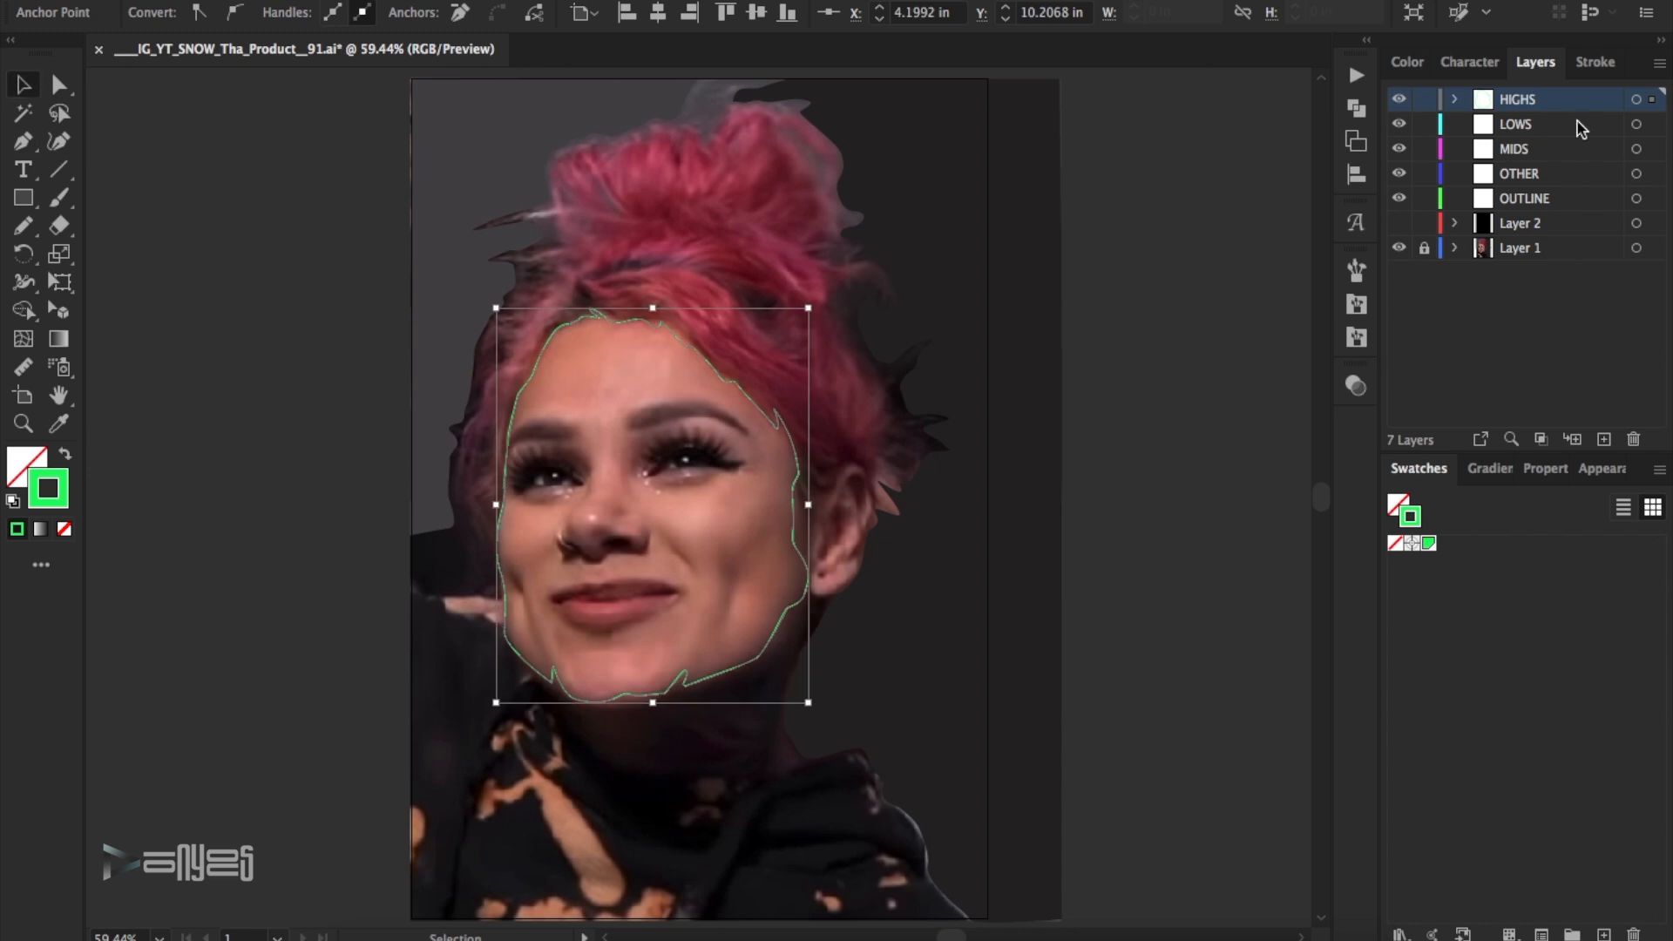
- Move the face outline path from the HIGHS layer to the OUTLINE layer and deselect it
click(1474, 97)
click(1537, 65)
click(1183, 342)
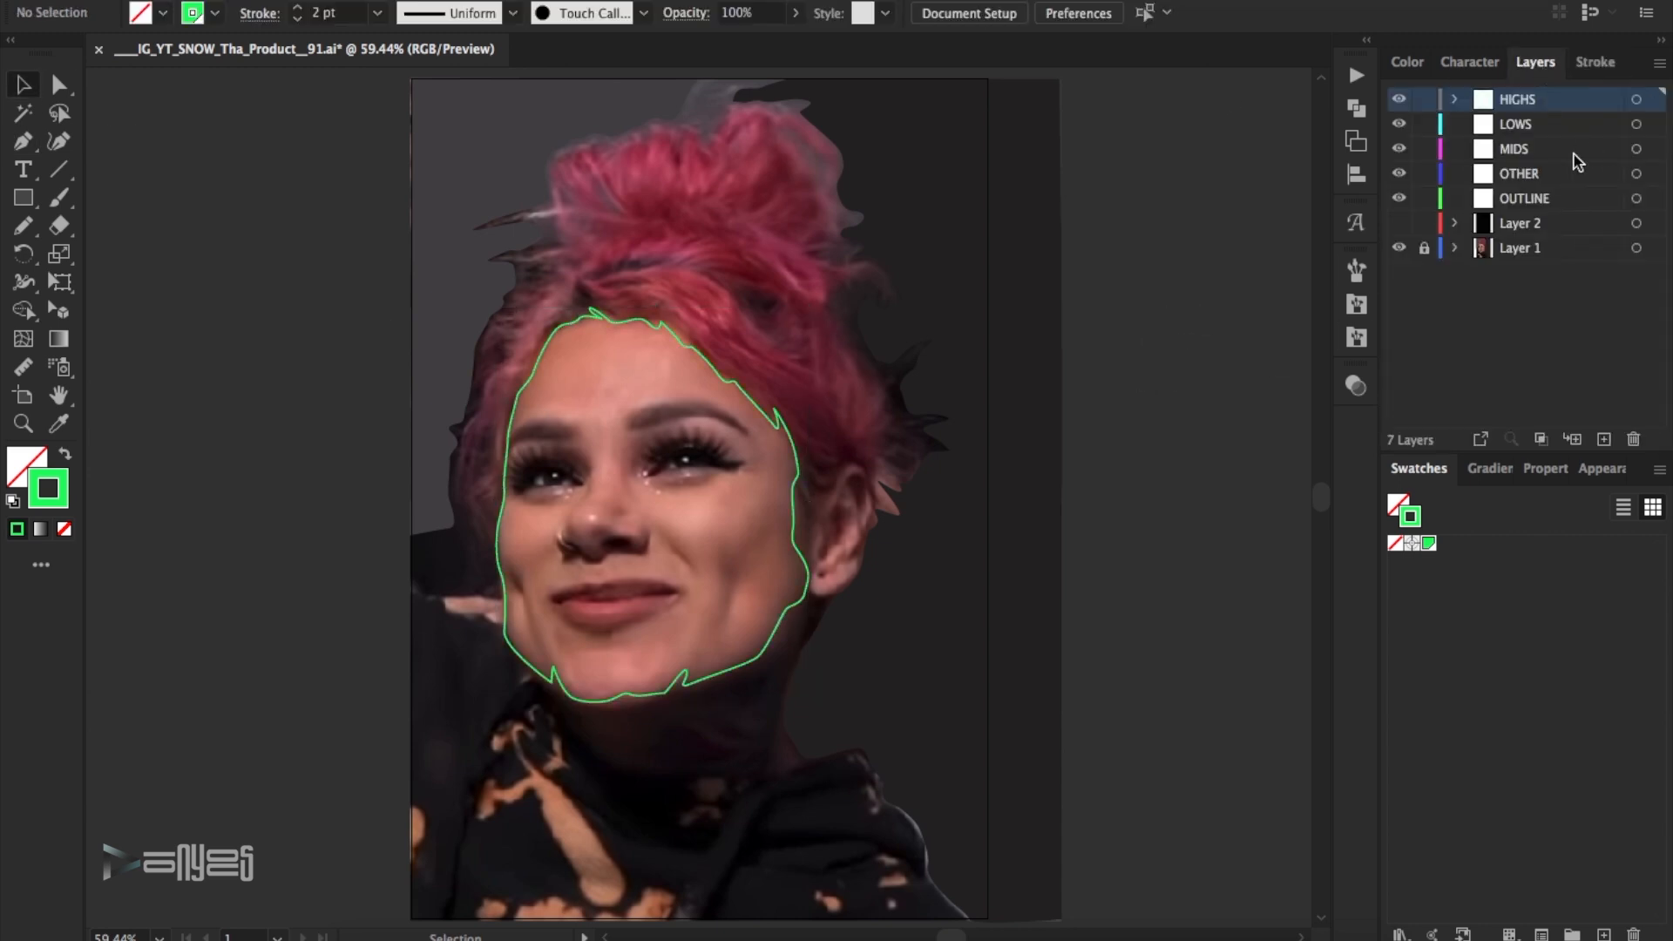
click(1651, 99)
drag(1650, 100, 1651, 199)
click(1173, 322)
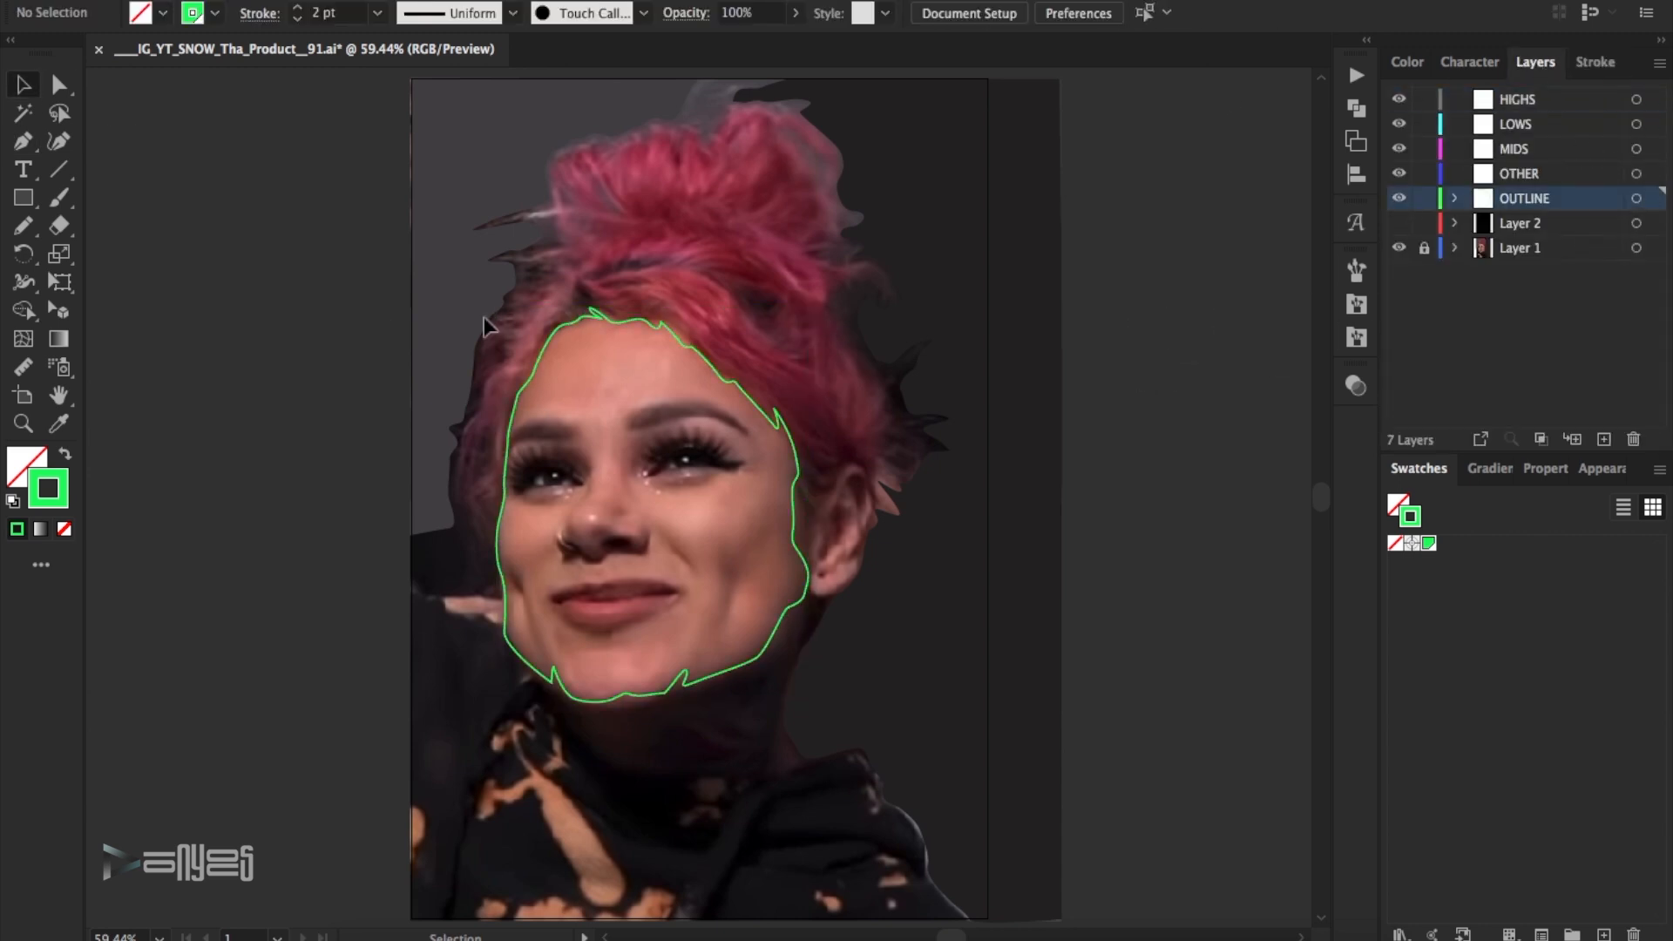
- Trace a closed Pen path around the visible ear on the OUTLINE layer, starting where the earlobe meets the jaw
click(24, 421)
click(759, 376)
key(p)
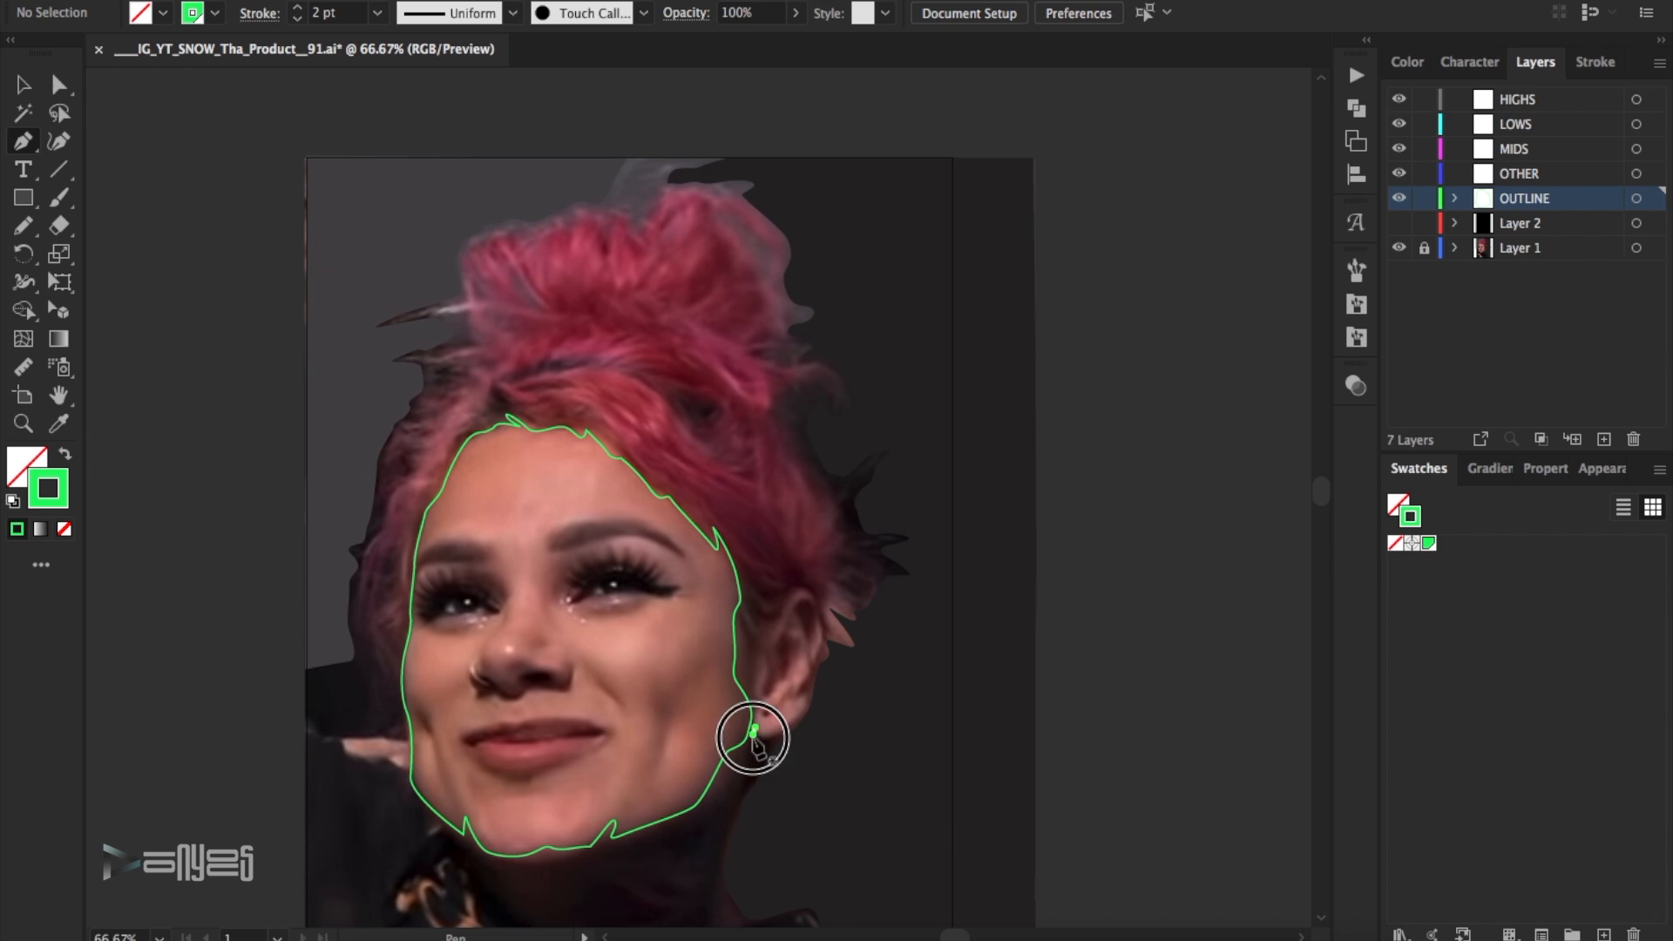
drag(754, 730, 755, 741)
drag(772, 737, 780, 733)
drag(803, 712, 808, 704)
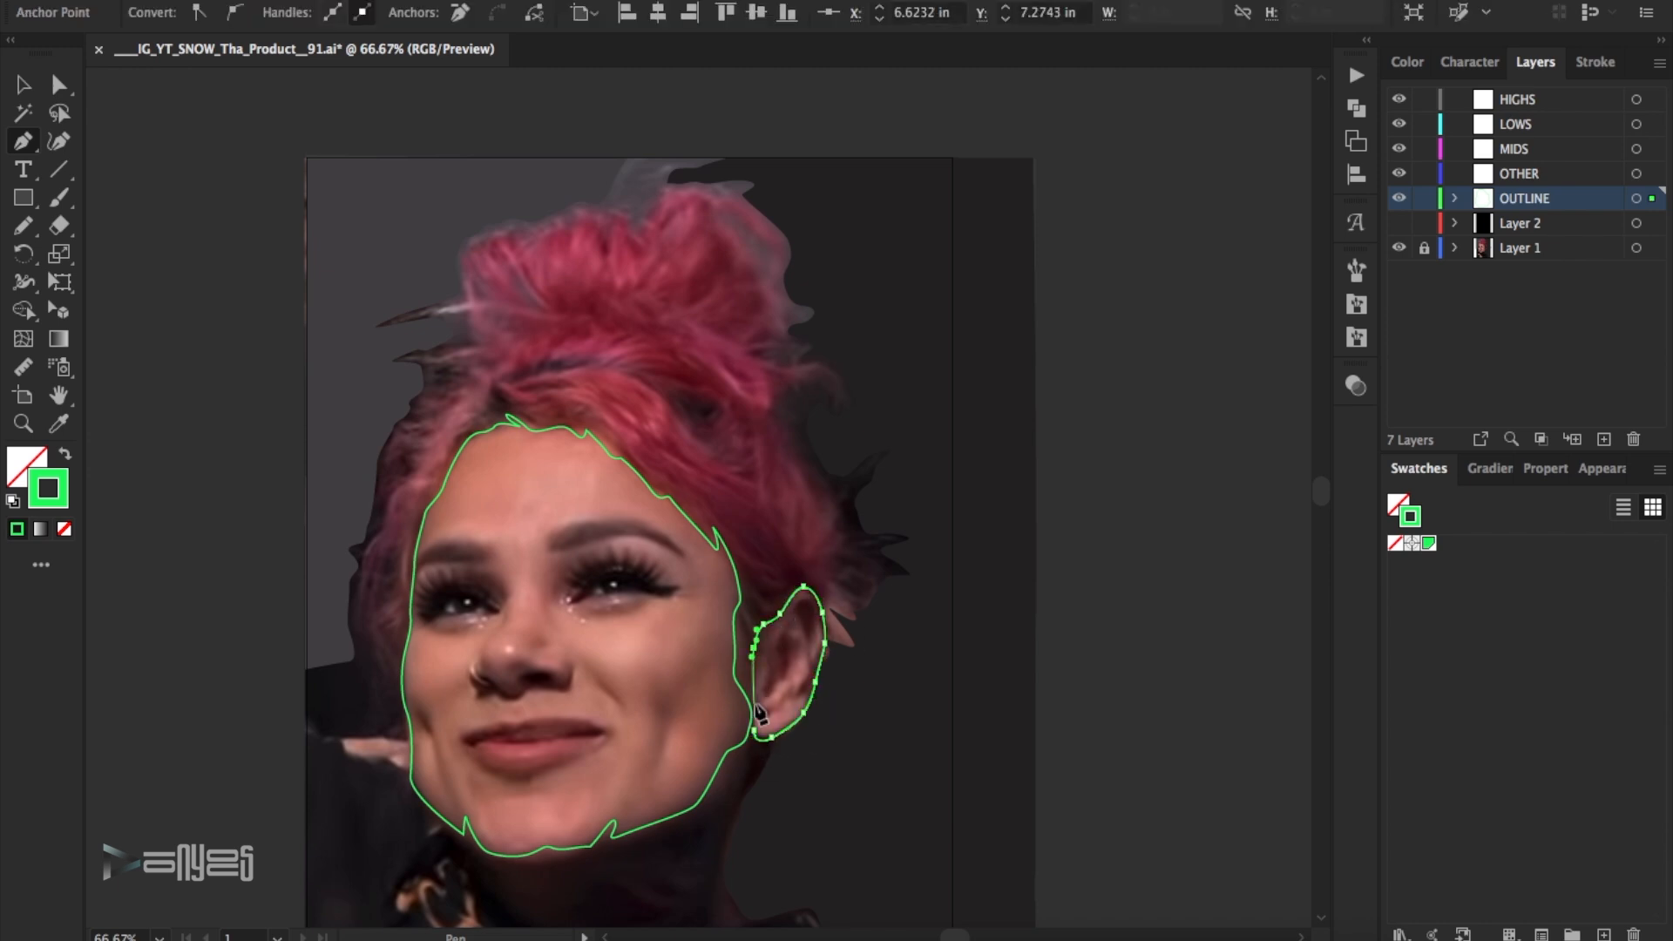
click(61, 85)
click(1111, 236)
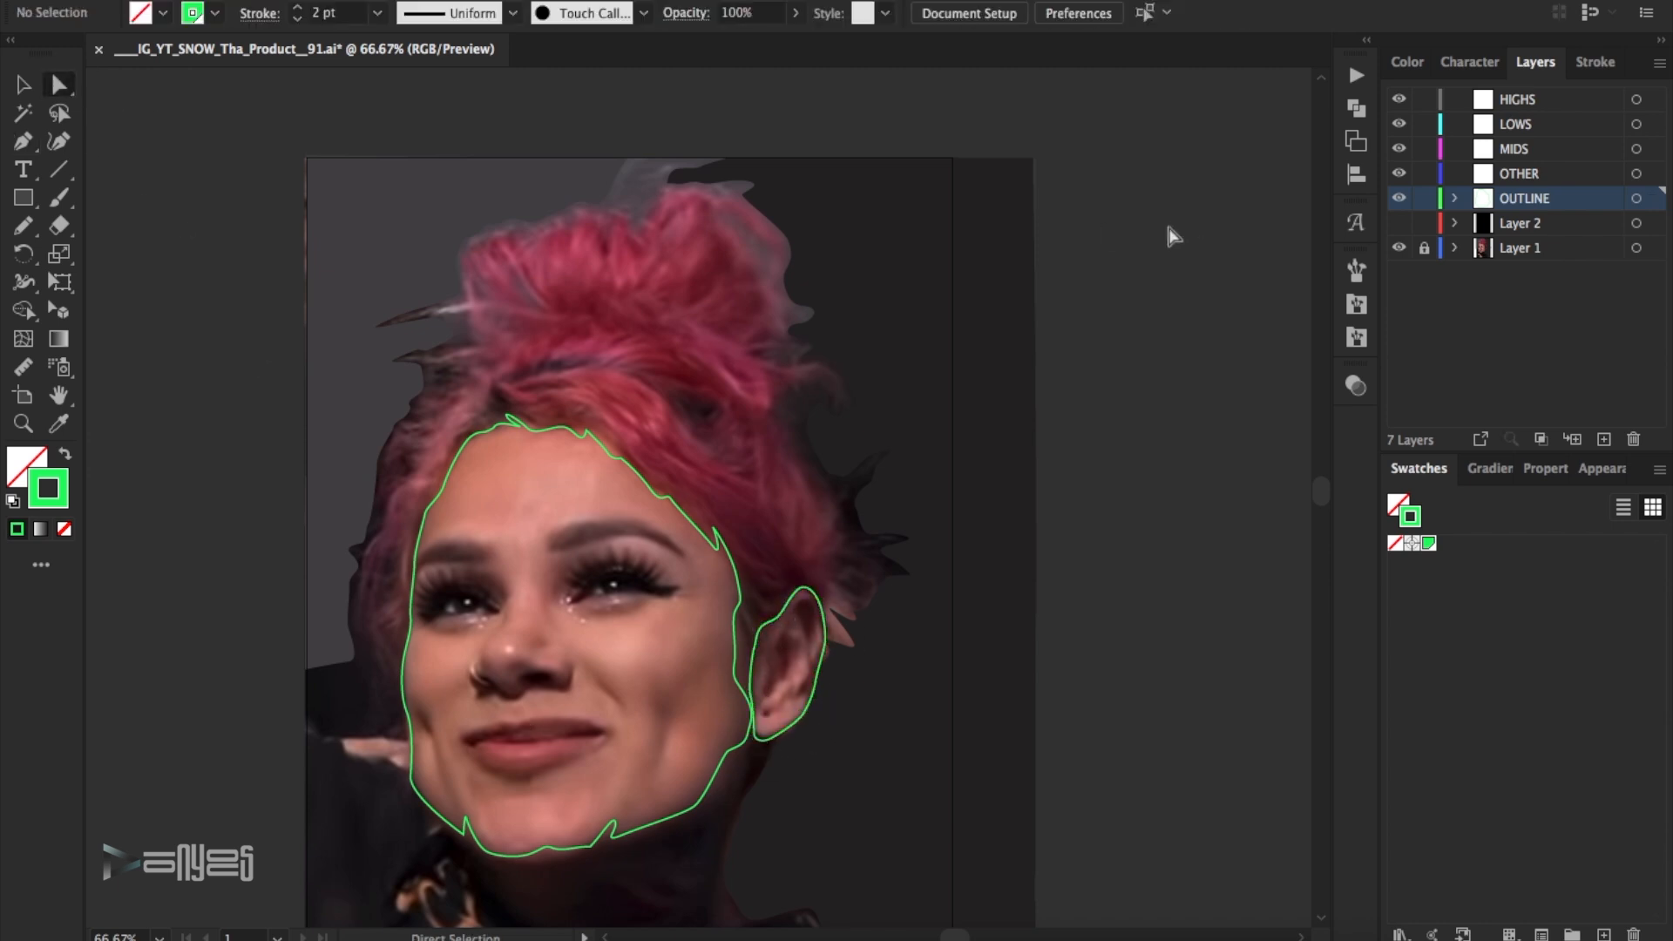
- Hide the OUTLINE layer and paint a highlight dot on each pupil on the HIGHS layer
click(1399, 200)
click(1525, 177)
click(1521, 127)
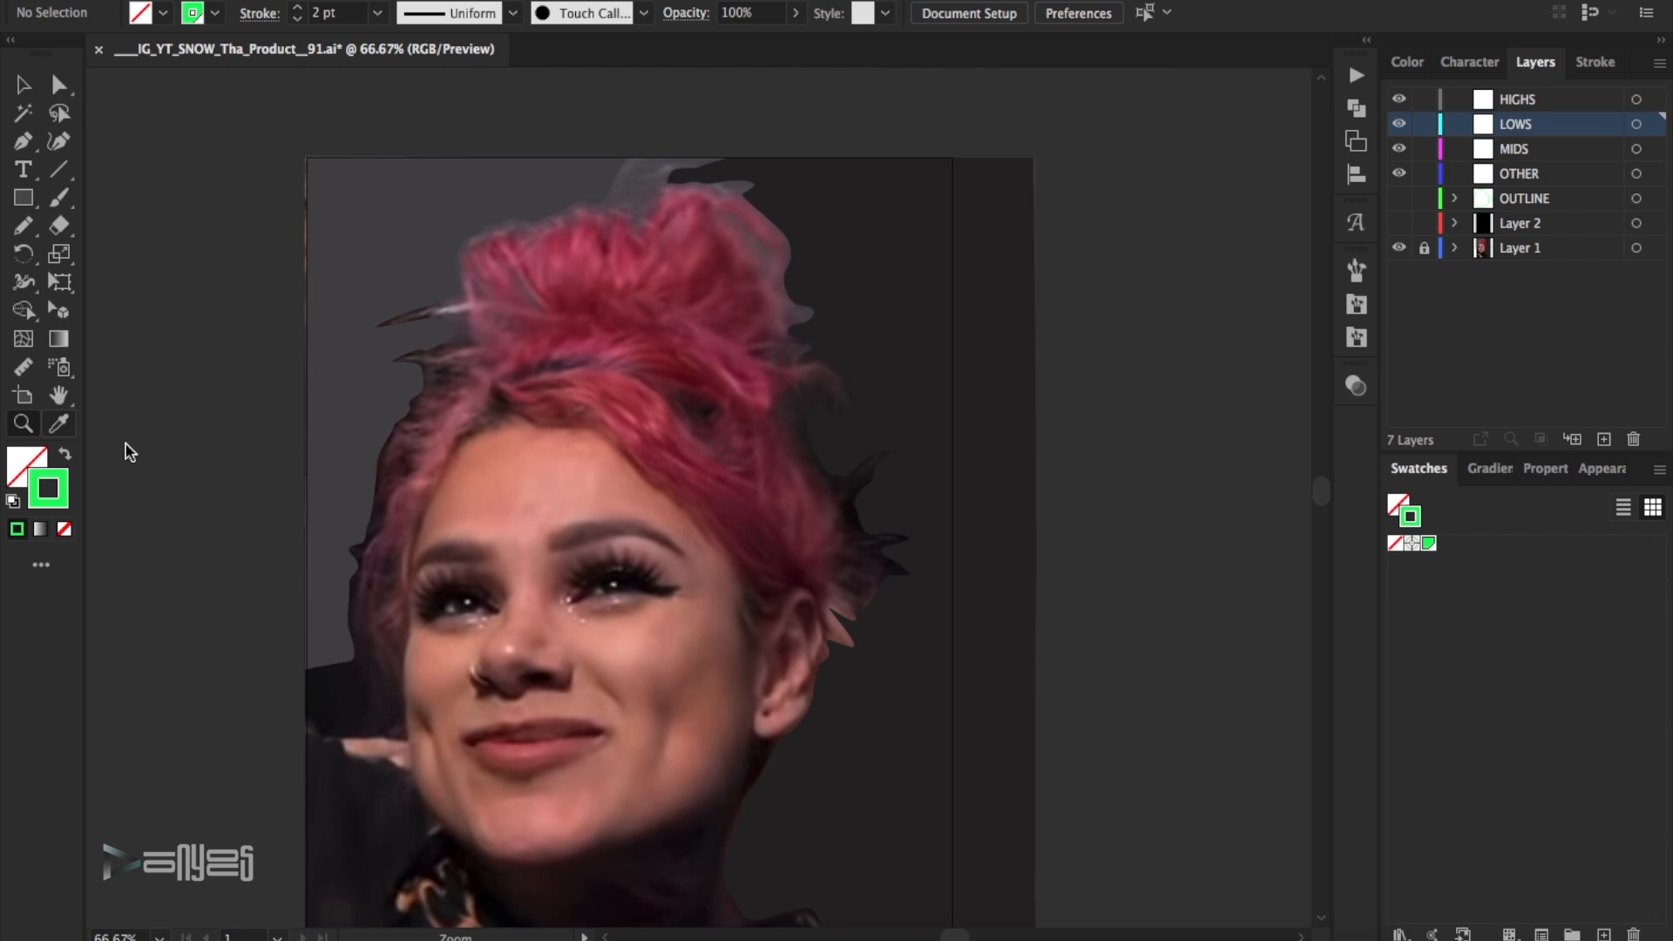
click(29, 423)
drag(518, 716, 623, 716)
click(66, 201)
click(1543, 102)
click(732, 423)
- Select both pupil dots and set their stroke weight to 0.75 pt
click(24, 86)
drag(335, 362, 840, 591)
click(297, 17)
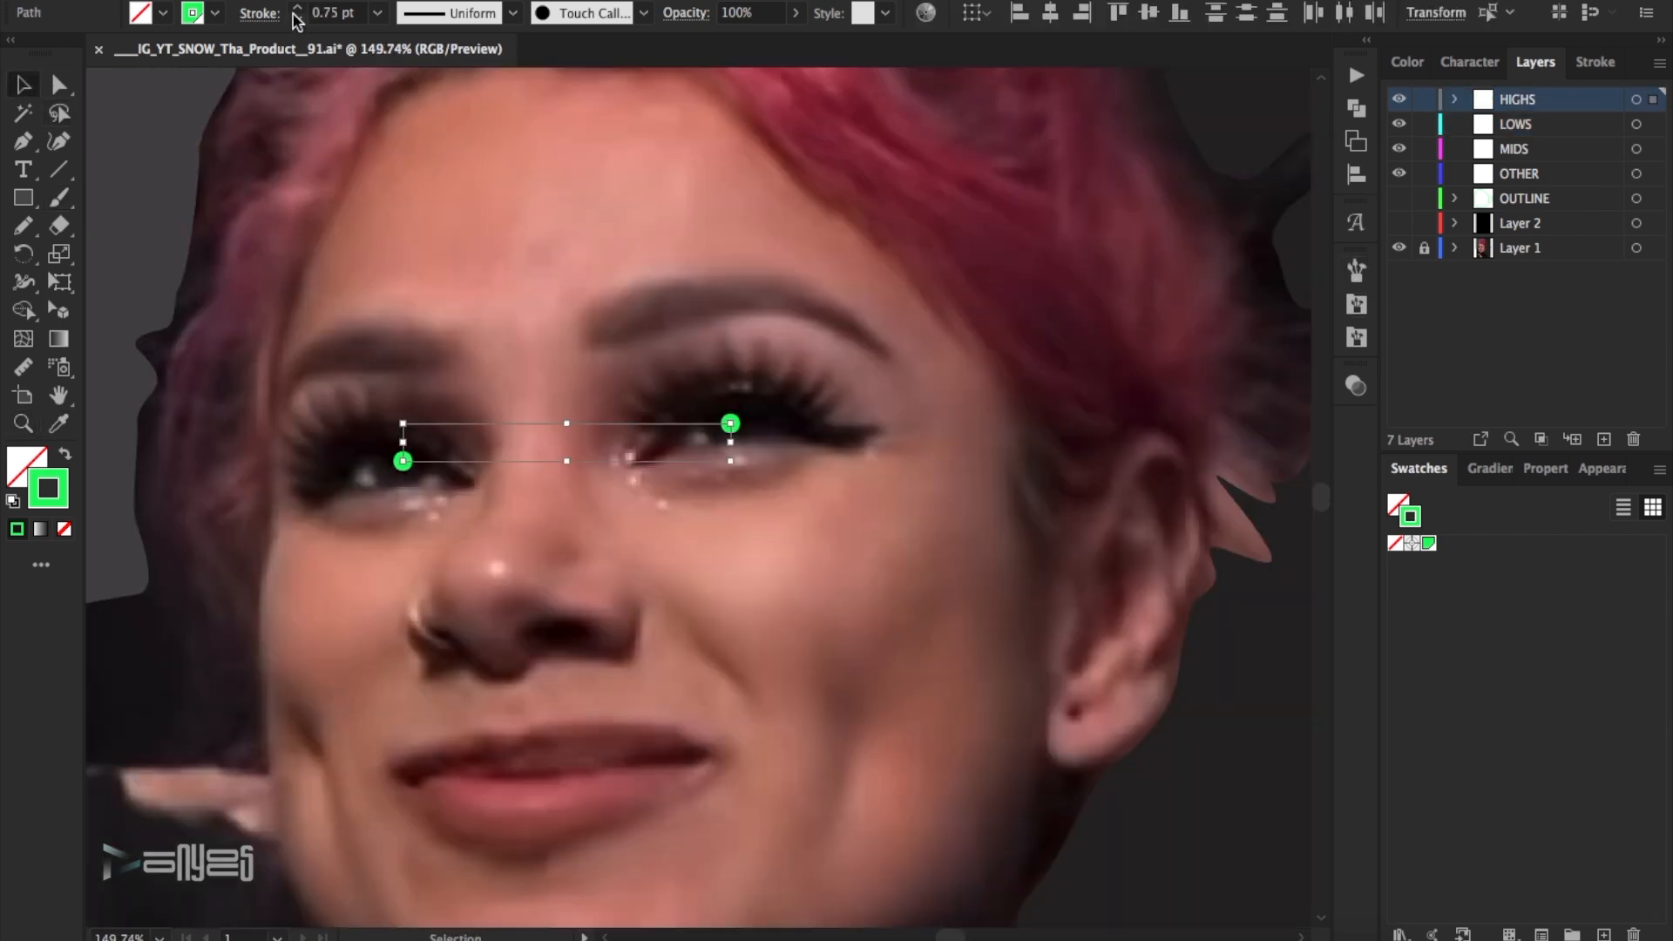
click(65, 454)
click(378, 14)
click(410, 168)
key(super+z)
click(65, 454)
- Reduce the stroke weight of both pupil dots to 0.5 pt and deselect them
click(297, 17)
click(297, 18)
click(483, 201)
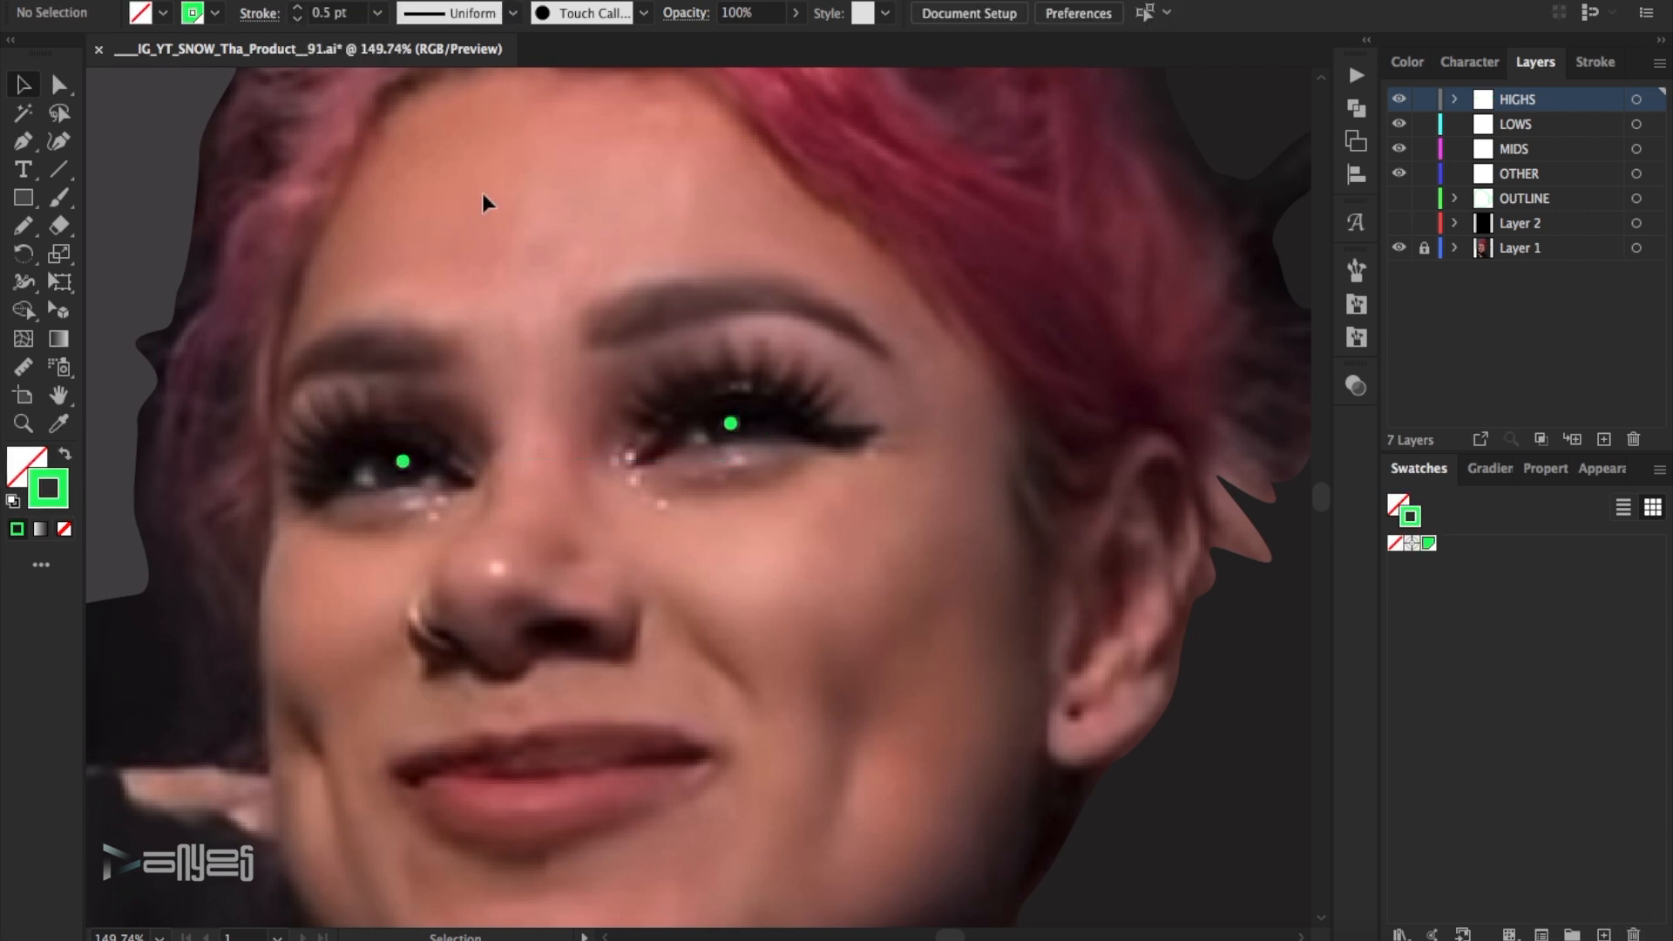
- Paint small highlights under the eyes, at the inner eye corners, on the nose ring and nose tip with a thin tapered brush from 23_Brushes
click(59, 199)
click(1356, 271)
click(1152, 259)
click(1256, 333)
click(1296, 258)
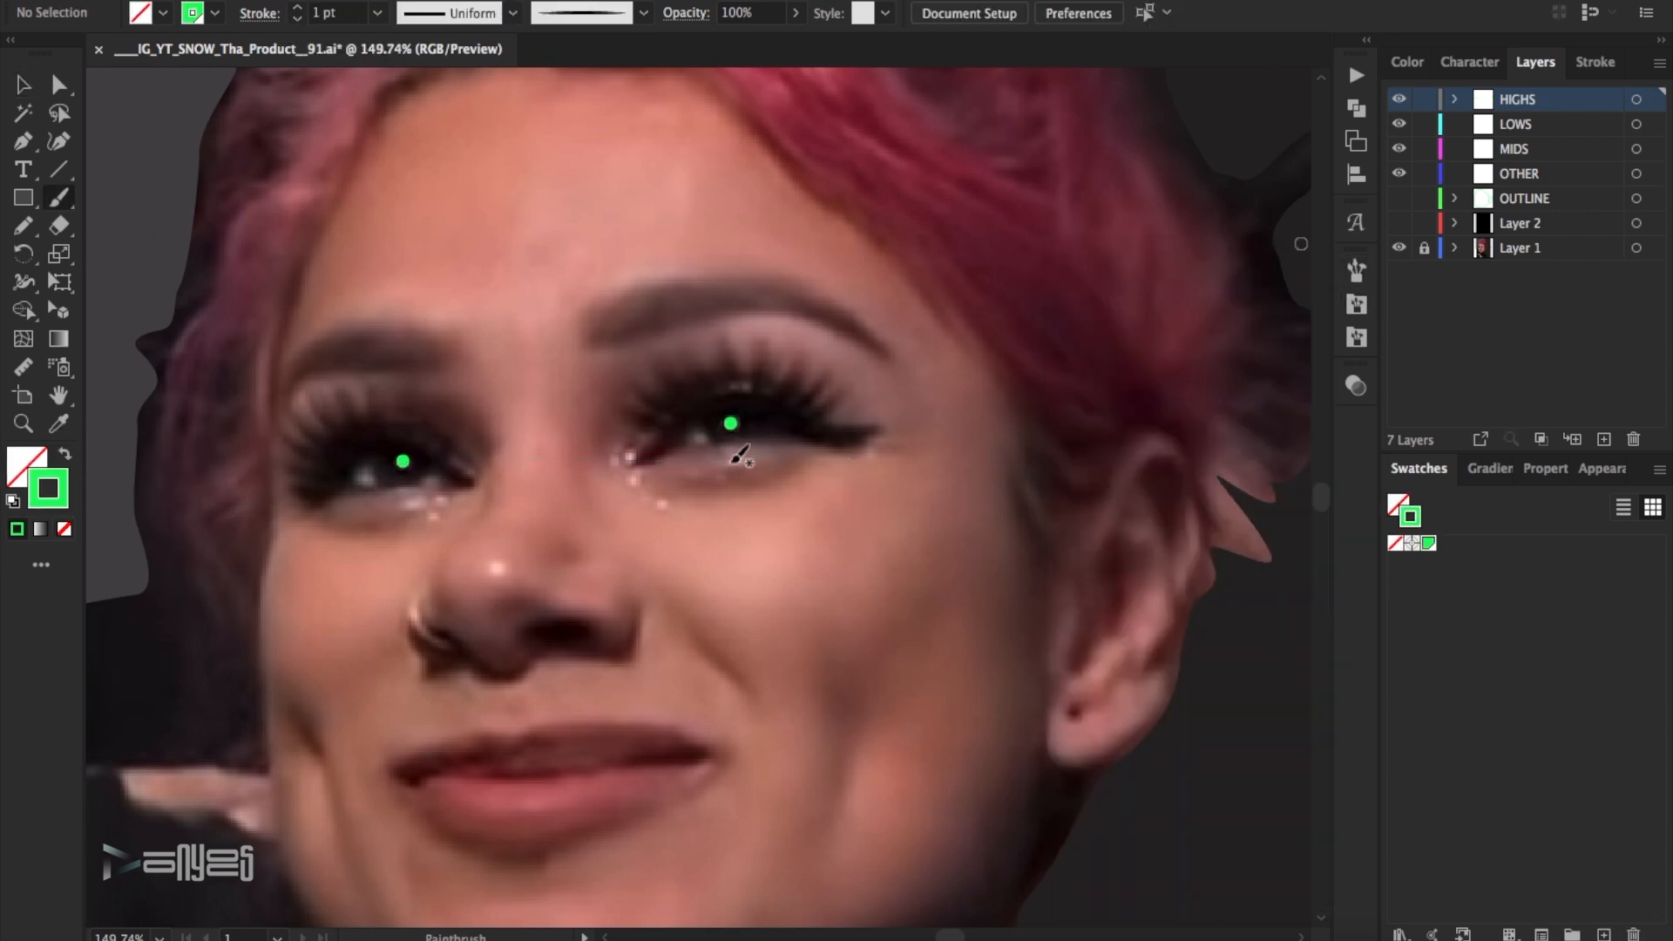
drag(631, 453, 625, 462)
drag(635, 472, 630, 486)
drag(615, 457, 669, 507)
drag(432, 514, 429, 527)
drag(419, 601, 411, 624)
drag(503, 562, 493, 574)
- Paint one long curved highlight on each cheek beside the mouth with a thicker, rough-edged brush from 23_Brushes
scroll(704, 559, down, 3)
click(1357, 272)
click(1150, 261)
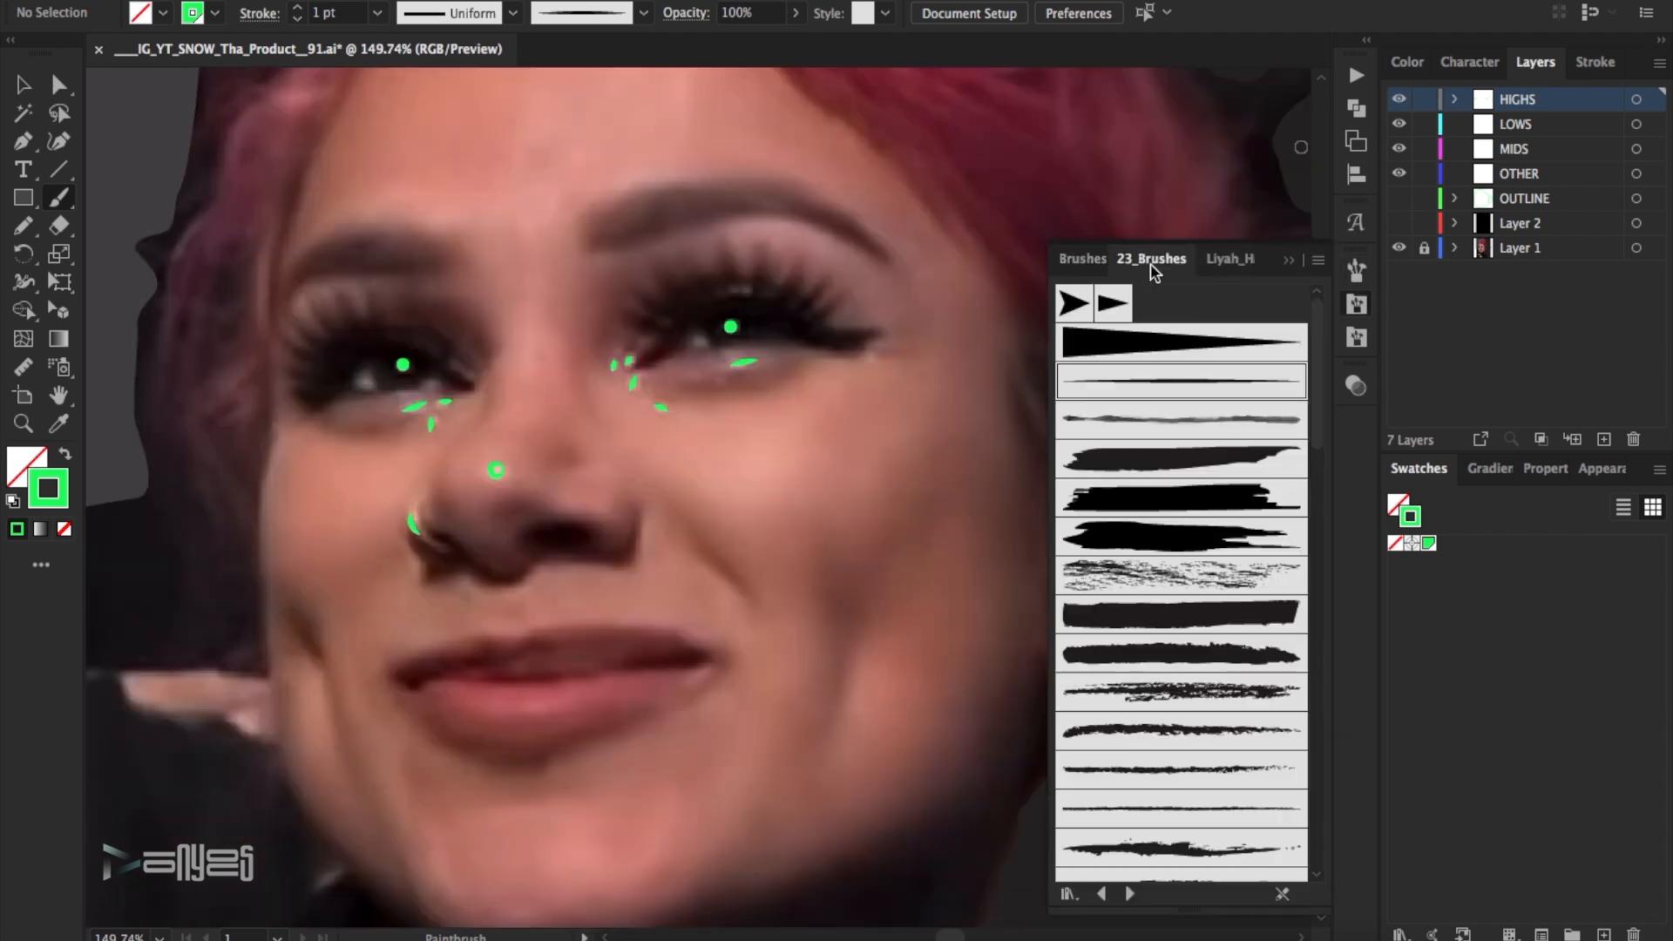
click(1190, 560)
drag(311, 662, 327, 774)
drag(875, 649, 841, 751)
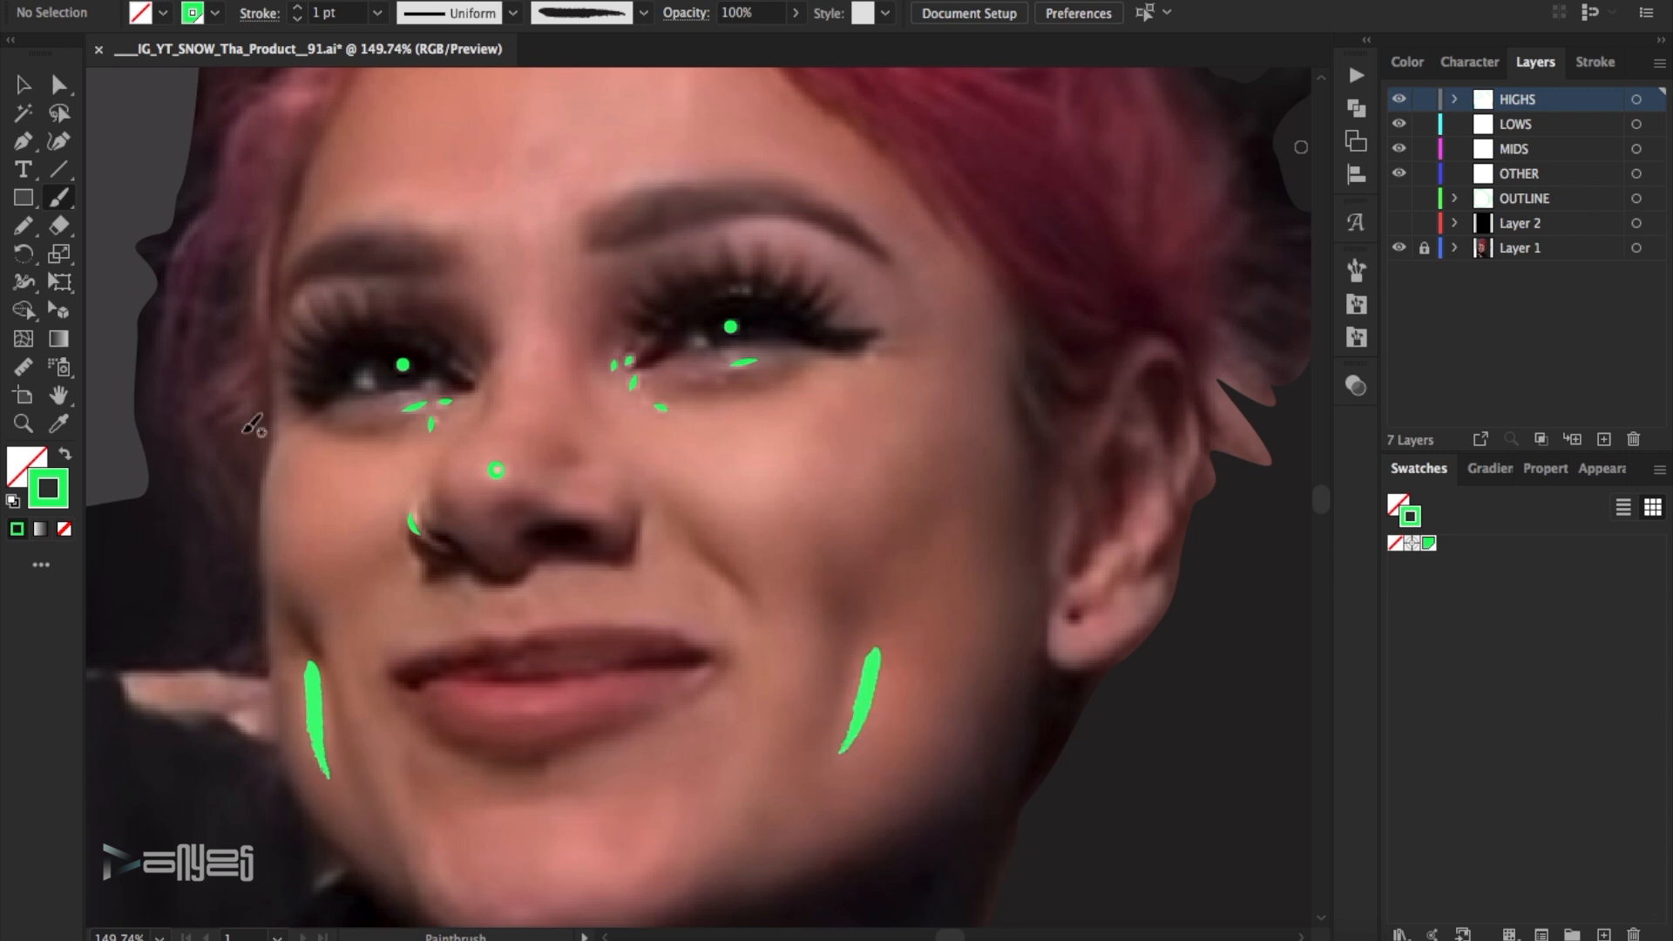
- Paint short highlight strokes along the ear's outer rim, inner ridge and front edge near the lobe
drag(1159, 496, 1155, 531)
mouse_move(1150, 535)
mouse_down()
mouse_move(1135, 564)
mouse_move(1066, 598)
mouse_up()
drag(1069, 526, 1047, 589)
mouse_move(1148, 426)
mouse_down()
mouse_move(1126, 440)
mouse_move(1179, 489)
mouse_up()
drag(1186, 396, 1197, 457)
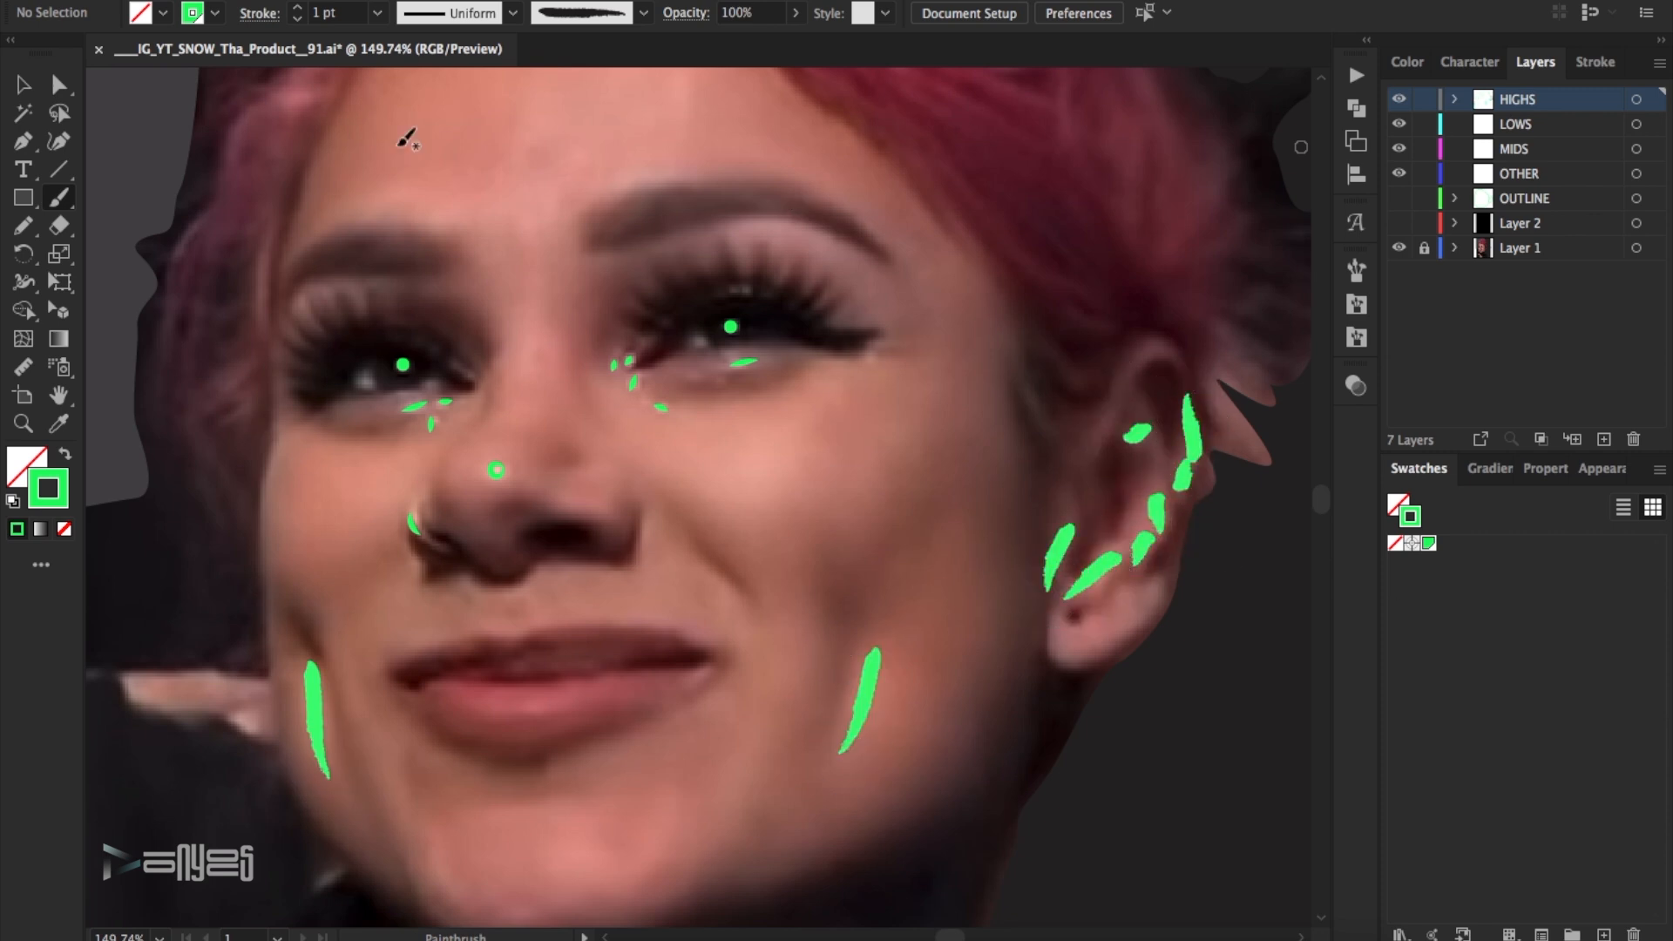
- Thin the strokes on the upper outer rim of the ear and the one at its front edge to 0.5 pt
drag(1240, 404, 1177, 484)
click(297, 19)
click(297, 20)
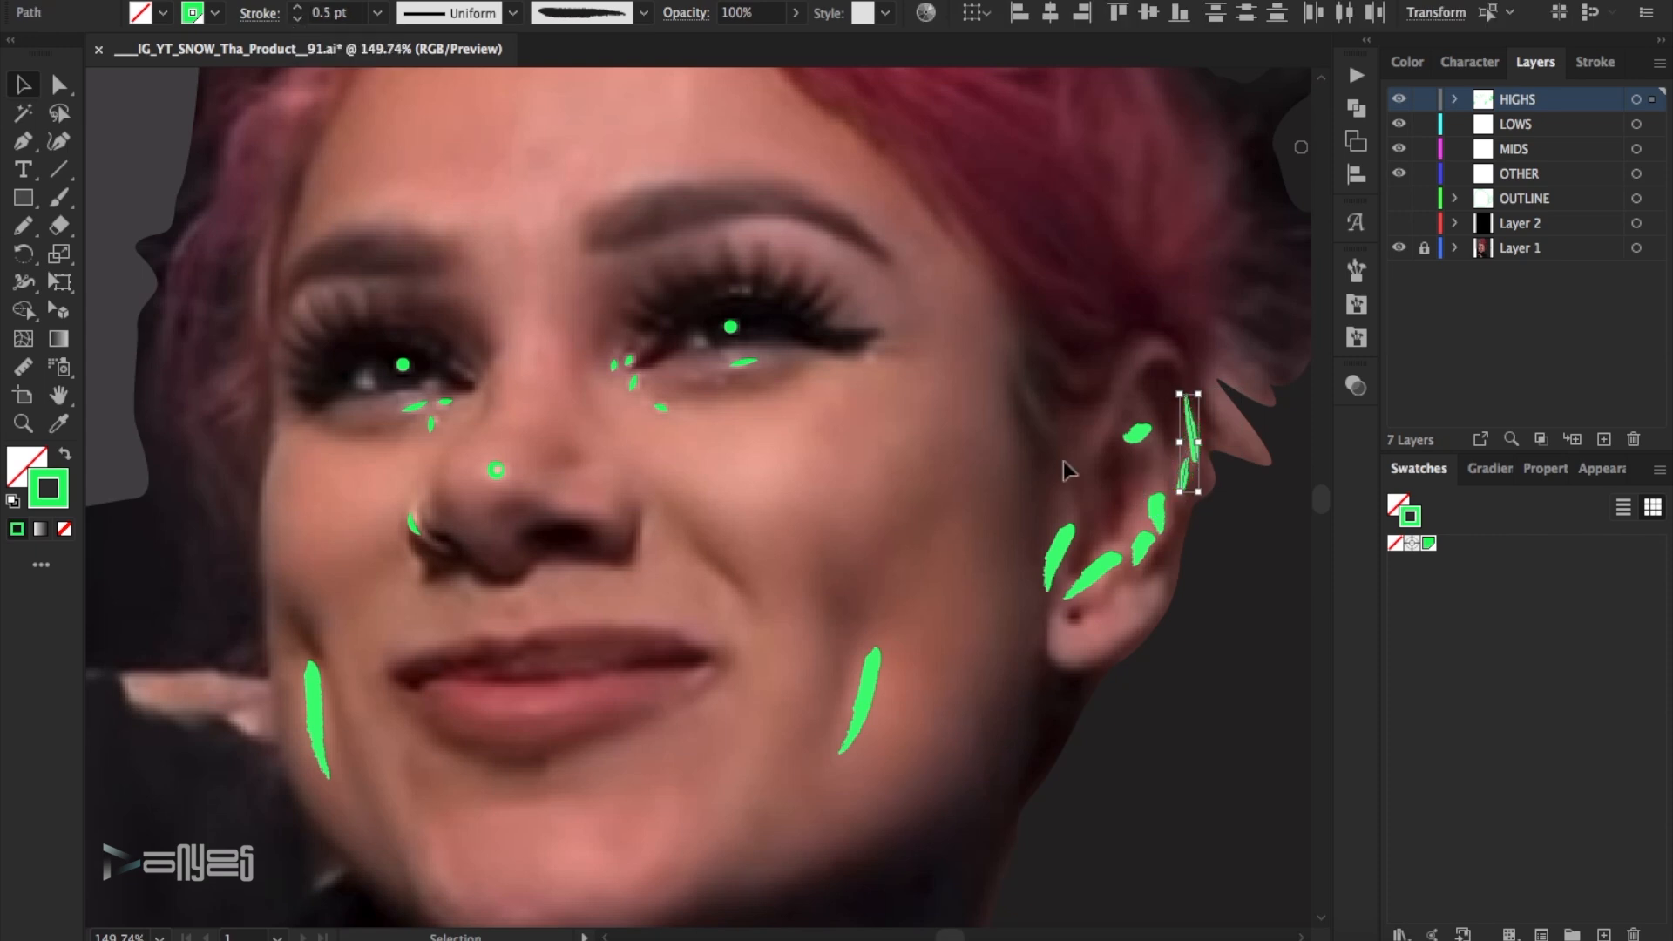
click(1064, 463)
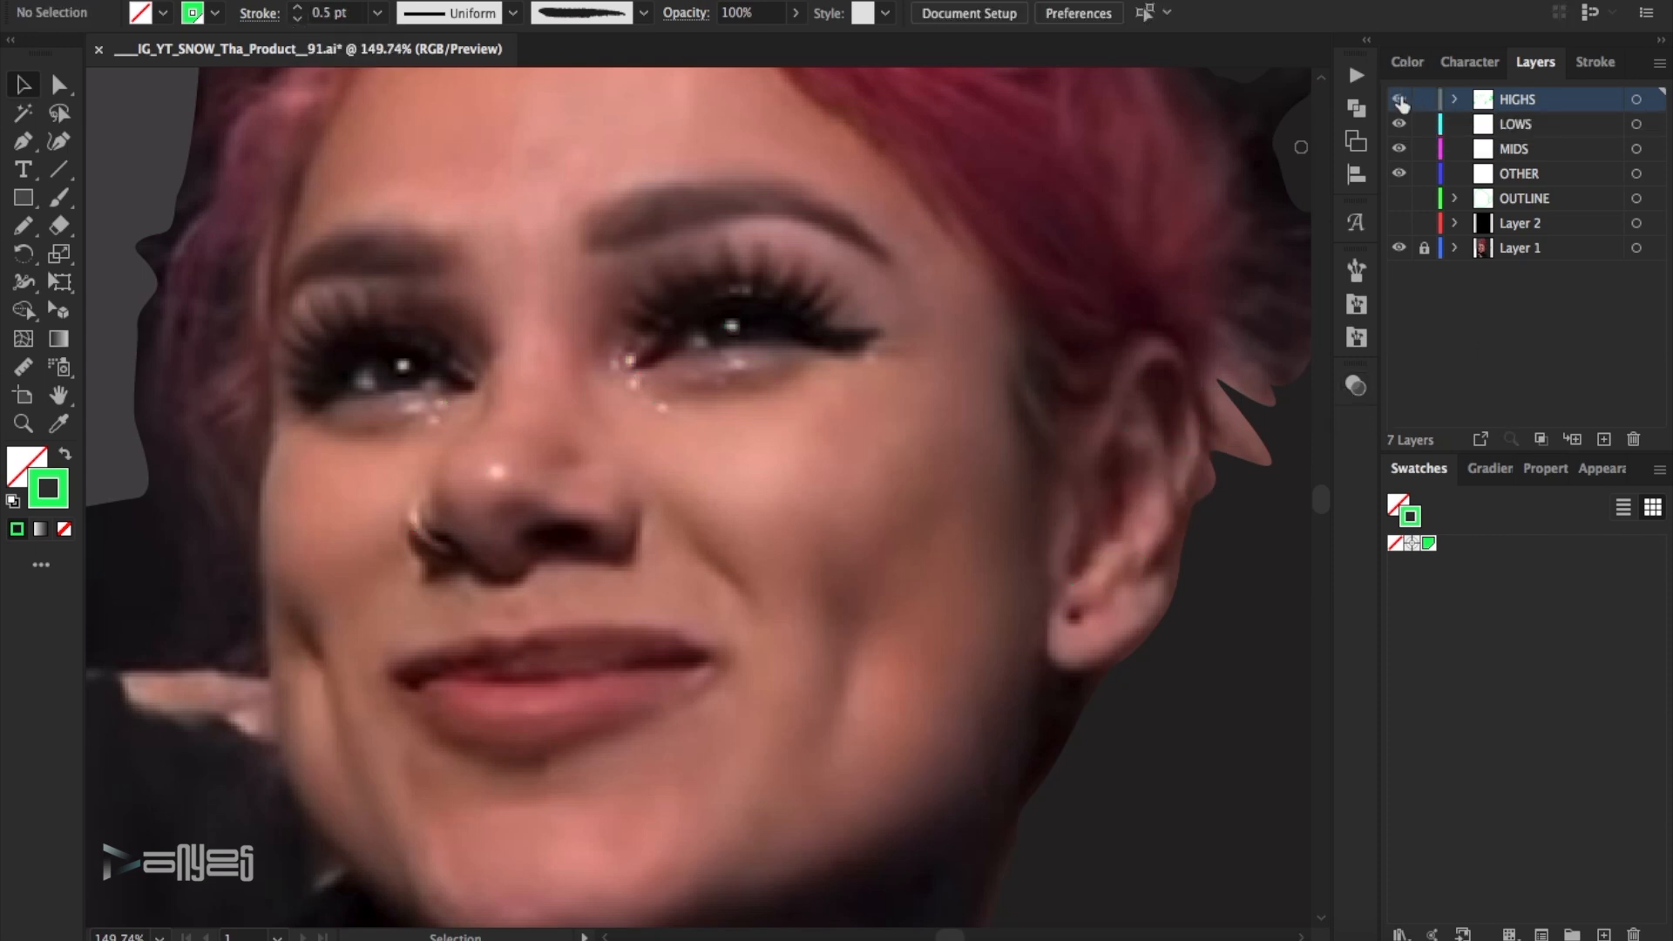
click(1401, 103)
click(1058, 558)
click(298, 19)
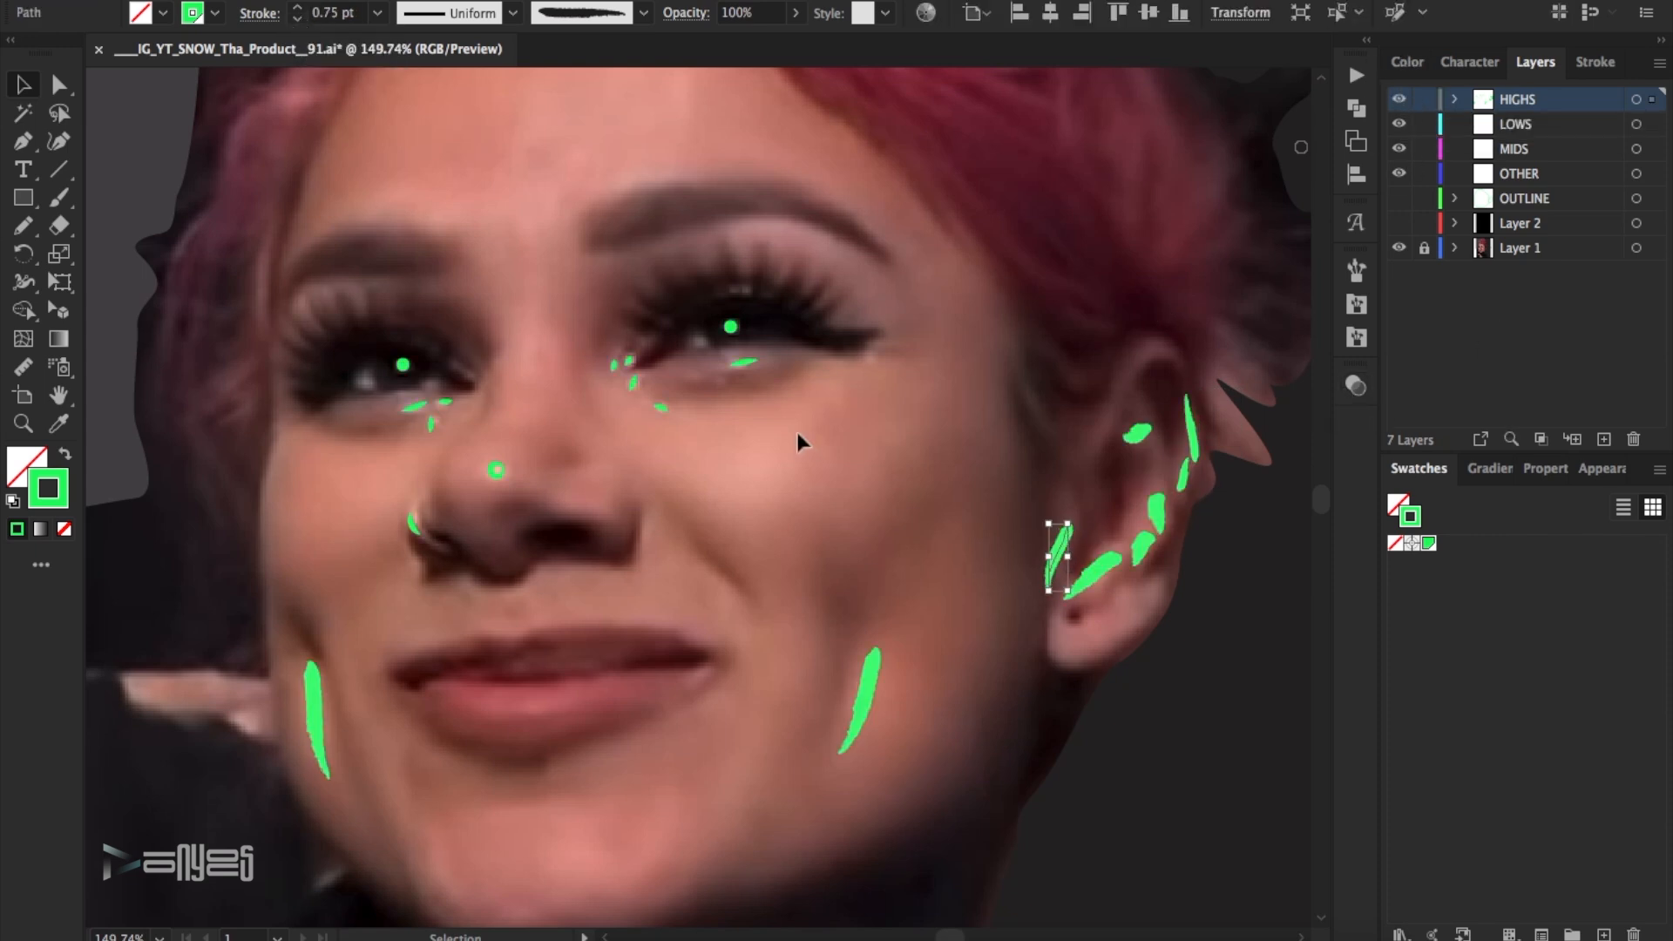
key(ctrl+shift+a)
- Paint 0.5 pt brush highlights at the corner of the mouth, along the lower lip and on both sides of the chin
key(b)
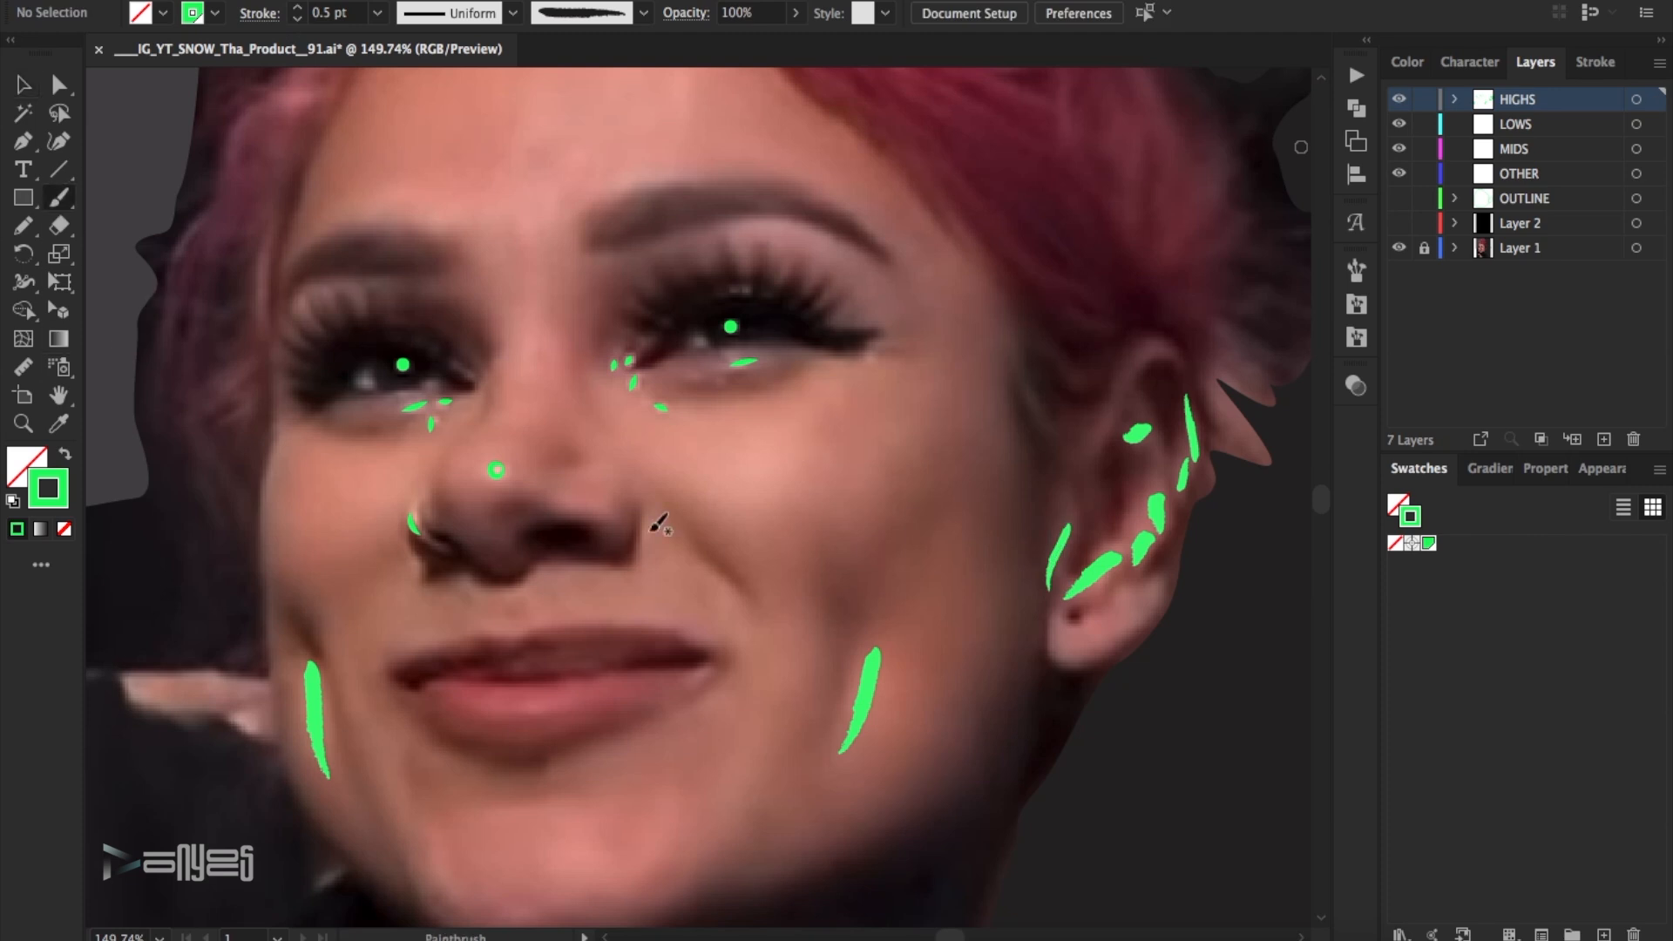
scroll(637, 443, down, 3)
drag(707, 569, 693, 581)
drag(566, 598, 517, 617)
drag(505, 612, 481, 607)
drag(434, 724, 456, 805)
drag(659, 740, 635, 772)
- Add small highlight marks at the outer corner and on the upper lid of the eye nearest the ear
scroll(684, 712, up, 6)
drag(876, 476, 870, 471)
scroll(797, 461, up, 4)
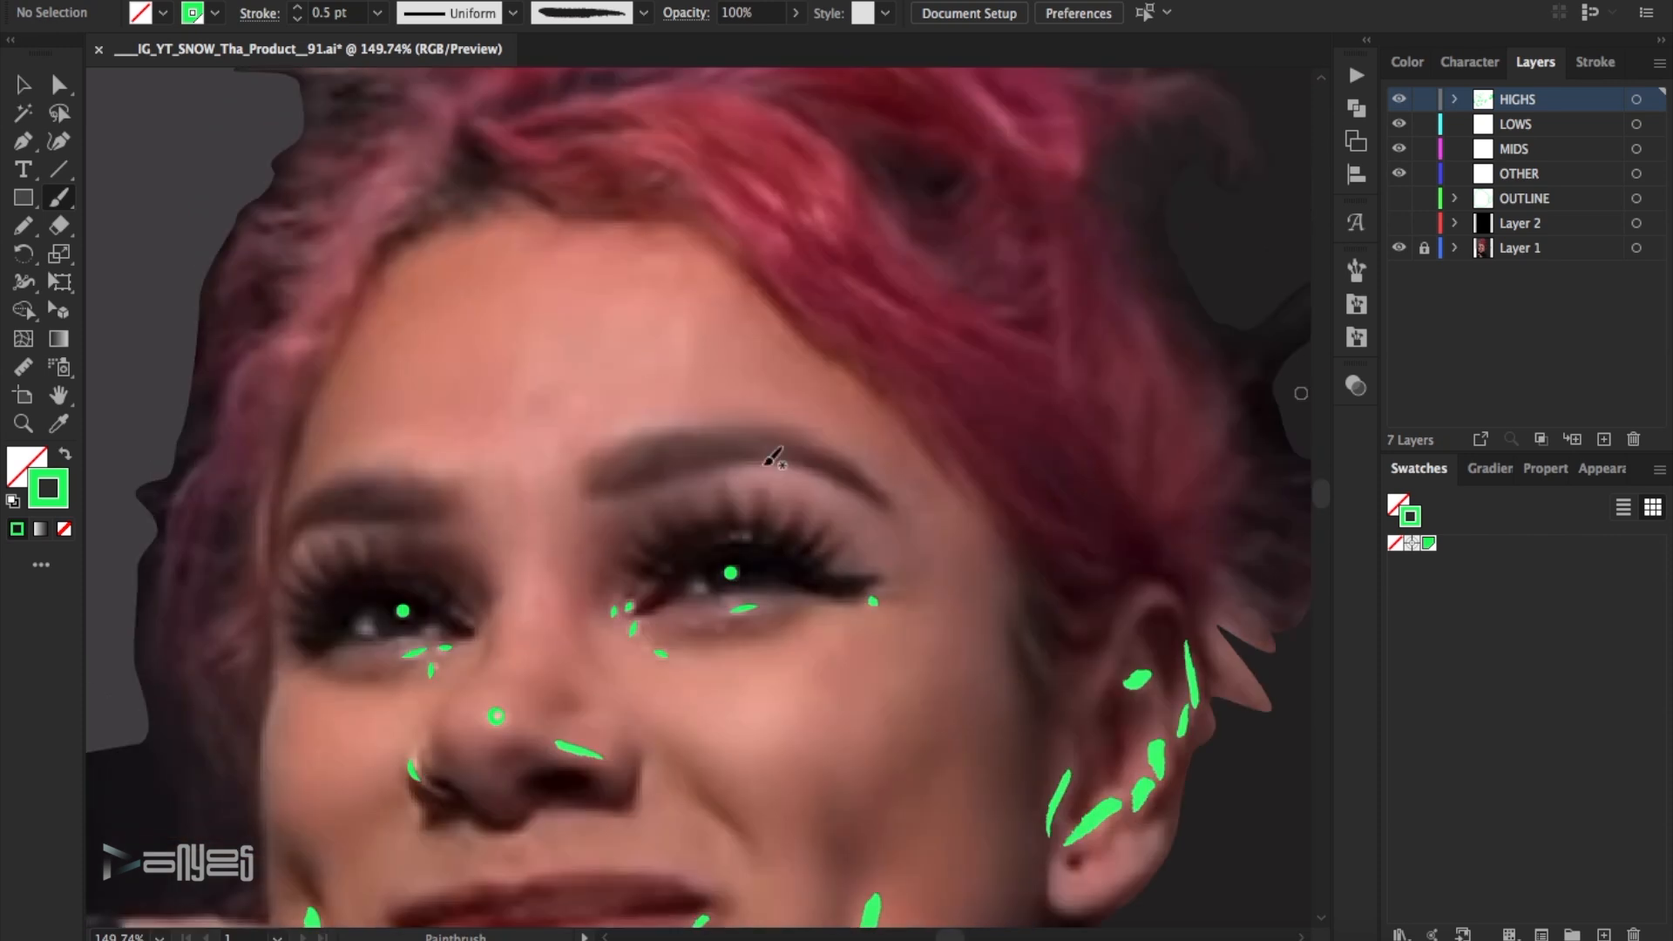
click(735, 532)
click(747, 533)
key(v)
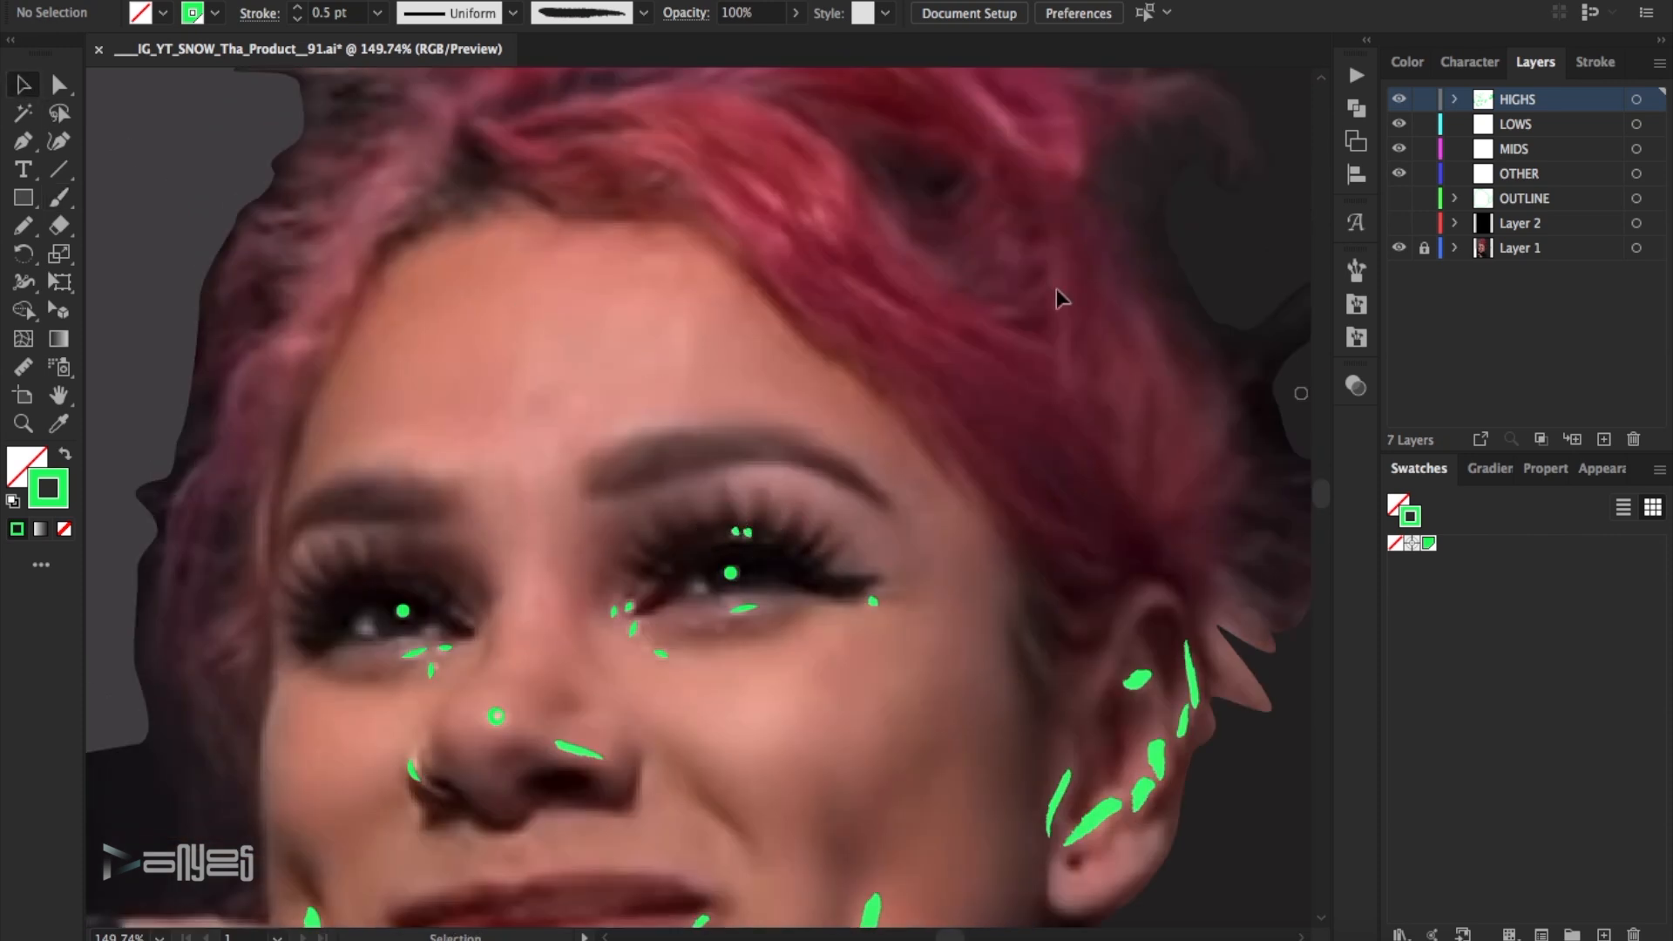
- Hide the HIGHS layer and draw small closed Pen shapes beside the pupils of both eyes on the LOWS layer
click(1399, 101)
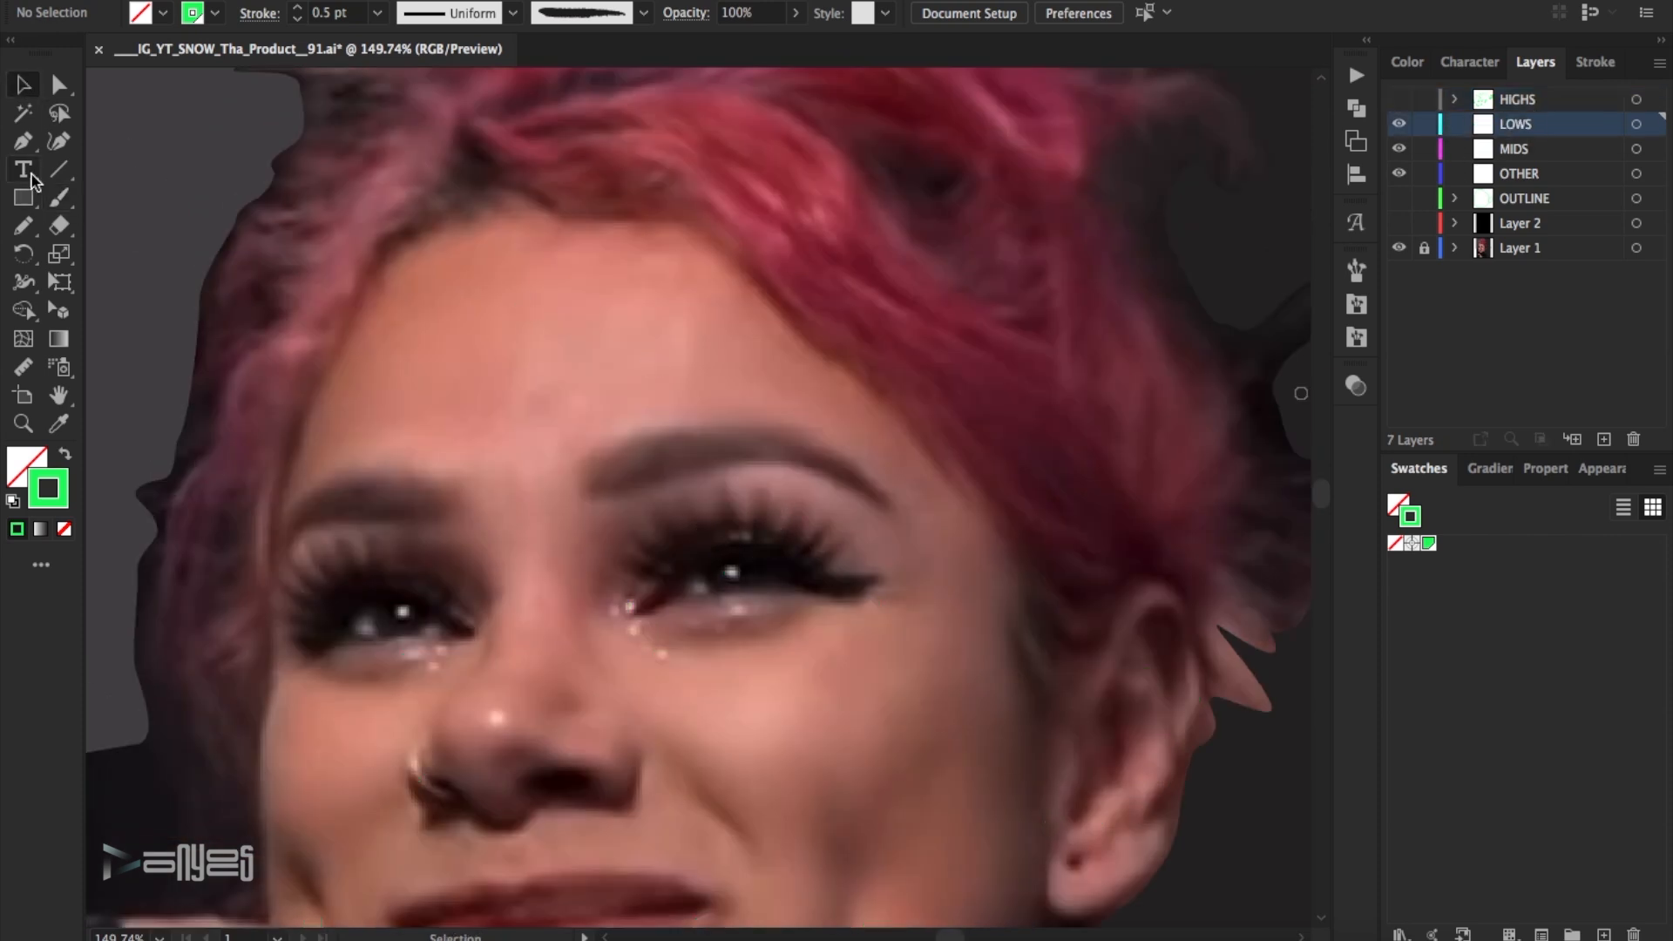
click(700, 582)
click(377, 636)
click(365, 619)
click(353, 632)
click(377, 636)
drag(422, 633, 428, 630)
key(super+z)
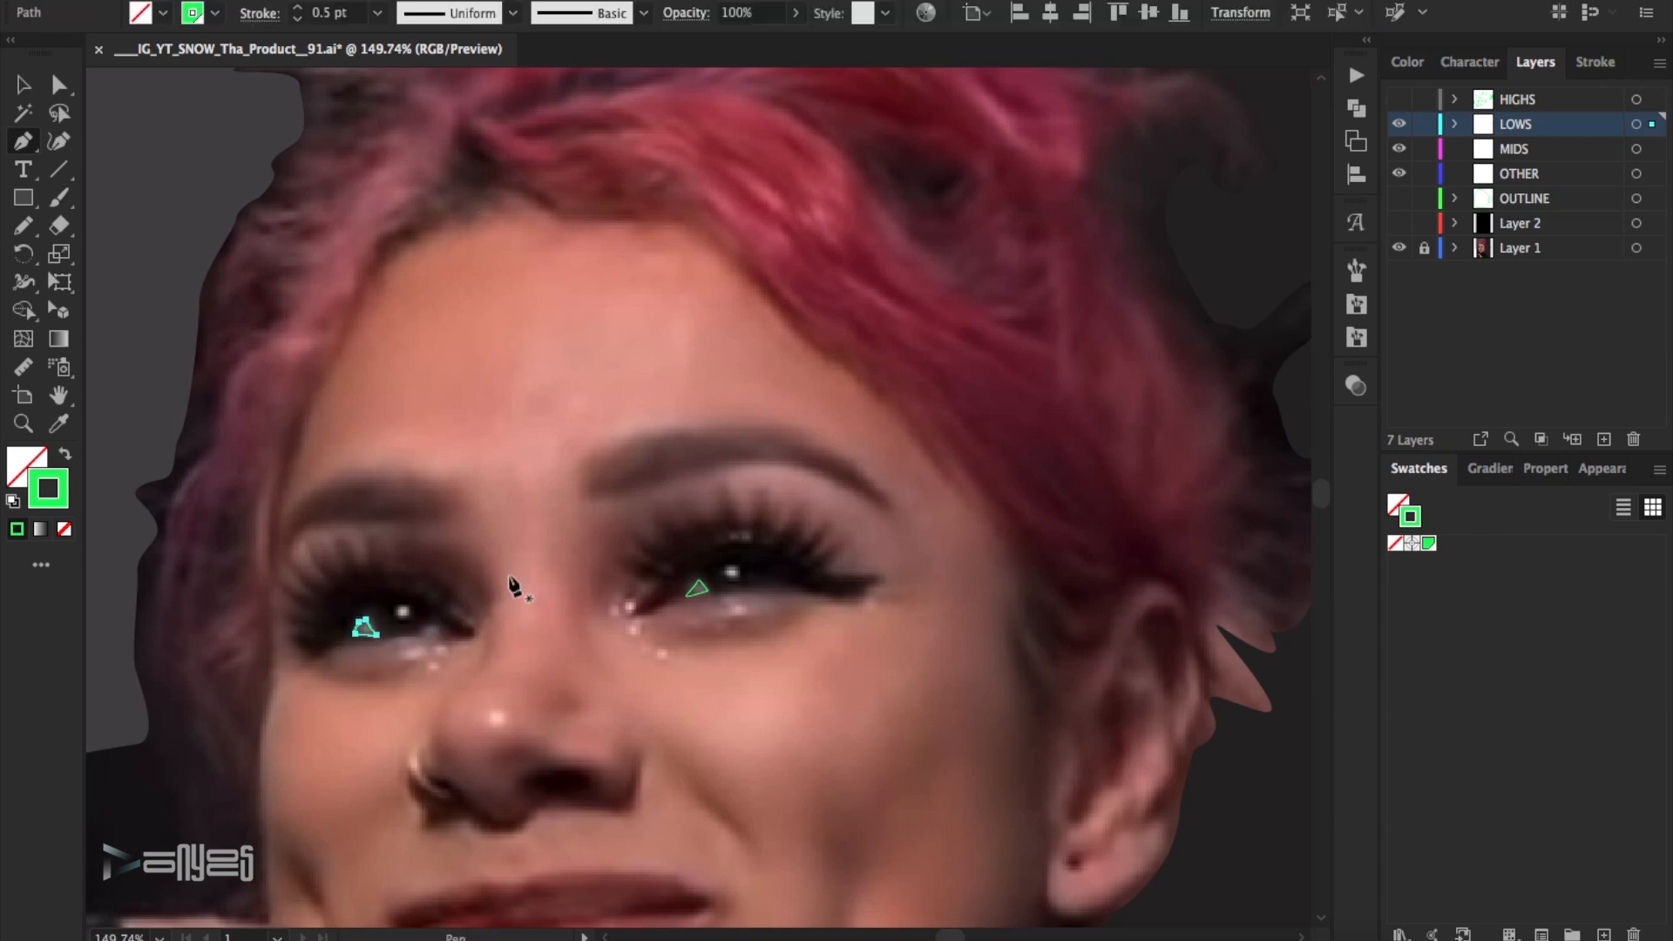
click(427, 629)
- Set the small eye shapes' stroke to 1 pt, take them off the LOWS layer and leave the HIGHS layer hidden
key(v)
key(super+a)
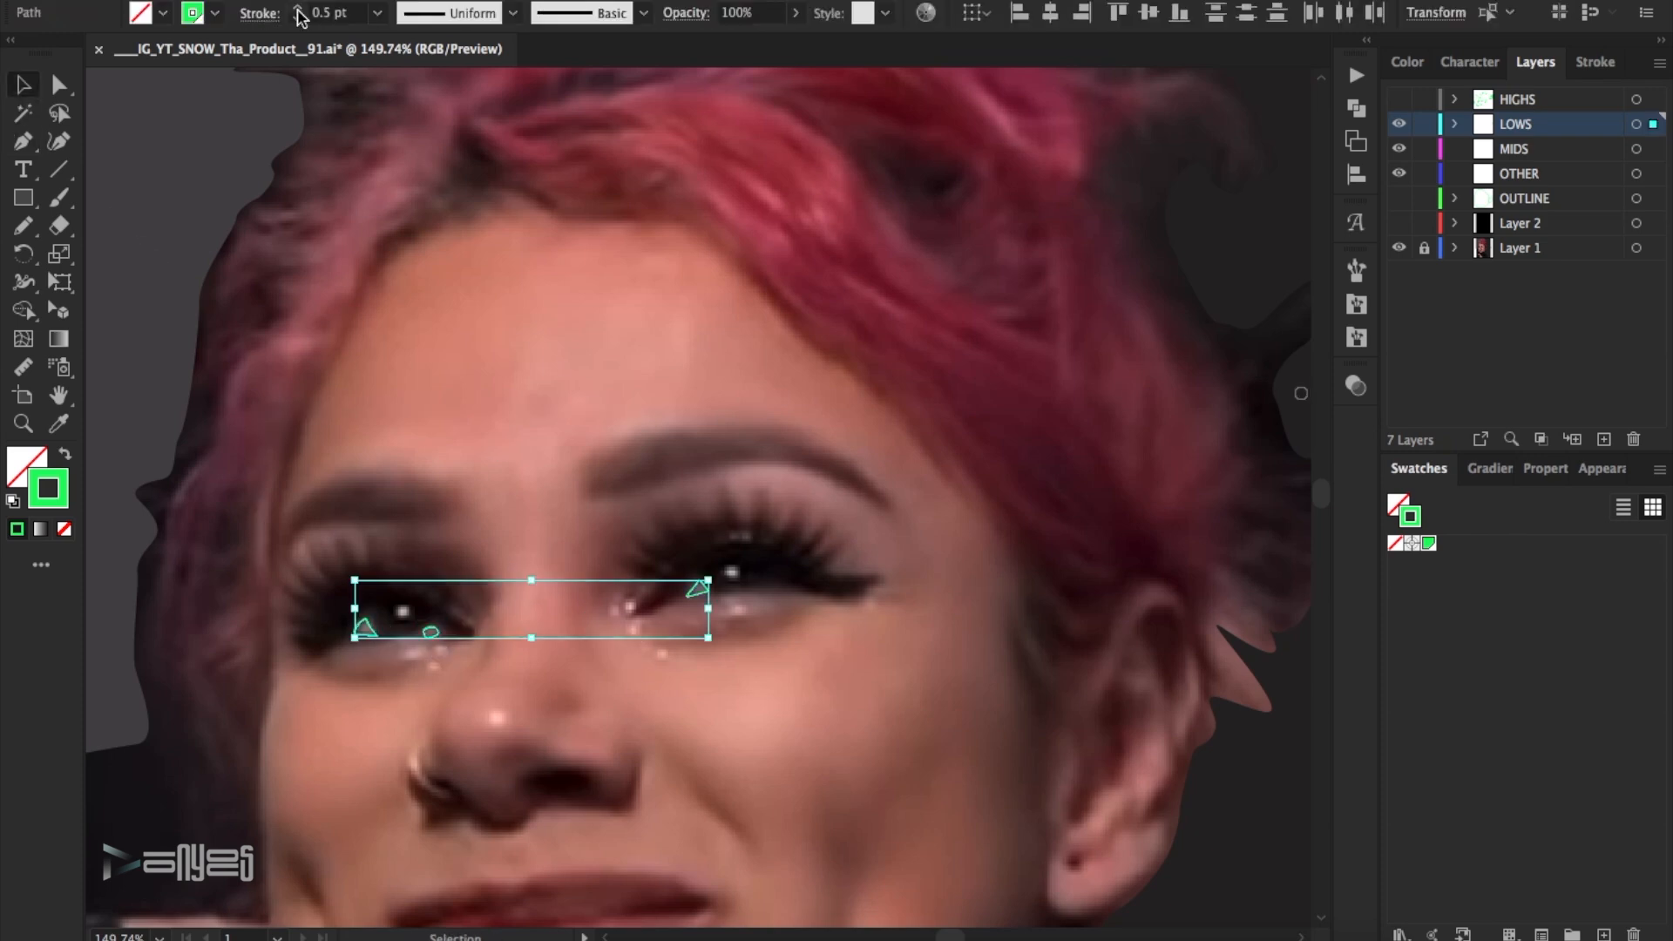
click(661, 372)
drag(292, 538, 763, 668)
click(1398, 101)
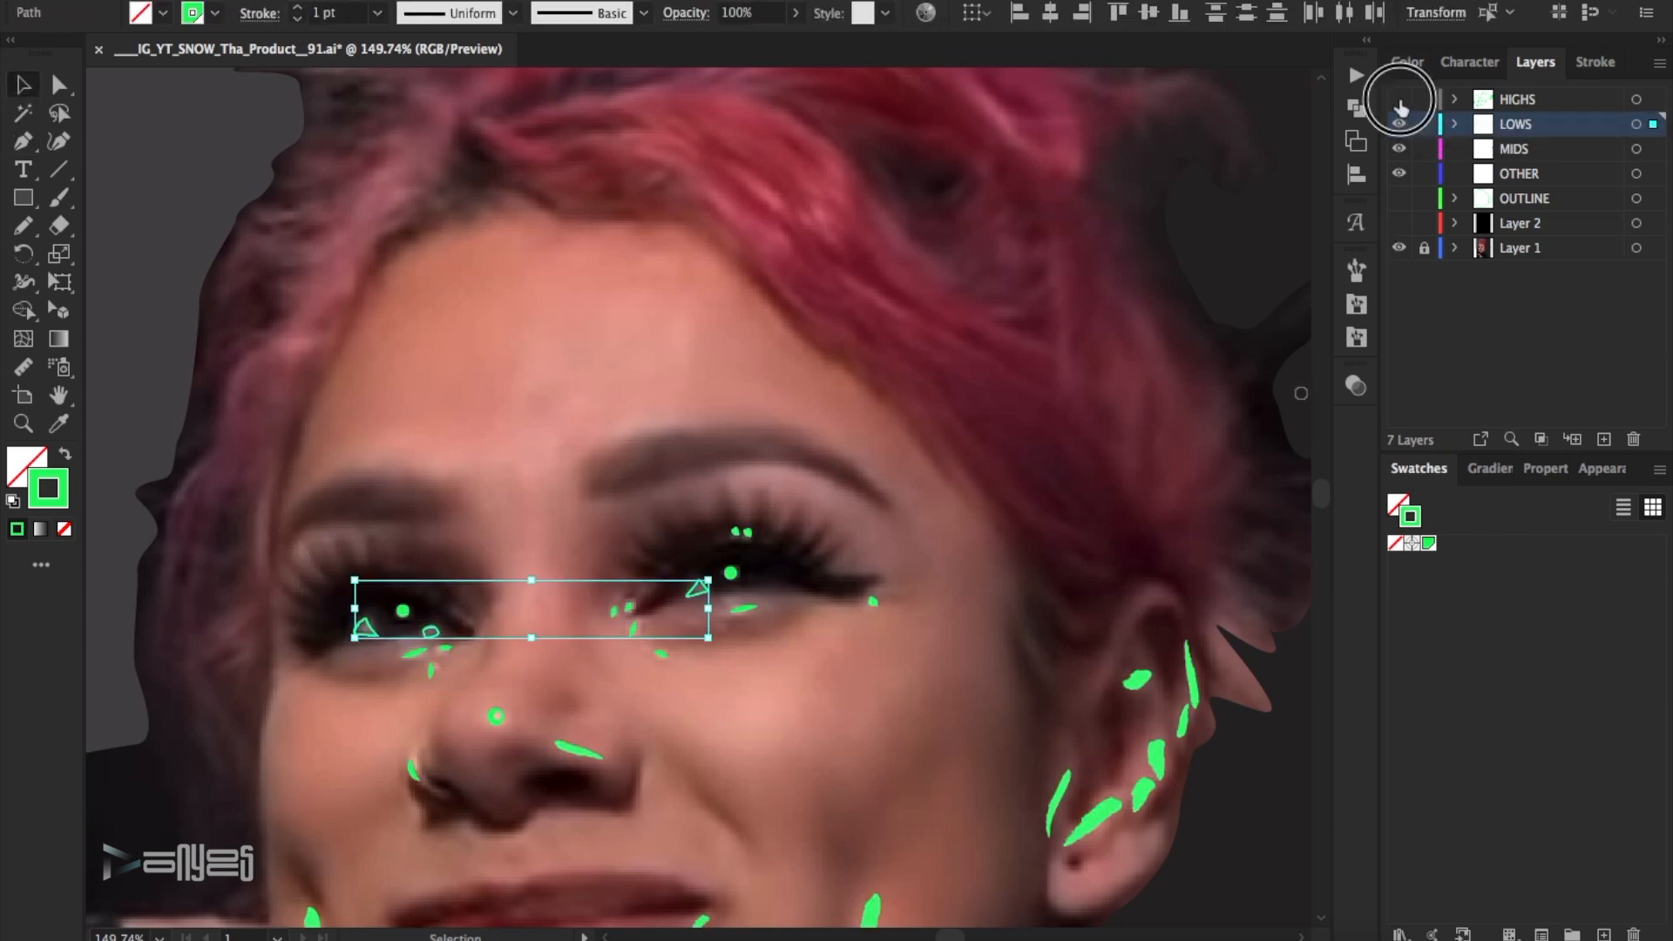
click(1398, 99)
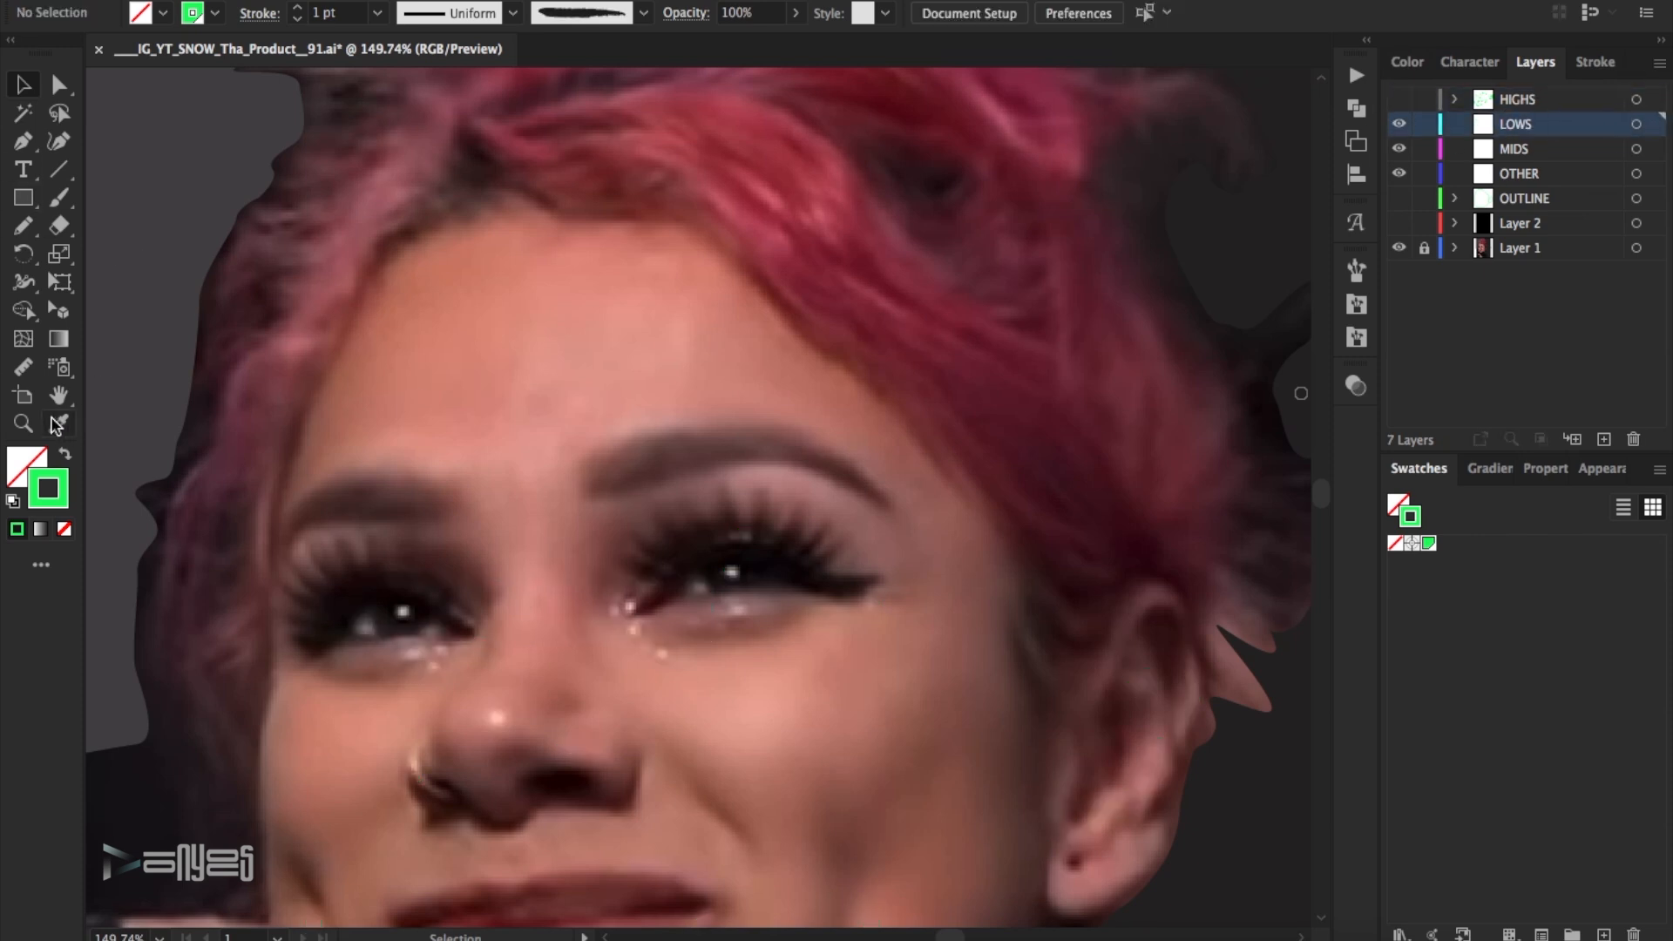
- Trace a closed Pen path around the dark area of the eye nearest the ear on the LOWS layer
click(24, 424)
click(534, 602)
click(829, 517)
click(860, 512)
click(883, 493)
click(936, 486)
click(991, 482)
drag(1022, 480, 1034, 484)
drag(1083, 489, 1110, 494)
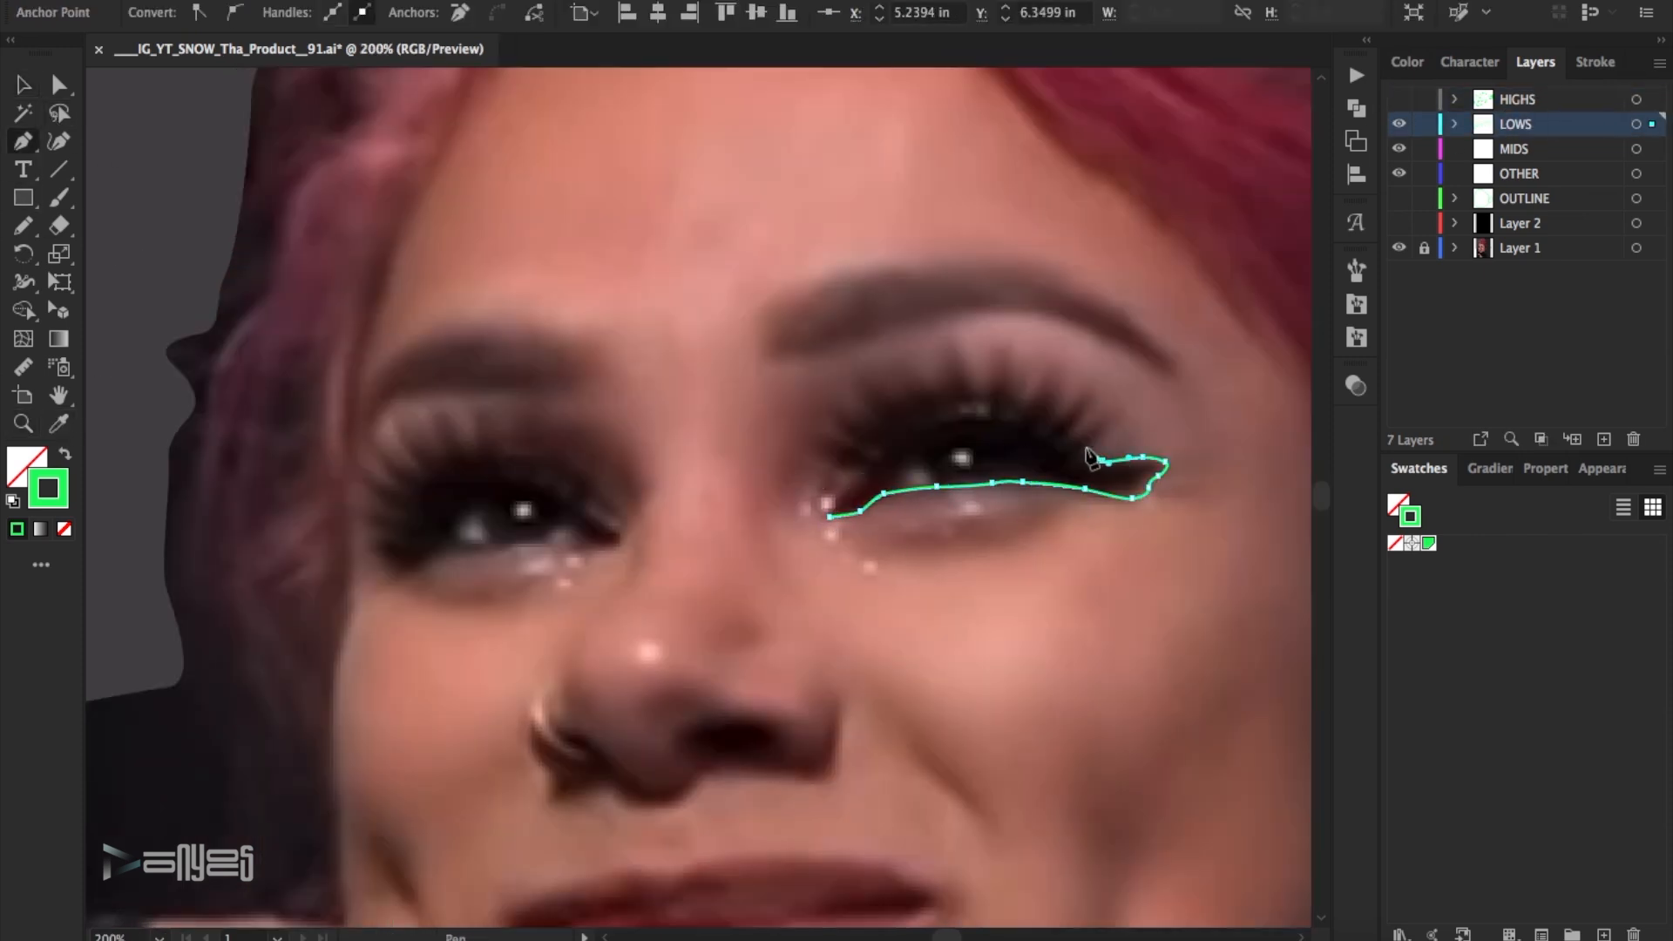
drag(932, 389, 906, 399)
drag(846, 437, 839, 449)
drag(834, 465, 846, 468)
click(829, 518)
- Trace a closed Pen path around the dark area of the other eye and deselect it
click(613, 544)
click(601, 546)
click(574, 543)
click(564, 549)
click(412, 573)
click(381, 560)
click(398, 473)
click(473, 435)
click(532, 457)
click(586, 475)
click(593, 511)
click(623, 532)
click(613, 545)
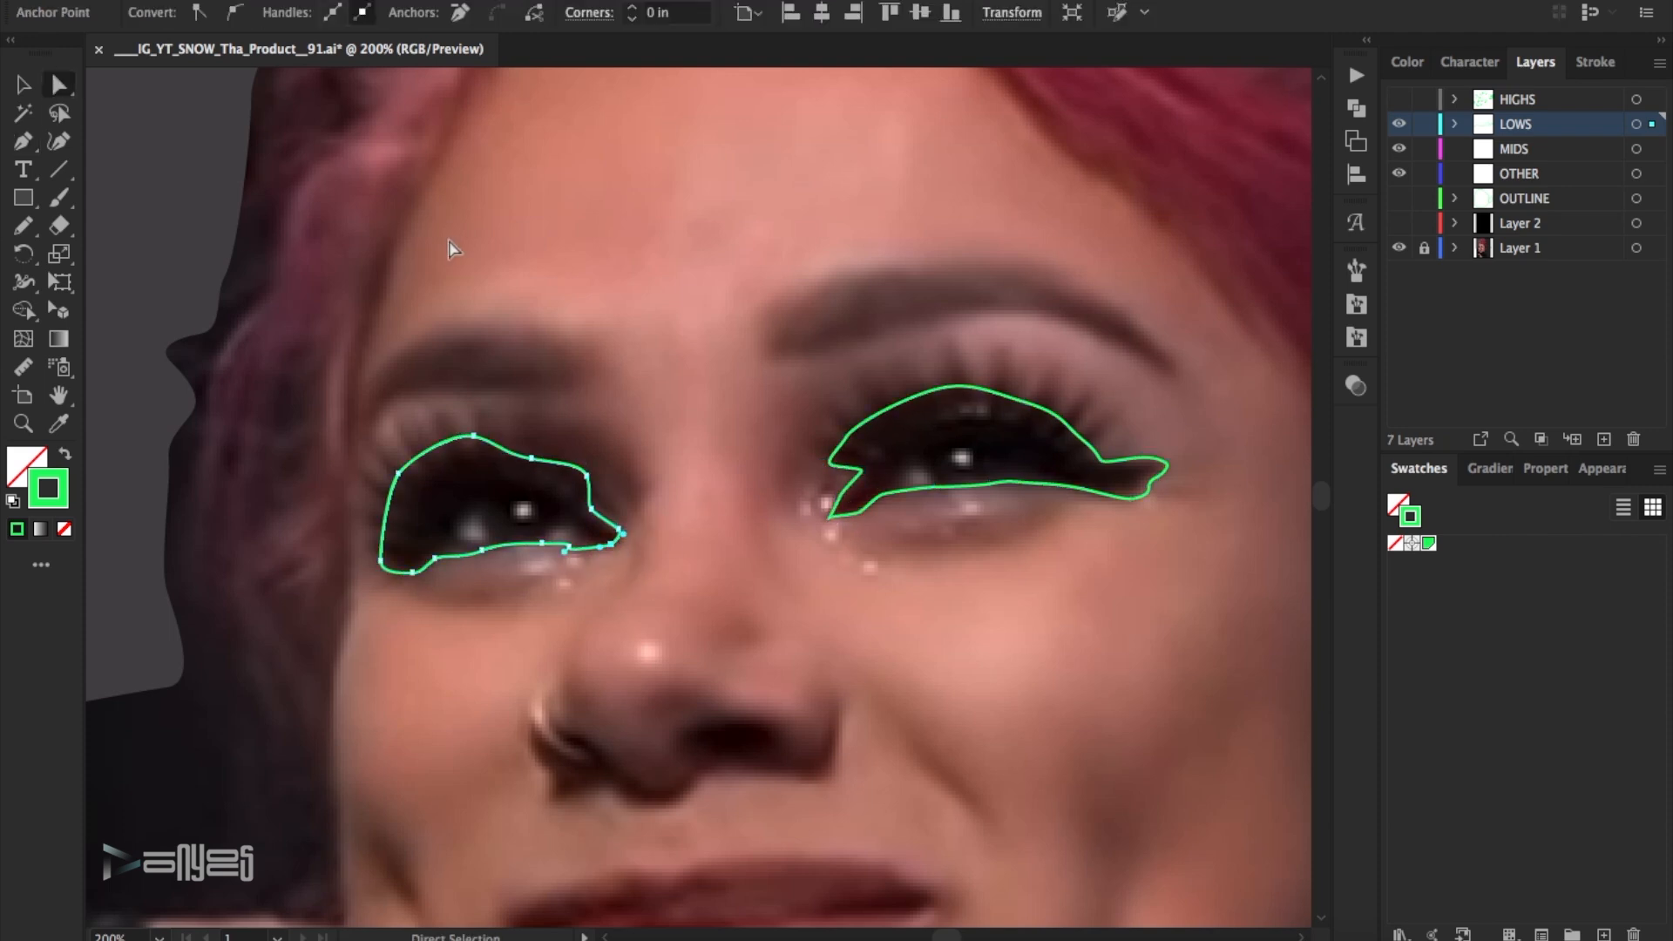
key(ctrl+shift+a)
- Paint the upper lashes of the eye nearest the ear with 1 pt brush strokes
key(b)
drag(1057, 429, 1095, 383)
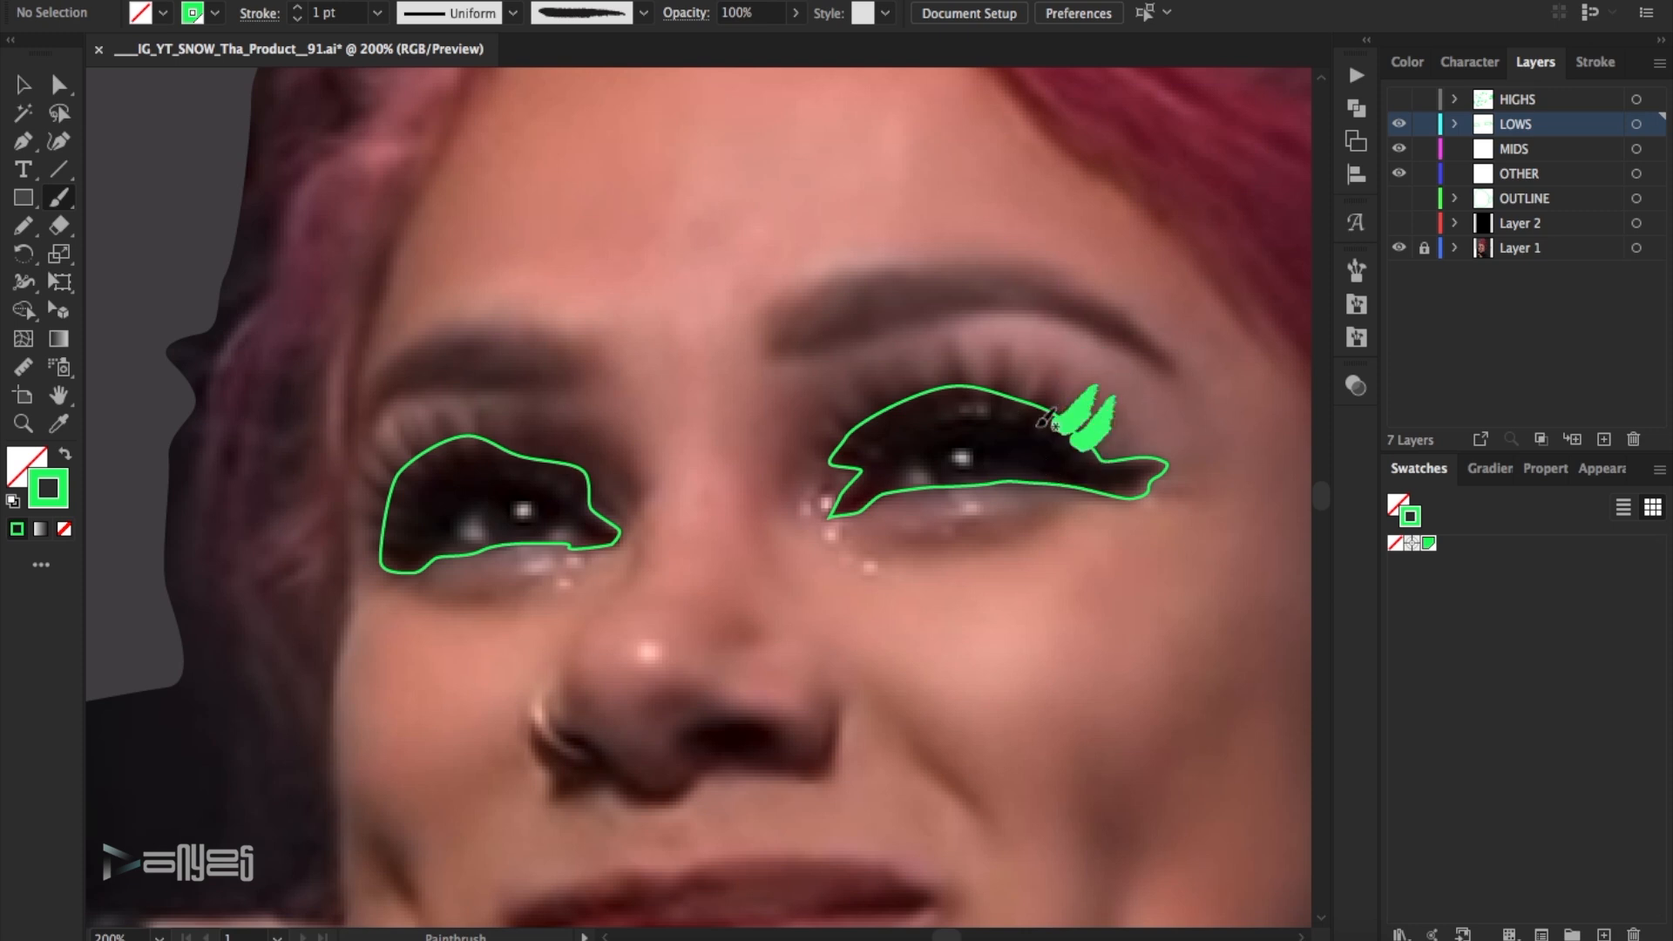
drag(993, 399, 987, 344)
mouse_move(952, 392)
mouse_down()
mouse_move(942, 331)
mouse_move(884, 337)
mouse_up()
drag(892, 411, 870, 366)
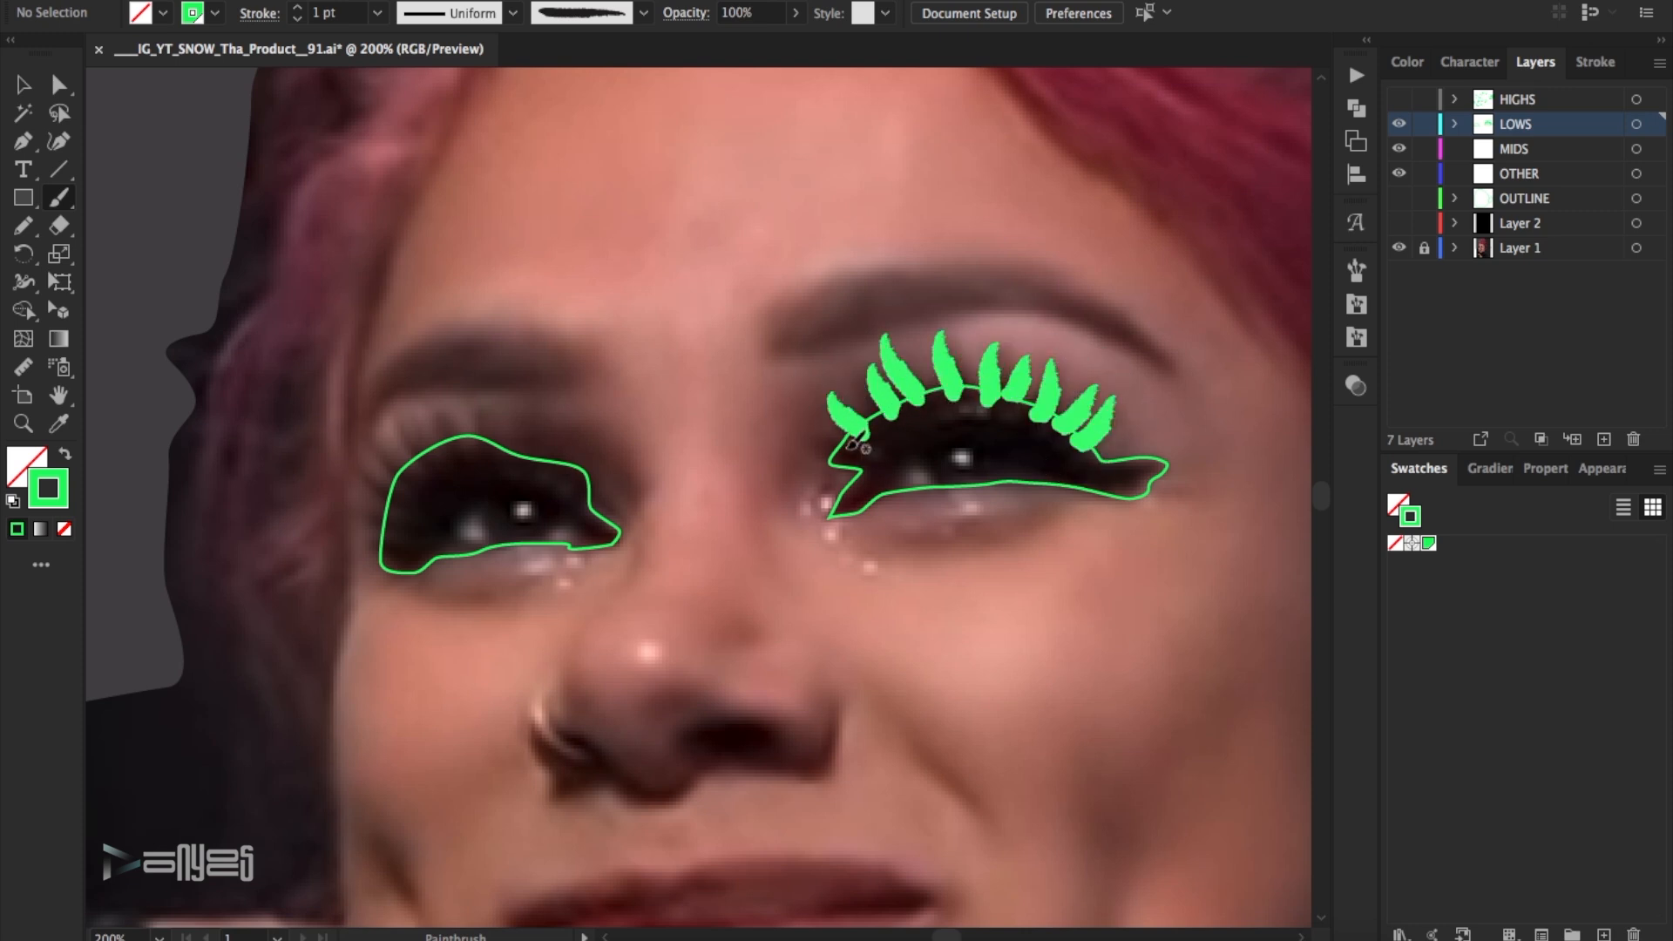
- Select only the lash strokes, leaving out the eye outline, and reduce their stroke weight to 0.5 pt
drag(739, 305, 1125, 453)
shift+click(1041, 482)
click(296, 19)
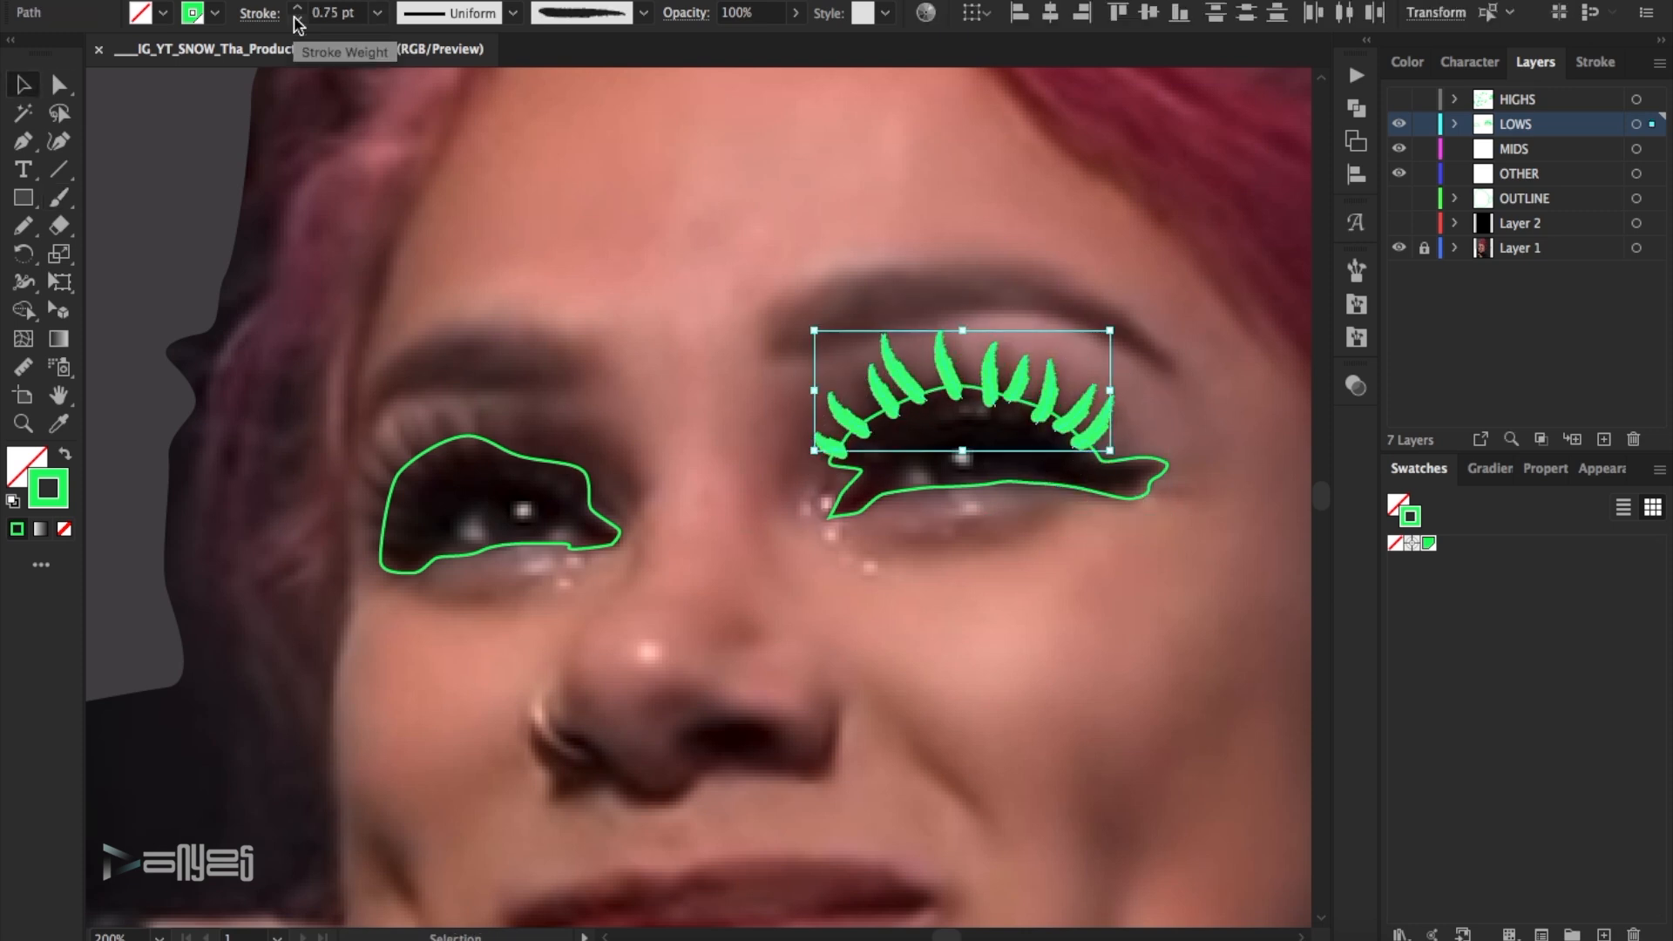
click(296, 19)
click(743, 239)
- Paint the lashes along the upper and outer edge of the other eye with 0.5 pt brush strokes
key(b)
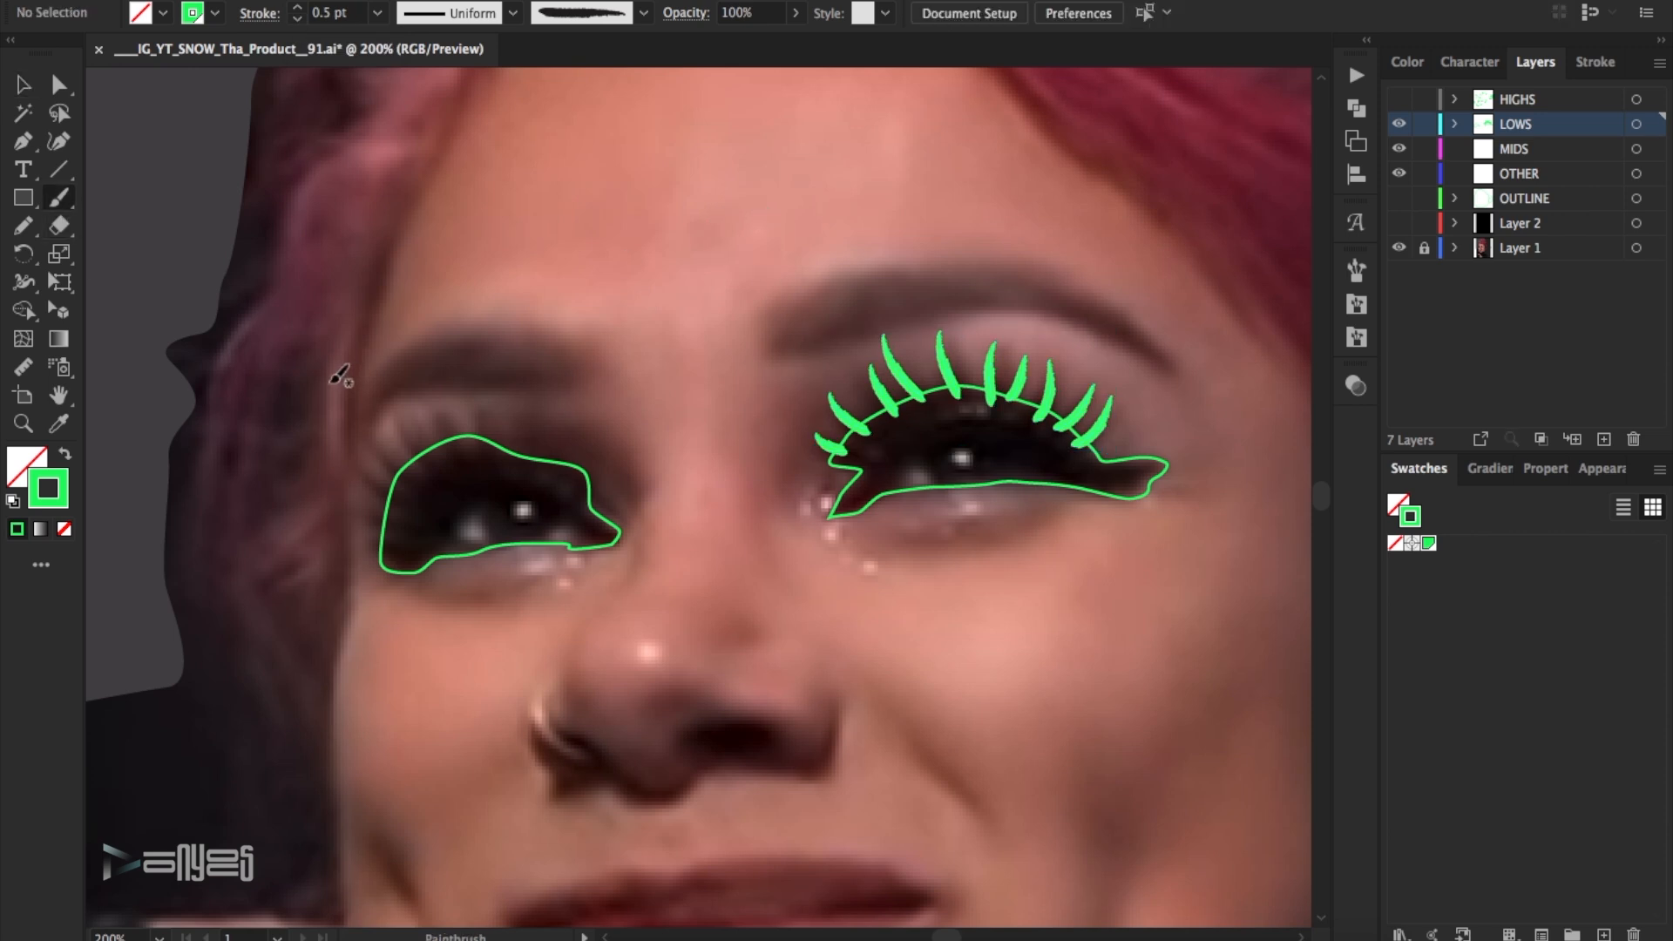
drag(388, 521, 349, 509)
drag(383, 549, 360, 546)
- Select both eye outlines, increase their stroke weight and deselect them
click(27, 87)
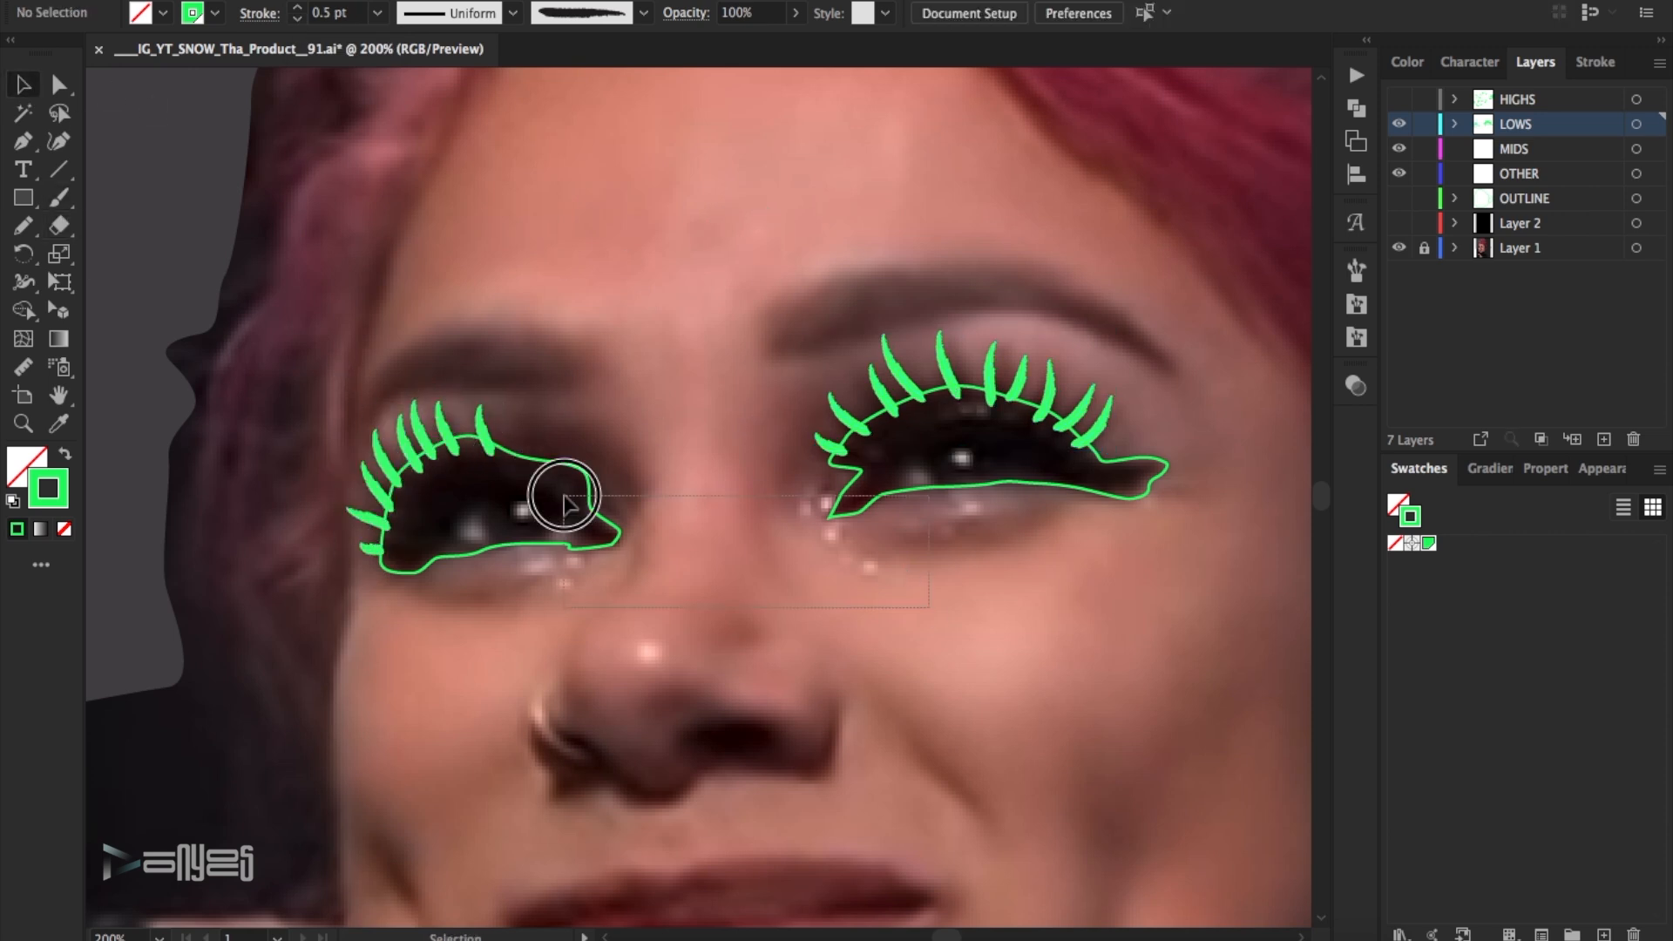
click(582, 483)
click(297, 8)
click(602, 162)
- Trace a closed Pen path around the eyebrow above the eye nearest the ear
key(p)
click(766, 353)
drag(821, 358, 845, 347)
drag(888, 333, 1040, 317)
drag(1182, 372, 1197, 392)
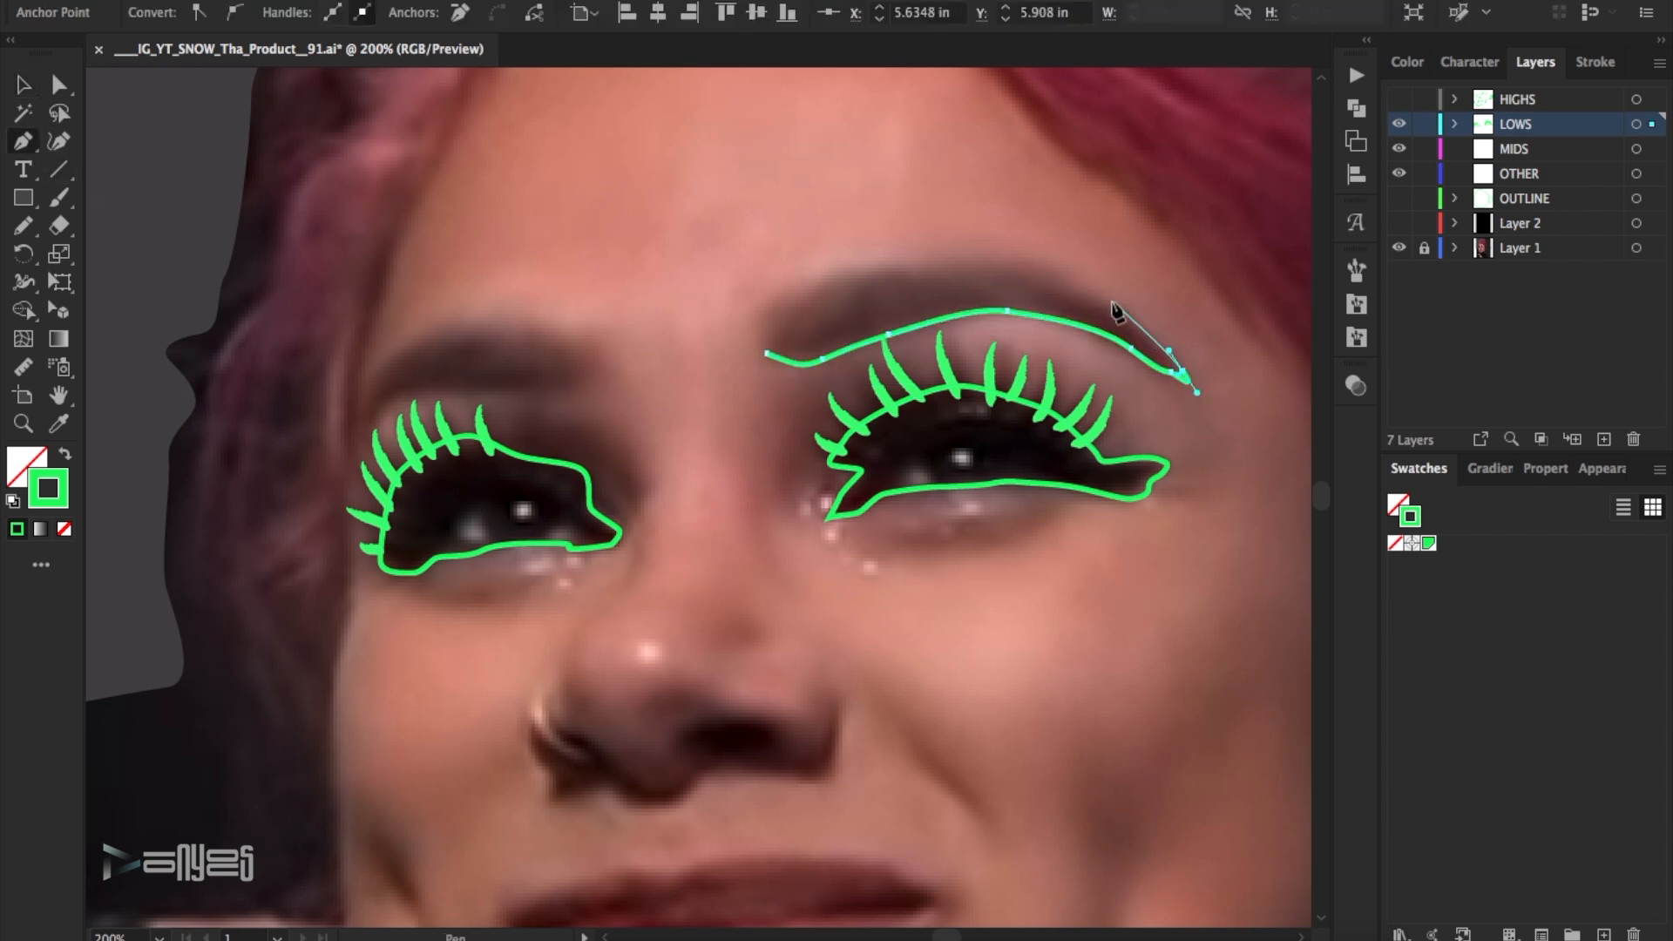
drag(1122, 305, 1102, 295)
click(1063, 277)
drag(1055, 269, 1050, 262)
drag(997, 256, 954, 254)
click(746, 302)
drag(767, 353, 765, 364)
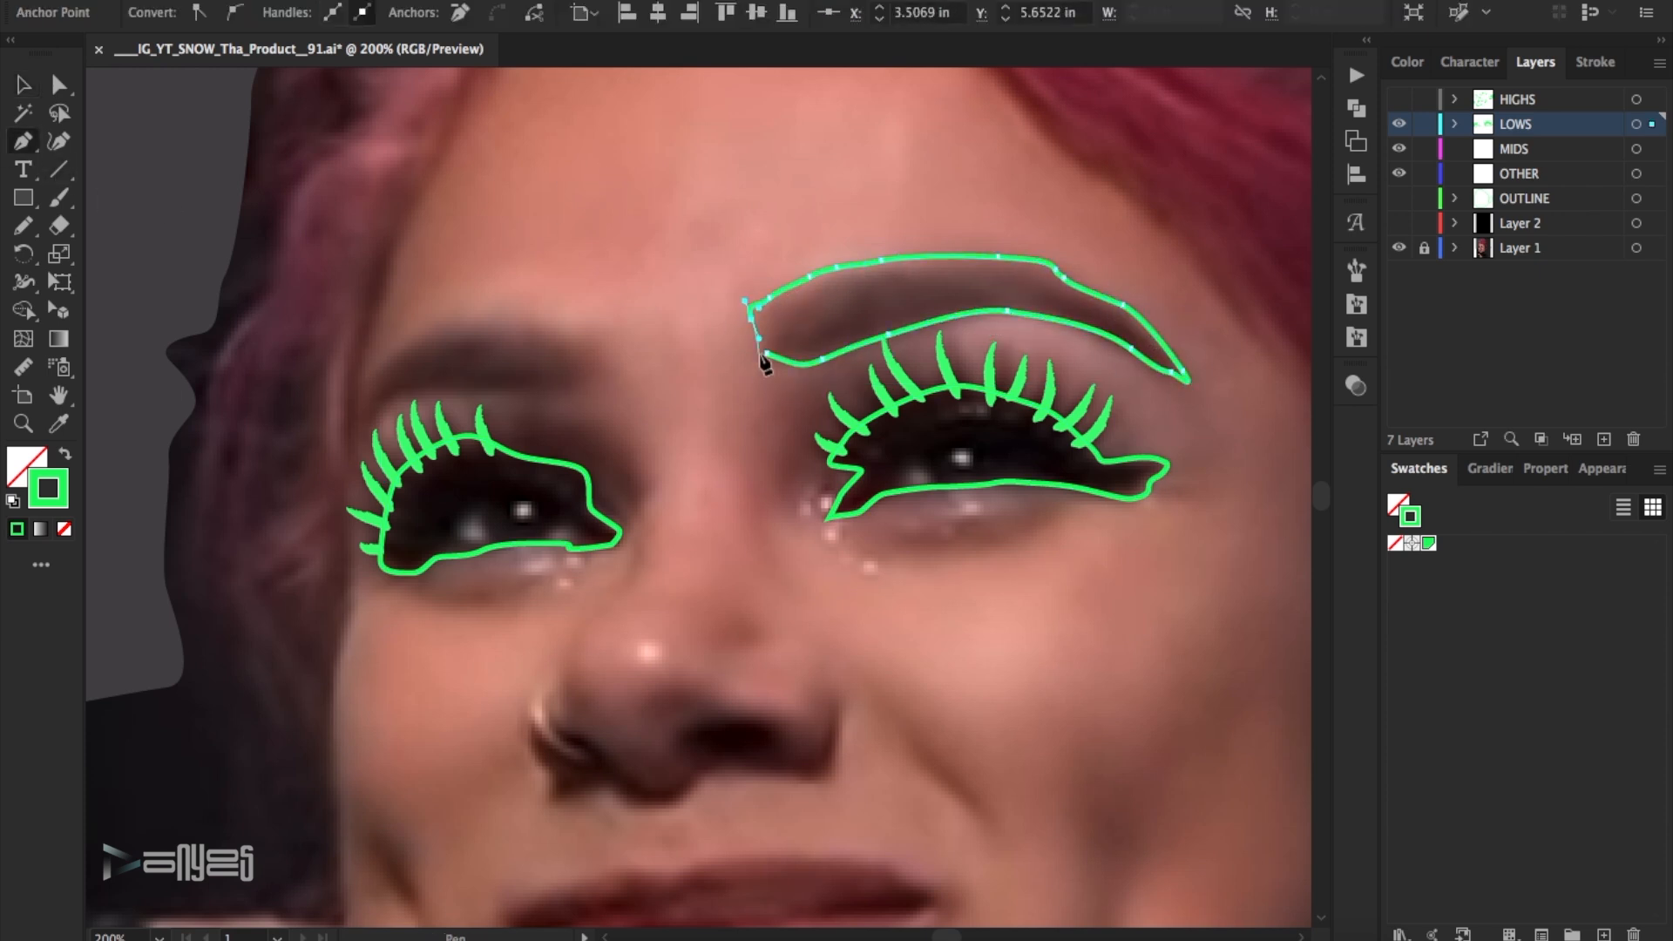
- Trace a closed Pen path around the eyebrow above the eye farther from the ear and deselect it
click(582, 389)
drag(535, 393, 404, 389)
click(458, 395)
click(395, 401)
click(375, 424)
click(360, 463)
click(359, 462)
drag(460, 316, 479, 312)
drag(538, 313, 552, 318)
click(585, 340)
click(610, 354)
drag(601, 385, 594, 391)
click(61, 91)
click(631, 388)
- Trace a narrow closed Pen shape around the dark crease on the far cheek, beside the face edge
scroll(631, 389, down, 4)
key(p)
click(418, 737)
drag(397, 672, 365, 670)
drag(389, 717, 402, 737)
click(419, 739)
super+click(994, 653)
- Trace a closed oval Pen path around the dark nostril opening nearest the ear
click(778, 588)
drag(745, 544, 725, 541)
drag(683, 556, 670, 562)
drag(682, 585, 692, 597)
drag(714, 603, 724, 602)
drag(760, 601, 779, 611)
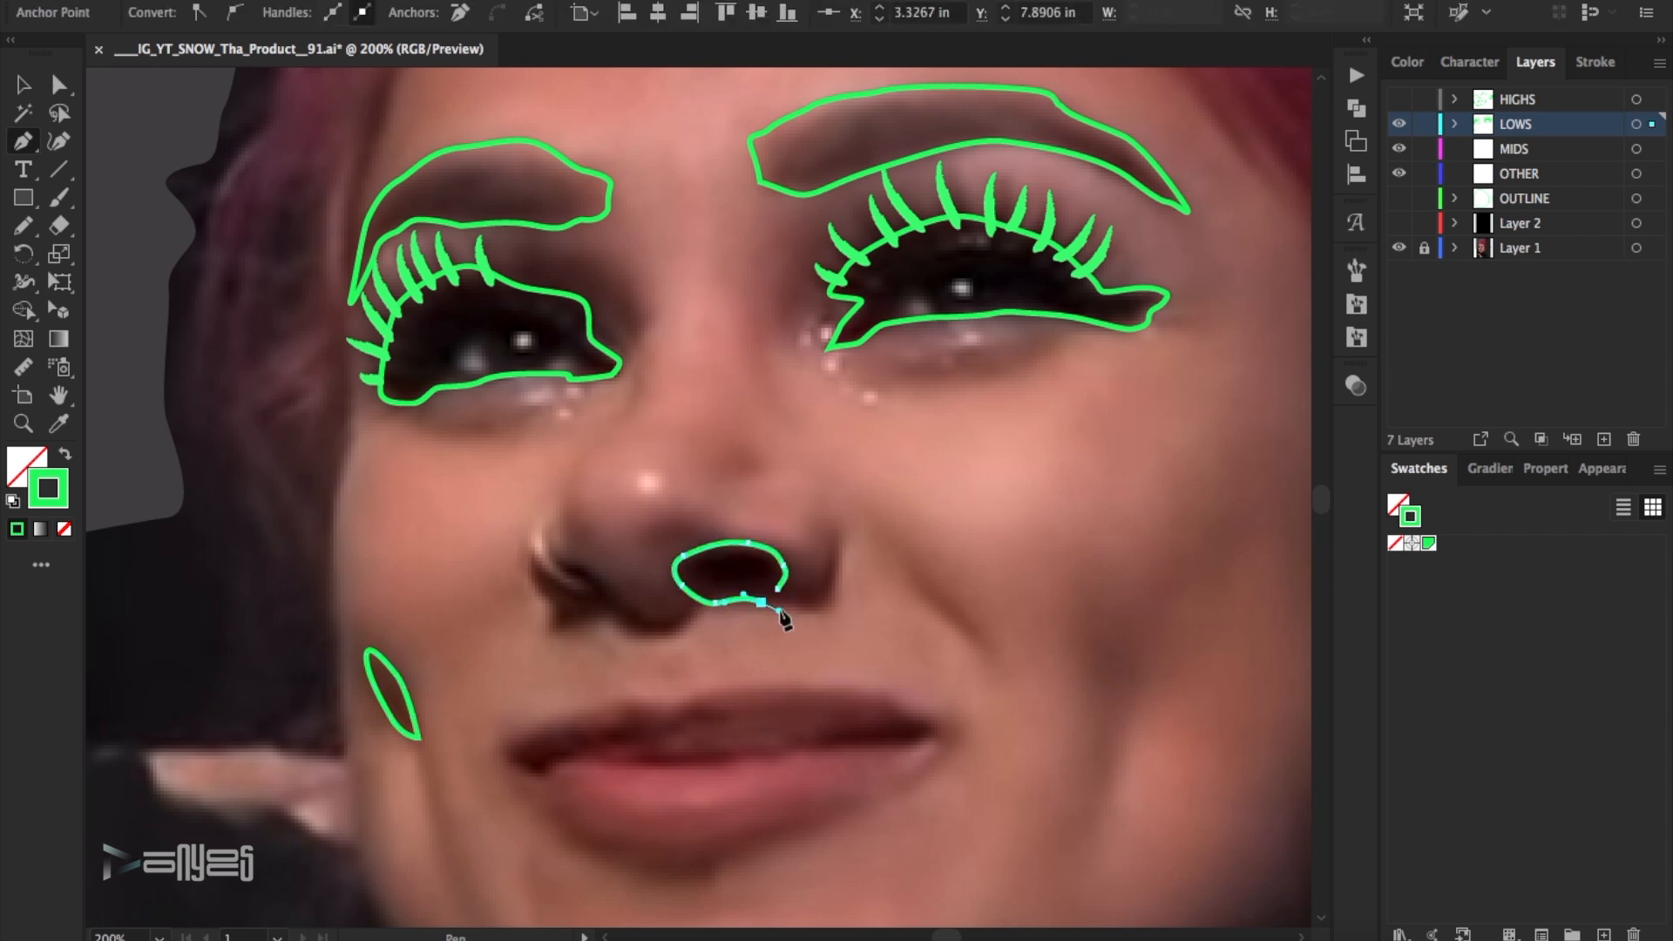
click(623, 603)
- Trace a closed Pen path around the pierced nostril and the shadow beneath the nose, and deselect it
click(562, 563)
drag(585, 565, 559, 609)
drag(550, 631, 558, 632)
drag(594, 620, 602, 616)
drag(616, 618, 626, 626)
drag(659, 635, 675, 633)
drag(691, 609, 690, 603)
drag(676, 604, 666, 613)
ctrl+click(827, 612)
- Paint a rough brush stroke around the nose wing nearest the ear and a smooth tapered stroke along the smile crease
key(b)
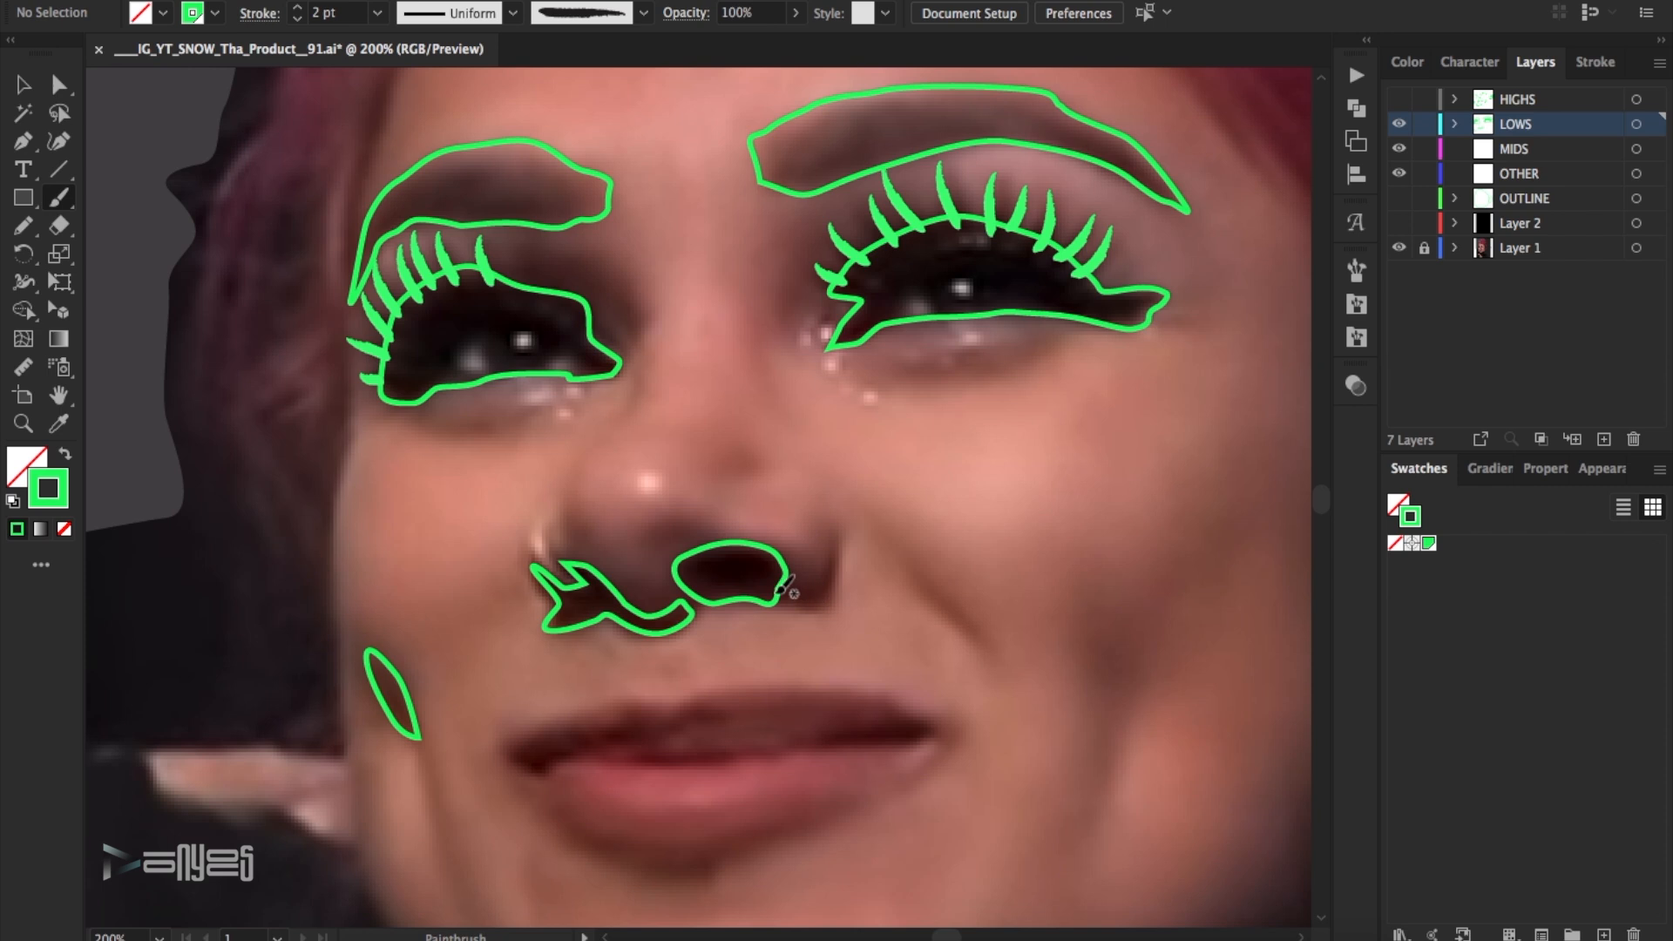
drag(784, 594, 833, 521)
click(1355, 272)
click(1231, 375)
click(1355, 271)
drag(902, 559, 986, 664)
- Set the smile crease stroke's weight to 2 pt and deselect it
click(24, 84)
click(948, 610)
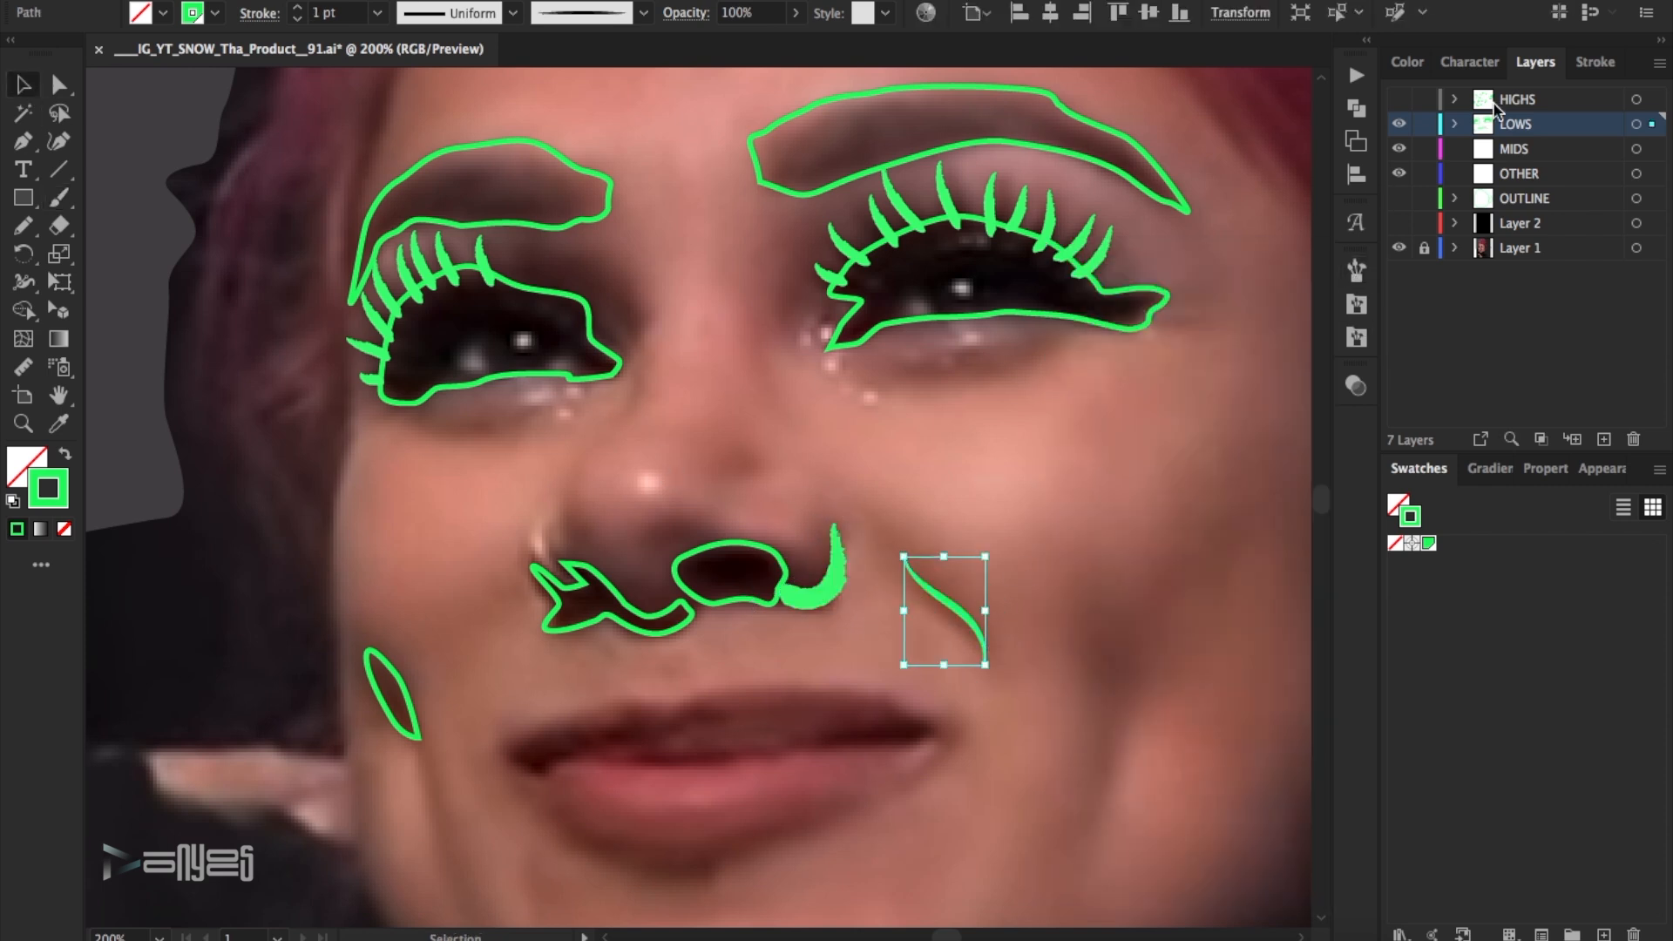
click(1594, 62)
click(1475, 94)
click(1053, 493)
- Trace a tall closed Pen shape around the shadow hollow on the cheek nearest the ear
scroll(1052, 493, down, 3)
scroll(1053, 493, down, 2)
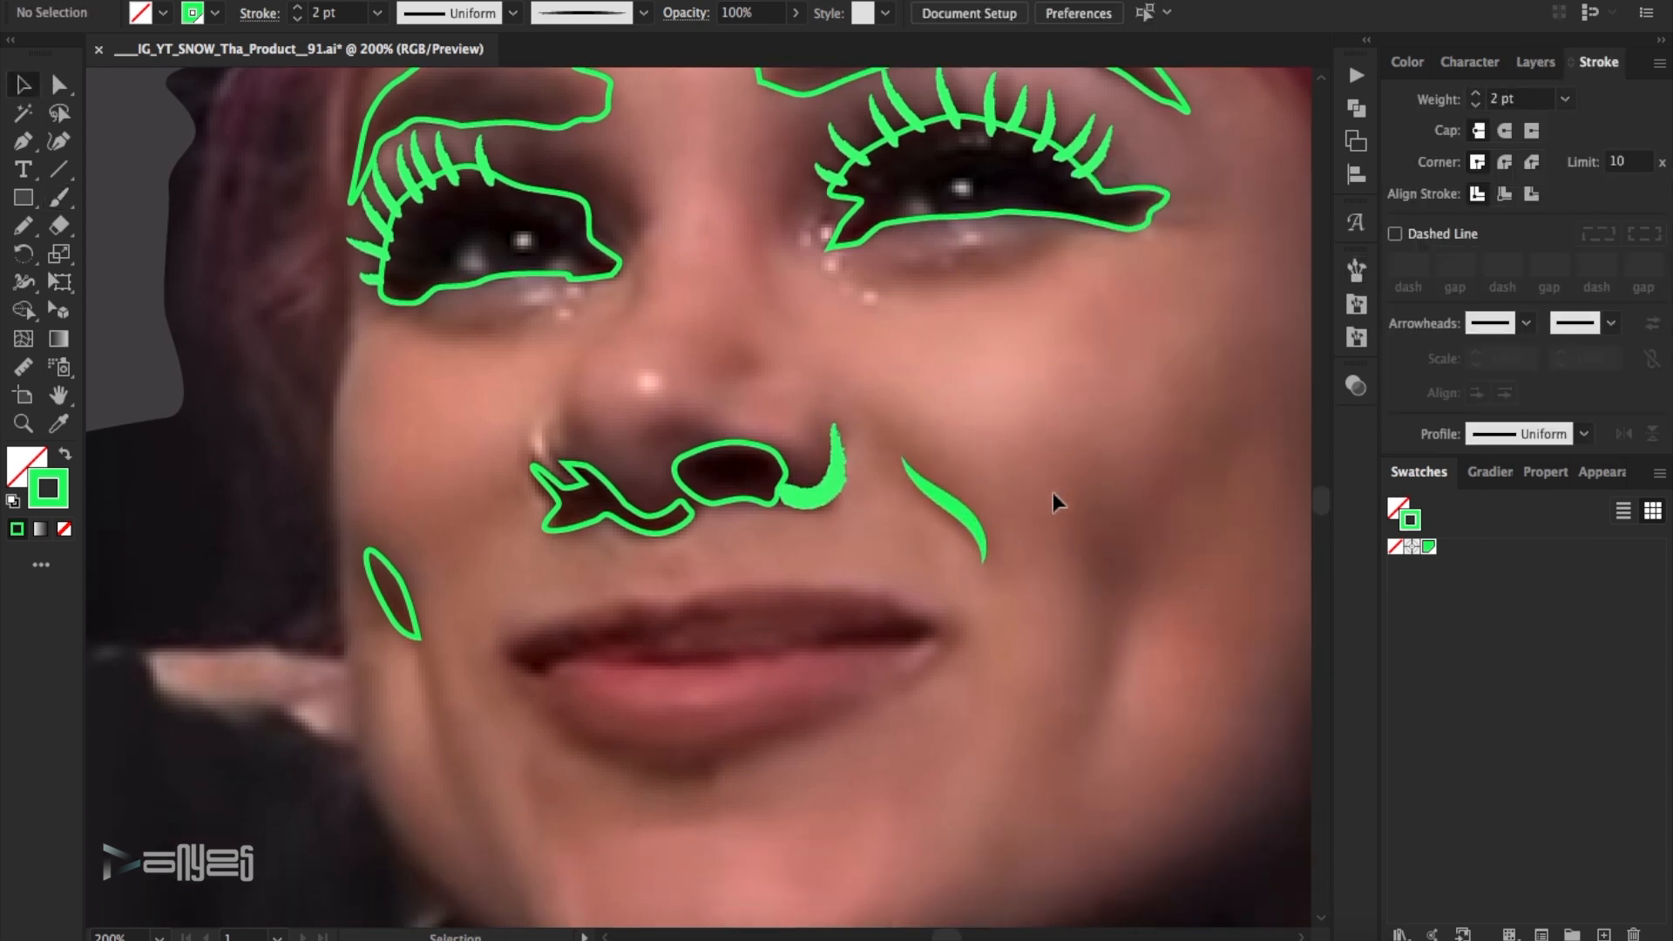
click(28, 148)
click(1081, 708)
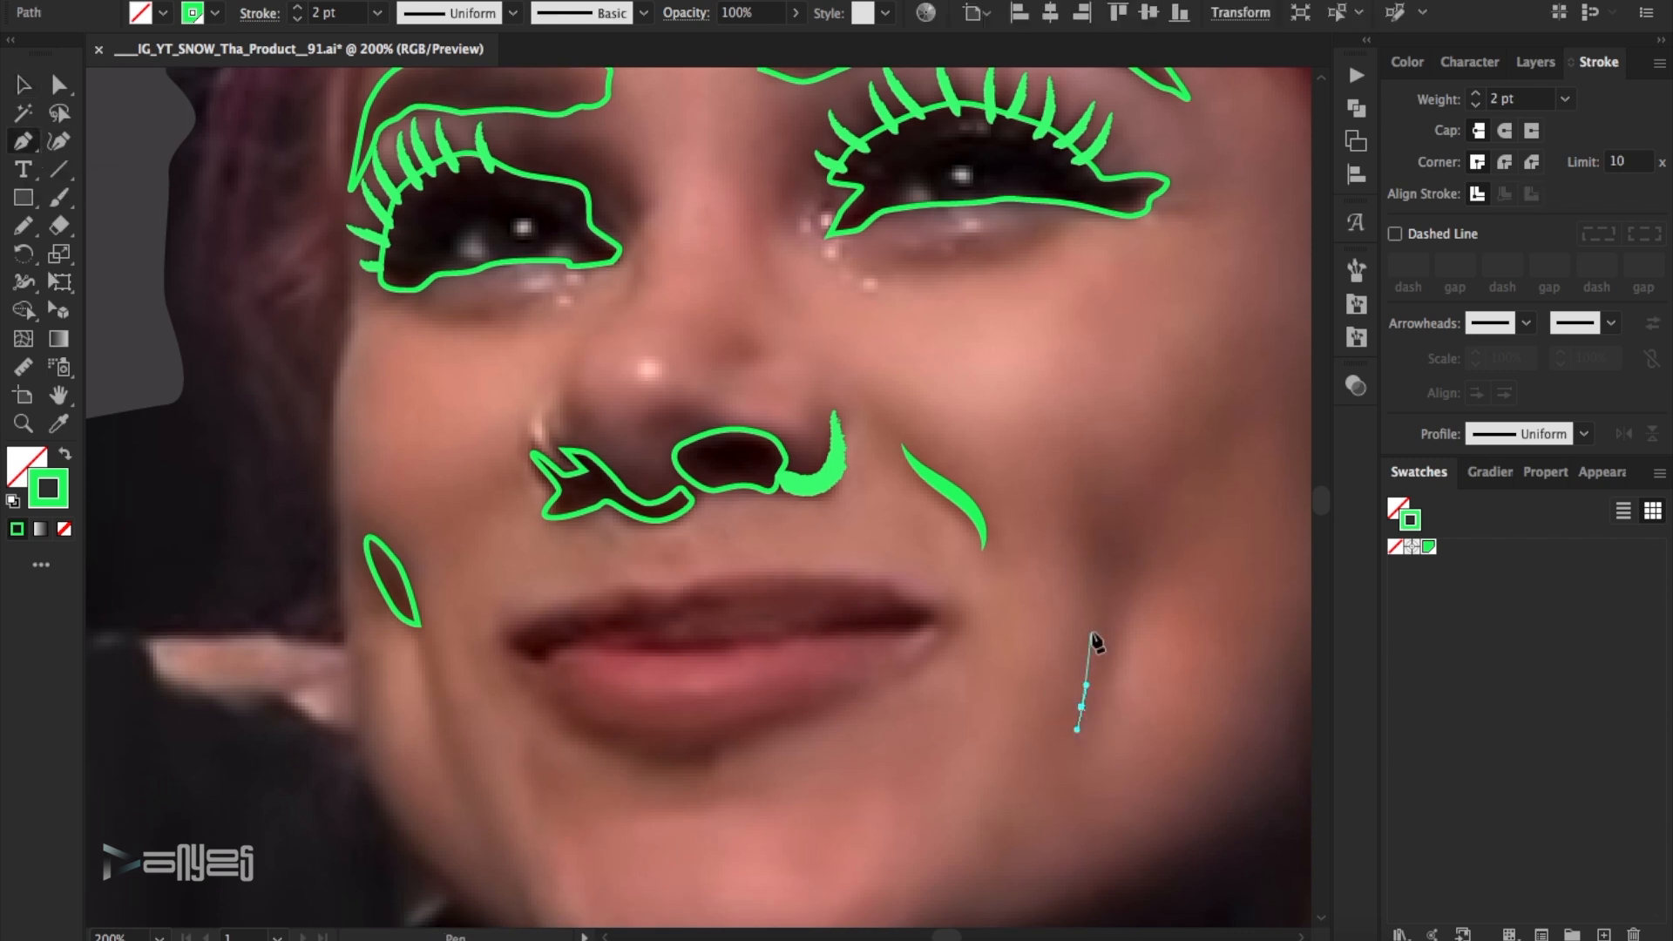
drag(1090, 627, 1090, 603)
drag(1075, 457, 1097, 495)
drag(1147, 545, 1149, 572)
drag(1128, 622, 1118, 647)
drag(1109, 682, 1095, 699)
click(1082, 707)
- Paint rough brush strokes along the dark mouth line, covering both lip corners and the middle of the upper lip
scroll(1081, 708, down, 3)
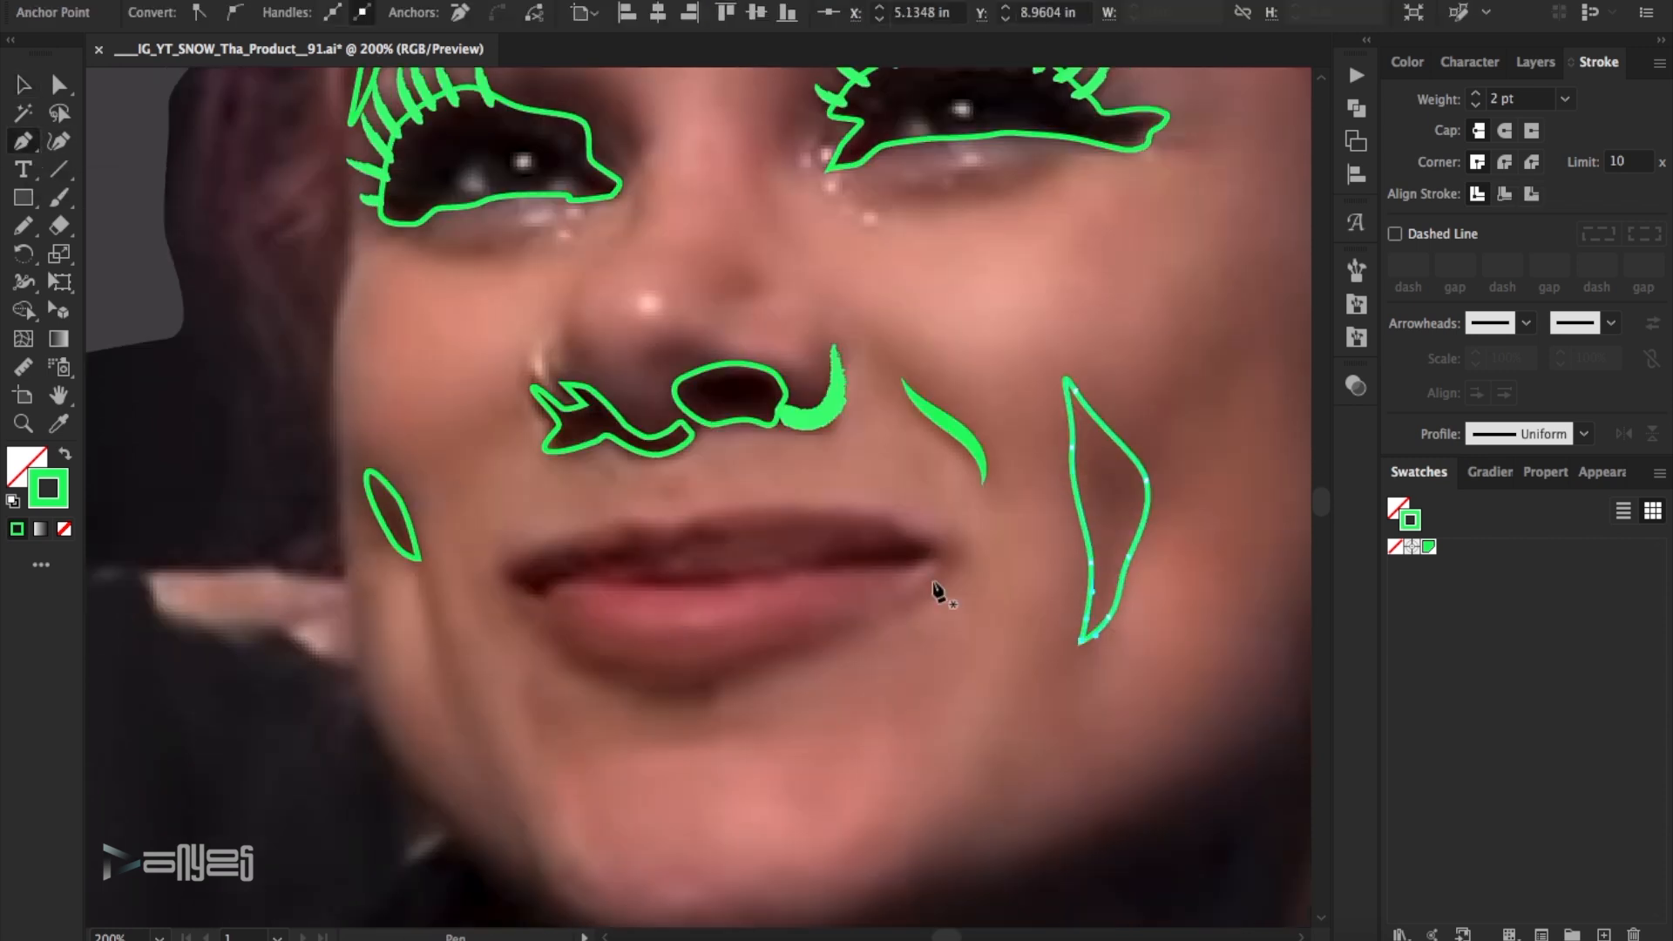
click(1369, 302)
click(1187, 422)
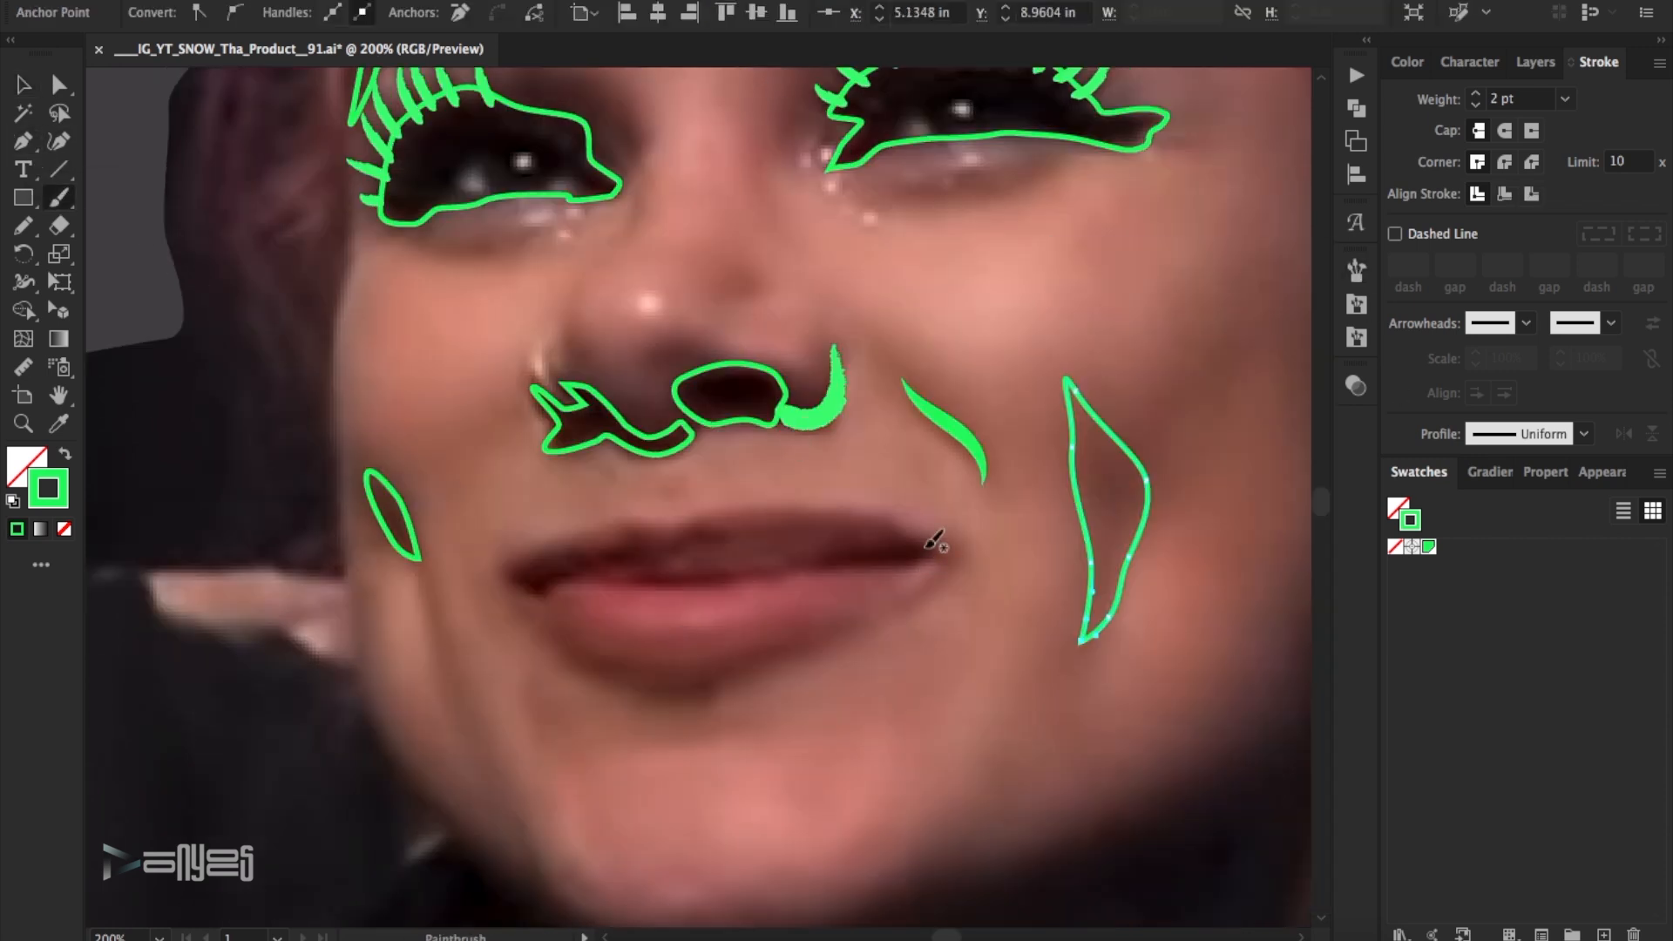
drag(923, 548, 813, 558)
mouse_move(505, 575)
mouse_down()
mouse_move(614, 553)
mouse_move(736, 577)
mouse_up()
drag(666, 547, 727, 535)
- Select the mouth strokes and reduce their weights, setting the middle ones to 0.75 pt
click(24, 86)
drag(612, 526, 737, 592)
click(297, 19)
click(762, 609)
click(719, 581)
click(299, 21)
click(864, 439)
- Give the middle lip stroke a round cap and round corners, and nudge the anchor at its sharp tip
click(59, 85)
click(613, 555)
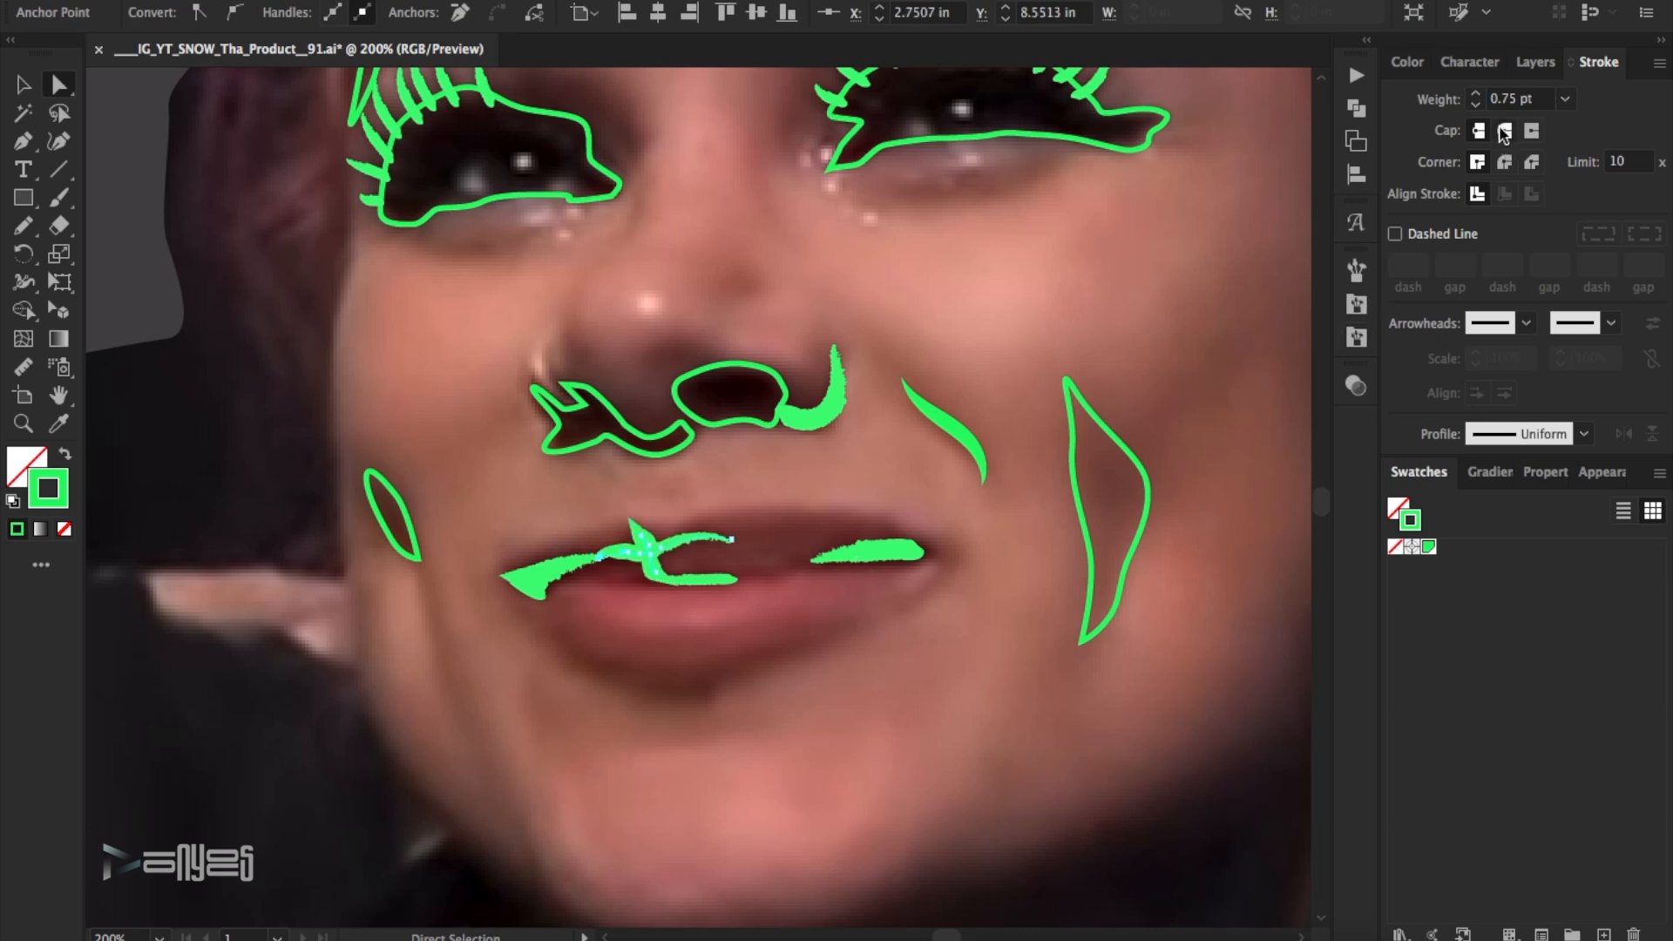
click(1504, 162)
click(701, 488)
click(636, 534)
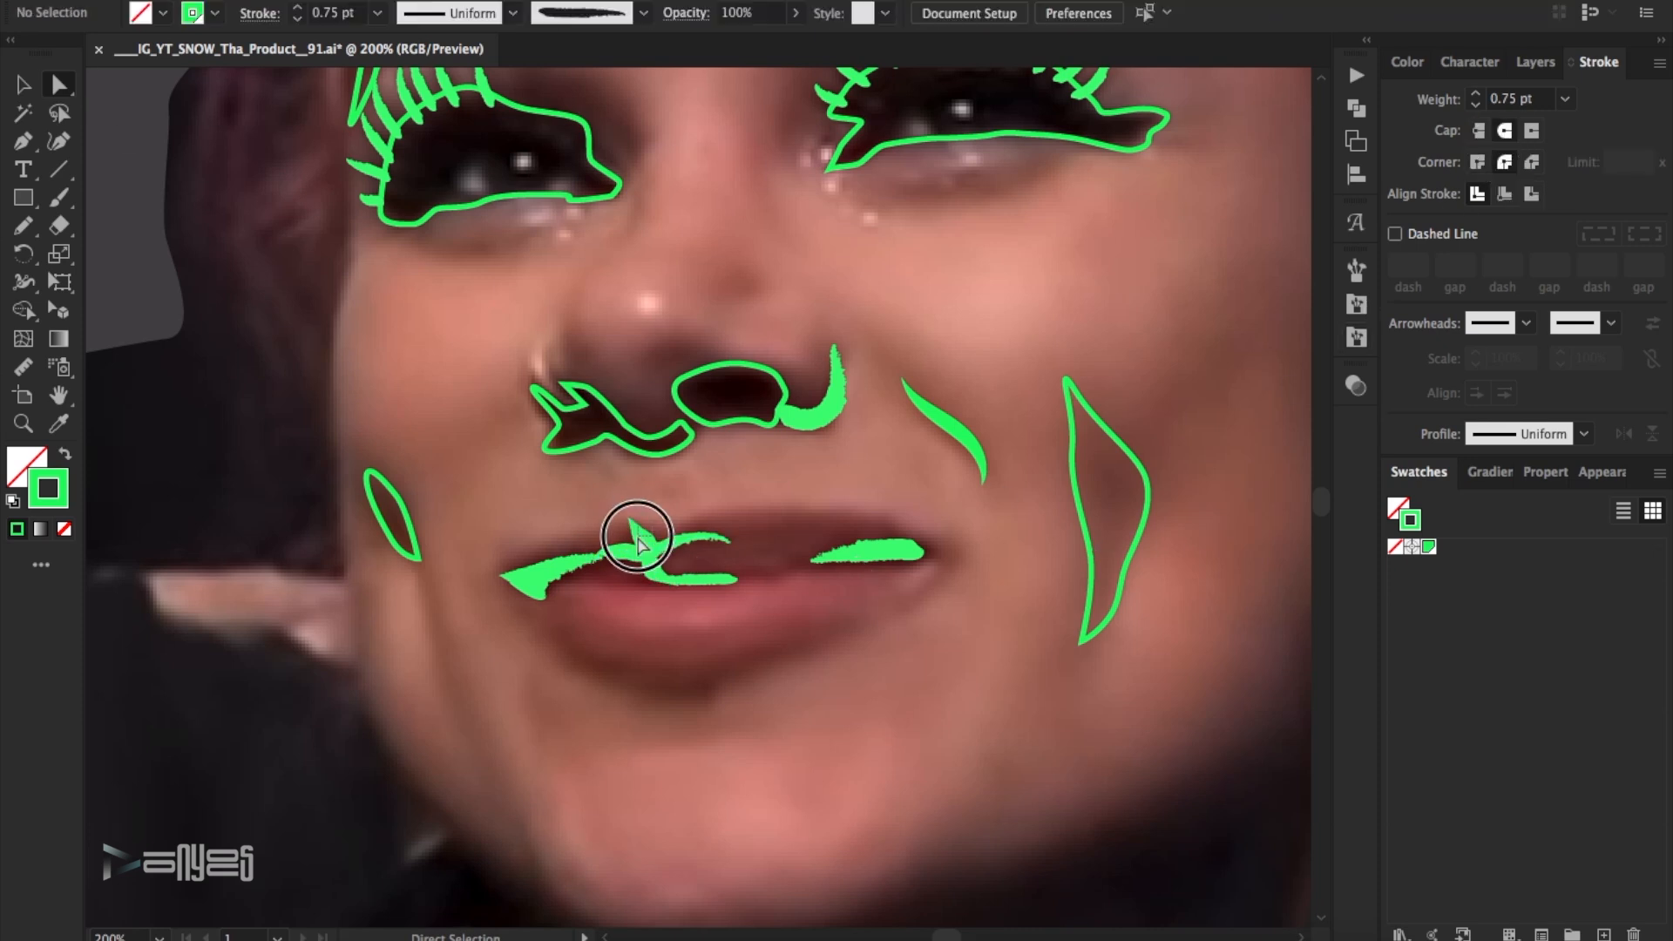
drag(637, 536, 638, 543)
click(798, 493)
- Paint brush strokes for the shadow beside the nose tip and the curve above the nostril nearest the ear
scroll(798, 493, down, 3)
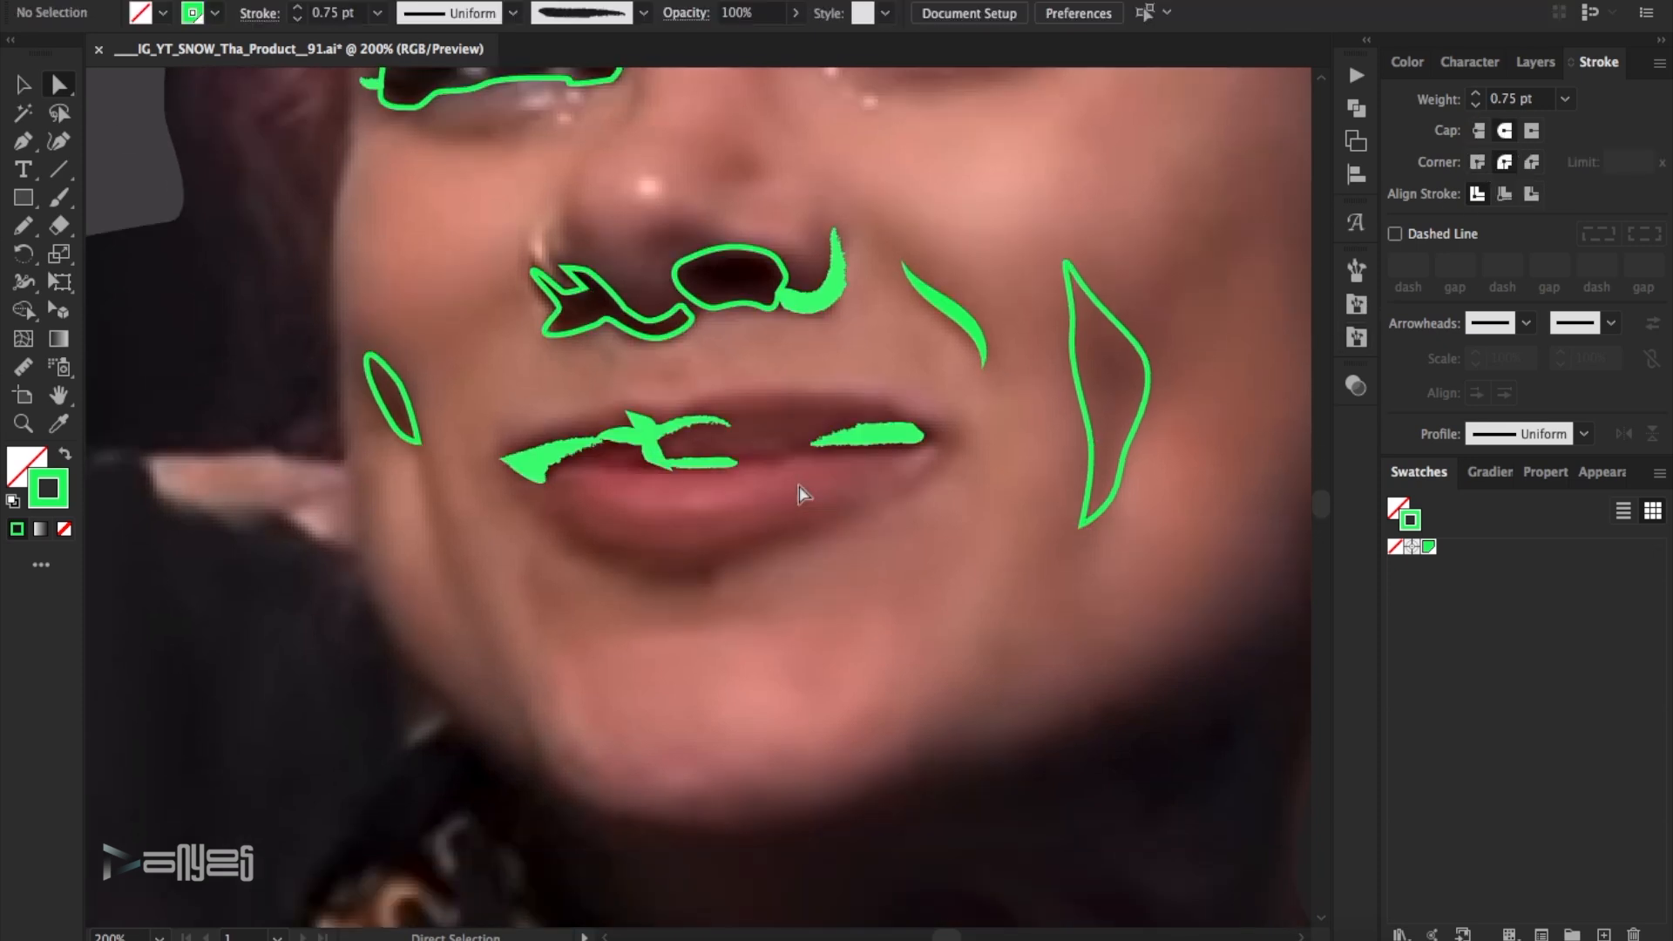
scroll(798, 493, up, 5)
key(b)
drag(751, 333, 716, 364)
mouse_move(655, 431)
mouse_down()
mouse_move(665, 403)
mouse_move(812, 417)
mouse_move(795, 466)
mouse_move(652, 429)
mouse_up()
- Apply the Basic brush at 2 pt to the curve above the nostril and set the nose-tip stroke to 2 pt
key(v)
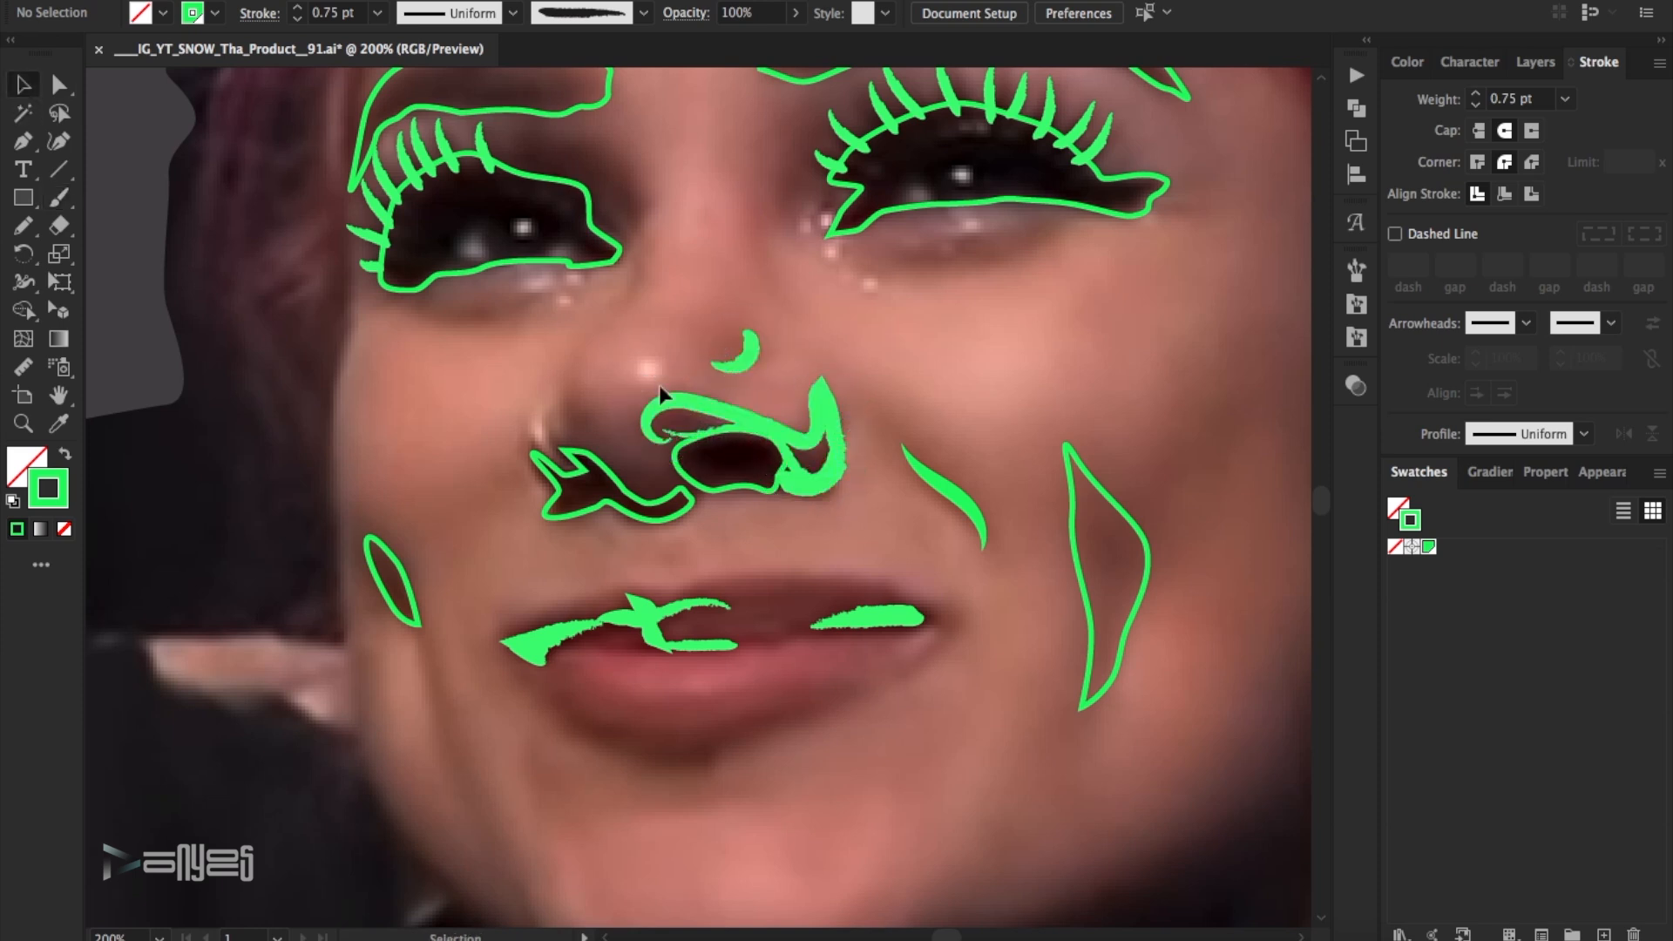
click(643, 13)
click(575, 94)
click(297, 9)
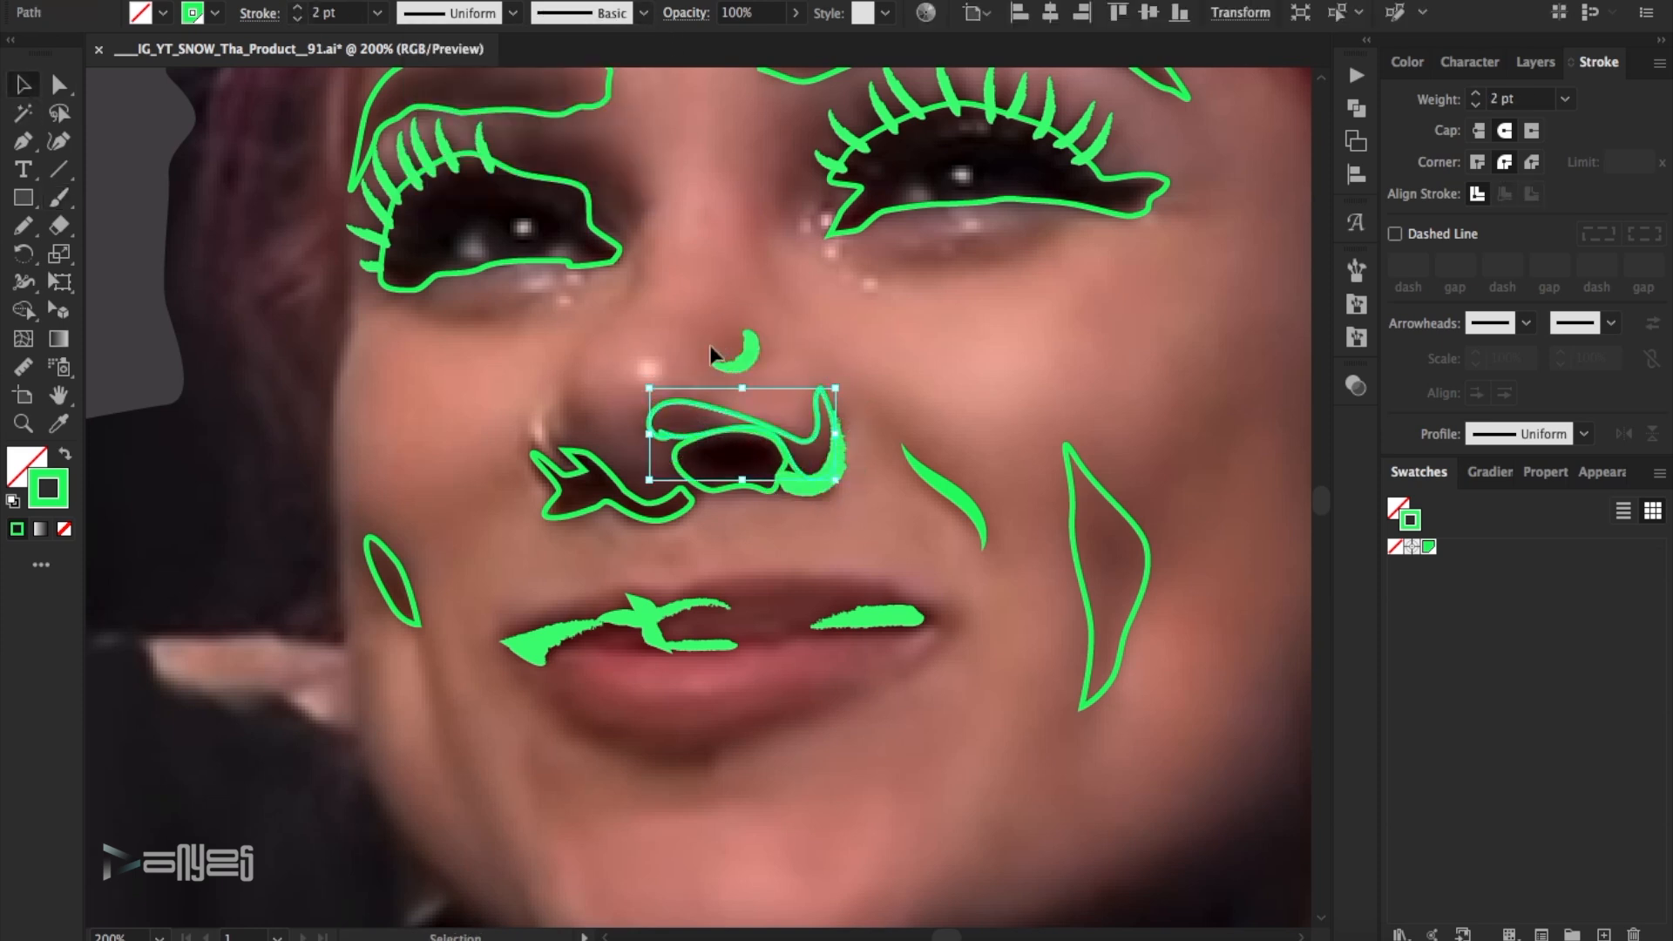
click(297, 8)
click(984, 331)
- Fit the artboard in view and show Layer 2, HIGHS and OUTLINE to check the combined line work against black
scroll(984, 331, up, 2)
click(1534, 63)
key(super+0)
click(1398, 223)
click(1398, 100)
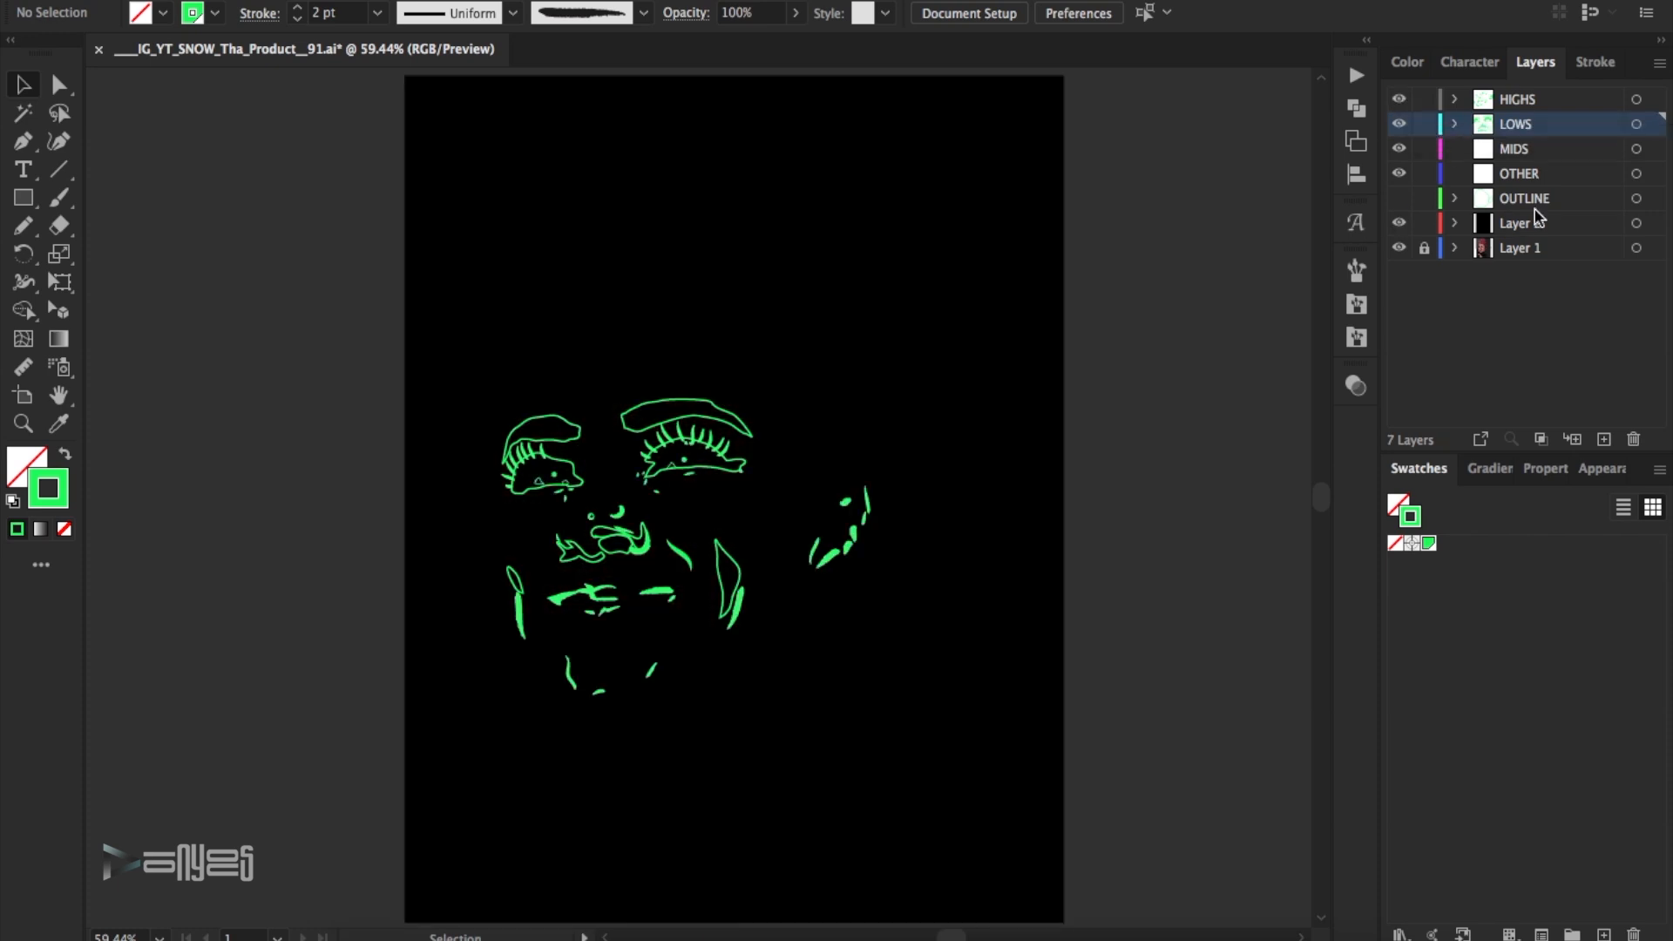
click(1398, 198)
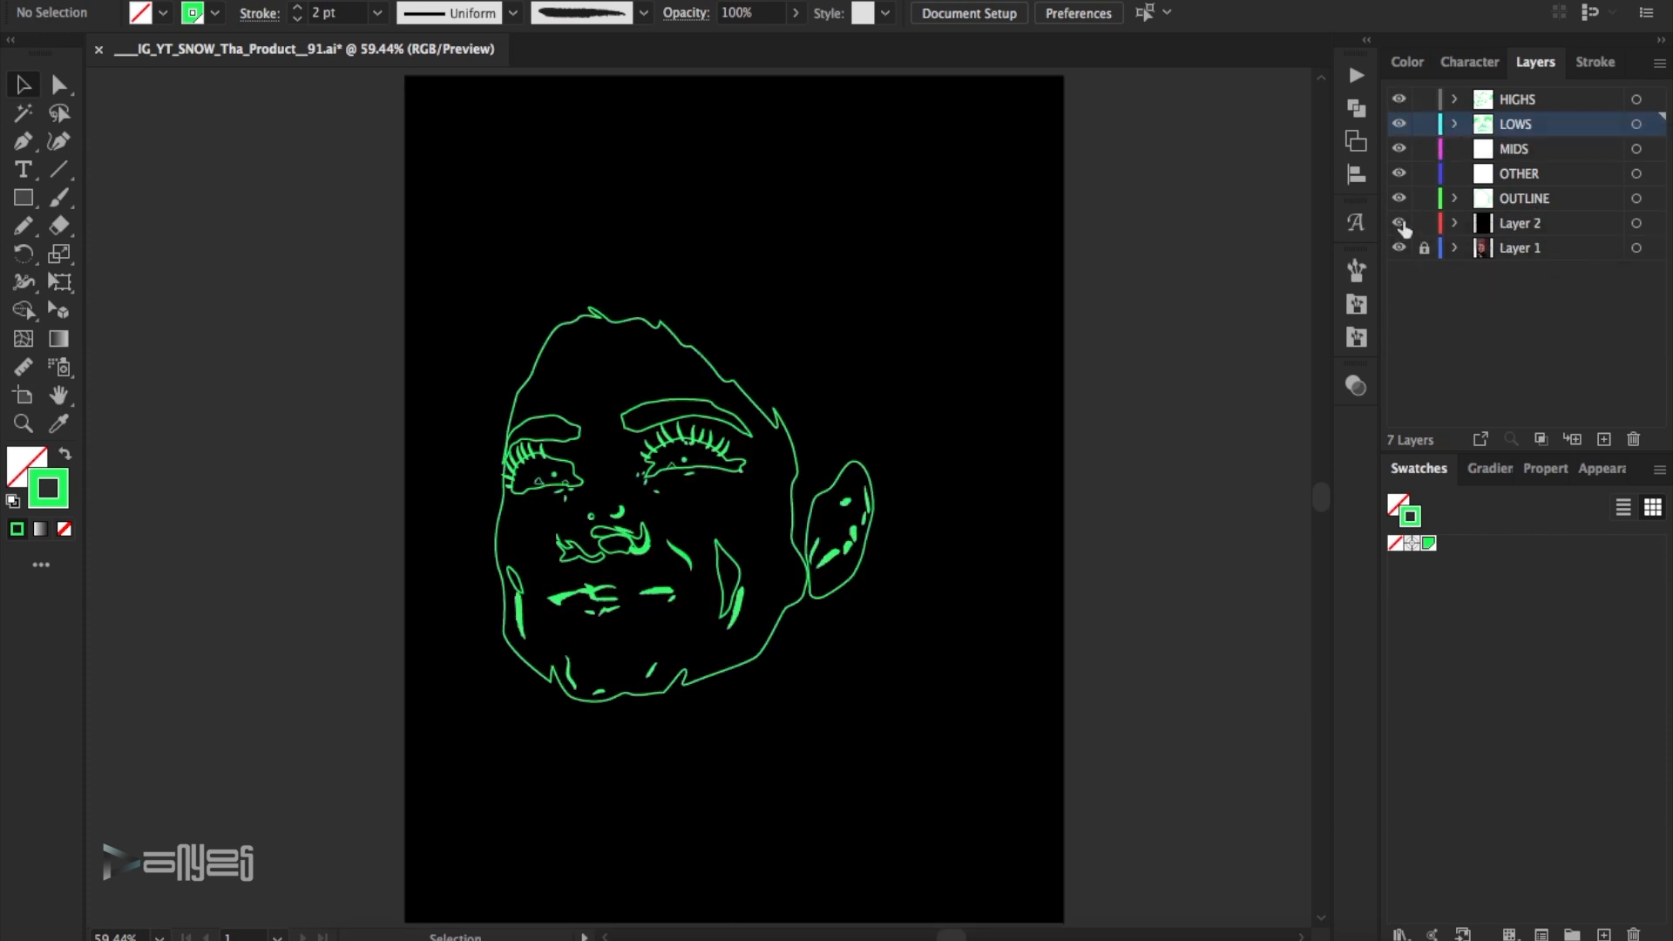
- Hide Layer 2, HIGHS, LOWS and OUTLINE, and make OTHER the active layer
click(1398, 223)
click(1399, 99)
click(1398, 124)
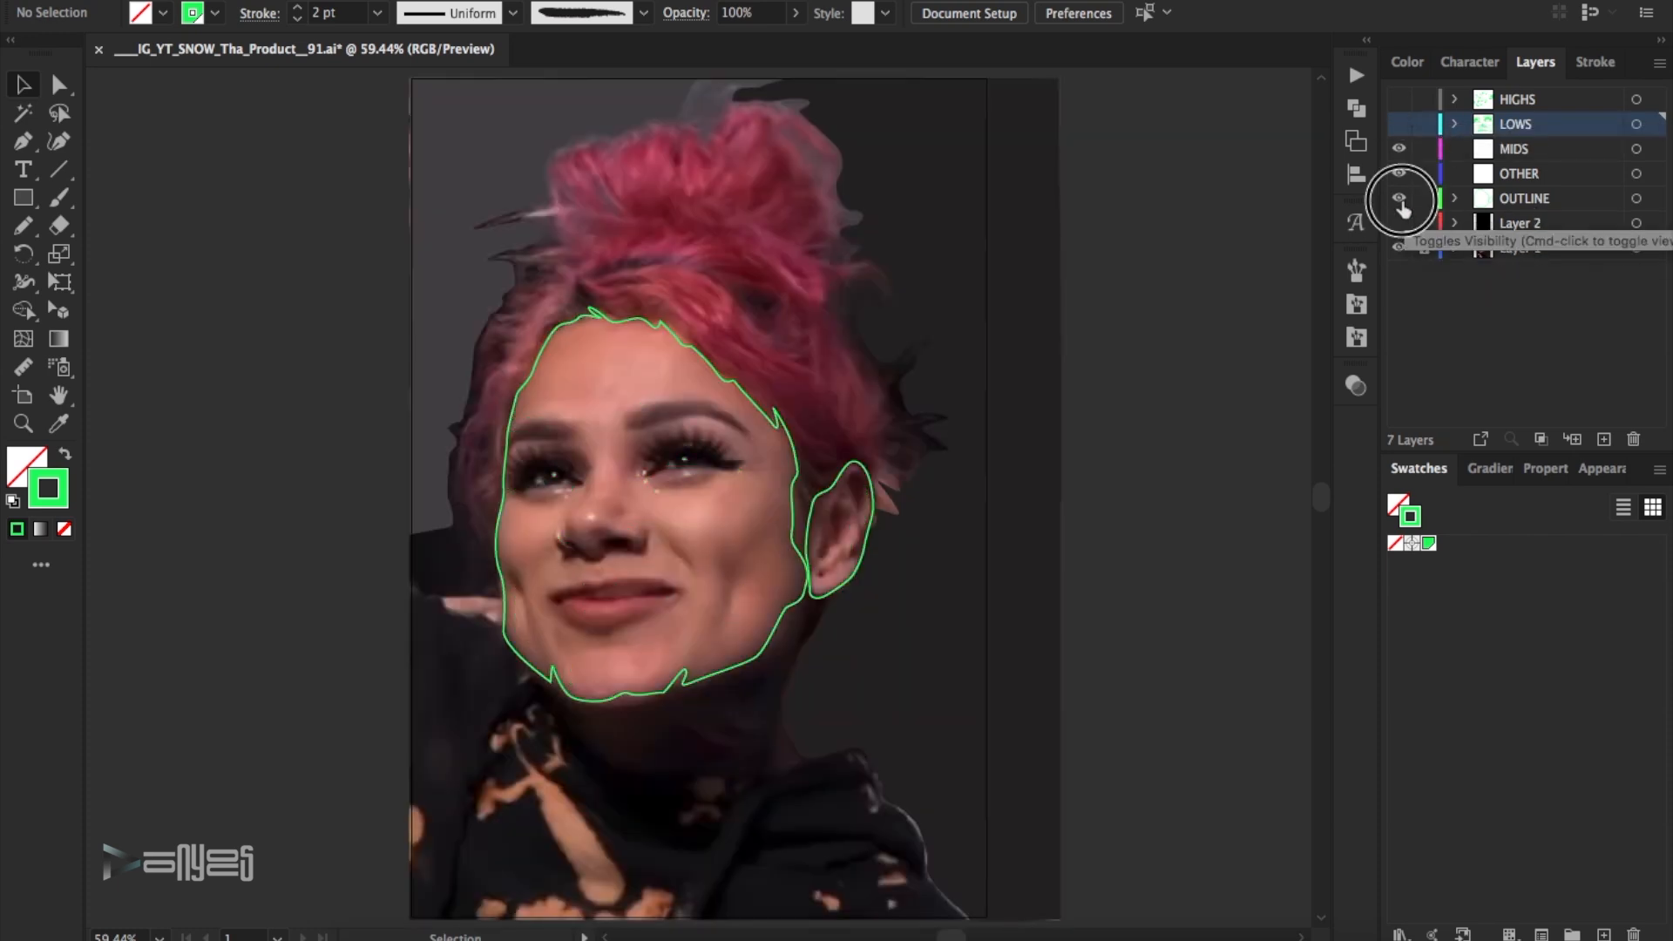
click(1398, 198)
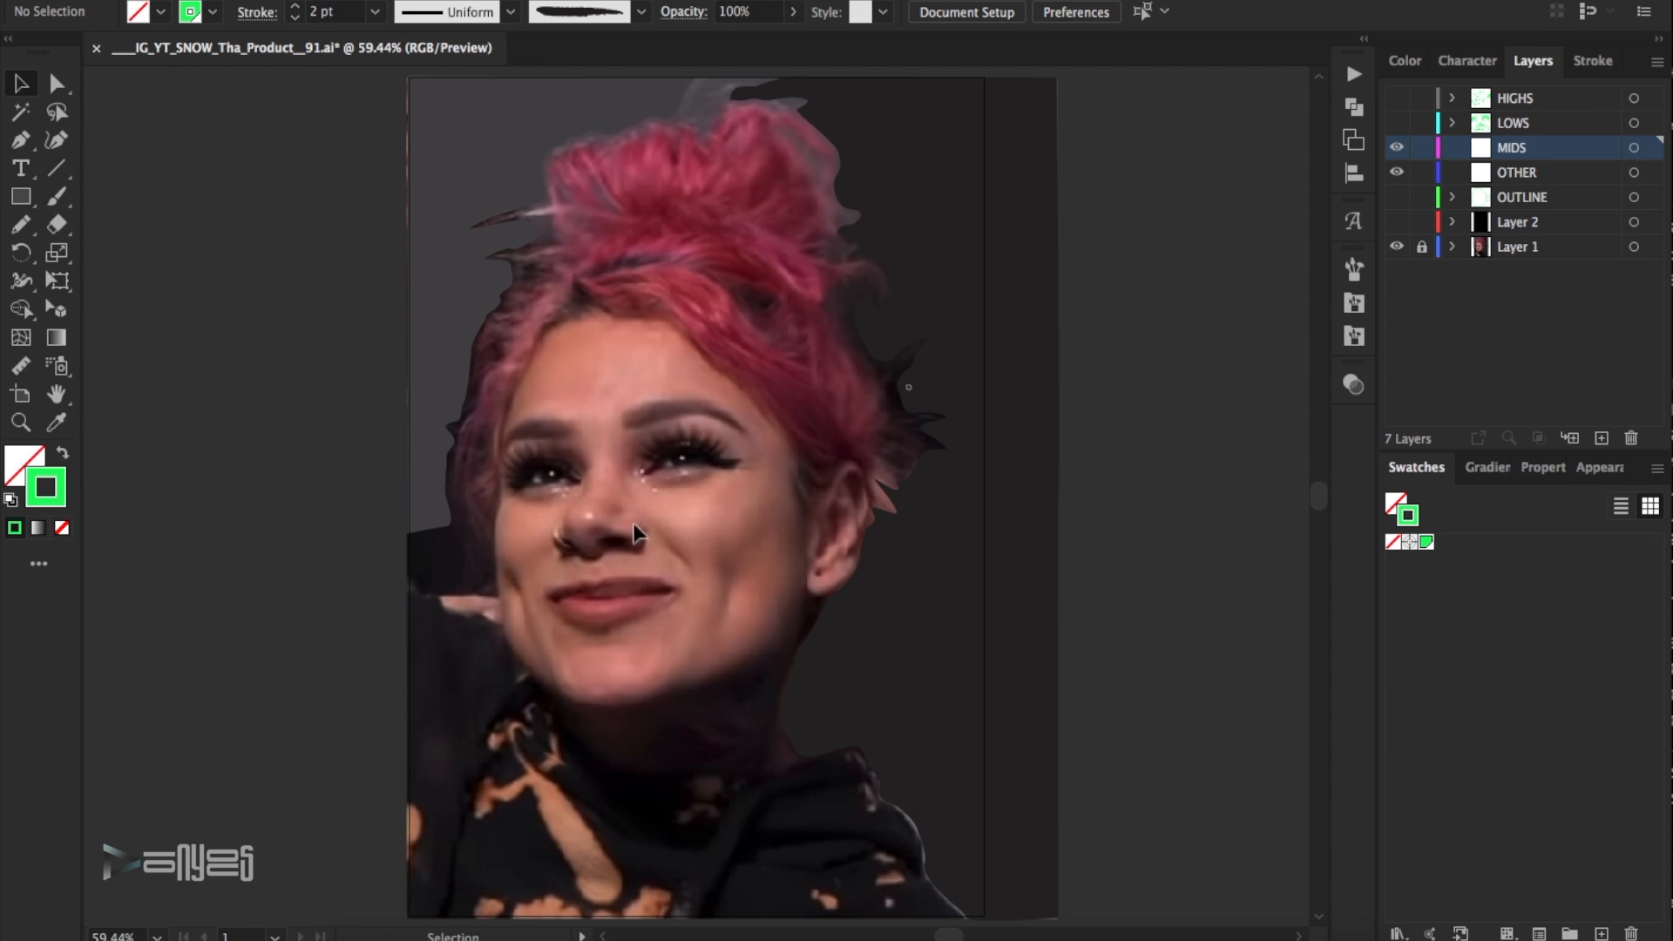
click(1500, 179)
- Trace a closed Pen path around the lower lip on the OTHER layer
key(z)
click(664, 594)
click(669, 514)
click(667, 453)
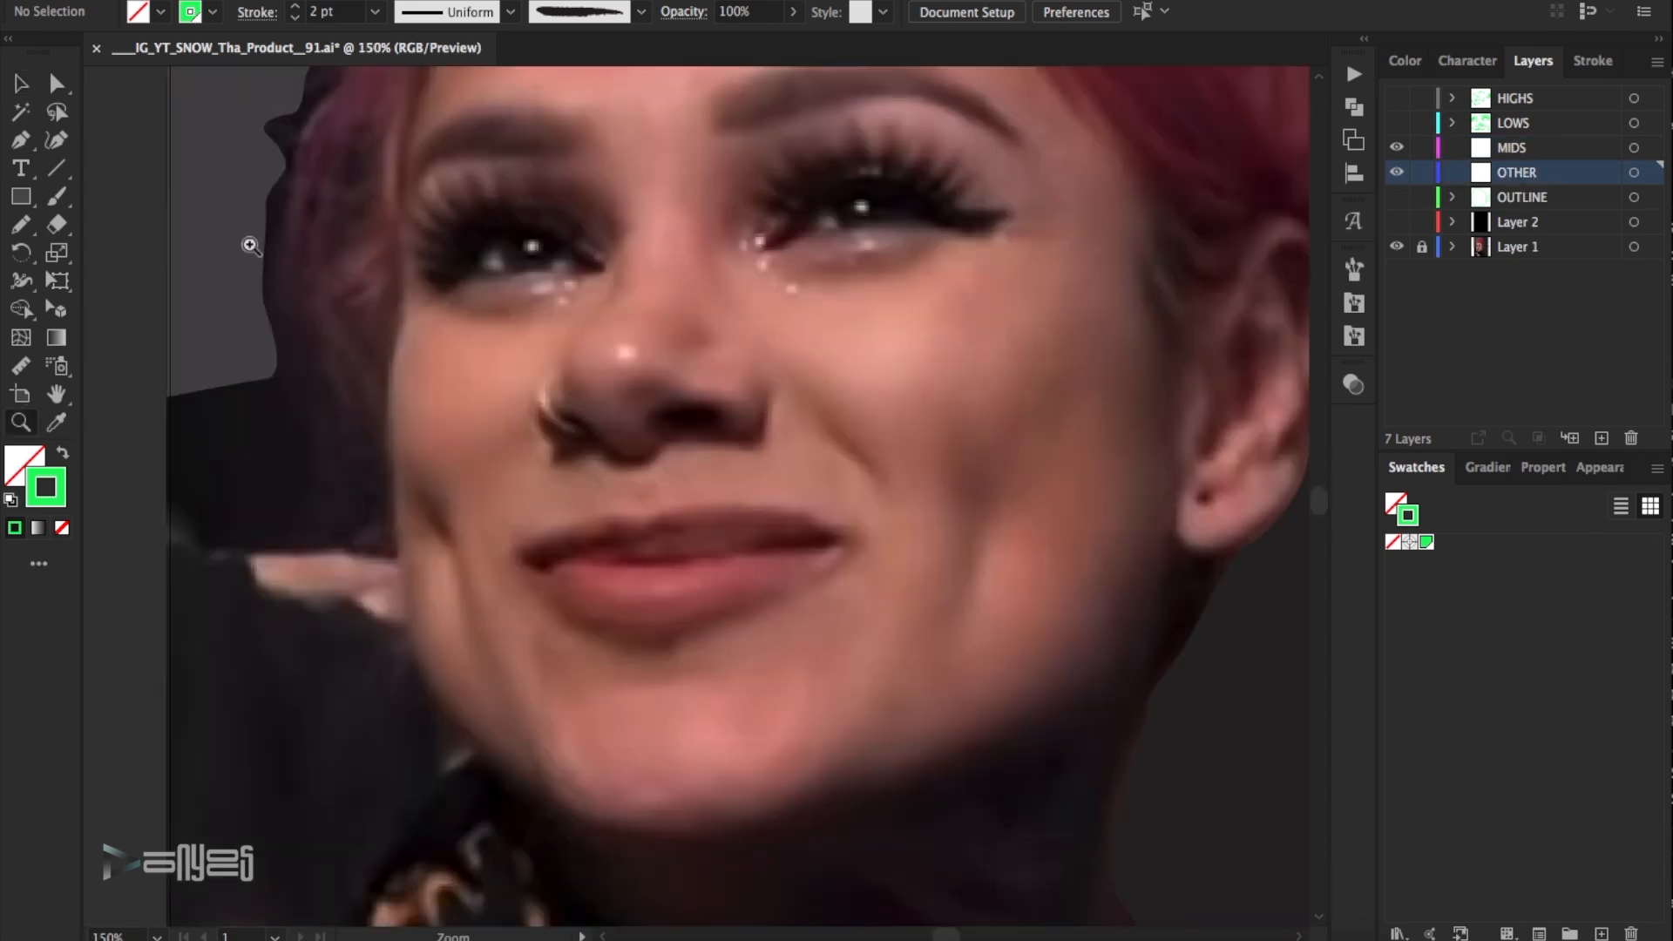
click(851, 555)
drag(811, 589, 790, 598)
drag(661, 633, 644, 637)
drag(606, 624, 591, 619)
drag(558, 607, 547, 596)
drag(666, 567, 685, 567)
drag(764, 552, 686, 507)
click(851, 555)
- Trace a closed Pen path around the upper lip, following its bow, and deselect it
click(839, 526)
drag(656, 515, 686, 577)
click(638, 525)
click(606, 519)
click(589, 529)
ctrl+click(416, 369)
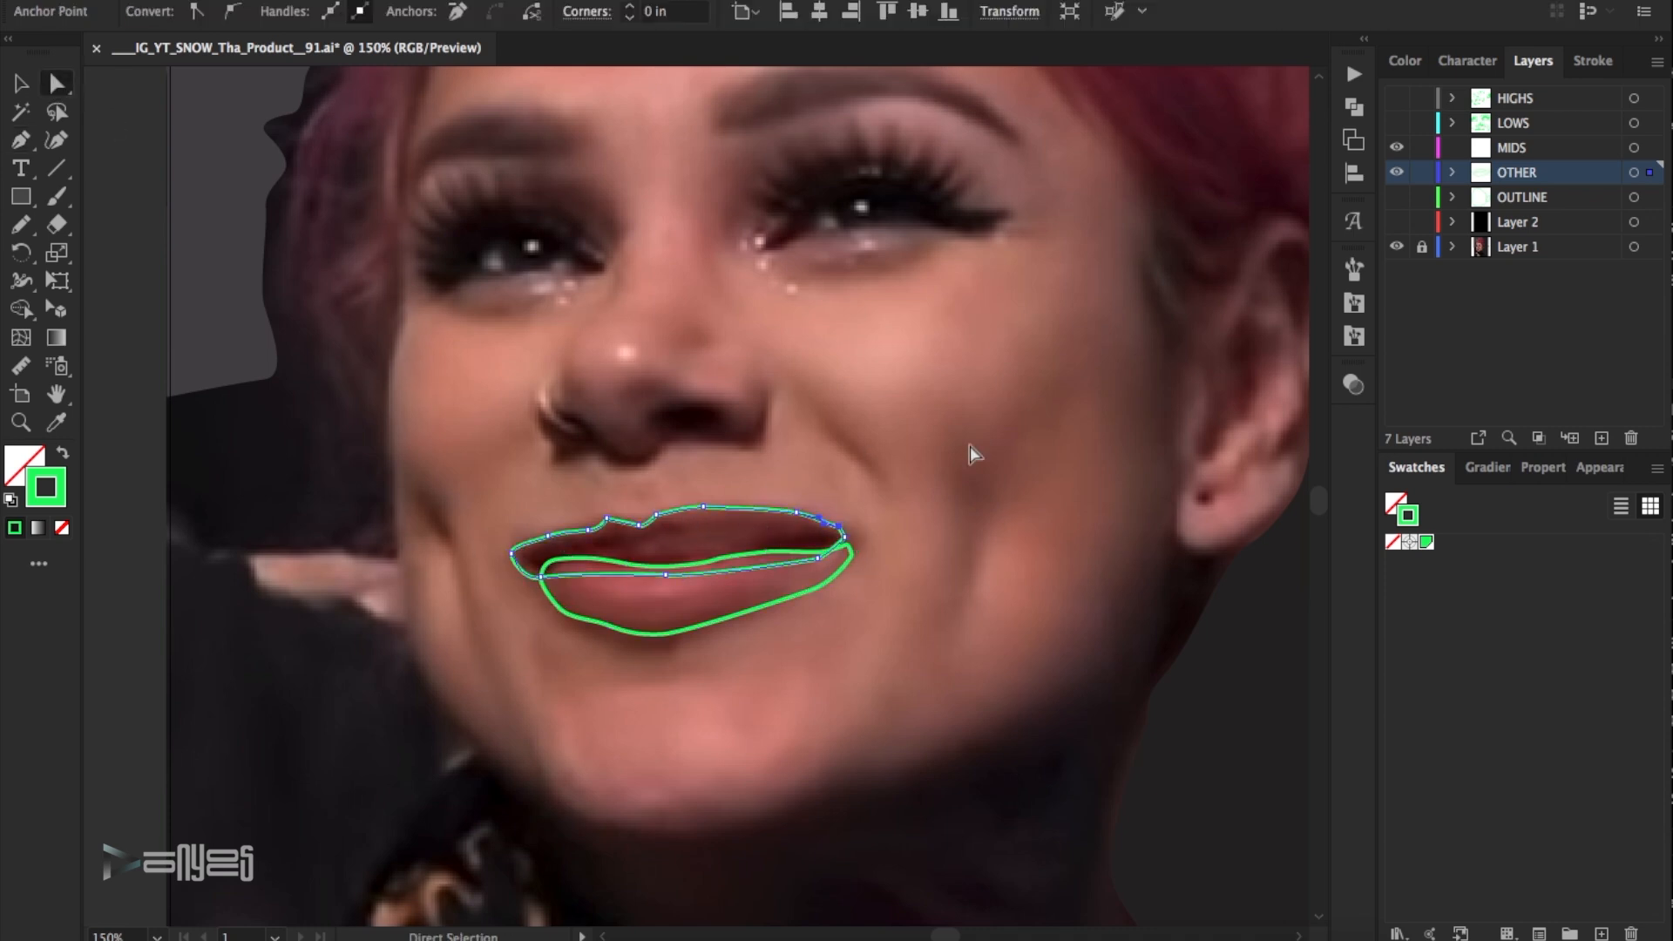
- Paint rough brush strokes along the ear's rim, inner folds and lobe for its shading
drag(412, 183, 125, 266)
key(b)
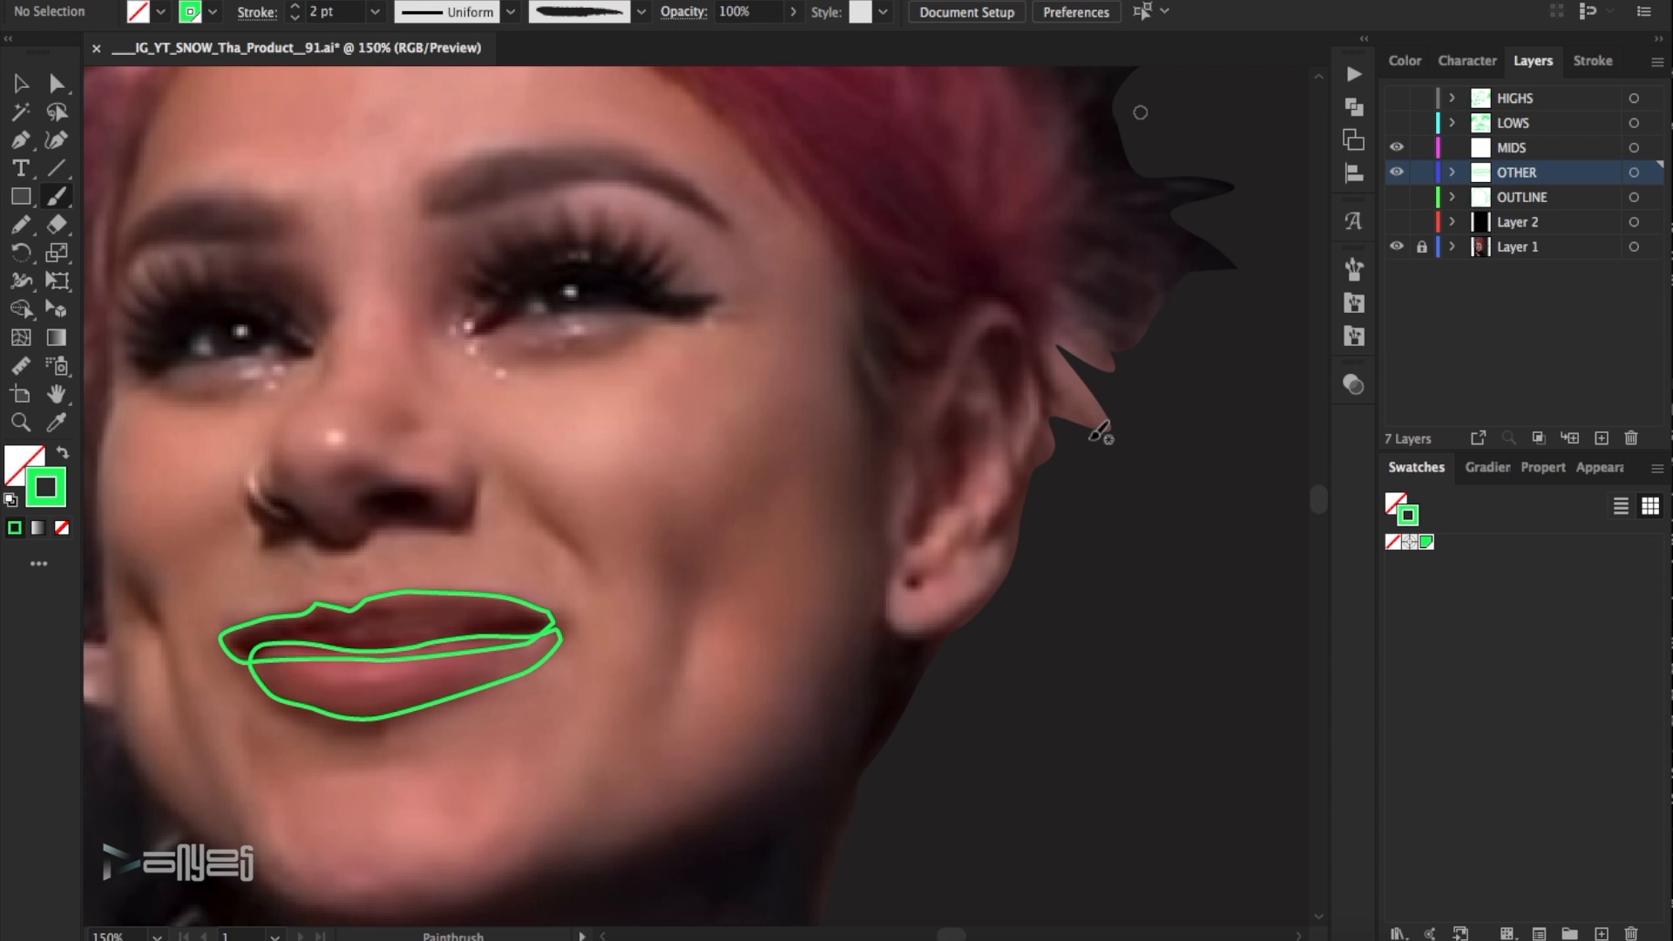
drag(993, 540, 1010, 434)
mouse_move(980, 336)
mouse_down()
mouse_move(1009, 405)
mouse_move(932, 512)
mouse_move(916, 440)
mouse_up()
drag(928, 575, 925, 577)
drag(1002, 325, 1044, 399)
- Reduce the ear stroke weights, setting the upper inner fold stroke to 1.5 pt
click(21, 83)
click(296, 19)
click(1009, 370)
click(322, 14)
key(Return)
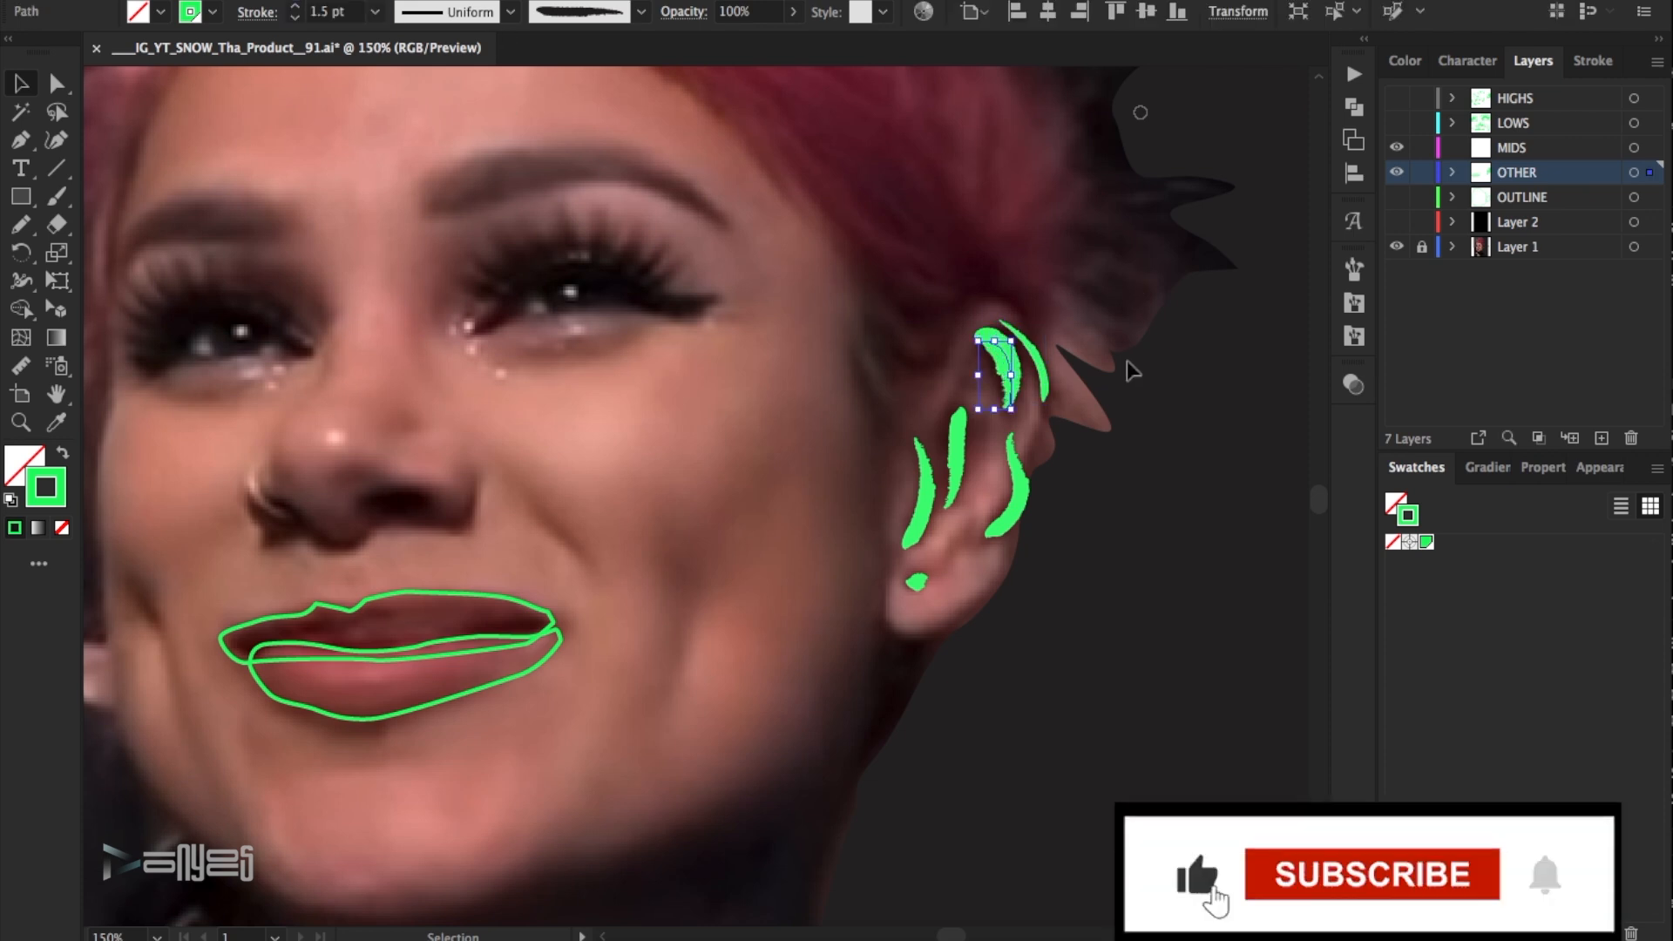
- Set the weight of the stroke in the middle of the ear to 1.5 pt and deselect it
click(1058, 427)
click(957, 453)
click(325, 13)
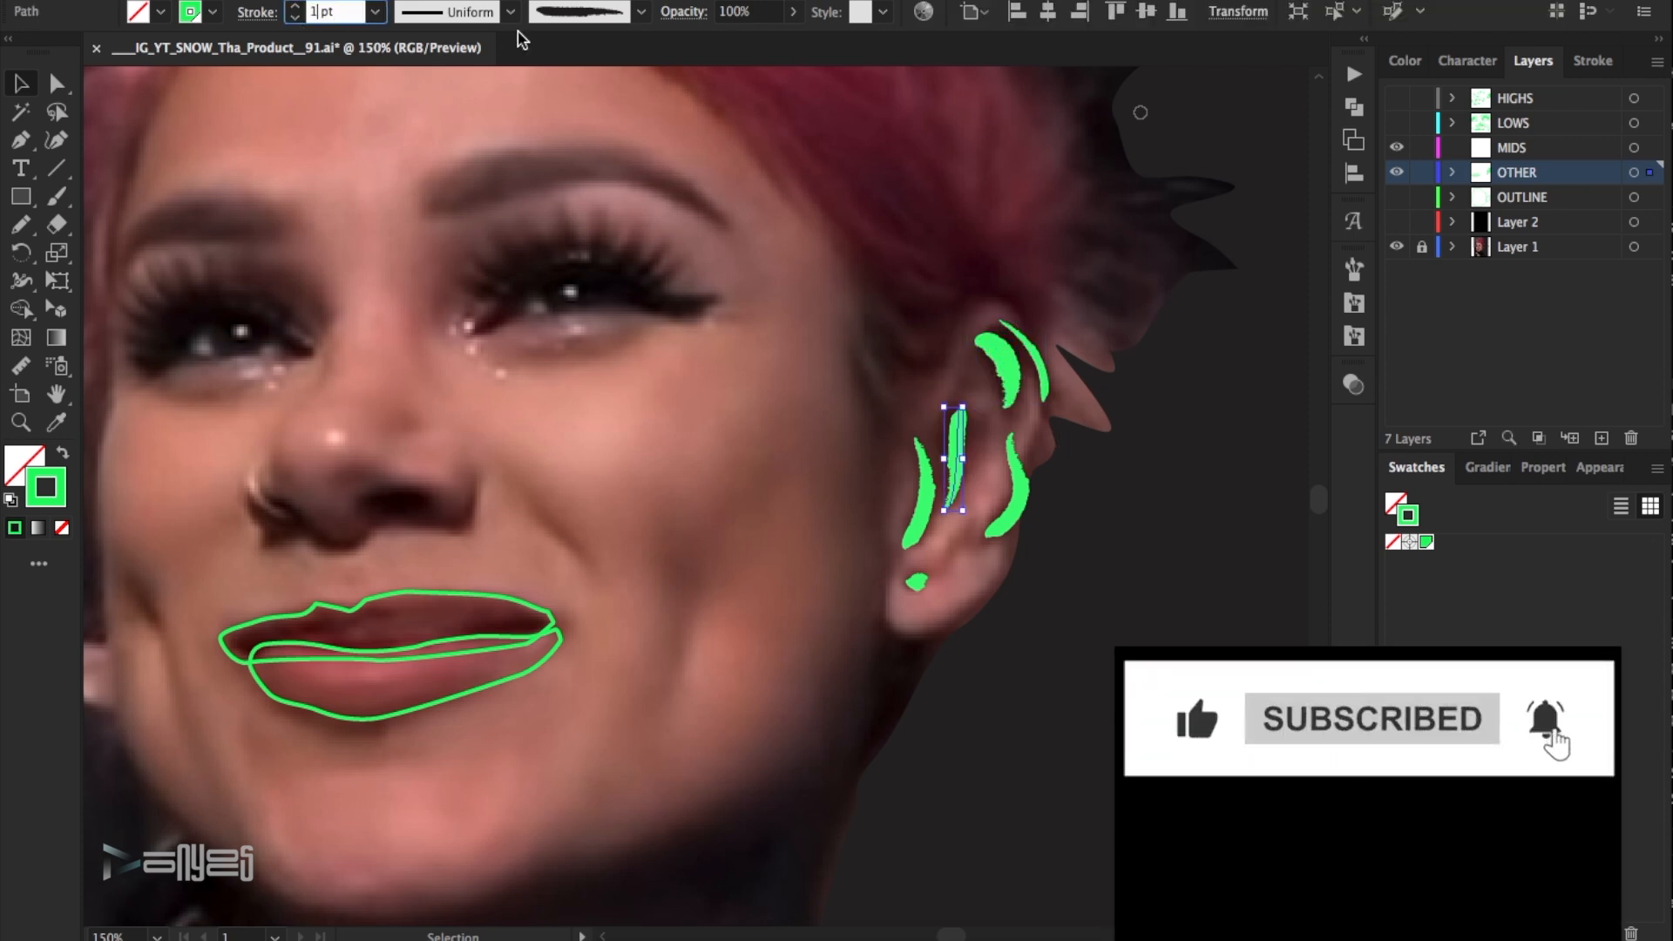
key(Return)
click(1140, 271)
- Paint a rough 1.5 pt brush stroke beneath each eye
scroll(1129, 383, up, 2)
scroll(1129, 383, down, 4)
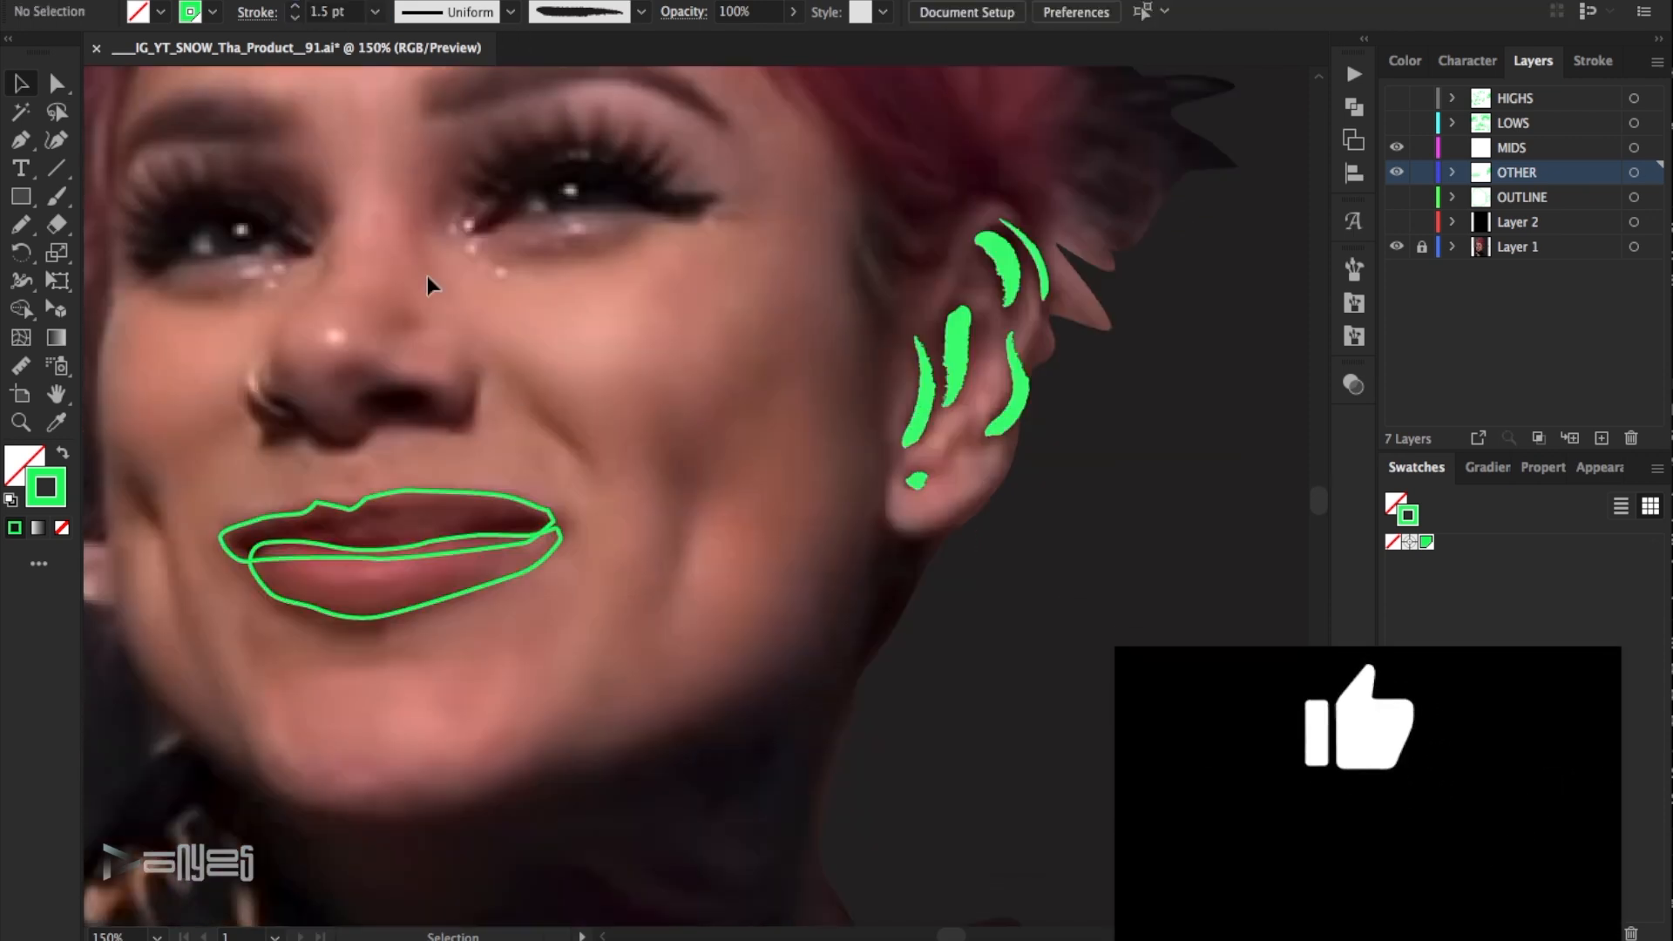
scroll(817, 677, up, 5)
scroll(817, 677, left, 5)
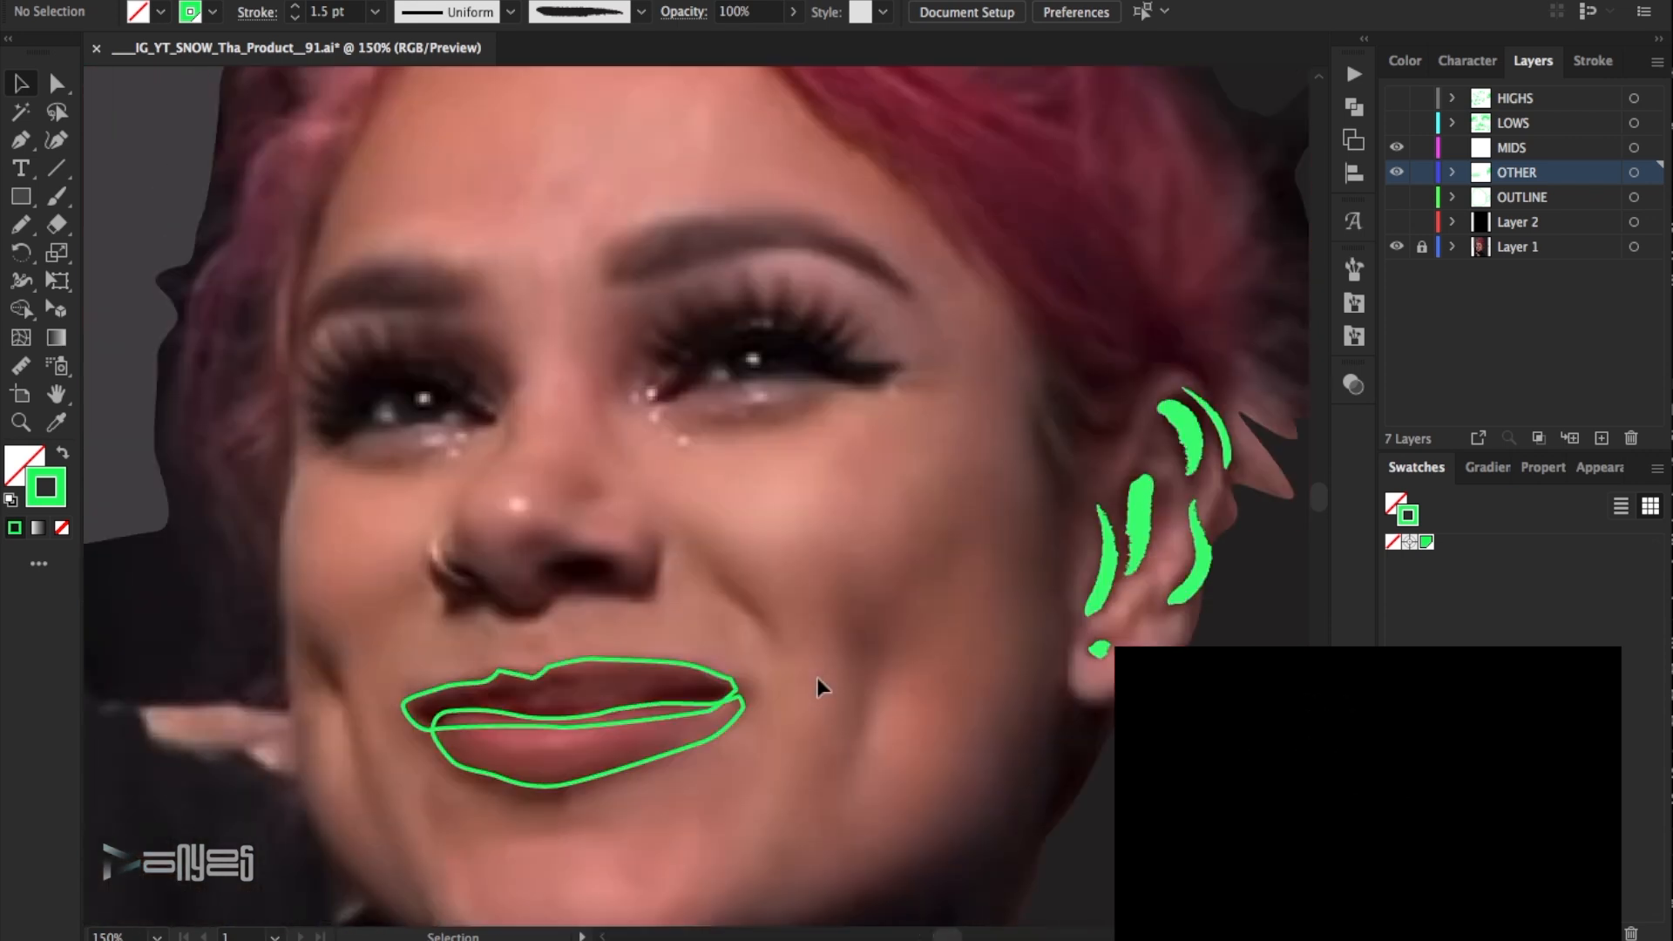
key(b)
drag(819, 403, 678, 414)
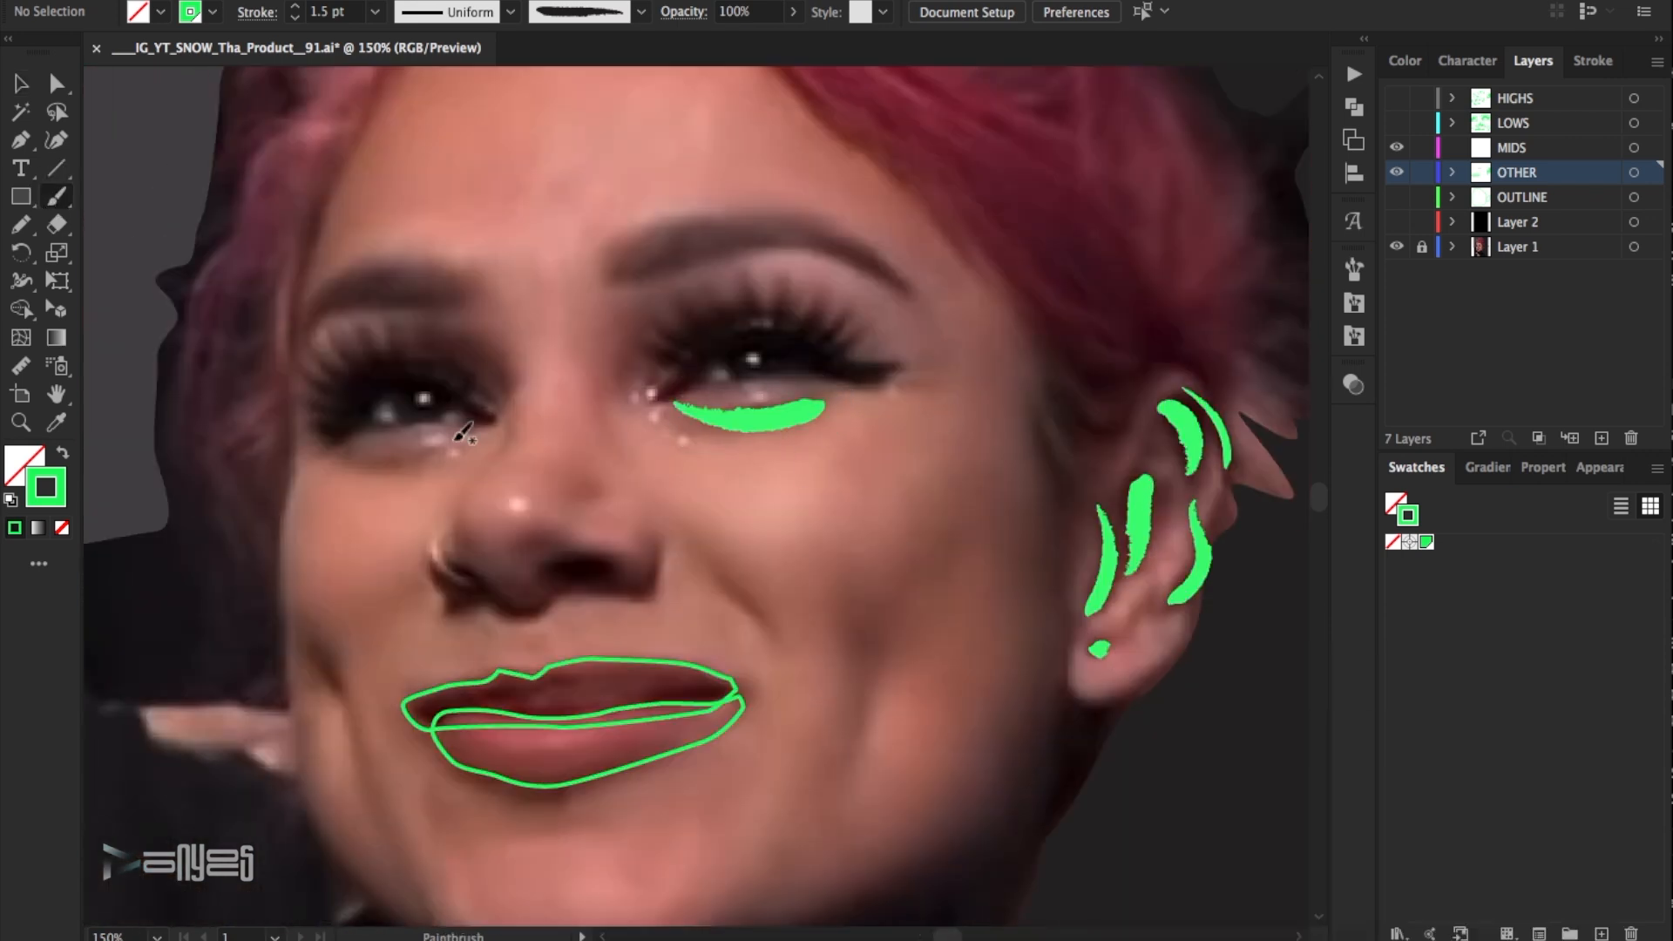
drag(442, 442, 343, 433)
- Change the stroke beneath the eye farther from the ear to a smooth tapered brush at 3 pt
key(v)
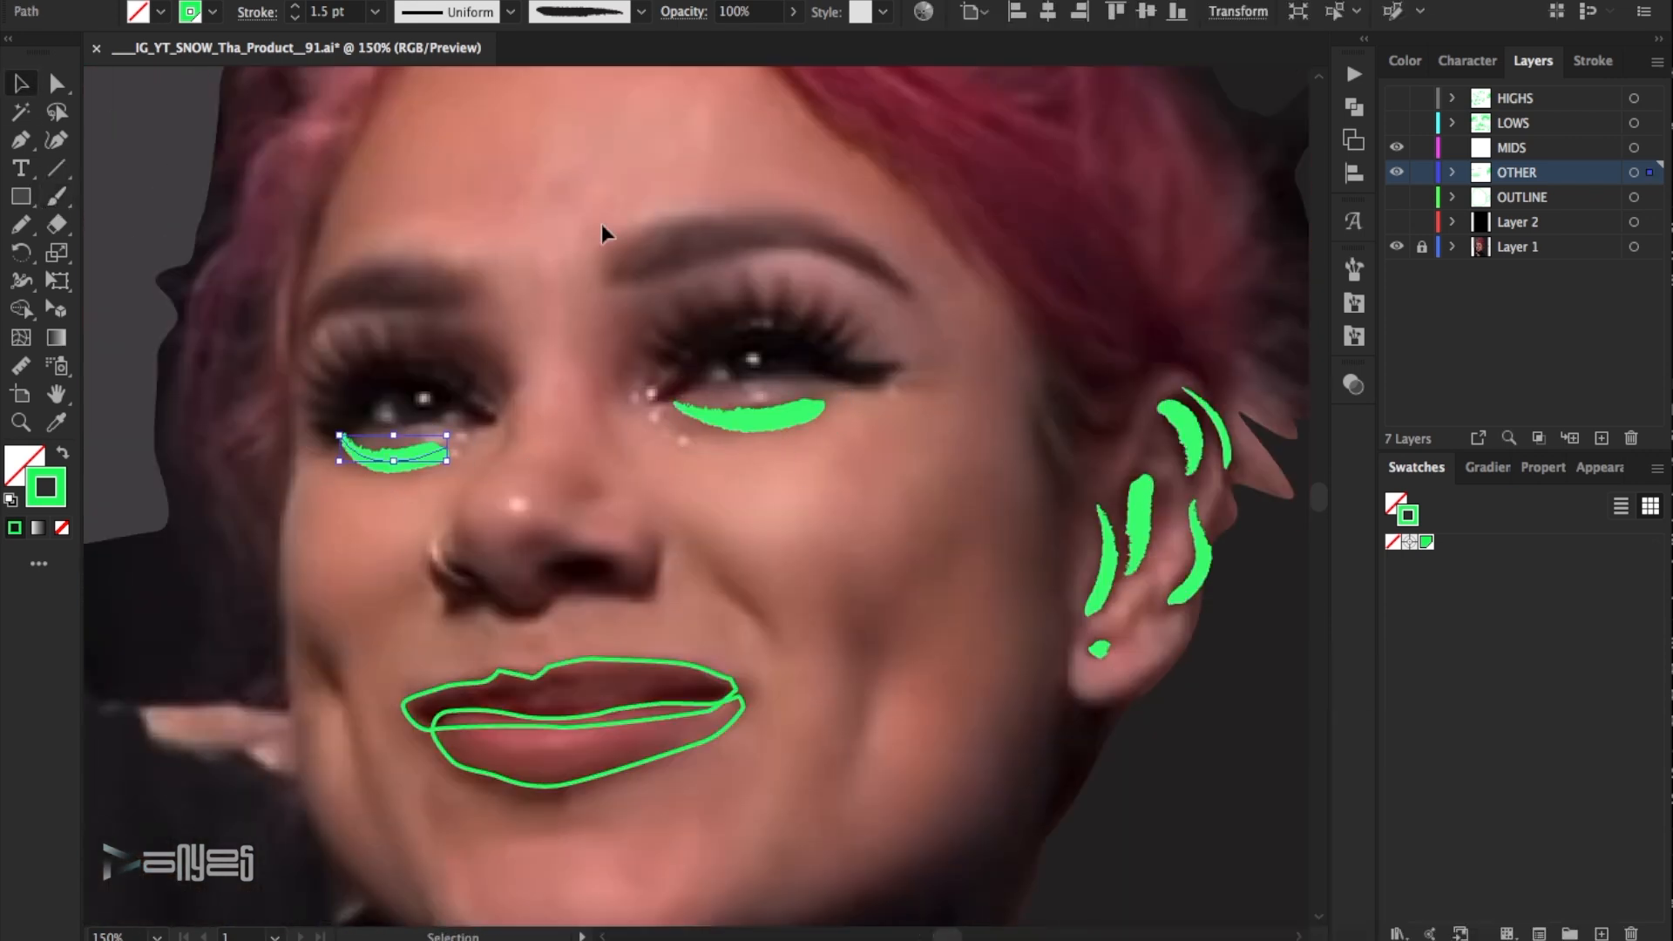
click(640, 11)
click(547, 127)
click(295, 7)
click(316, 232)
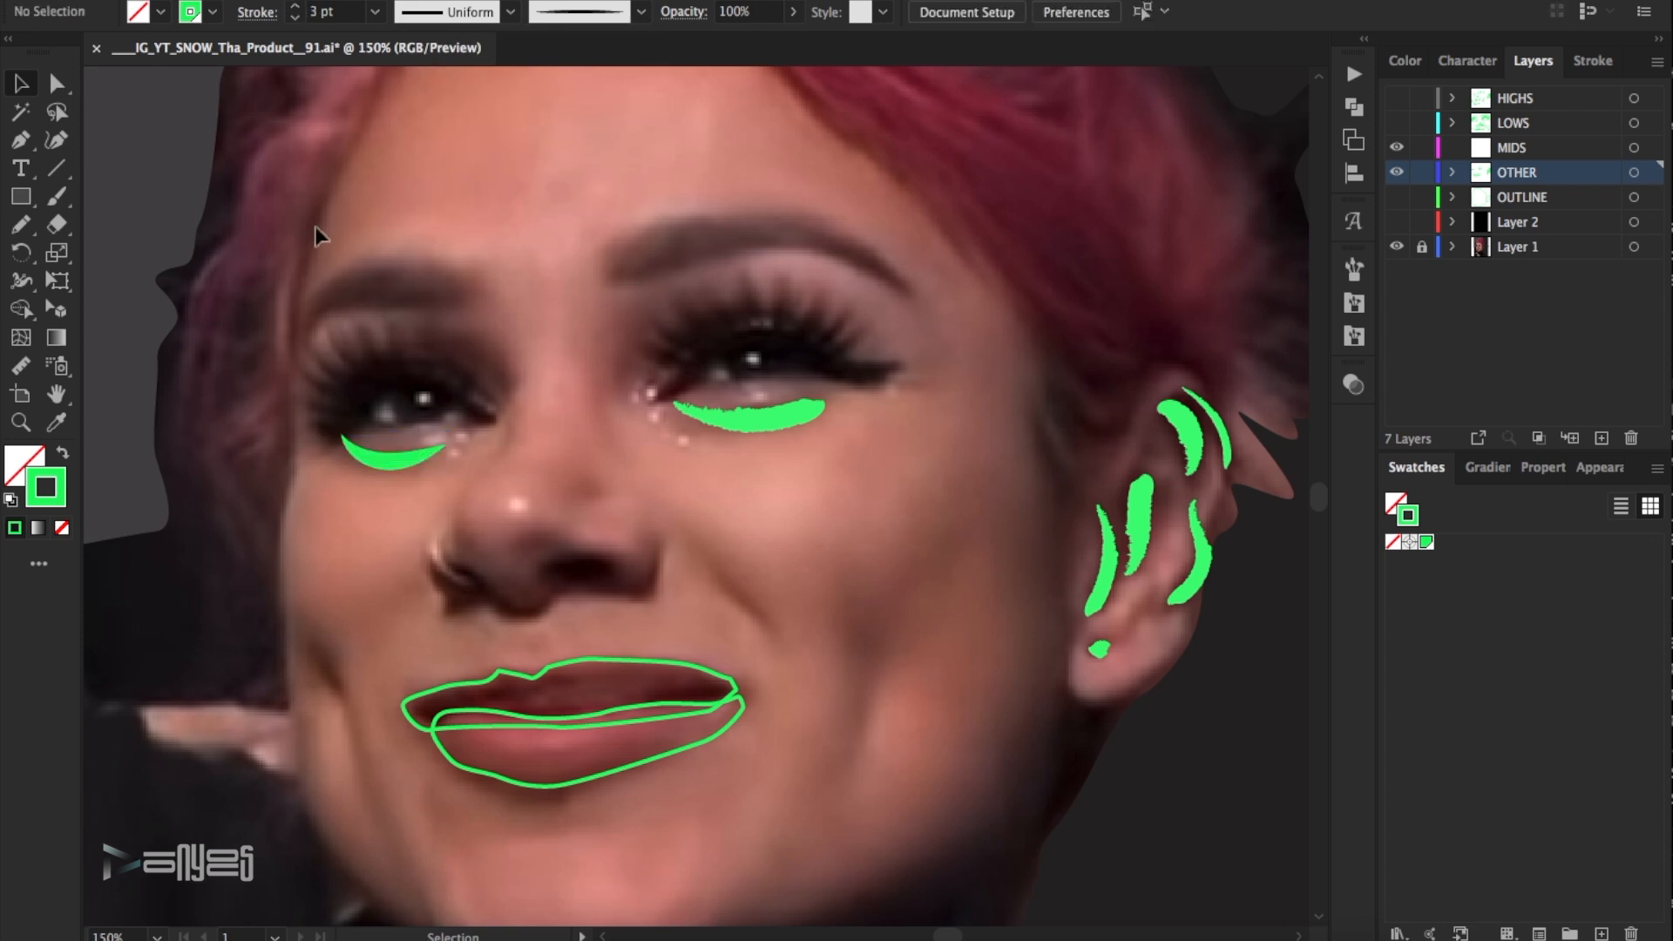
- Paint the upper eyelid of the eye farther from the ear and give the stroke a rough brush at 2 pt
drag(511, 393, 364, 342)
key(v)
click(456, 377)
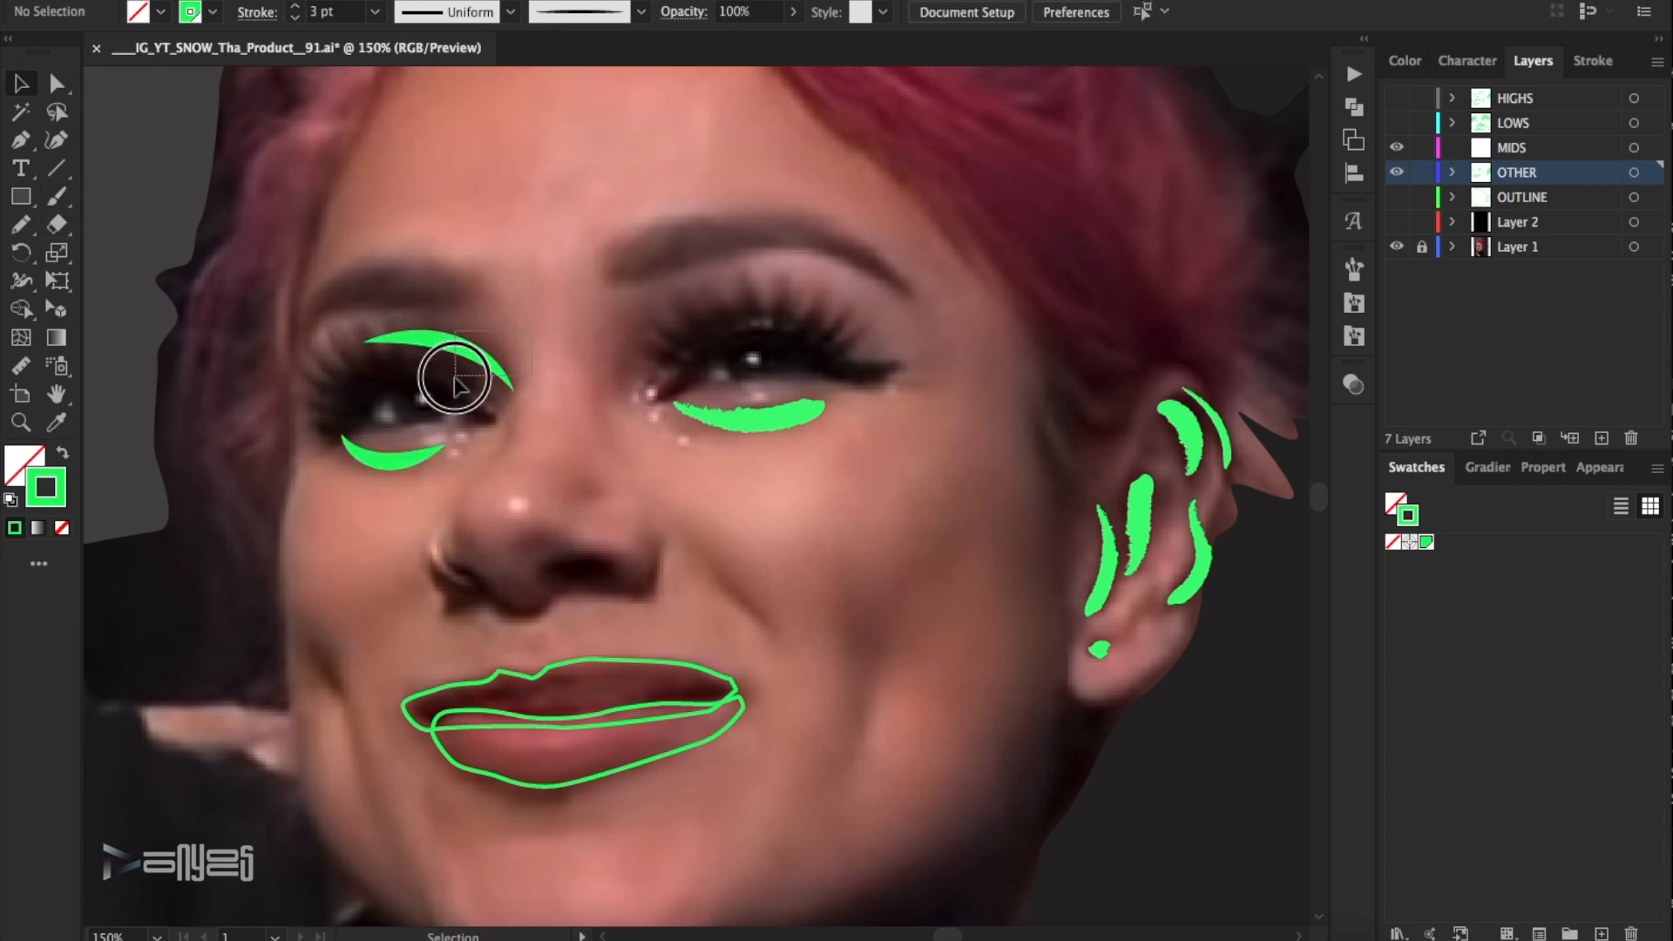
click(640, 11)
click(572, 164)
click(294, 16)
click(389, 224)
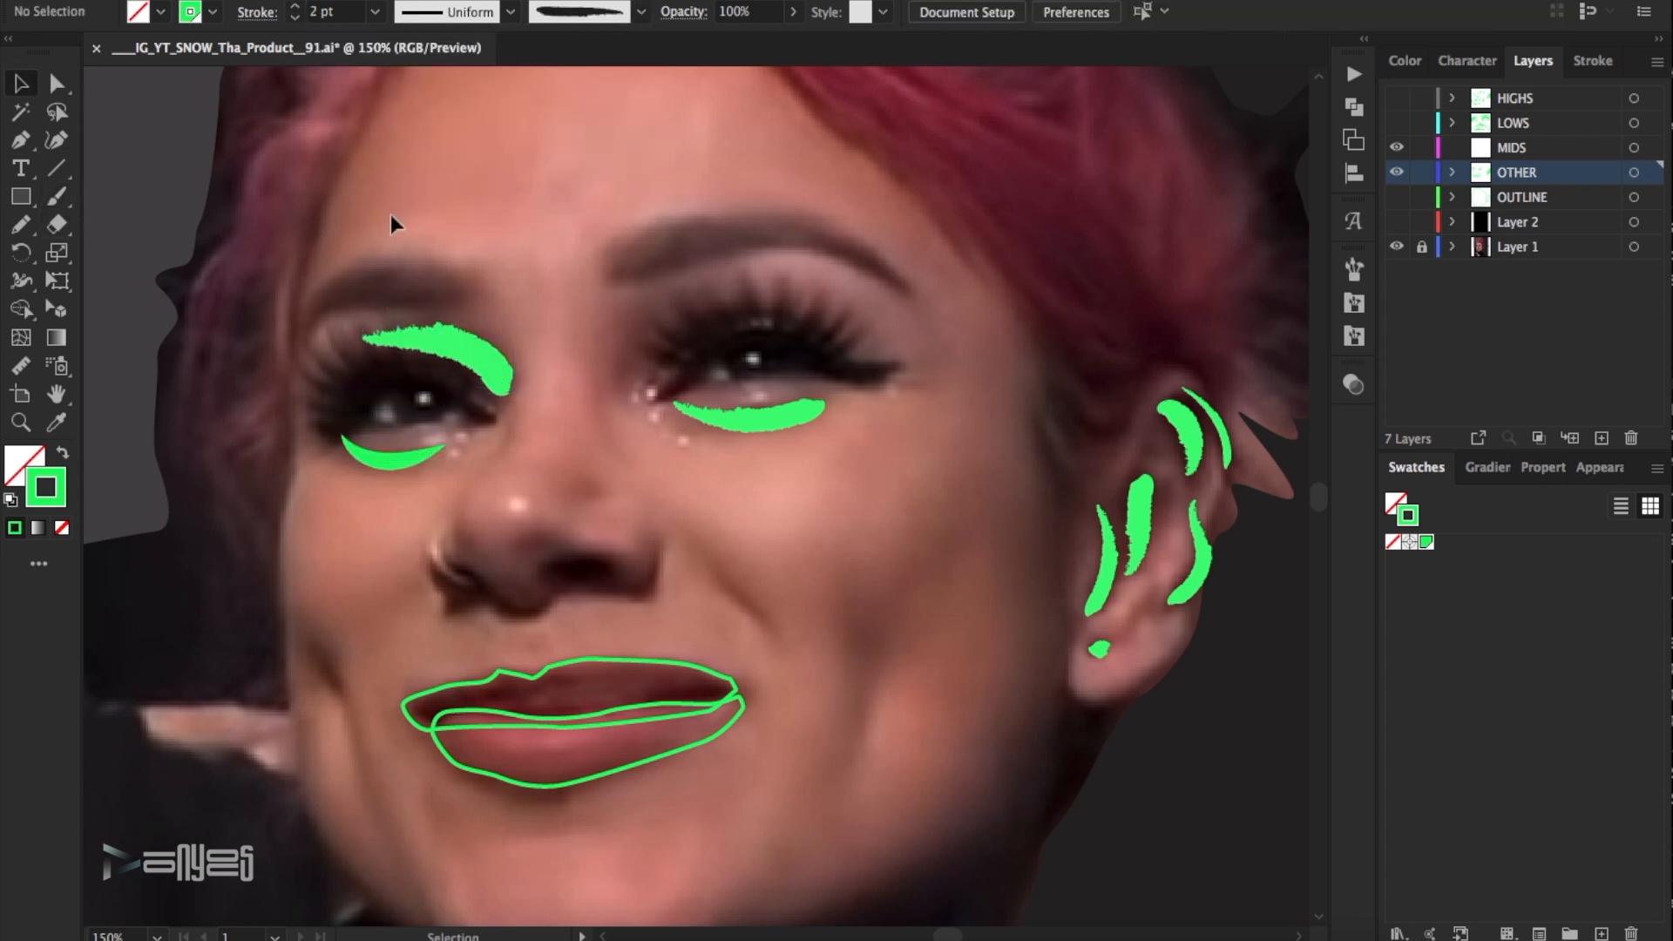
- Paint an arc along the upper eyelid nearest the ear and give it a smooth tapered brush at 3 pt
mouse_move(658, 353)
mouse_down()
mouse_move(702, 329)
mouse_move(859, 353)
mouse_up()
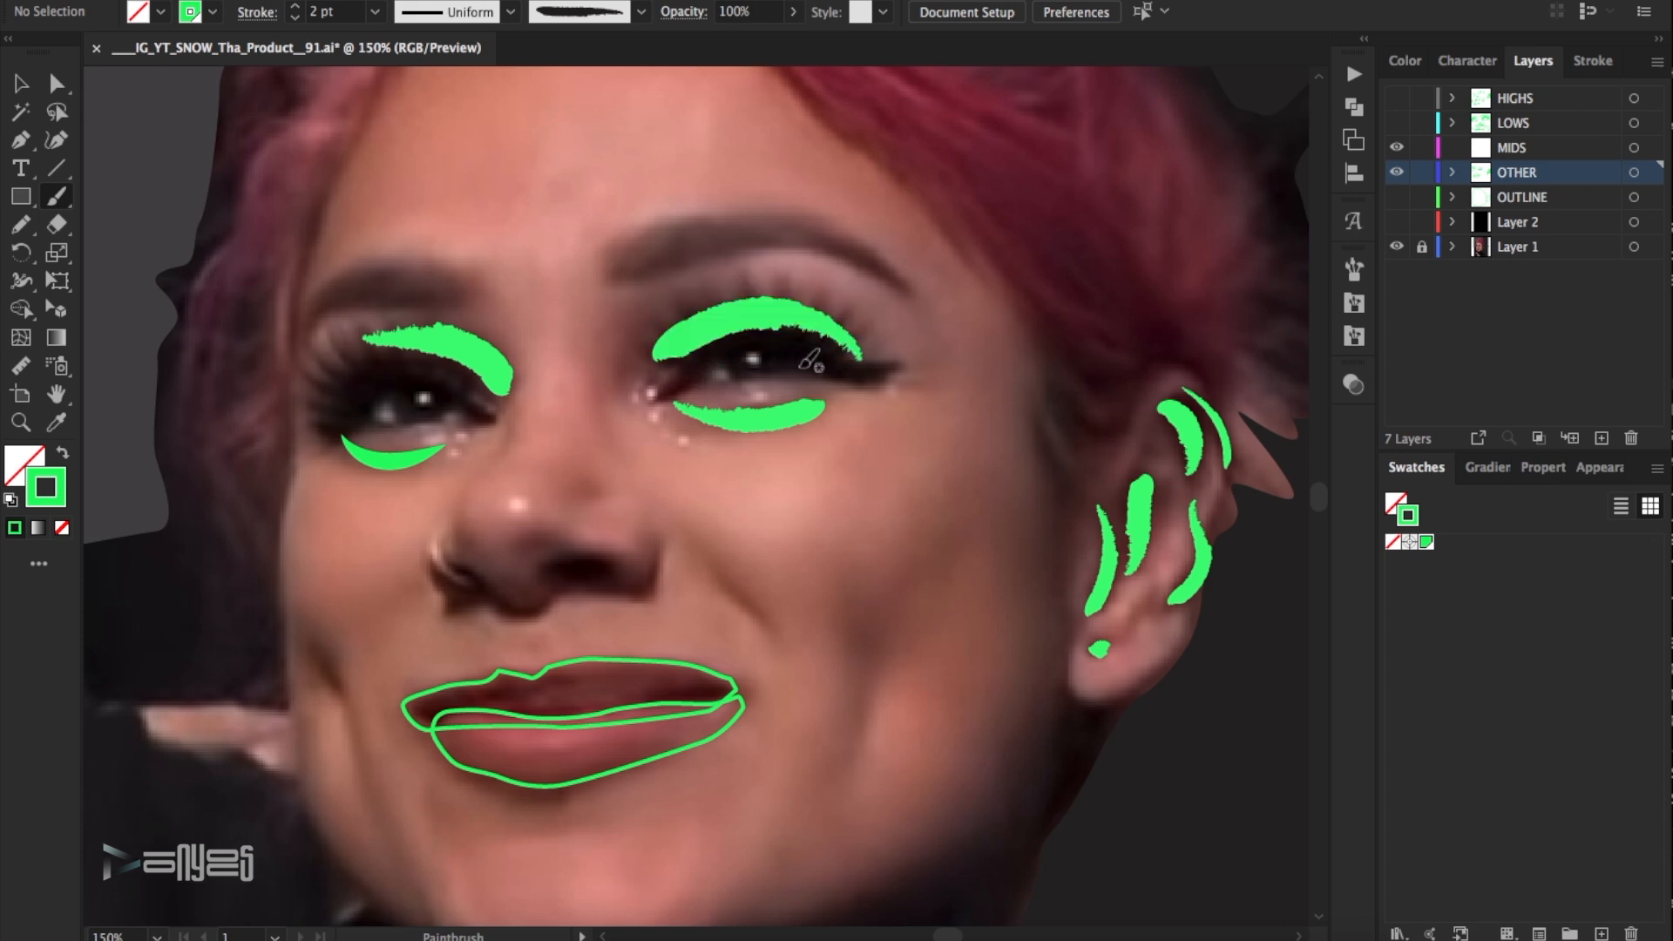
click(736, 336)
click(640, 12)
click(523, 131)
click(295, 7)
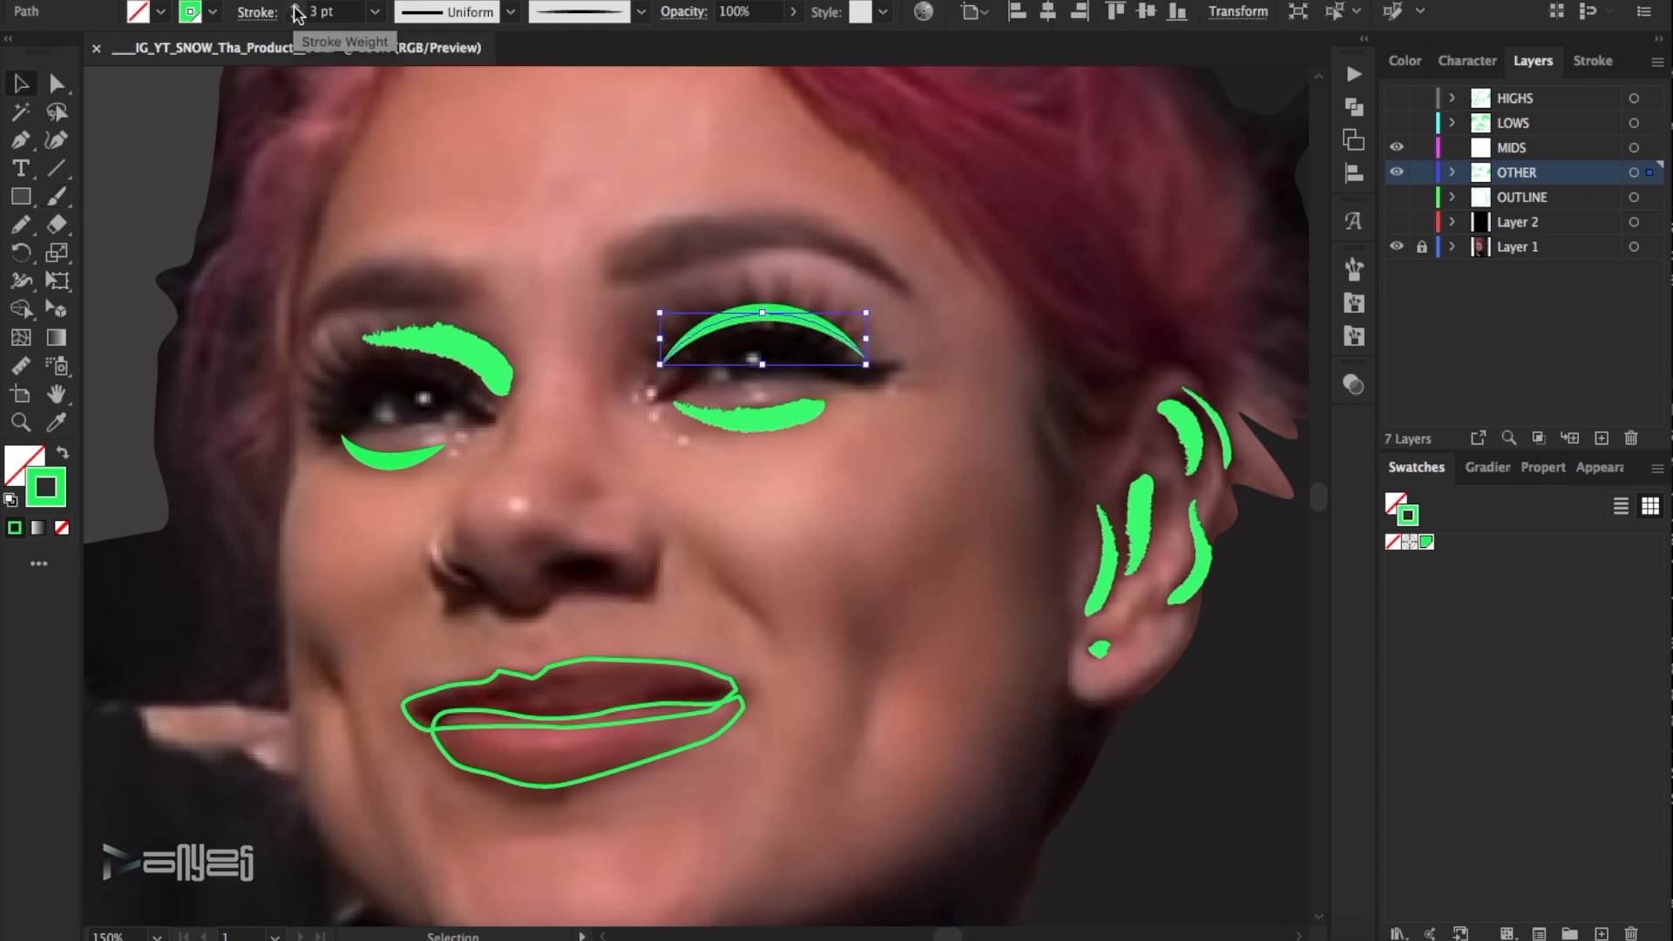
click(575, 222)
scroll(852, 435, down, 2)
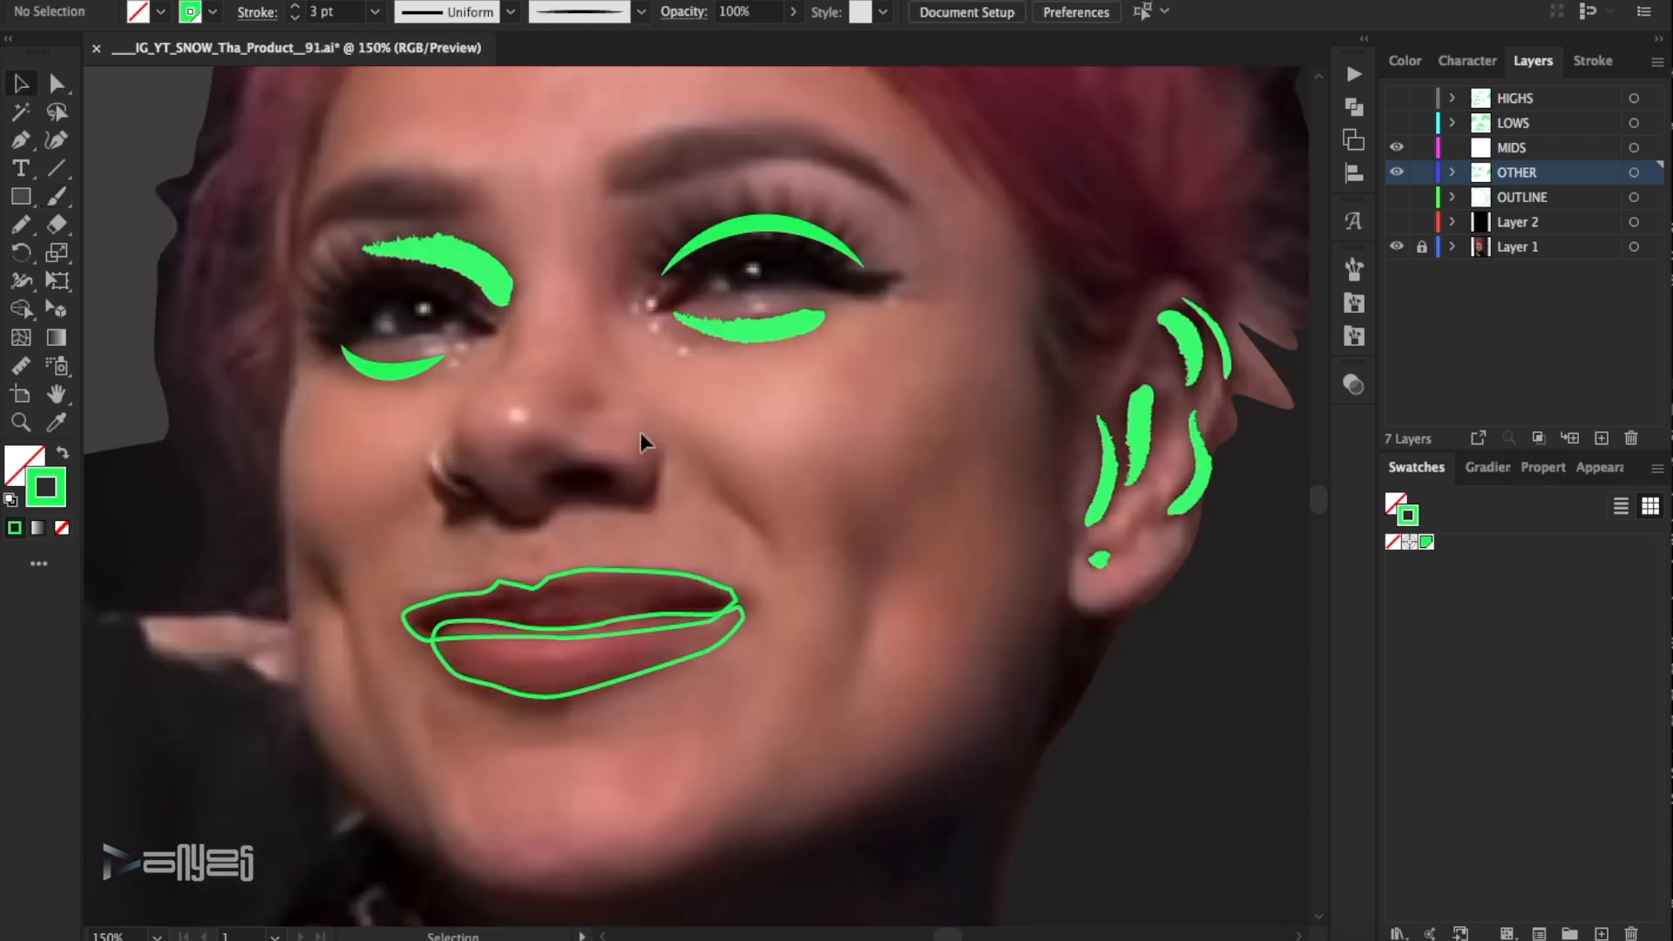
- Draw a closed Pen outline of the neck shadow, running under the earlobe, along the jaw and chin and around the neck base
key(z)
alt+click(602, 441)
scroll(975, 787, down, 3)
key(p)
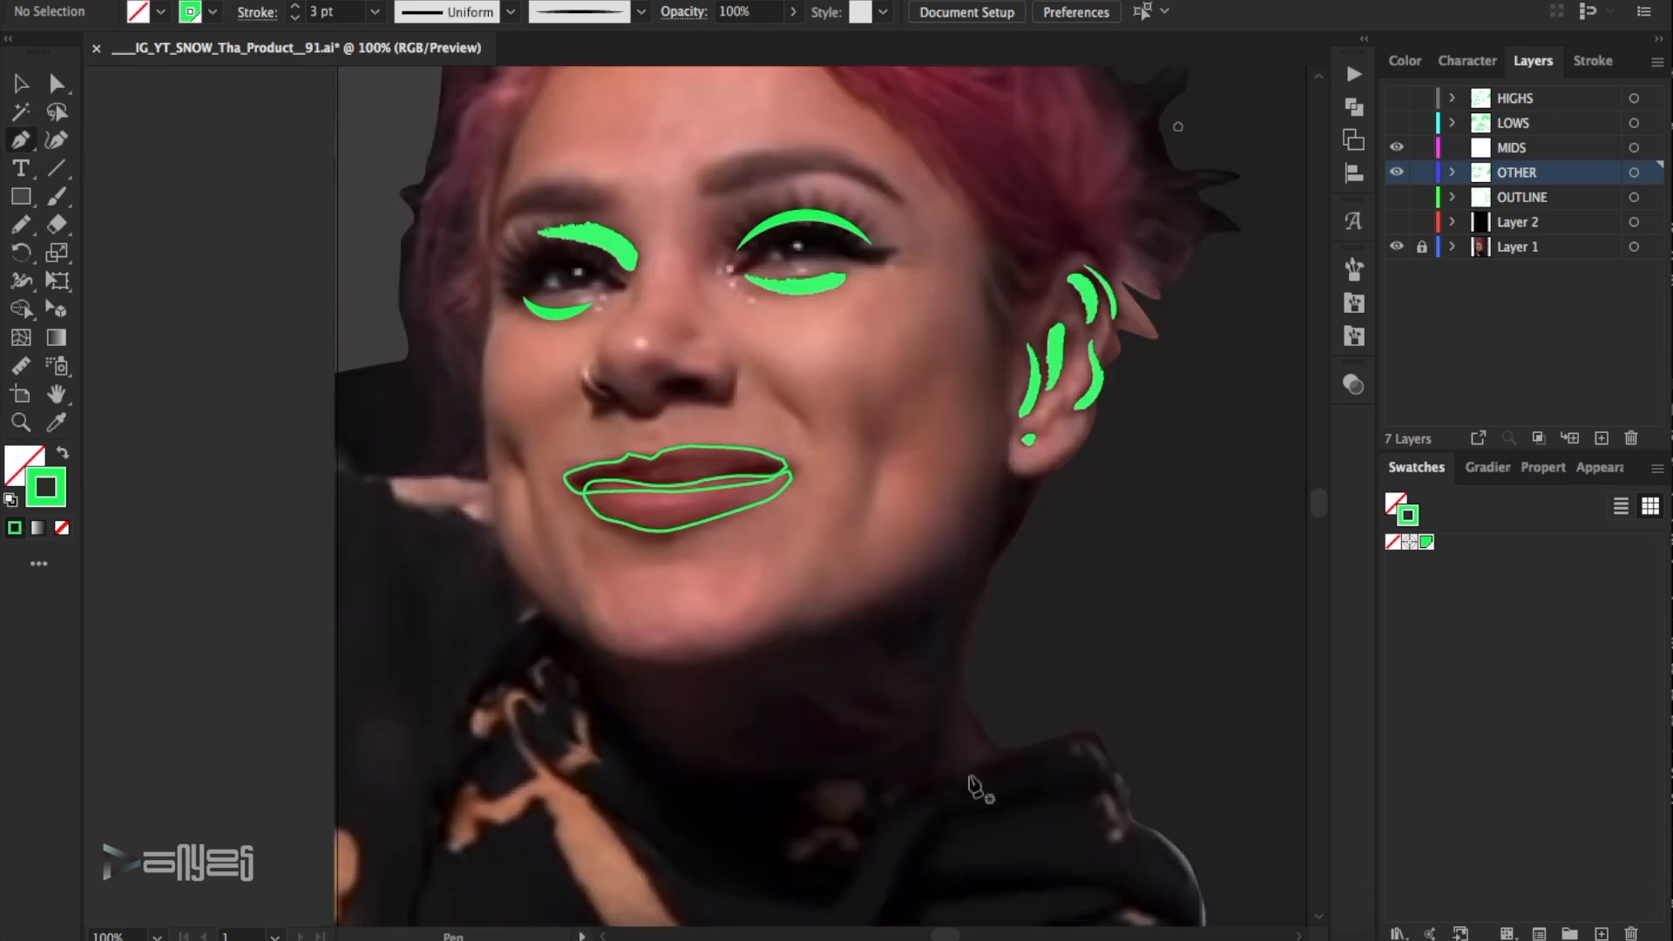
click(995, 748)
drag(960, 696, 964, 667)
mouse_move(1035, 502)
mouse_down()
mouse_move(1048, 477)
mouse_move(951, 562)
mouse_up()
click(1052, 460)
click(1029, 474)
click(1010, 466)
click(1007, 449)
drag(885, 596, 859, 611)
drag(810, 621, 791, 619)
drag(772, 615, 705, 654)
drag(686, 643, 670, 642)
drag(642, 646, 578, 653)
drag(634, 714, 650, 743)
drag(702, 760, 729, 769)
drag(838, 775, 861, 773)
click(937, 770)
click(967, 769)
click(995, 748)
- Draw a narrow Pen shape along the jaw, from in front of the ear down toward the chin
scroll(1016, 471, up, 3)
drag(986, 390, 982, 437)
drag(985, 487, 983, 496)
drag(978, 520, 980, 542)
drag(973, 610, 968, 630)
drag(941, 668, 917, 684)
drag(793, 725, 791, 726)
drag(989, 676, 1004, 649)
drag(1008, 576, 1011, 582)
ctrl+click(810, 223)
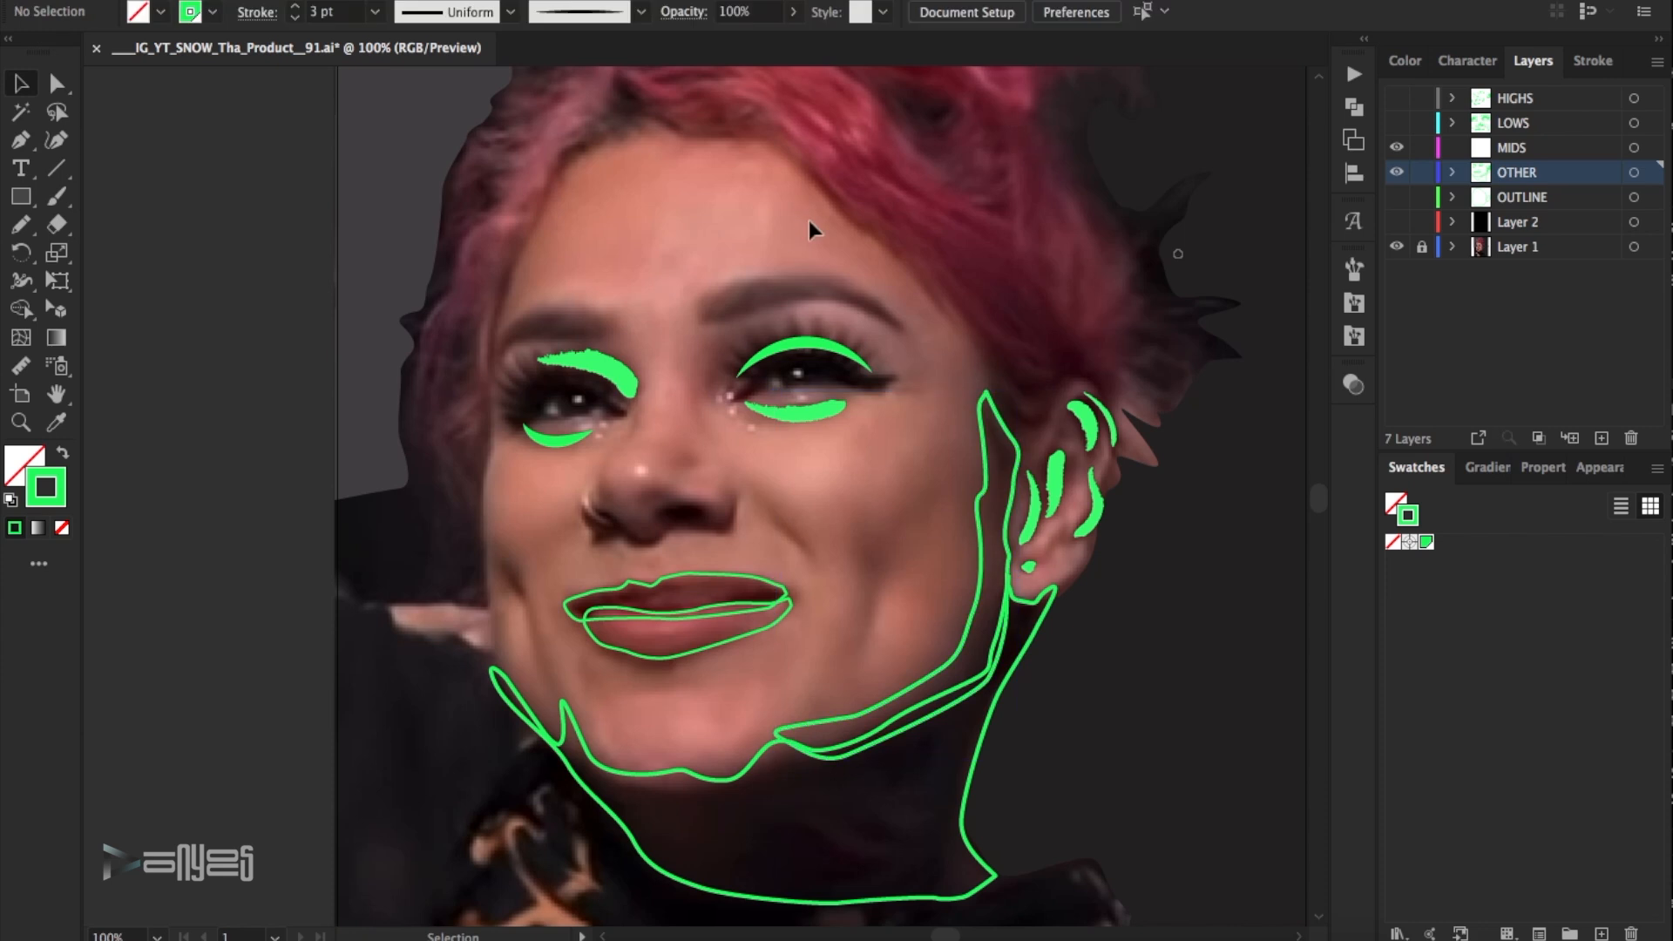
- Paint a small 1 pt rough brush stroke on the earlobe and adjust its anchor points
scroll(810, 223, up, 1)
click(57, 193)
click(21, 83)
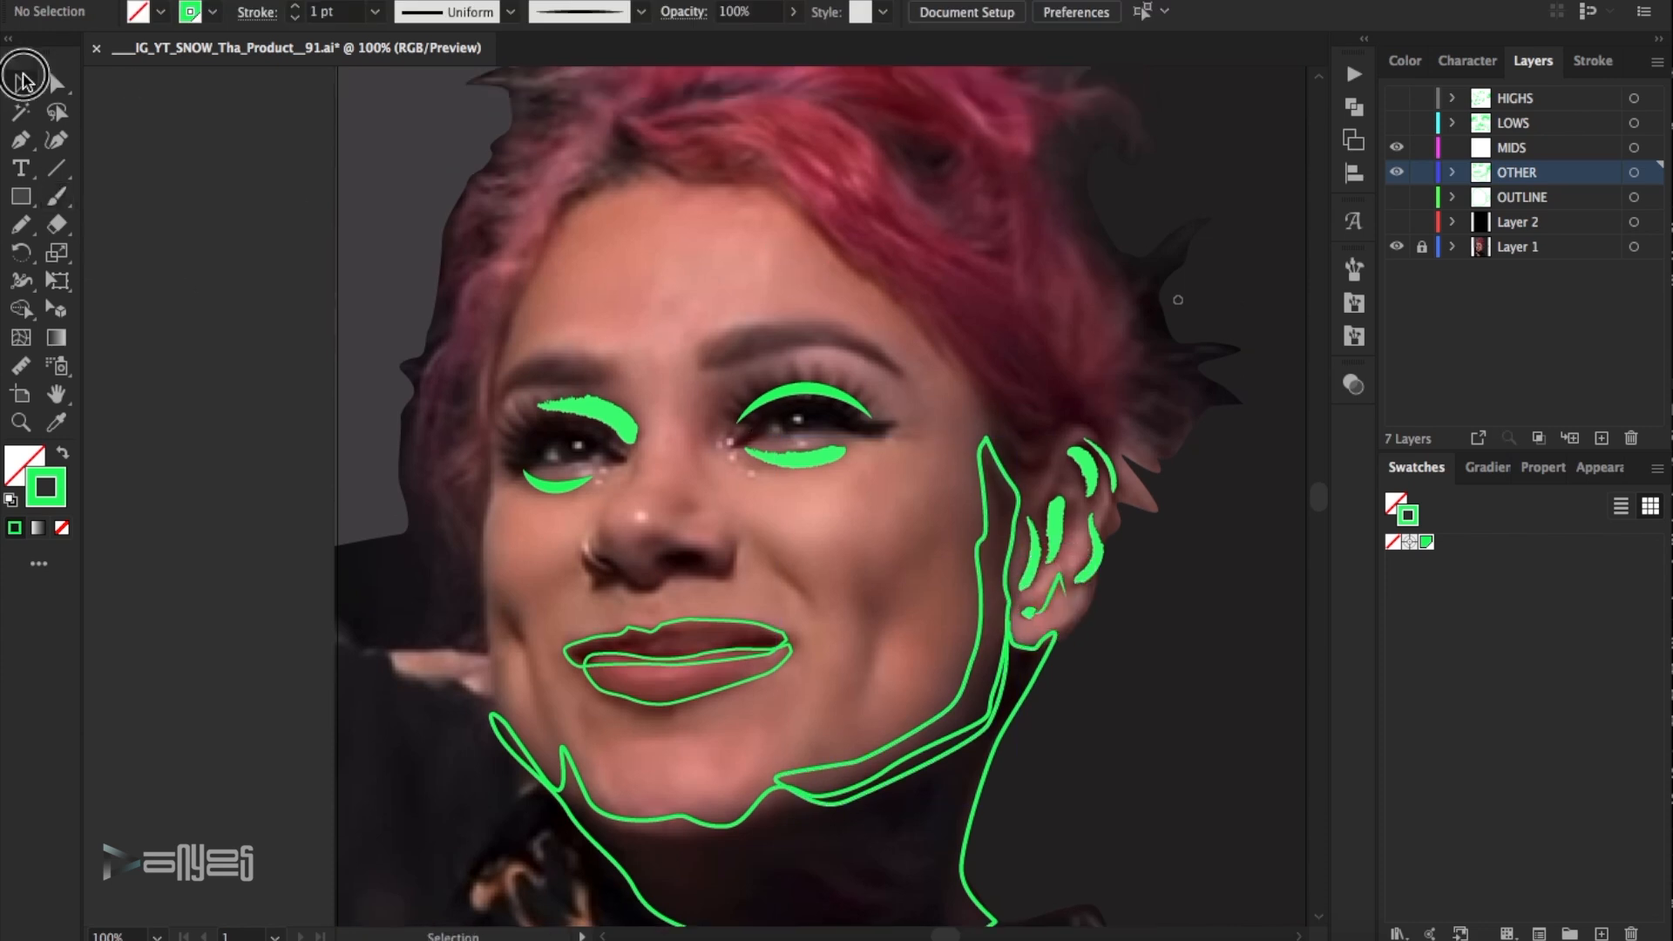
click(1050, 593)
click(641, 12)
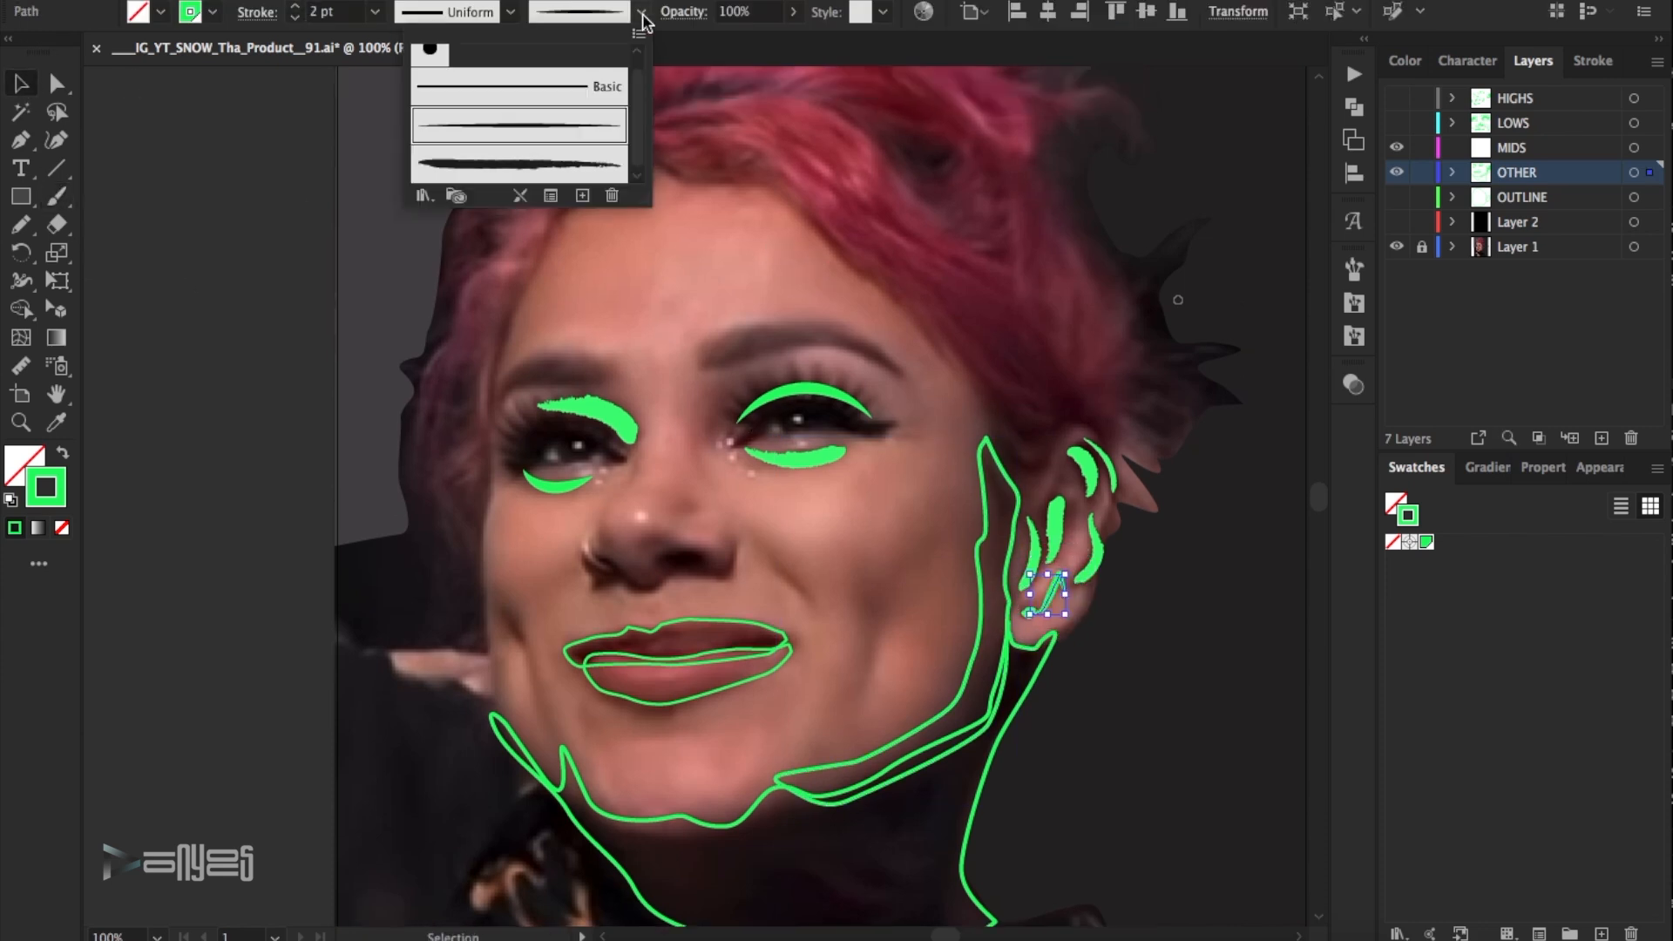
click(295, 19)
click(1596, 60)
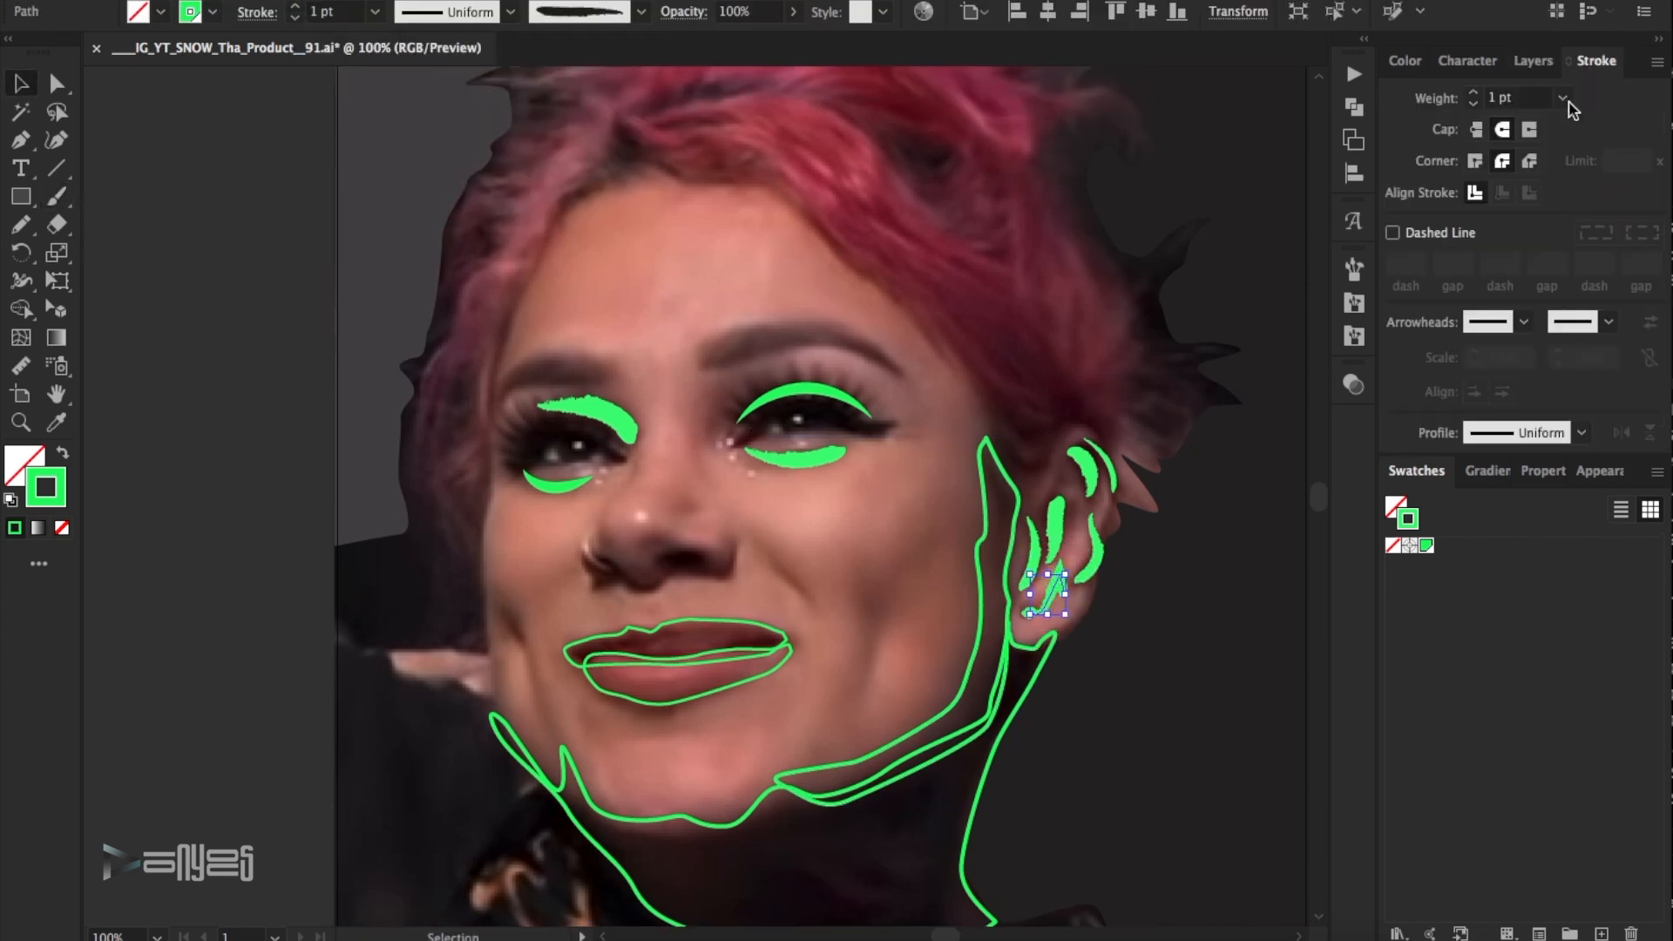
click(1228, 509)
click(56, 83)
click(1056, 585)
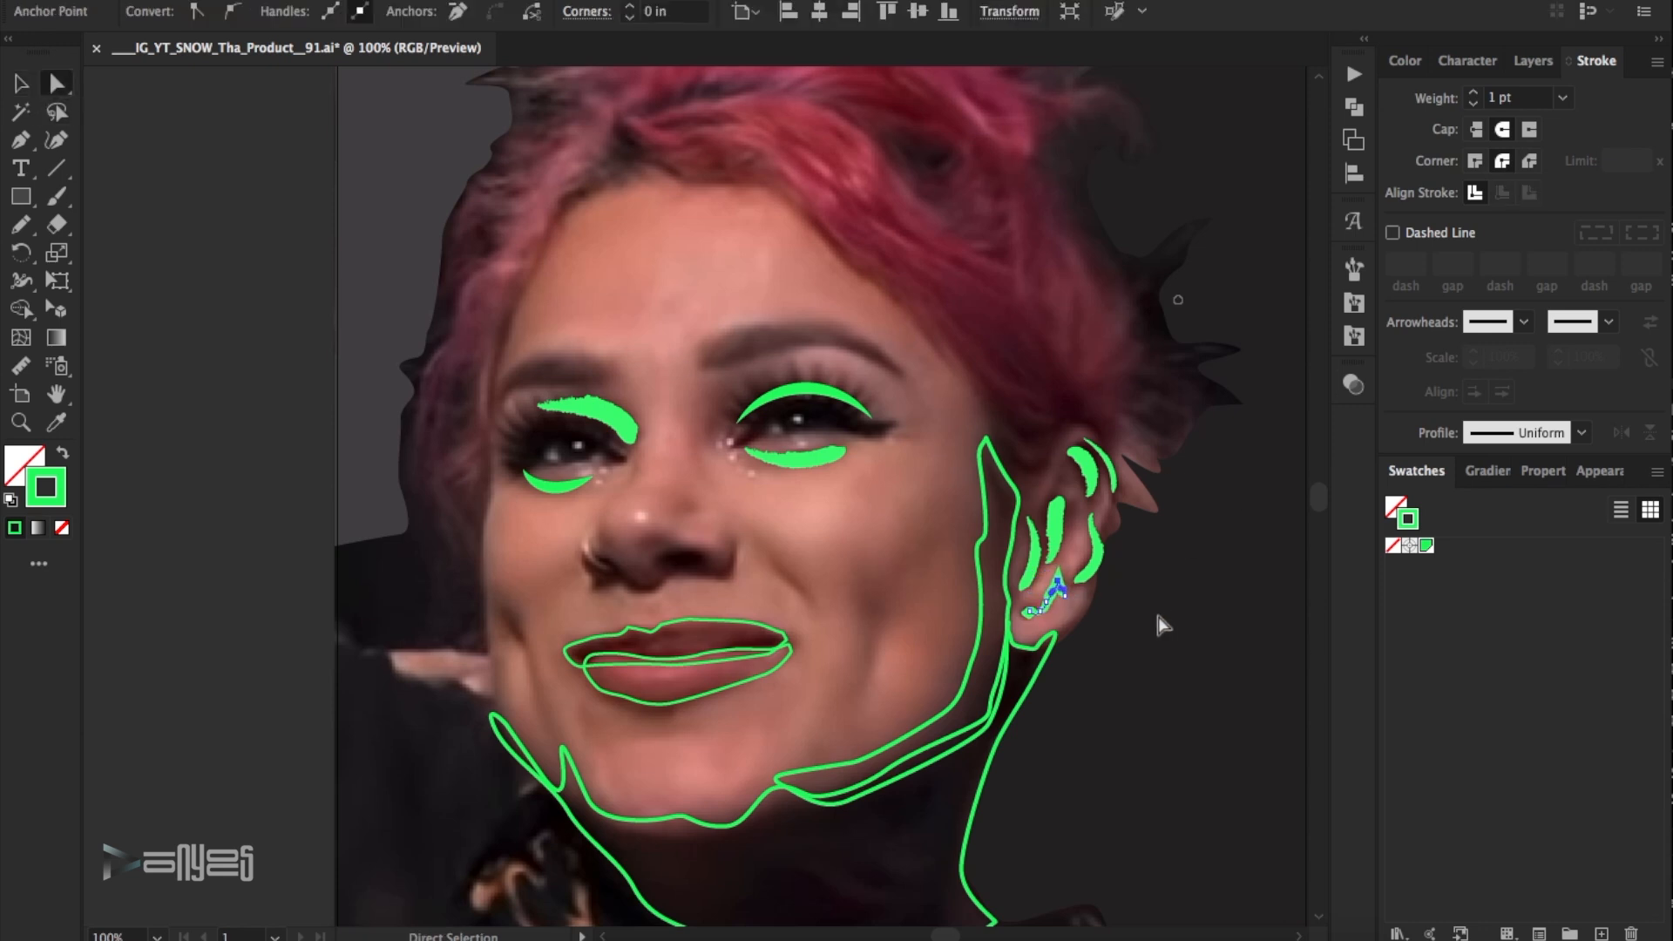
click(1077, 616)
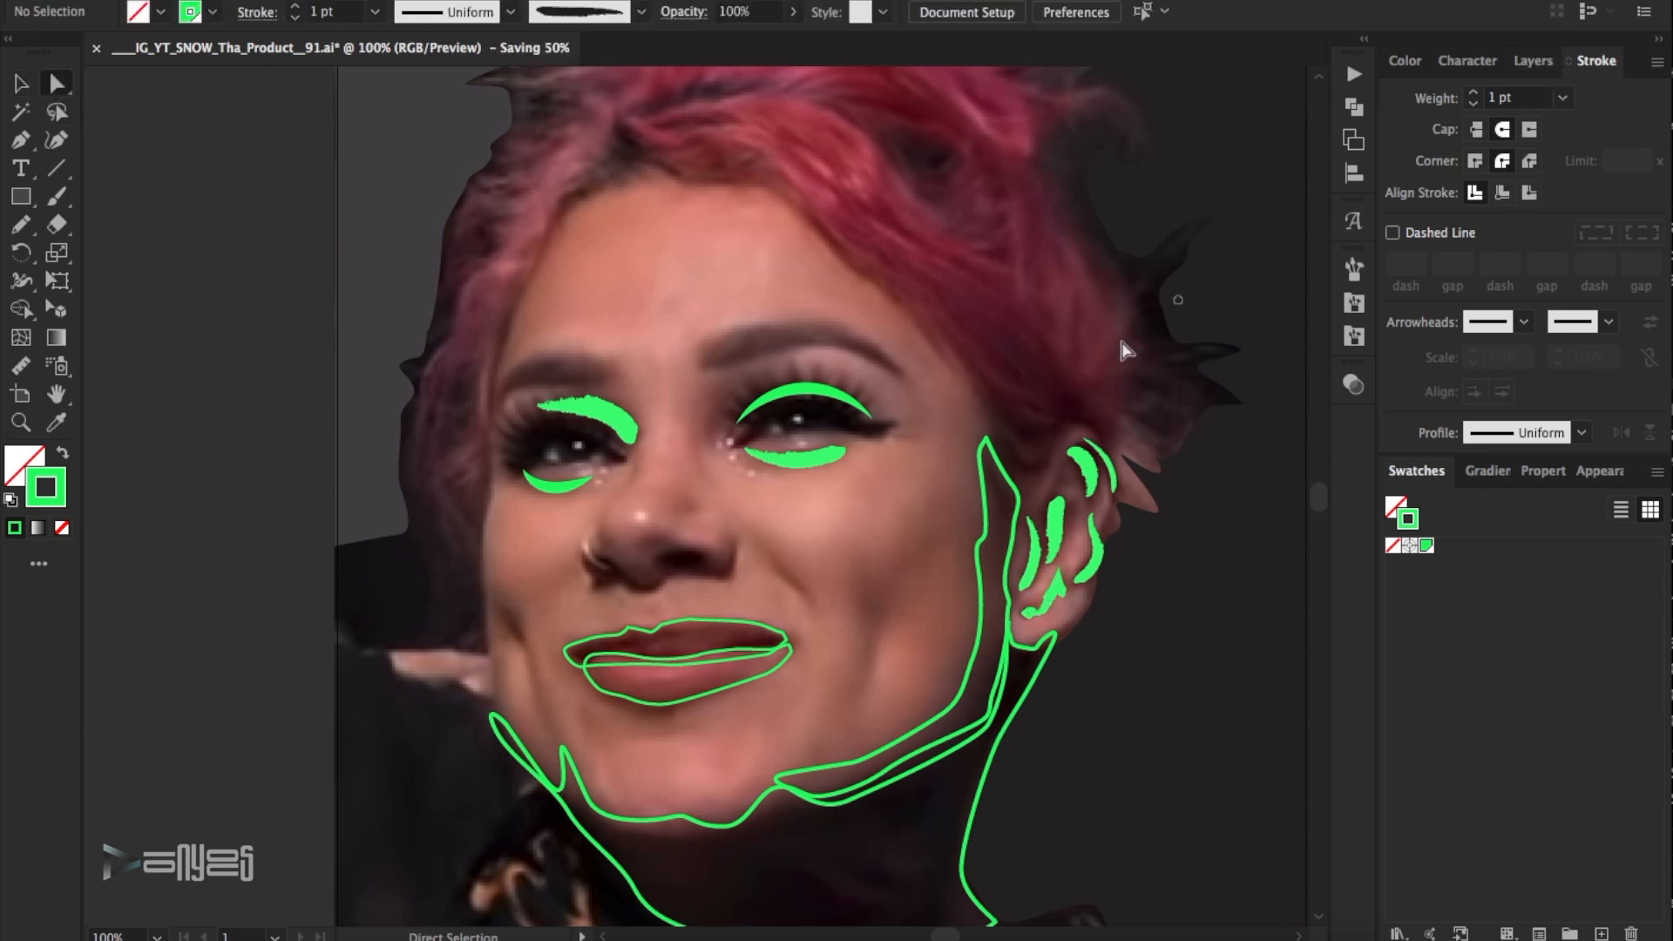
- Paint a rough brush stroke over the inner upper eyelid nearest the ear and set its weight to 3 pt
drag(710, 439, 794, 365)
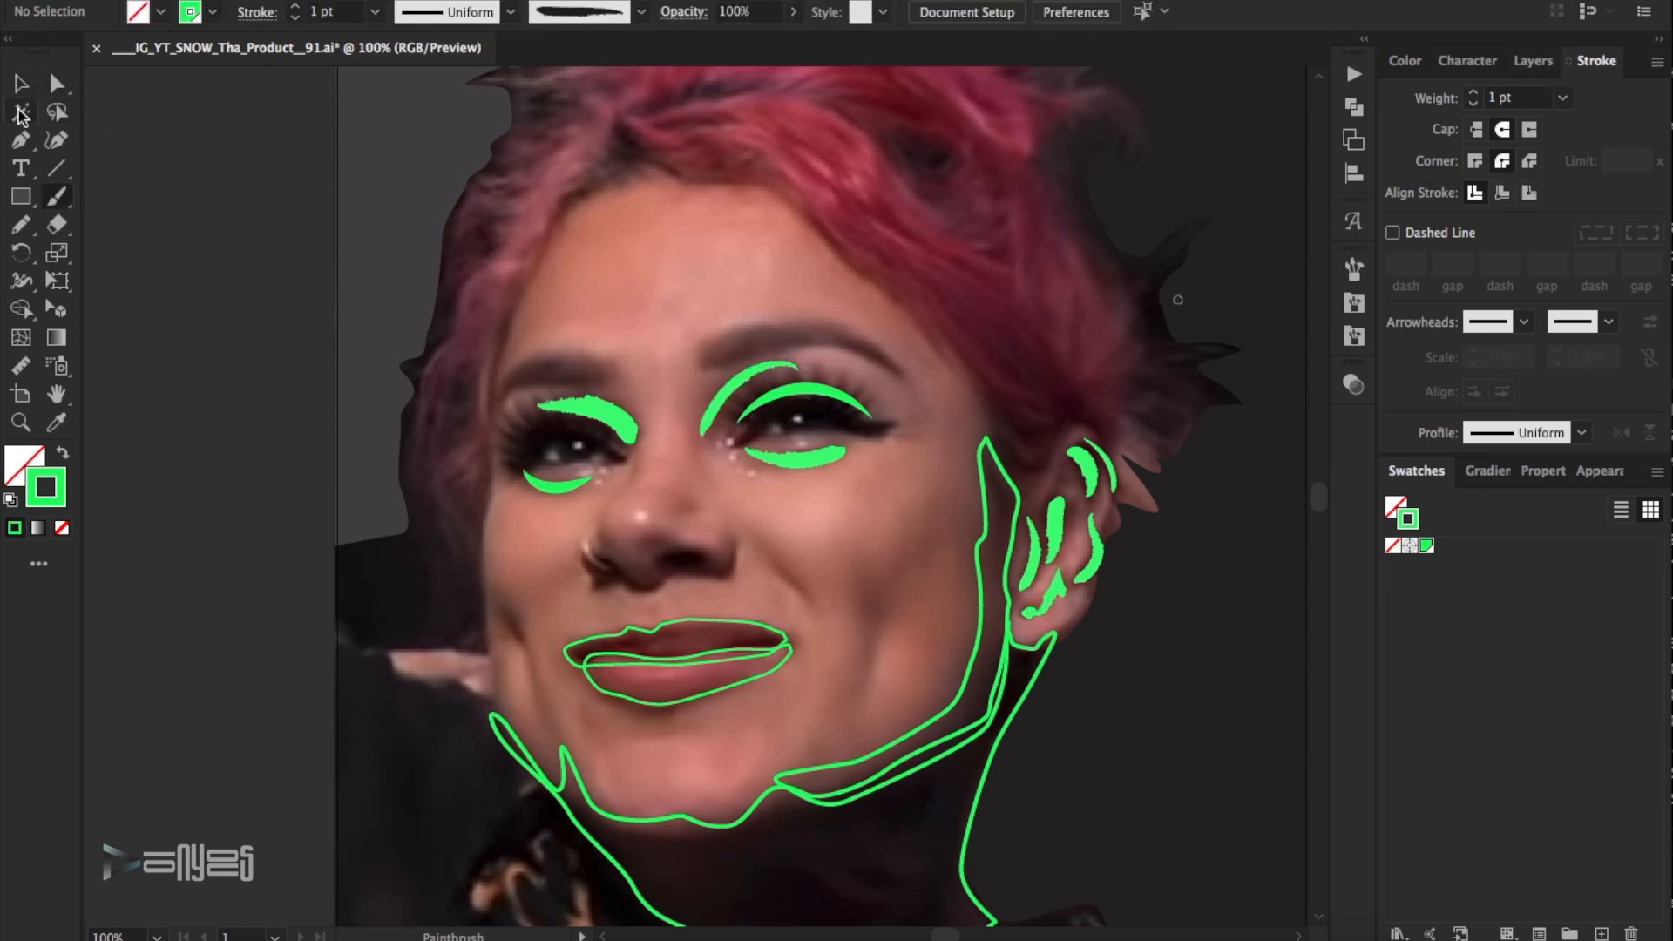
key(v)
click(1474, 94)
click(1051, 346)
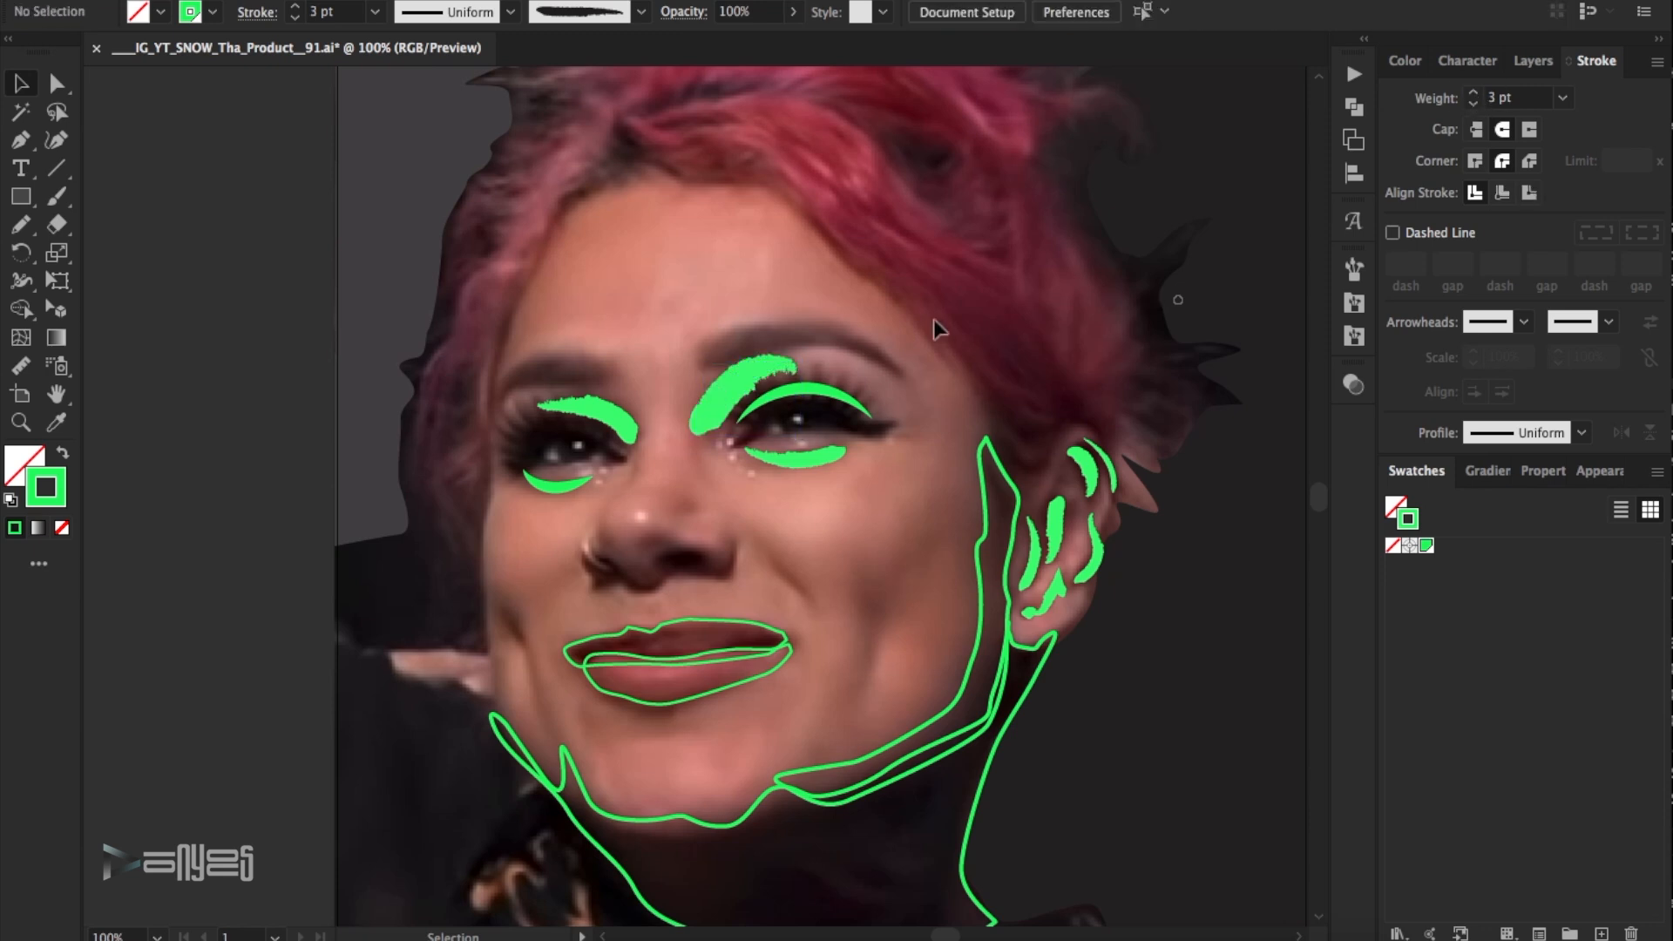
- Review the tracing by switching the layers' visibility, leaving only OTHER shown over the photo
scroll(934, 321, down, 5)
key(ctrl+0)
click(1532, 60)
click(1397, 219)
click(1396, 171)
click(1396, 123)
click(1396, 98)
click(1396, 221)
click(1397, 198)
click(1397, 147)
click(1398, 123)
click(1397, 98)
- Paint a rough brush stroke along the lower edge of the bottom lip and set its weight to 1.25 pt
key(b)
scroll(679, 462, up, 5)
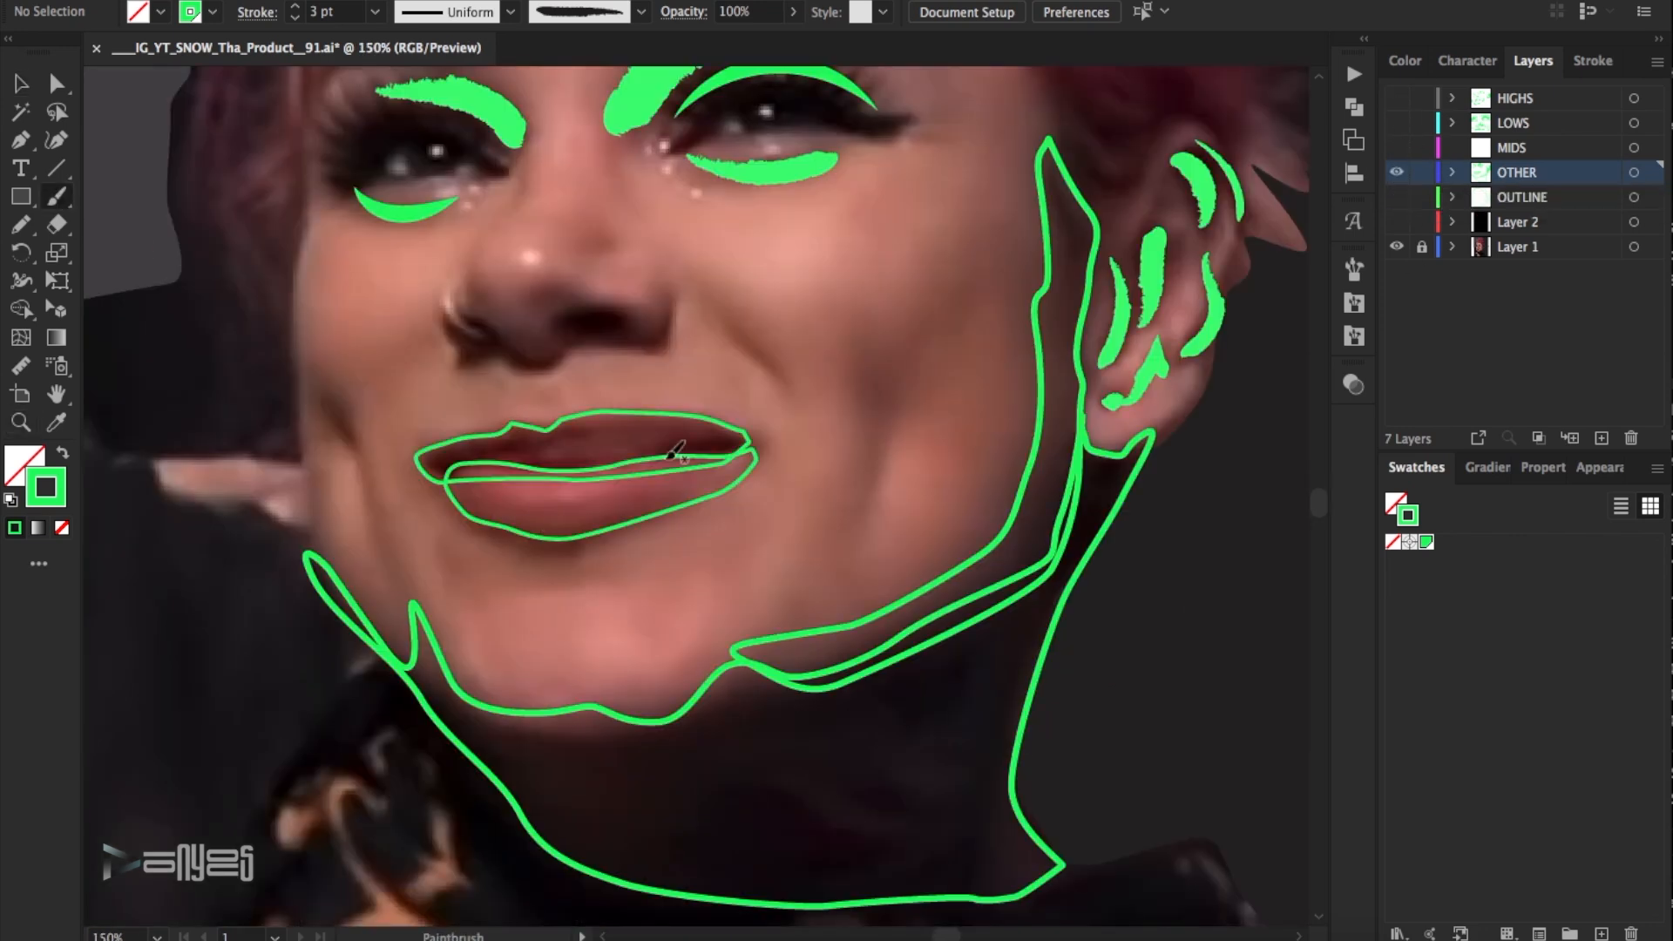
mouse_move(478, 503)
mouse_down()
mouse_move(514, 540)
mouse_move(596, 539)
mouse_move(699, 491)
mouse_up()
key(v)
click(297, 18)
click(297, 18)
text(.25)
key(Return)
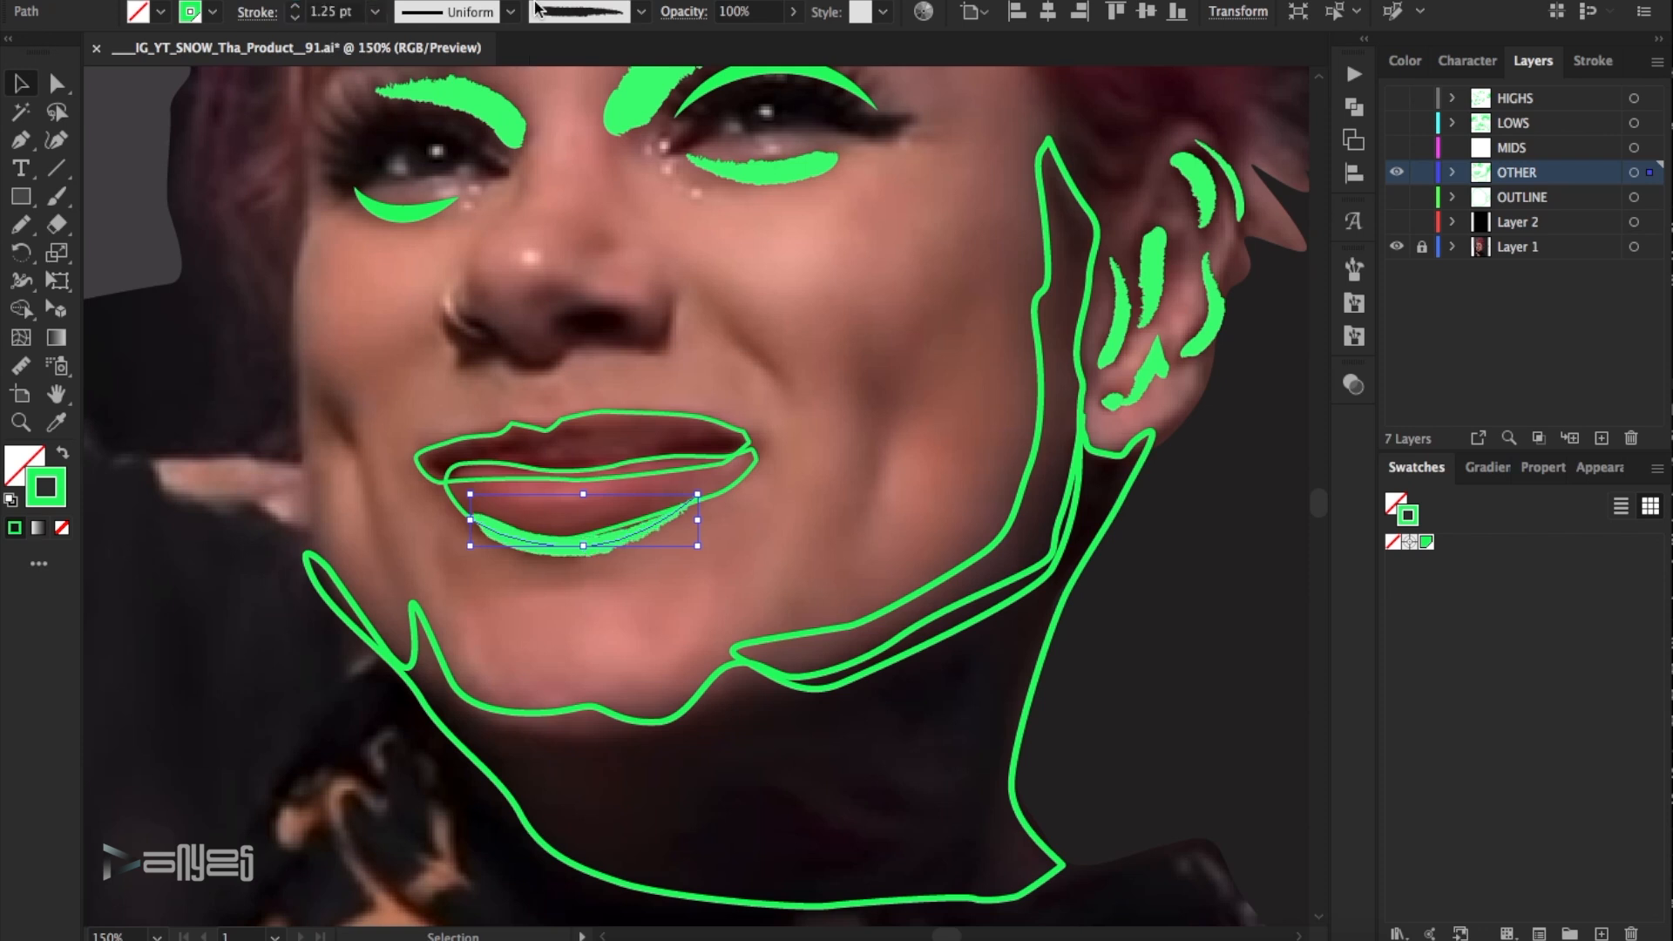
click(906, 275)
- Compare the layers over the photo, leaving only MIDS visible, and make MIDS the active layer
key(super+0)
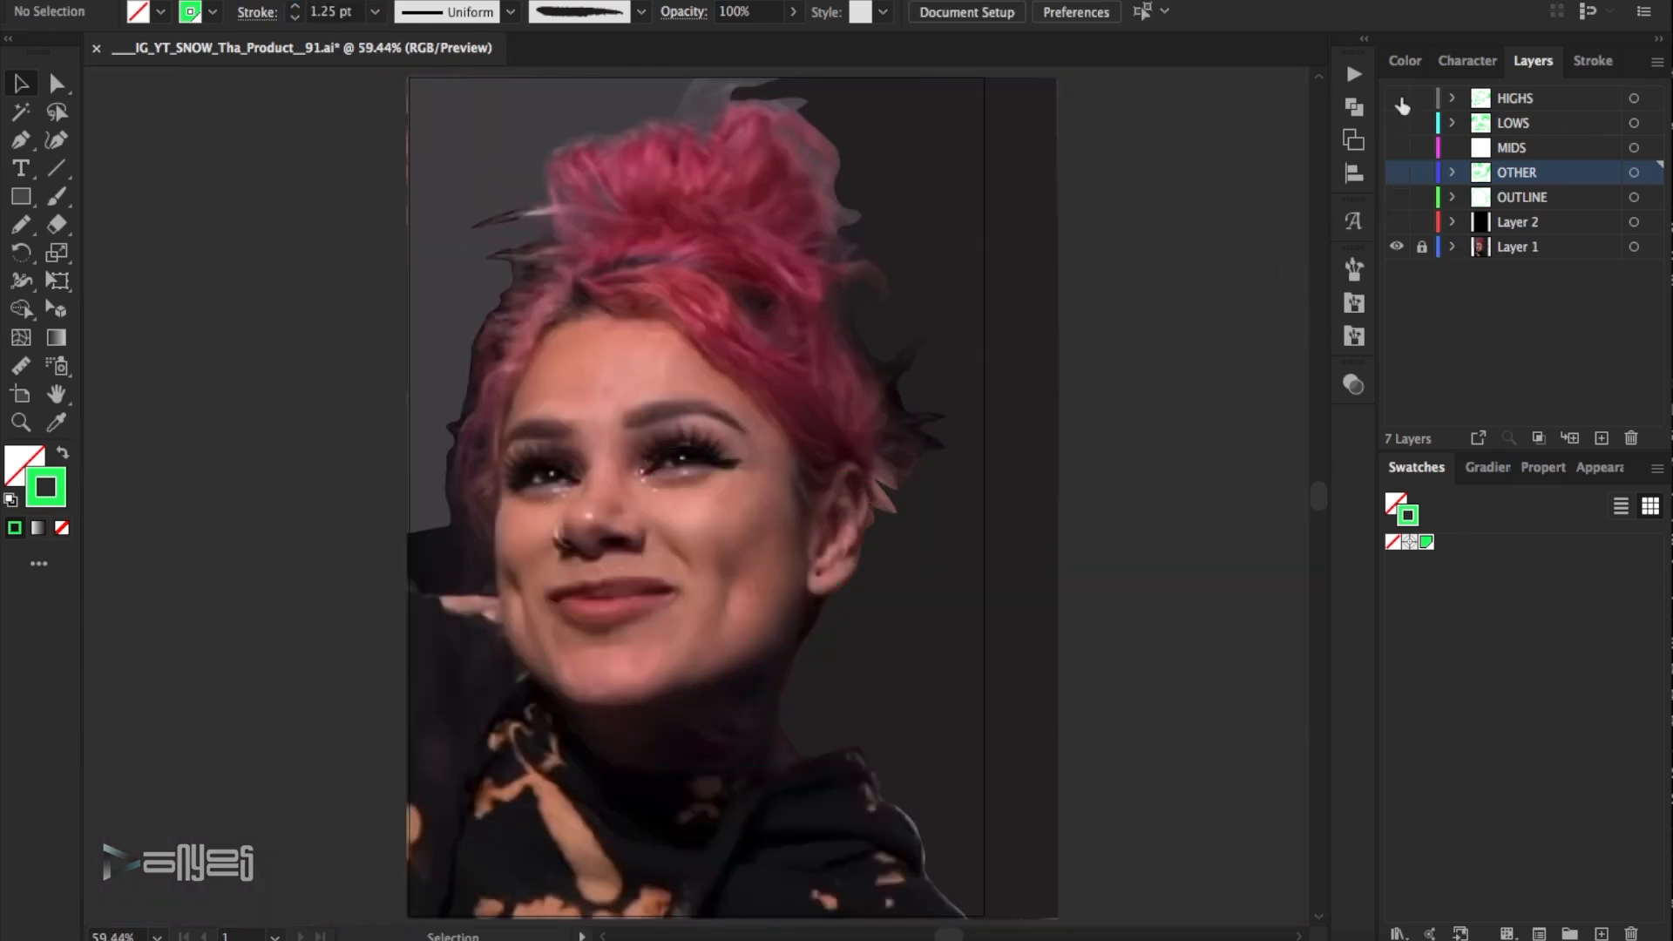
click(690, 502)
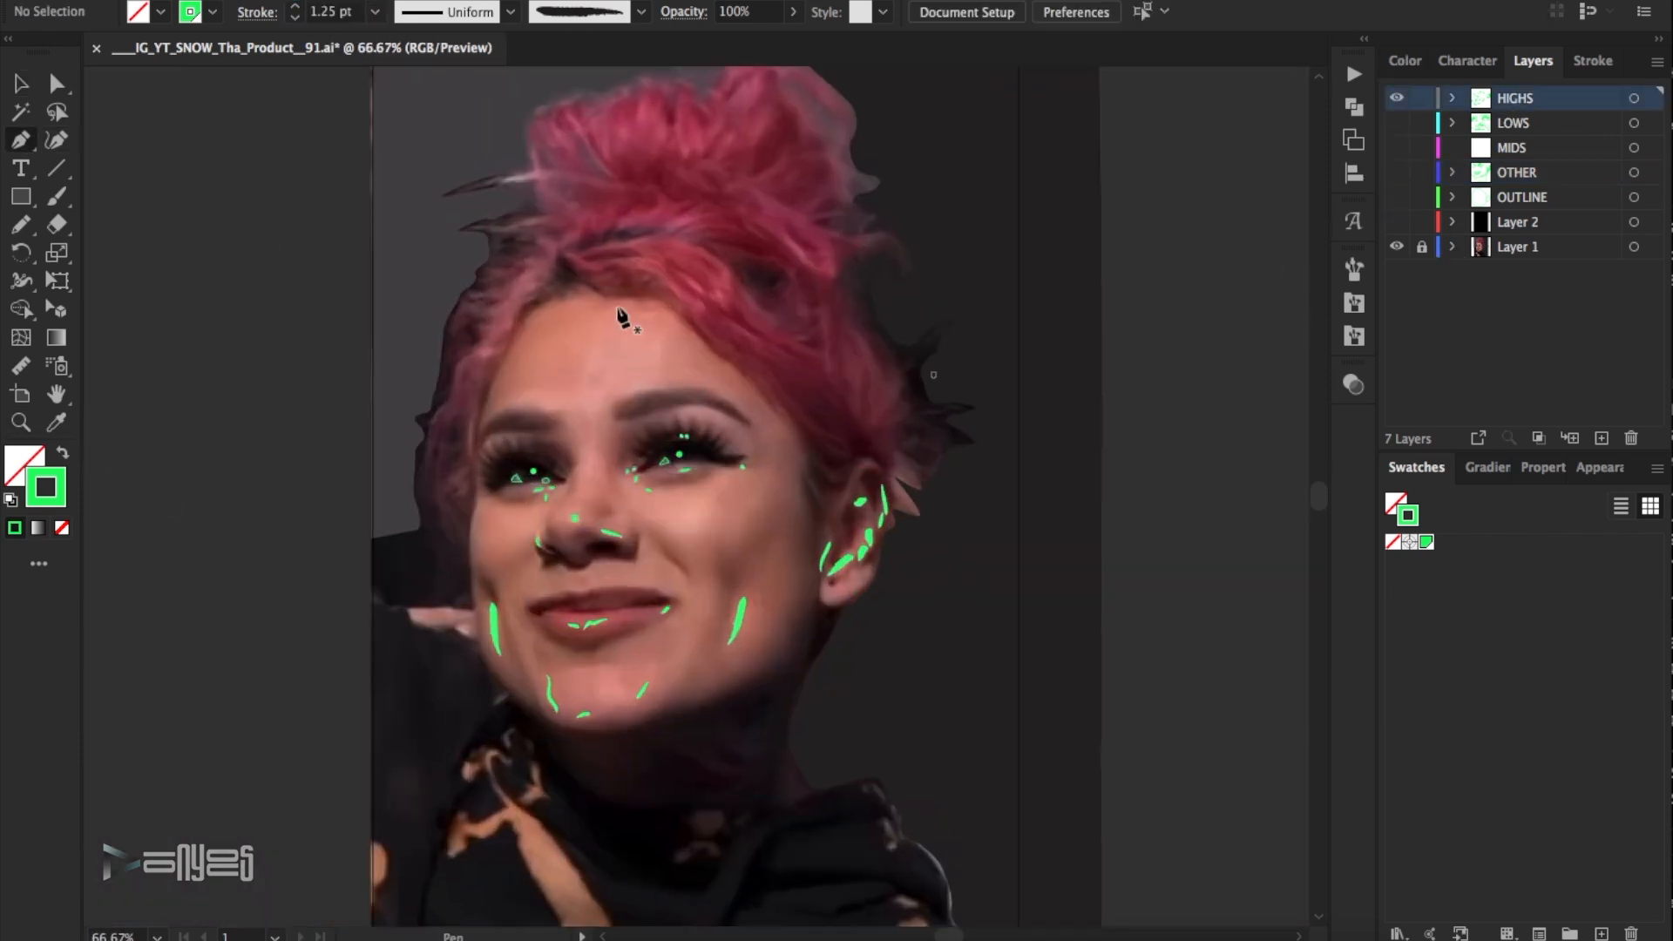
click(1396, 98)
click(1396, 149)
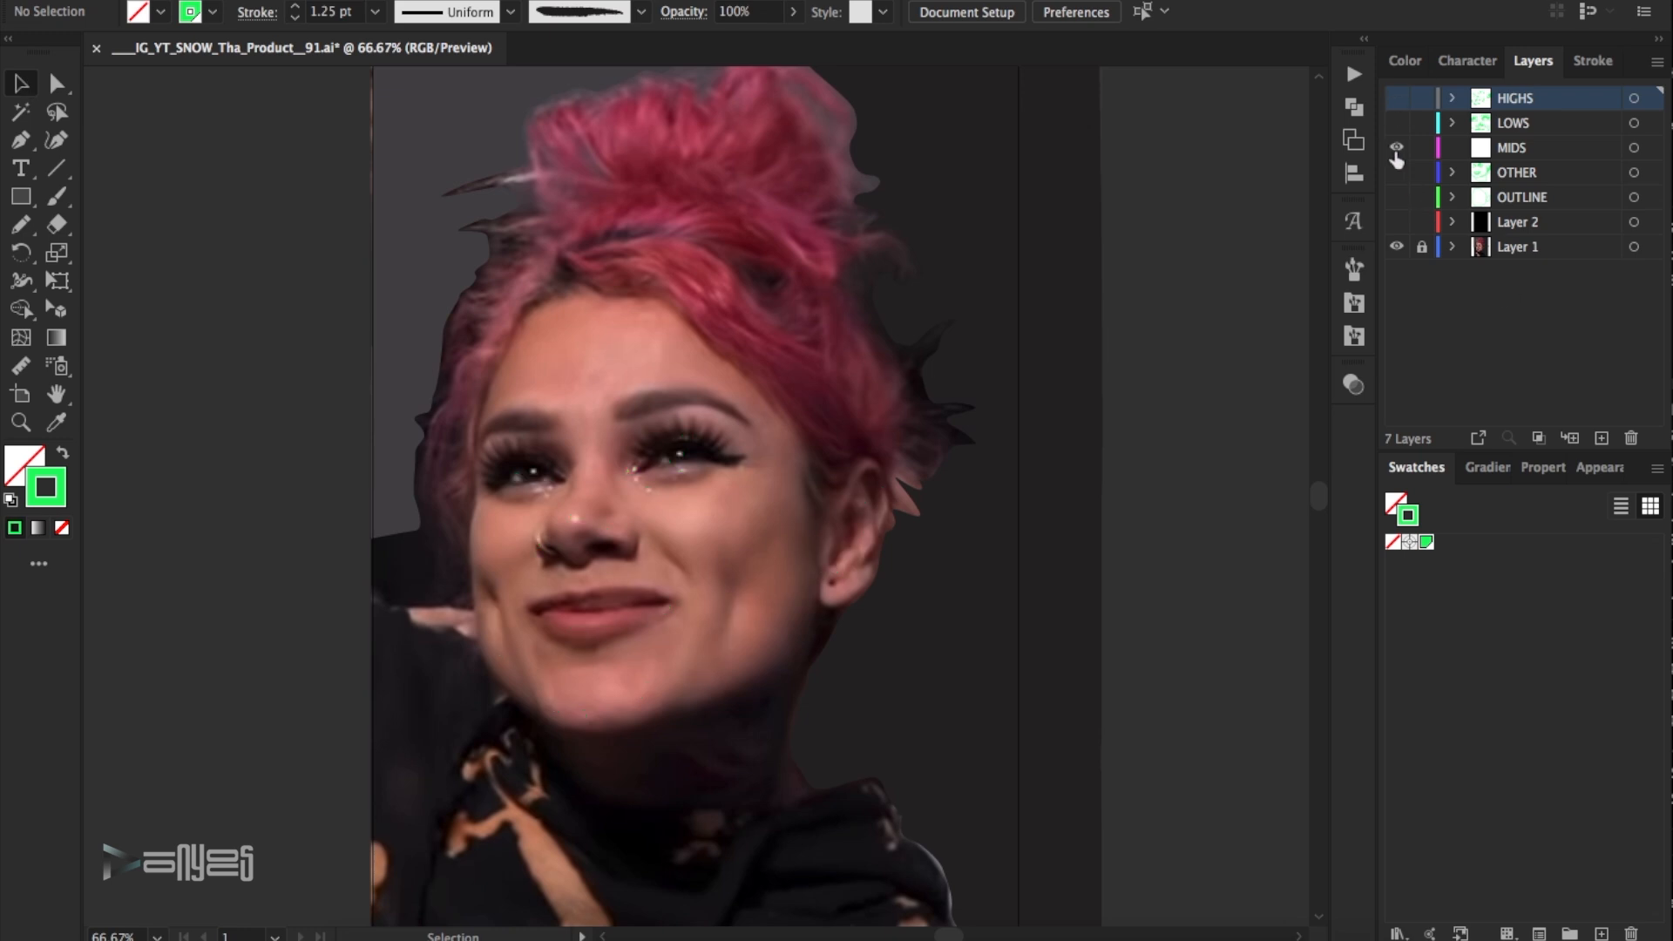
click(1399, 173)
click(1399, 173)
click(1396, 148)
click(1523, 154)
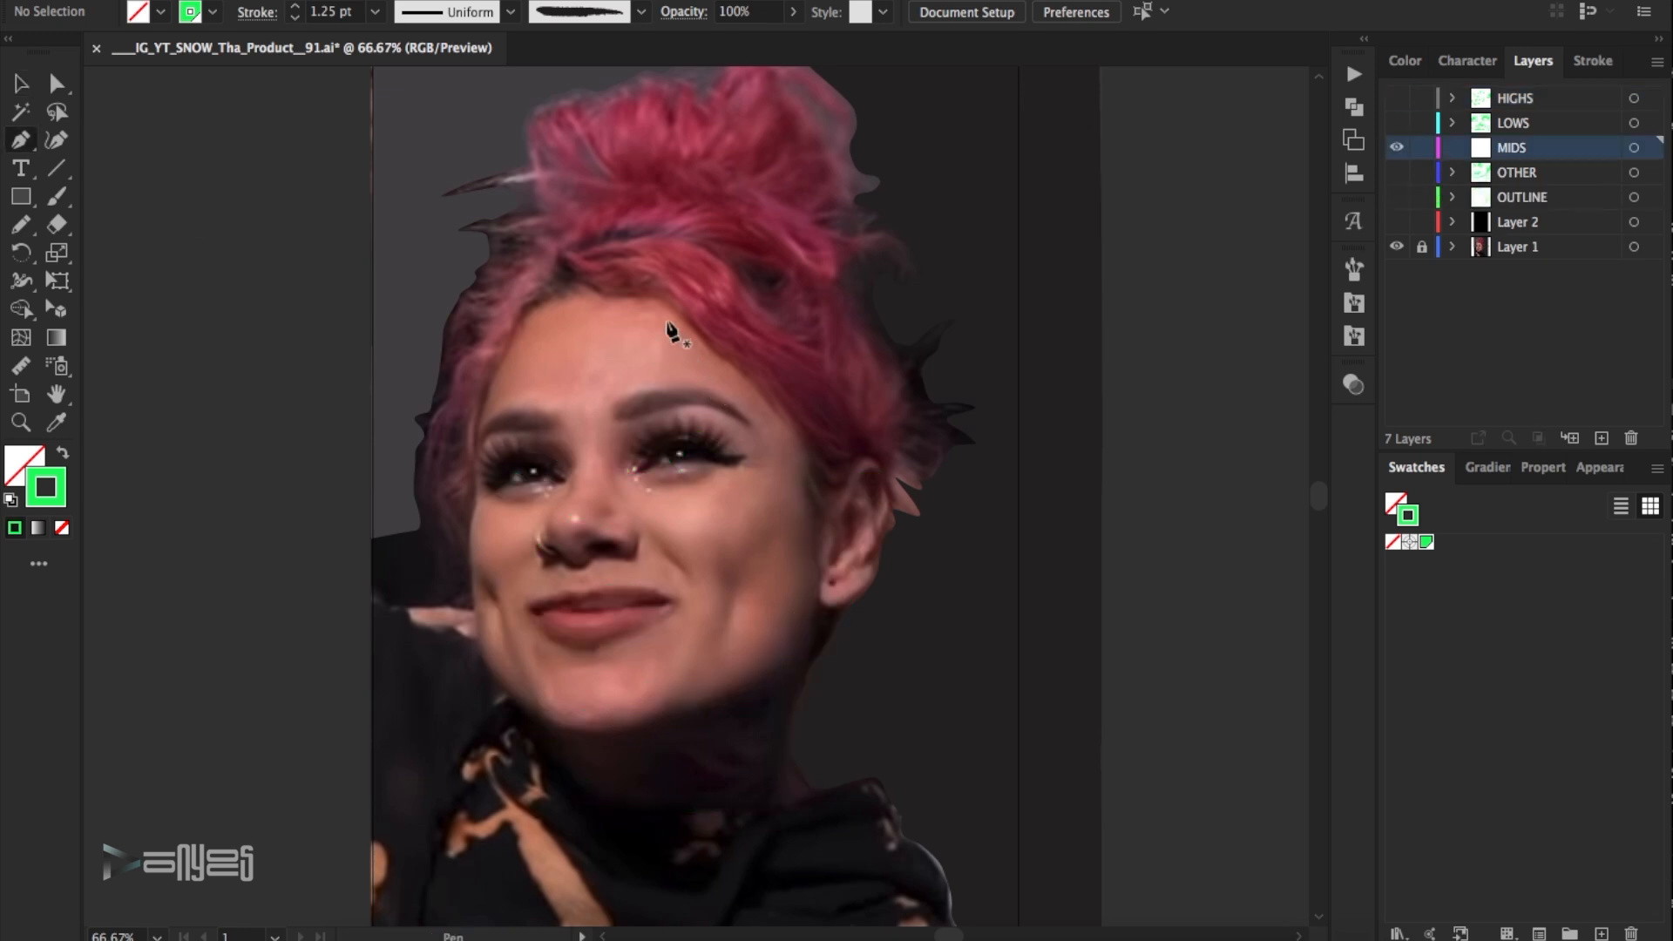
- Draw a closed Pen midtone shape across the forehead, eyes and cheeks and set its stroke to 3 pt
drag(664, 323, 612, 316)
drag(570, 401, 553, 401)
drag(504, 400, 489, 411)
drag(567, 497, 557, 503)
drag(530, 511, 518, 510)
drag(492, 501, 469, 505)
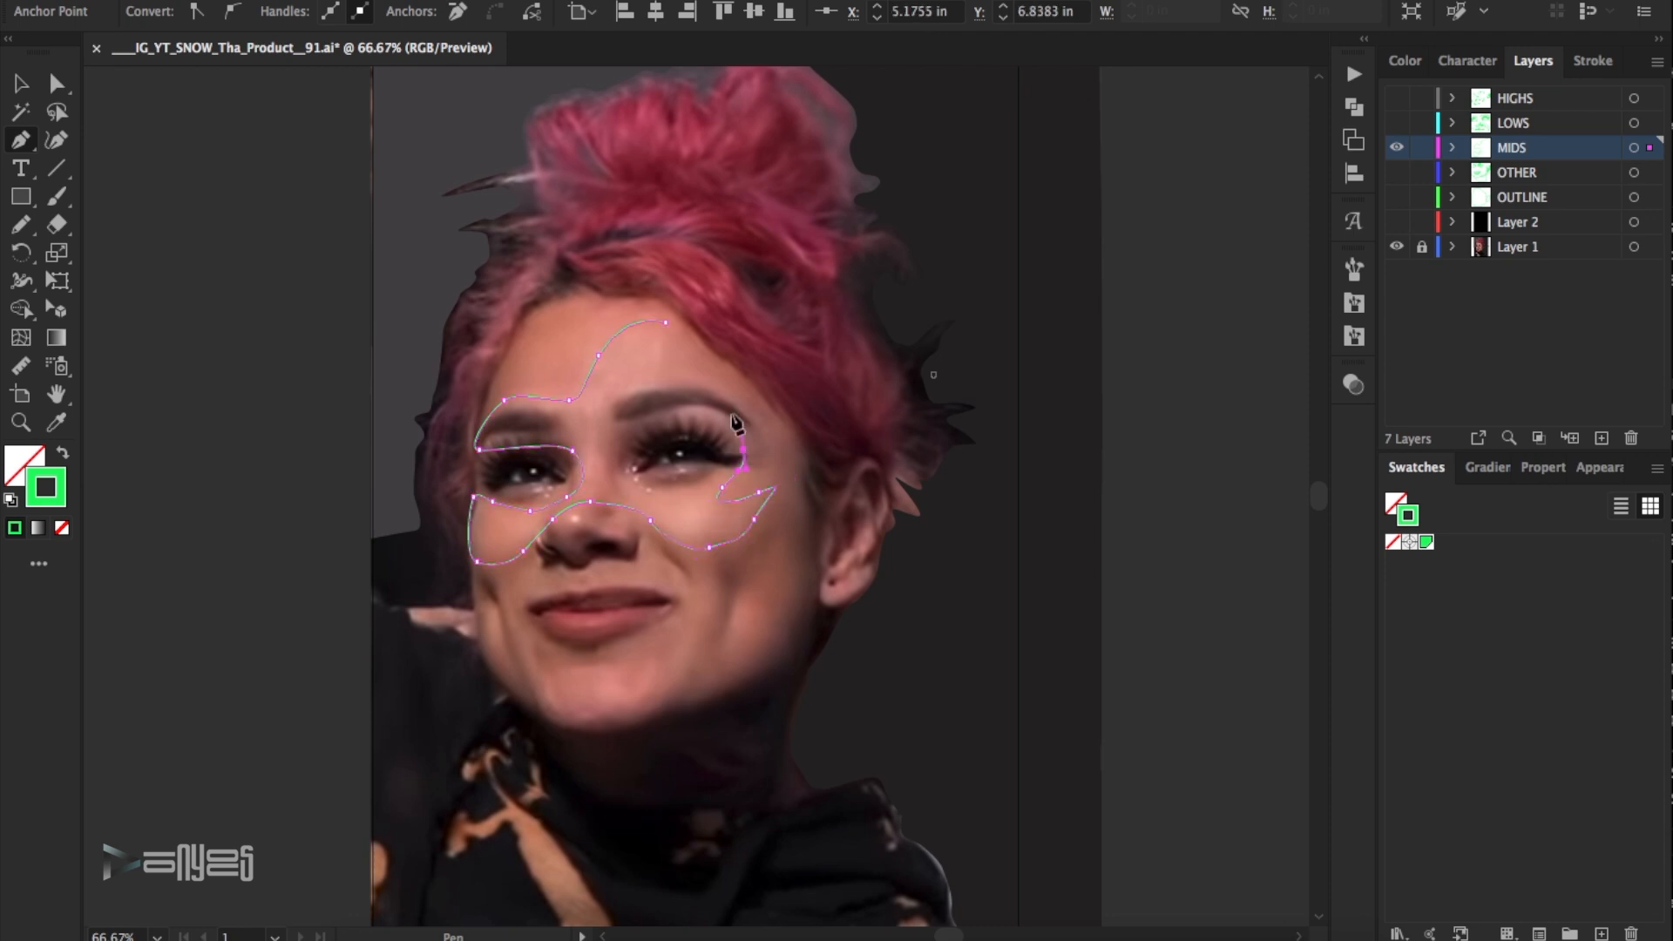
click(665, 323)
key(v)
click(1594, 60)
click(1472, 94)
click(494, 310)
- Draw a small narrow closed Pen shape on the outer cheek farther from the ear
click(487, 601)
click(513, 673)
drag(501, 615, 497, 607)
click(487, 601)
- Draw a closed midtone shape around the mouth, smile crease and chin, and refine its lowest anchor point
click(555, 701)
drag(531, 666, 512, 581)
drag(521, 567, 607, 566)
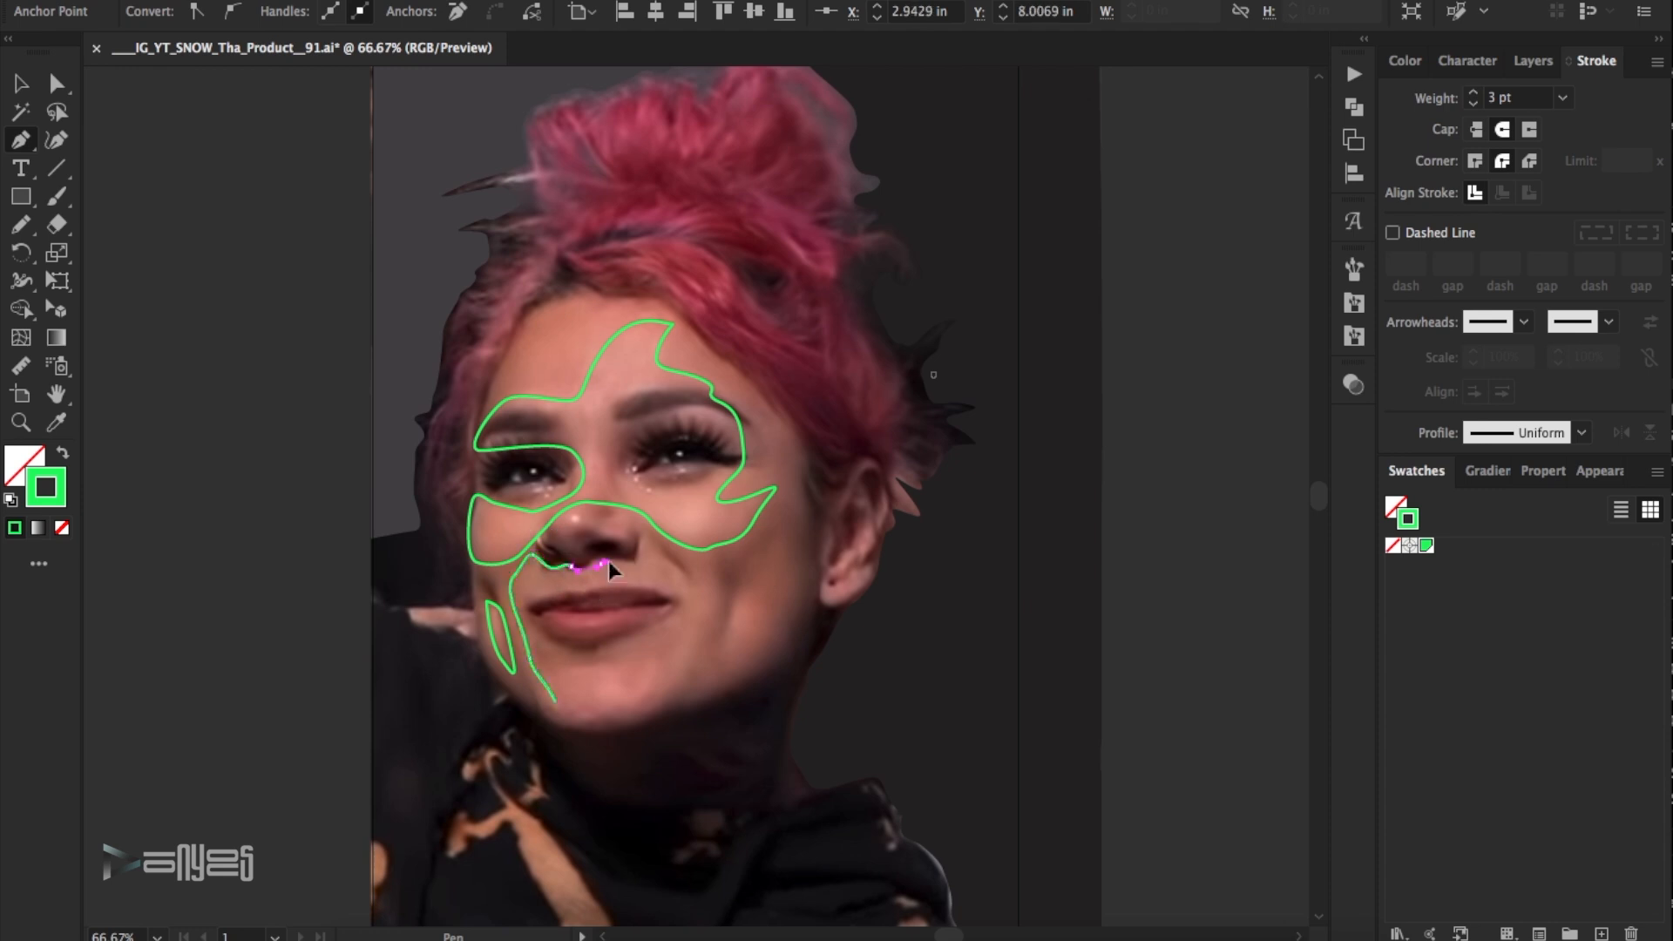
drag(719, 603, 722, 613)
mouse_move(722, 648)
mouse_down()
mouse_move(745, 593)
mouse_move(750, 643)
mouse_up()
click(712, 664)
drag(709, 612, 700, 631)
click(629, 705)
drag(608, 704, 585, 715)
drag(568, 722, 560, 716)
click(555, 702)
key(a)
click(598, 762)
click(568, 721)
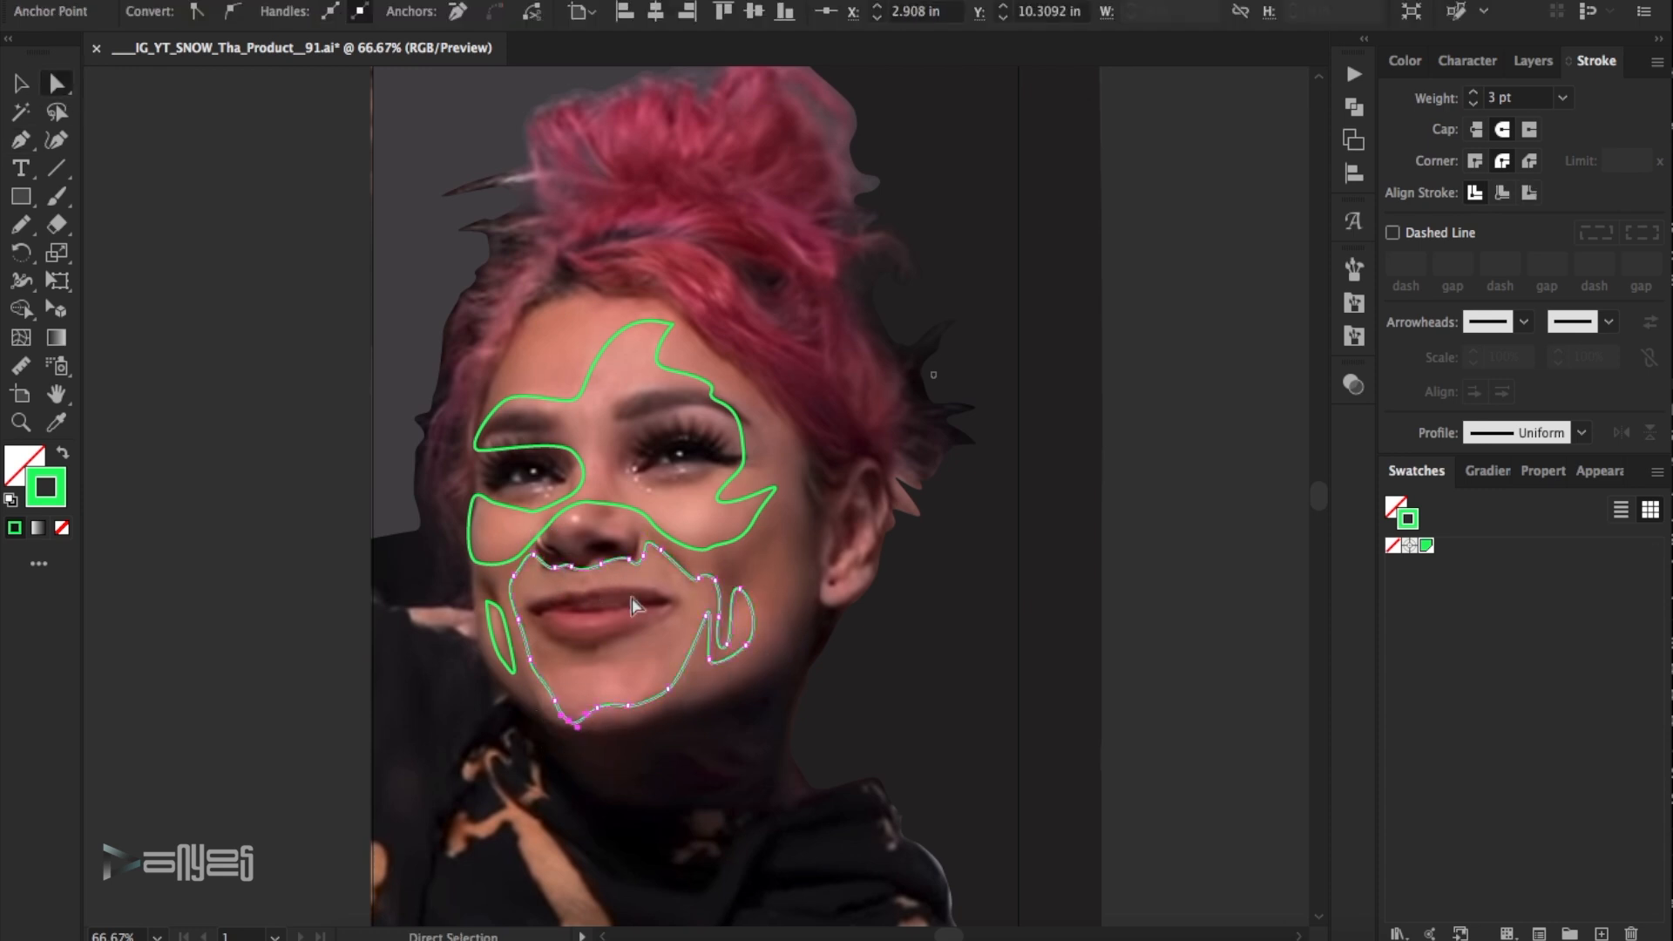
click(632, 601)
- Draw a closed Pen midtone shape along the earlobe and outer ear
click(22, 139)
click(865, 587)
click(877, 561)
drag(861, 569, 860, 562)
click(865, 553)
drag(877, 537, 876, 528)
drag(887, 516, 888, 499)
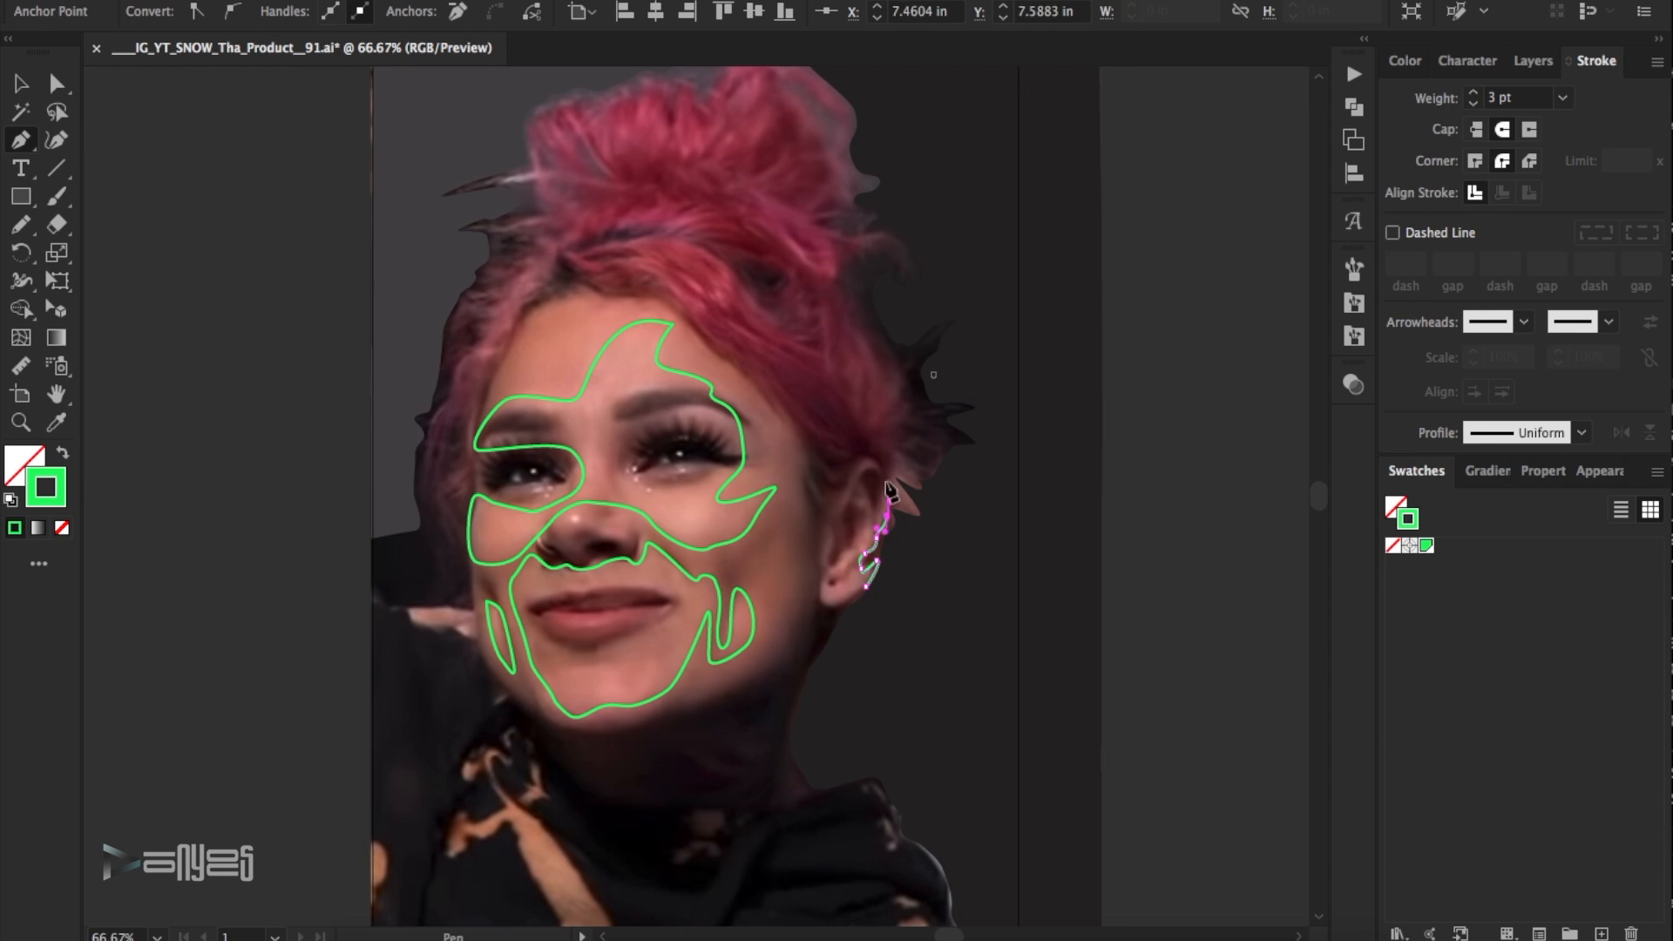
key(ctrl+shift+a)
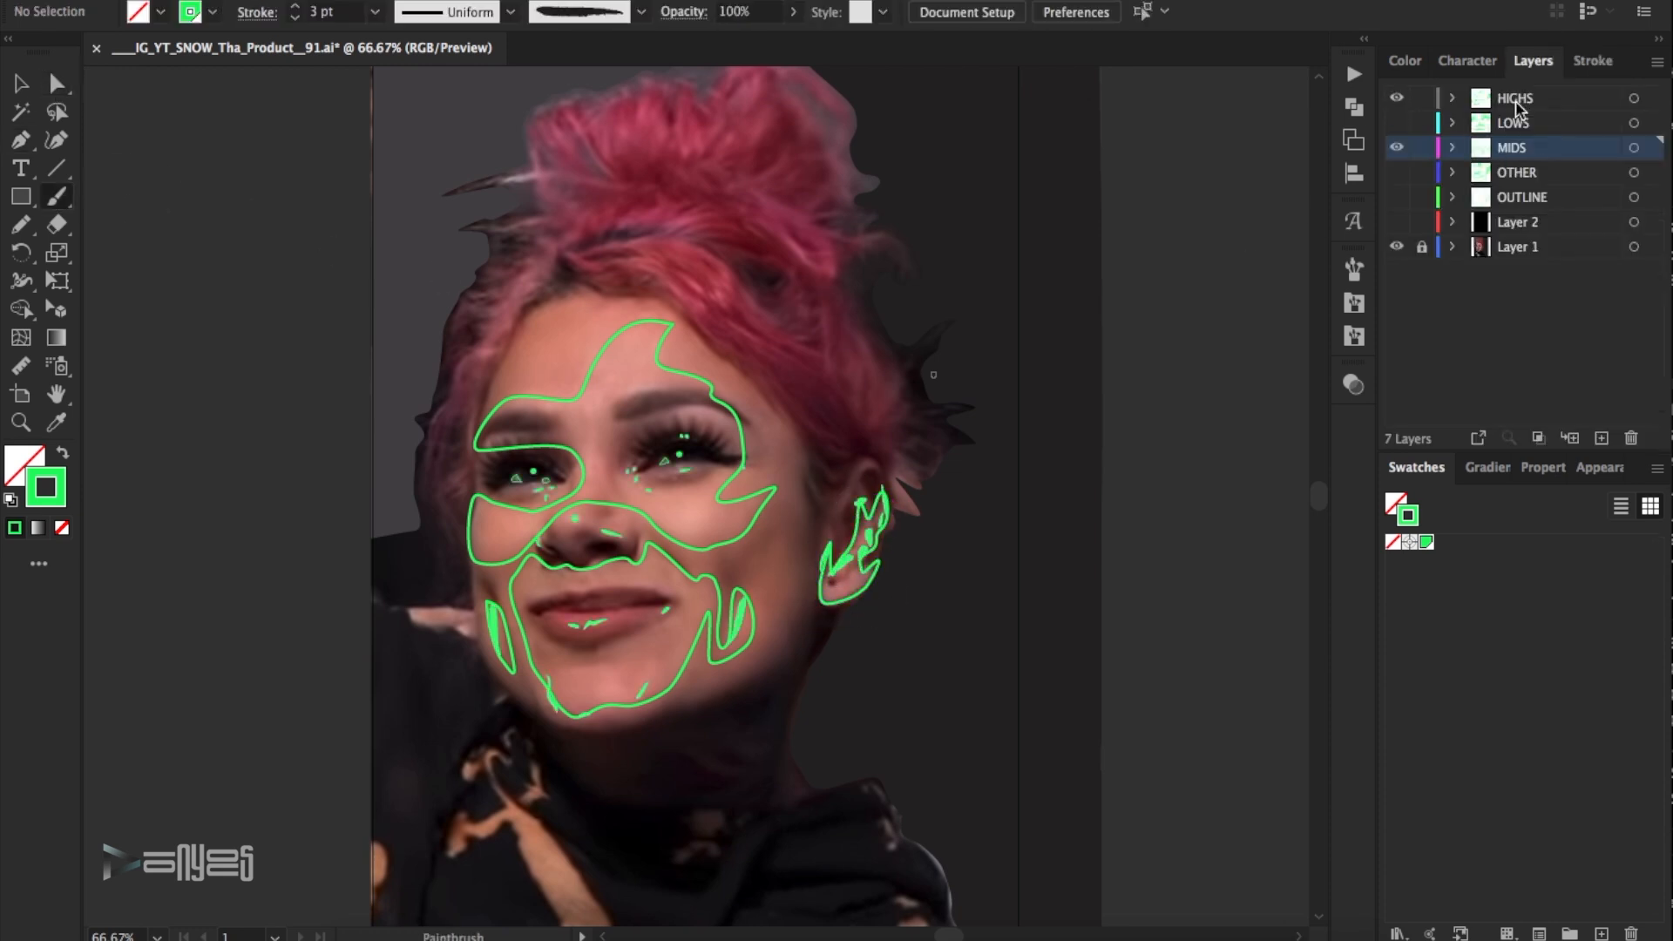
- Paint a 1 pt rough brush highlight along the upper rim of the ear on the HIGHS layer
click(1516, 103)
drag(869, 454, 838, 512)
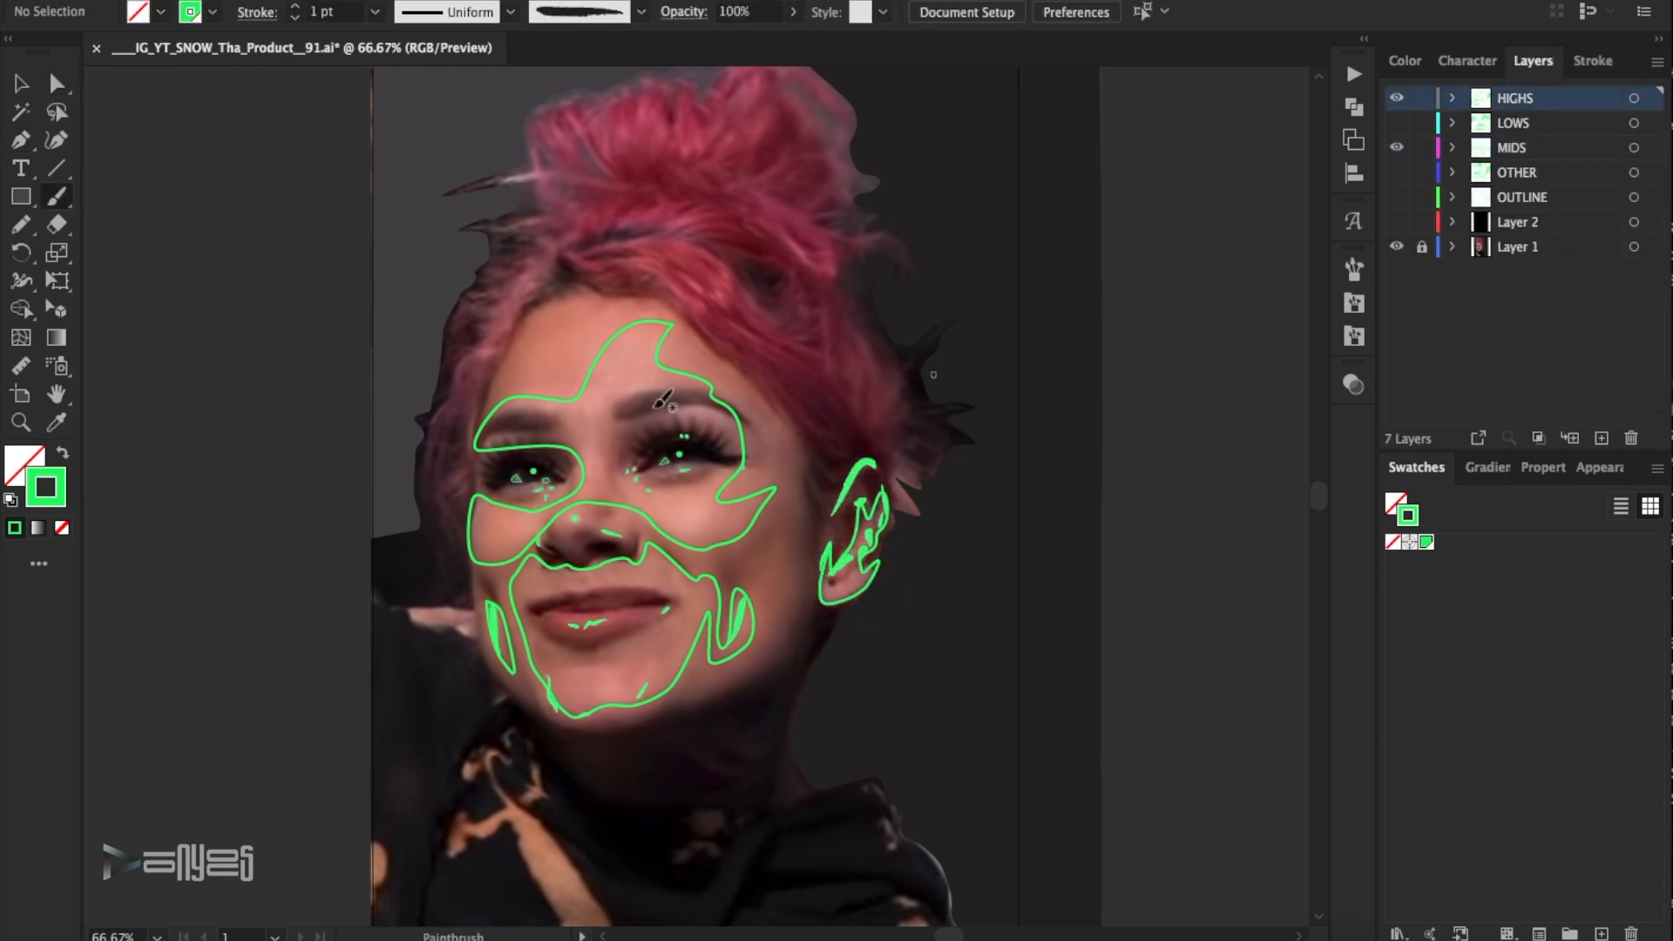
click(21, 87)
- Move the MIDS layer beneath OTHER and show all the tracing layers with the black Layer 2 hidden
drag(1538, 148, 1540, 184)
click(1398, 149)
drag(1397, 123, 1396, 226)
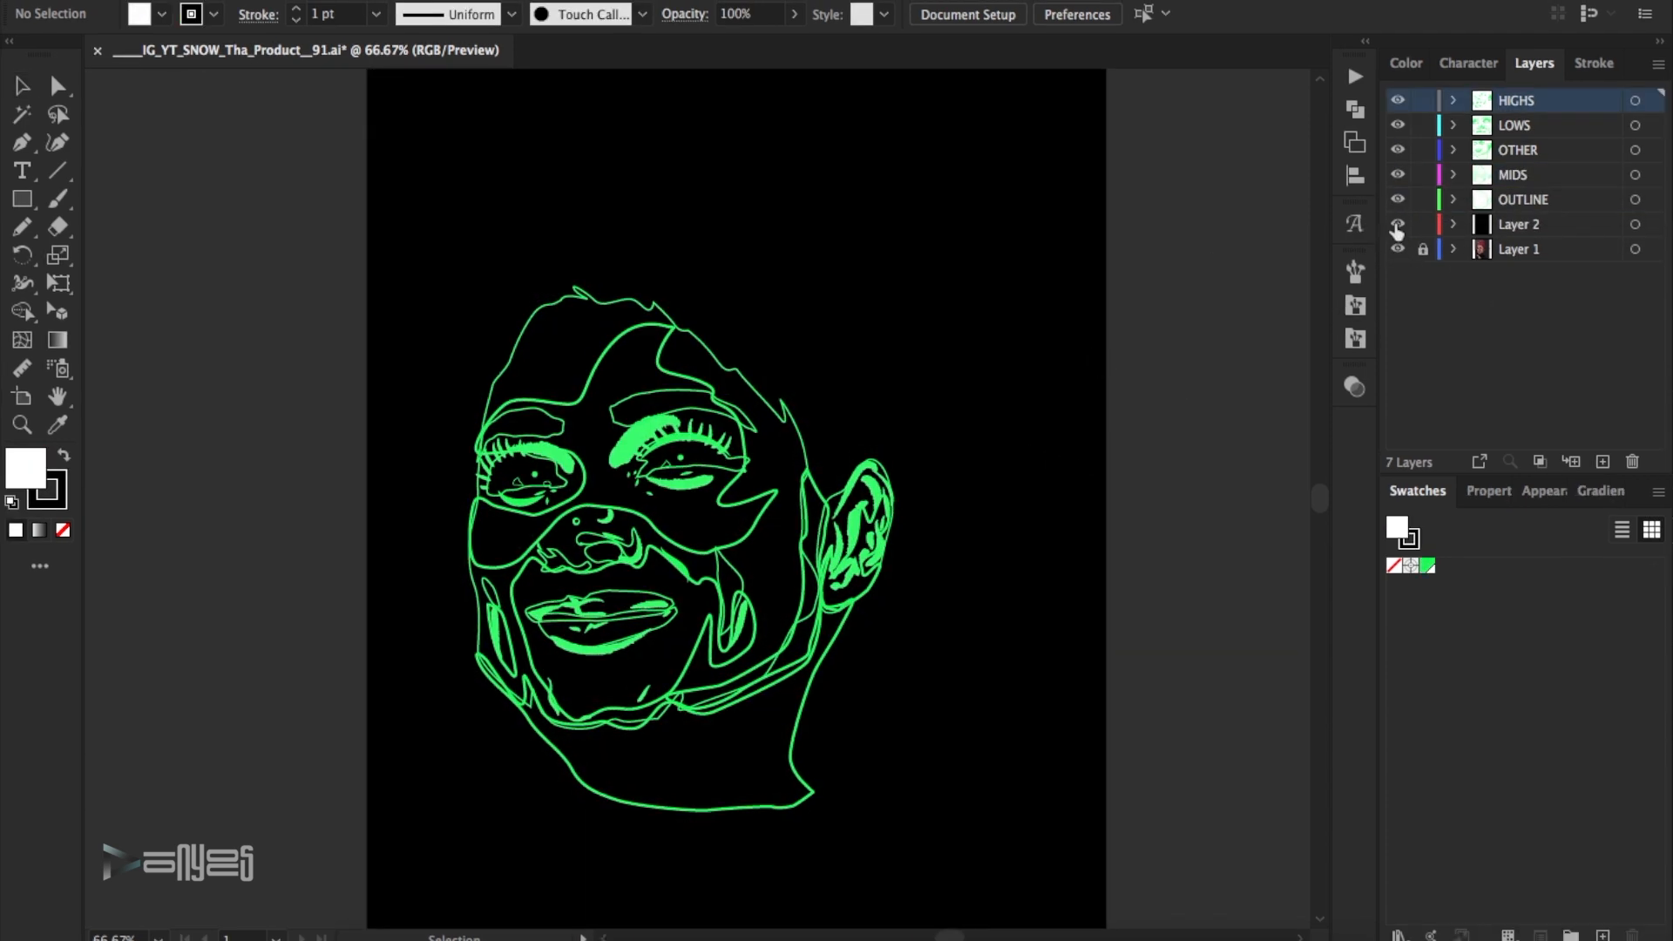
click(1396, 224)
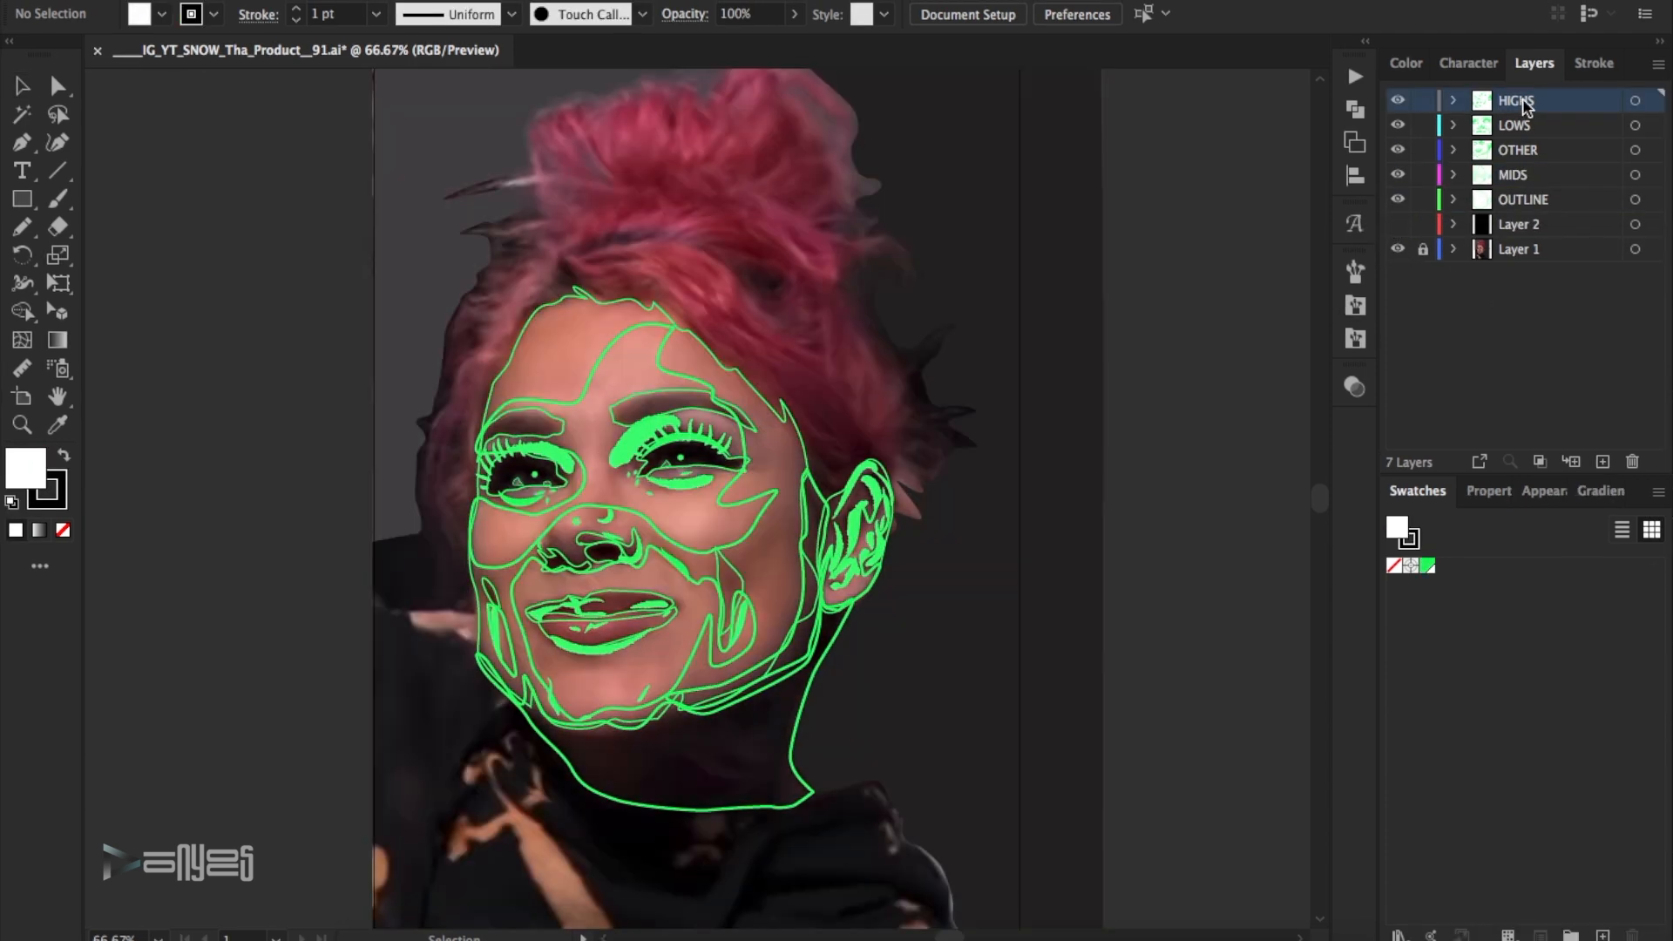
- Lock the LOWS, OTHER, MIDS and OUTLINE layers and set up a smooth tapered paintbrush with a white 1 pt stroke and no fill
drag(1421, 178, 1422, 153)
click(23, 424)
click(603, 346)
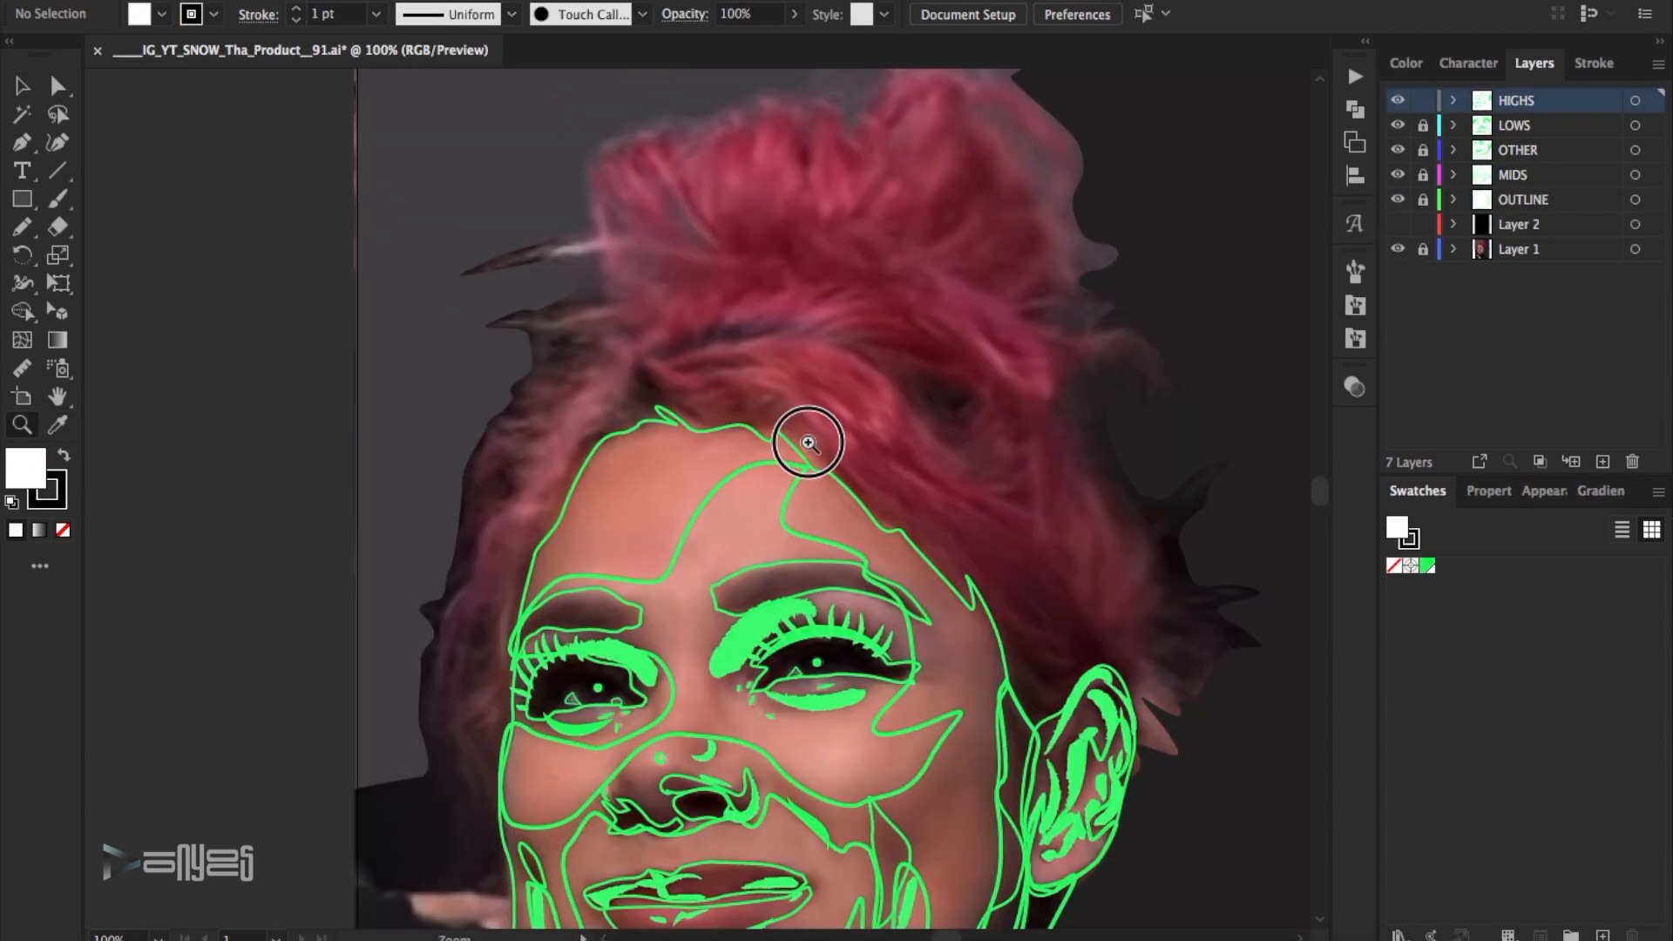
click(801, 442)
click(63, 455)
click(63, 529)
click(59, 496)
click(58, 199)
click(1356, 274)
click(1215, 394)
click(1287, 261)
- Paint tapered white 1 pt highlight strokes on the HIGHS layer across the swept hair above the forehead and along both sides of the head
scroll(1214, 292, up, 5)
mouse_move(944, 546)
mouse_down()
mouse_move(987, 596)
mouse_move(1061, 632)
mouse_up()
drag(740, 500, 678, 549)
mouse_move(736, 588)
mouse_down()
mouse_move(765, 592)
mouse_move(819, 679)
mouse_move(805, 714)
mouse_up()
drag(697, 640, 757, 723)
drag(544, 605, 657, 638)
mouse_move(627, 562)
mouse_down()
mouse_move(526, 575)
mouse_move(479, 627)
mouse_move(354, 645)
mouse_move(269, 758)
mouse_move(214, 902)
mouse_up()
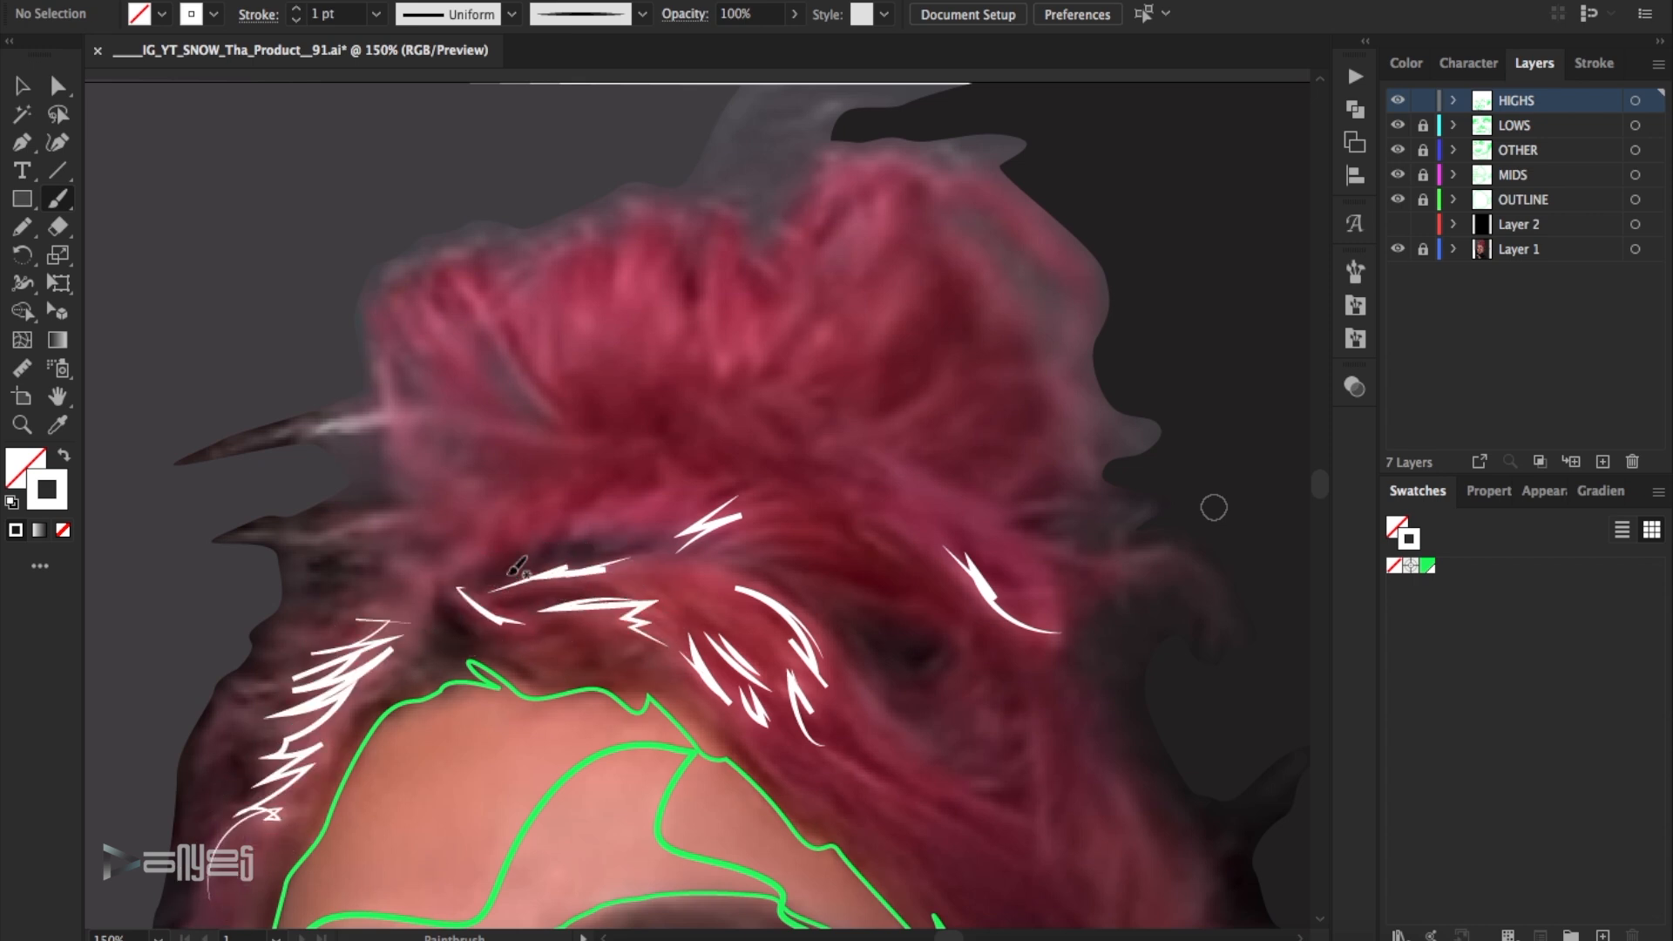
- Paint white highlight strokes over the tufts of the hair bun and along the two loose strands beside it
drag(251, 517, 249, 521)
drag(374, 417, 234, 460)
drag(533, 392, 586, 405)
drag(411, 272, 440, 381)
drag(603, 294, 644, 229)
mouse_move(559, 356)
mouse_down()
mouse_move(579, 322)
mouse_move(544, 385)
mouse_up()
drag(706, 255, 723, 383)
mouse_move(655, 338)
mouse_down()
mouse_move(670, 273)
mouse_move(644, 279)
mouse_up()
drag(796, 297, 739, 359)
drag(884, 194, 841, 254)
drag(884, 158, 819, 217)
drag(788, 229, 803, 253)
drag(629, 197, 649, 172)
drag(741, 248, 768, 223)
drag(832, 300, 803, 346)
- Paint short white highlight strokes around the base of the hair bun
mouse_move(927, 255)
mouse_down()
mouse_move(862, 340)
mouse_move(838, 432)
mouse_up()
mouse_move(914, 446)
mouse_down()
mouse_move(982, 474)
mouse_move(840, 478)
mouse_up()
drag(612, 473, 560, 516)
drag(485, 495, 439, 555)
drag(424, 547, 418, 572)
drag(555, 469, 534, 499)
drag(530, 476, 517, 503)
- Paint white highlight strokes down the hair between the bun's base and the visible ear
scroll(523, 505, down, 2)
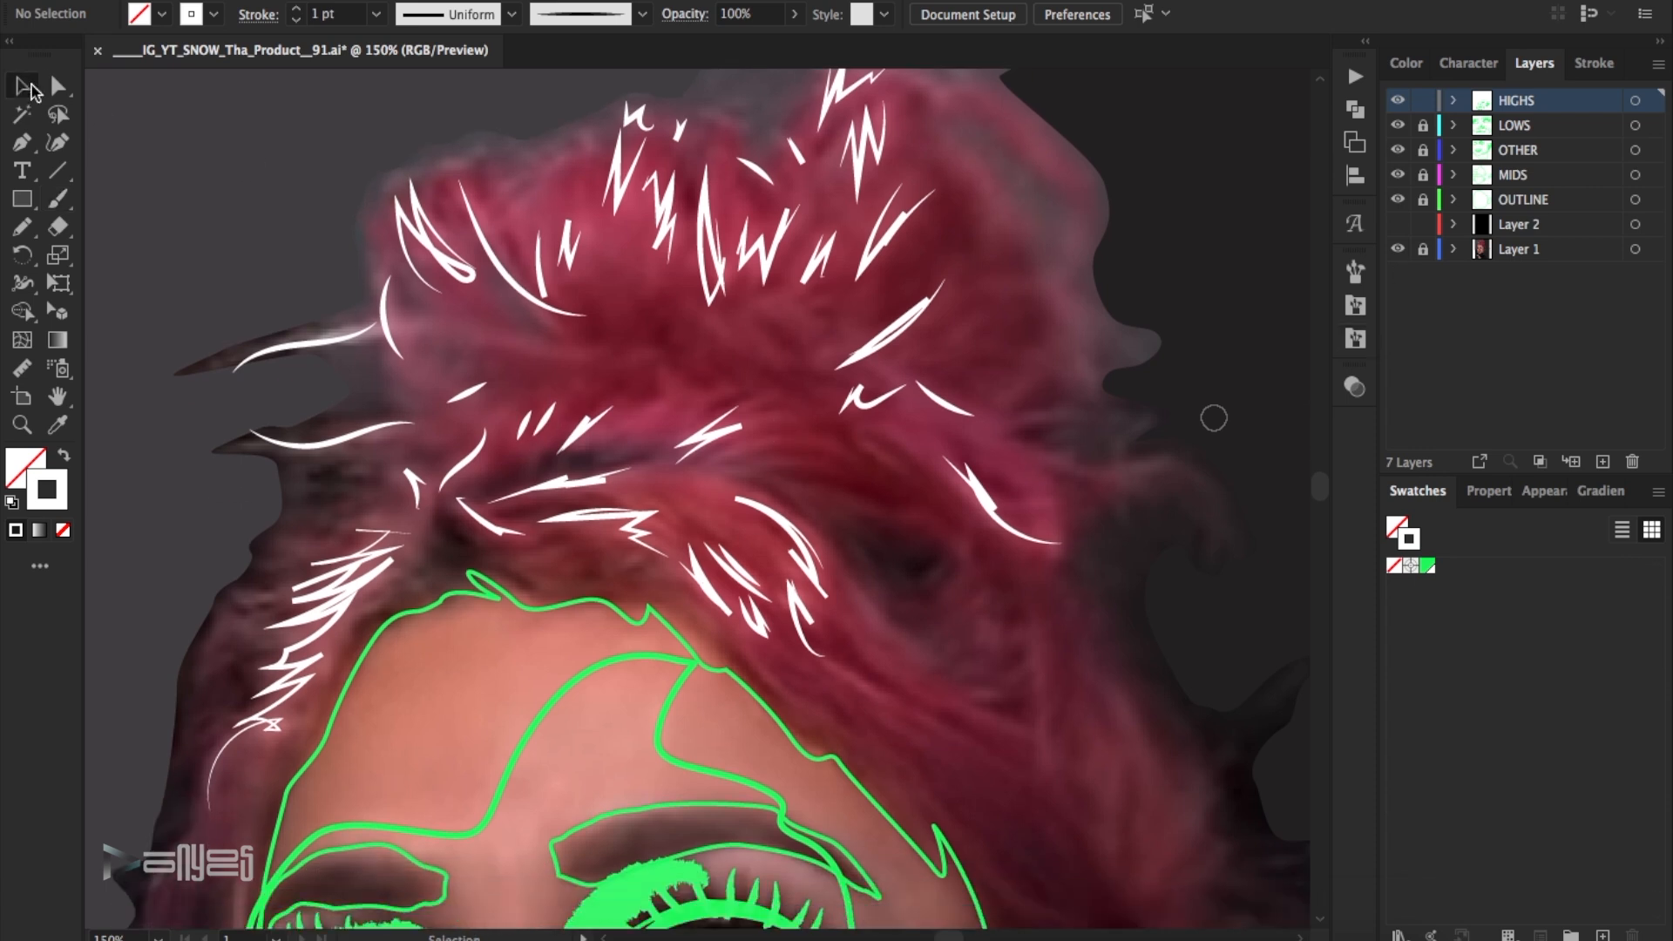
drag(965, 428, 1071, 412)
mouse_move(1029, 367)
mouse_down()
mouse_move(1001, 404)
mouse_move(1136, 469)
mouse_up()
drag(1027, 494, 1079, 533)
scroll(1083, 537, down, 3)
drag(912, 596, 837, 551)
mouse_move(1036, 515)
mouse_down()
mouse_move(1058, 636)
mouse_move(1121, 746)
mouse_up()
mouse_move(1116, 587)
mouse_down()
mouse_move(1161, 730)
mouse_move(1211, 735)
mouse_up()
drag(1016, 562, 968, 570)
drag(980, 509, 1004, 520)
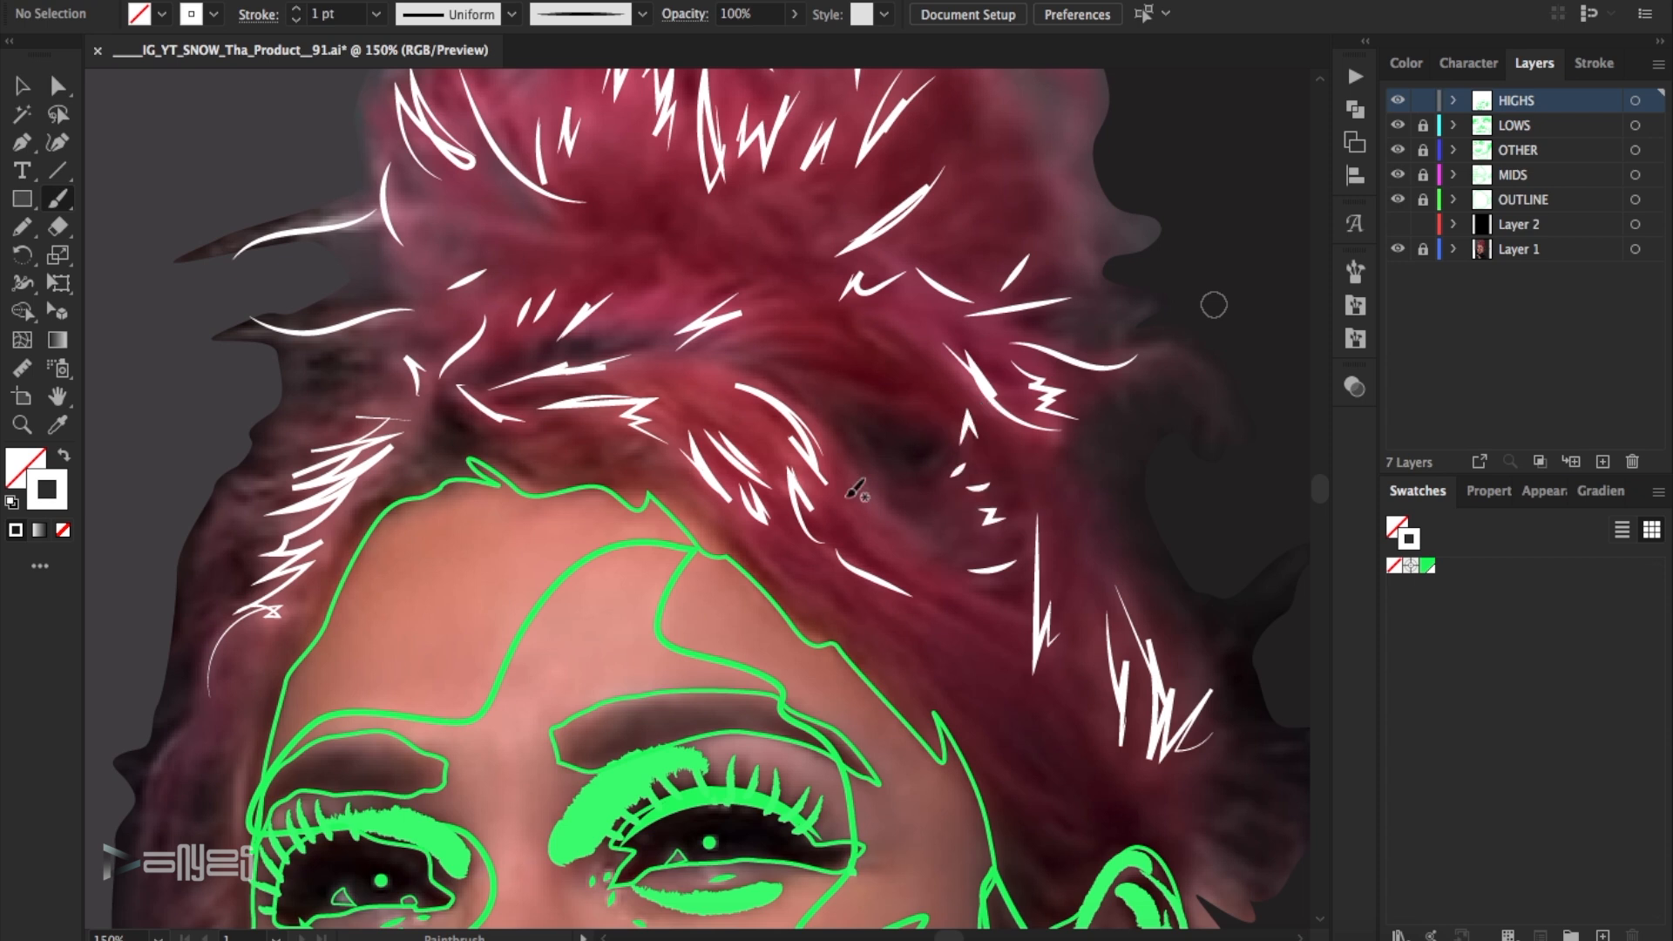
- Paint white highlight strokes just above the ear and on the hair beside the opposite temple
scroll(959, 625, down, 3)
drag(987, 624, 1082, 690)
drag(250, 630, 209, 808)
drag(171, 649, 144, 754)
- Select all the white hair highlights and set their stroke weight to 2 pt
click(18, 88)
key(ctrl+a)
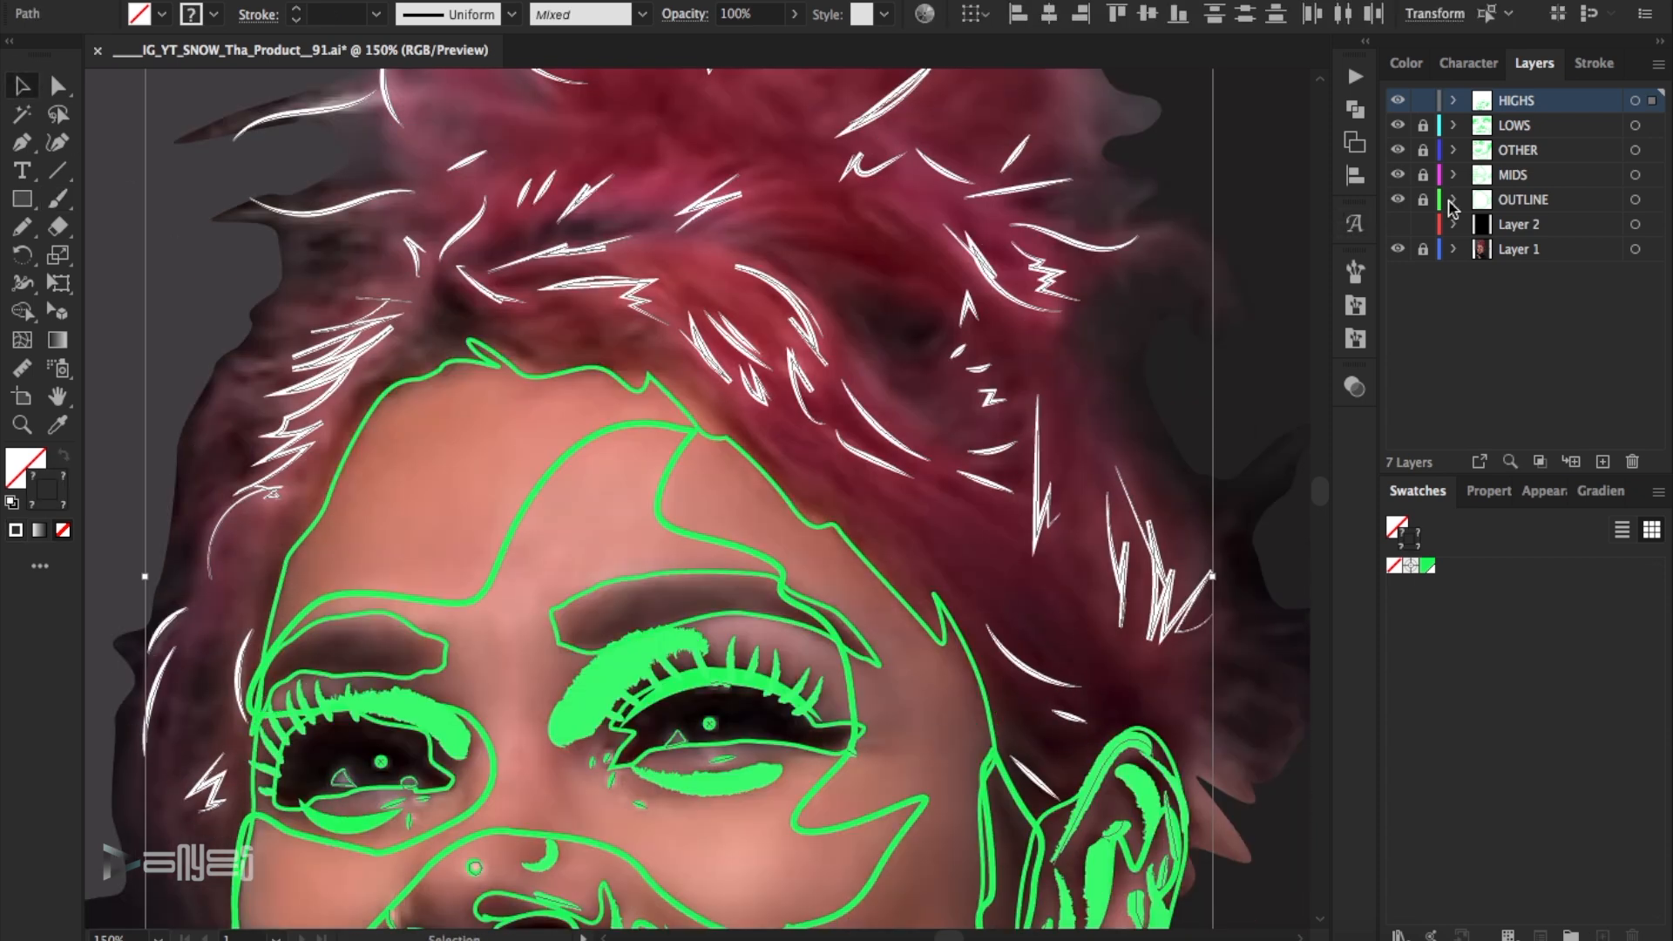
click(376, 17)
click(404, 134)
click(136, 154)
- Compare the HIGHS layer with the photo and reduce the highlights in the swept hair above the forehead to 1 pt
scroll(615, 302, up, 5)
click(1398, 101)
click(1398, 101)
drag(630, 698, 705, 593)
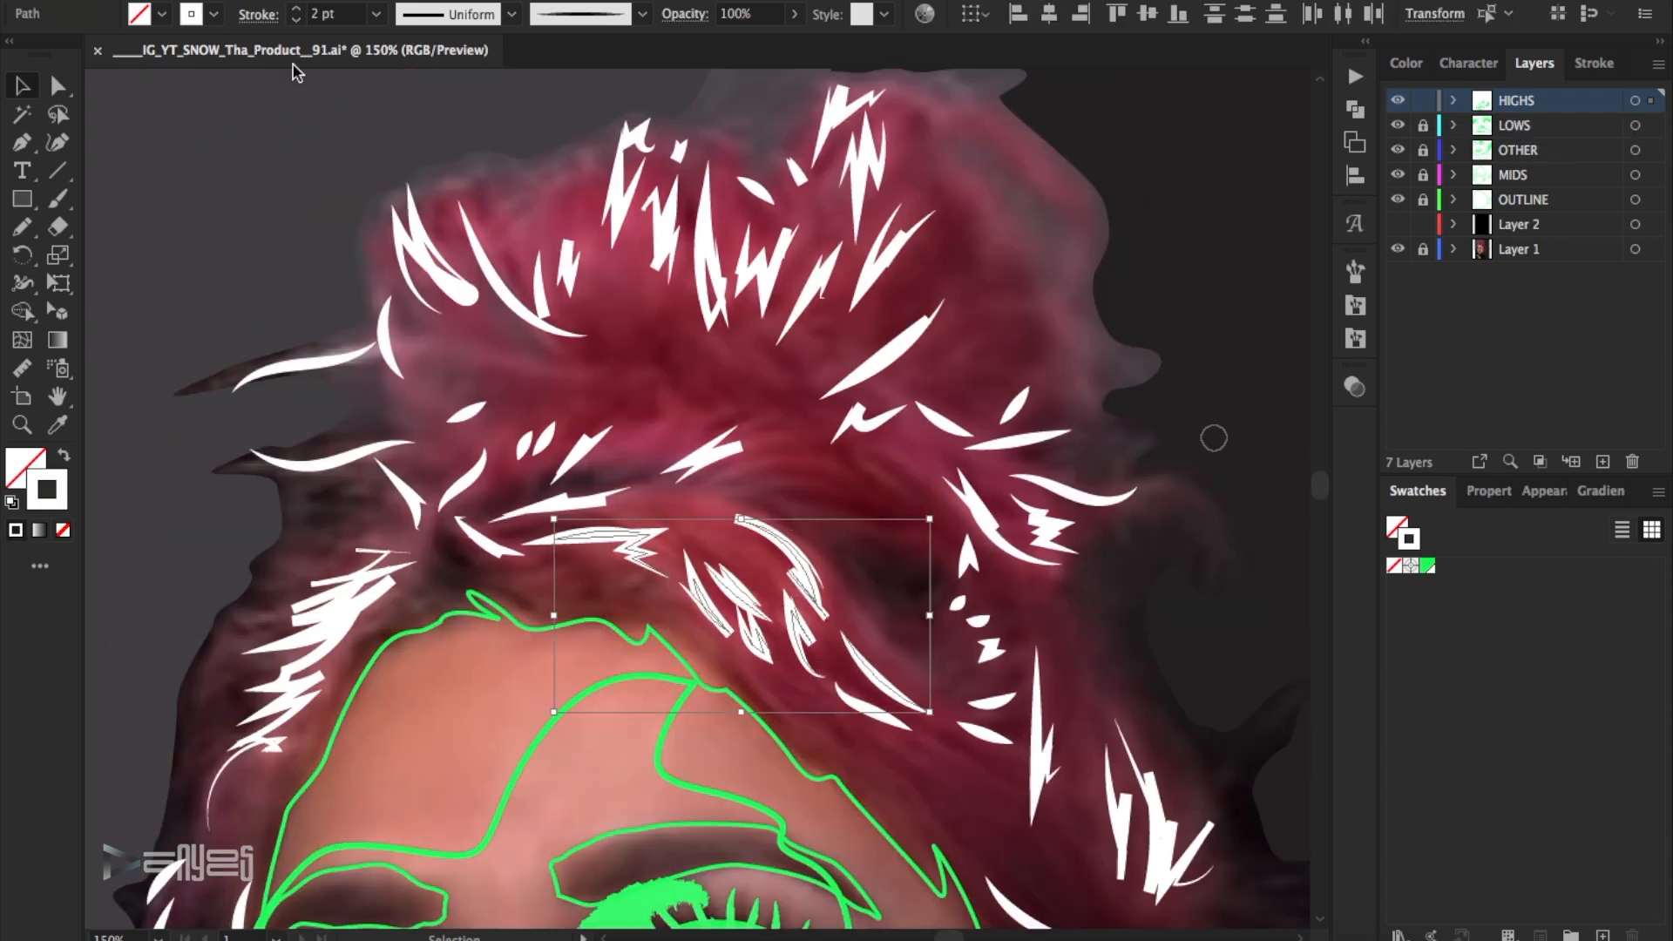
click(296, 20)
scroll(933, 364, down, 1)
click(1199, 342)
- Reduce the small highlights beside the dark hollow in the hair to a 1 pt stroke
scroll(1199, 342, down, 4)
click(1398, 101)
click(1398, 101)
drag(938, 318, 1024, 531)
click(296, 20)
click(1132, 326)
- Reduce the three highlight strokes just above the ear to 1 pt
scroll(1132, 326, down, 2)
click(1399, 101)
click(1398, 101)
drag(1099, 544, 980, 701)
click(296, 21)
click(1254, 334)
click(1131, 630)
key(super+z)
drag(977, 520, 1082, 686)
click(296, 20)
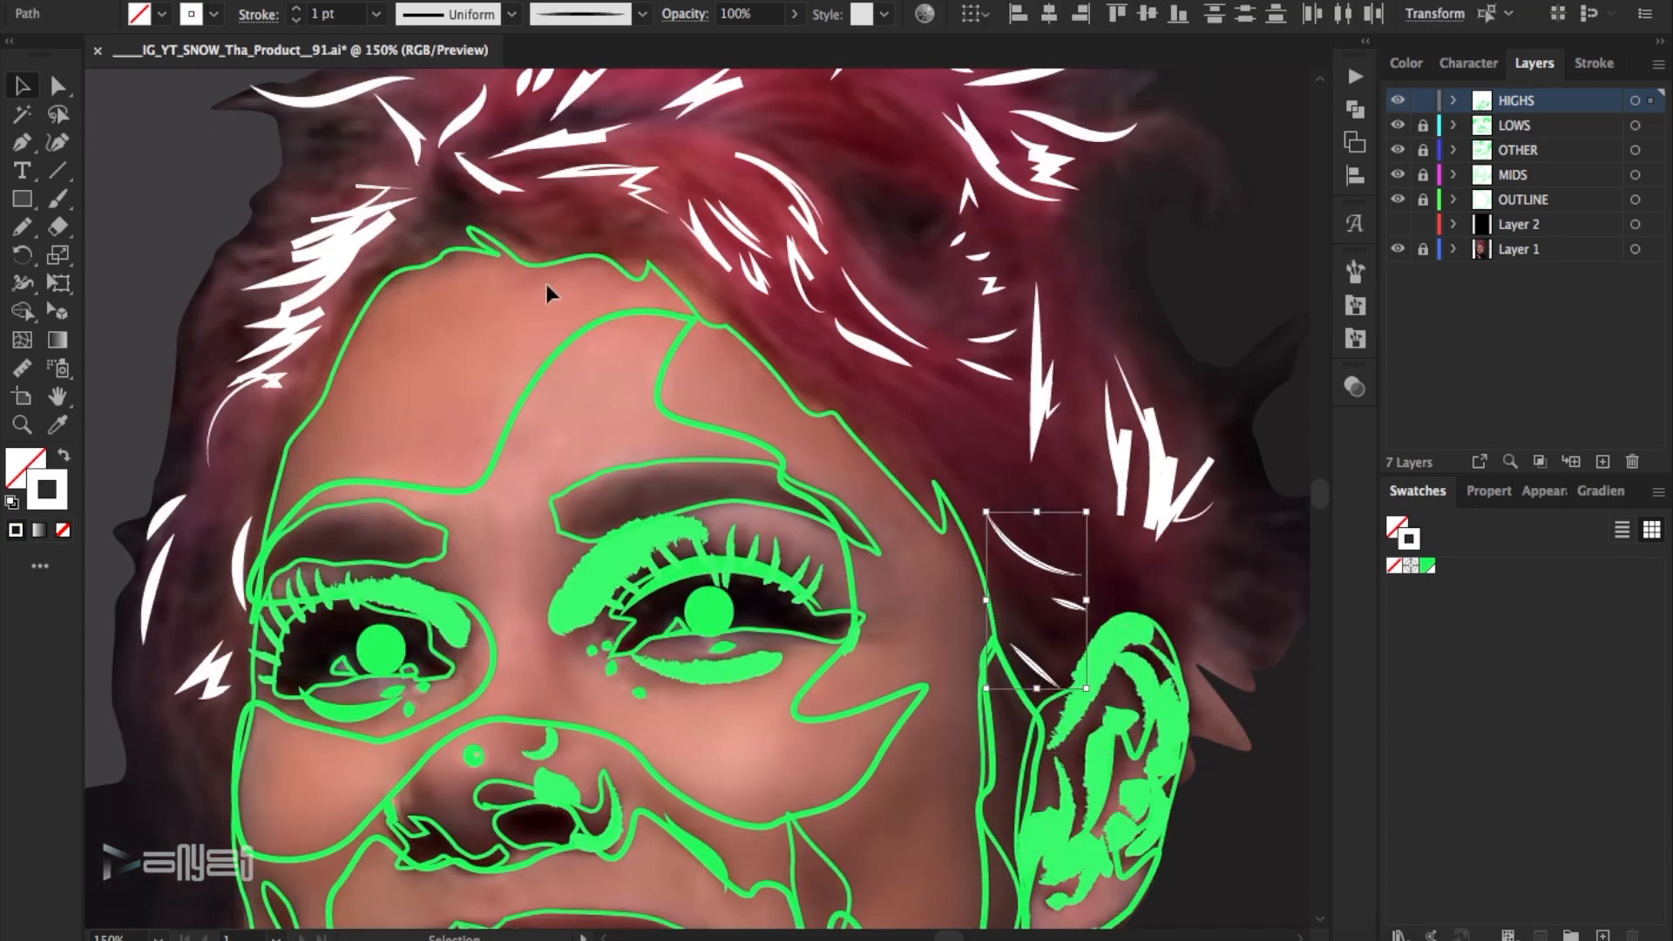
- Reduce the curved highlights on the hair beside the temple opposite the visible ear to 1 pt
click(1398, 101)
click(1398, 101)
drag(220, 513, 150, 568)
shift+click(240, 546)
click(296, 21)
- Check the HIGHS layer against the photo and reduce the looping highlight at the bun's outer edge to 1 pt
scroll(646, 496, up, 2)
scroll(645, 495, up, 2)
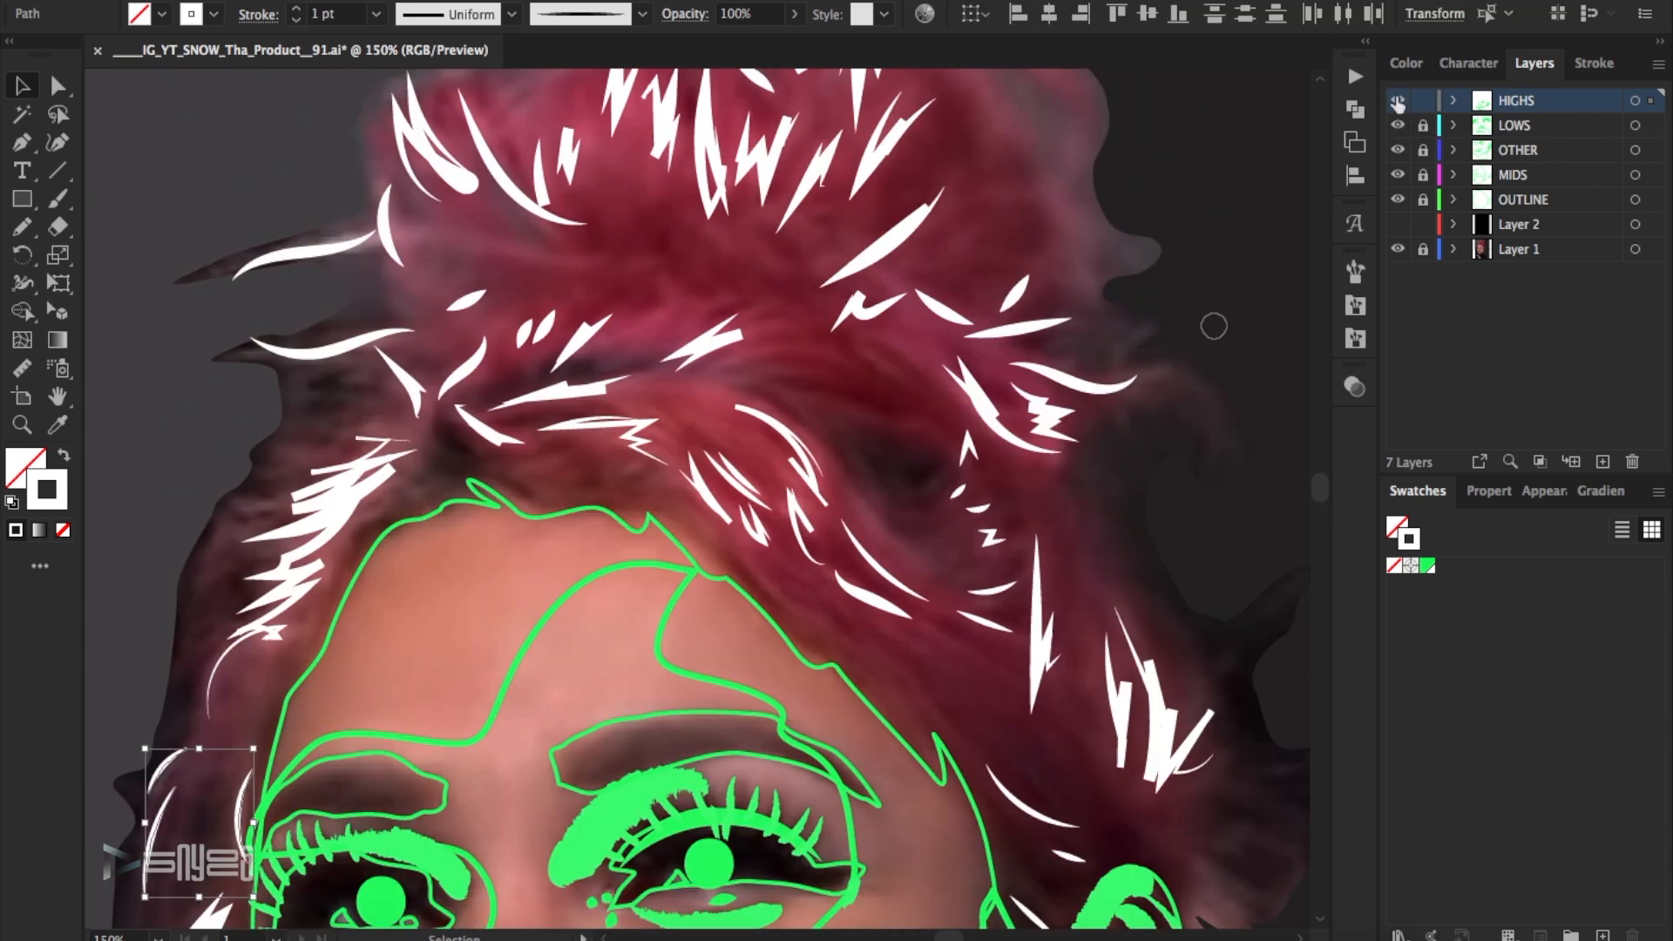
click(1398, 101)
click(1398, 101)
scroll(325, 196, up, 1)
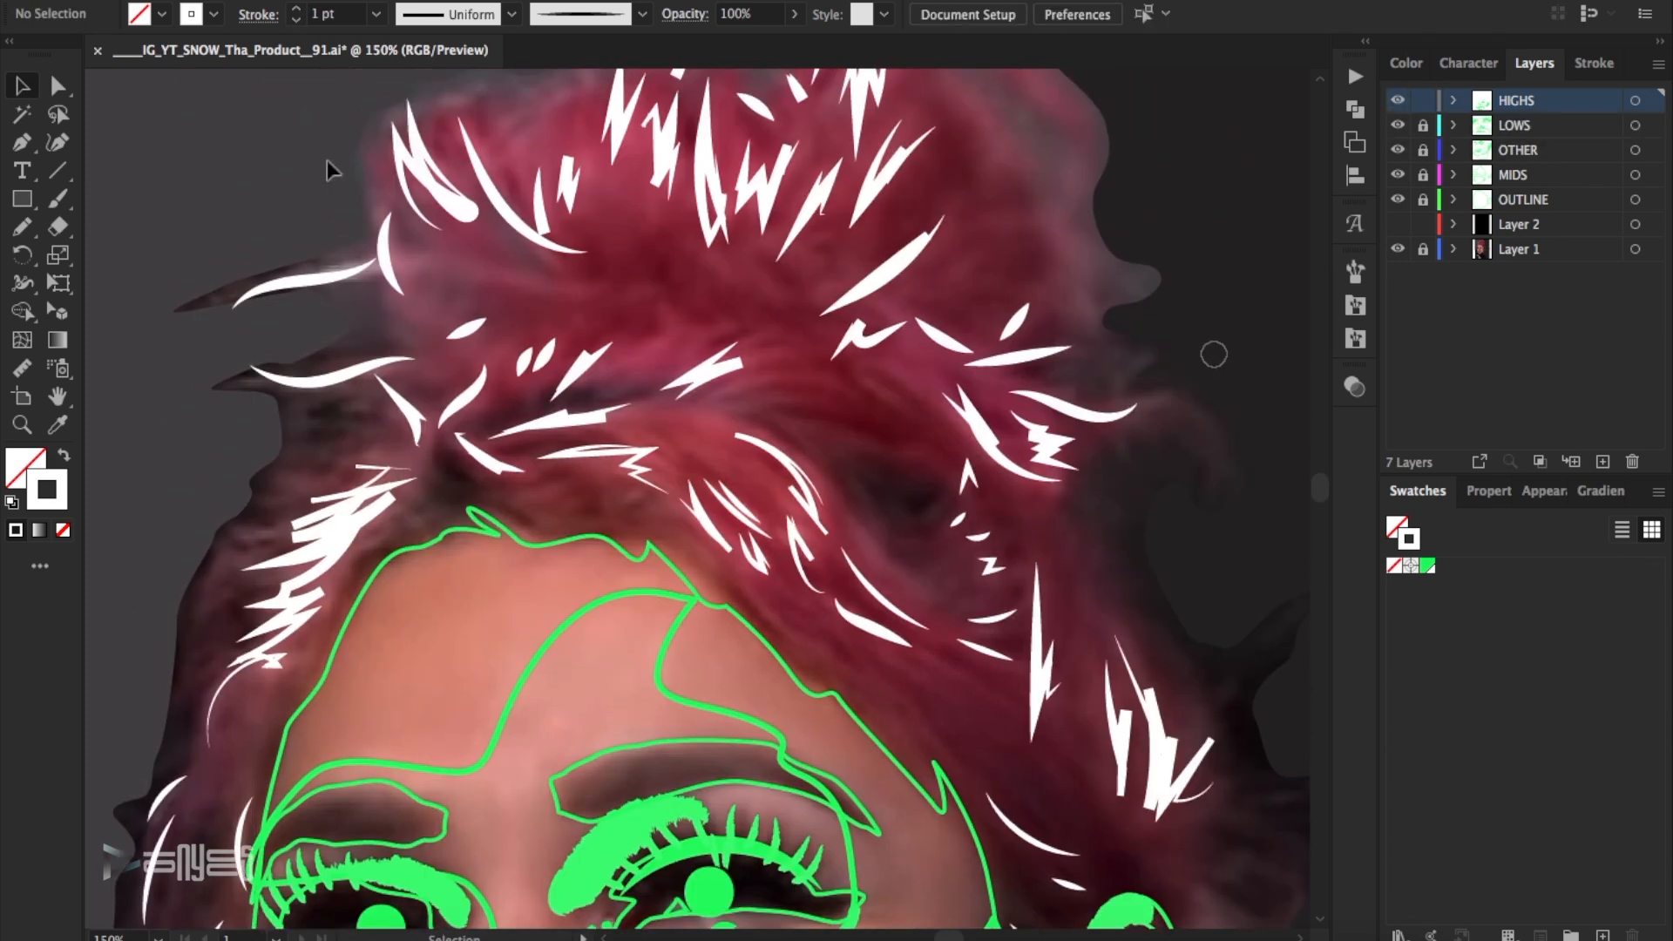
drag(430, 260, 430, 261)
click(297, 20)
- Reduce the zigzag highlights in the middle of the hair bun to 1 pt
scroll(784, 174, up, 3)
click(1398, 101)
click(1398, 101)
drag(718, 201, 666, 222)
click(297, 20)
- Reduce the slanted zigzag highlight on the bun and the one at its upper tip to 1 pt
click(1398, 101)
click(1398, 101)
click(898, 250)
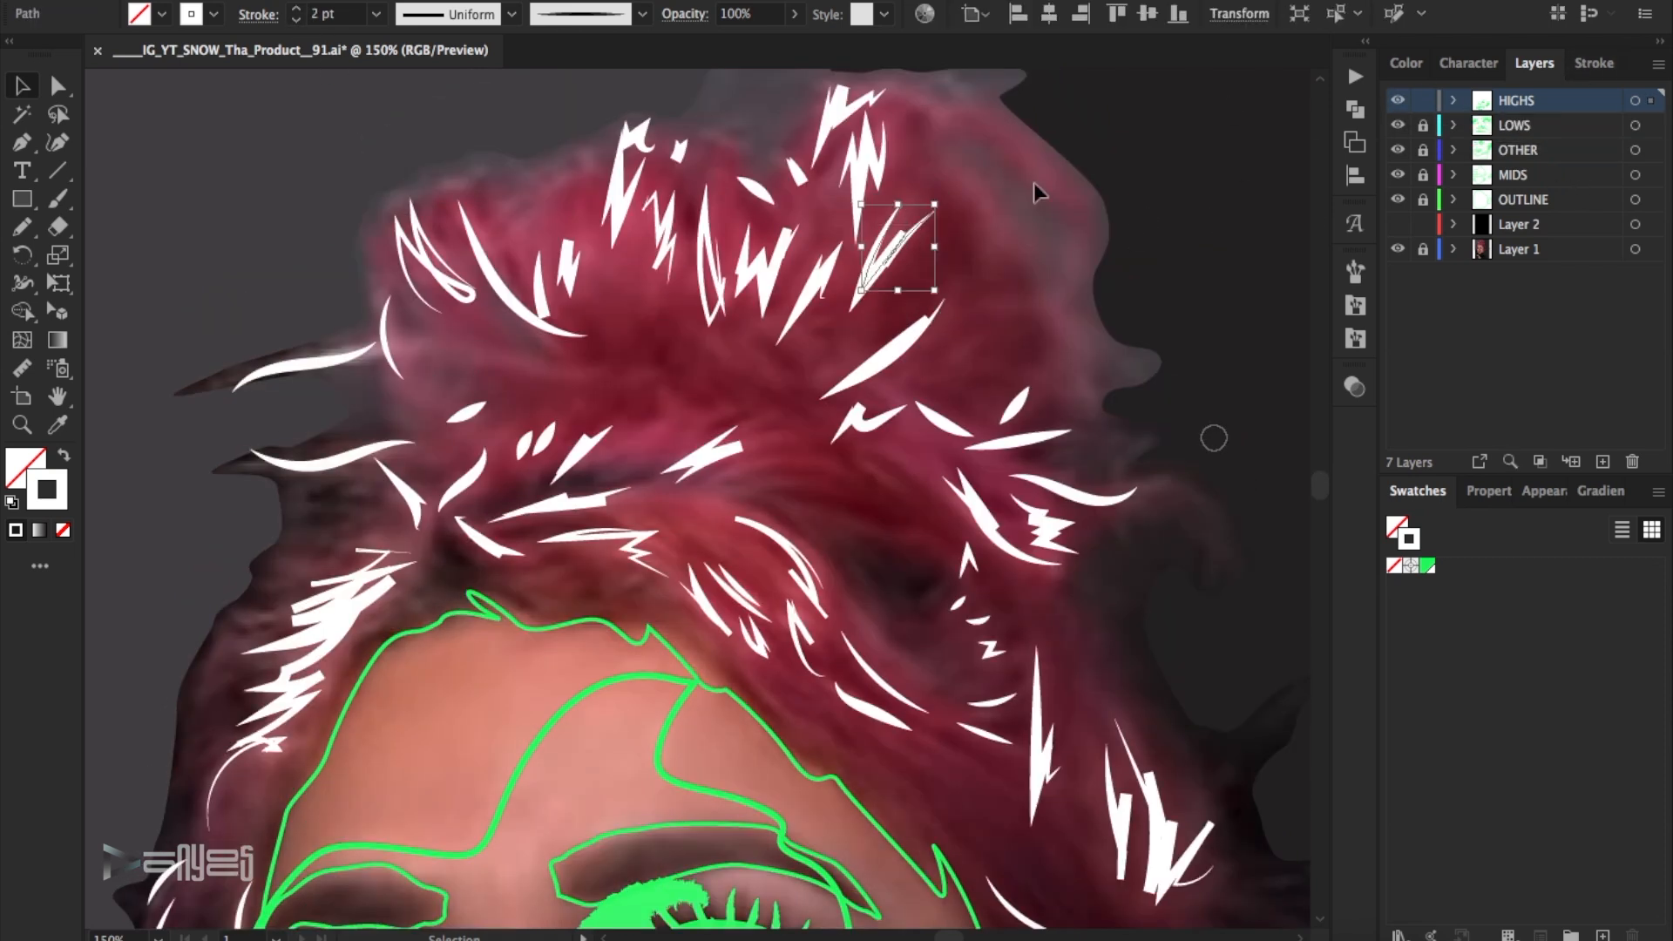
click(296, 20)
click(1071, 231)
scroll(1071, 232, up, 2)
click(1398, 101)
- Reduce the three narrow highlights beside the bun's base, above the dark hollow, to 1 pt
click(1397, 101)
click(838, 150)
click(296, 20)
scroll(950, 225, down, 3)
click(1397, 101)
click(1397, 101)
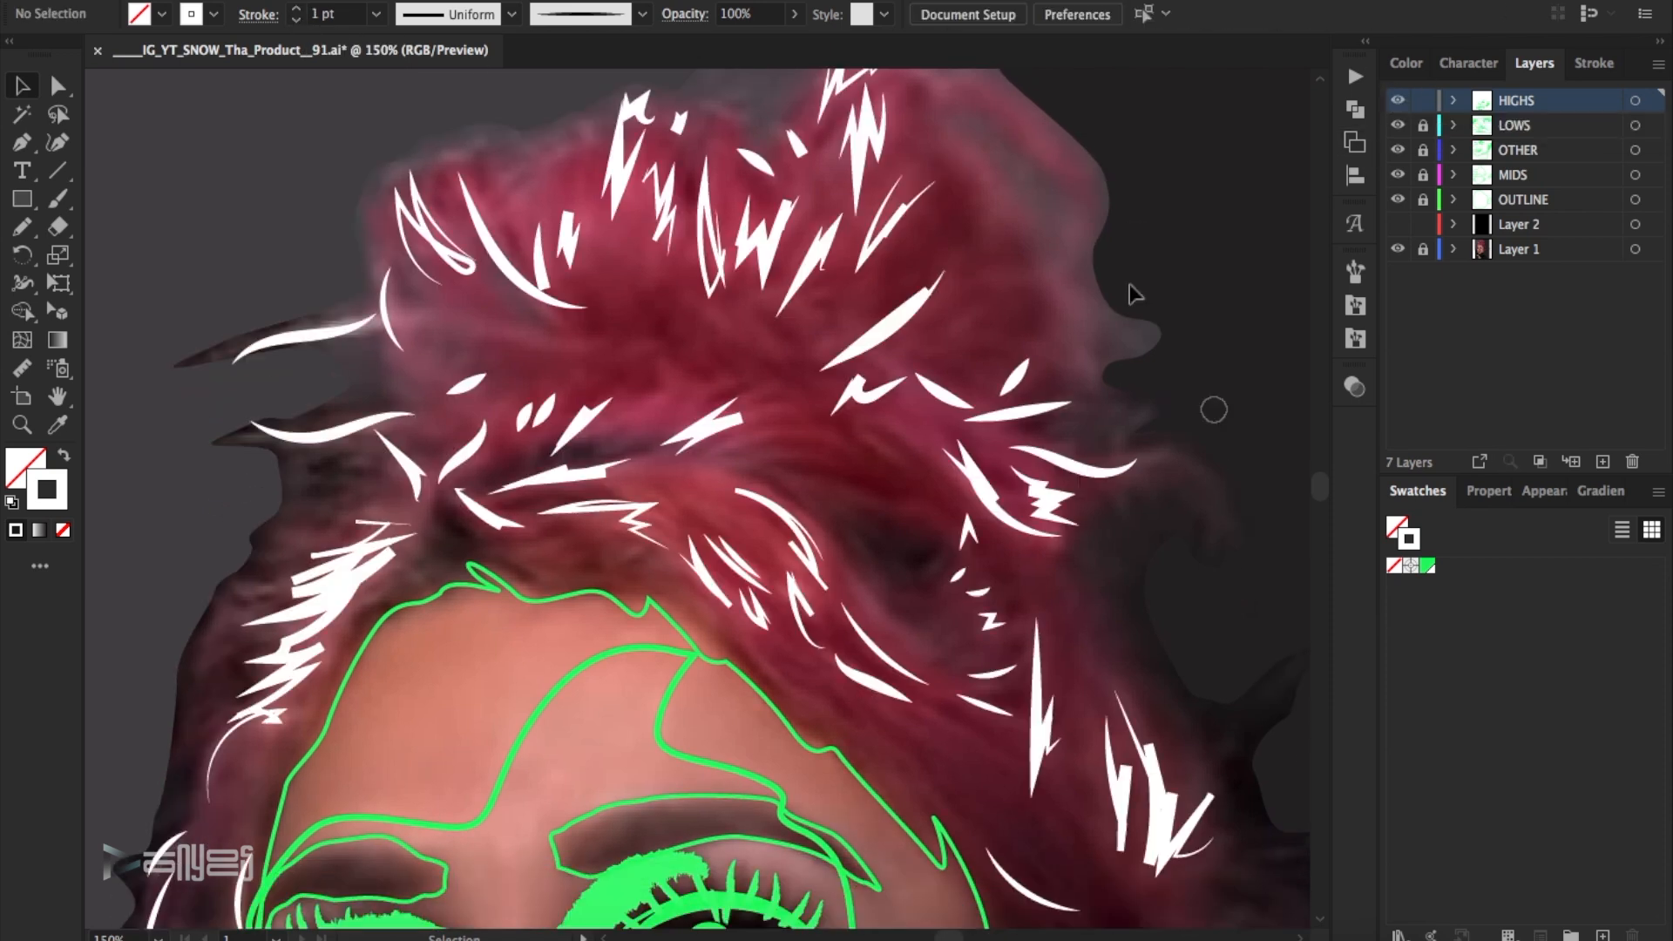
drag(1132, 293, 1002, 436)
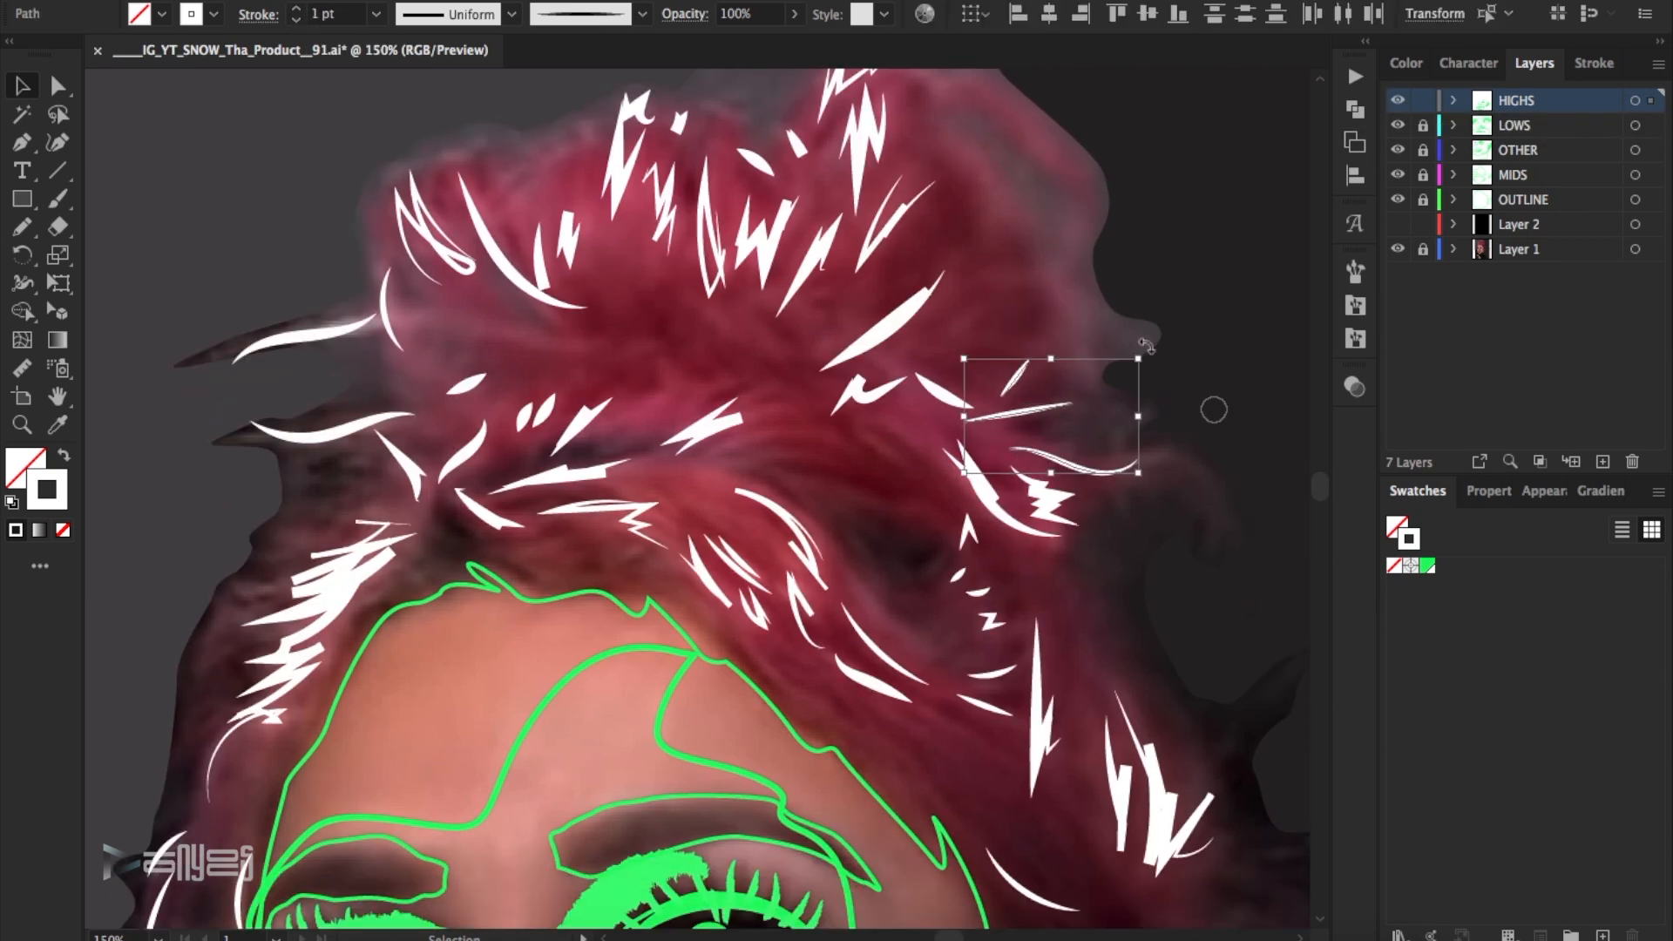
scroll(1213, 299, down, 5)
click(1212, 300)
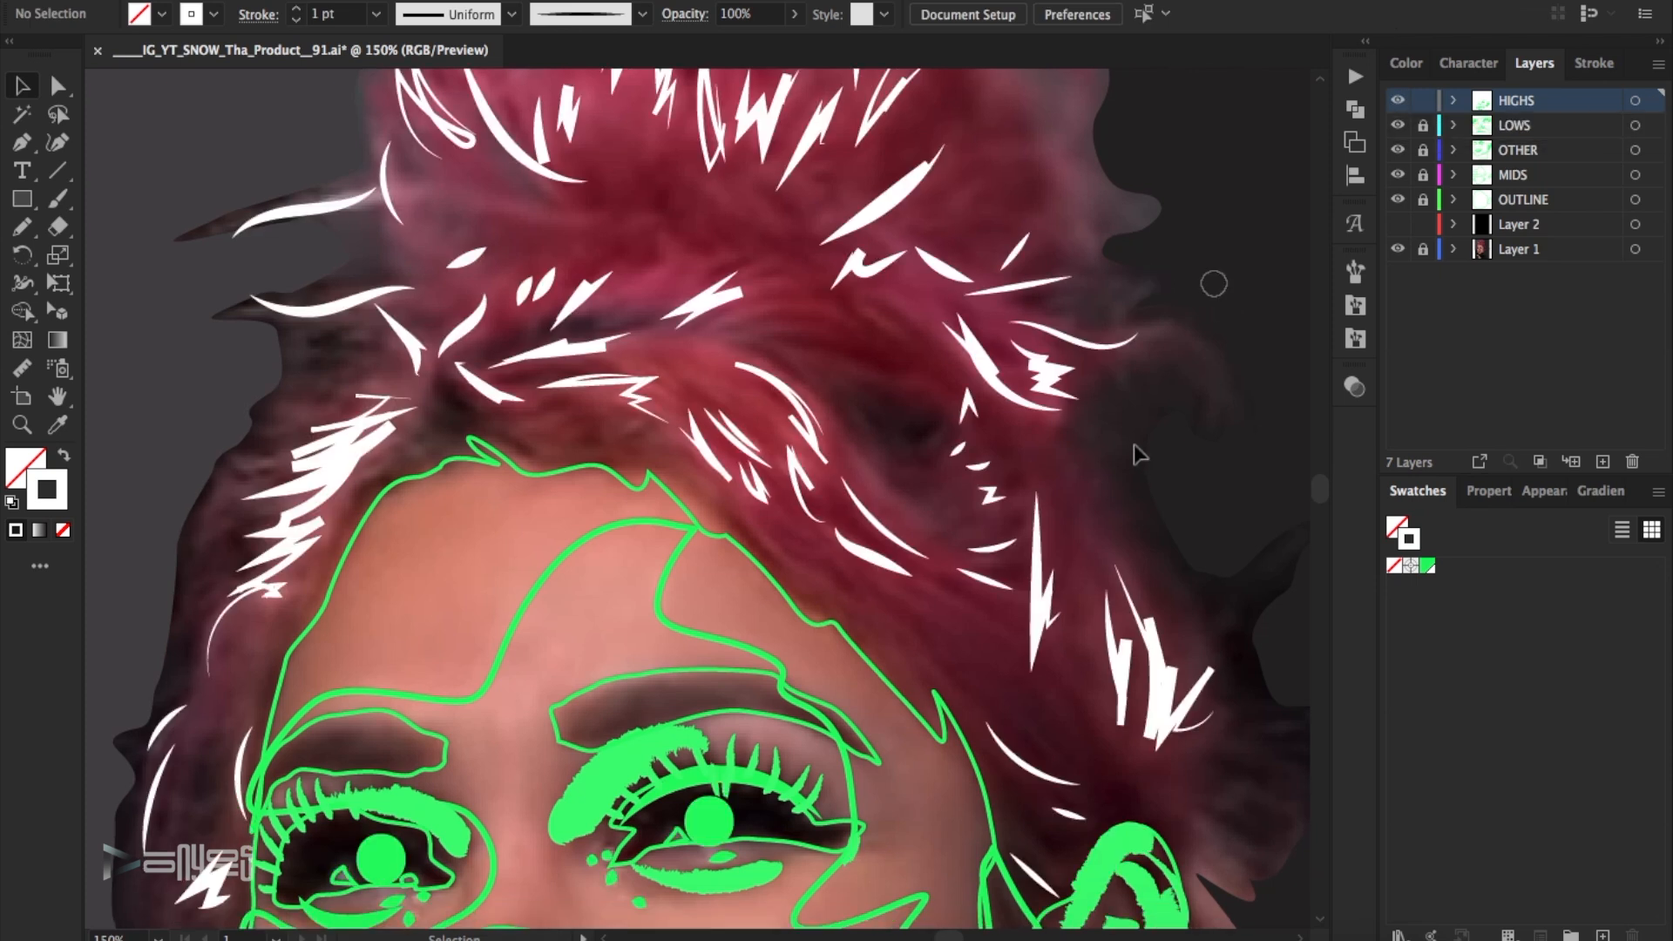
- Lock the HIGHS layer, unlock the MIDS layer and make it active for painting
scroll(1316, 297, down, 5)
click(1040, 197)
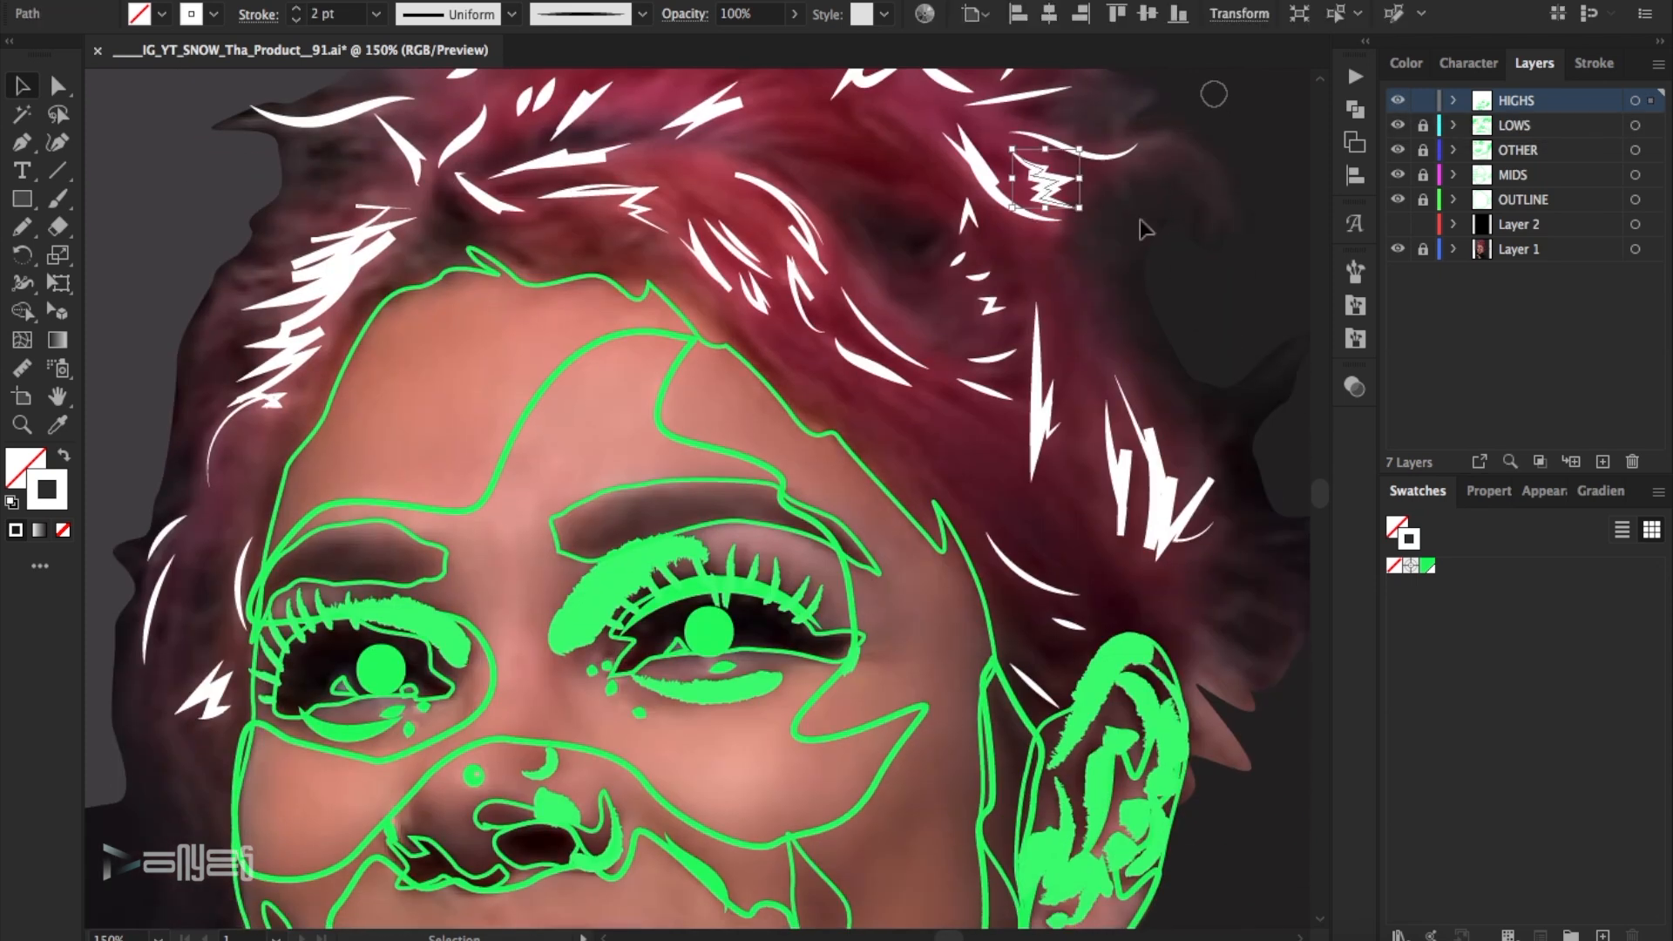
click(1422, 100)
scroll(1289, 218, up, 10)
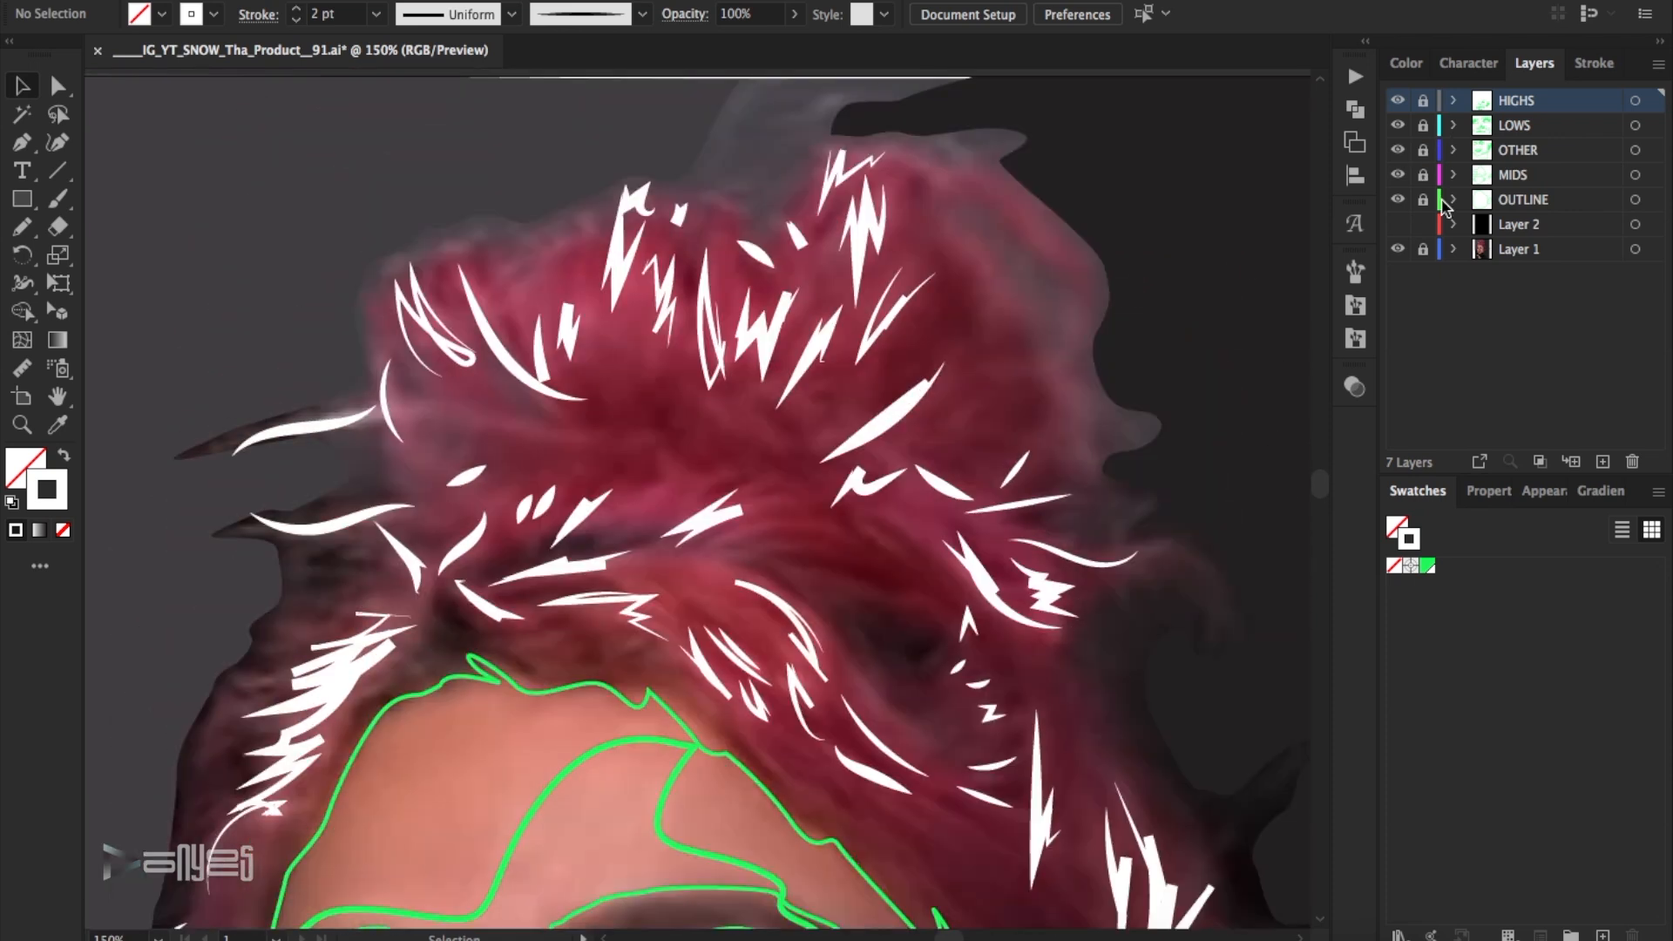
click(1459, 177)
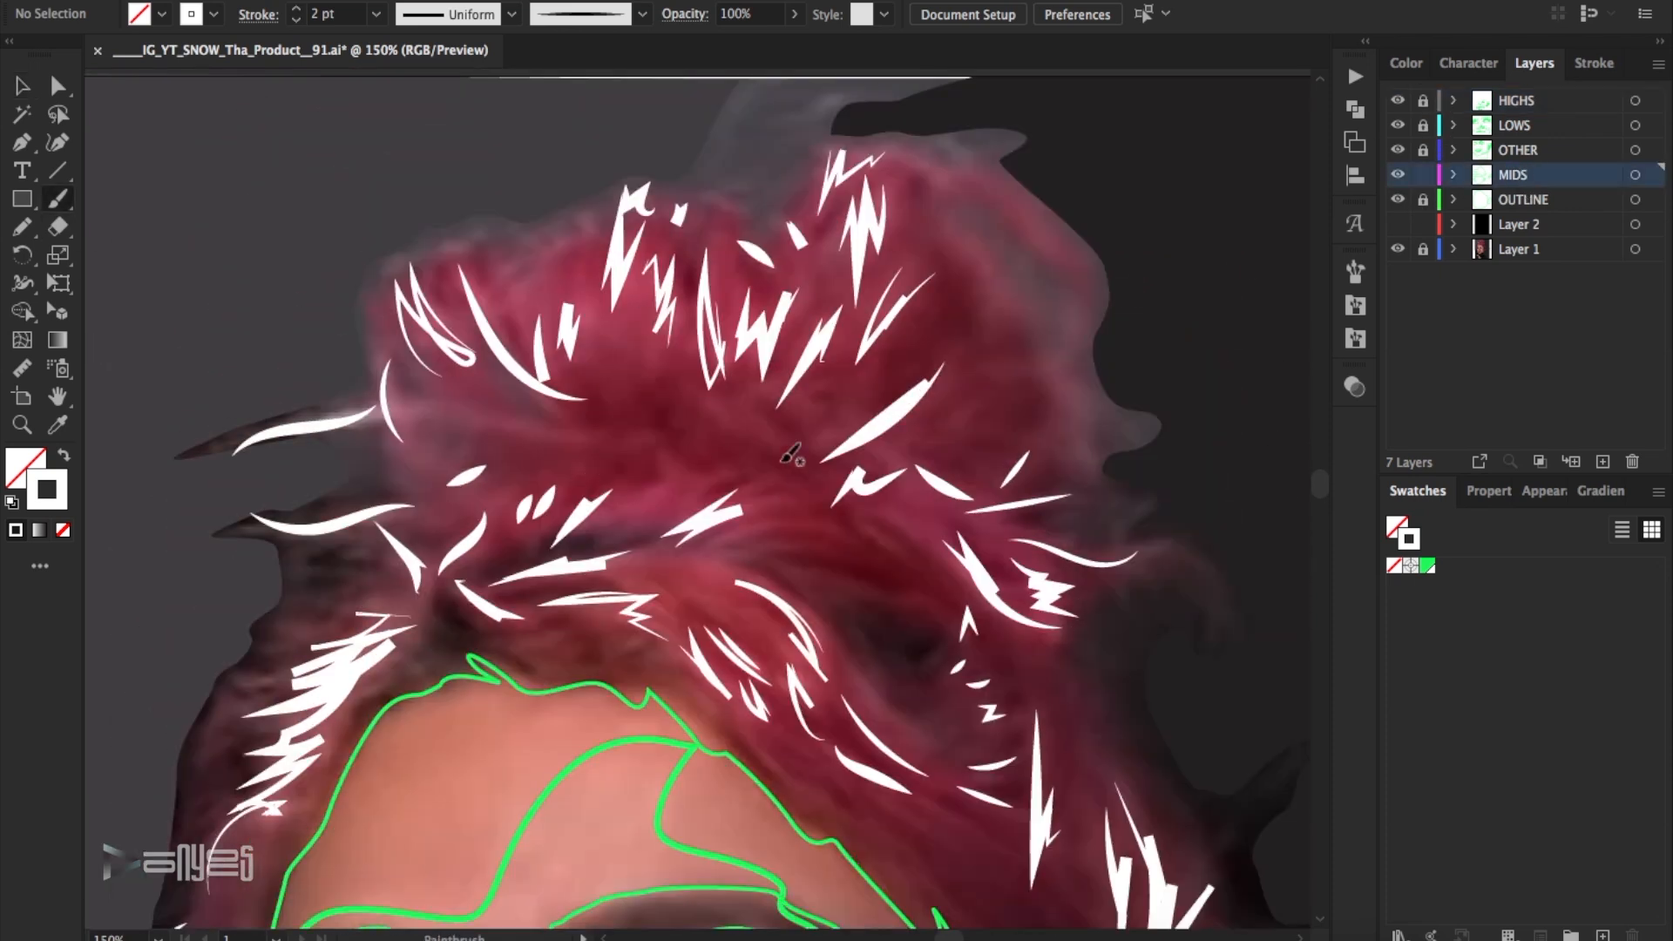
- Paint white 2 pt midtone strokes on the MIDS layer across the bun, its base and the hair beside the forehead
mouse_move(707, 476)
mouse_down()
mouse_move(665, 485)
mouse_move(615, 551)
mouse_up()
drag(575, 437, 375, 411)
mouse_move(564, 479)
mouse_down()
mouse_move(545, 493)
mouse_move(478, 456)
mouse_up()
mouse_move(326, 621)
mouse_down()
mouse_move(227, 700)
mouse_move(289, 715)
mouse_up()
mouse_move(941, 562)
mouse_down()
mouse_move(806, 469)
mouse_move(910, 547)
mouse_up()
drag(821, 501, 843, 557)
drag(705, 521, 810, 489)
drag(566, 248, 483, 314)
drag(562, 266, 597, 405)
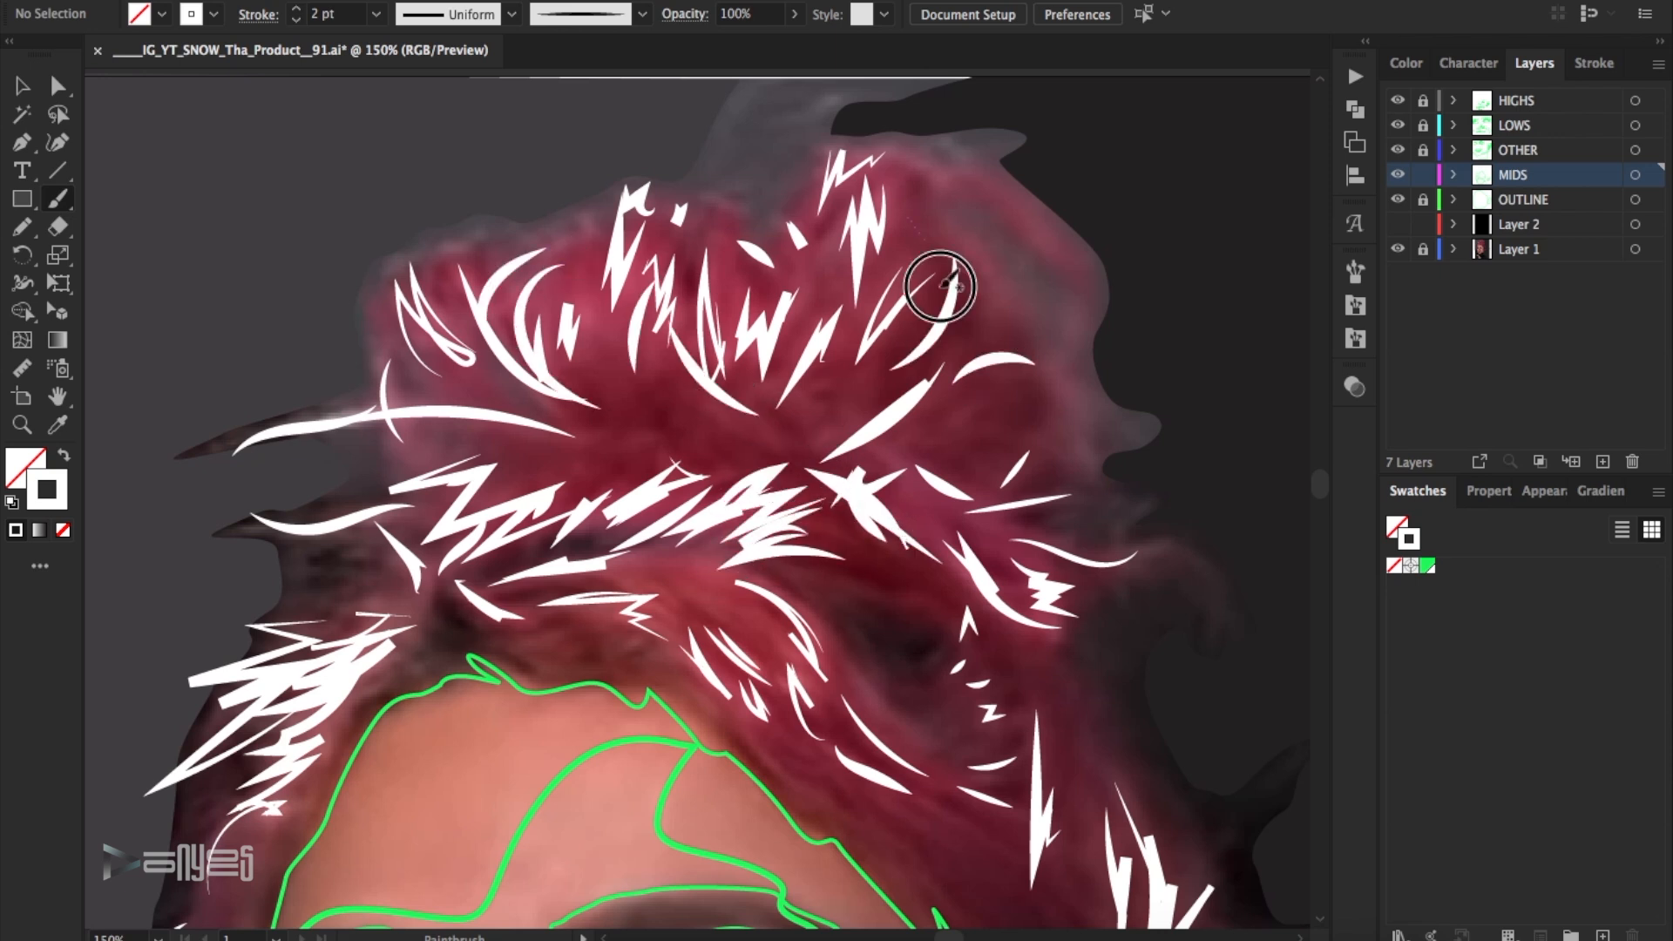
- Paint long curved midtone strokes along the bun's outer contour and the loose strand beneath it
drag(985, 209, 1088, 441)
drag(893, 164, 1124, 505)
drag(1080, 577, 1224, 634)
- Paint midtone strokes through the swept hair beside the forehead and below the loose strand
scroll(1213, 514, down, 4)
drag(1060, 437, 1034, 538)
drag(931, 546, 723, 384)
mouse_move(764, 457)
mouse_down()
mouse_move(690, 369)
mouse_move(794, 462)
mouse_up()
drag(674, 476, 816, 618)
drag(1002, 648, 862, 577)
drag(839, 596, 1003, 647)
- Paint short midtone strokes in the hair above the ear and along the hairline
scroll(1051, 581, down, 2)
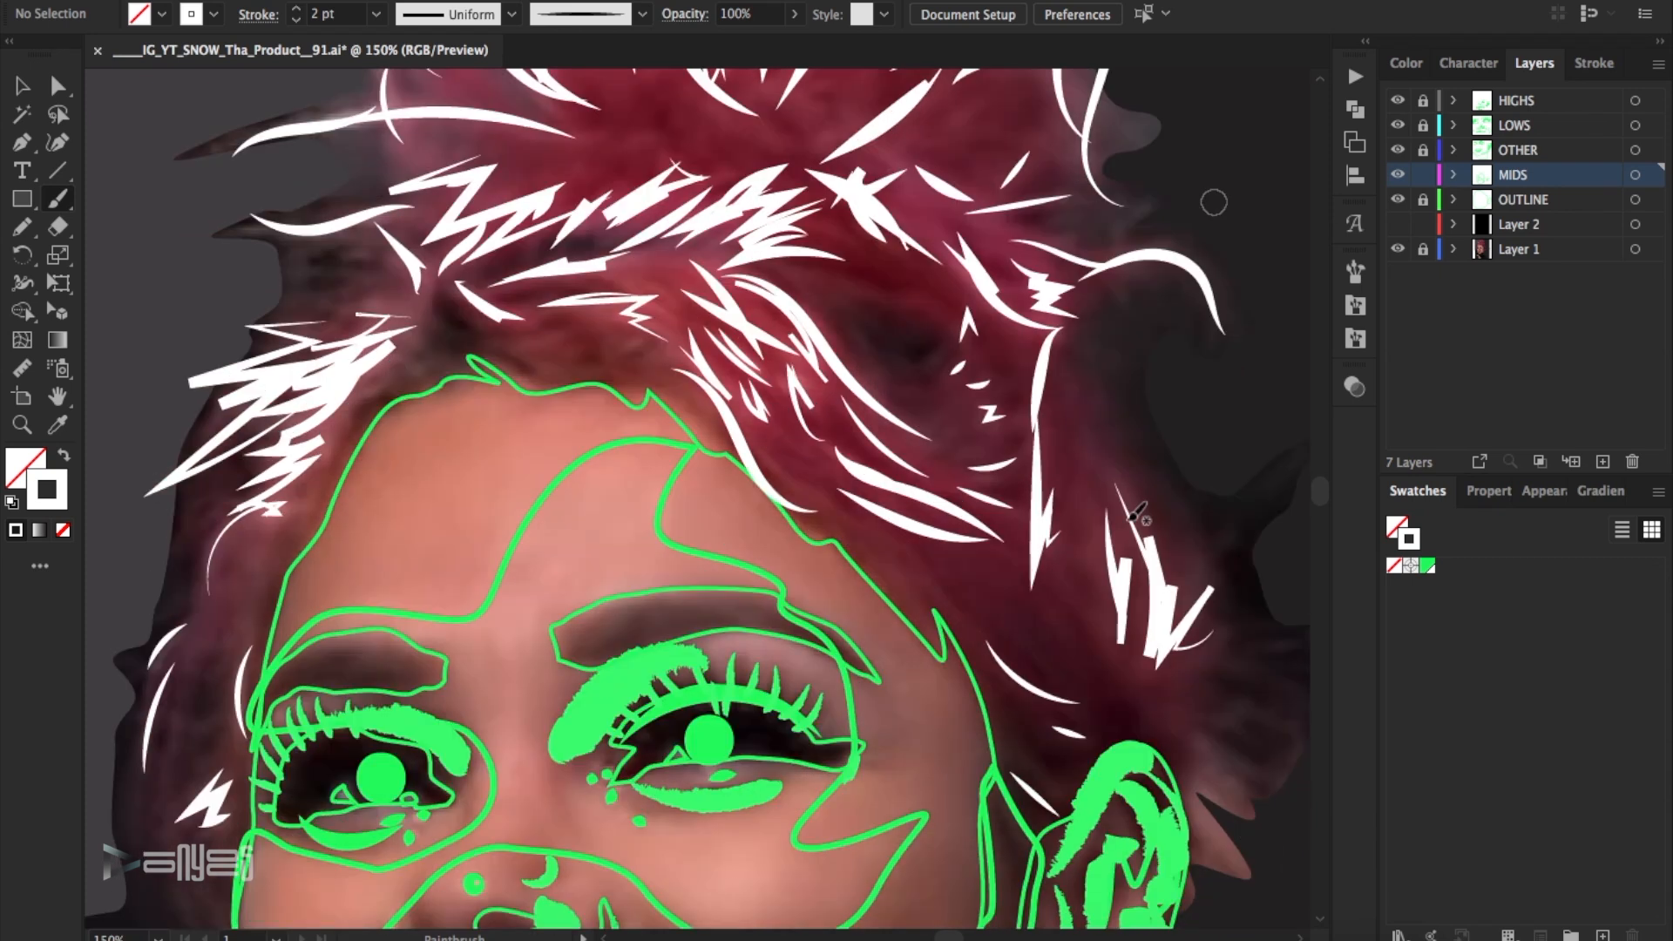
drag(1124, 562, 1125, 563)
scroll(1089, 541, down, 3)
drag(822, 351, 813, 323)
drag(856, 382, 771, 319)
- Paint long midtone strokes down the hair beside the face, opposite the visible ear
scroll(771, 349, down, 2)
mouse_move(247, 410)
mouse_down()
mouse_move(144, 505)
mouse_move(202, 783)
mouse_up()
drag(185, 484, 133, 799)
drag(195, 495, 221, 732)
- Paint midtone strokes in the hair directly above the forehead's hairline
scroll(732, 515, up, 8)
drag(607, 438, 721, 424)
drag(485, 510, 577, 473)
drag(609, 519, 686, 504)
drag(643, 473, 570, 494)
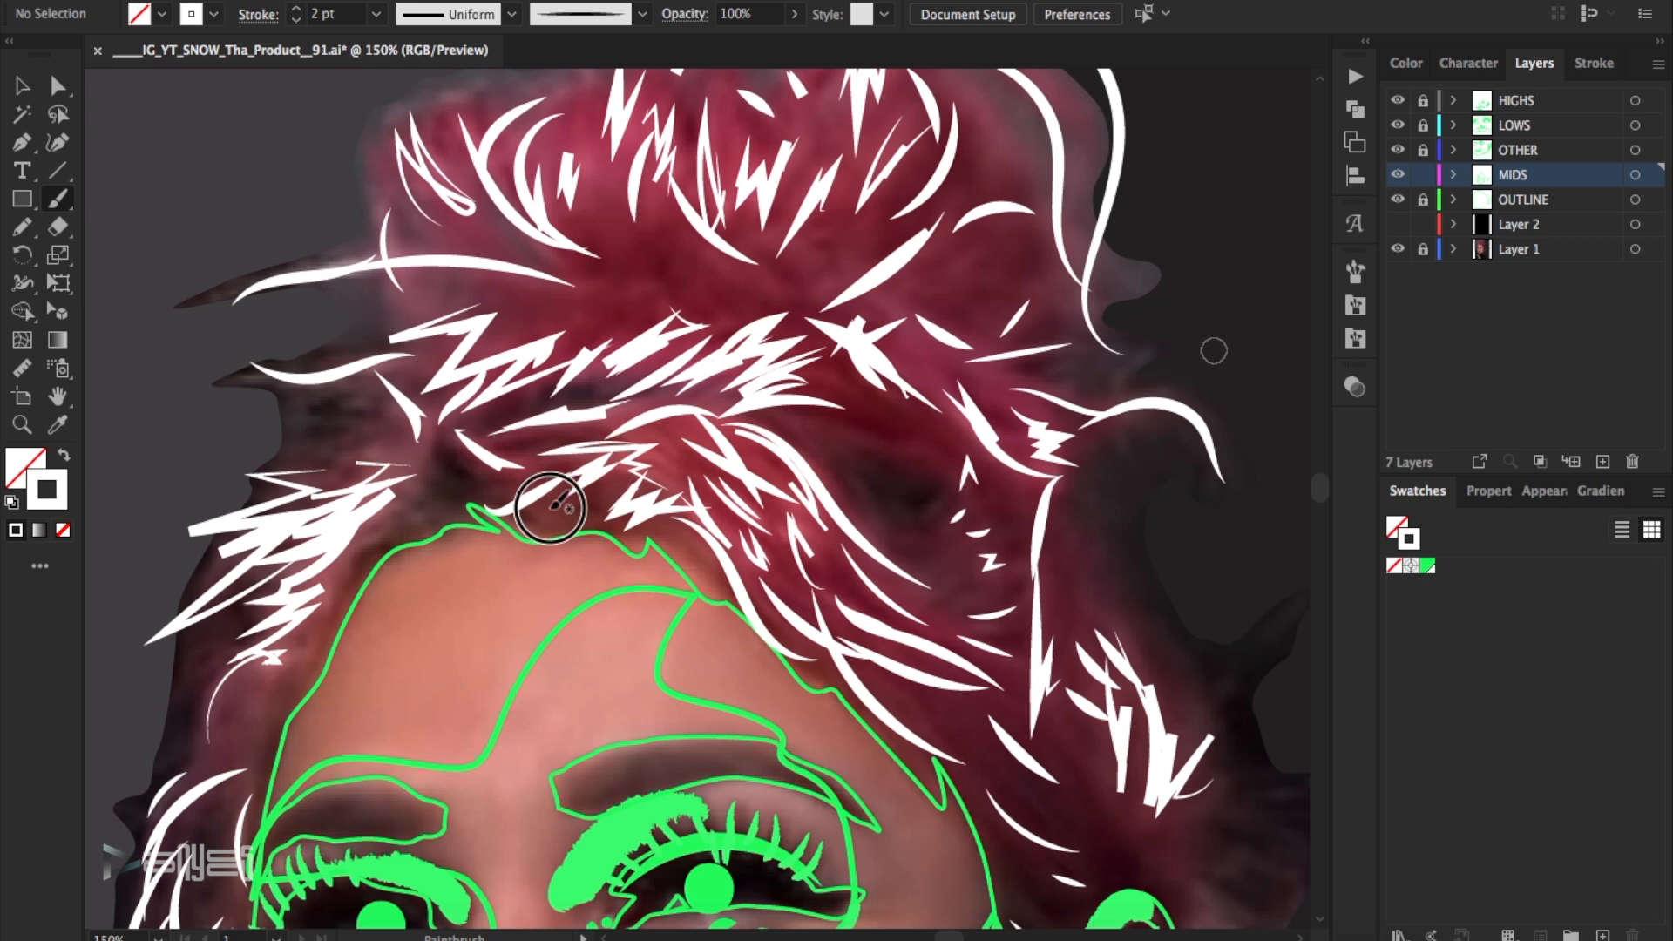
- Paint additional midtone strokes across the hair bun and hide the HIGHS layer to check them
drag(557, 283, 558, 284)
scroll(560, 283, up, 3)
drag(598, 189, 610, 321)
drag(457, 180, 483, 281)
drag(714, 168, 713, 247)
drag(951, 205, 994, 284)
click(1398, 101)
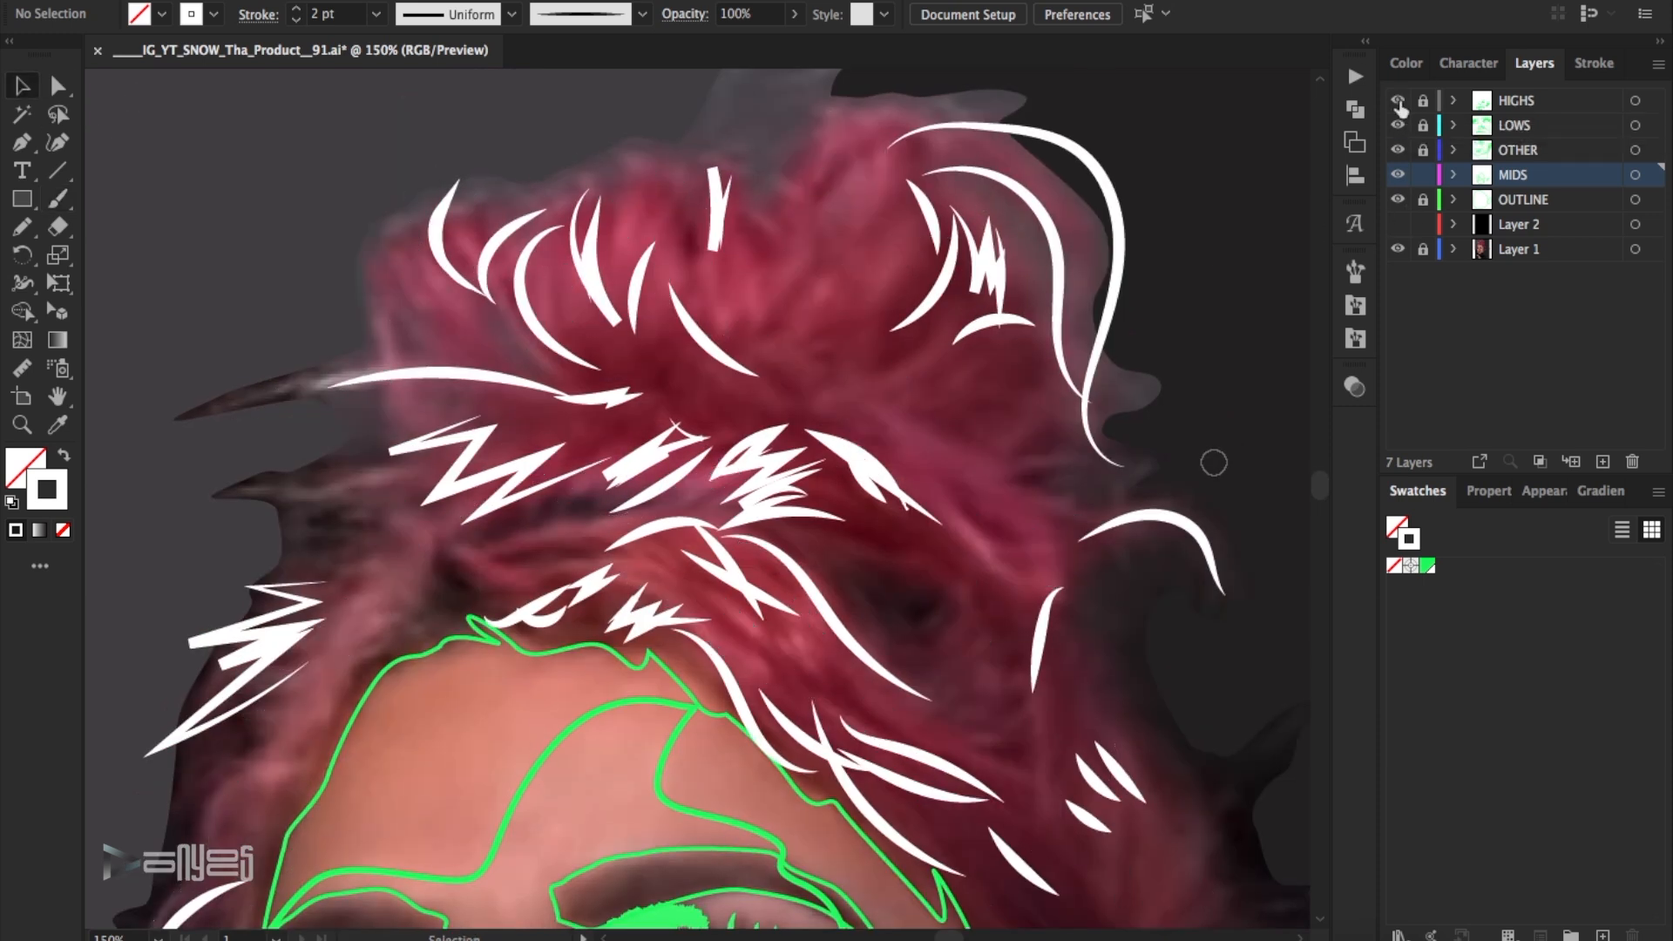
- Toggle the MIDS layer to compare it with the photo and thin the jagged midtone strokes above the forehead to 1 pt
click(1397, 174)
click(1397, 174)
click(1398, 174)
click(1397, 176)
click(747, 589)
click(297, 20)
click(1219, 218)
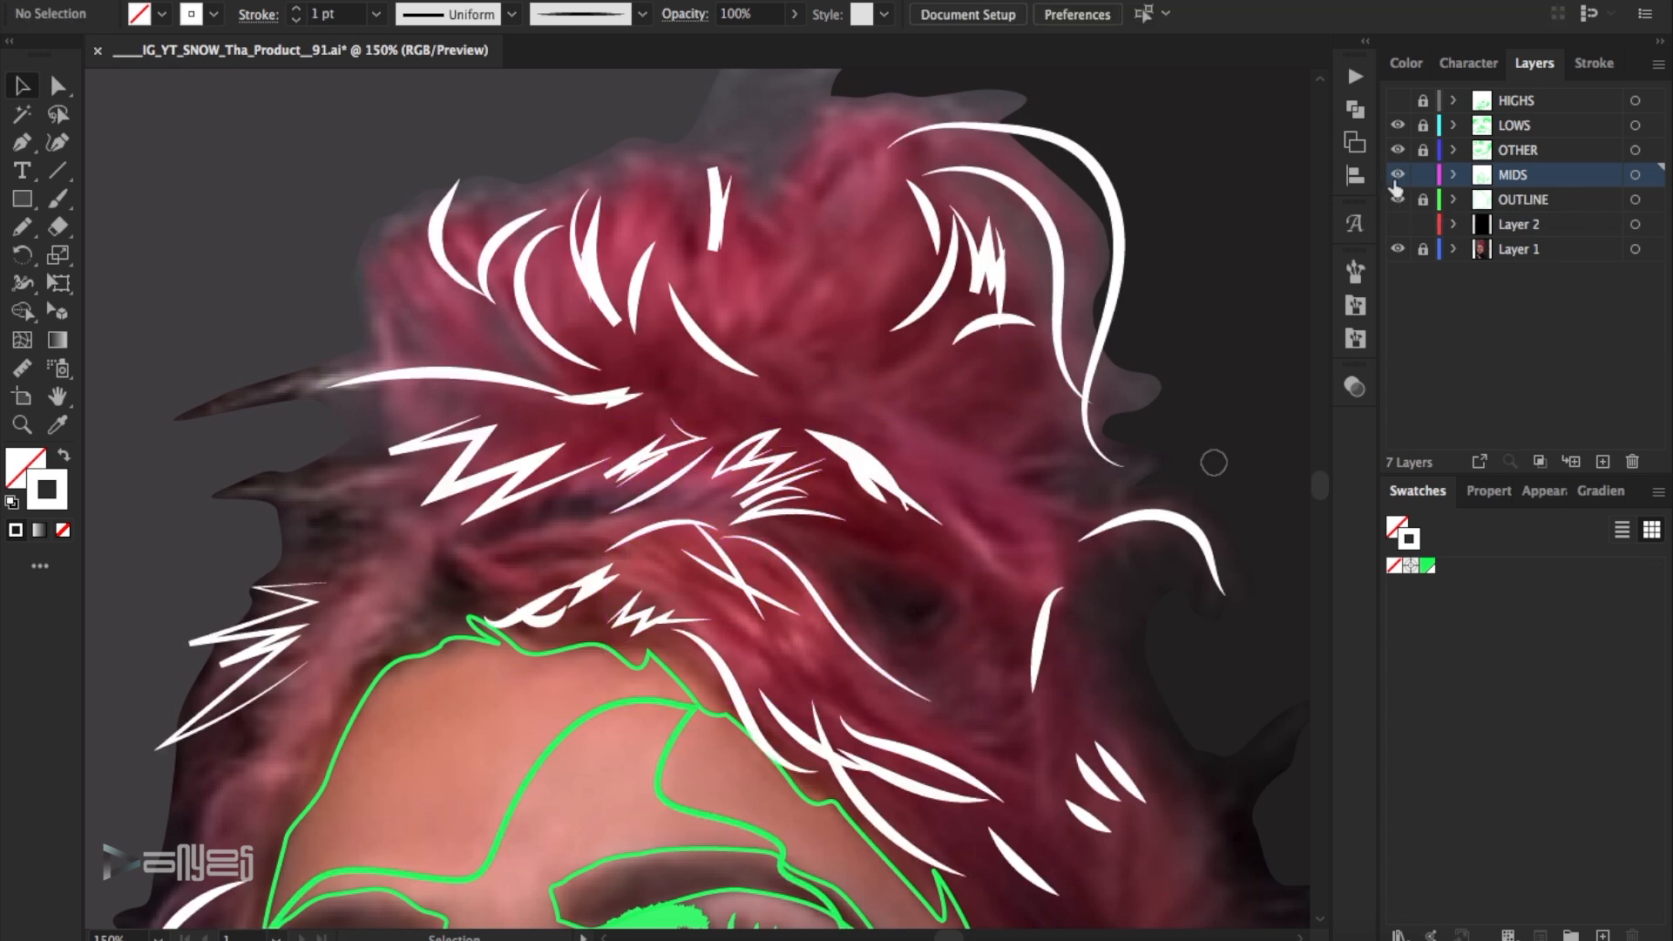
- Reduce the bun's long outer curve and the loose midtone strokes at the hair's edge to a 1 pt stroke weight
scroll(1232, 328, down, 4)
drag(1233, 375, 1148, 448)
click(297, 20)
click(1033, 279)
scroll(1001, 348, down, 4)
drag(971, 413, 882, 469)
click(297, 20)
click(1106, 299)
scroll(1107, 299, up, 6)
click(1109, 298)
click(297, 20)
click(1165, 274)
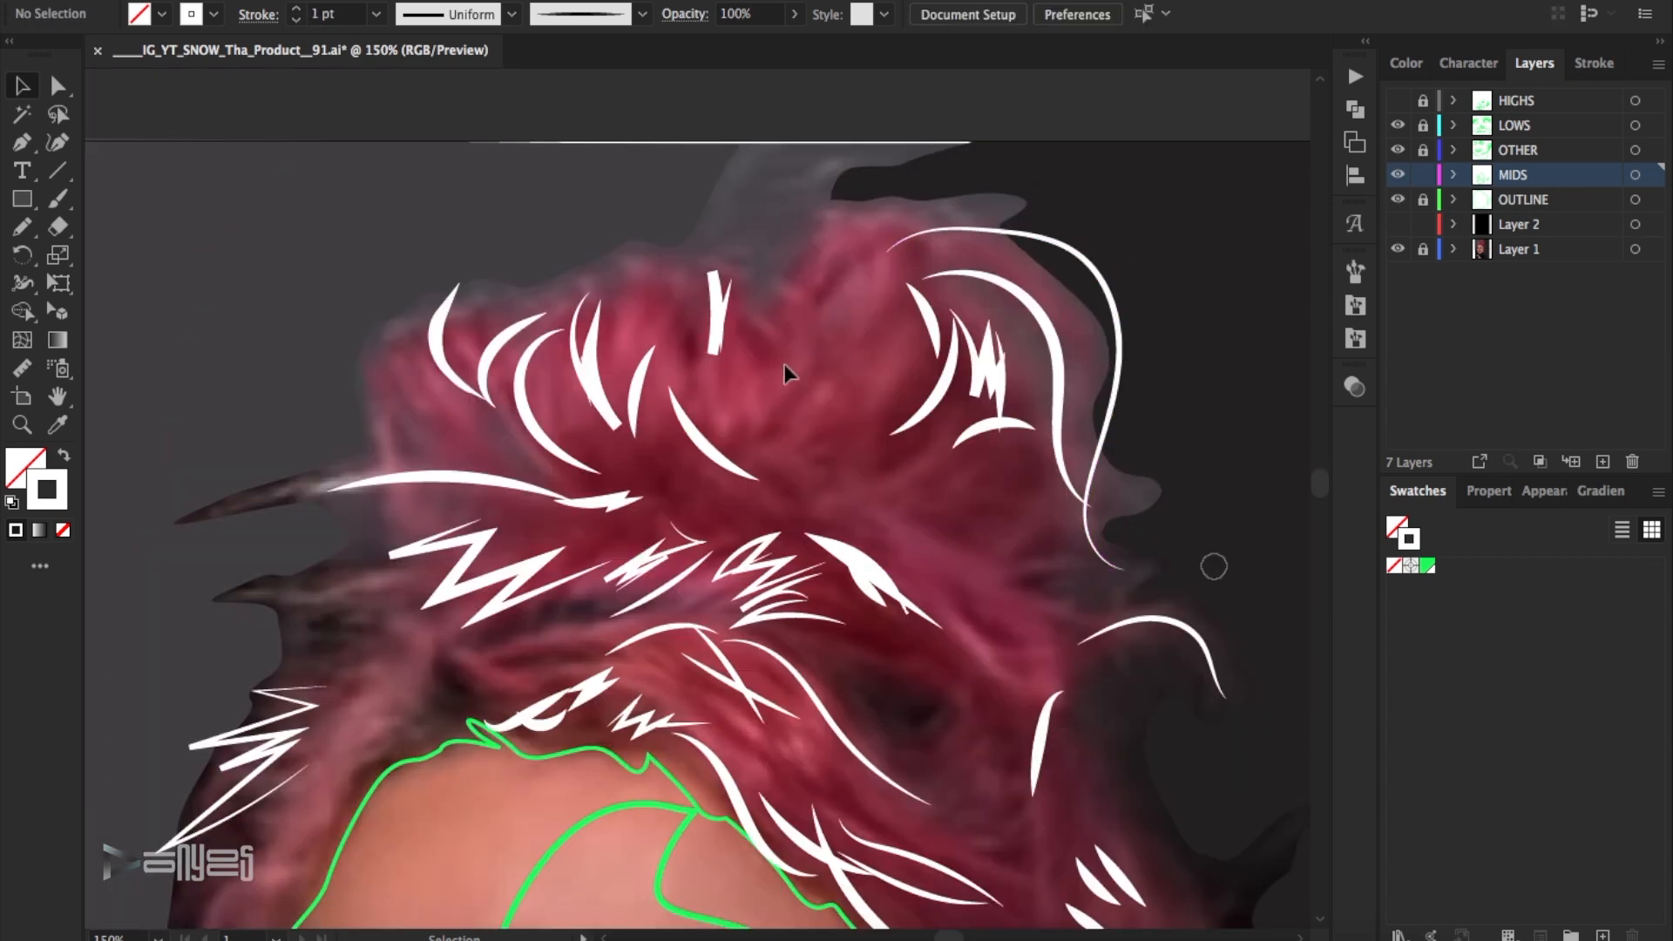
- Thin the long midtone strokes beside the forehead and down the opposite side of the face to 1 pt
scroll(770, 530, down, 4)
click(770, 535)
click(297, 20)
scroll(652, 321, down, 4)
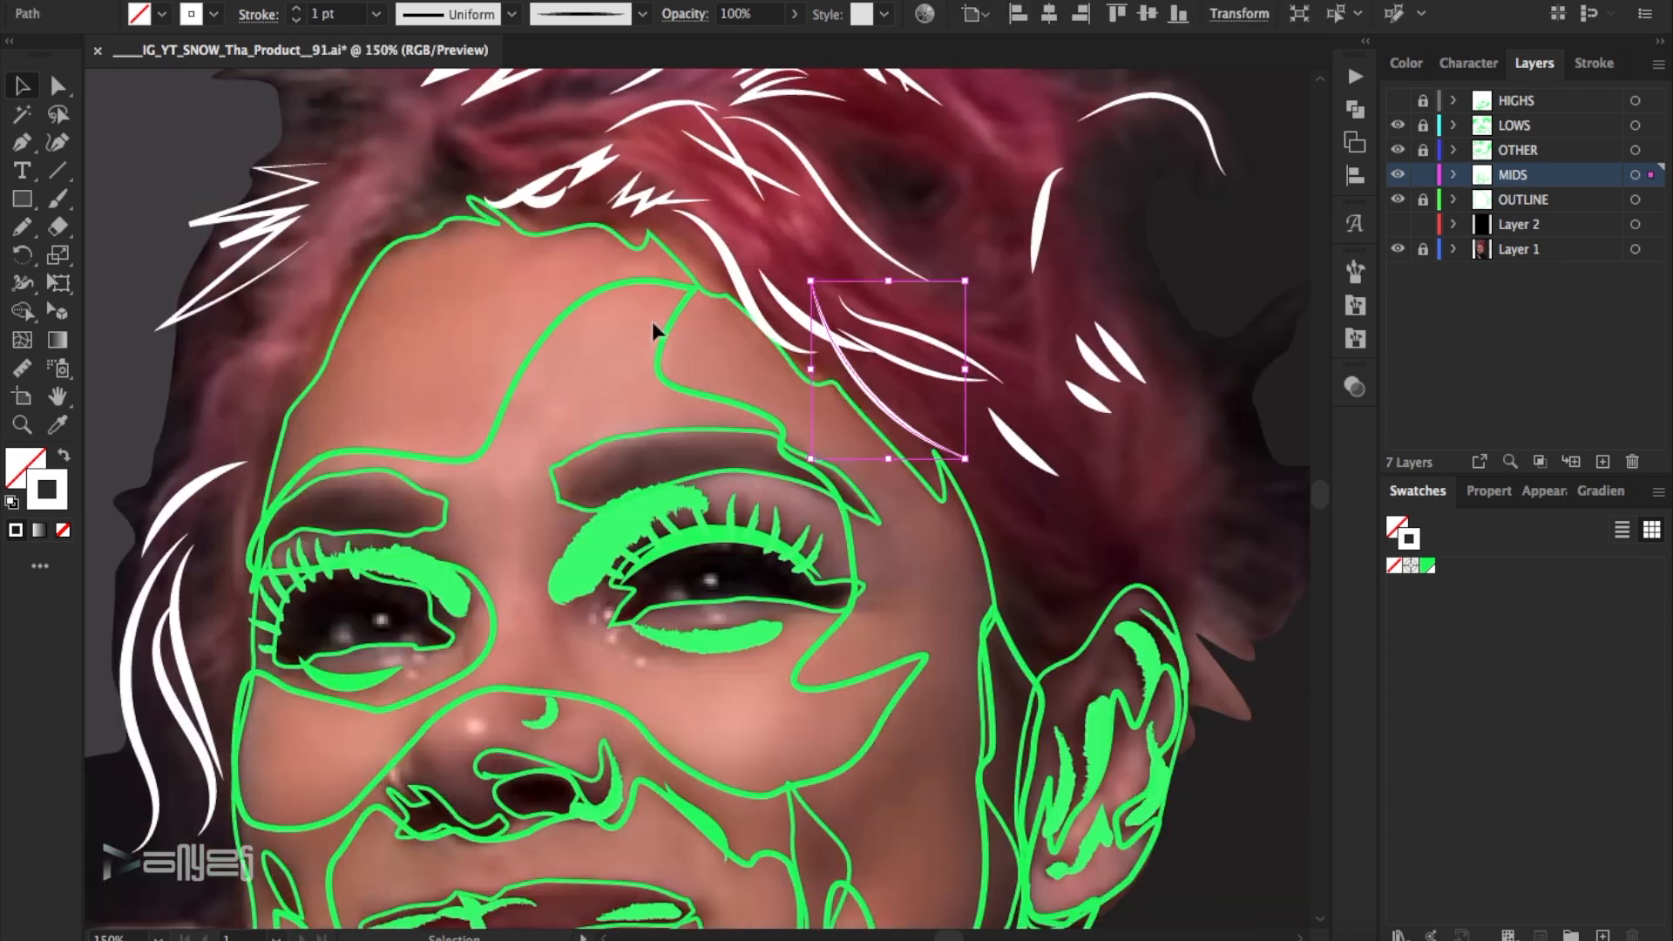
click(1254, 217)
click(1397, 150)
click(1397, 149)
click(196, 583)
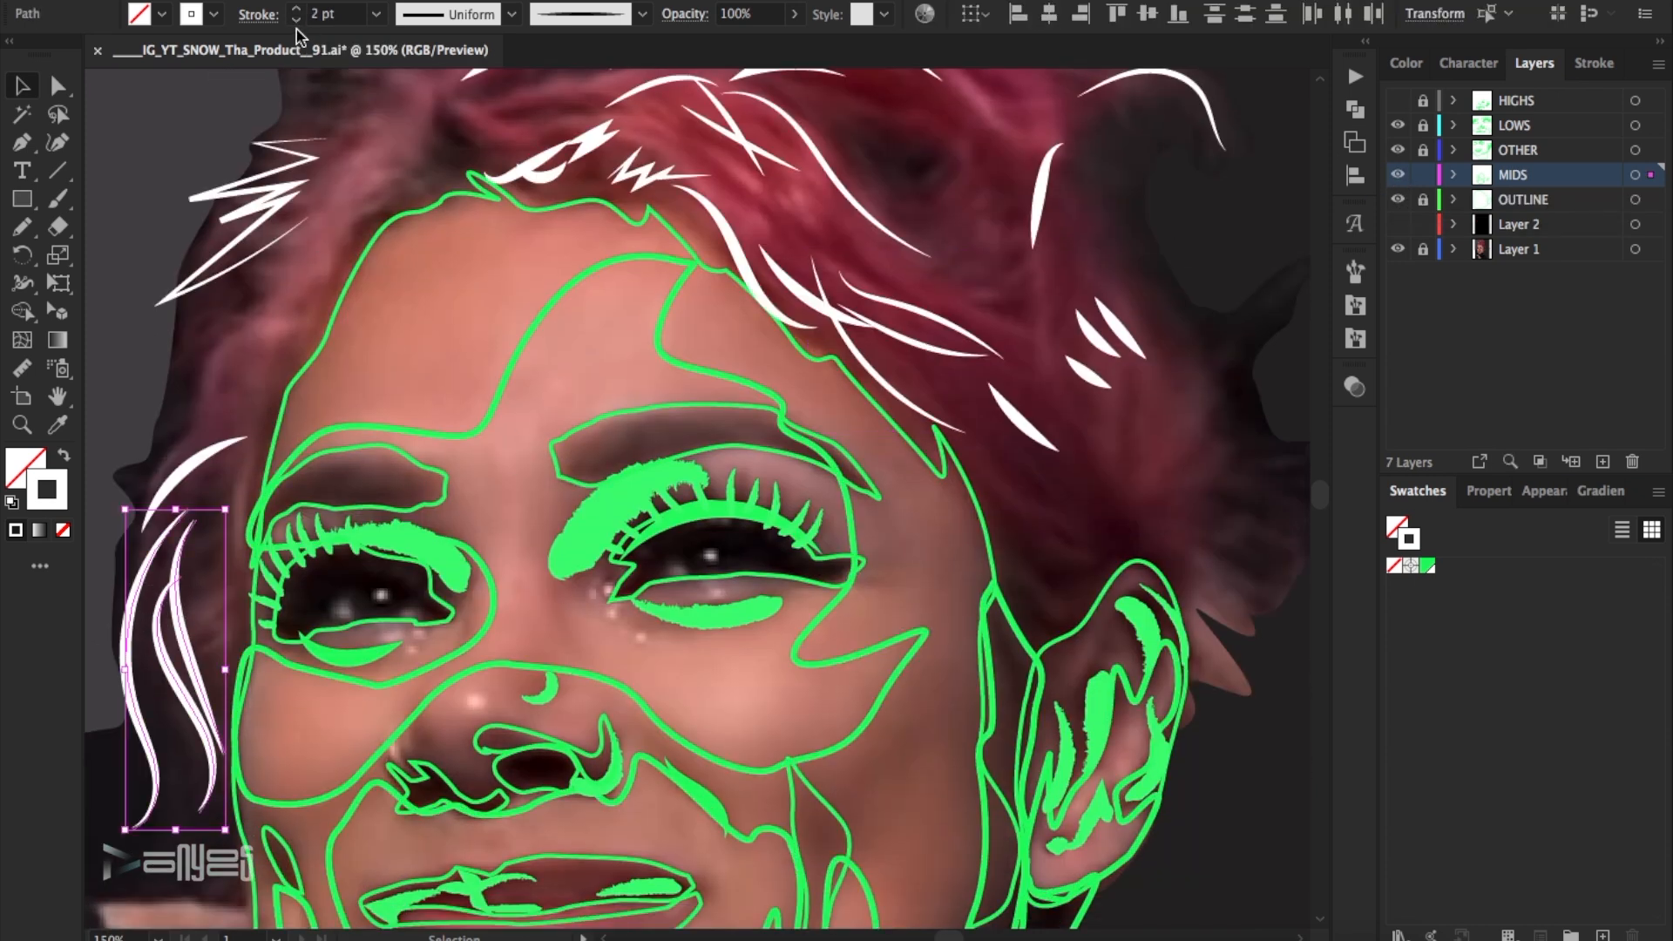
click(297, 20)
click(1126, 525)
- Paint more midtone strokes in the hair just above the ear, checking them against the photo, and set the stroke weight to 2 pt
key(b)
drag(1079, 521, 970, 424)
drag(1081, 546, 1038, 526)
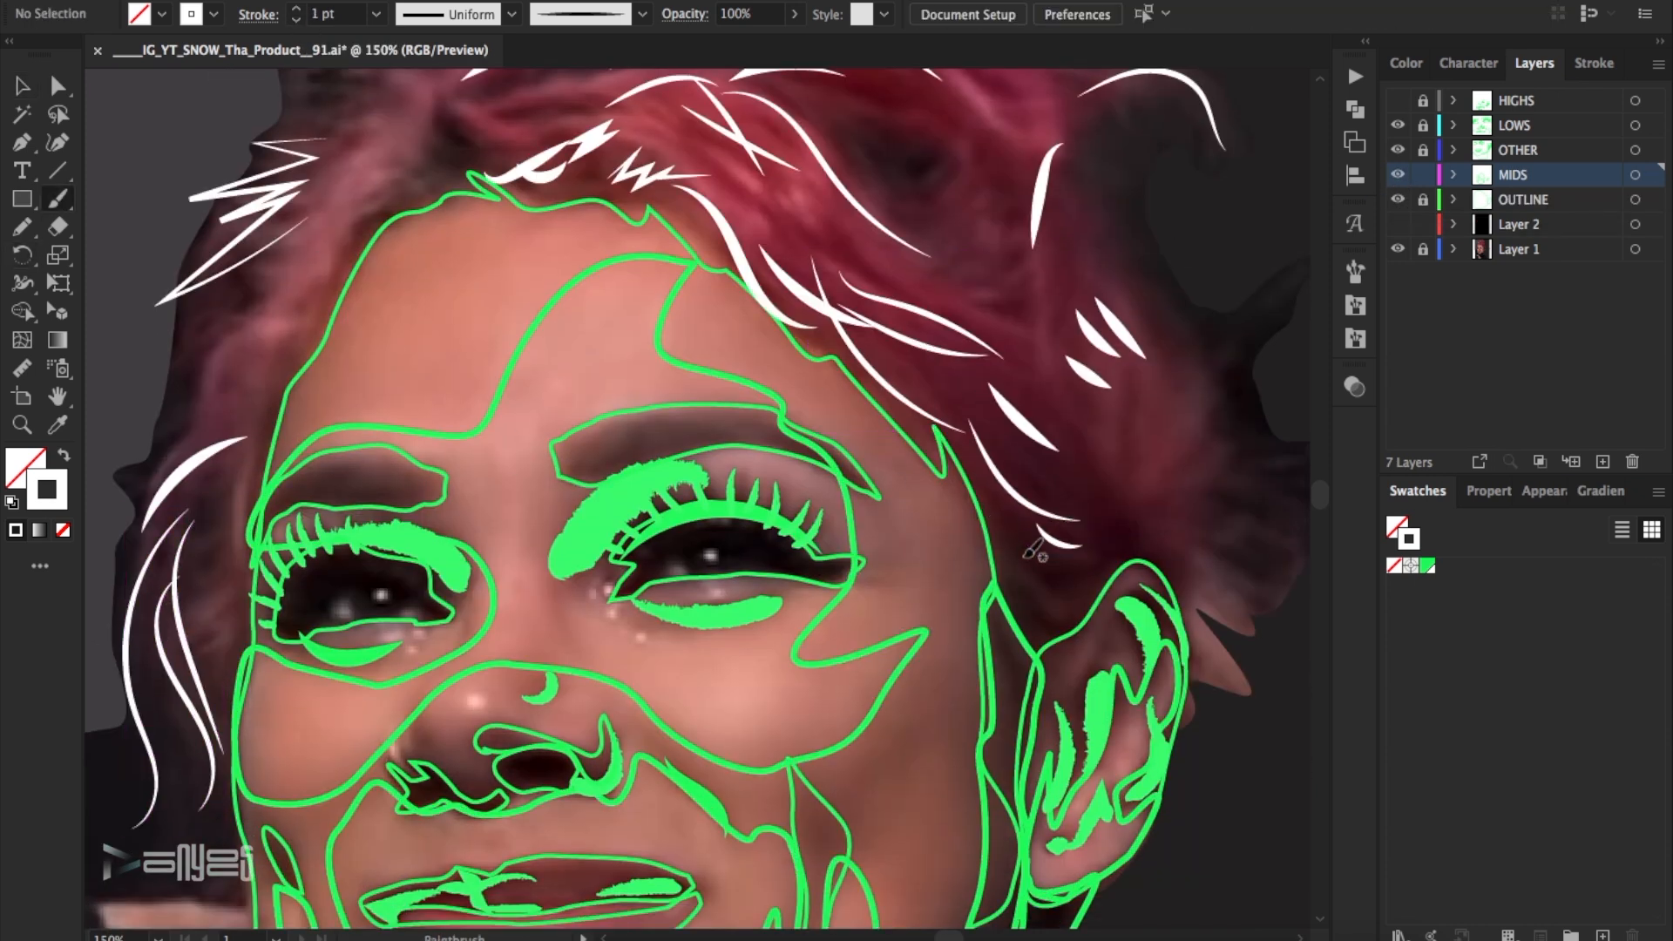
click(22, 85)
click(1397, 175)
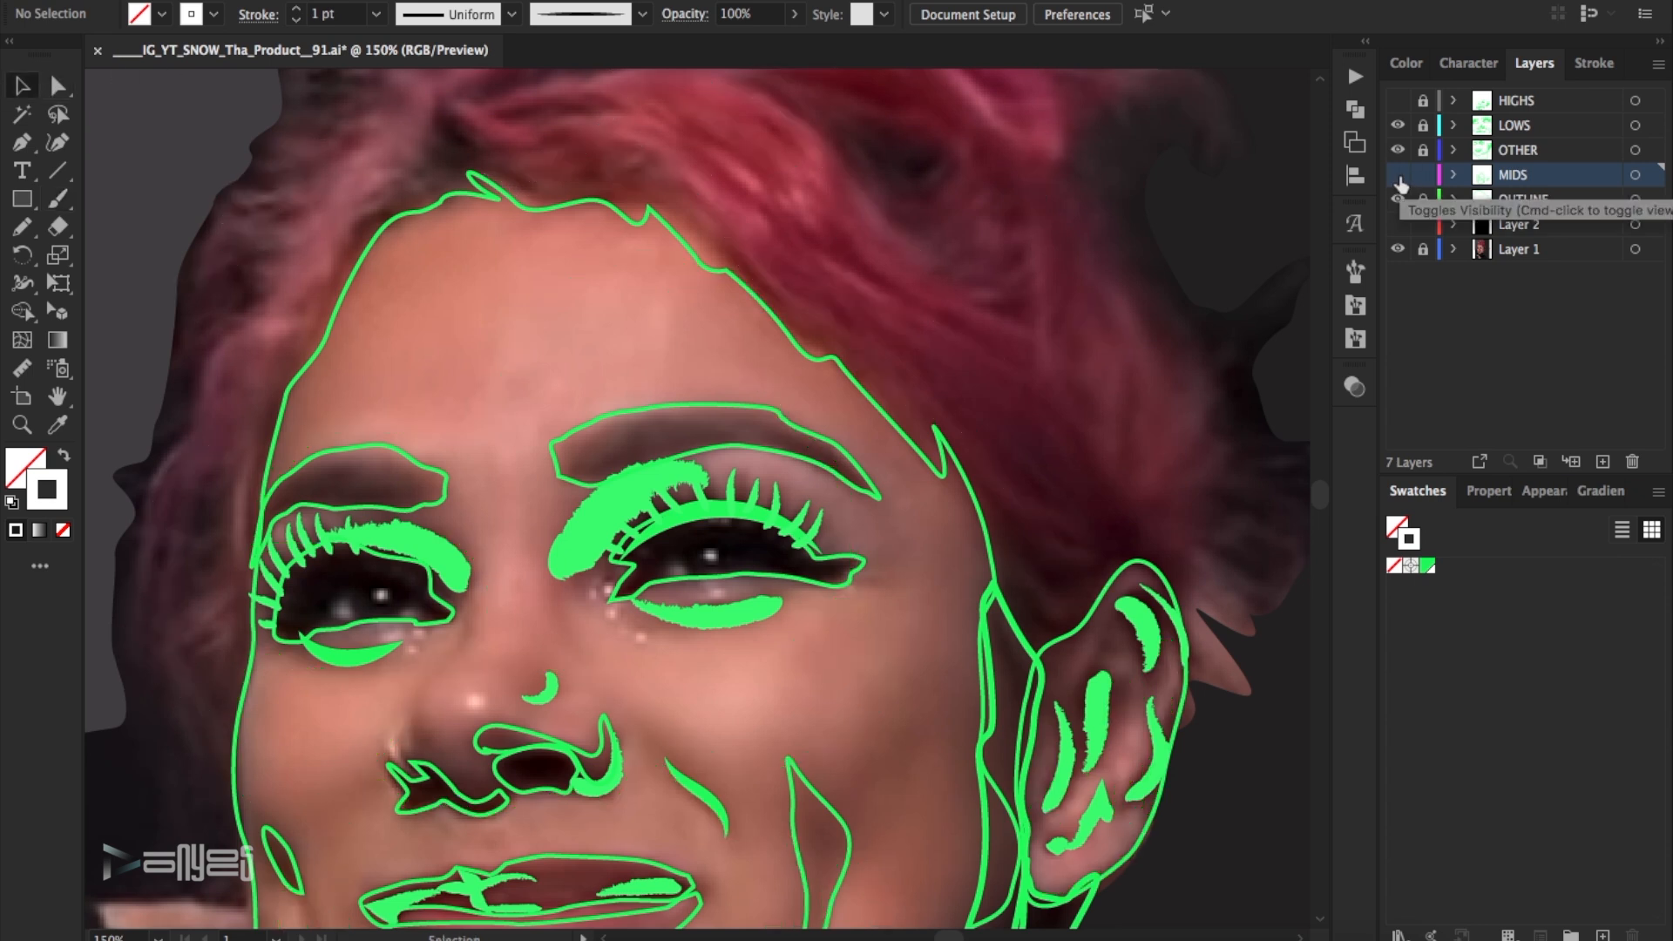
click(1398, 175)
drag(1099, 496, 1048, 542)
click(297, 9)
click(740, 621)
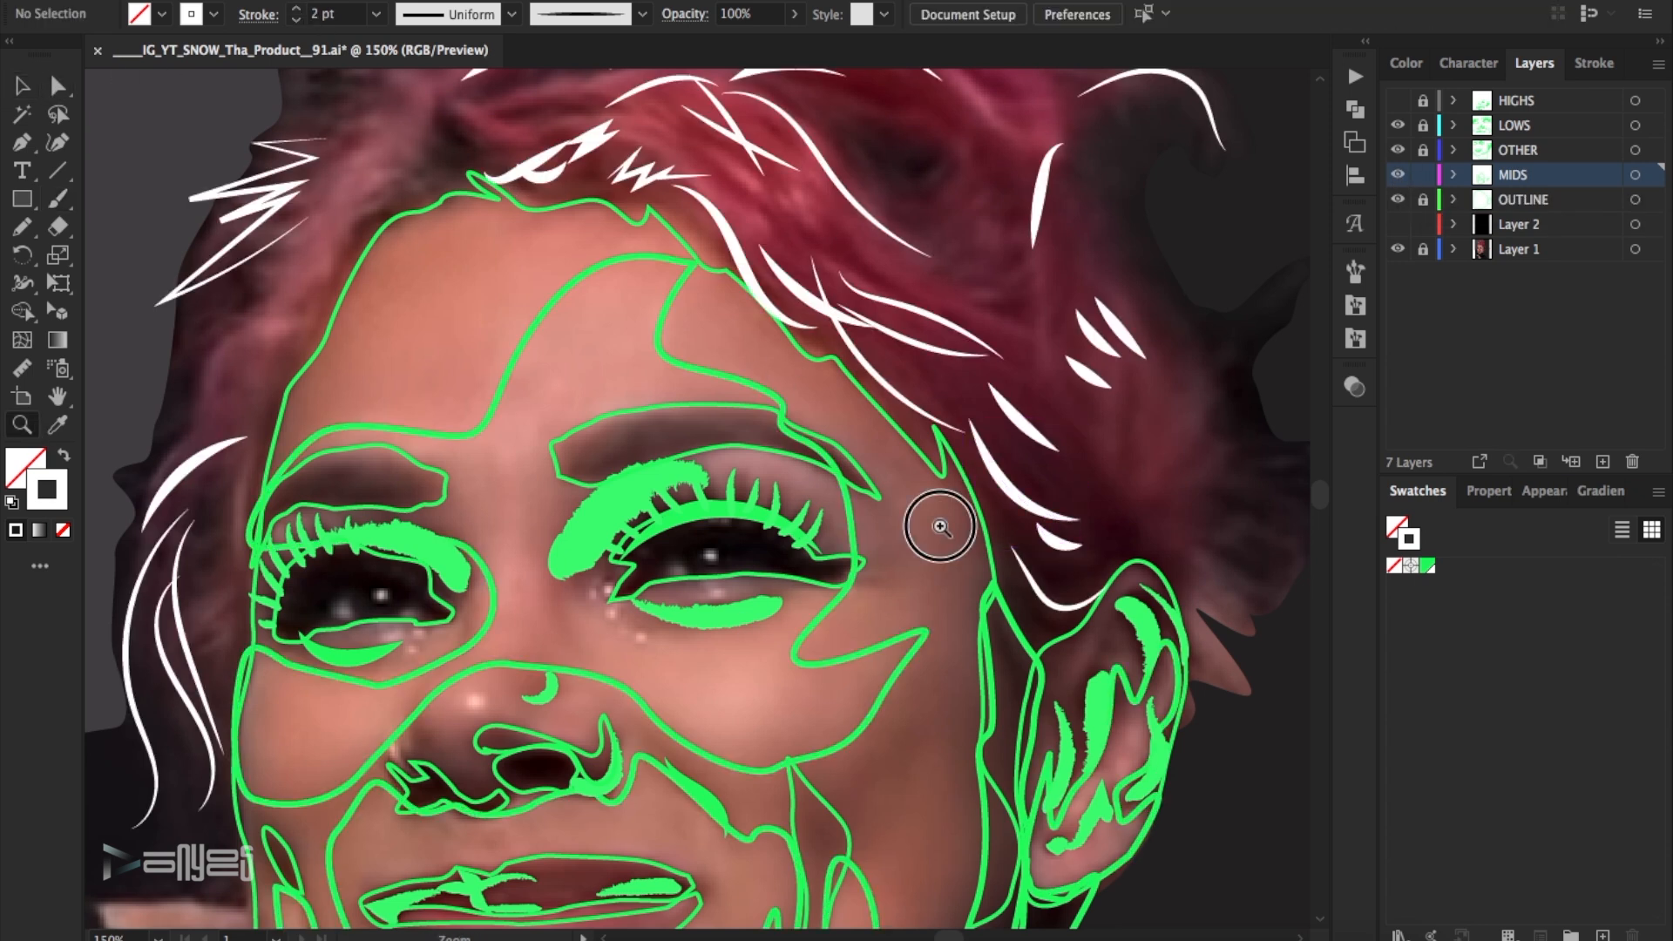
- Paint curved and jagged midtone strokes in the loose hair tips behind the ear
alt+click(940, 526)
click(56, 206)
drag(933, 327, 839, 398)
mouse_move(864, 372)
mouse_down()
mouse_move(862, 414)
mouse_move(974, 438)
mouse_up()
mouse_move(935, 528)
mouse_down()
mouse_move(917, 487)
mouse_move(915, 567)
mouse_move(937, 540)
mouse_up()
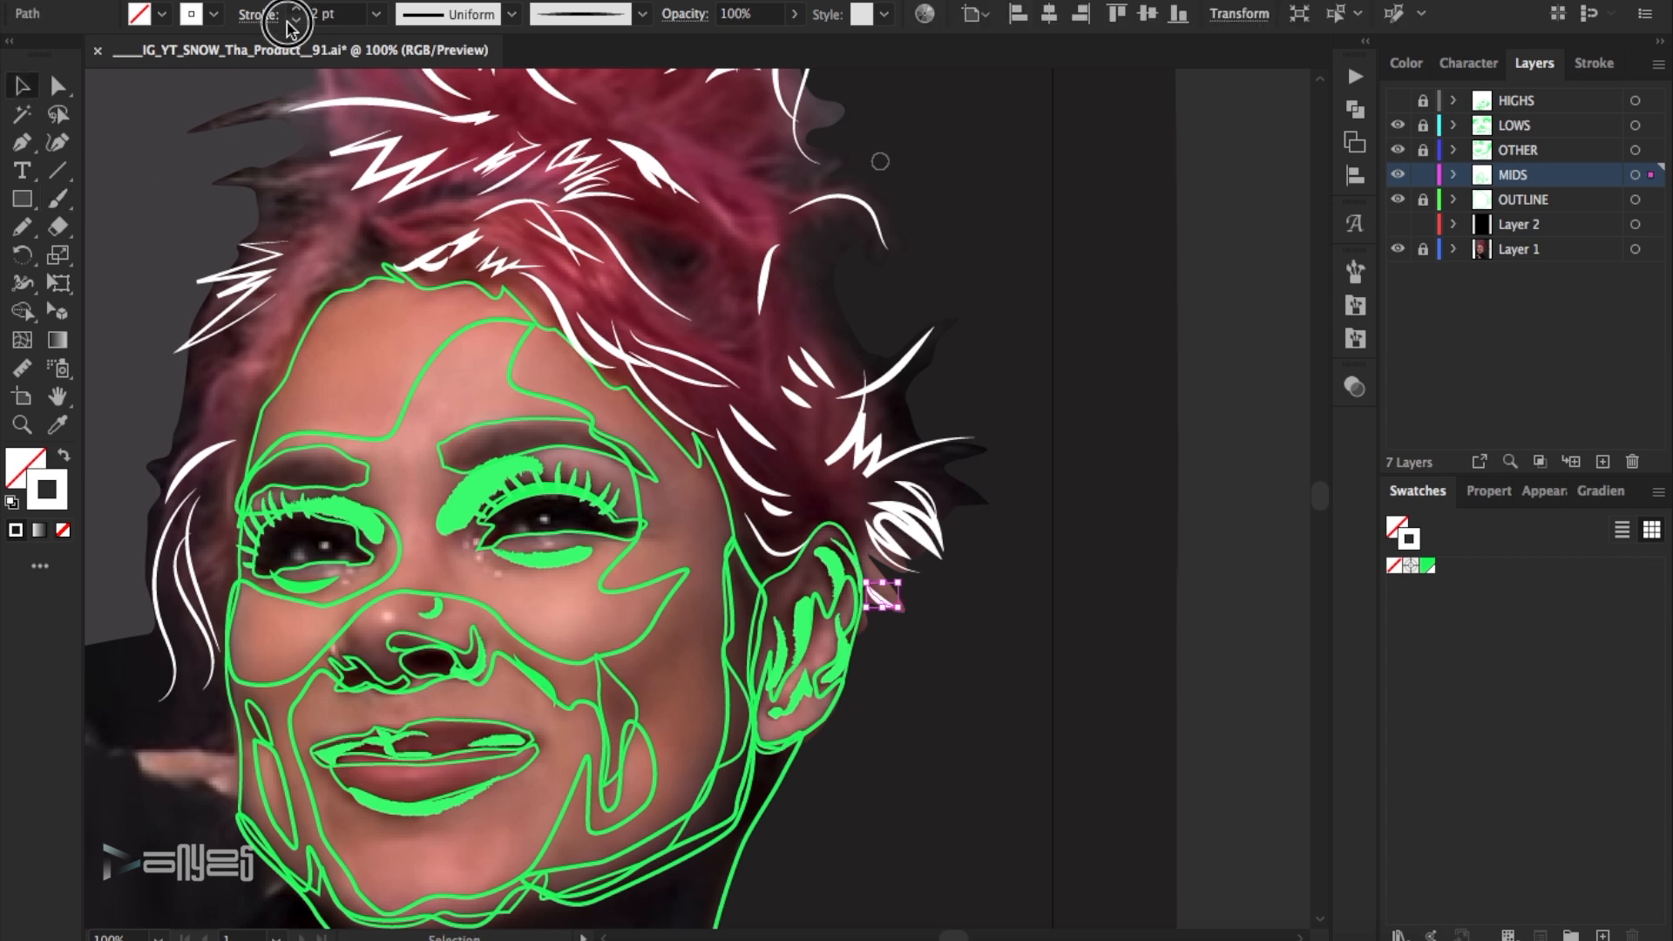
- Show the HIGHS layer and preview the whole portrait's line work against the black background of Layer 2
key(ctrl+0)
click(1397, 100)
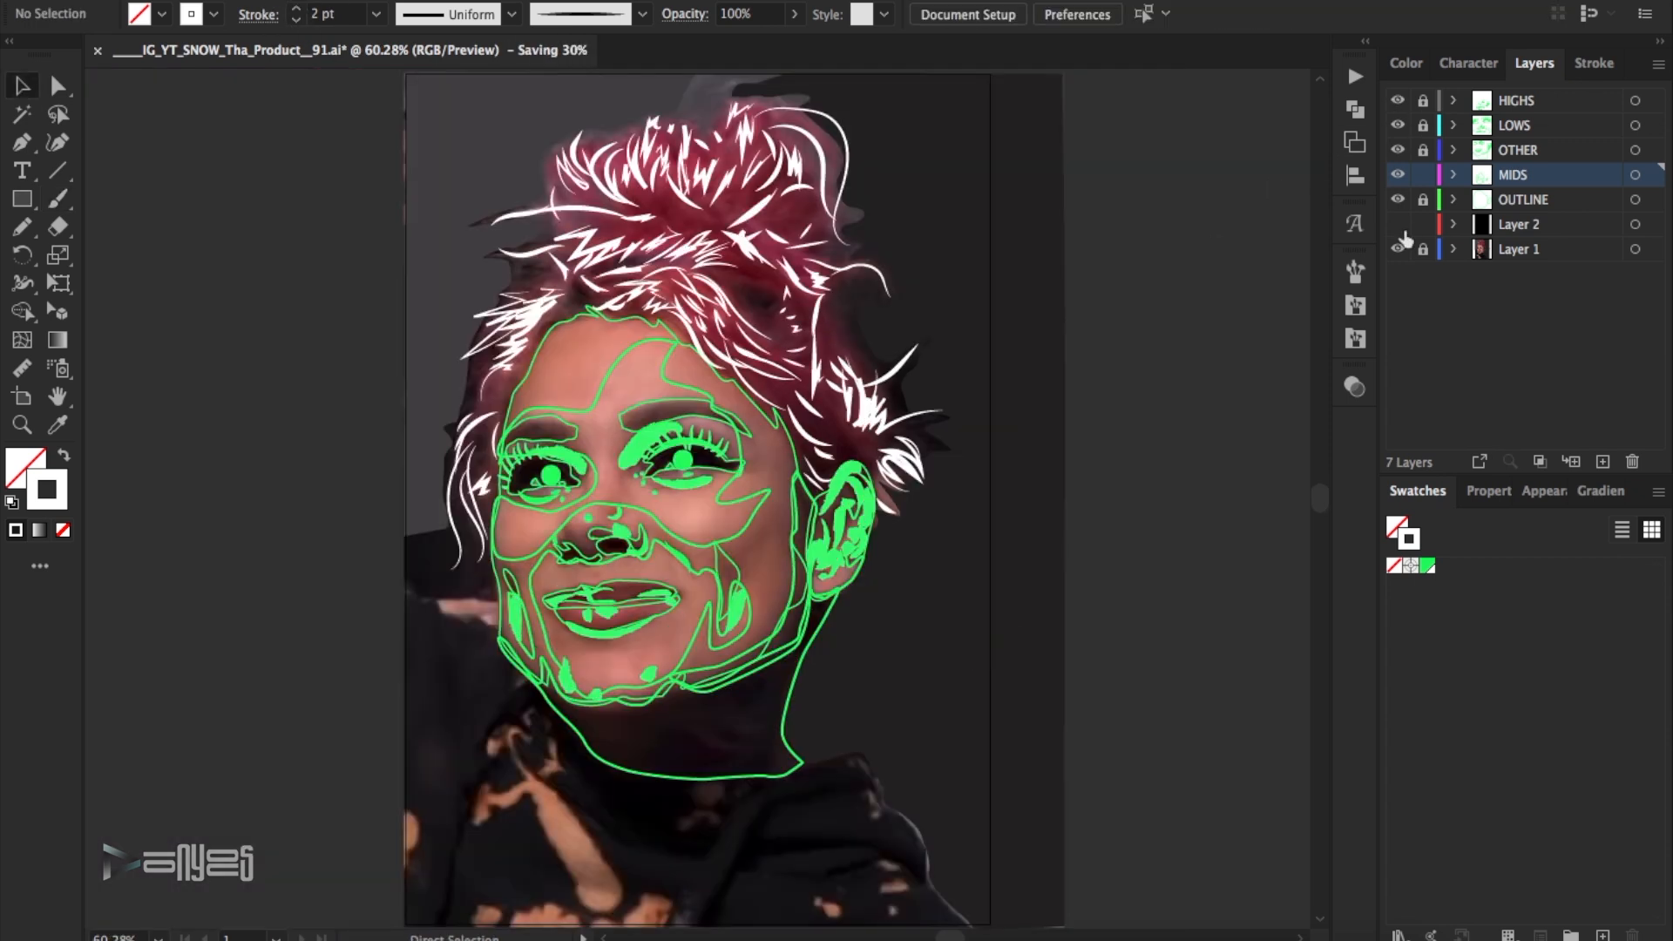
click(1397, 224)
click(1397, 226)
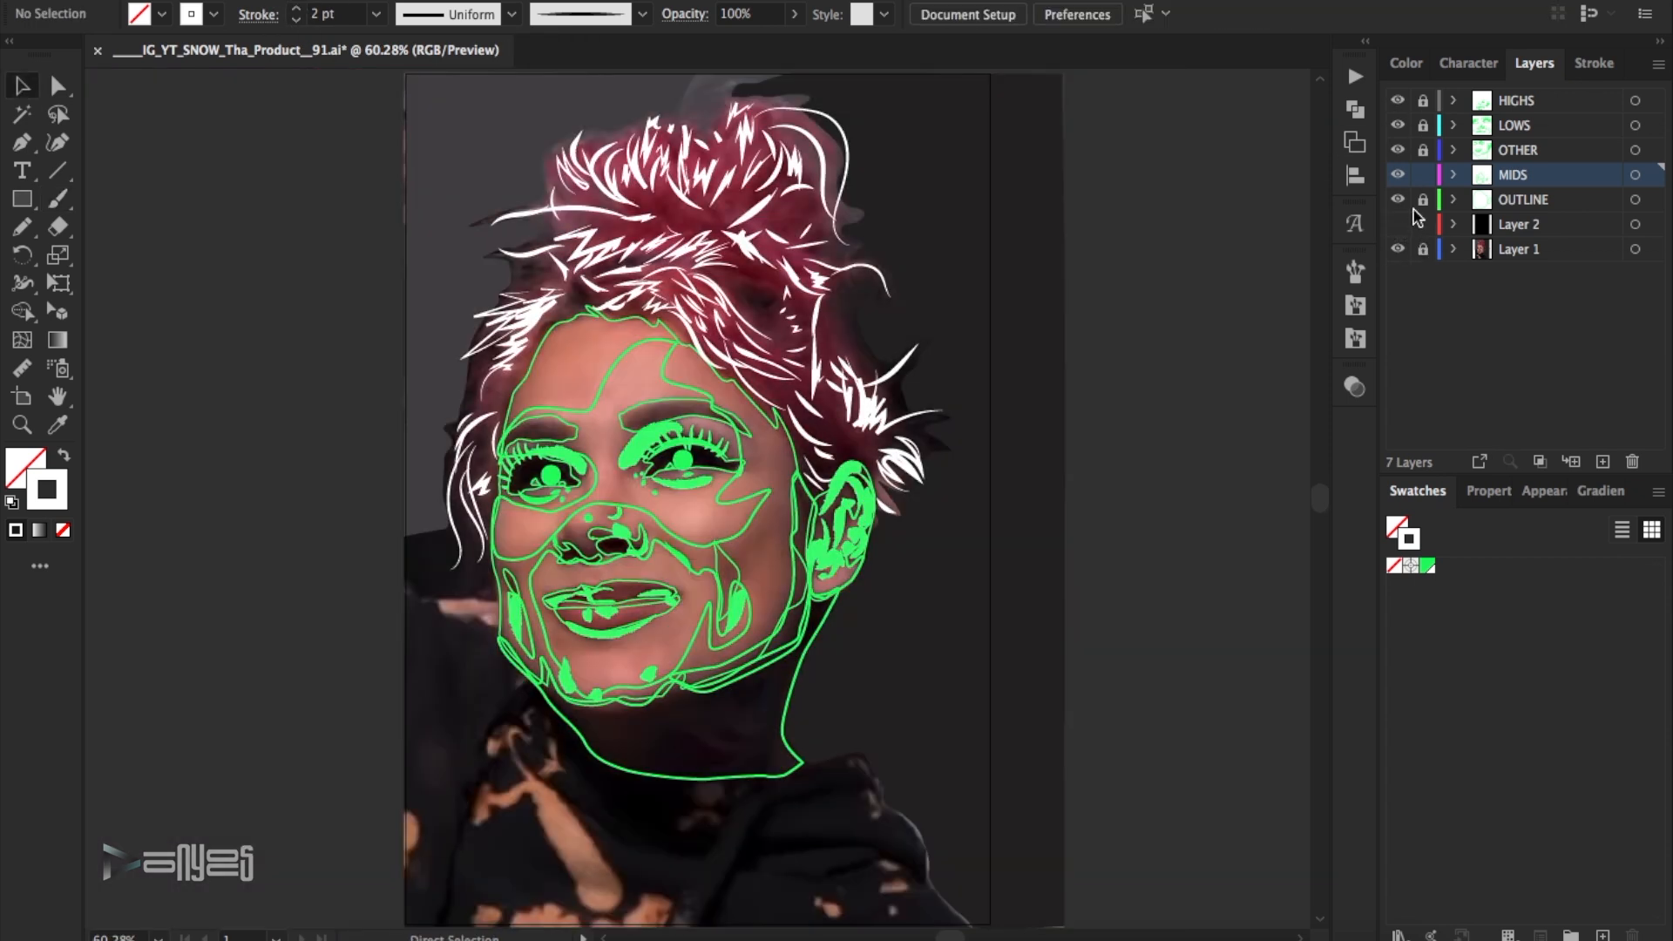
- Hide the HIGHS, LOWS, OTHER and MIDS layers, and make the OUTLINE layer active and unlocked
drag(1397, 175, 1398, 103)
click(1486, 203)
click(1423, 200)
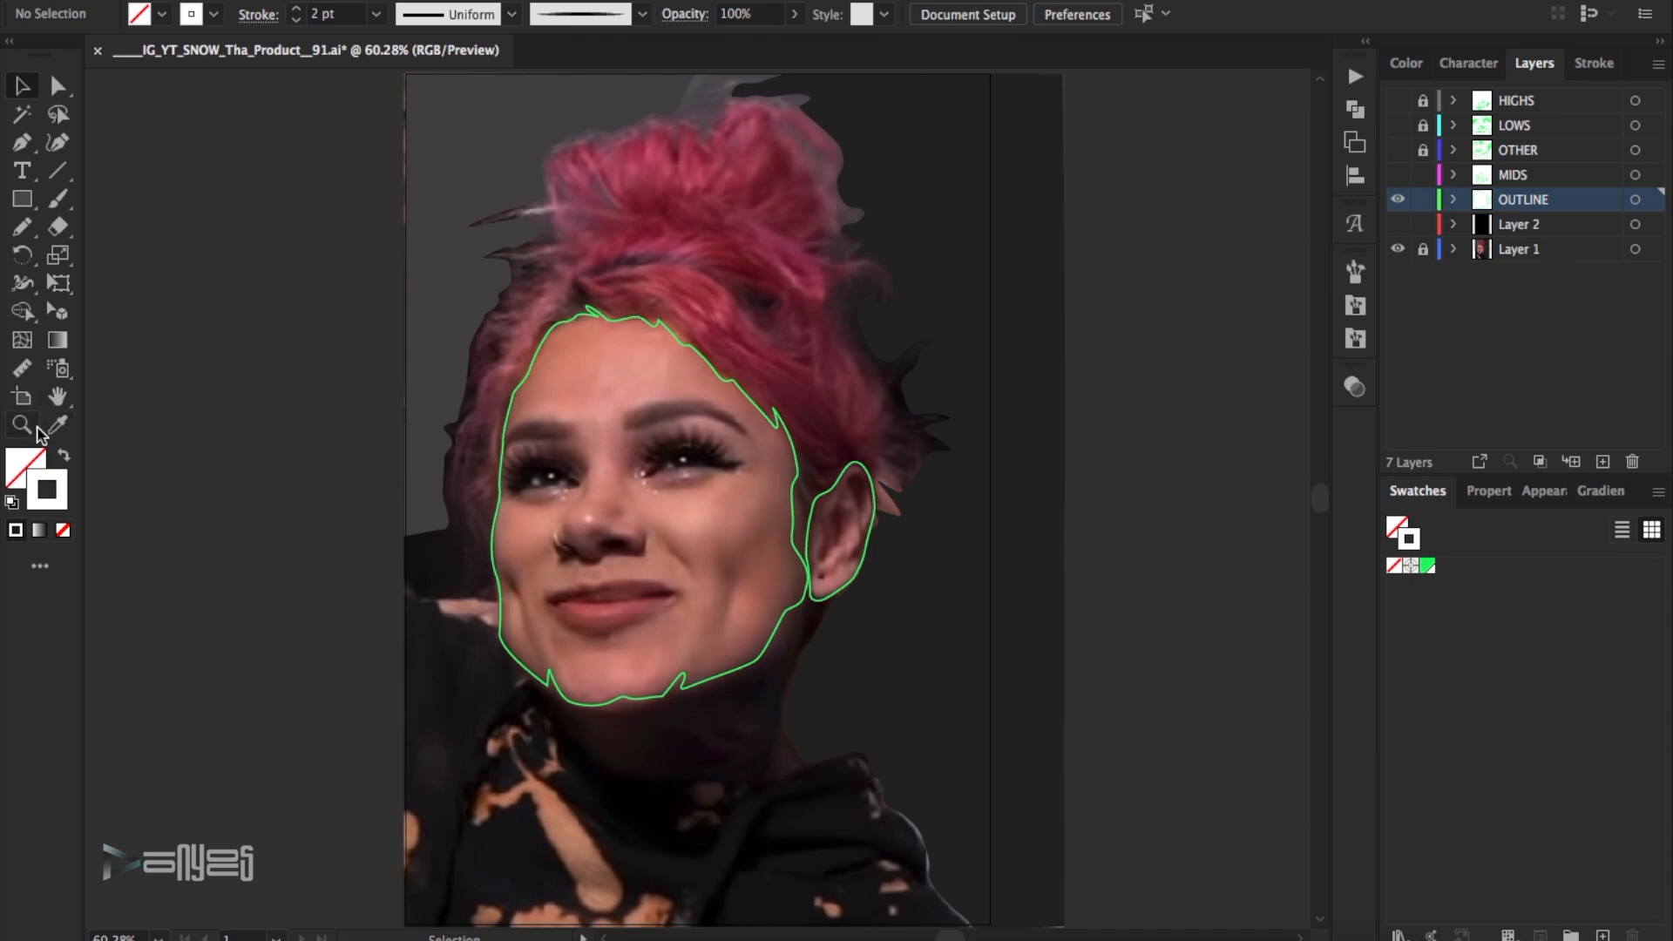
- Start a Pen path beside the cheek opposite the visible ear and trace the hair's jagged outer edge up to the bun
key(z)
click(852, 410)
click(594, 707)
click(548, 691)
click(550, 598)
click(572, 562)
click(579, 521)
click(599, 462)
click(590, 453)
click(620, 418)
click(634, 400)
click(621, 388)
click(683, 374)
- Continue the hair outline over the top of the bun and into the notches on its far side
click(647, 333)
click(678, 259)
click(773, 237)
click(821, 277)
click(848, 250)
click(857, 216)
click(919, 220)
click(957, 242)
click(990, 269)
click(928, 251)
click(954, 289)
click(945, 309)
click(937, 329)
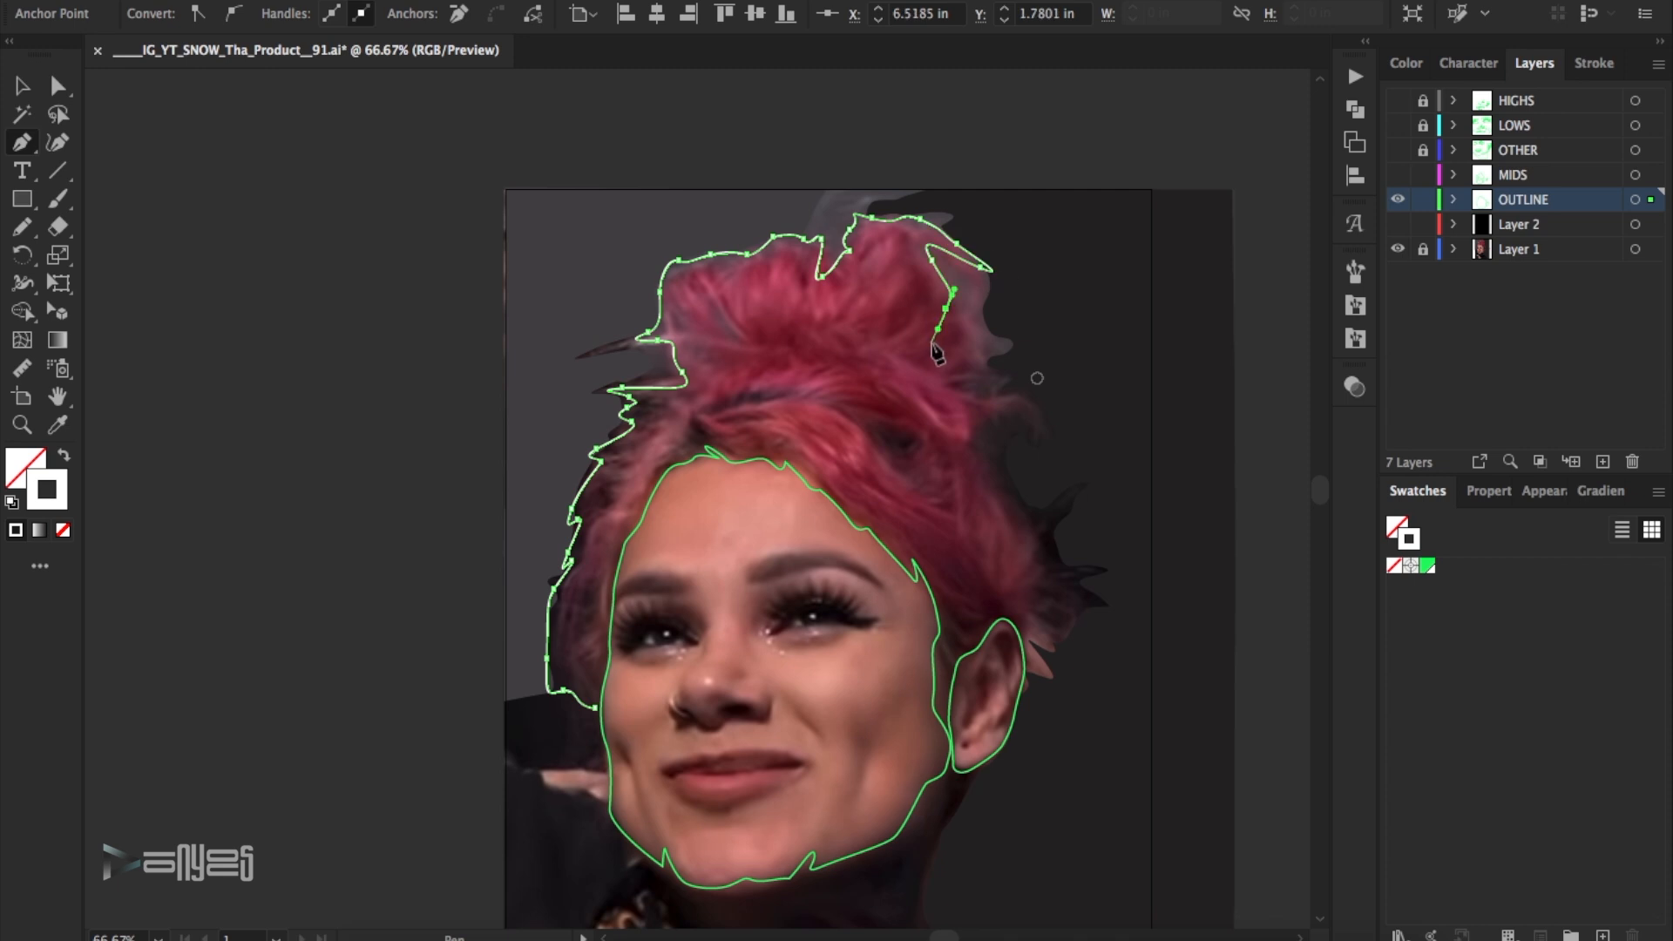
- Trace the hair outline down from the bun past the spiky strands to the hair tip behind the ear
drag(973, 295, 986, 307)
drag(992, 339, 990, 352)
drag(999, 369, 969, 370)
drag(951, 375, 955, 383)
drag(1006, 409, 978, 414)
drag(1021, 508, 1033, 522)
drag(1046, 577, 954, 586)
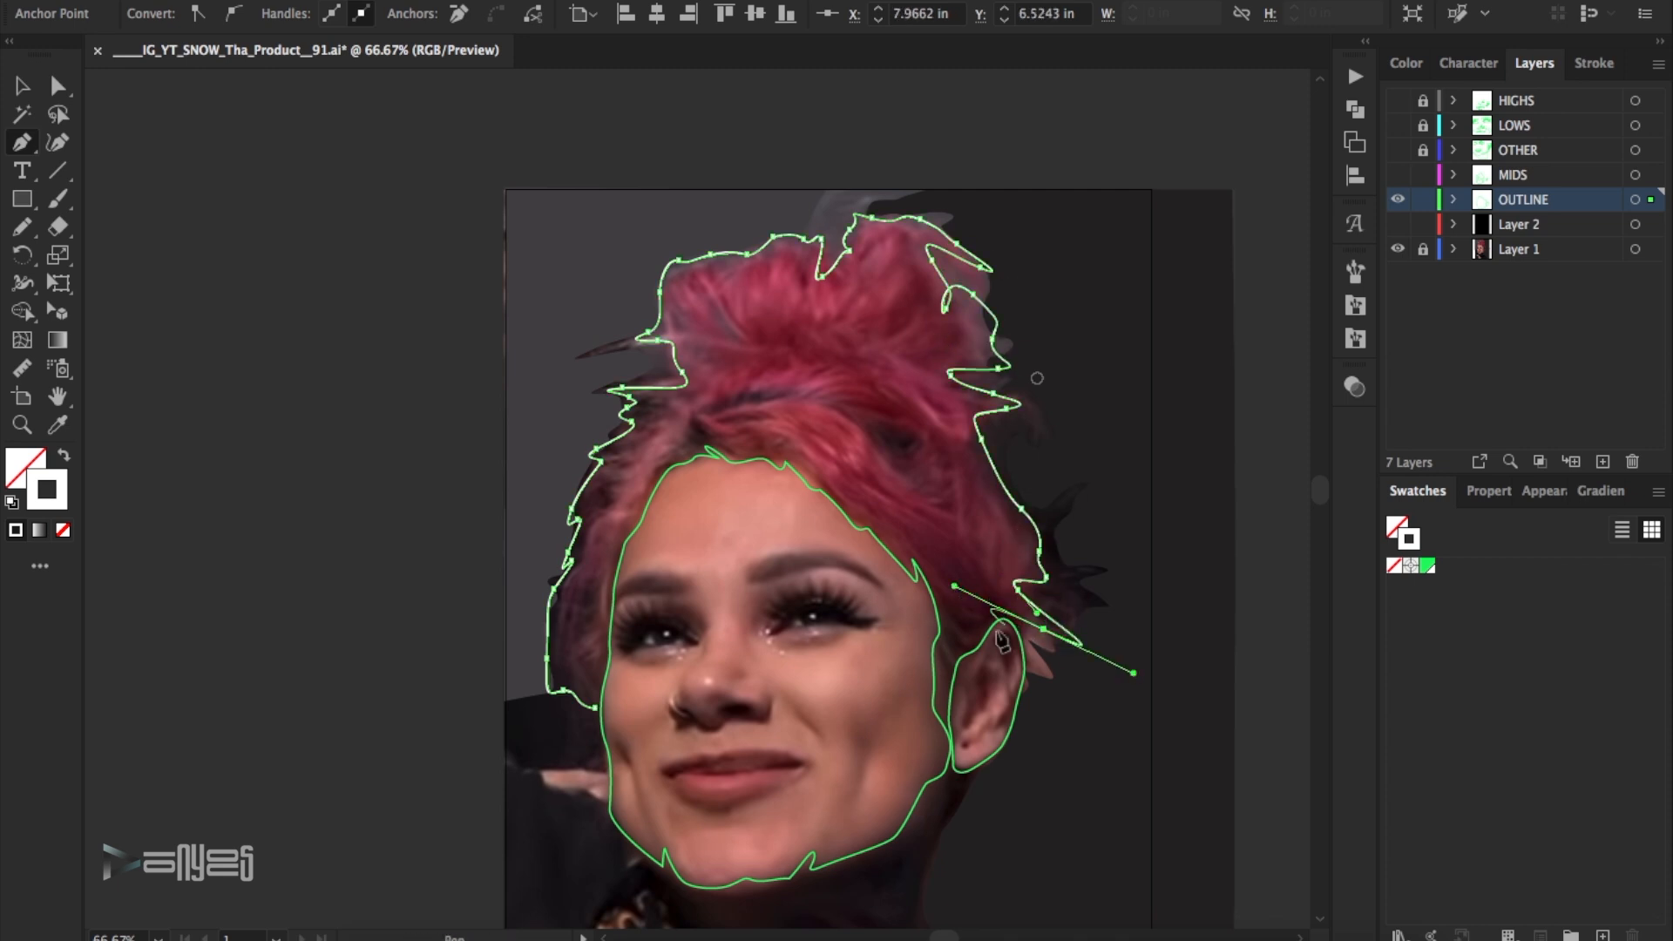
- Close the hair outline past the ear and across the forehead, and send it behind the face outline
drag(955, 669, 950, 688)
drag(940, 720, 938, 704)
drag(924, 596, 907, 578)
drag(758, 493, 710, 486)
drag(629, 549, 618, 589)
drag(608, 704, 602, 711)
click(595, 708)
key(v)
click(202, 0)
mouse_move(252, 1)
click(530, 61)
click(1214, 250)
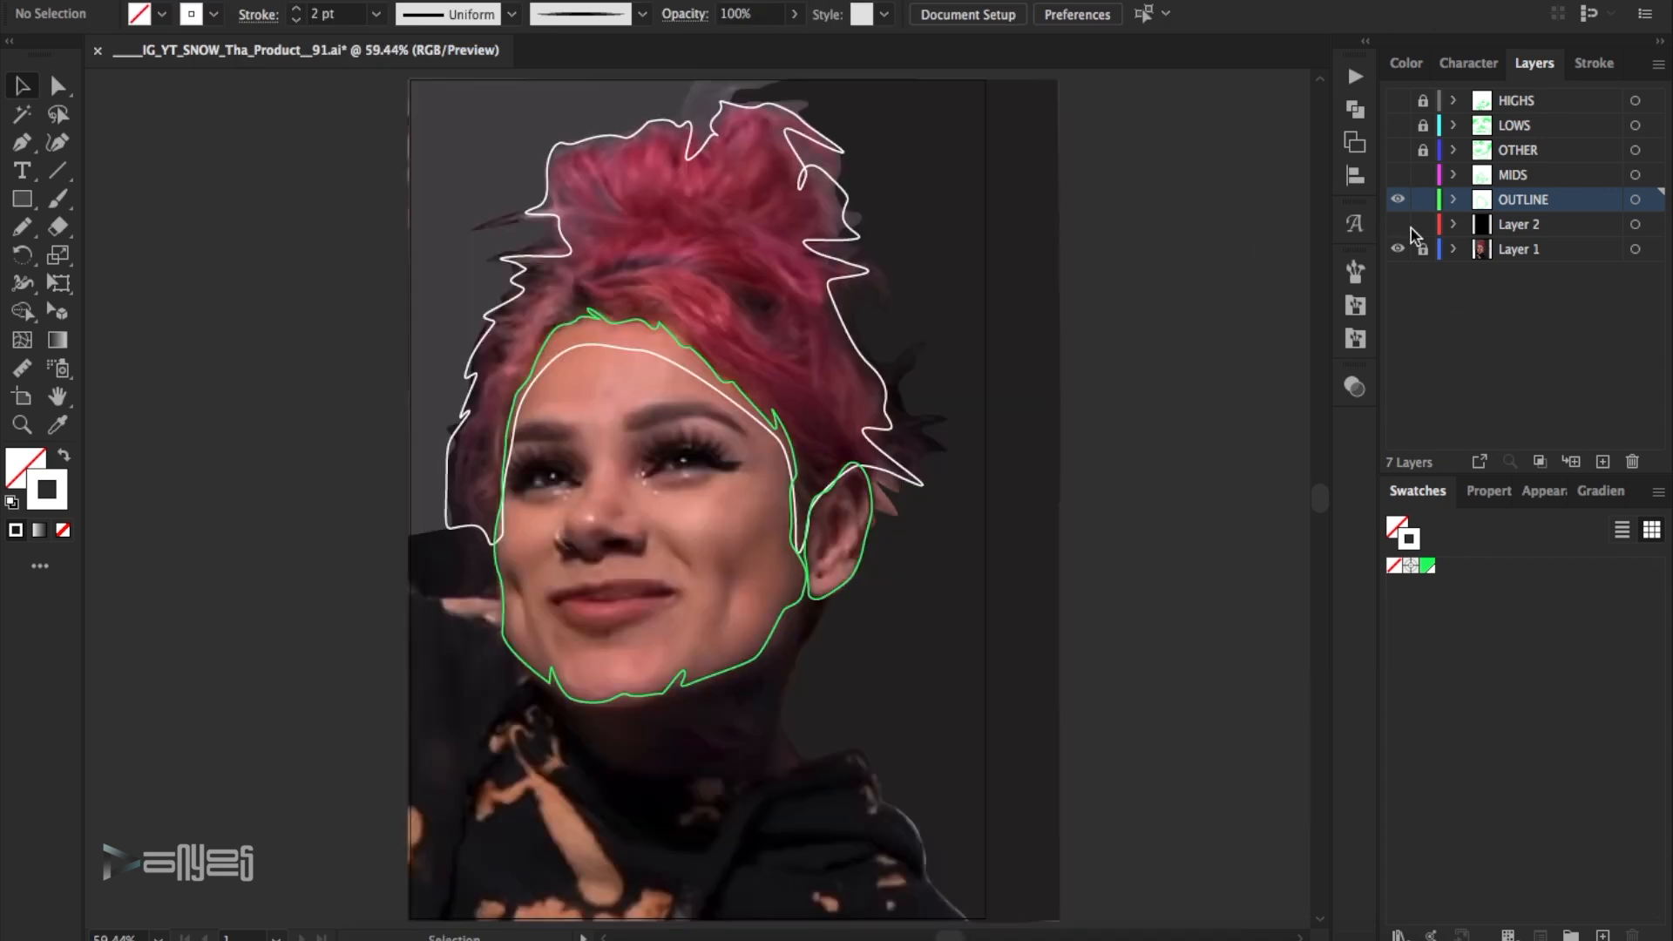
- Preview all layers and the hair outline over the black background, and return to the OUTLINE layer over the photo
click(1398, 224)
drag(1397, 101, 1379, 171)
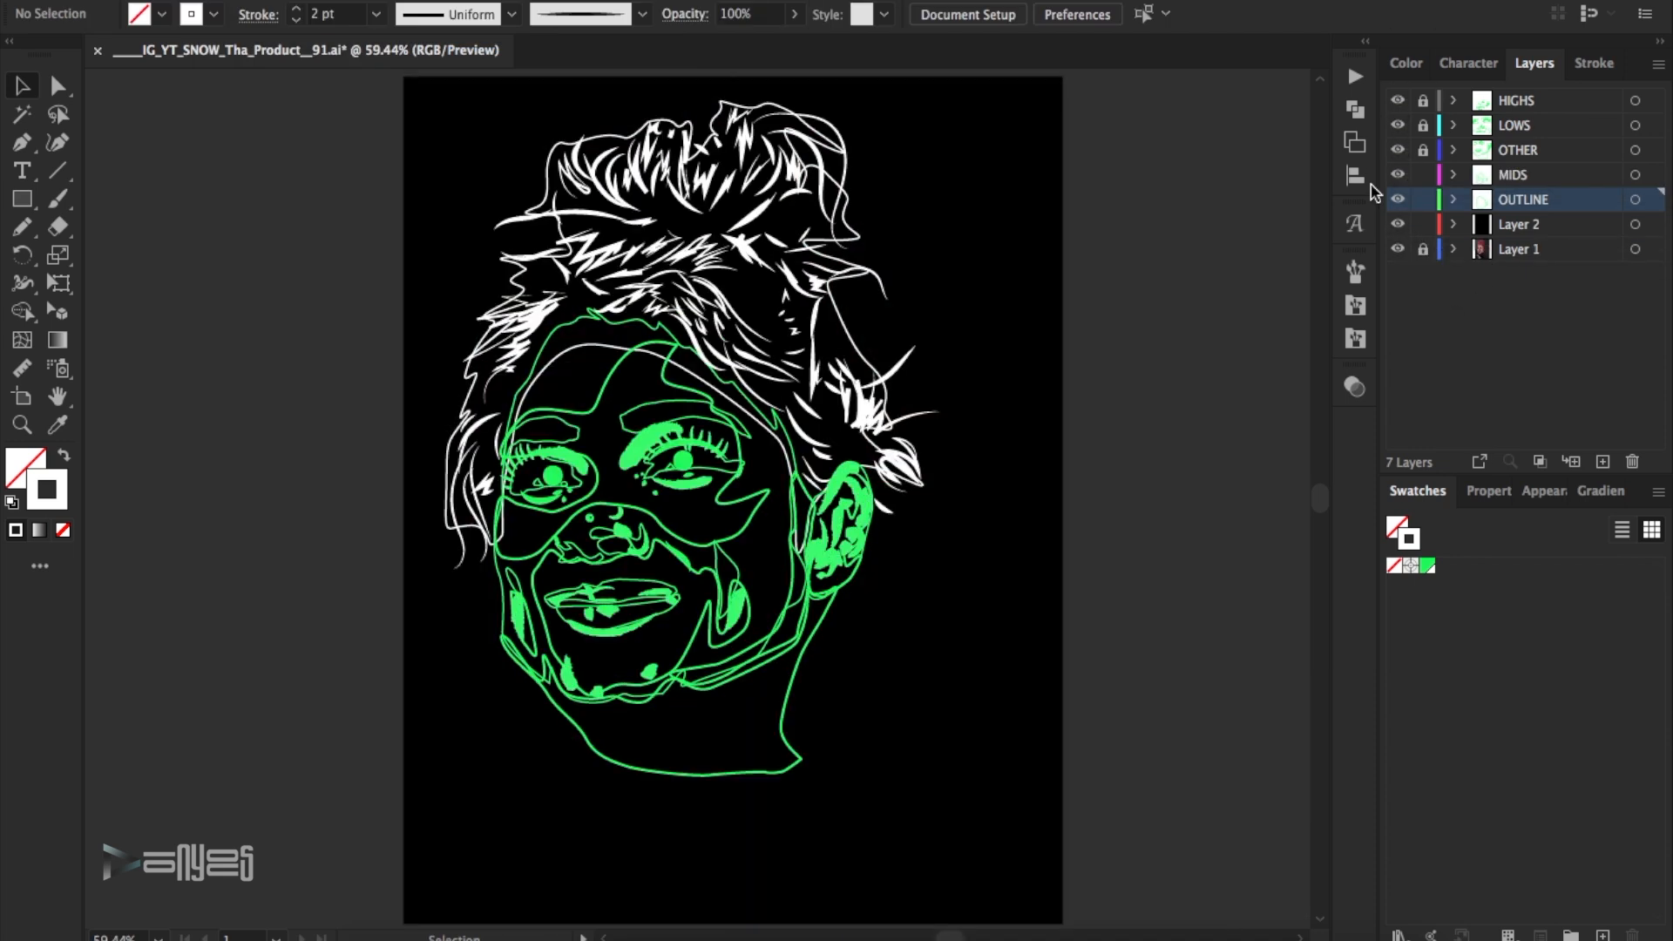
drag(1398, 100, 1397, 176)
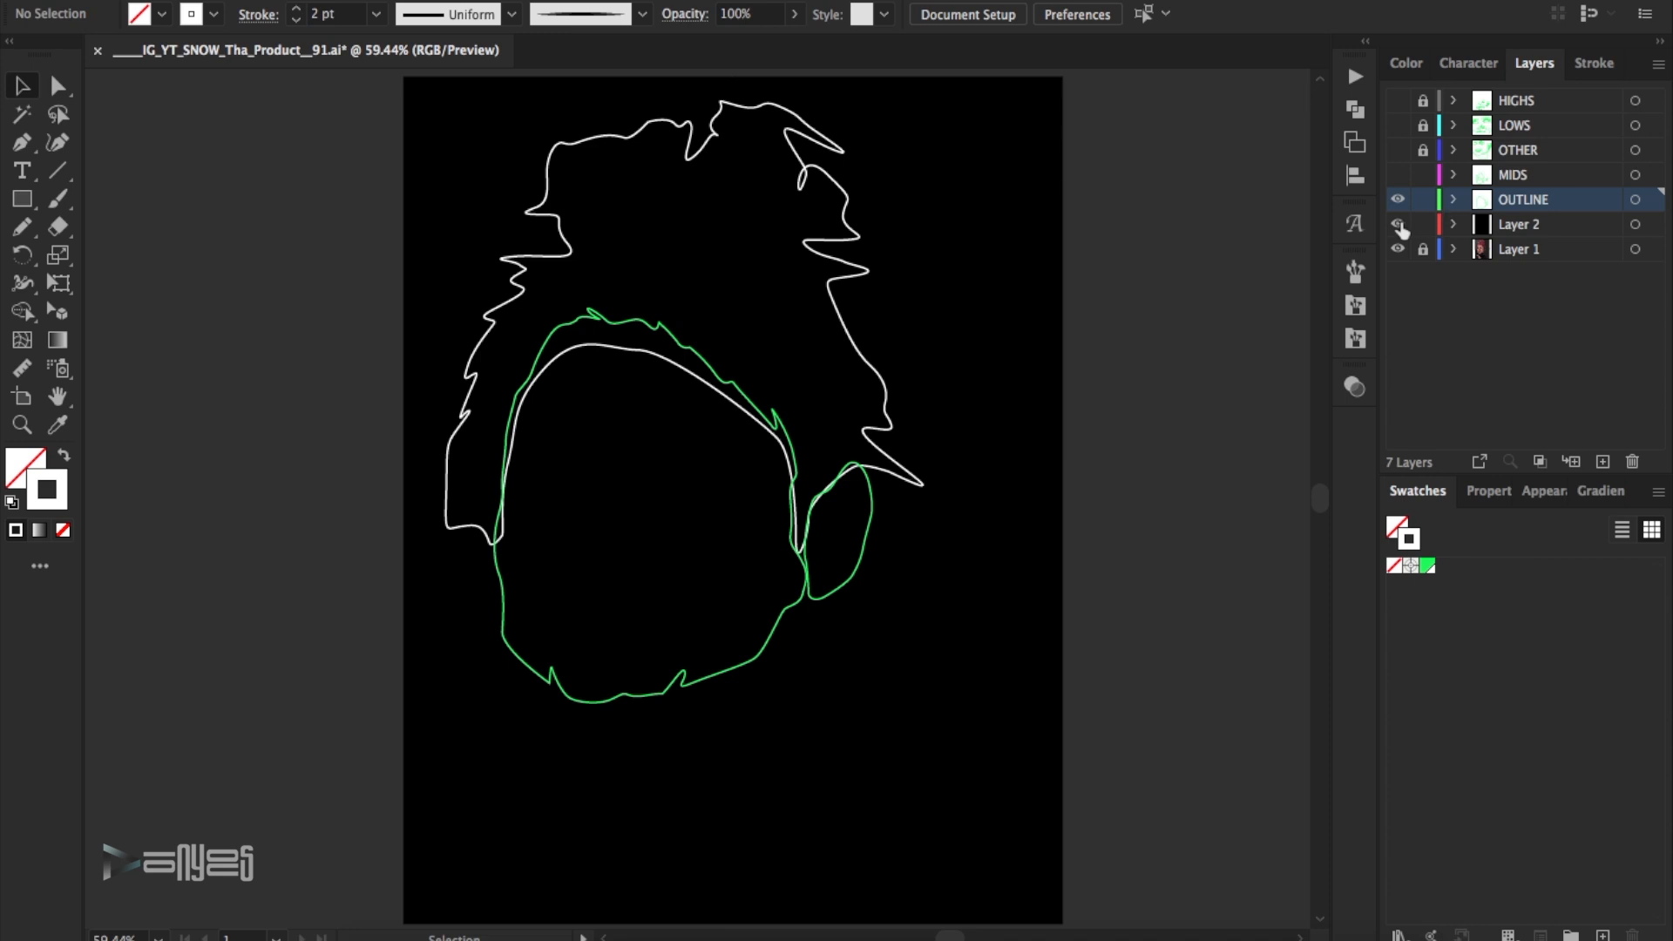
click(1398, 226)
- Sample three reddish hair tones from the photo and add each one as a swatch
double_click(26, 426)
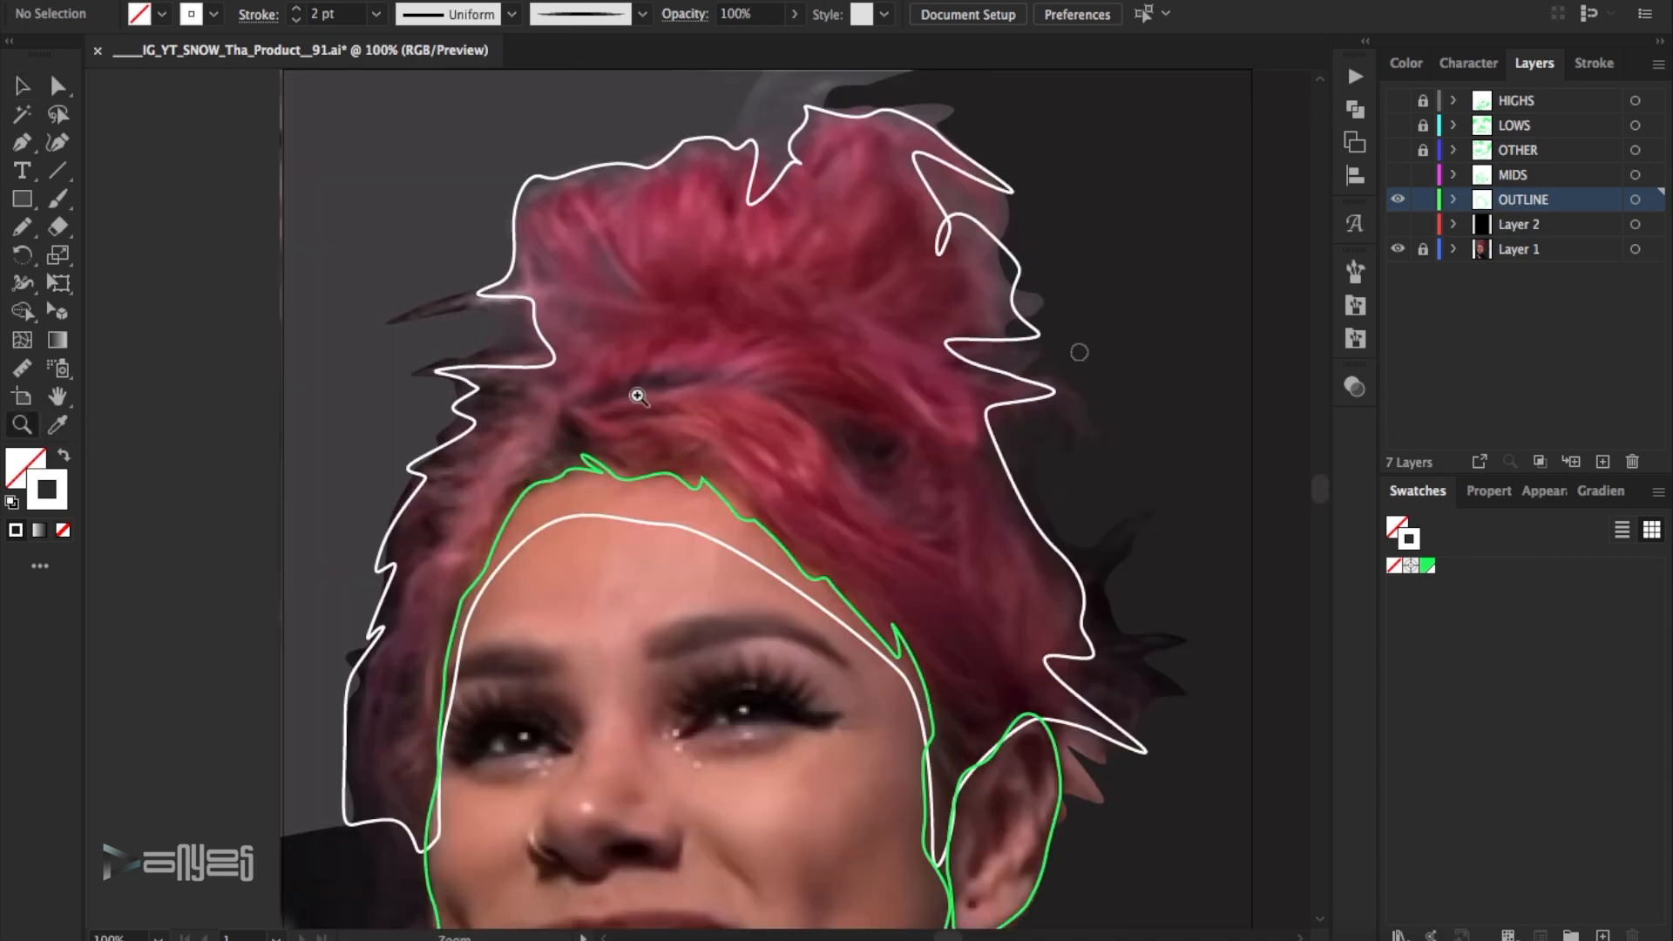
click(499, 457)
click(1658, 492)
click(1528, 417)
click(1452, 578)
click(1658, 492)
click(1568, 418)
key(Return)
click(1657, 492)
click(1524, 419)
key(Return)
- Try the hair shape as a solid white fill against the photo and swap it back to an unfilled outline
key(v)
click(439, 372)
click(64, 454)
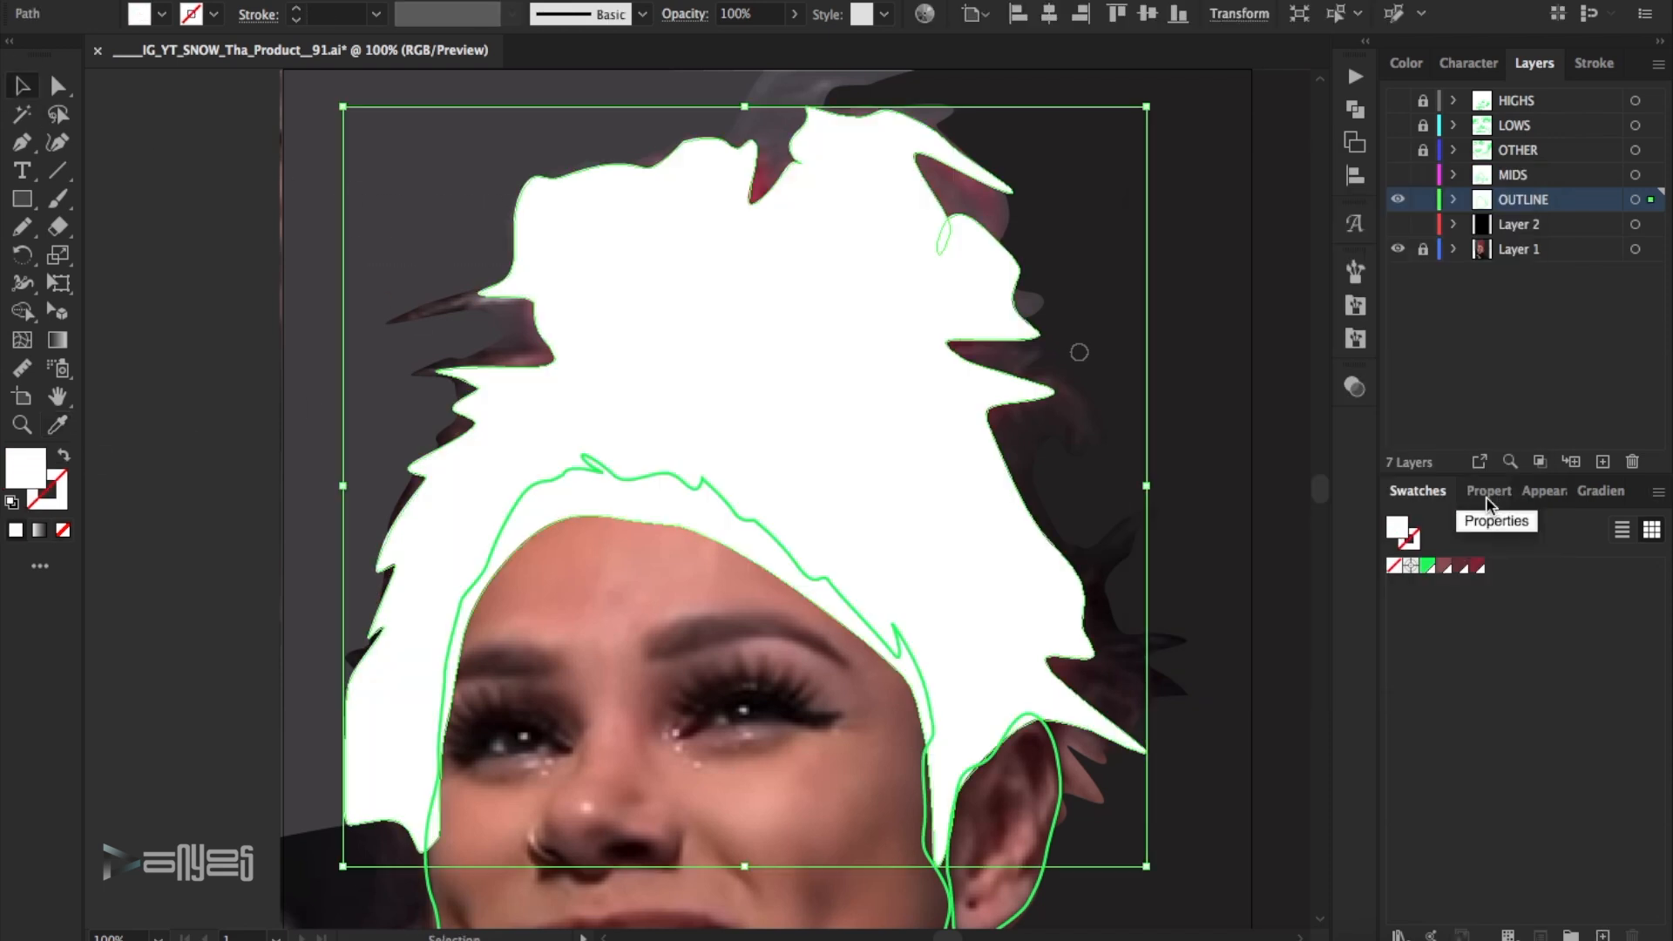
scroll(766, 488, down, 3)
click(1397, 200)
click(1397, 200)
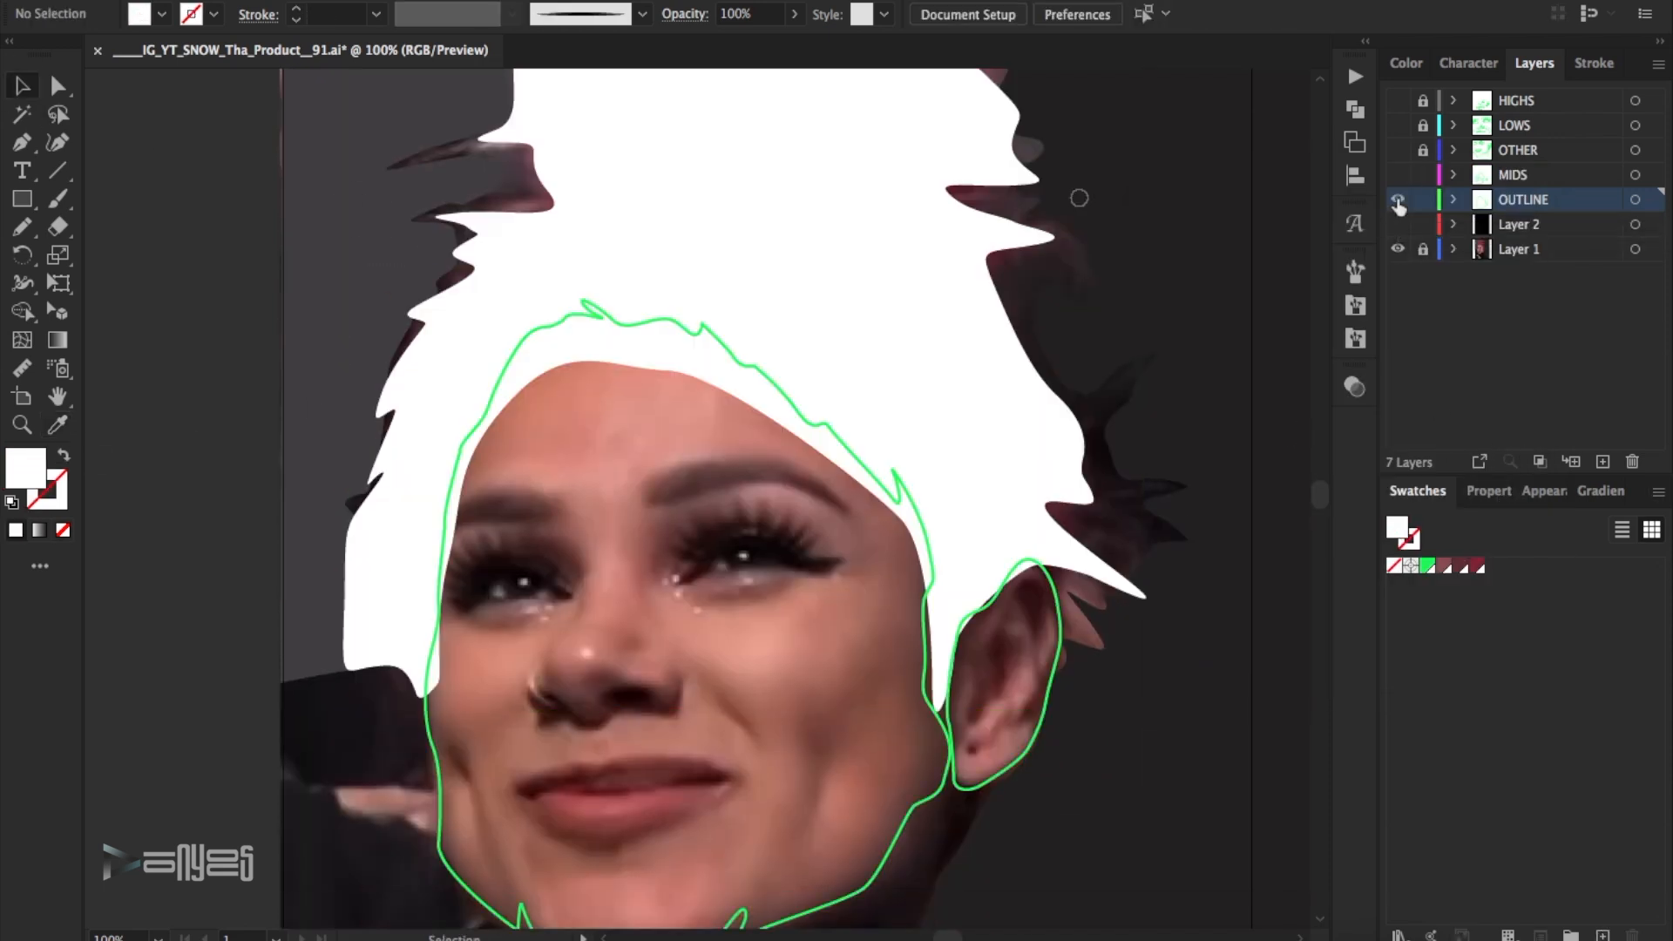
click(1398, 200)
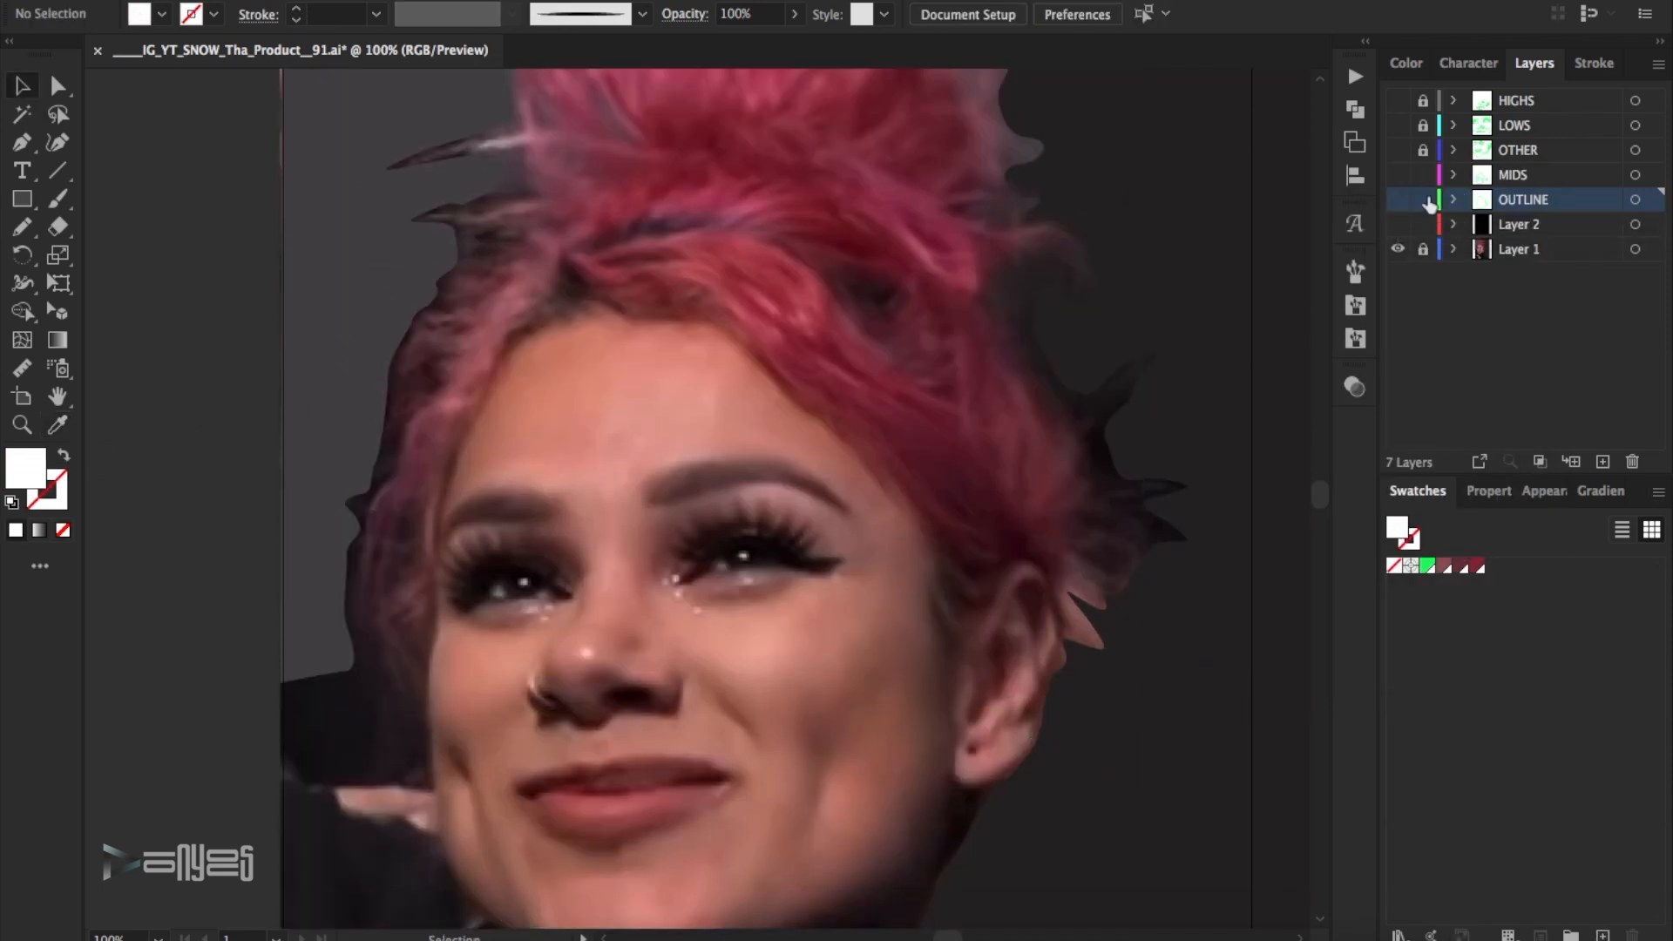
click(1397, 199)
click(585, 322)
key(shift+x)
click(636, 381)
- Sample the light skin tone on the forehead near the hairline and add it as a swatch
key(i)
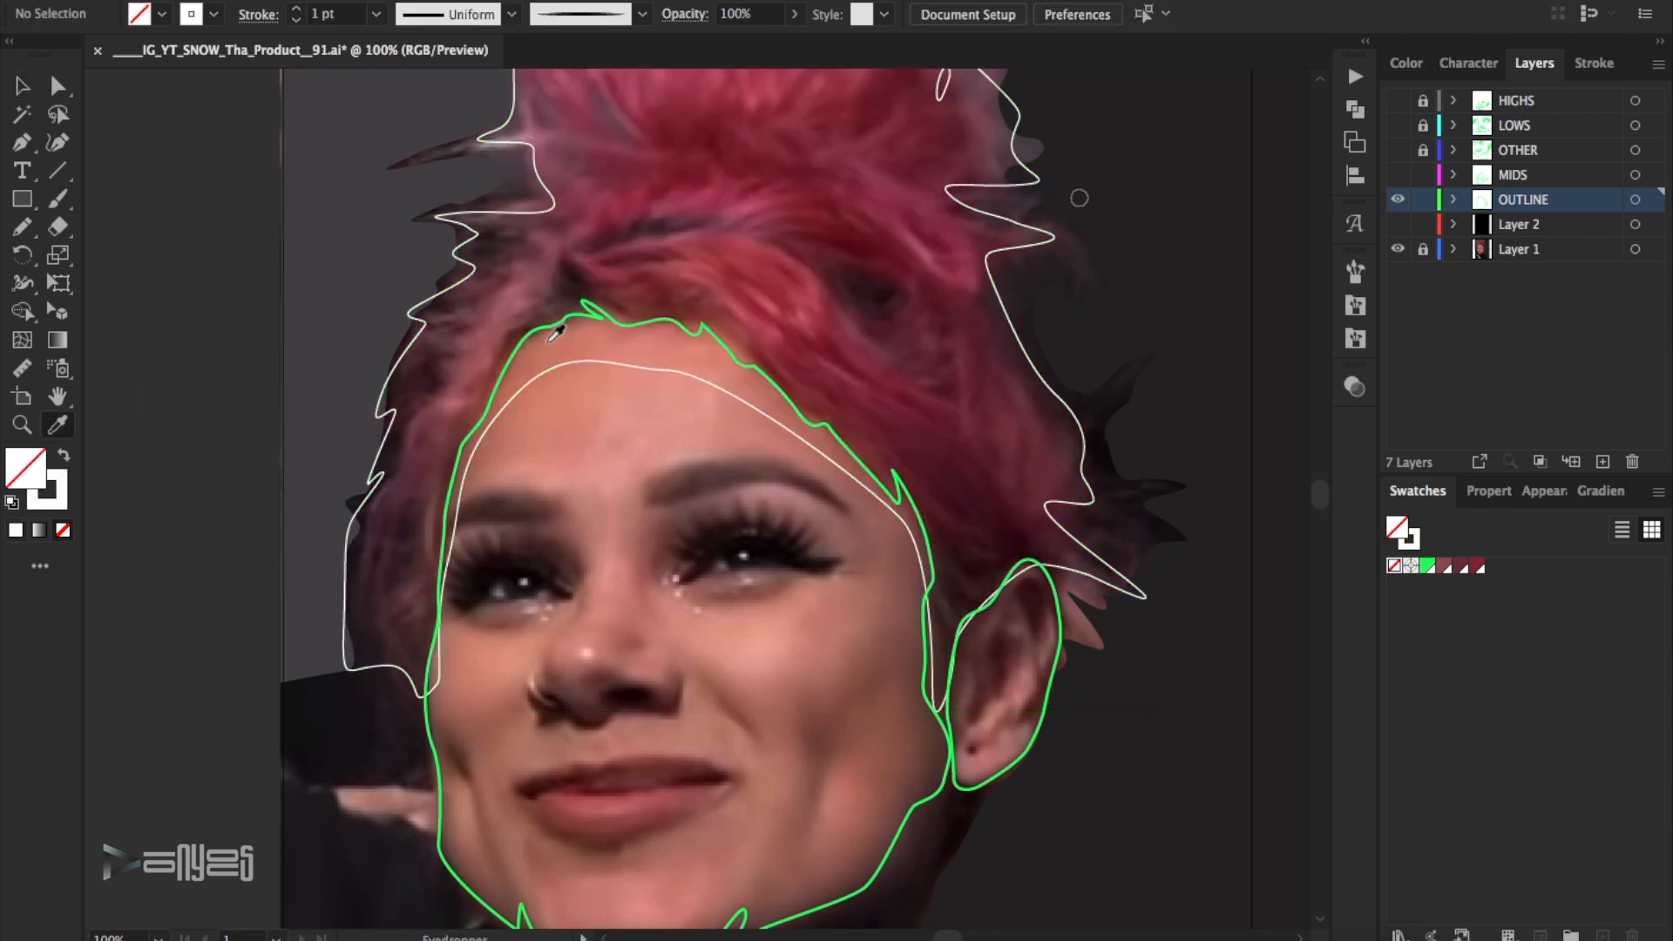
click(551, 340)
click(1655, 493)
click(1472, 412)
click(1455, 579)
- Sample the darker skin tone near the jaw and the pinkish tone on the nose, adding each as a swatch
scroll(659, 452, down, 4)
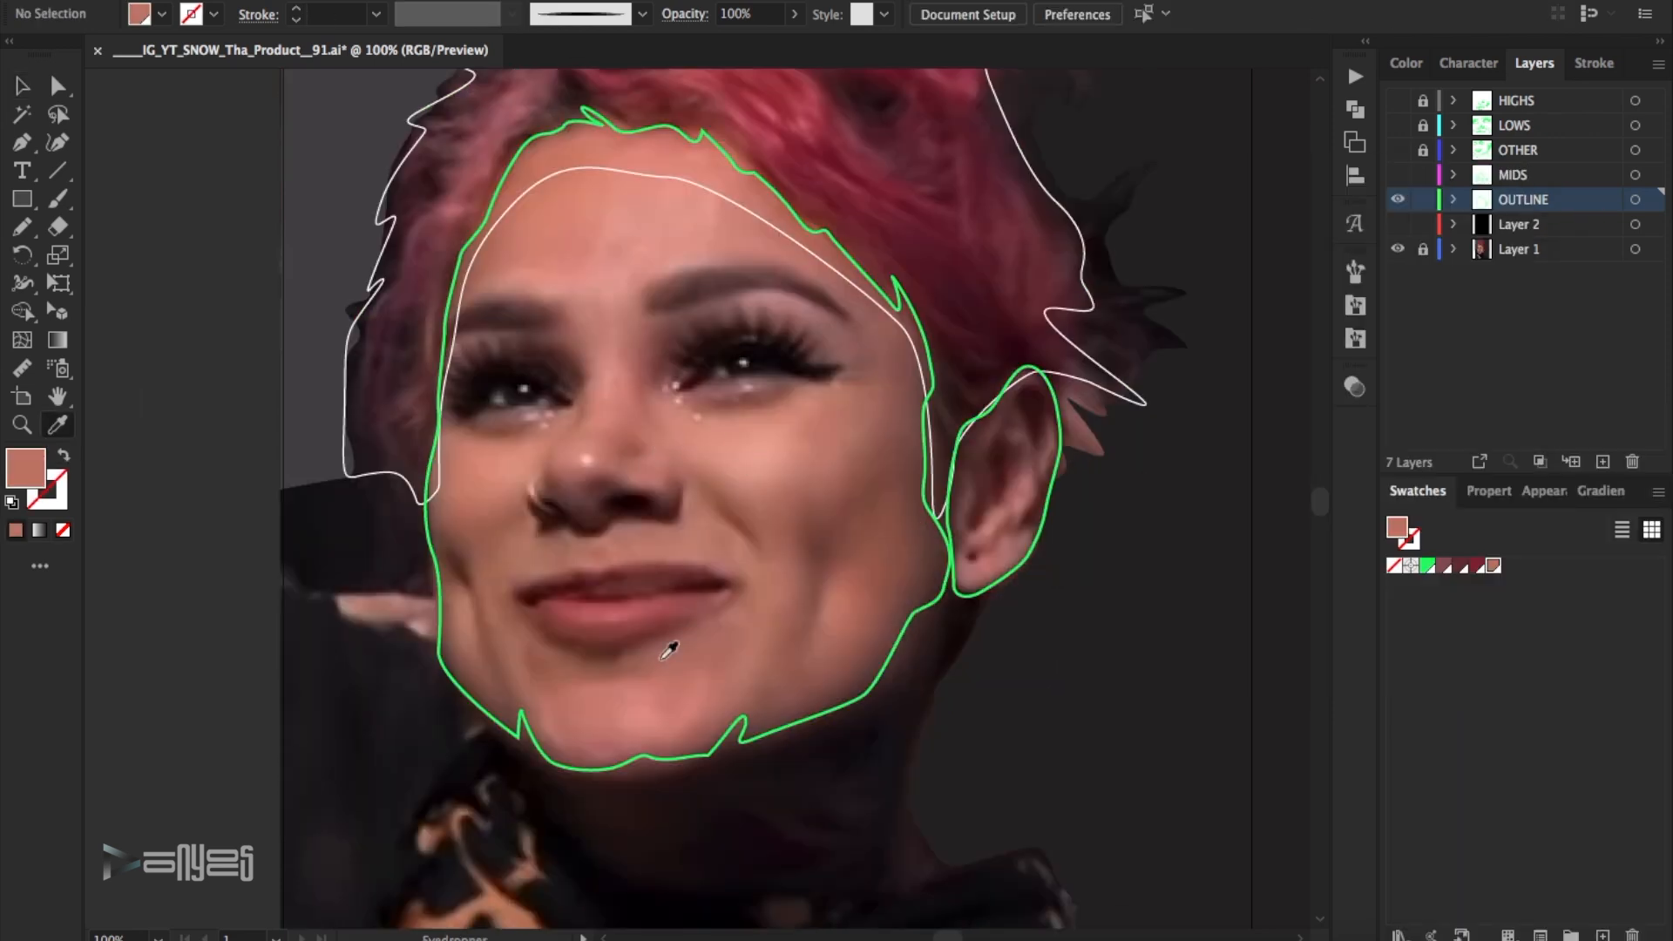
click(816, 691)
click(1656, 493)
click(1473, 411)
click(1448, 578)
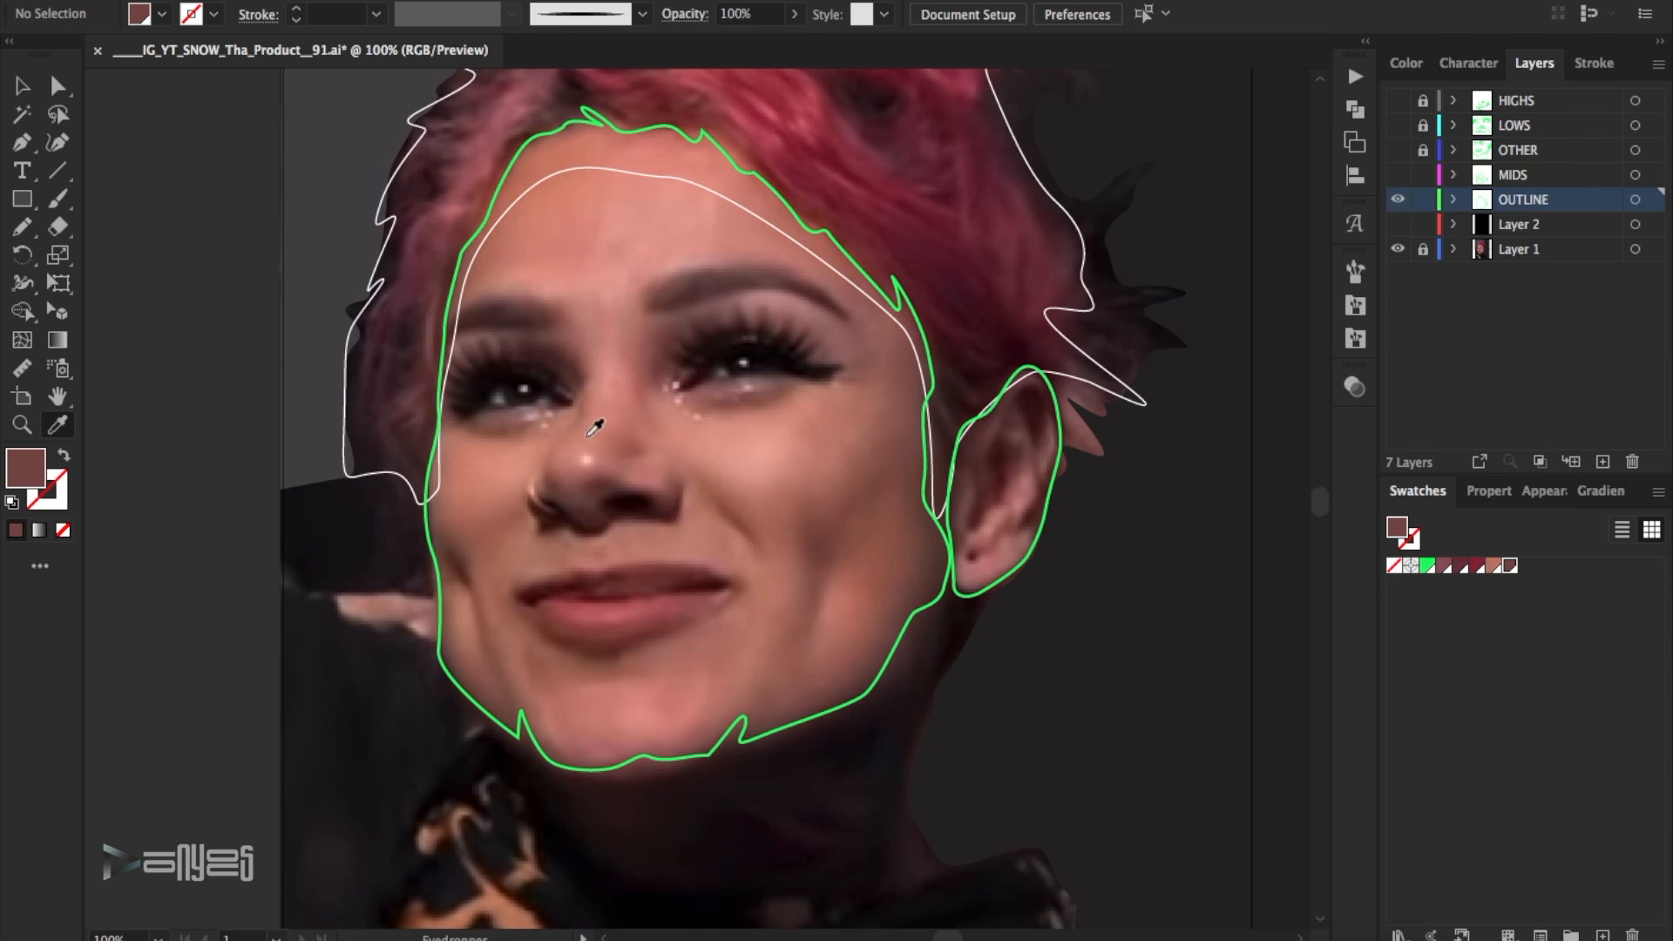
click(593, 427)
click(1656, 493)
click(1472, 411)
click(1450, 578)
- Turn the hair outline into a filled shape and apply a linear white-to-black gradient to it
click(24, 87)
scroll(1118, 370, up, 4)
click(1084, 387)
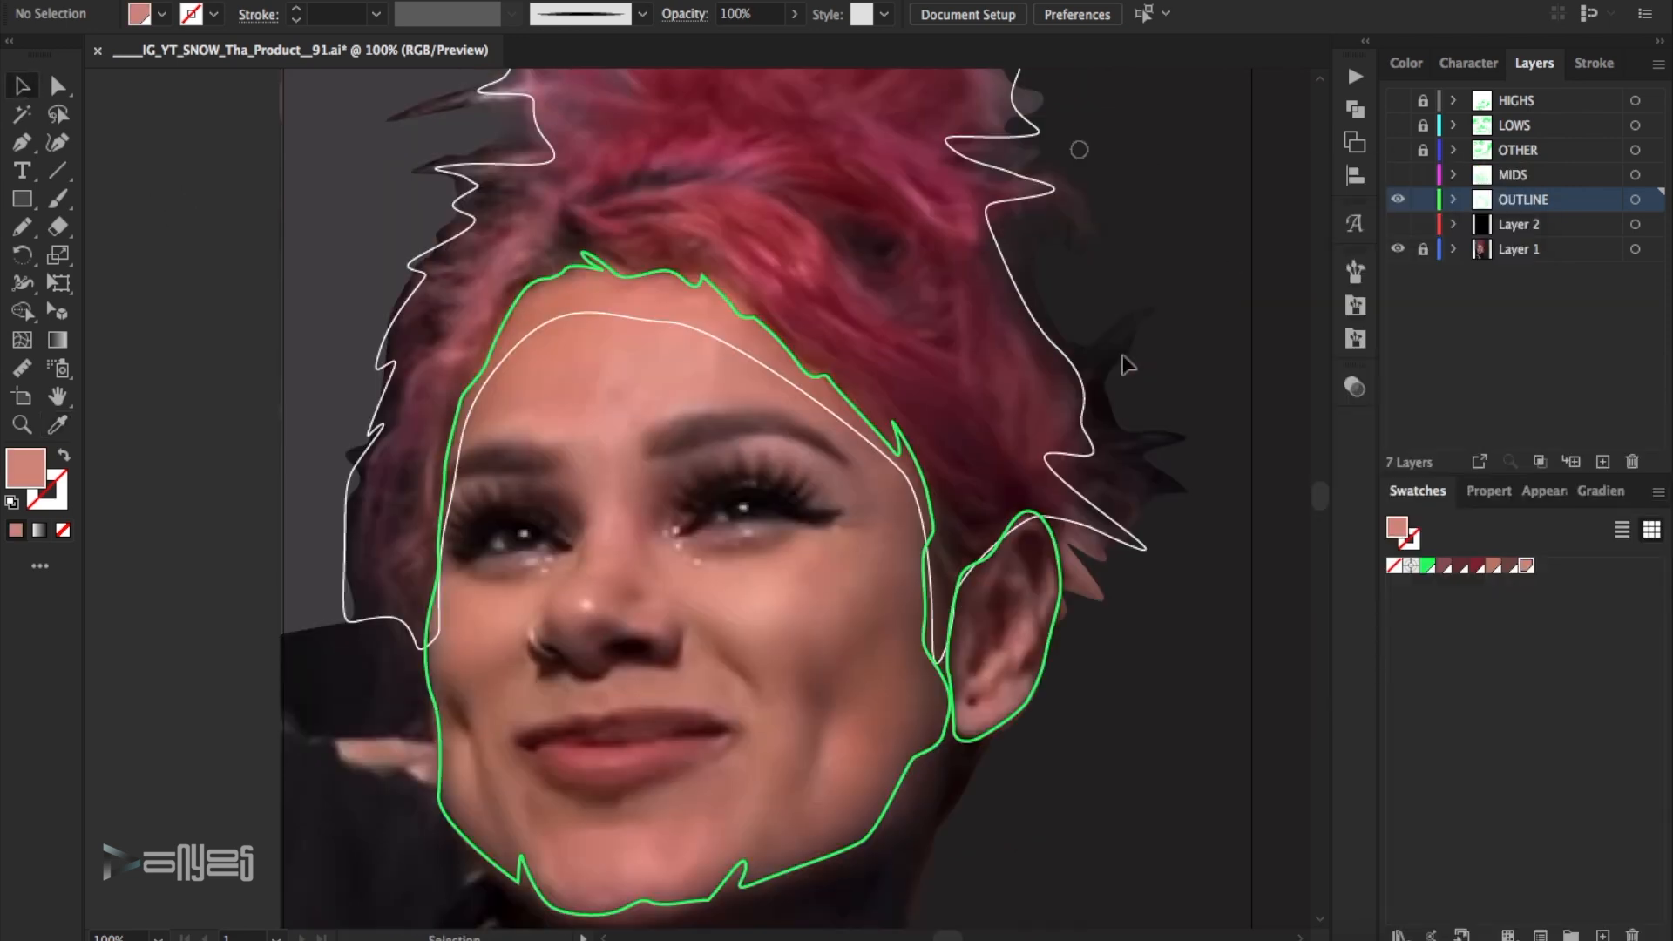
key(shift+x)
click(1596, 492)
click(1509, 836)
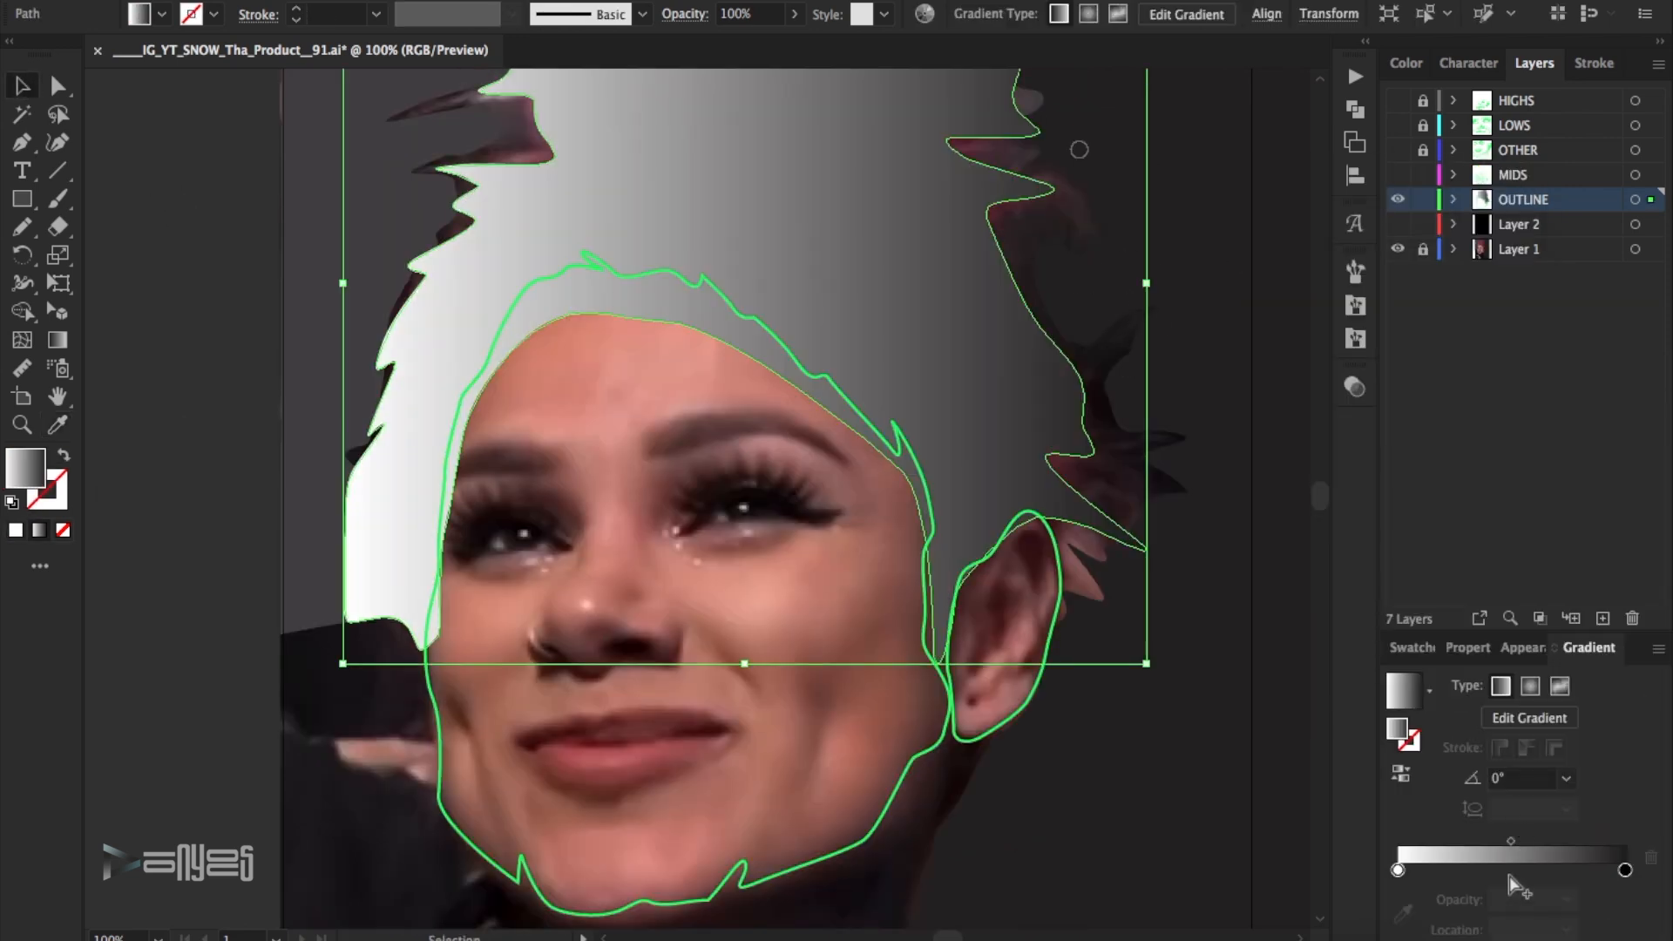
- Add a middle stop to the hair gradient and recolour all three stops with the sampled reddish swatches
double_click(1511, 871)
click(1321, 659)
click(1407, 609)
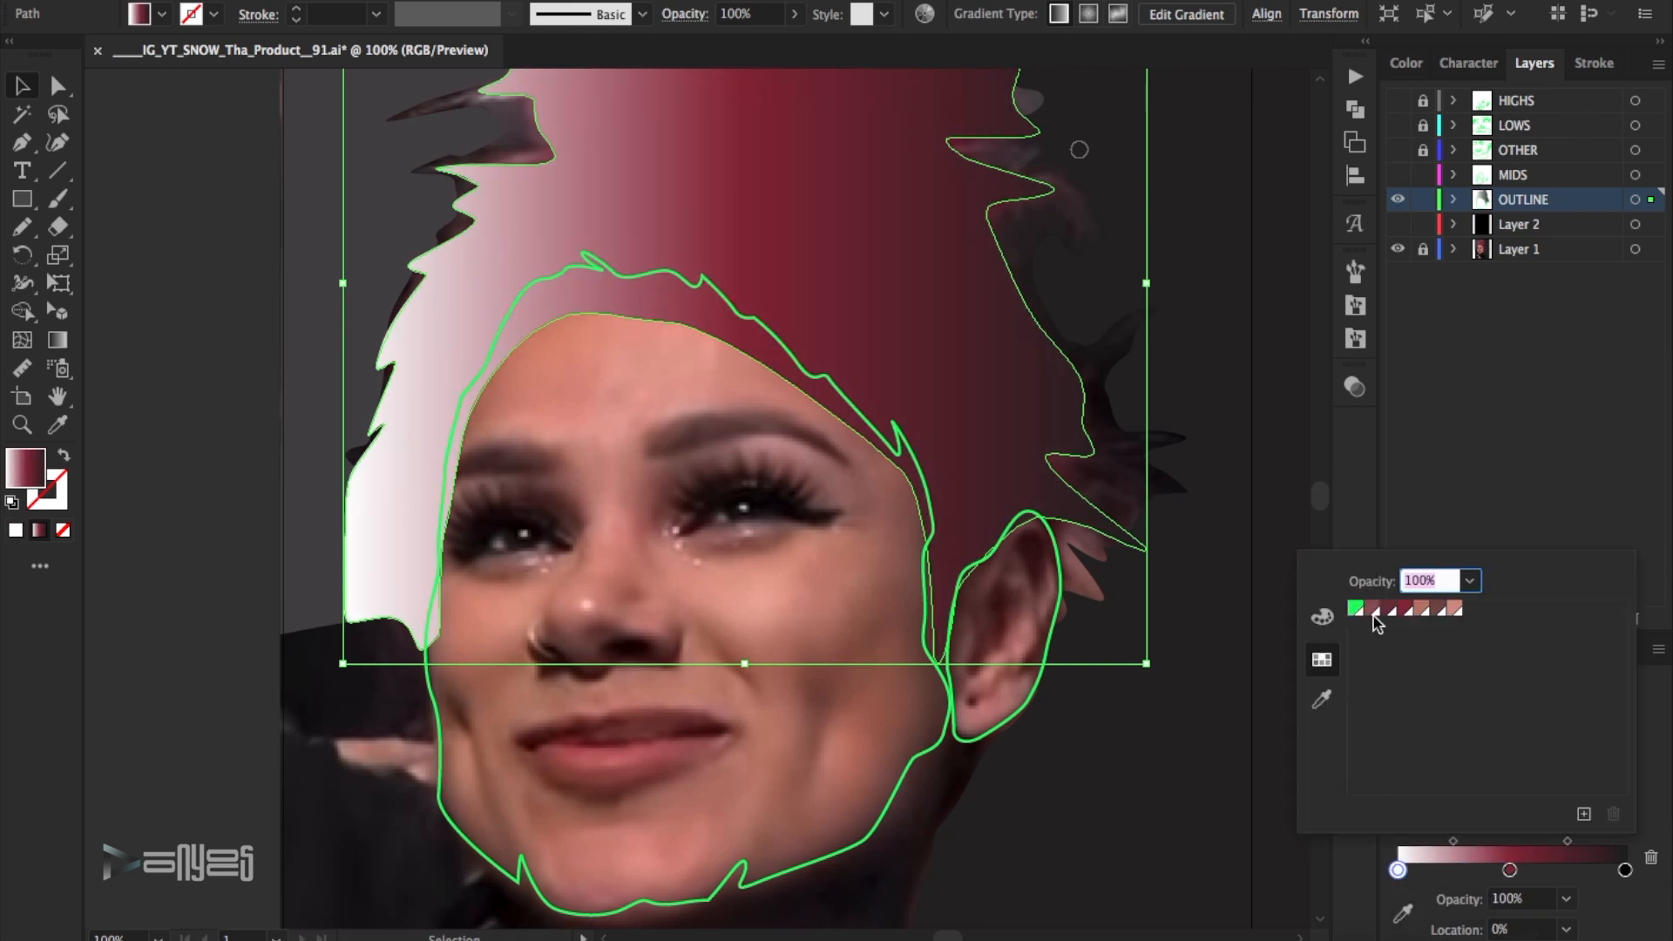
click(1404, 609)
double_click(1624, 870)
click(1405, 608)
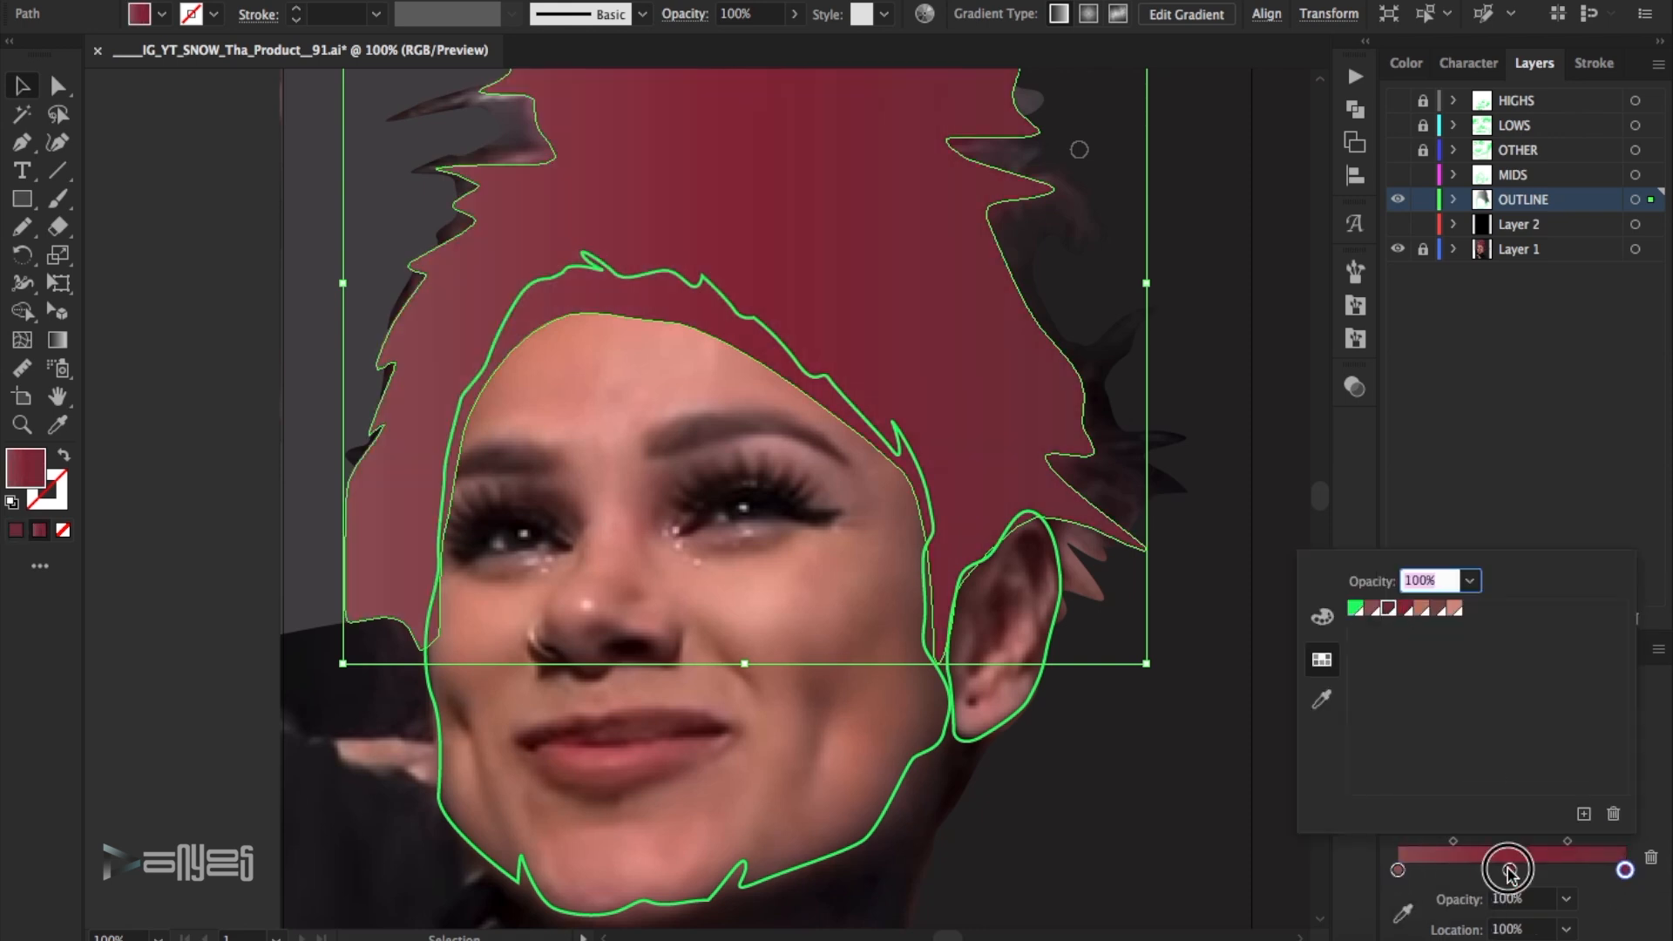
click(1389, 610)
- Shift the hair gradient's middle stop slightly toward the start and place the end stop at about 79%
drag(1509, 869, 1497, 870)
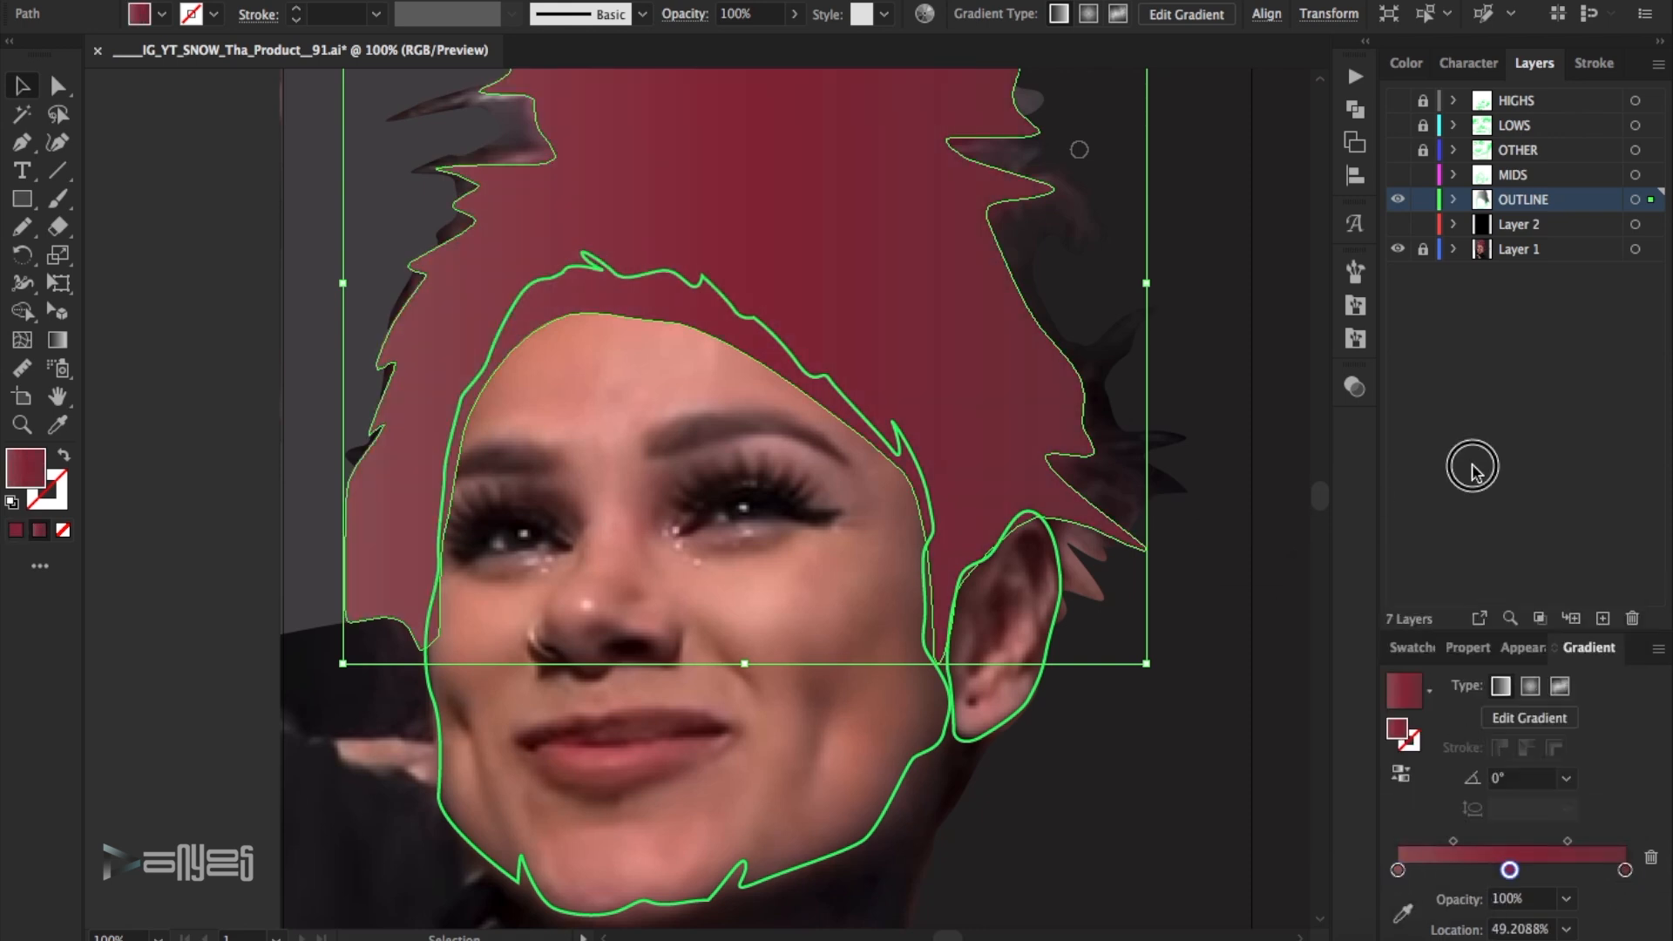
drag(1623, 870, 1571, 871)
click(1454, 848)
drag(1455, 870, 1579, 873)
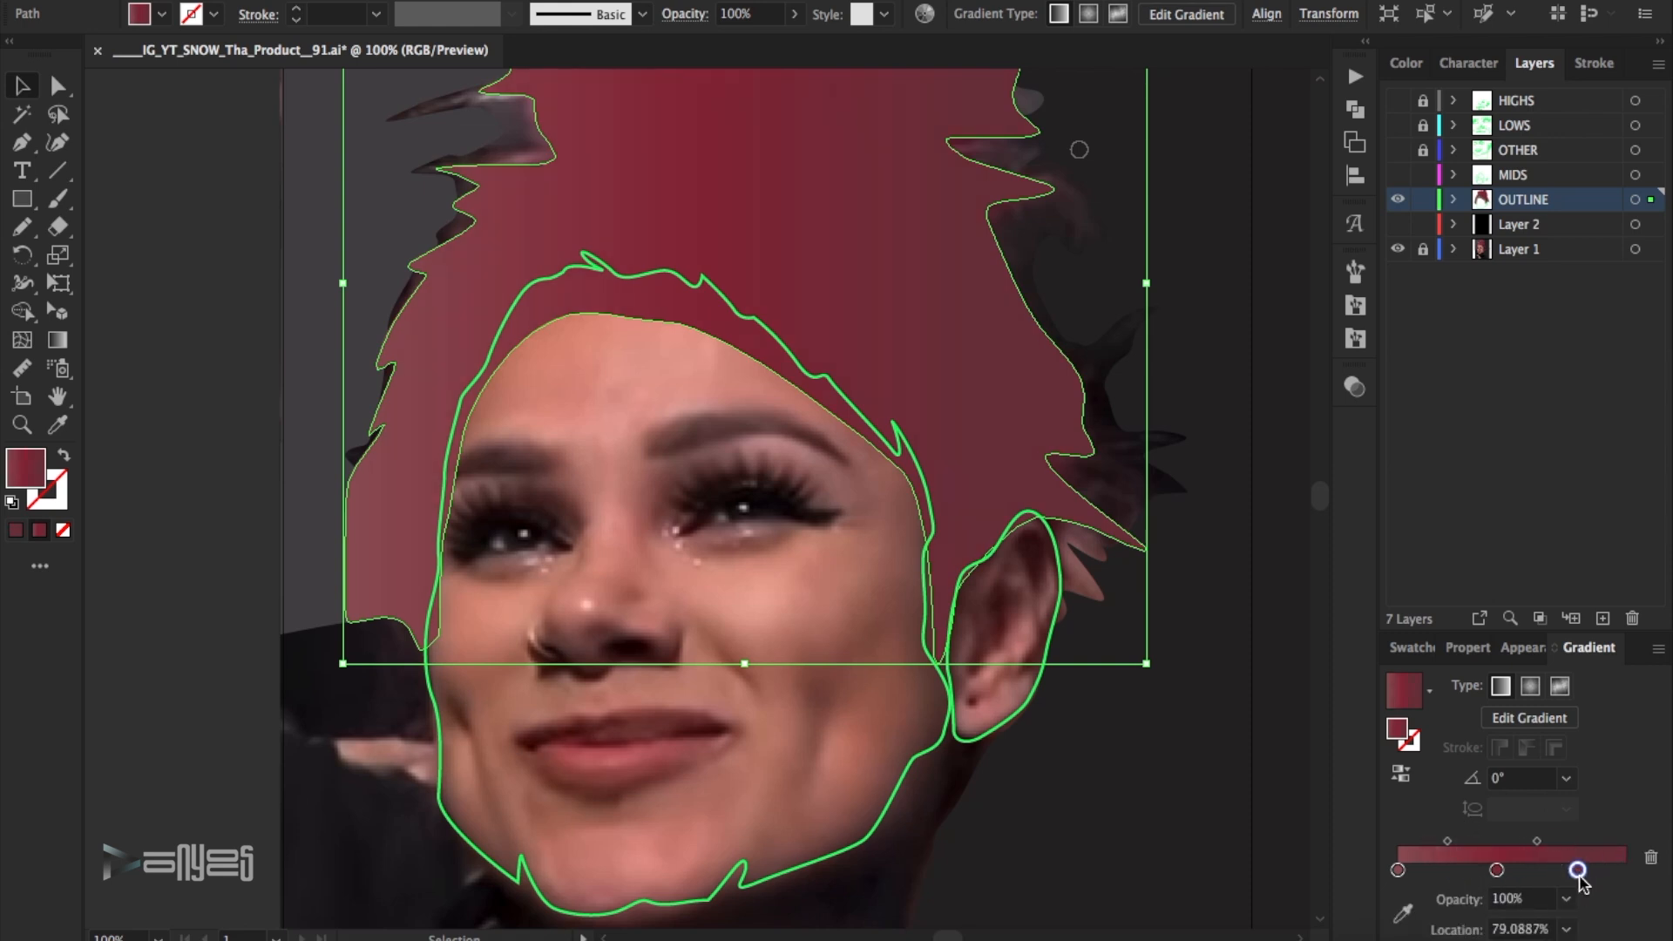
click(1288, 633)
- Turn the face outline into a filled shape and apply the current reddish linear gradient to it
key(super+0)
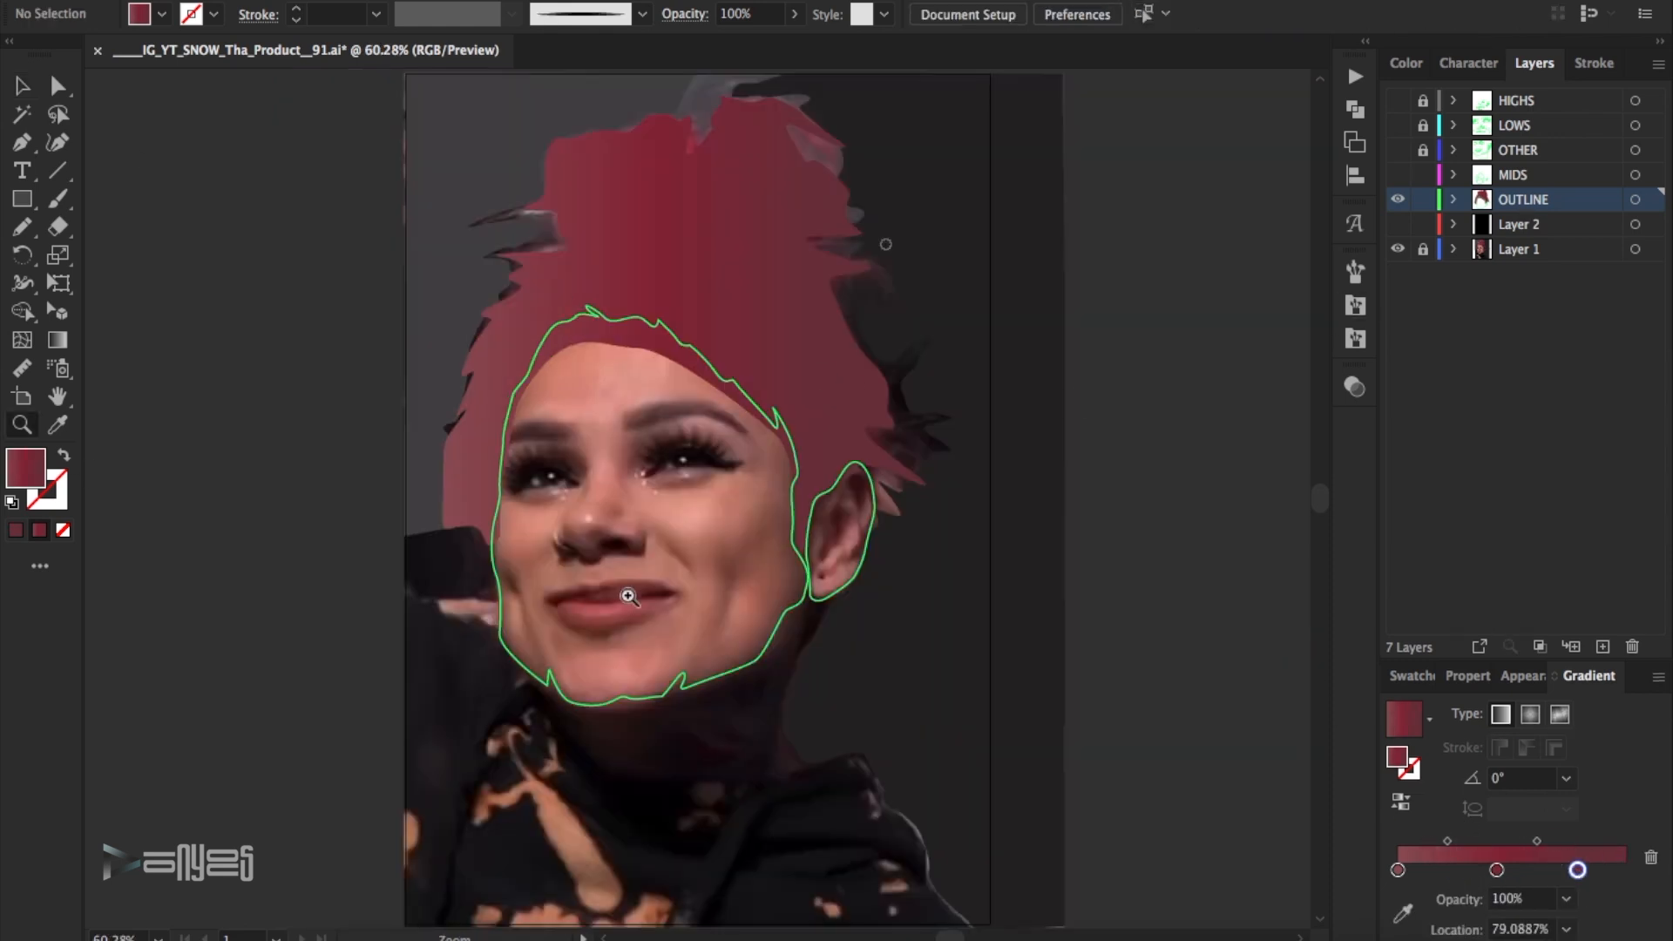
click(608, 601)
key(v)
drag(775, 629, 756, 589)
key(shift+x)
click(1526, 858)
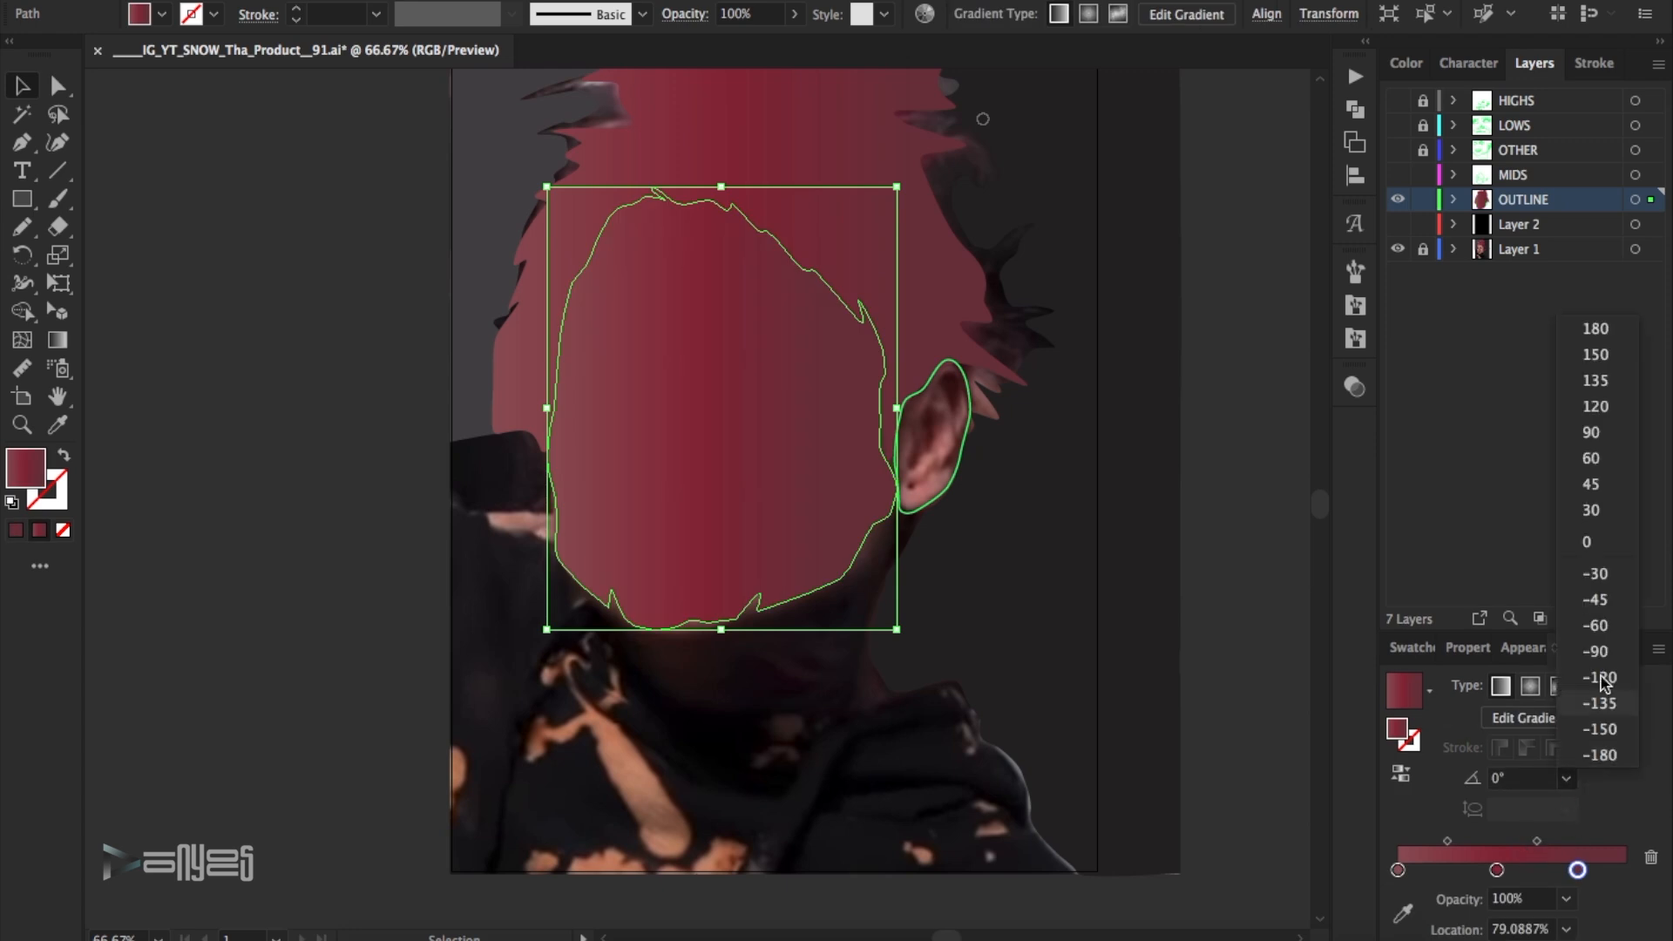
- Set the face gradient's angle to -60° and recolour its three stops with the sampled skin swatches
double_click(1397, 871)
click(1421, 609)
double_click(1577, 871)
click(1454, 609)
double_click(1496, 871)
click(1437, 609)
- Place the face gradient's end stop at 100%, the middle stop at about 46% and the first midpoint at about 43%
mouse_move(1577, 871)
mouse_down()
mouse_move(1642, 871)
mouse_move(1584, 843)
mouse_up()
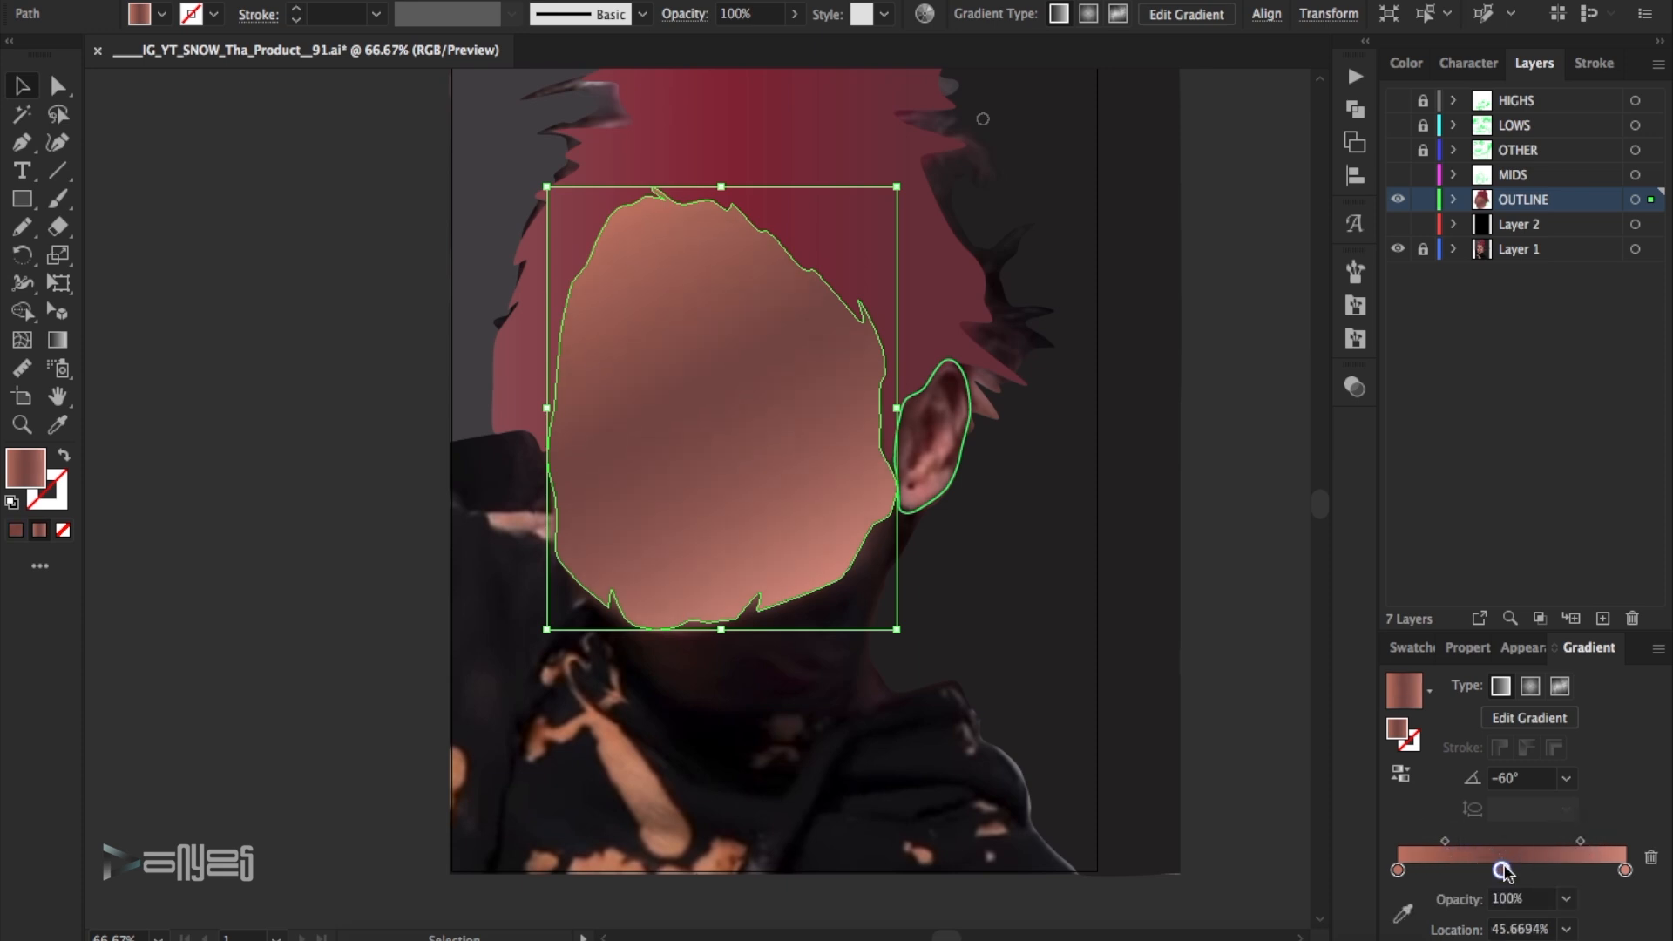
drag(1445, 843, 1441, 843)
click(1018, 432)
- Turn the ear outline into a filled shape and apply the face's skin gradient at an angle of -60°
click(879, 496)
key(v)
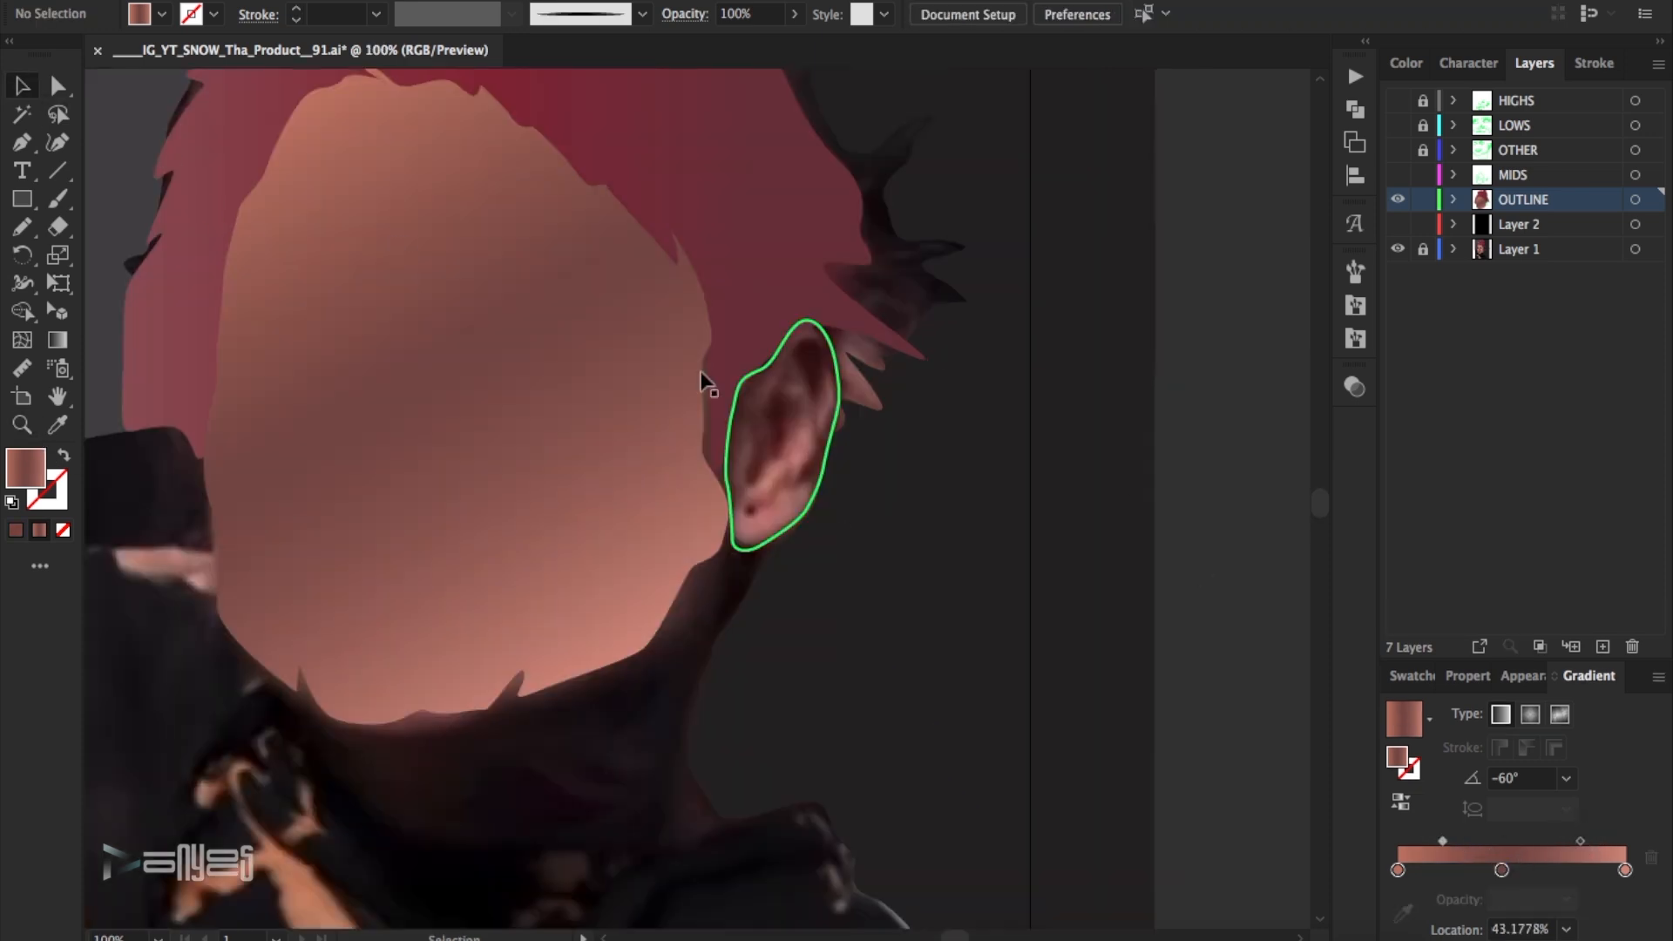
click(724, 484)
click(65, 456)
click(1518, 857)
click(1565, 778)
click(1596, 627)
- Reduce the ear gradient to a salmon and a dark brown stop, with the midpoint at about 48%
drag(1624, 869, 1621, 922)
mouse_move(1501, 869)
mouse_down()
mouse_move(1626, 869)
mouse_move(1507, 841)
mouse_up()
click(1225, 611)
click(1398, 200)
click(1398, 200)
- Reverse the ear gradient's direction and recolour its end stop with the pinkish skin swatch
click(784, 453)
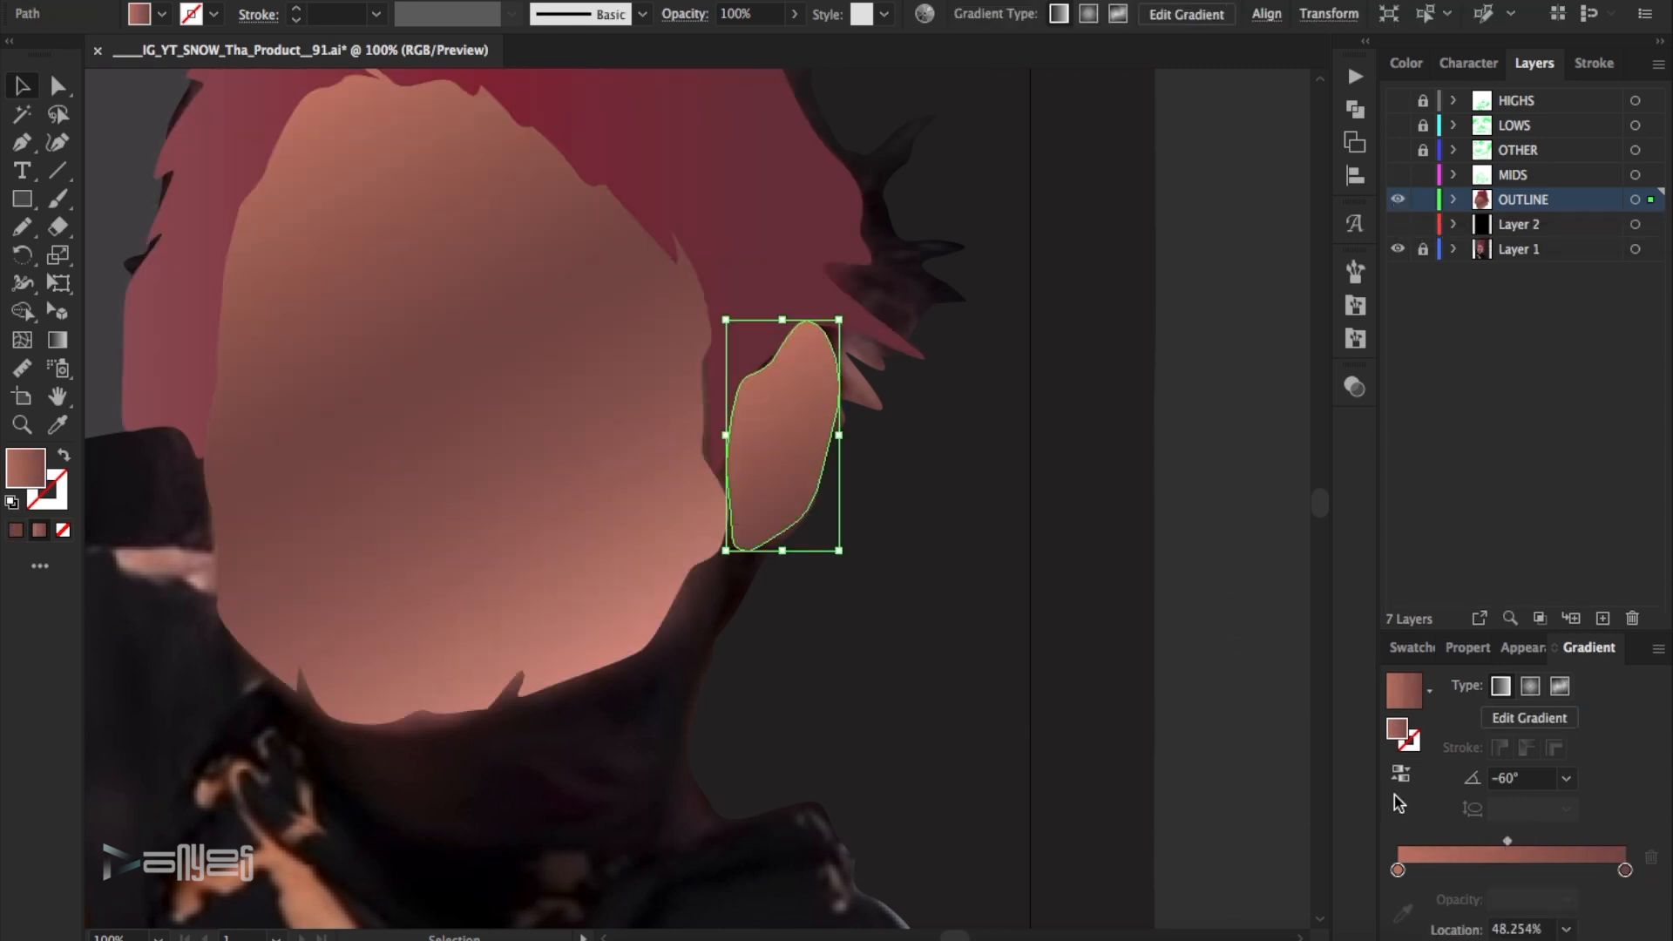
click(1400, 802)
click(1138, 530)
click(788, 453)
double_click(1625, 869)
click(1453, 610)
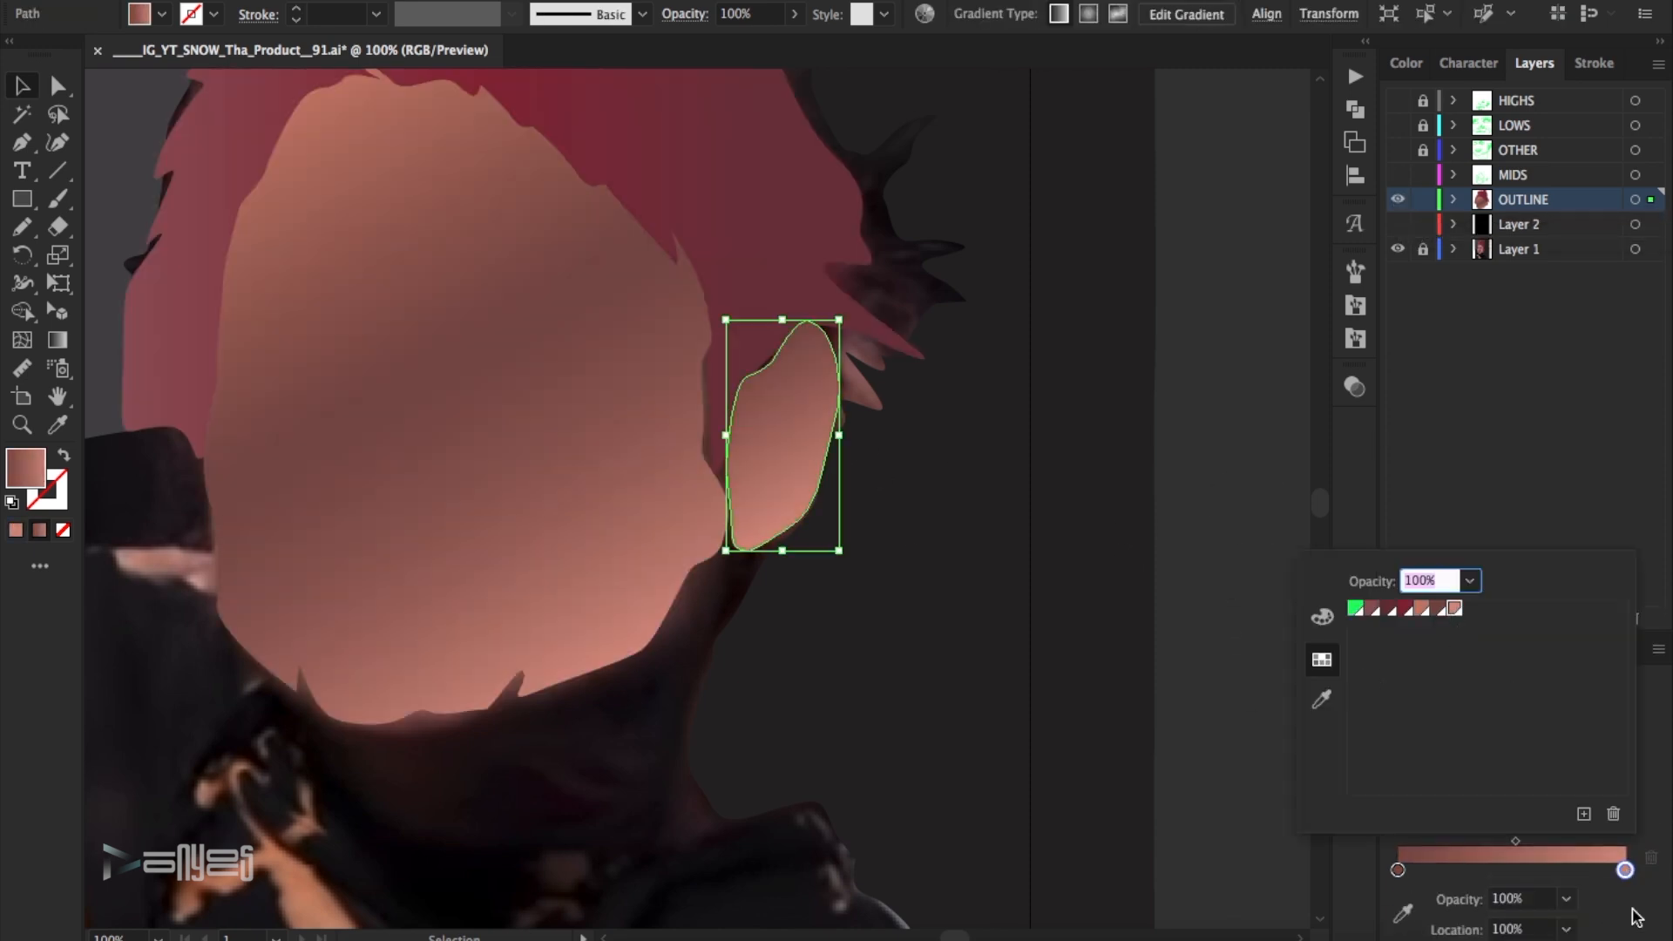
- Move the ear gradient's start stop slightly inward and set the midpoint to about 57%
click(1632, 909)
drag(1398, 870, 1426, 870)
drag(1529, 842, 1538, 842)
click(1218, 556)
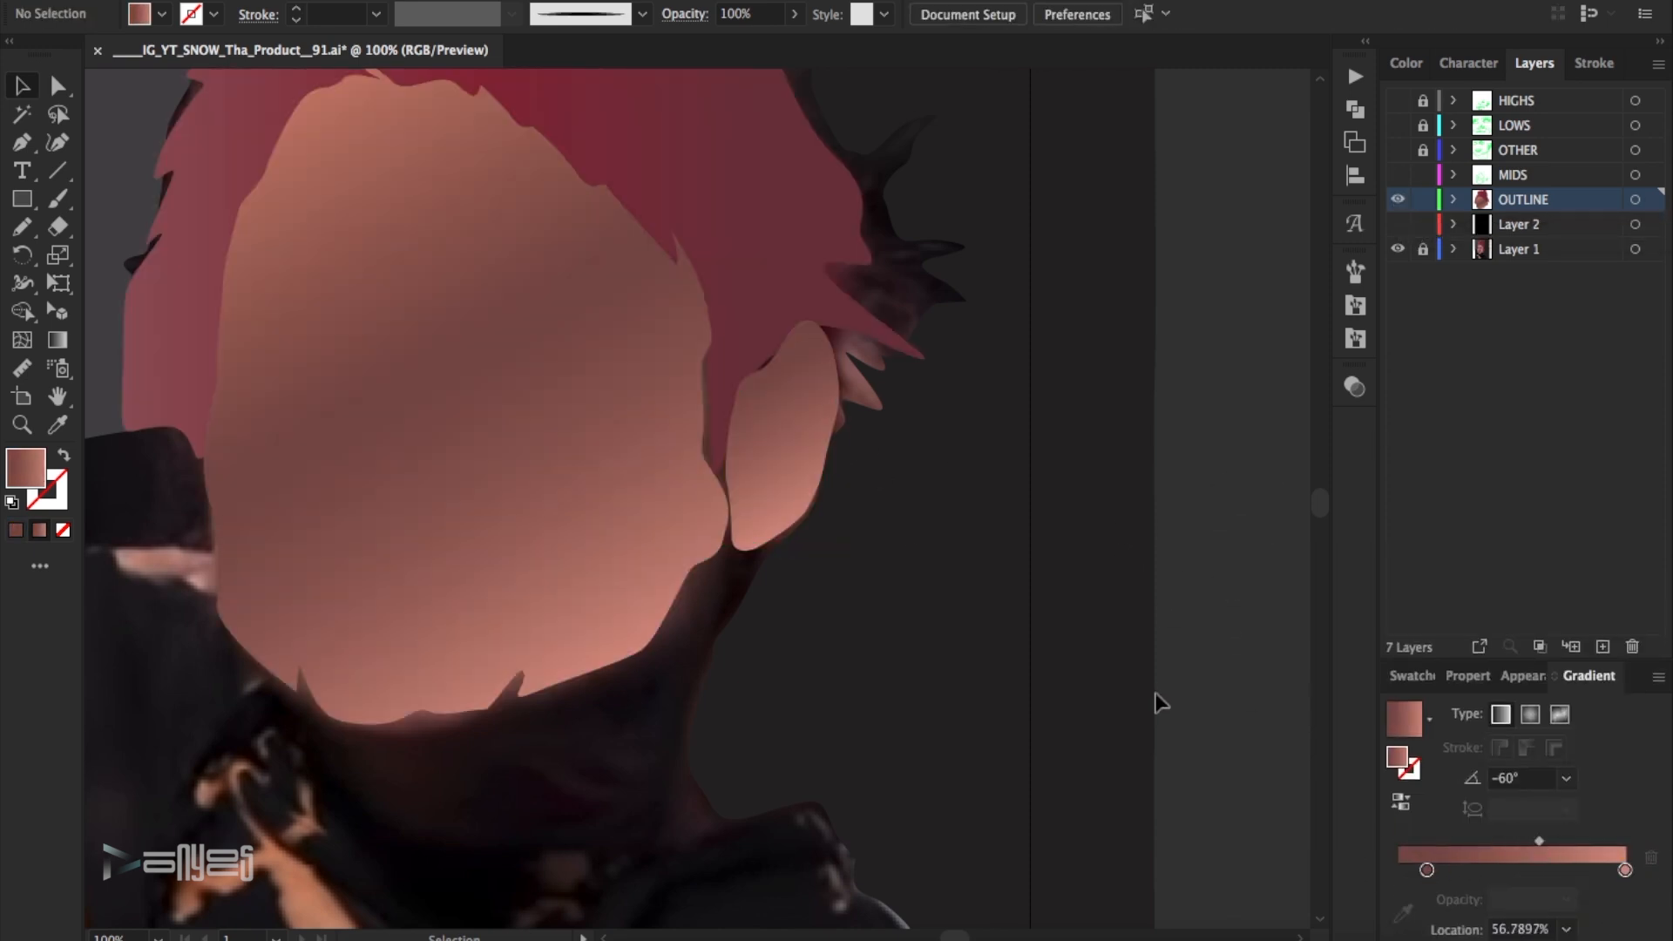
key(ctrl+0)
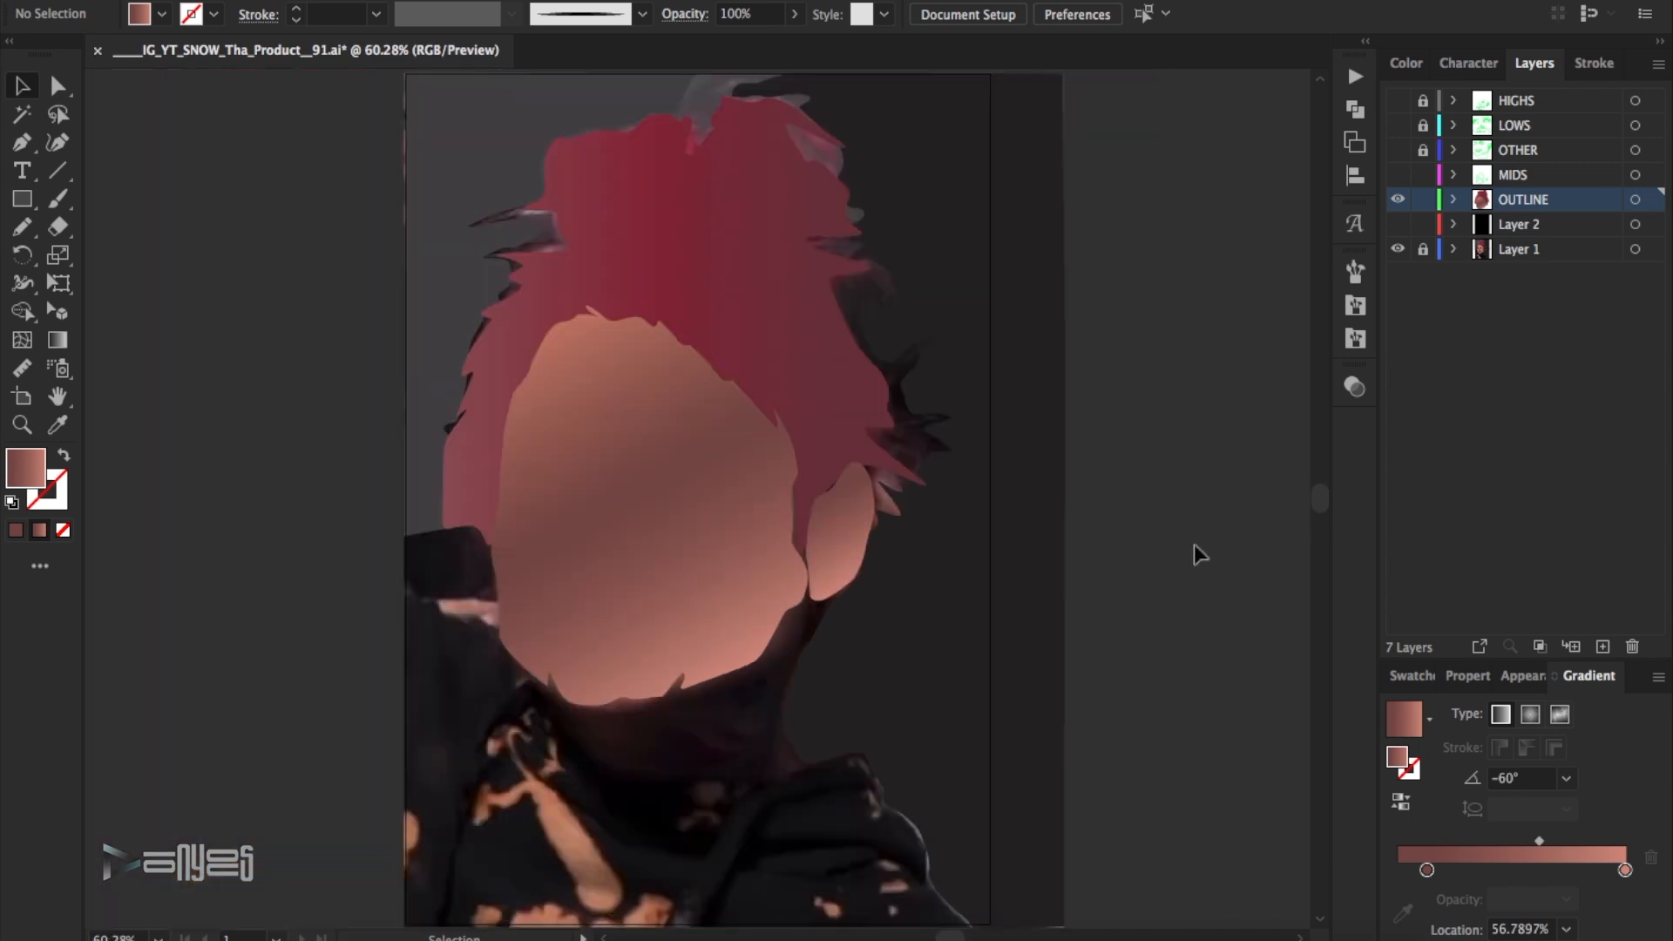
- Show the black Layer 2 behind the artwork and reshape the hair edge near the ear to close the gap beside the face
click(1397, 224)
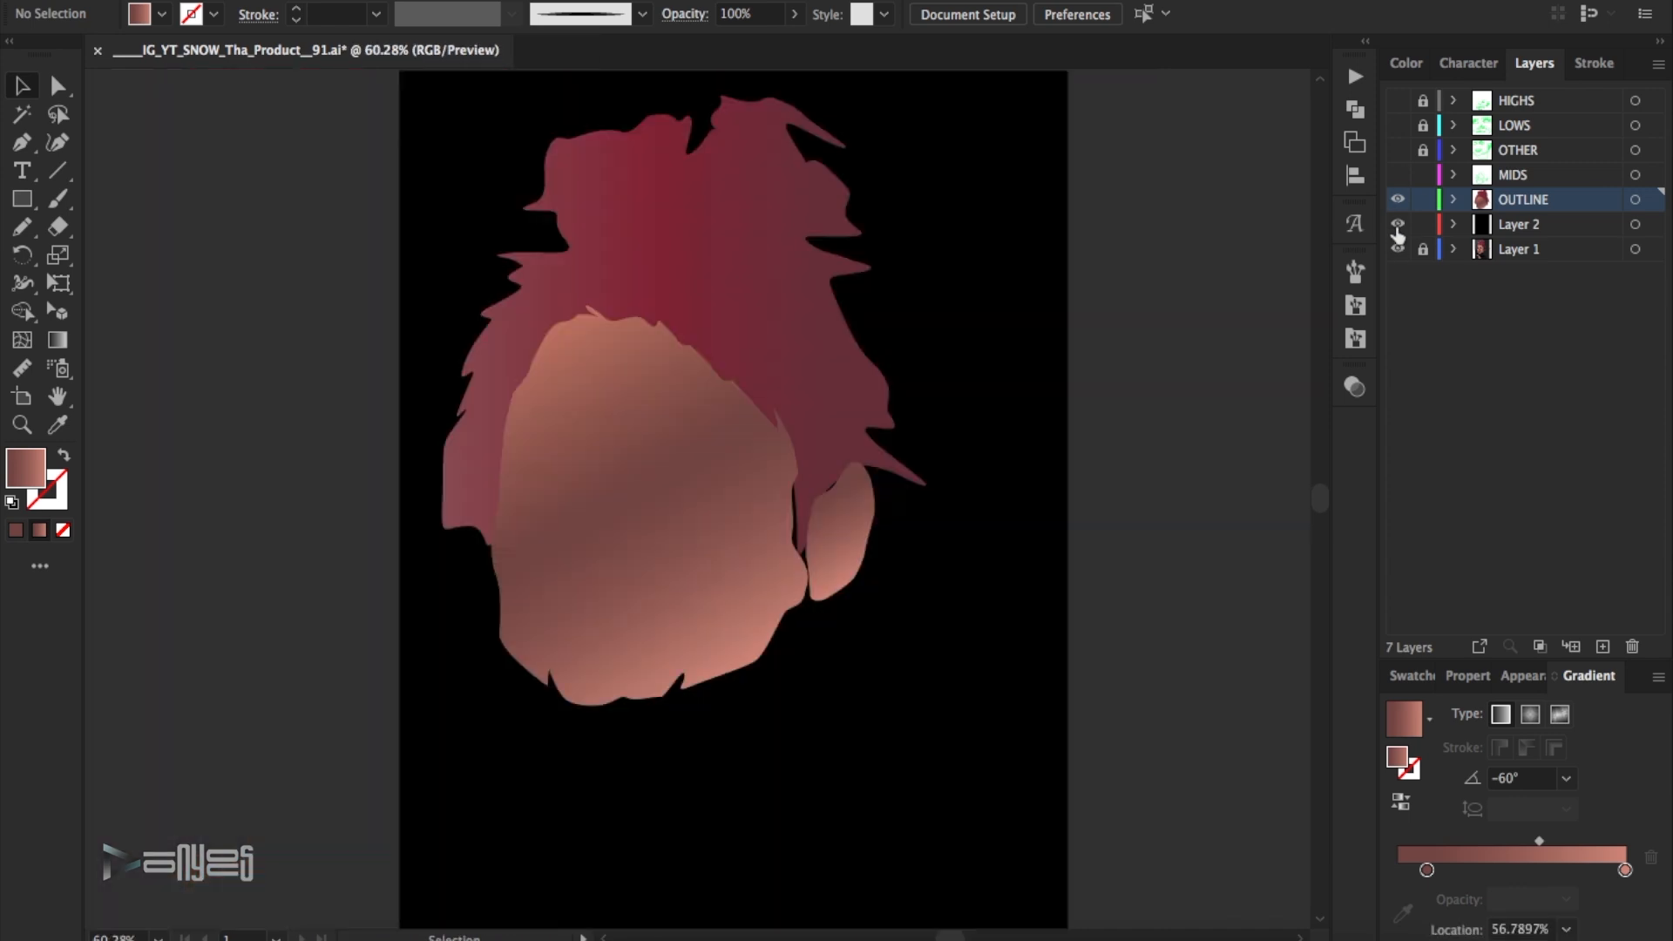
click(22, 424)
drag(751, 416, 897, 609)
click(571, 382)
click(623, 384)
drag(579, 624, 545, 656)
drag(635, 525, 664, 776)
click(1030, 456)
key(ctrl+0)
click(1128, 334)
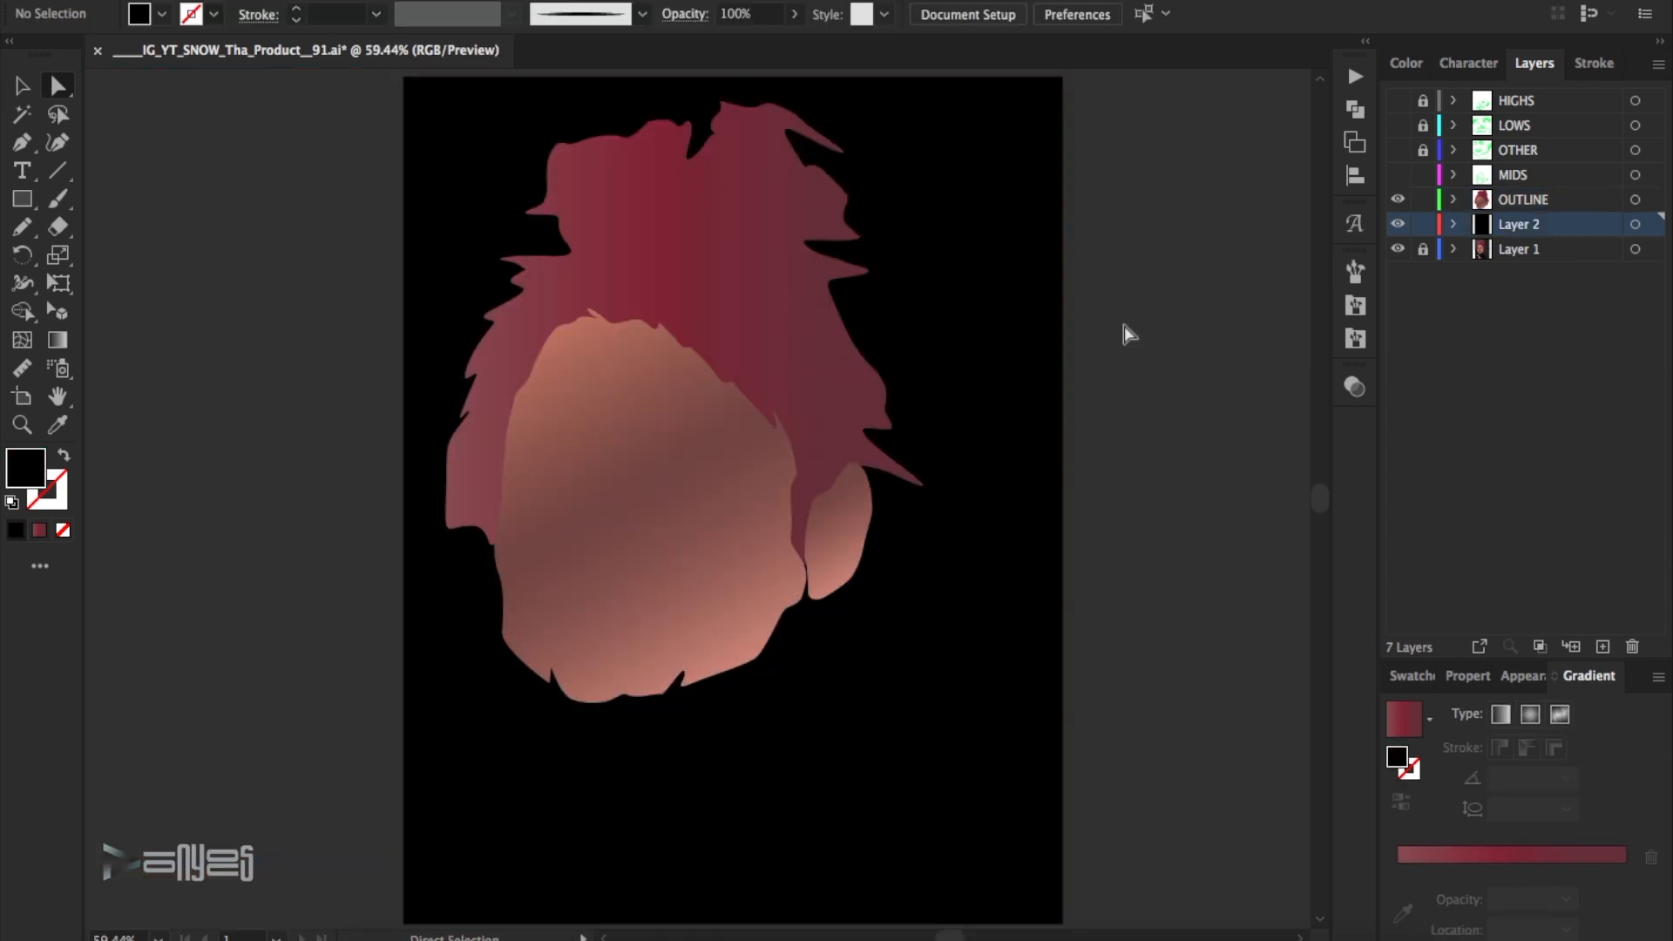
- Hide Layer 2 and draw a closed neck shape with the Pen tool on the OUTLINE layer, overlapping the lower face
click(1397, 224)
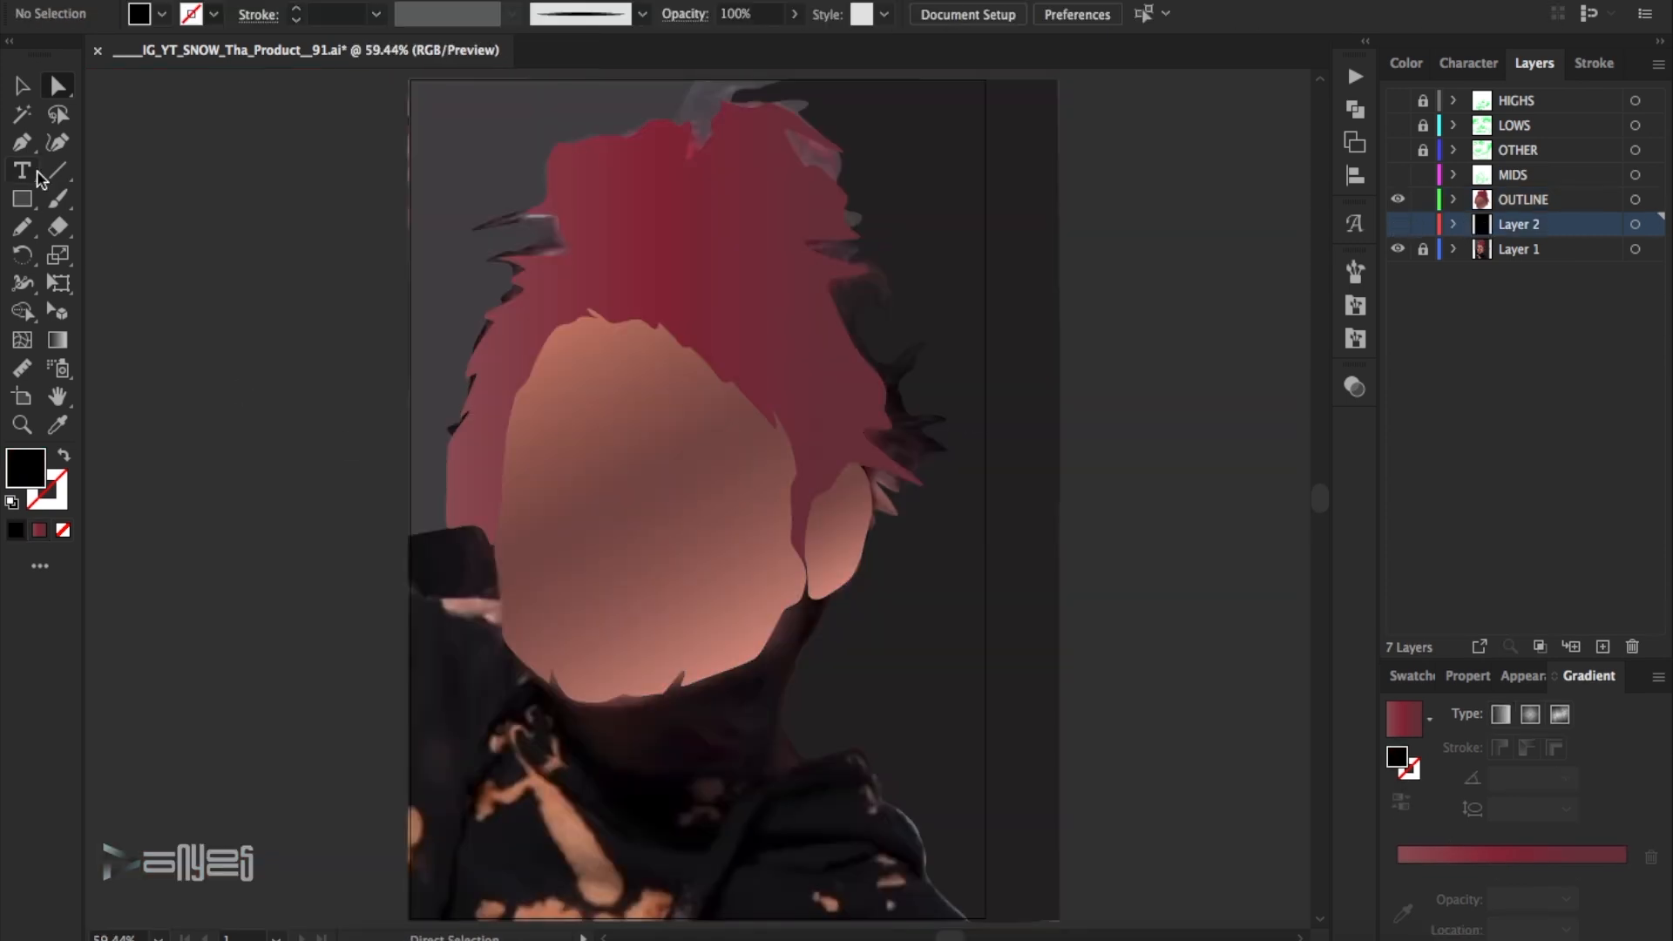
click(546, 644)
drag(575, 716, 646, 768)
drag(684, 771, 696, 771)
drag(746, 773, 790, 769)
drag(805, 758, 790, 670)
click(826, 565)
drag(758, 549, 721, 552)
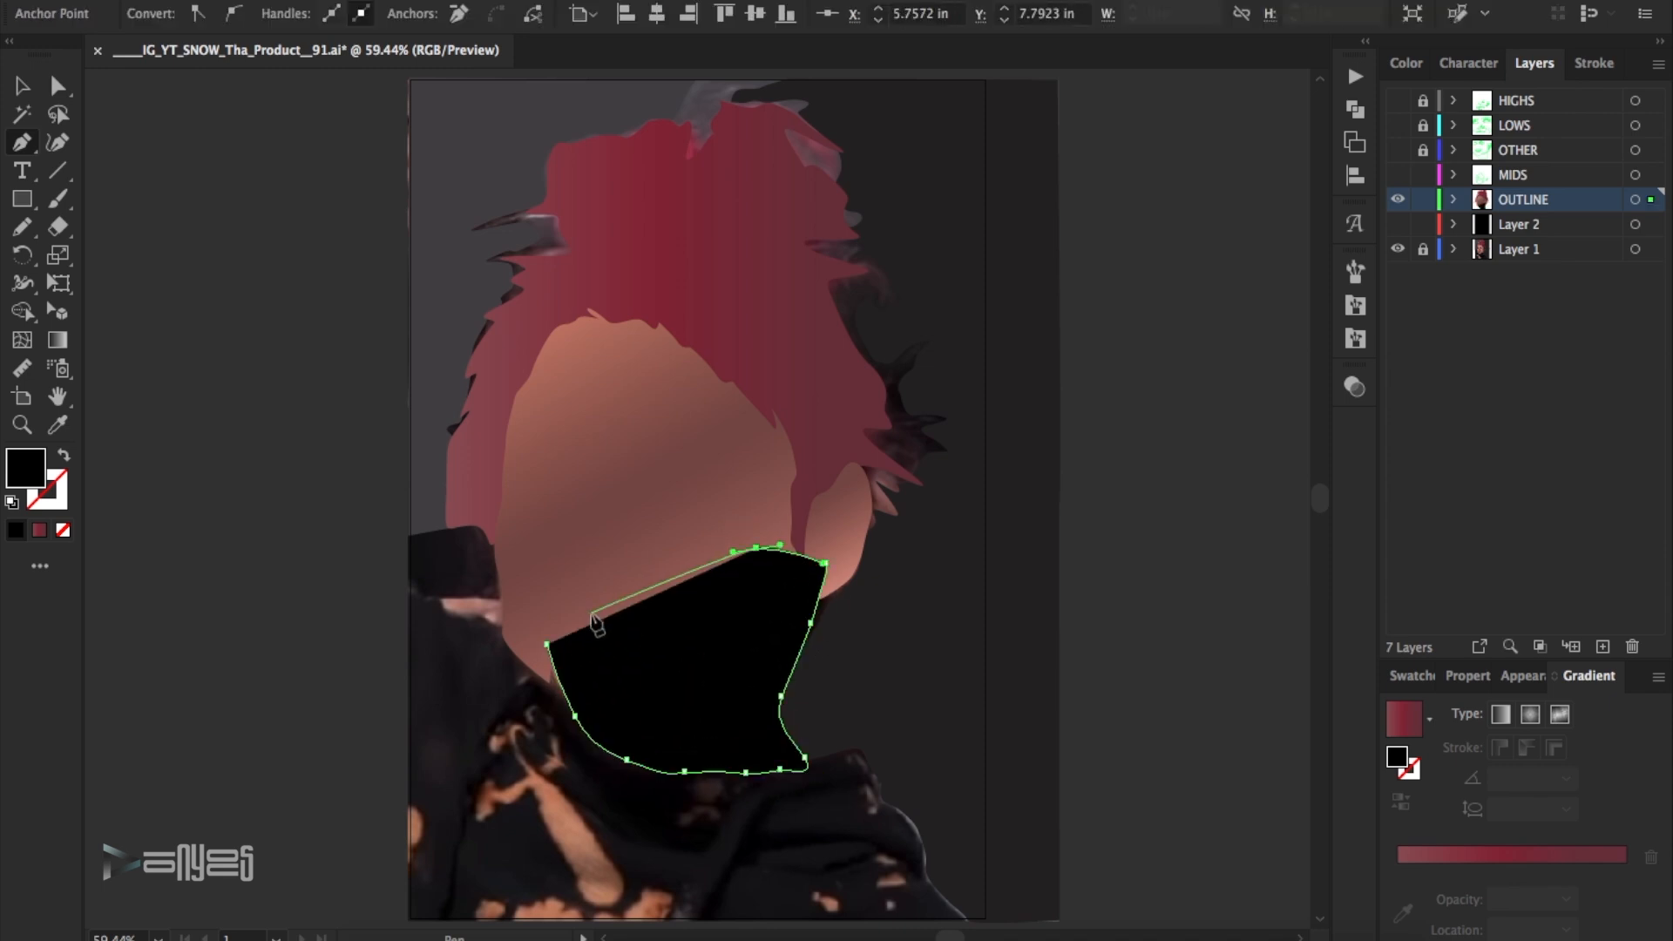
click(560, 603)
click(546, 645)
- Fill the neck shape with the reddish linear gradient at -90° and remove the gradient's middle stop
click(23, 87)
click(1535, 854)
click(1565, 777)
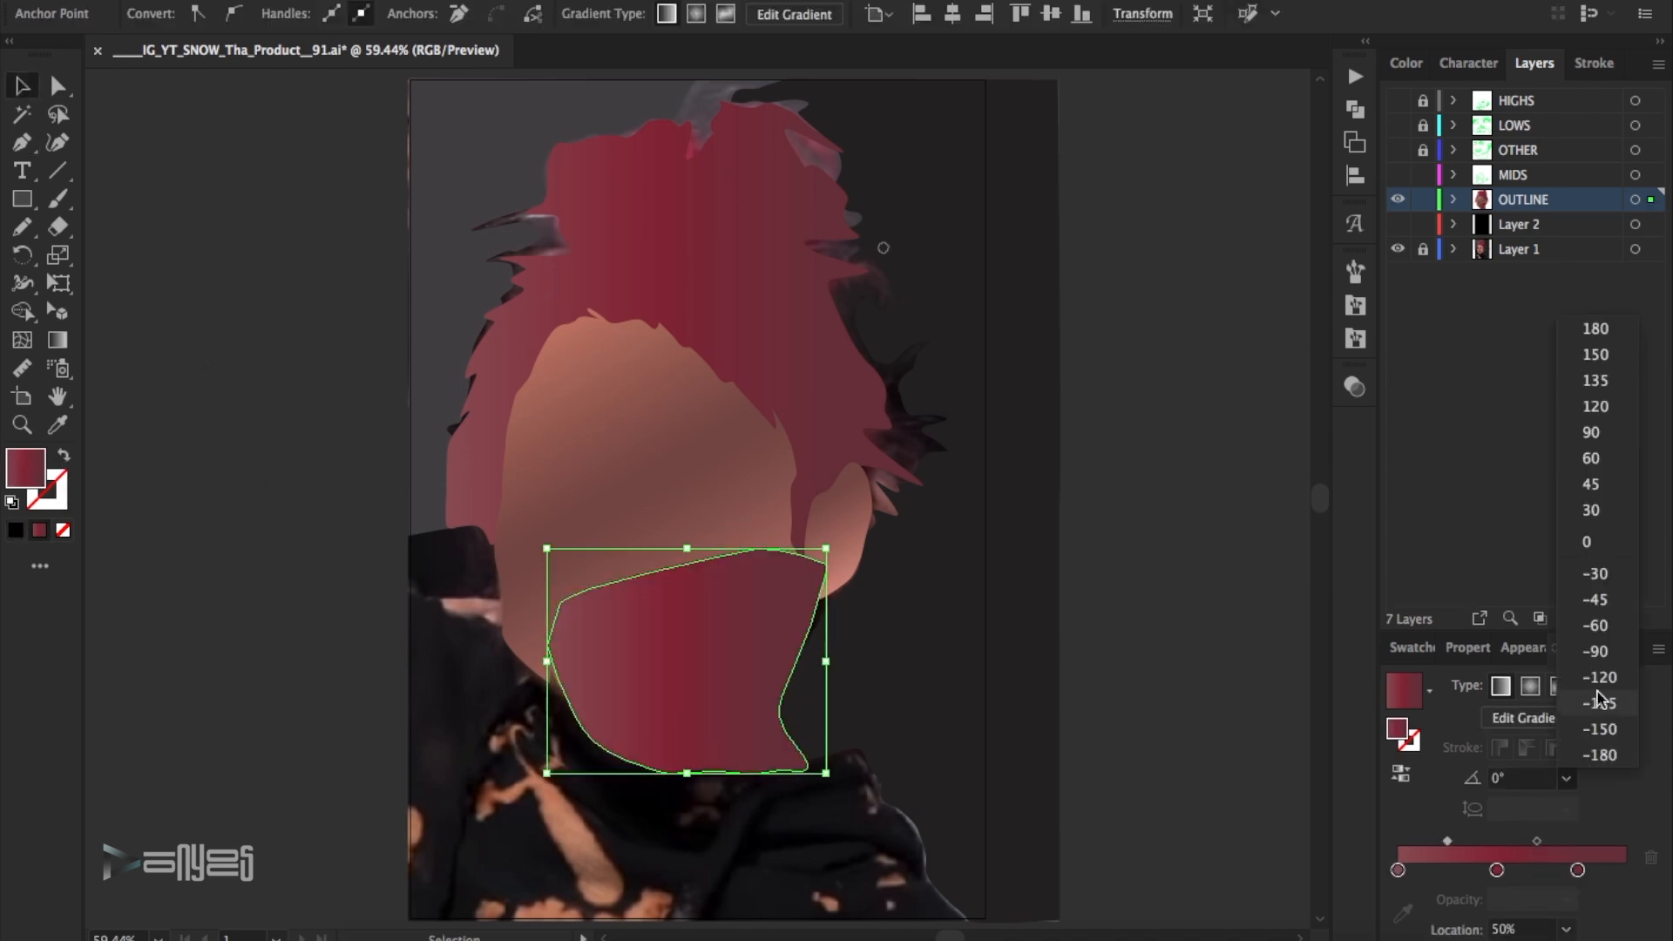
click(1594, 679)
drag(1496, 870, 1515, 928)
- Recolour the neck gradient's start stop black, move the maroon end stop to 100% and shift the midpoint toward the end
click(1397, 869)
double_click(1397, 869)
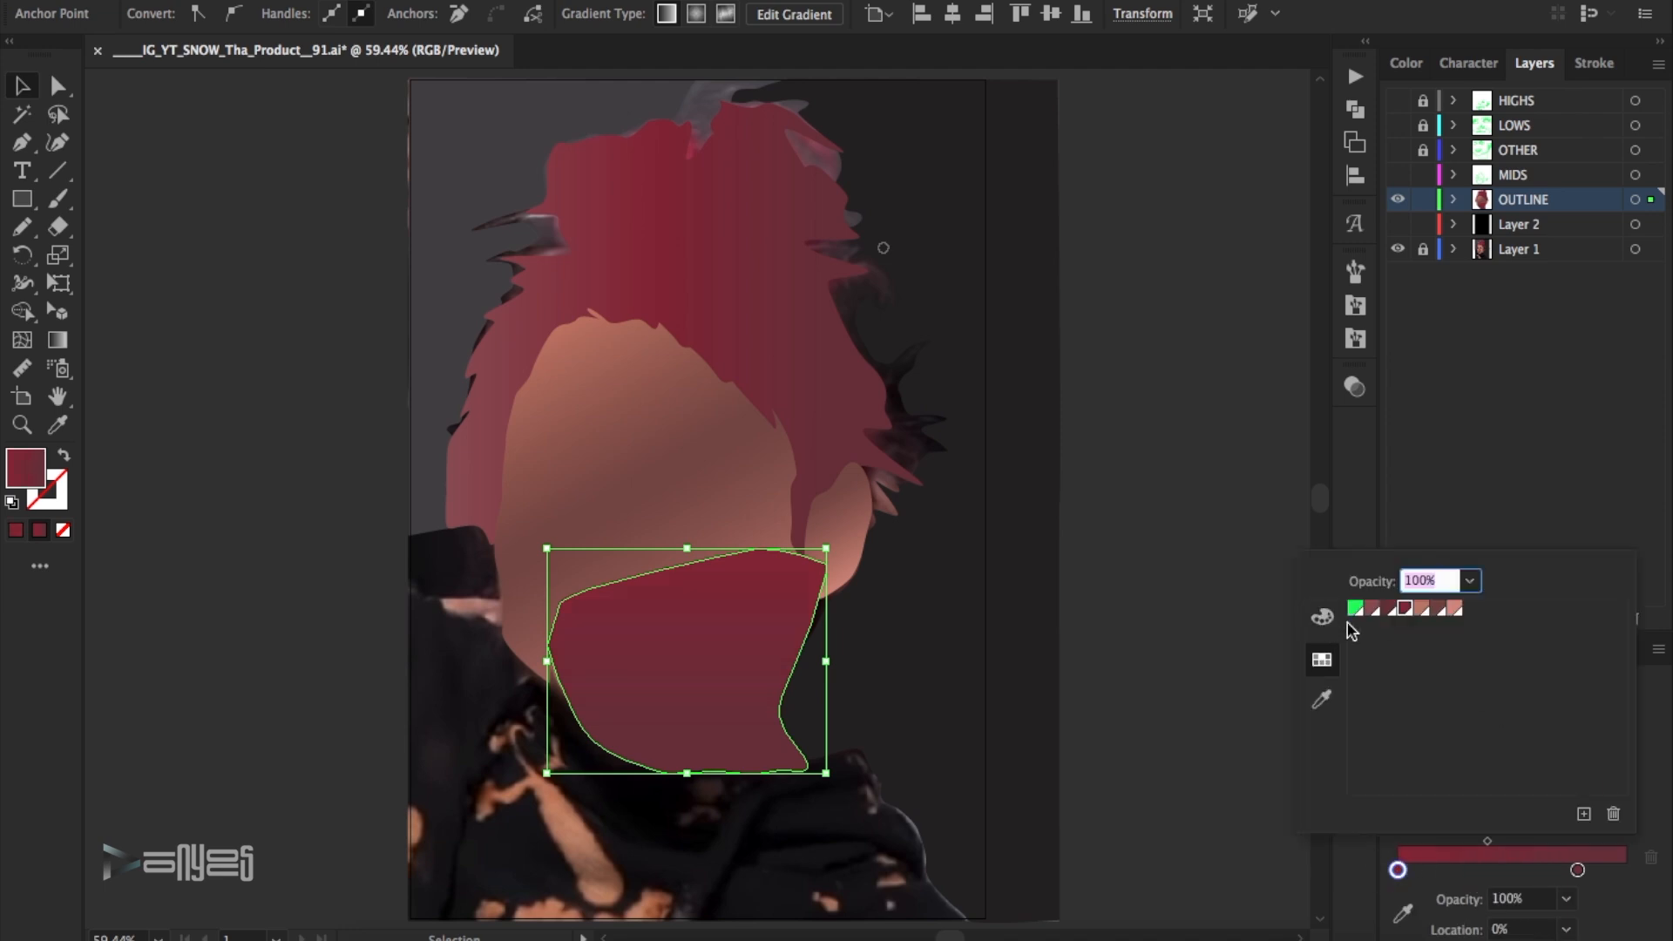
click(1322, 617)
click(1359, 739)
drag(1577, 870, 1660, 873)
drag(1511, 849, 1539, 849)
double_click(1624, 869)
click(1322, 659)
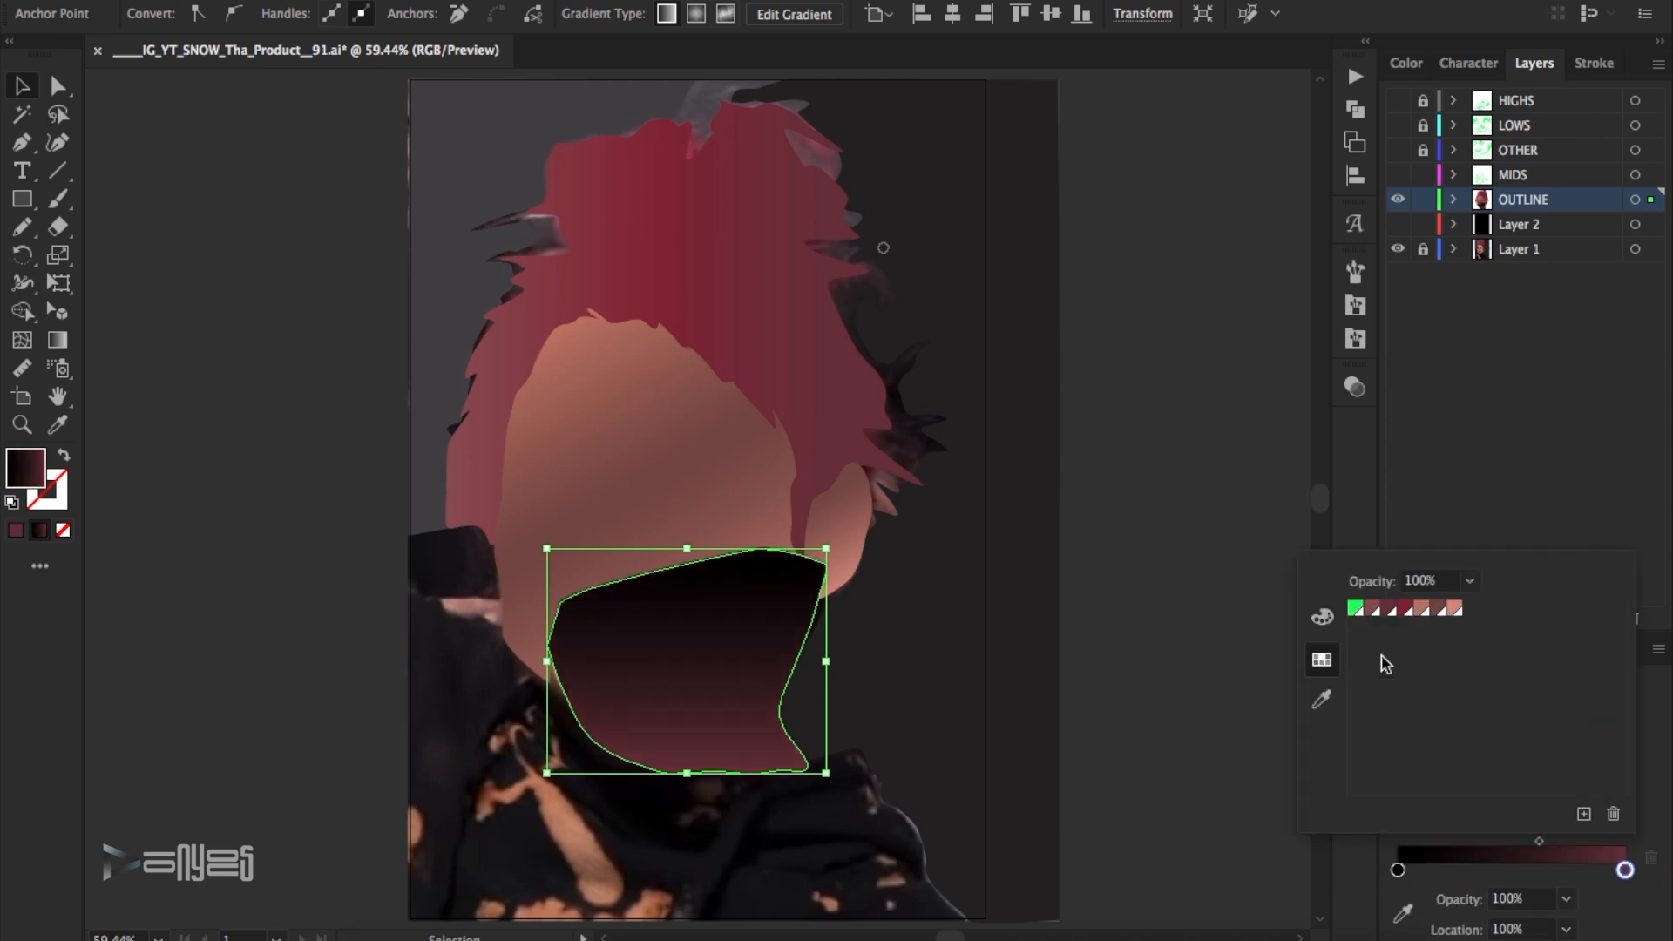
click(1157, 526)
- Send the neck shape behind the face and hair, and check the artwork against the black Layer 2
click(230, 1)
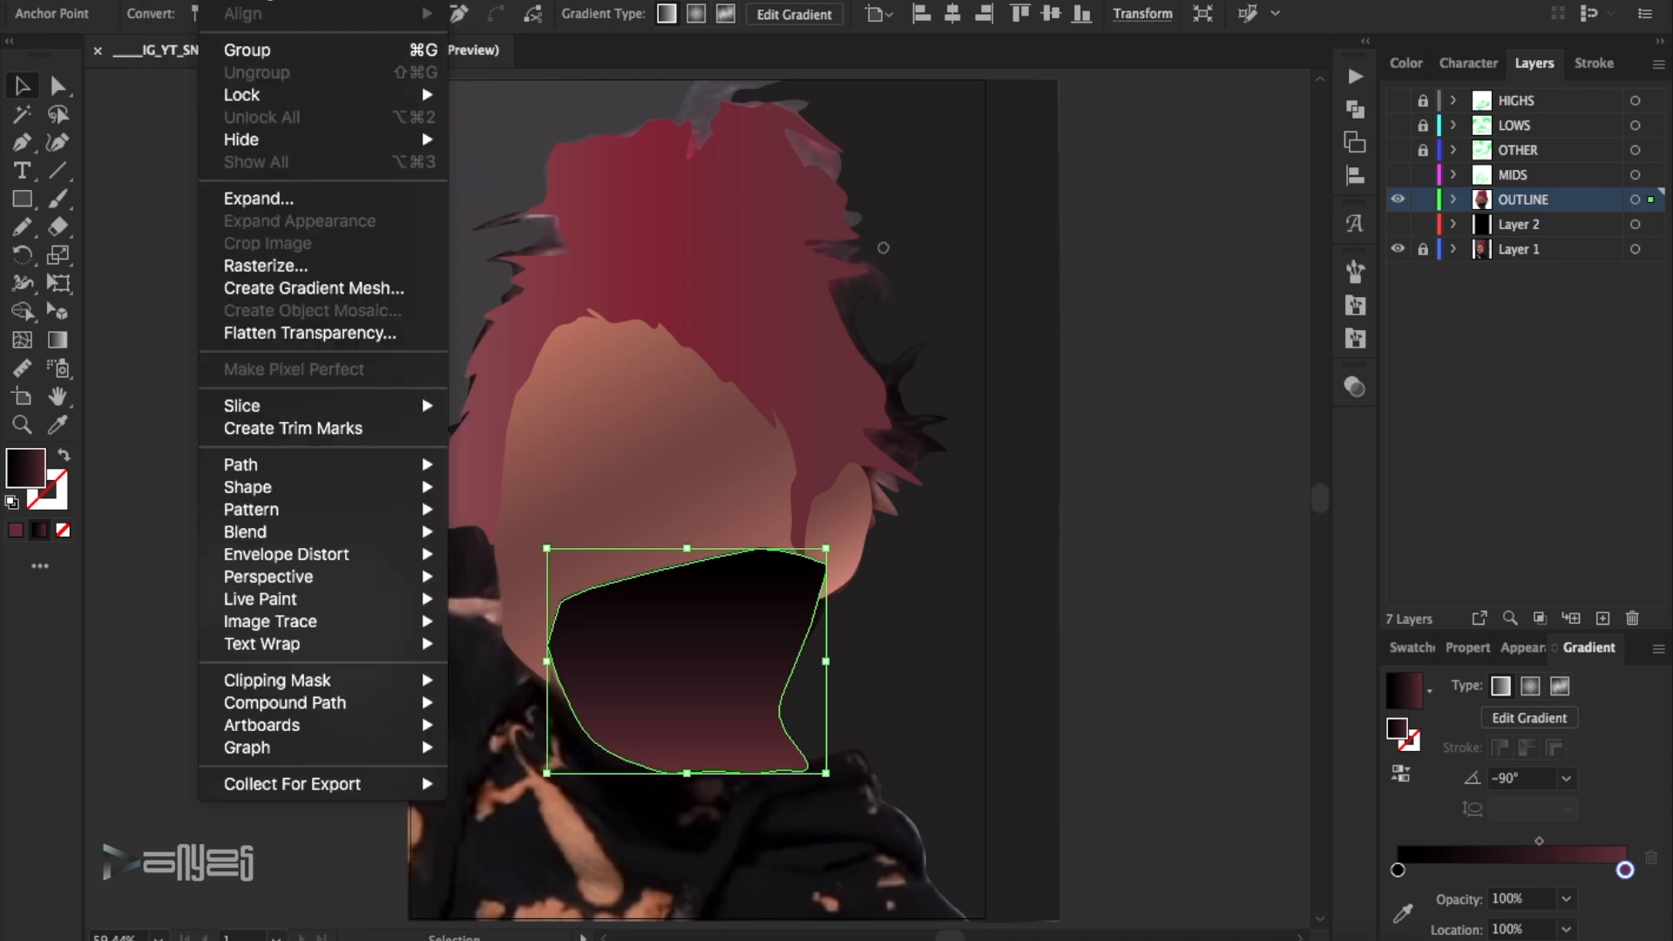
mouse_move(233, 10)
click(500, 72)
click(1216, 473)
click(1397, 224)
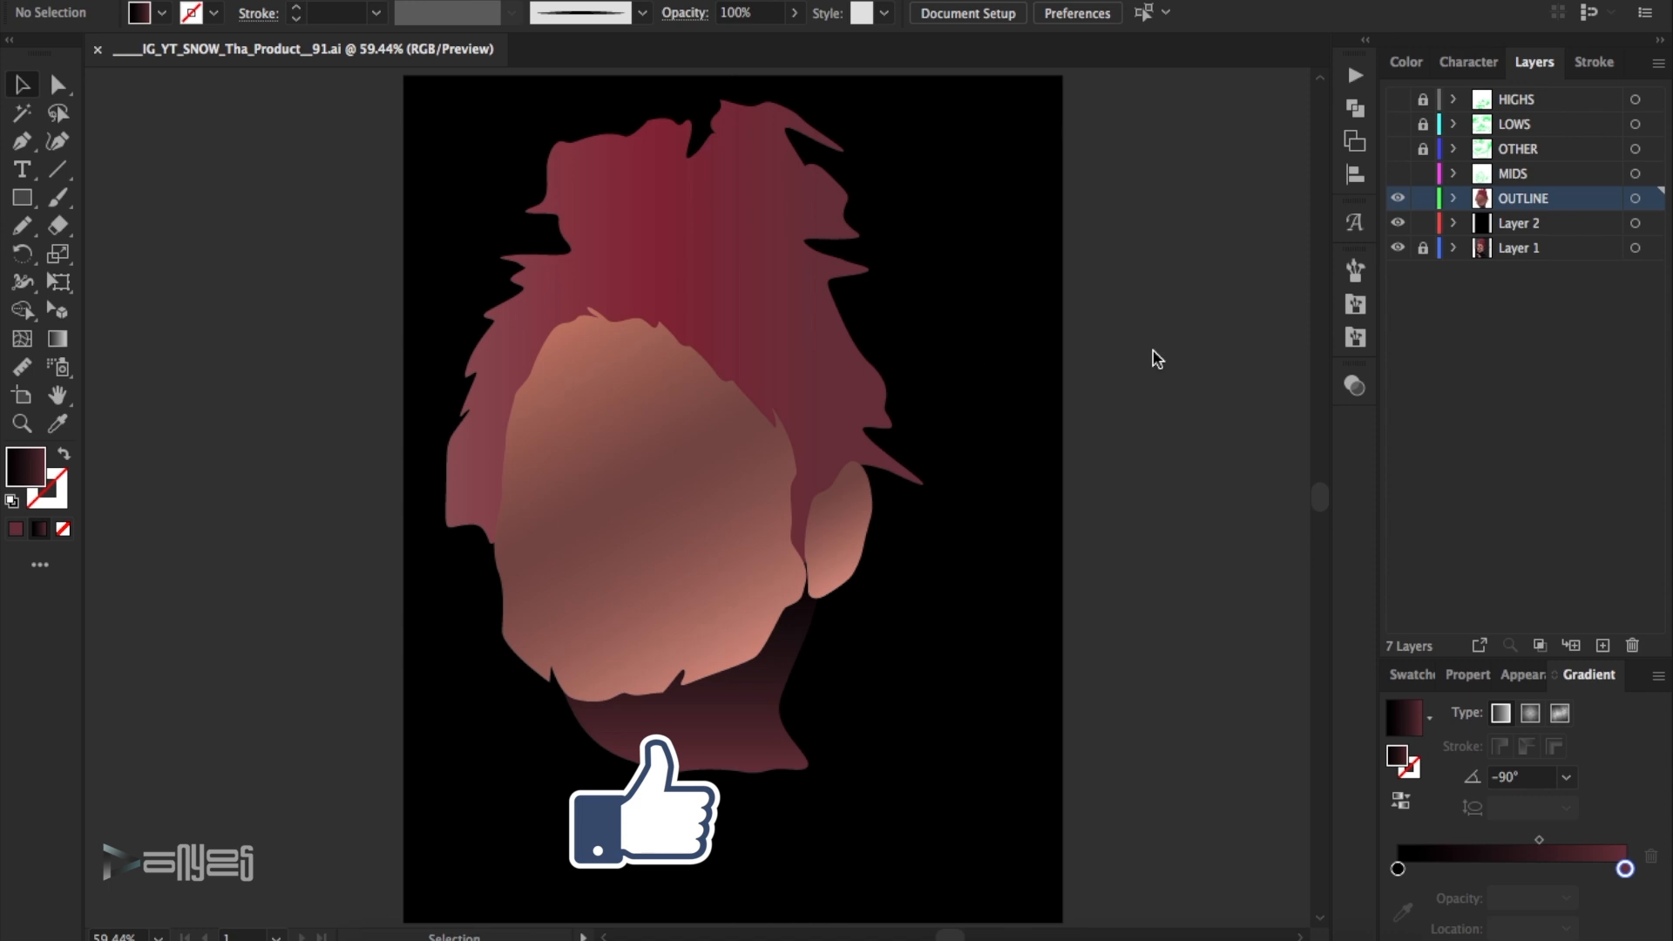
click(1397, 224)
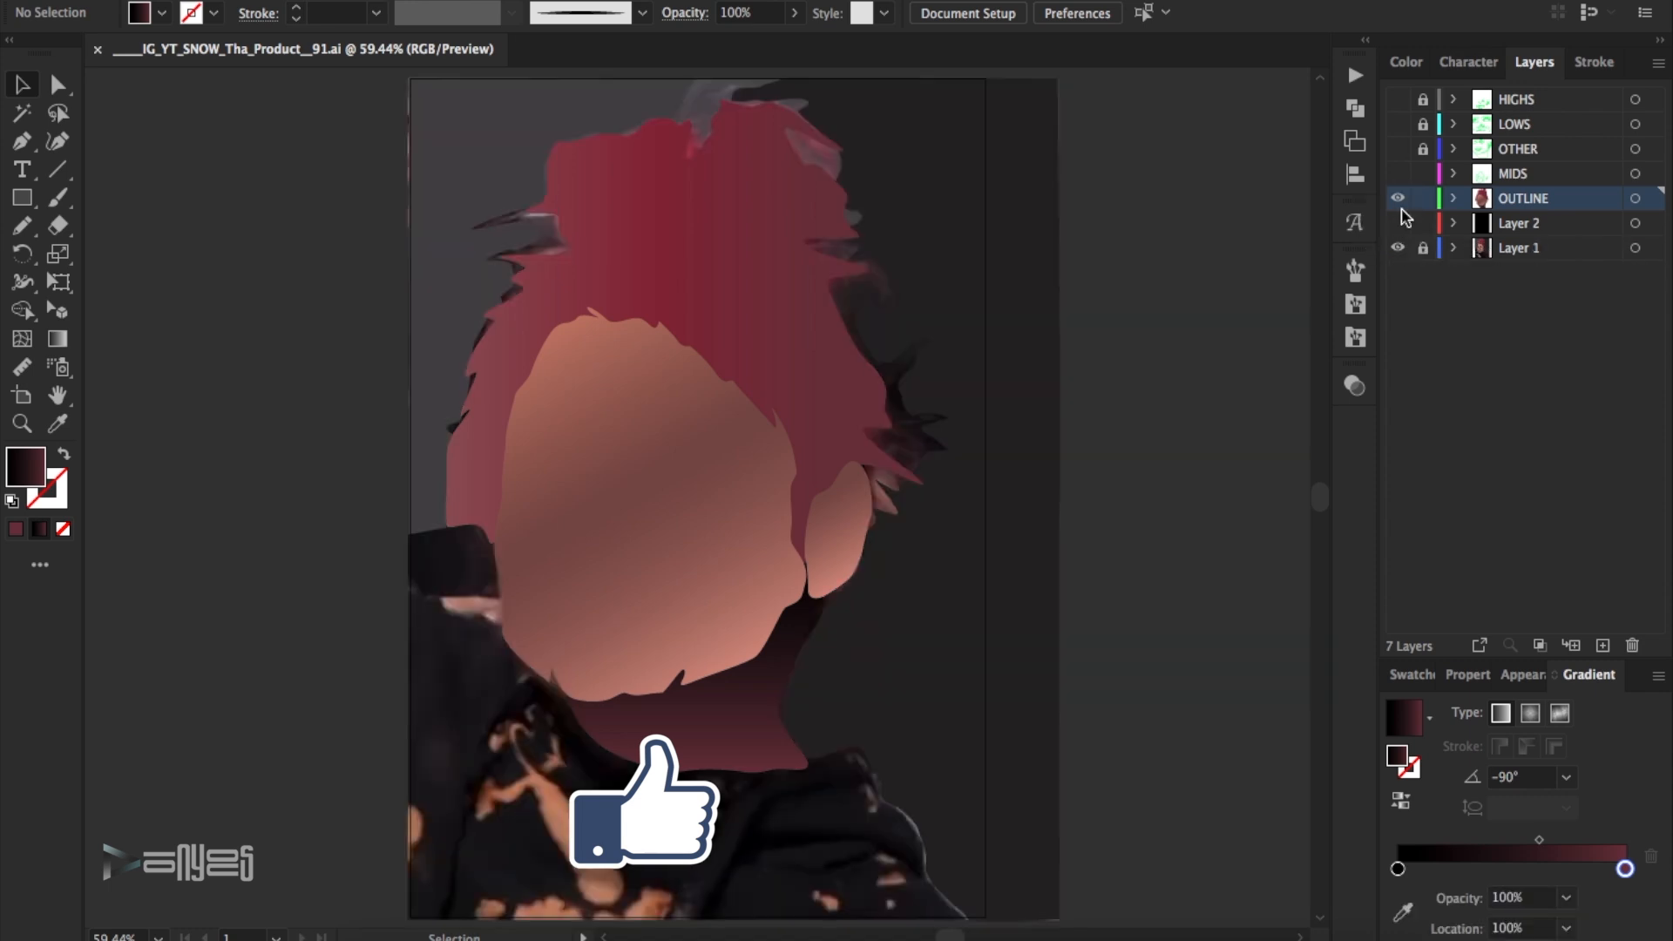
- Hide the OUTLINE layer, show MIDS, sample the cheek's skin tone from the photo and save it as a swatch
click(1397, 198)
click(1397, 175)
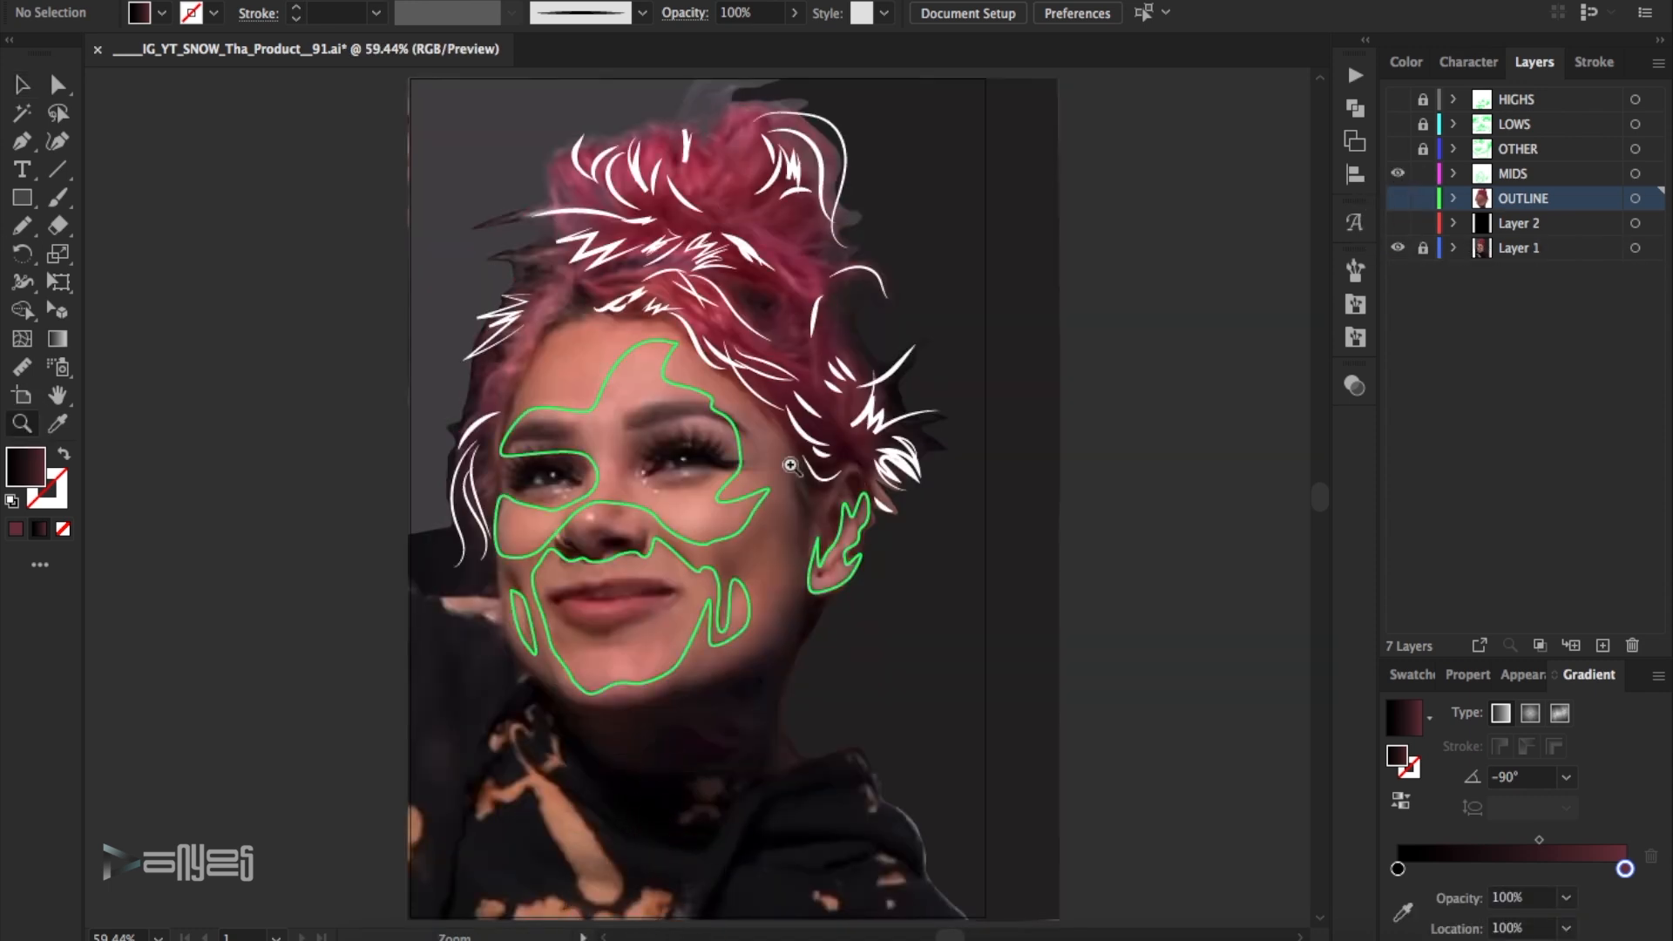
double_click(666, 471)
click(497, 565)
click(1413, 675)
click(1658, 675)
click(1439, 410)
click(1453, 579)
- Sample the skin tone between the brows and one more skin tone, saving each as a swatch
click(686, 408)
click(1658, 675)
click(1439, 411)
click(1453, 579)
click(1657, 675)
click(1439, 411)
click(1455, 578)
- Turn the large midtone outline across the forehead and cheeks into a filled shape and apply a linear gradient to it
key(v)
click(629, 324)
click(66, 456)
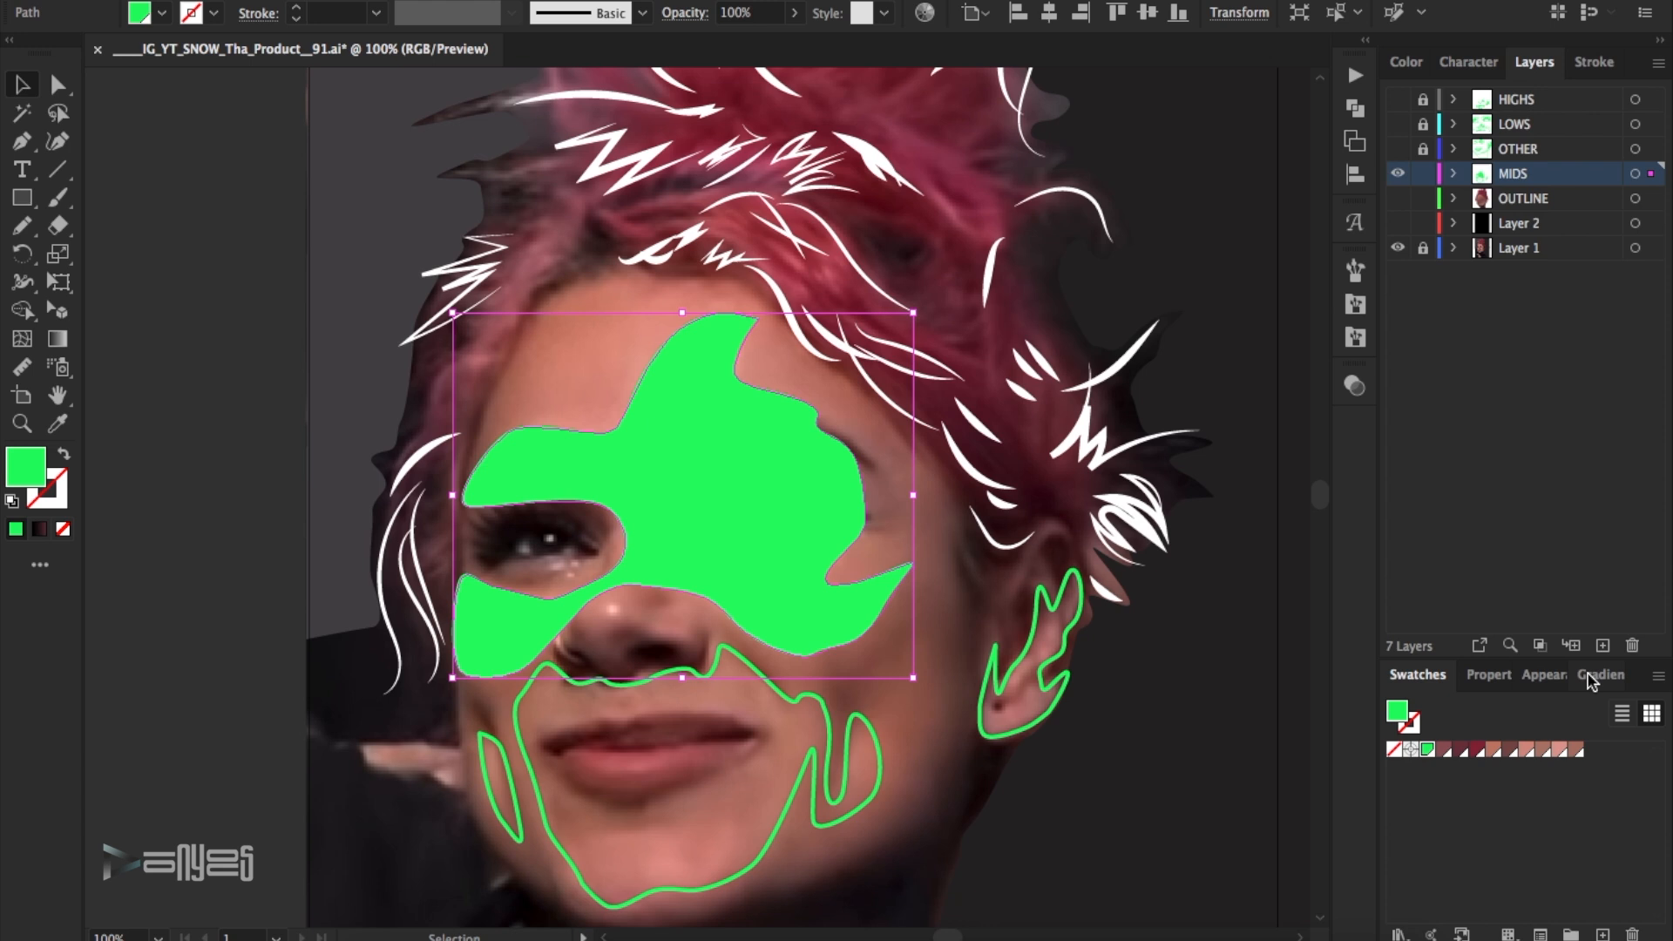
click(1593, 676)
click(1518, 855)
- Recolour the start, middle and end stops of the large midtone shape's gradient with the newly sampled skin swatches
double_click(1524, 868)
click(1503, 608)
click(1487, 608)
double_click(1397, 869)
click(1471, 607)
double_click(1625, 868)
click(1503, 608)
- Adjust the large midtone gradient's midpoints and middle stop, and place the end stop at about 93%
drag(1577, 840, 1595, 841)
drag(1477, 840, 1507, 869)
drag(1625, 869, 1609, 868)
click(1209, 586)
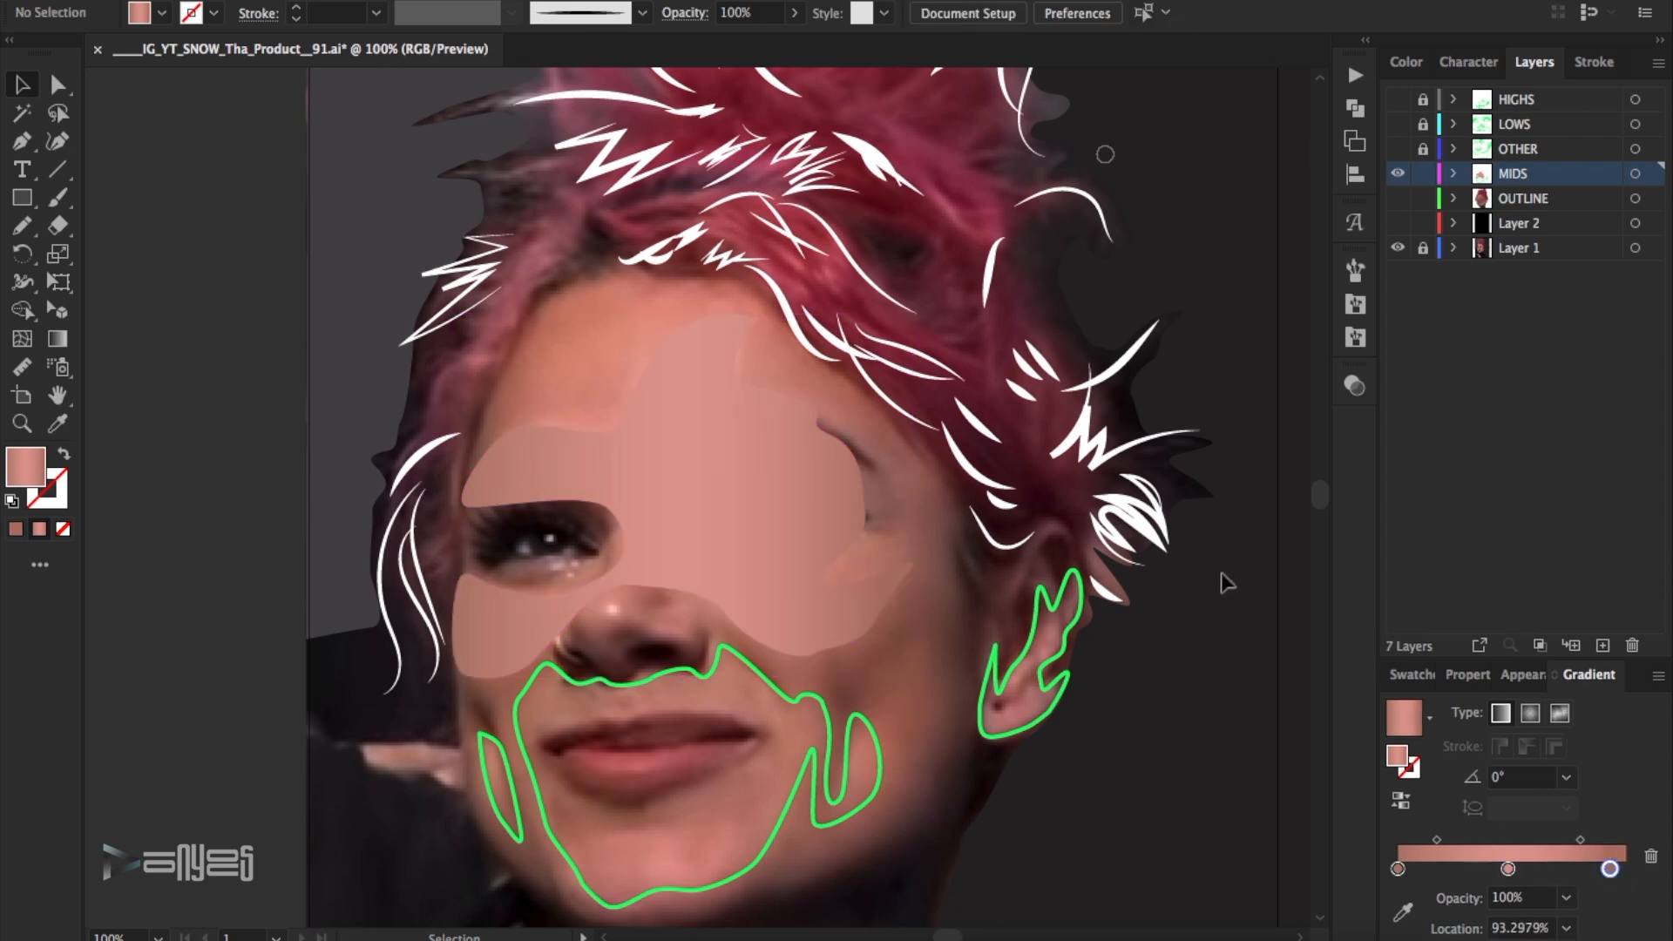
- Fill the small outer cheek shape with the large midtone shape's gradient and set its angle to -90°
scroll(939, 567, down, 3)
click(511, 685)
click(65, 453)
key(i)
click(486, 371)
click(1565, 779)
click(1595, 653)
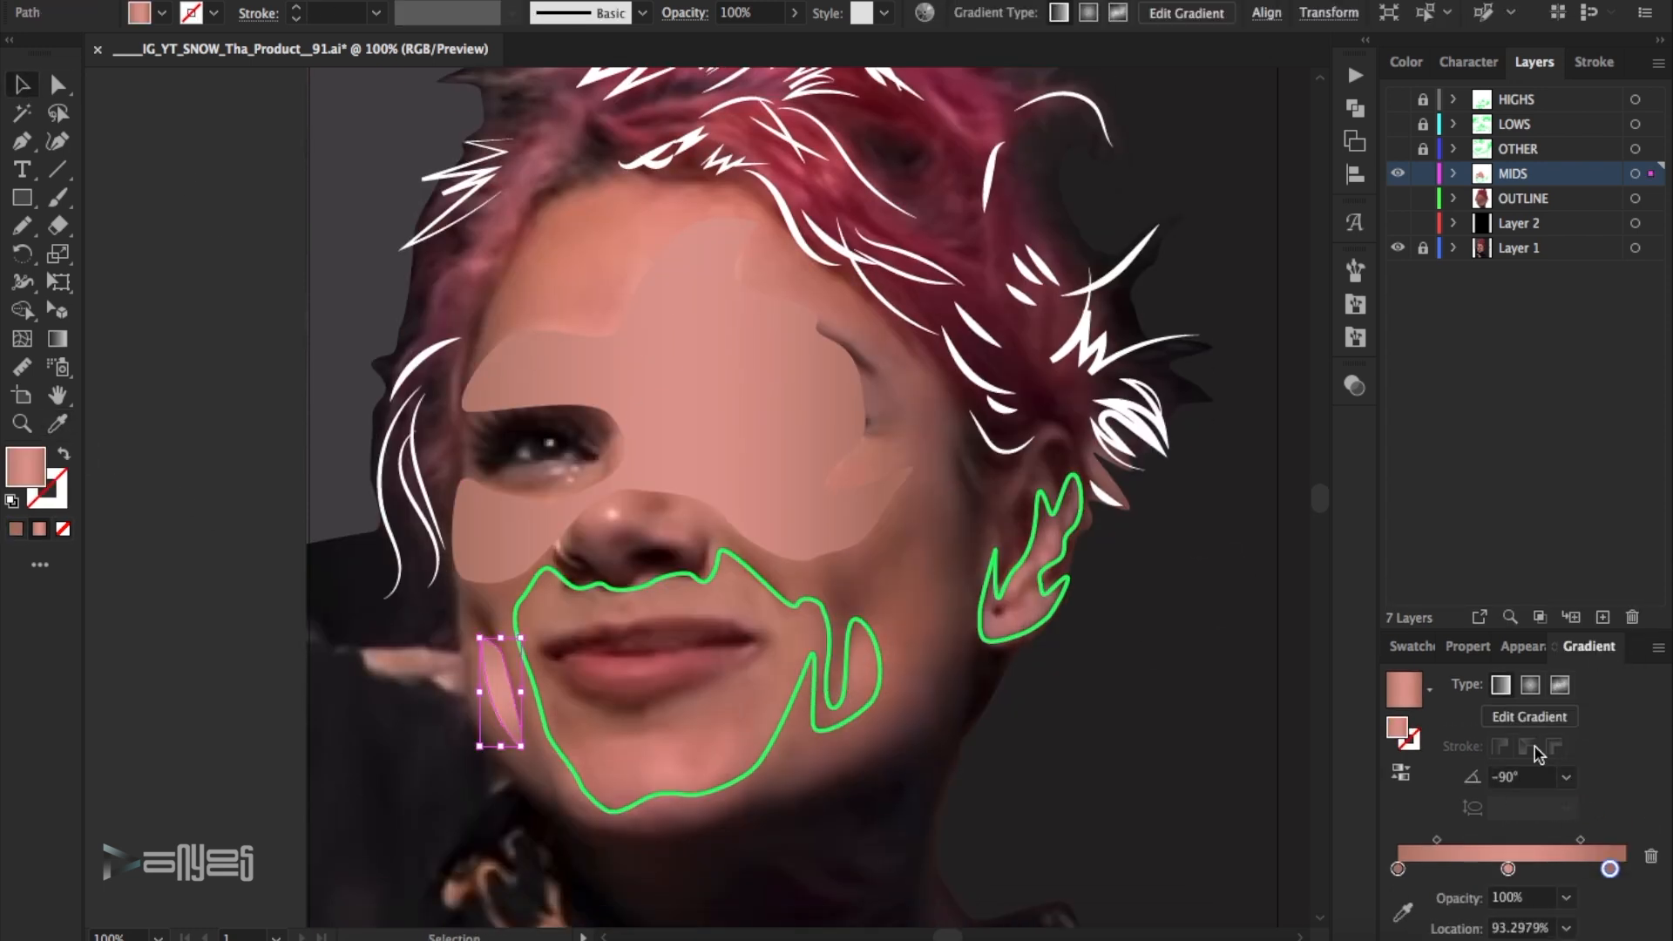
- Reduce the small cheek shape's gradient to two stops, with the pink stop at 0%
drag(1508, 869, 1402, 919)
drag(1466, 870, 1307, 859)
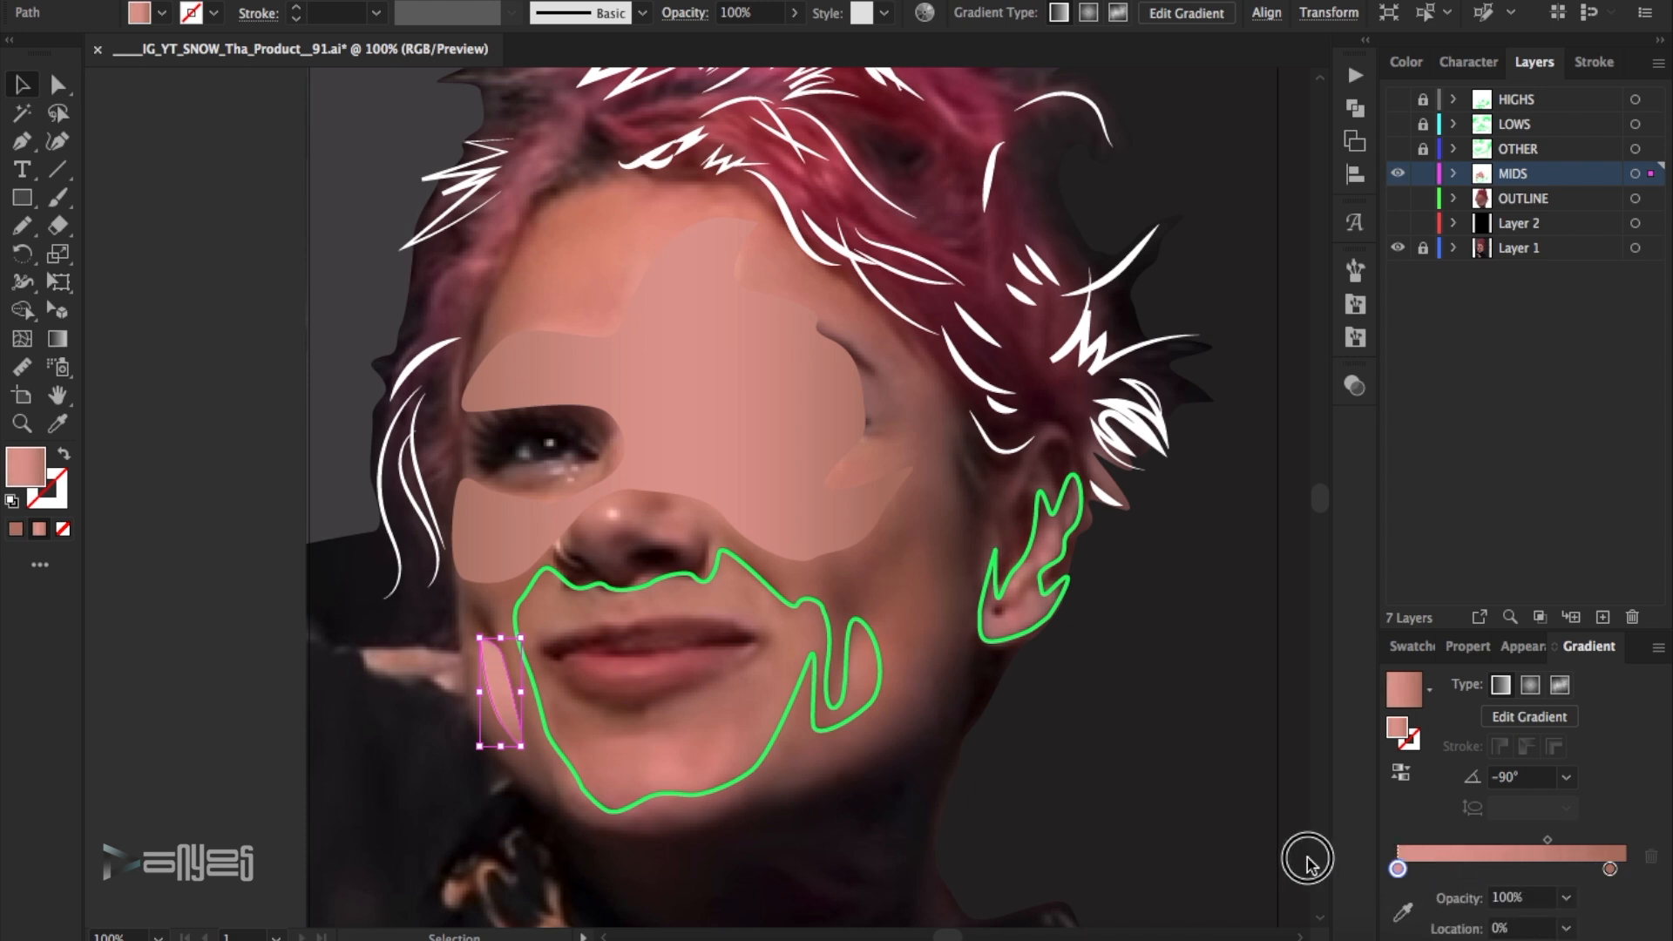
click(1234, 516)
click(1398, 174)
click(1398, 173)
click(498, 674)
click(1110, 706)
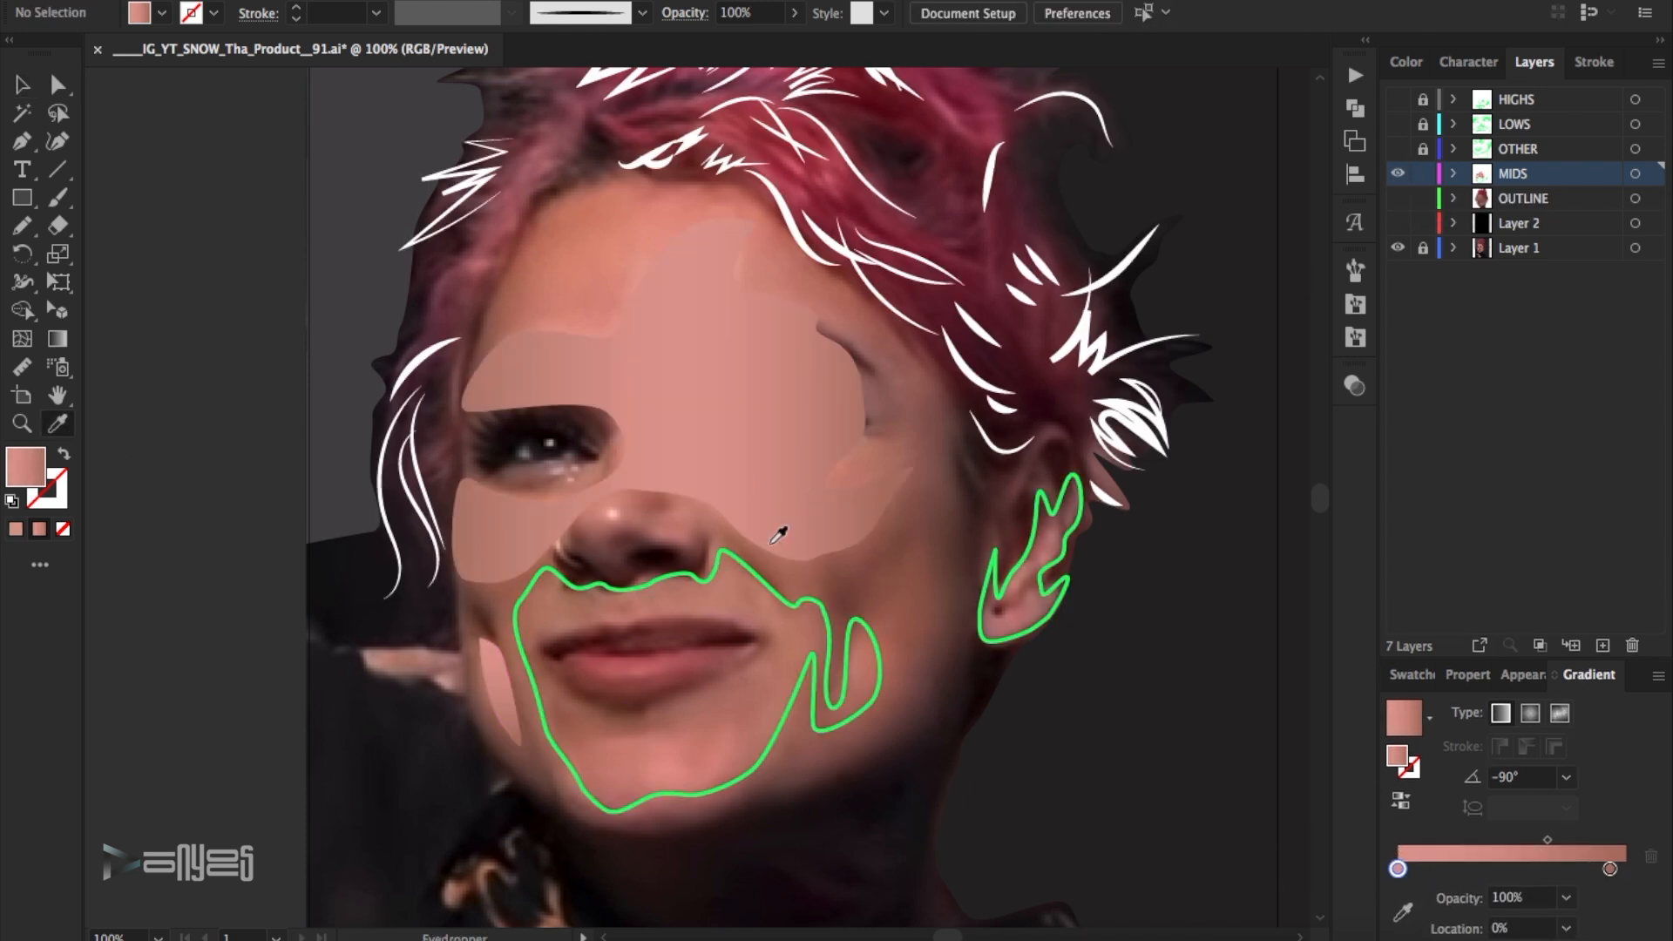
- Switch from the MIDS layer to OTHER, sample a brownish skin tone from the photo and save it as a swatch
click(1398, 173)
click(1398, 149)
click(1549, 155)
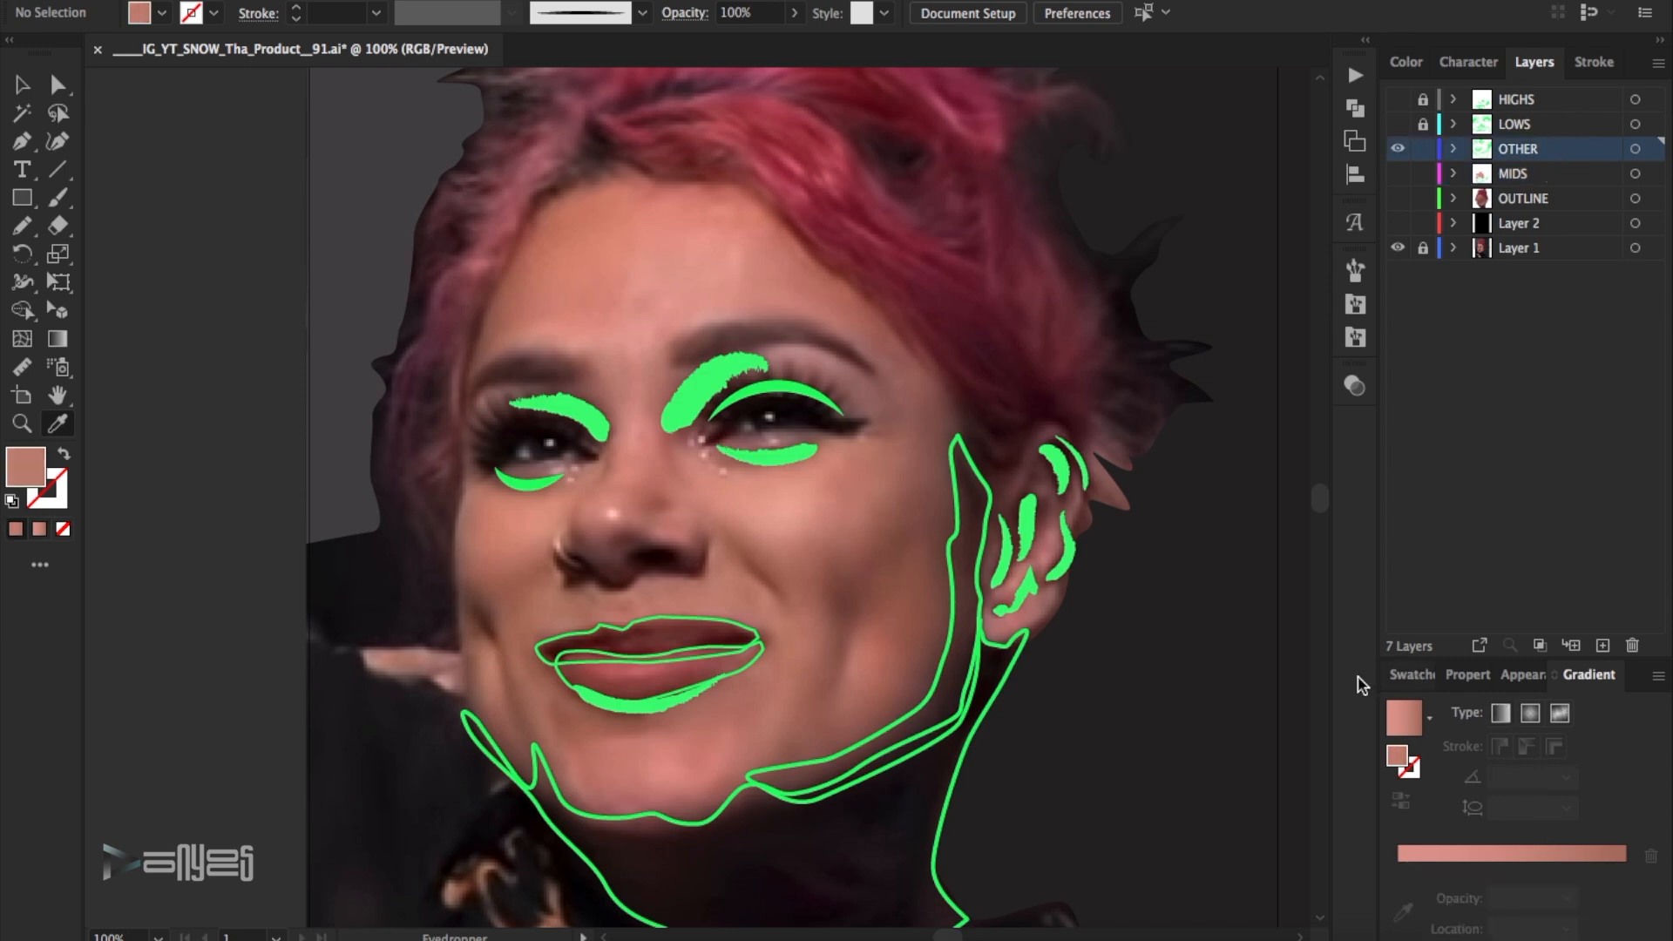
click(1657, 680)
click(1481, 407)
click(1413, 584)
key(v)
- Return to the MIDS layer and recolour the small cheek gradient's start stop with the newest skin swatch
click(1398, 149)
click(1398, 174)
click(1520, 178)
click(498, 688)
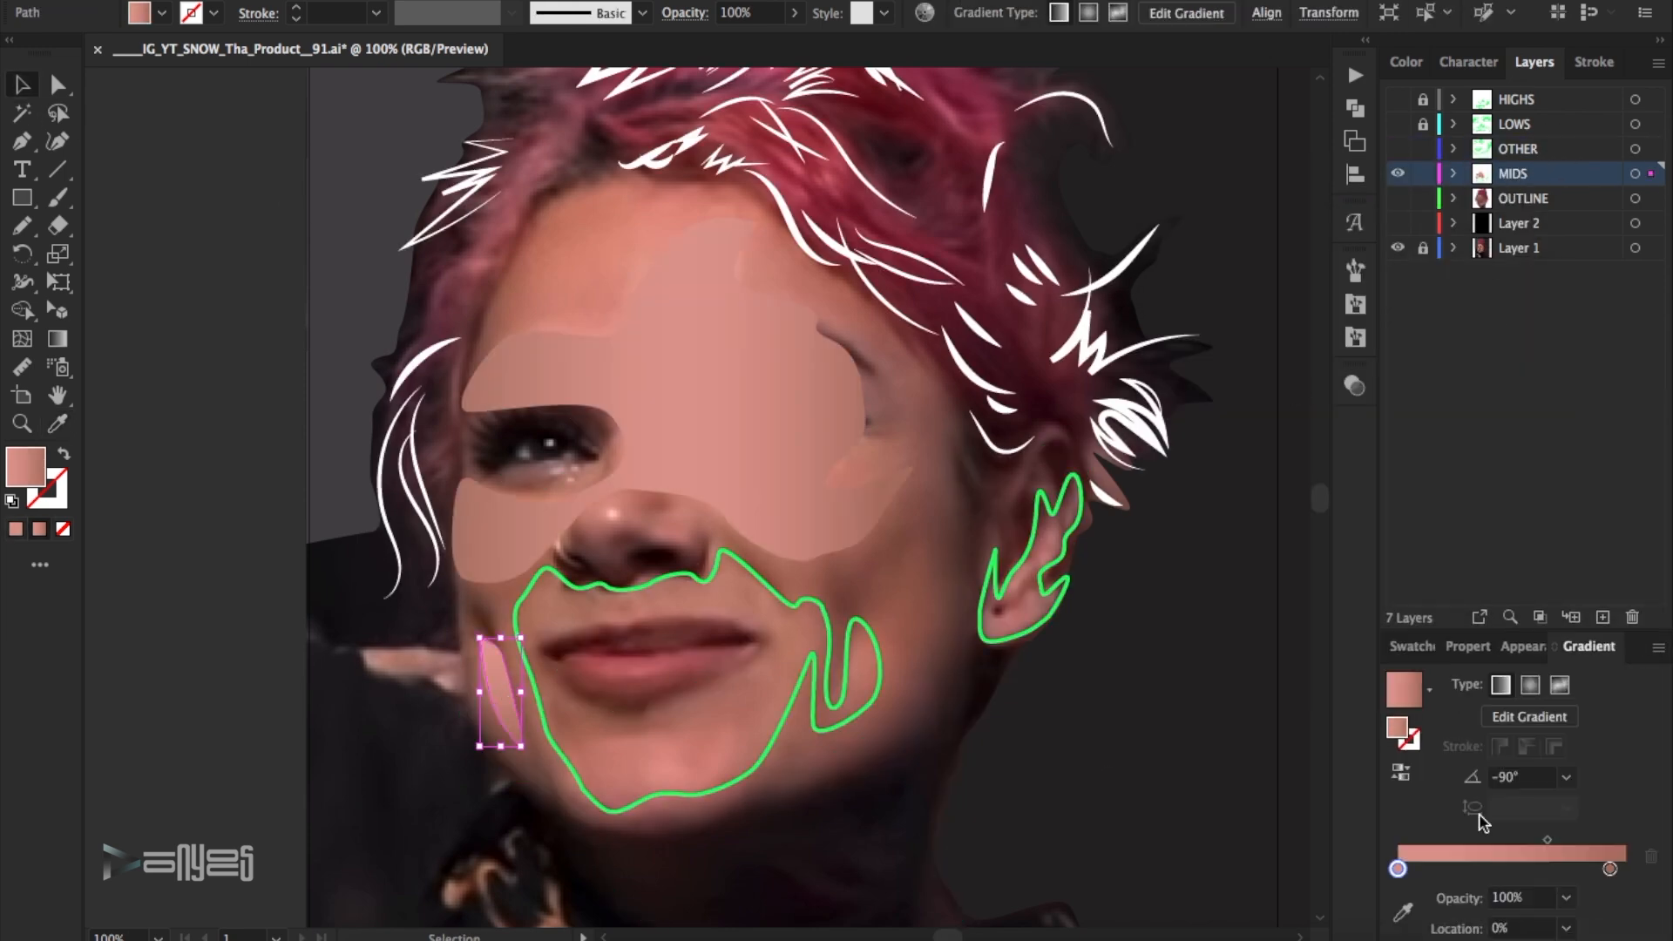
double_click(1398, 869)
click(1520, 608)
- Recolour the small cheek gradient's end stop with the dark brown swatch and set the midpoint to about 68%
double_click(1610, 869)
click(1469, 610)
click(1437, 610)
click(1562, 864)
drag(1546, 841, 1540, 841)
click(1197, 740)
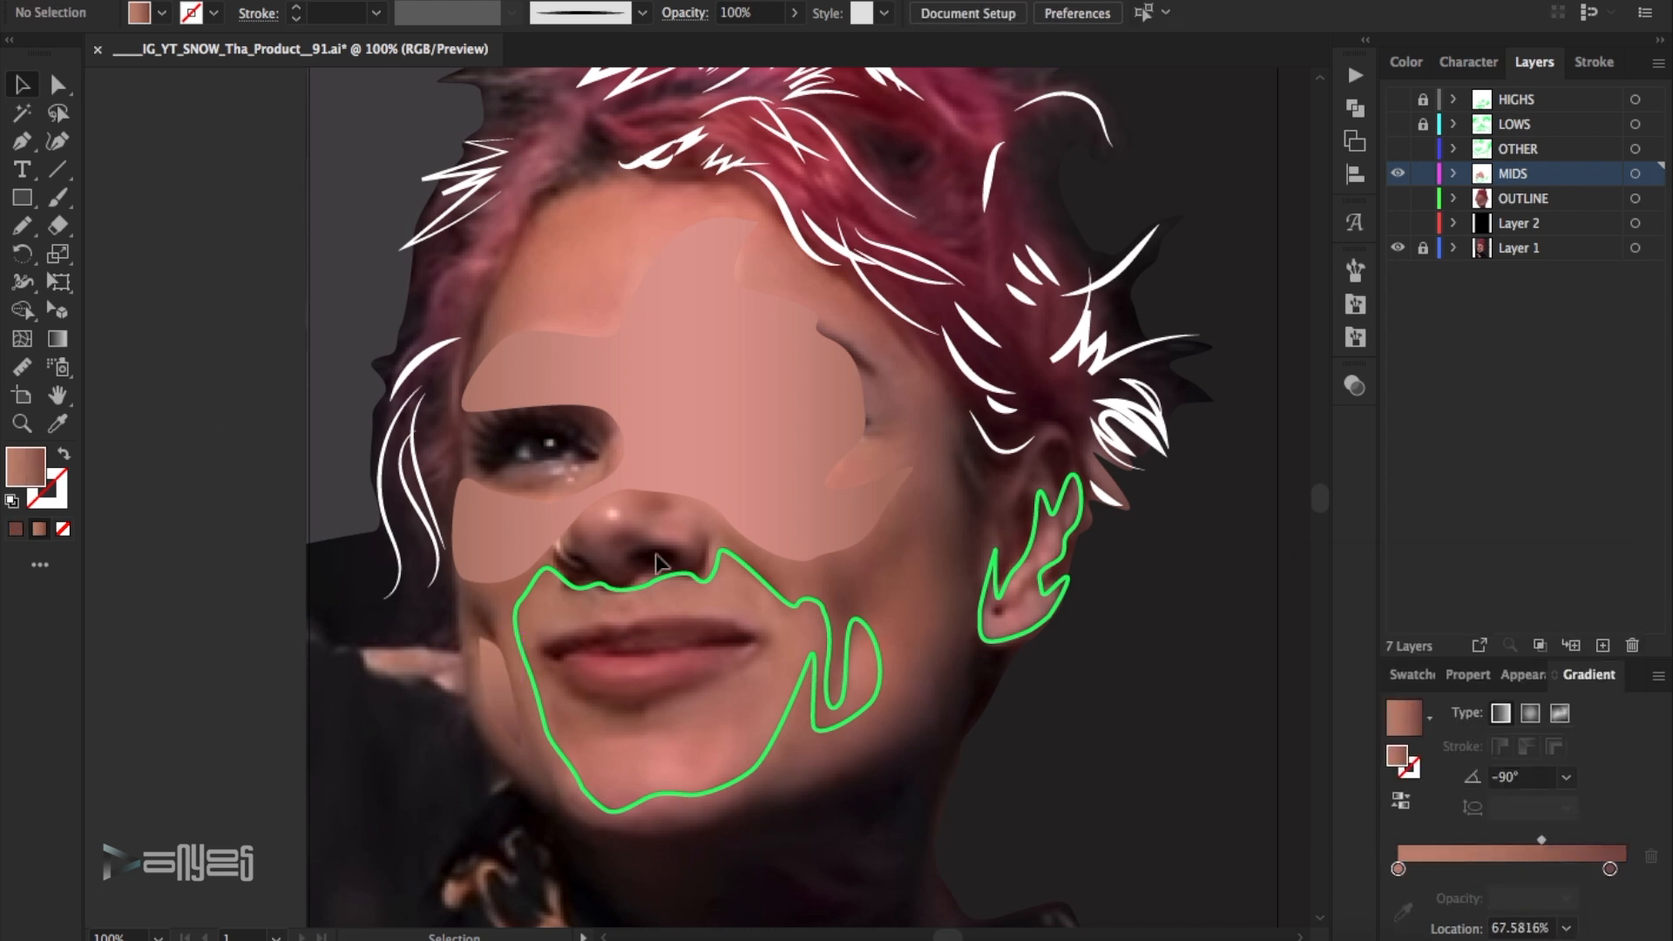
- Fill the midtone shapes around the mouth and the other cheek with the gradient of the large midtone shape
drag(656, 555, 731, 708)
key(i)
click(753, 435)
key(v)
- Move the mouth and cheek gradient's end stop slightly inward and set its first midpoint to about 48%
drag(1610, 869, 1599, 869)
drag(1437, 838, 1451, 837)
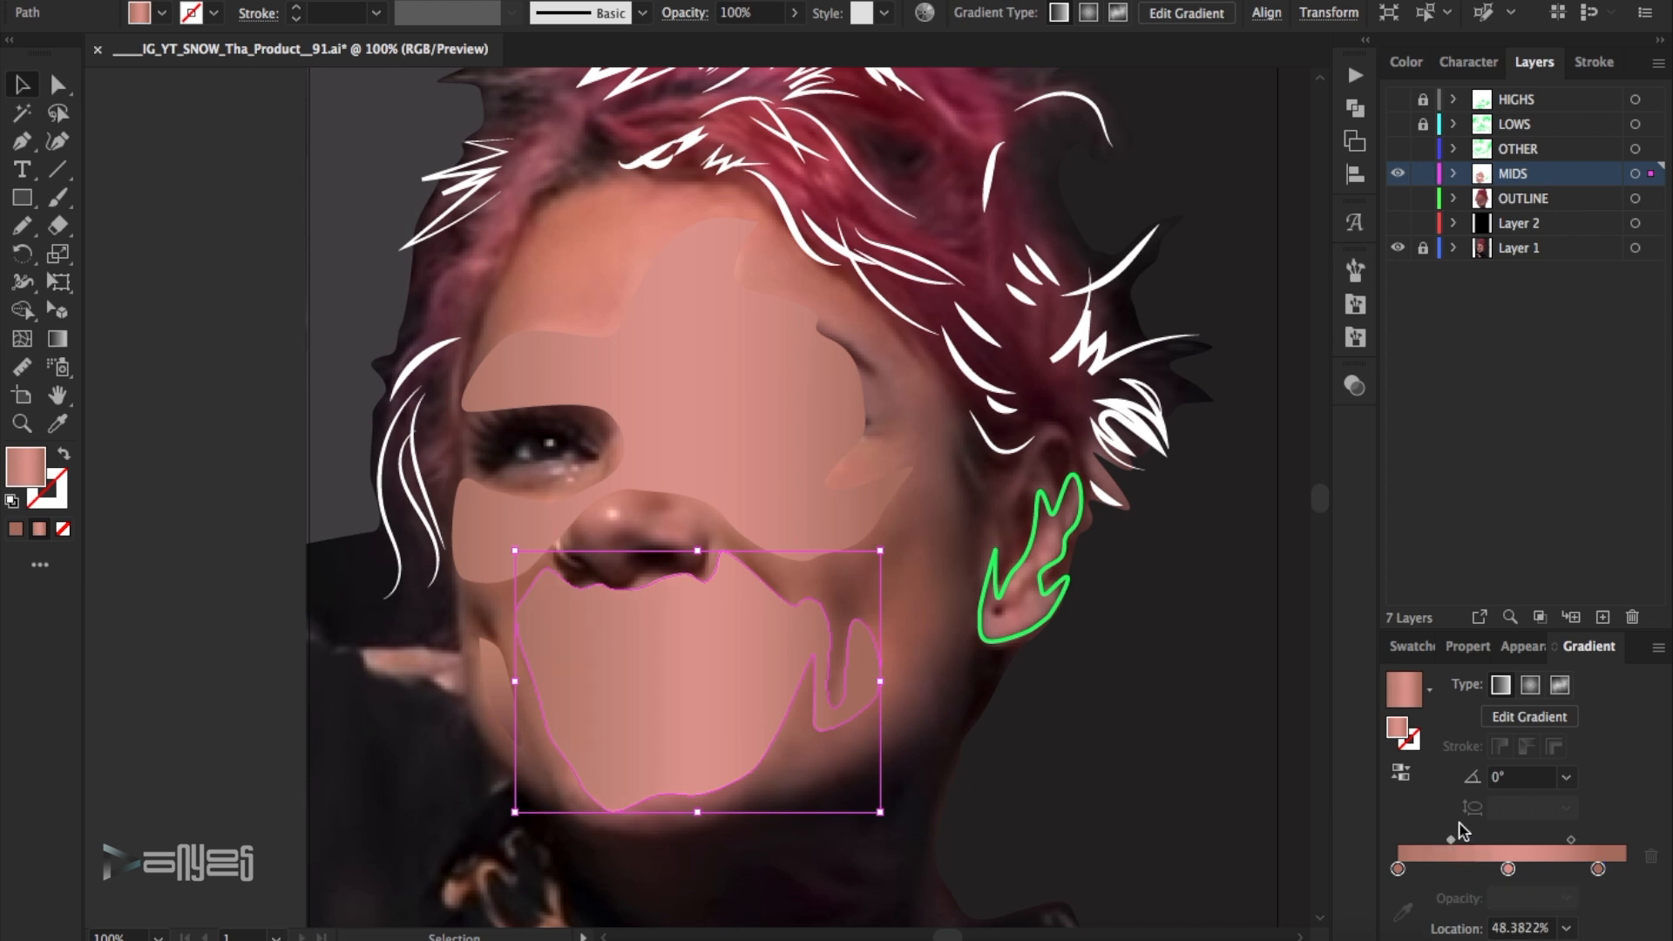
click(1209, 716)
click(1398, 173)
click(1397, 174)
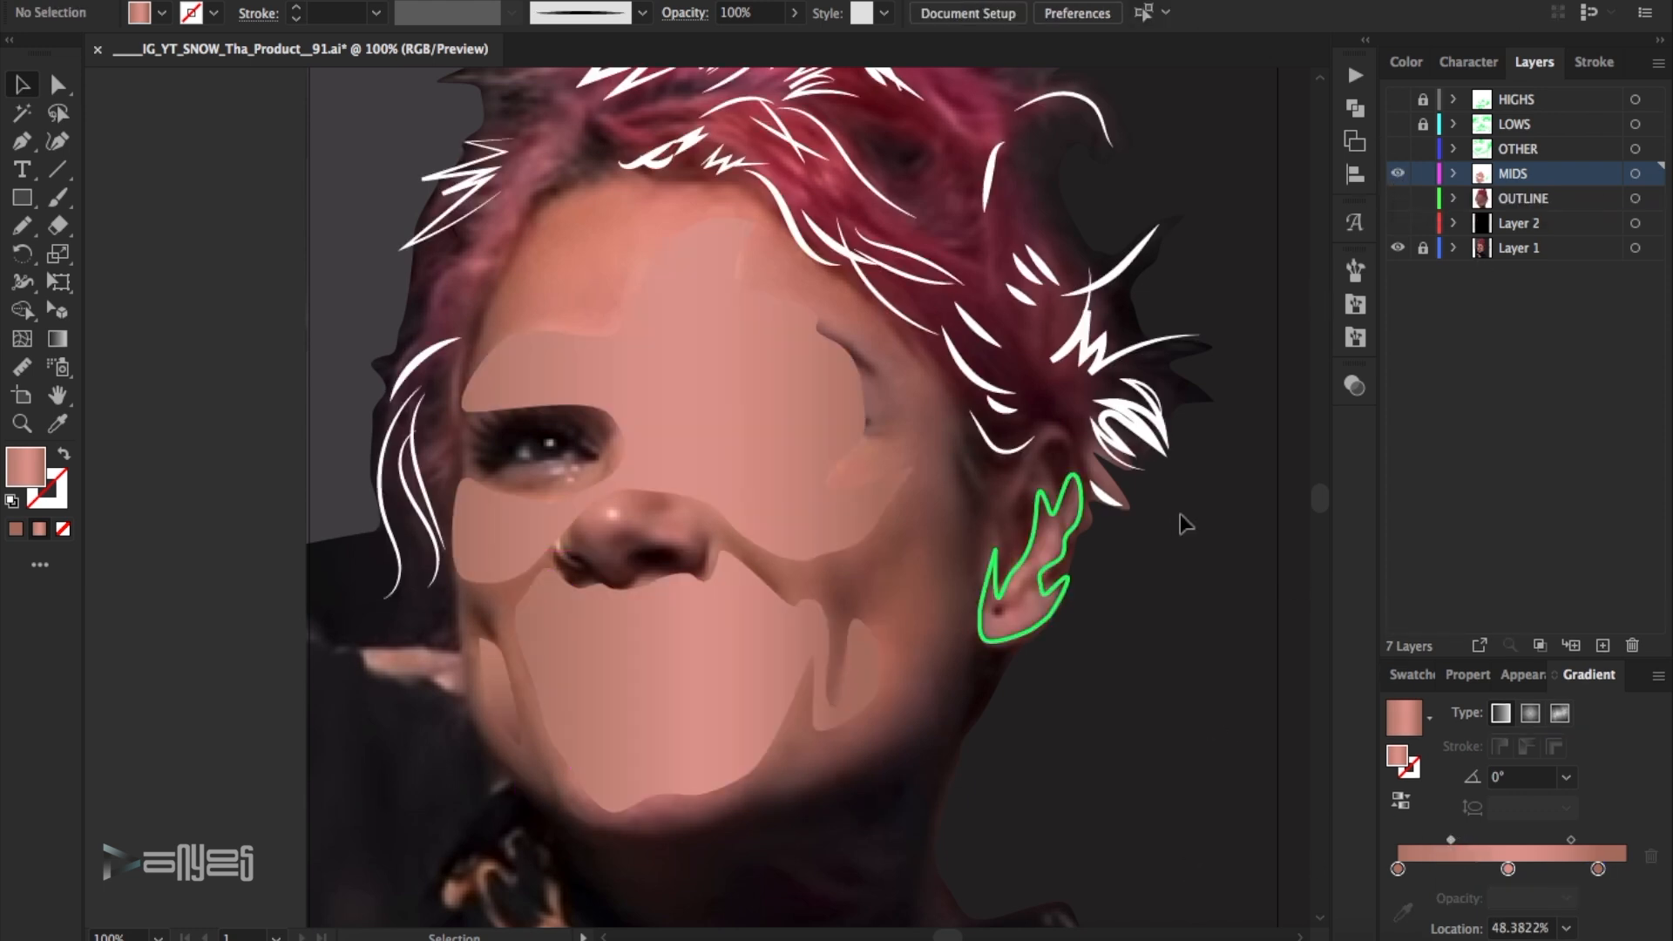
- Fill the ear's midtone shape with the small cheek gradient, move the end stop inward and set the midpoint to about 68%
scroll(1202, 523, up, 1)
drag(1094, 635, 1061, 588)
key(i)
click(499, 711)
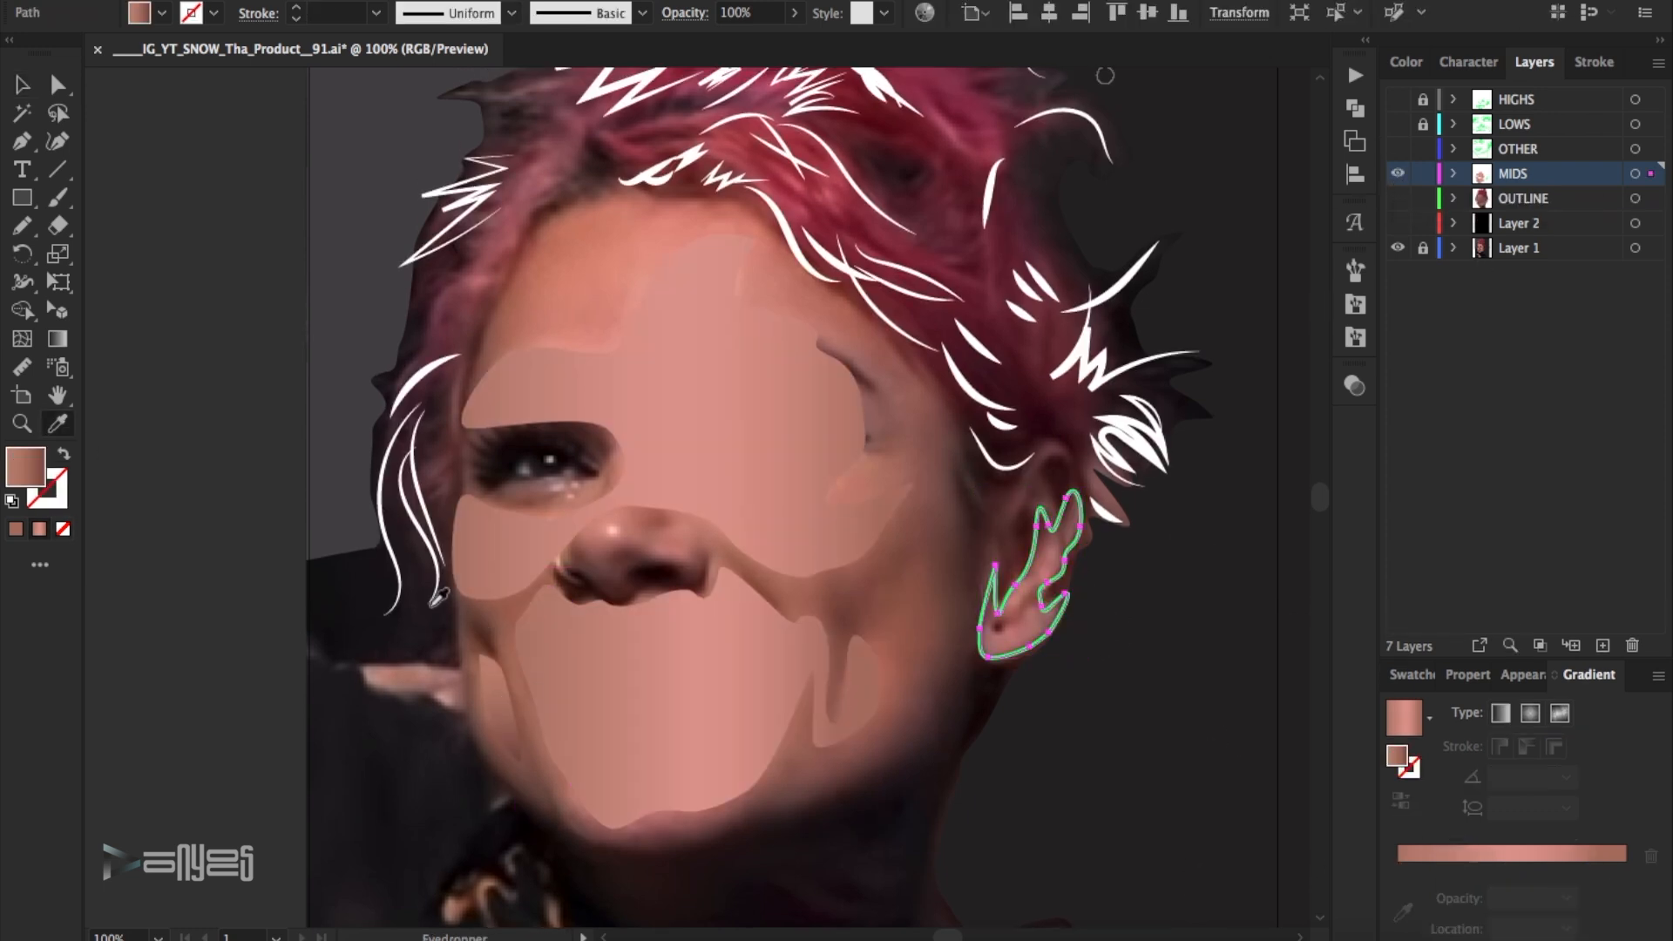
key(v)
drag(1609, 868, 1531, 841)
click(1205, 660)
key(ctrl+0)
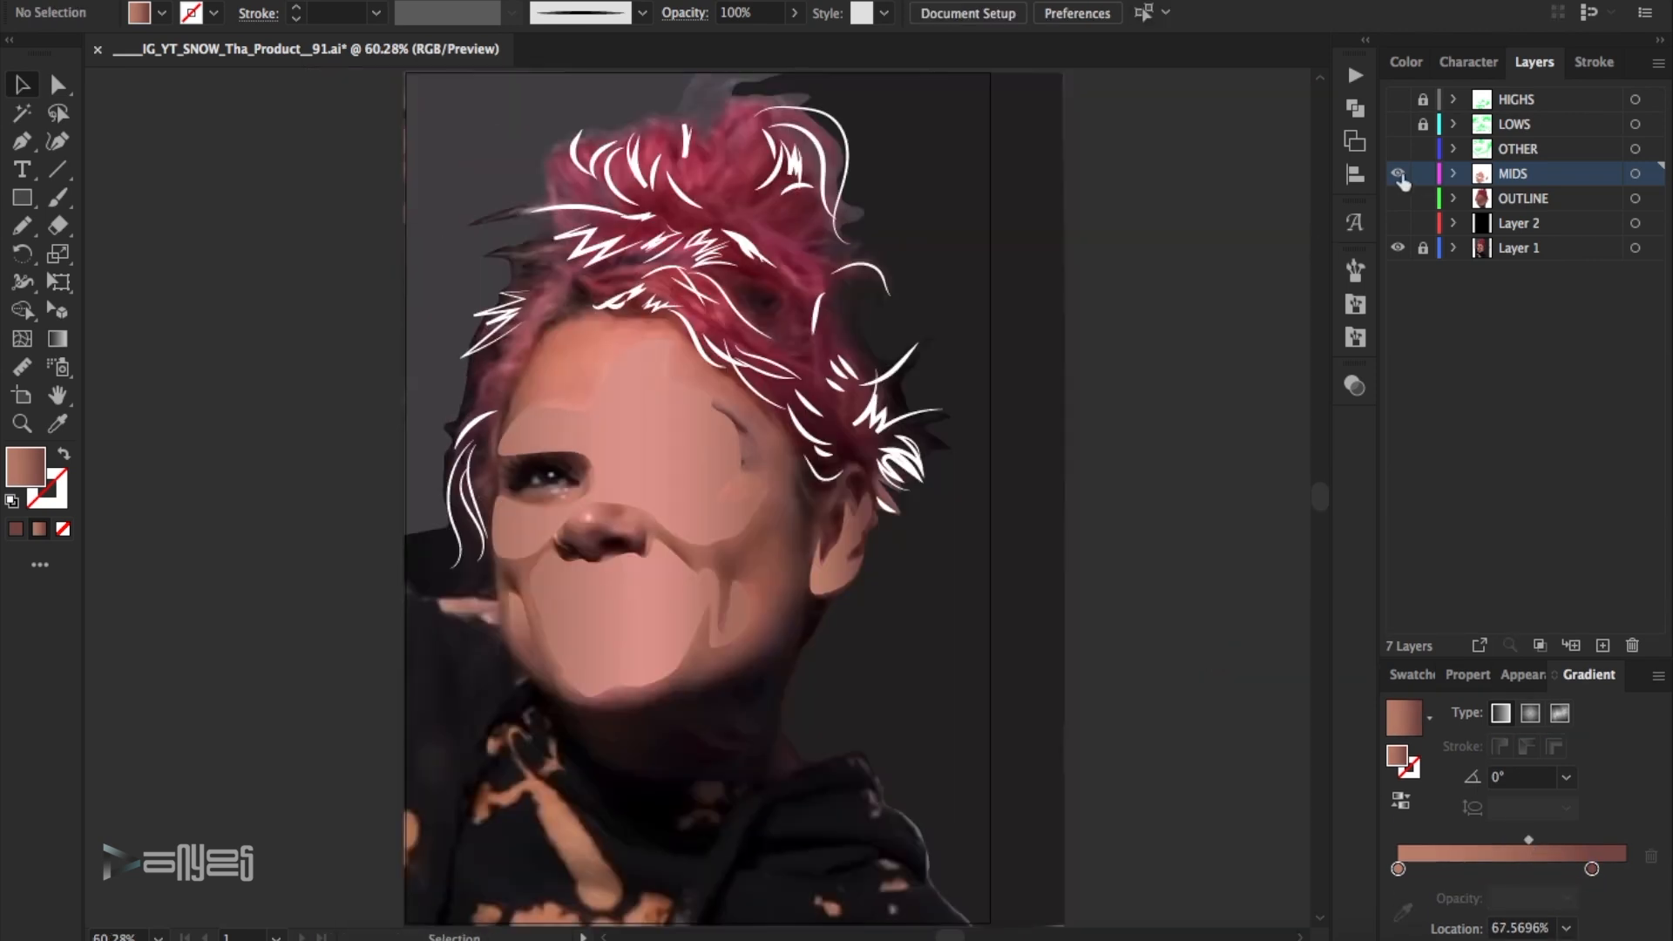
- Show the OTHER layer instead of MIDS, sample a red from the photo's hair and save it as swatch R=138 G=36 B=54
click(1397, 173)
click(1397, 148)
click(1521, 152)
key(z)
drag(567, 188, 967, 449)
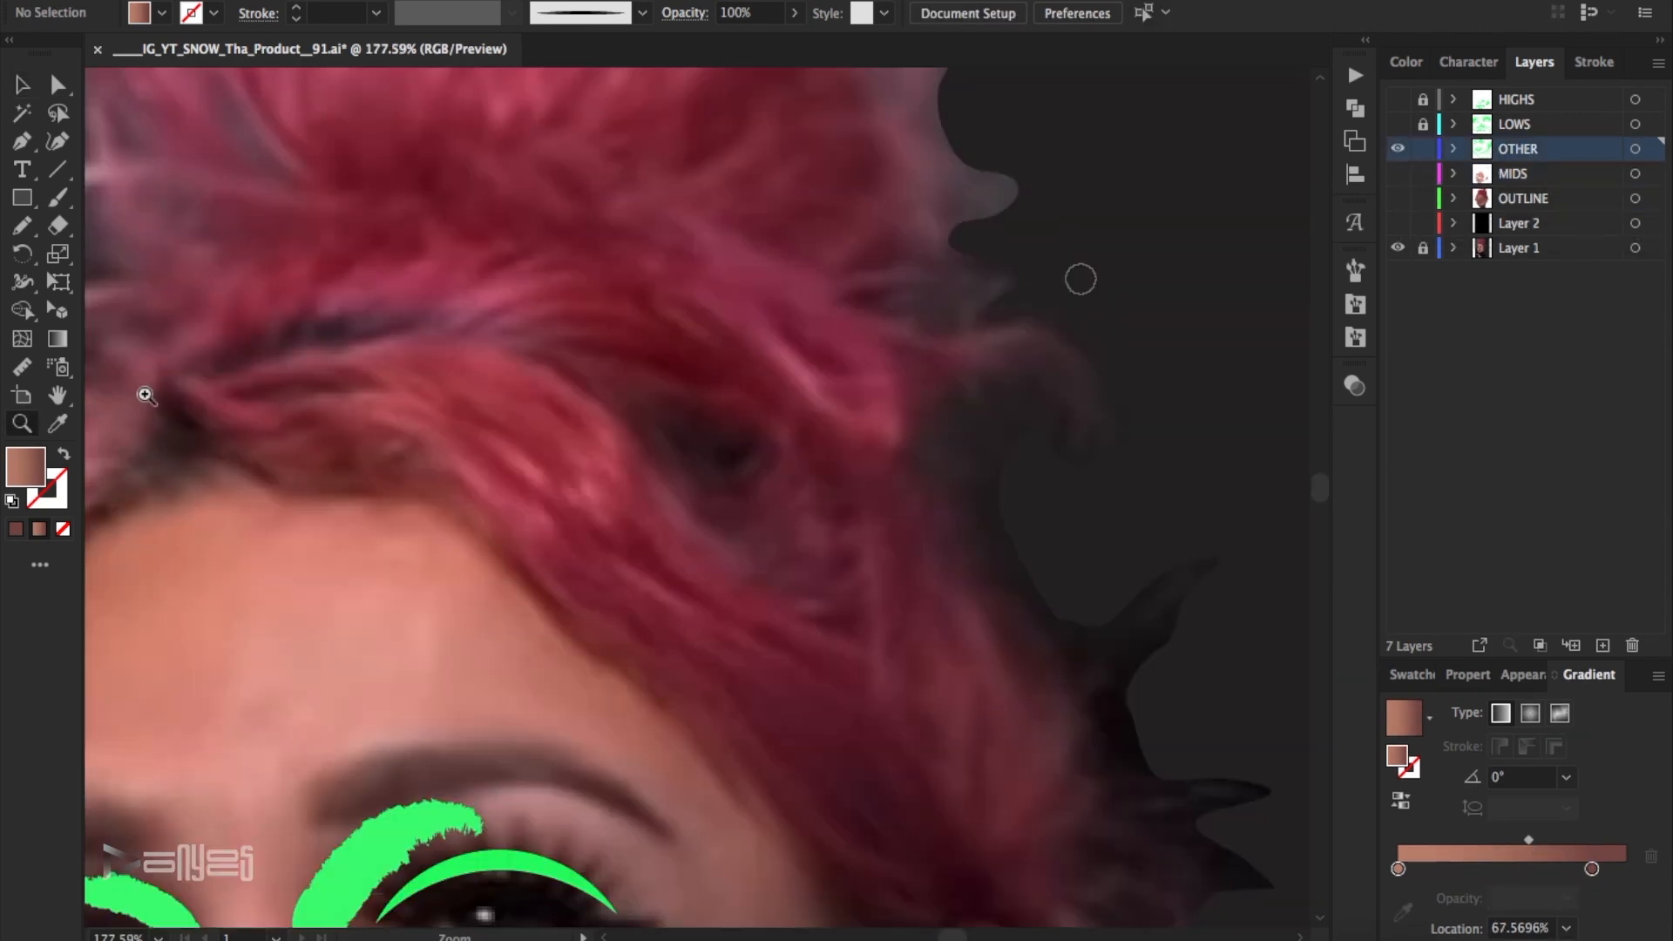
click(567, 525)
click(1415, 675)
click(1657, 676)
click(1472, 413)
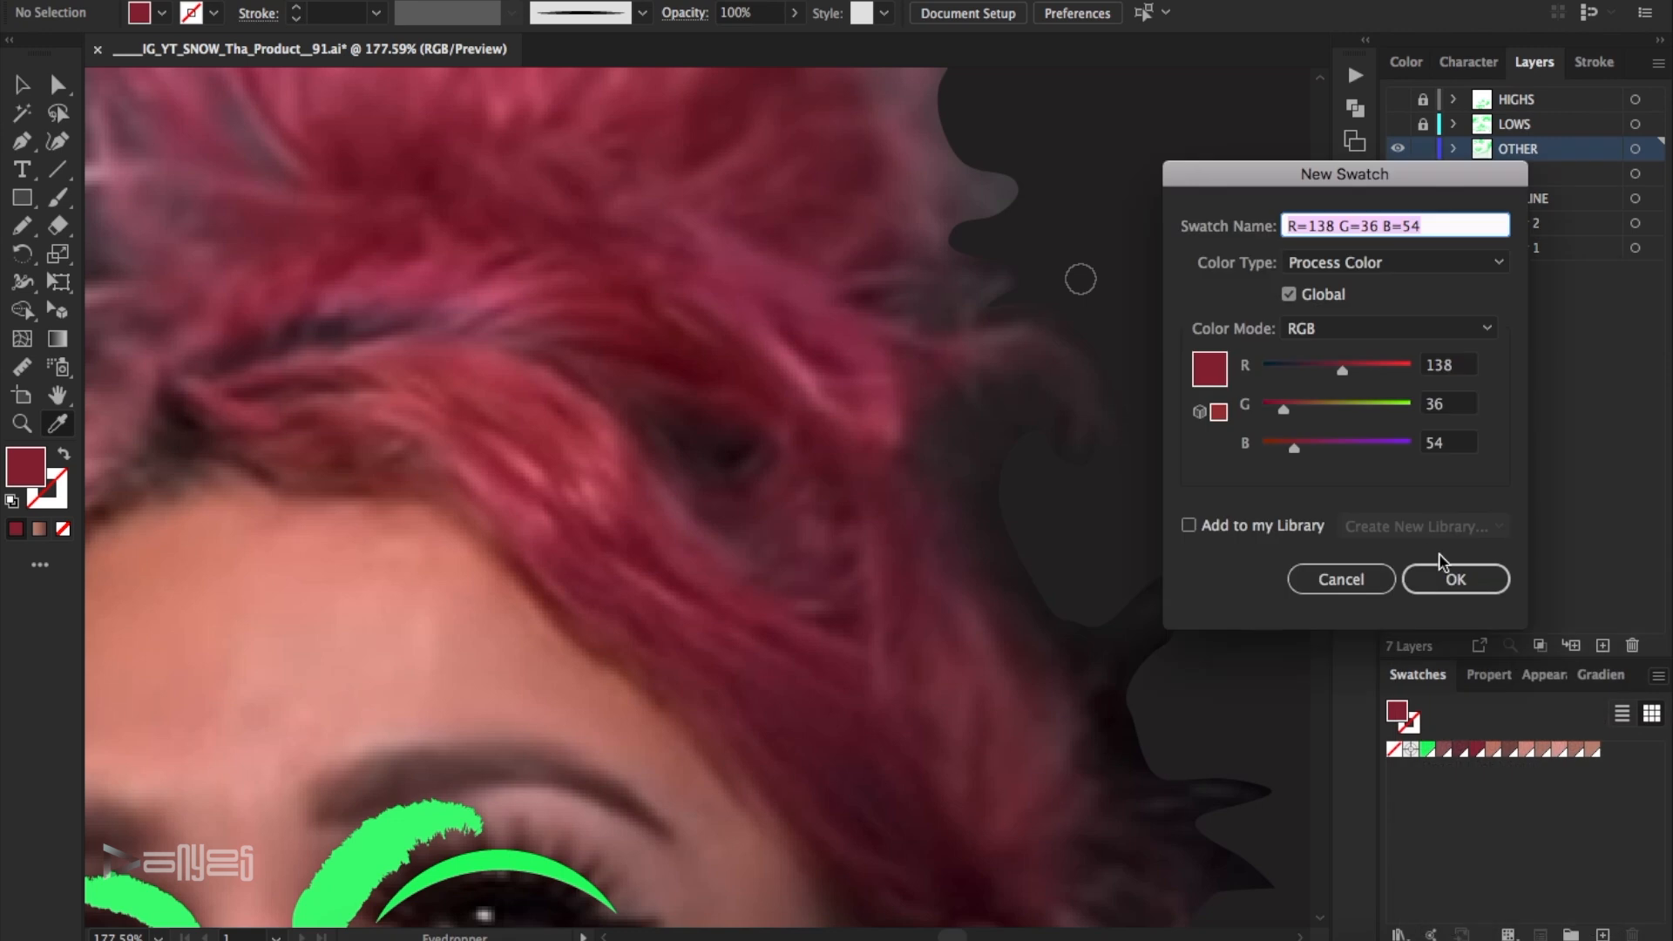
click(1454, 578)
- Show the MIDS layer instead of OTHER and recolour the upper white hair strands' strokes with the new red swatch
scroll(785, 381, down, 1)
key(ctrl+0)
click(1397, 148)
click(1397, 173)
click(1516, 174)
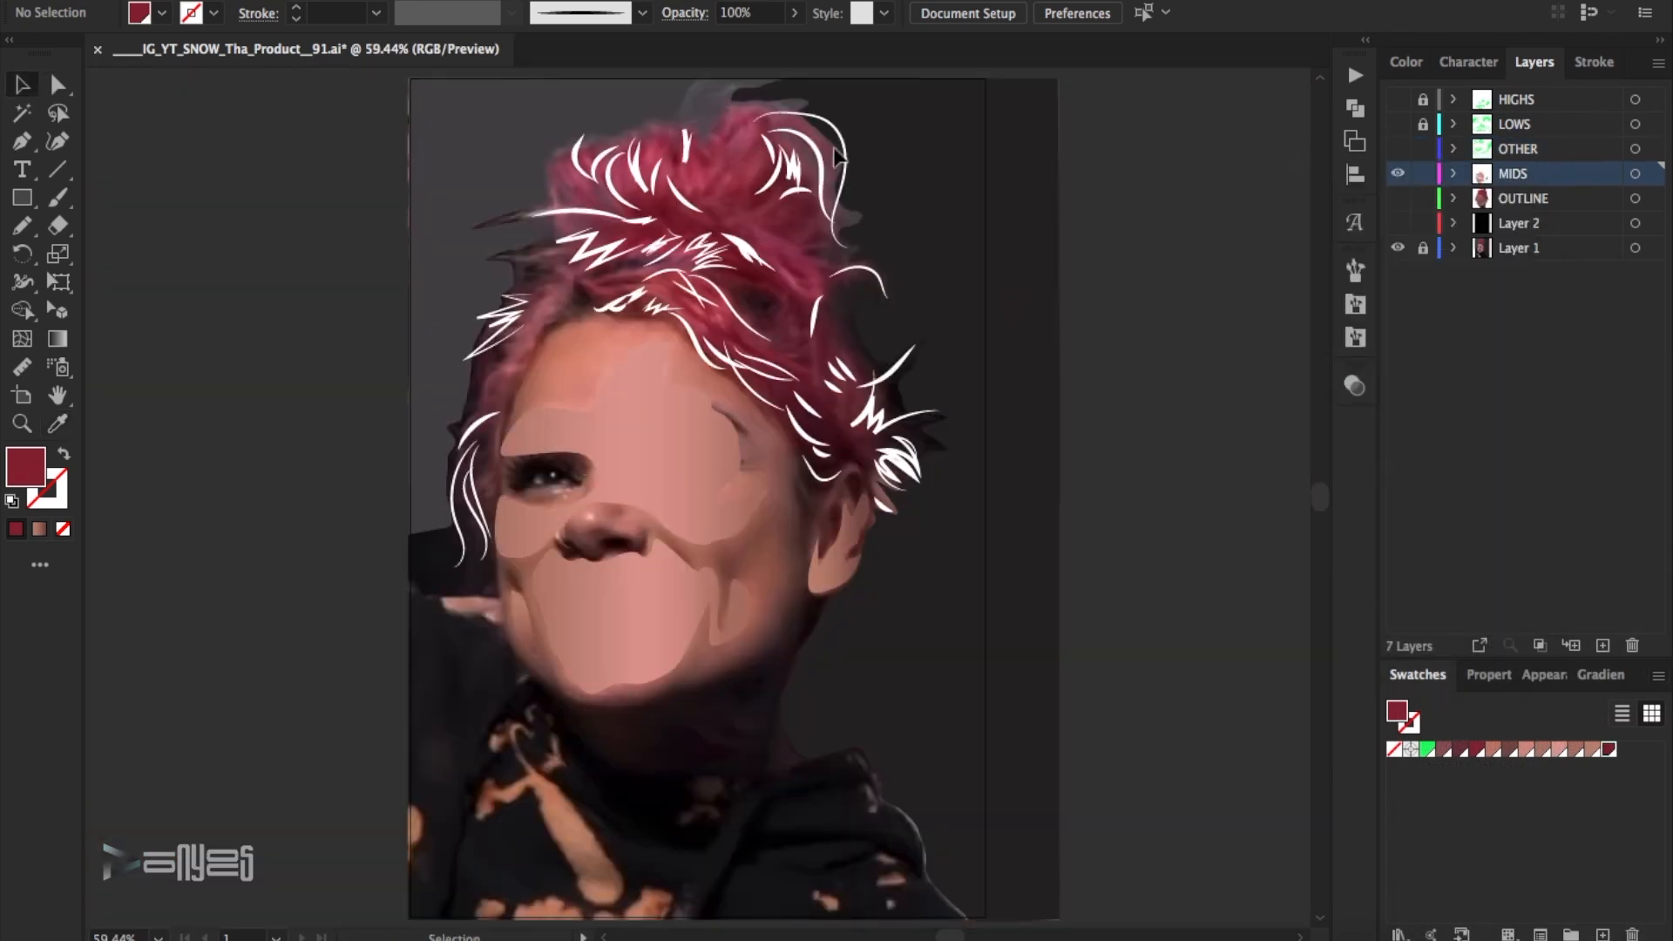
scroll(861, 266, up, 1)
drag(858, 262, 863, 266)
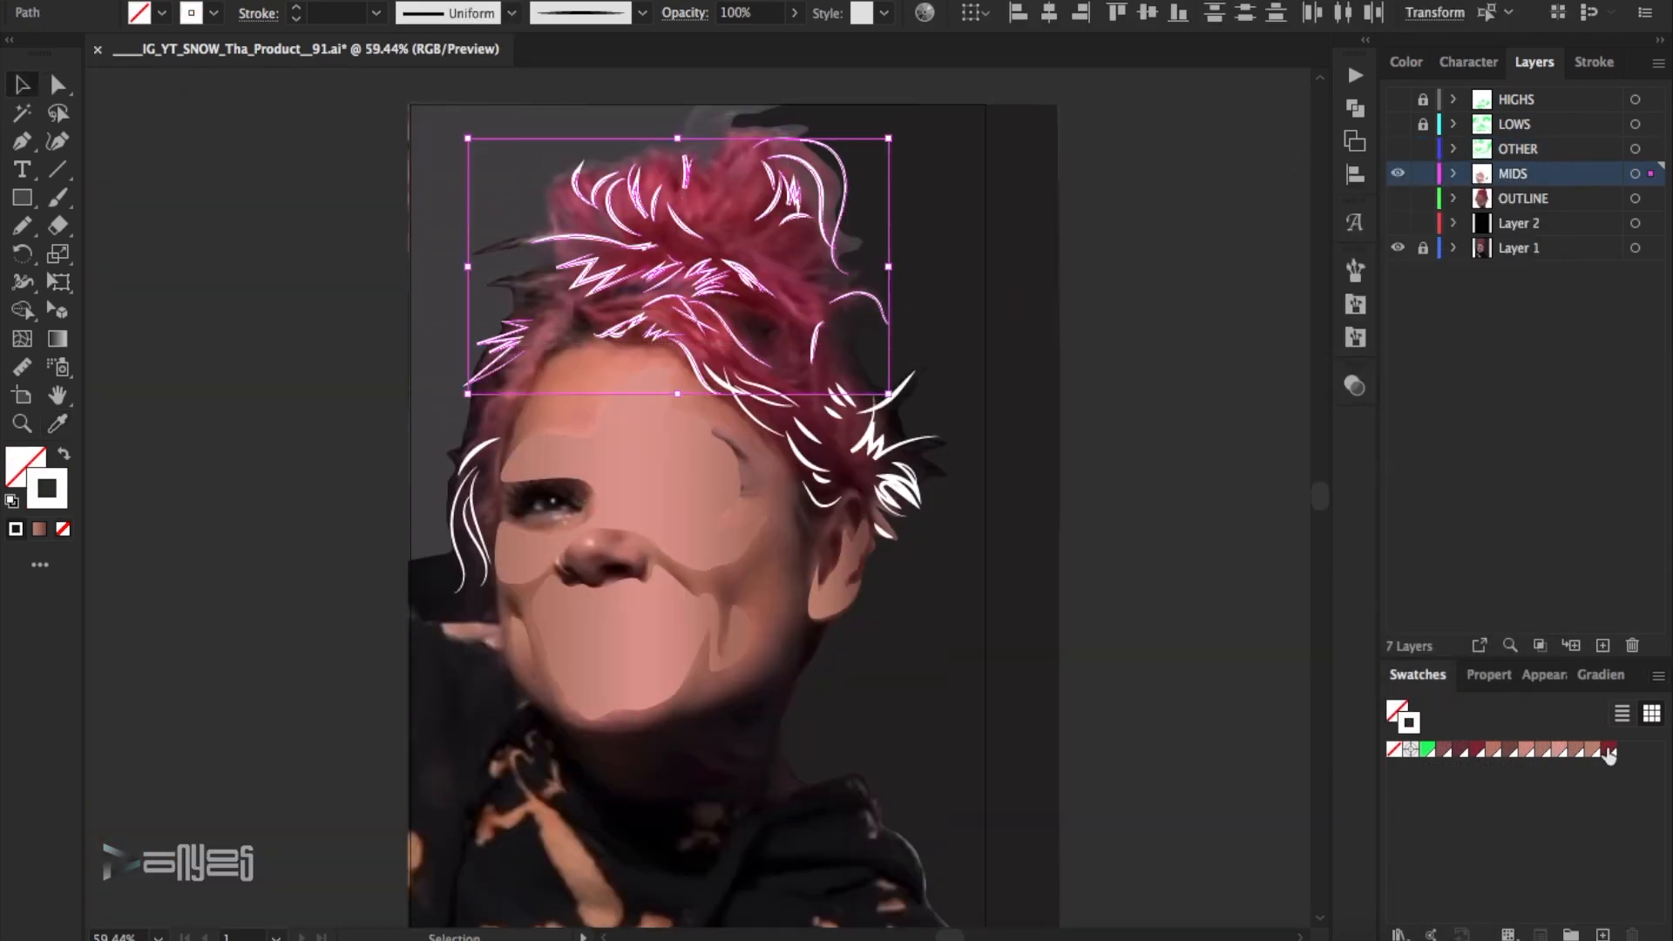
click(1605, 758)
- Select the hair strands beside the eye plus all matching white strokes and recolour them with the red swatch
click(1045, 488)
drag(427, 422, 486, 536)
click(354, 1)
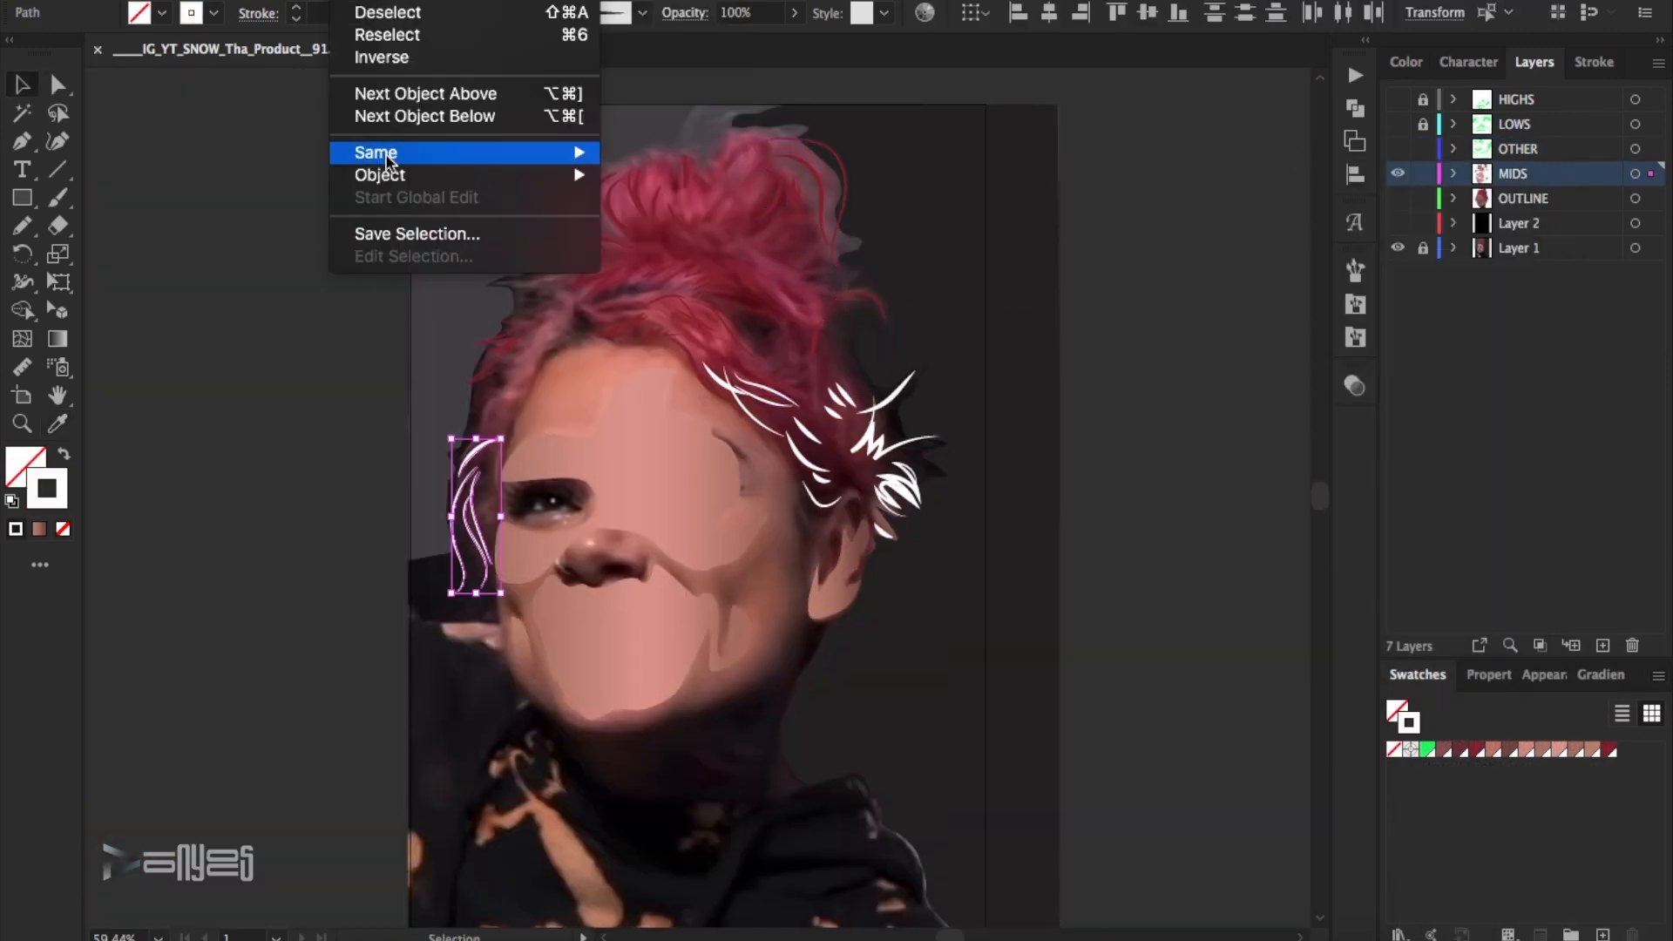
click(728, 288)
click(1608, 750)
click(1205, 421)
- Show the black Layer 2 and the OUTLINE layer, and compare the artwork with and without the midtones
click(1397, 223)
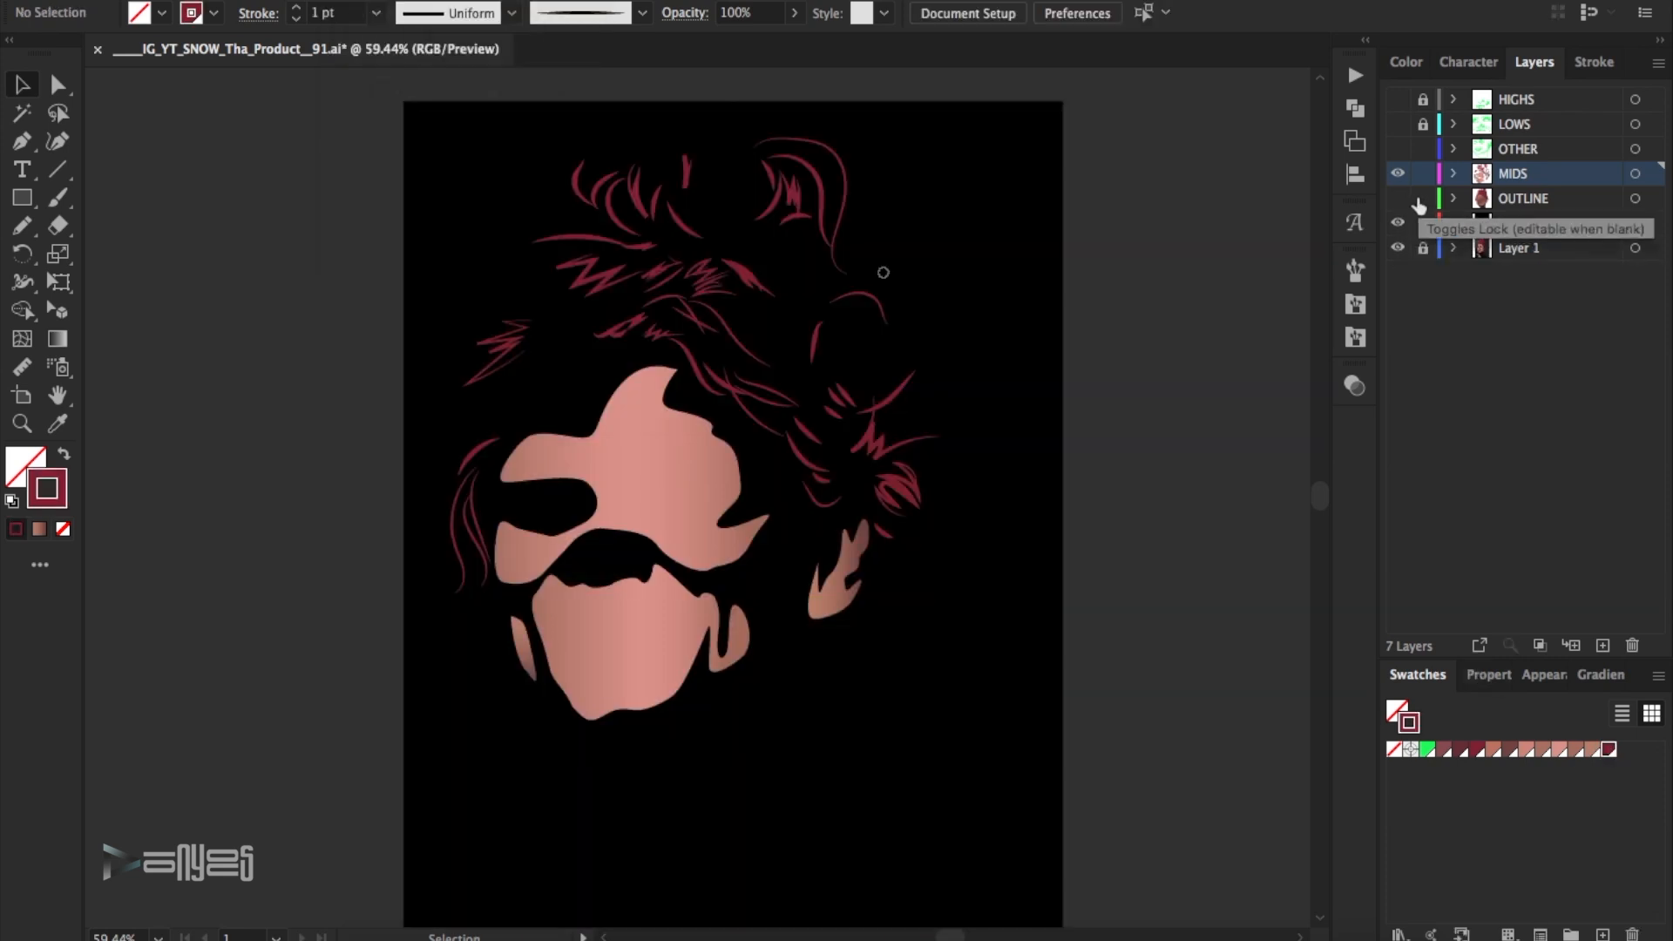
click(1397, 199)
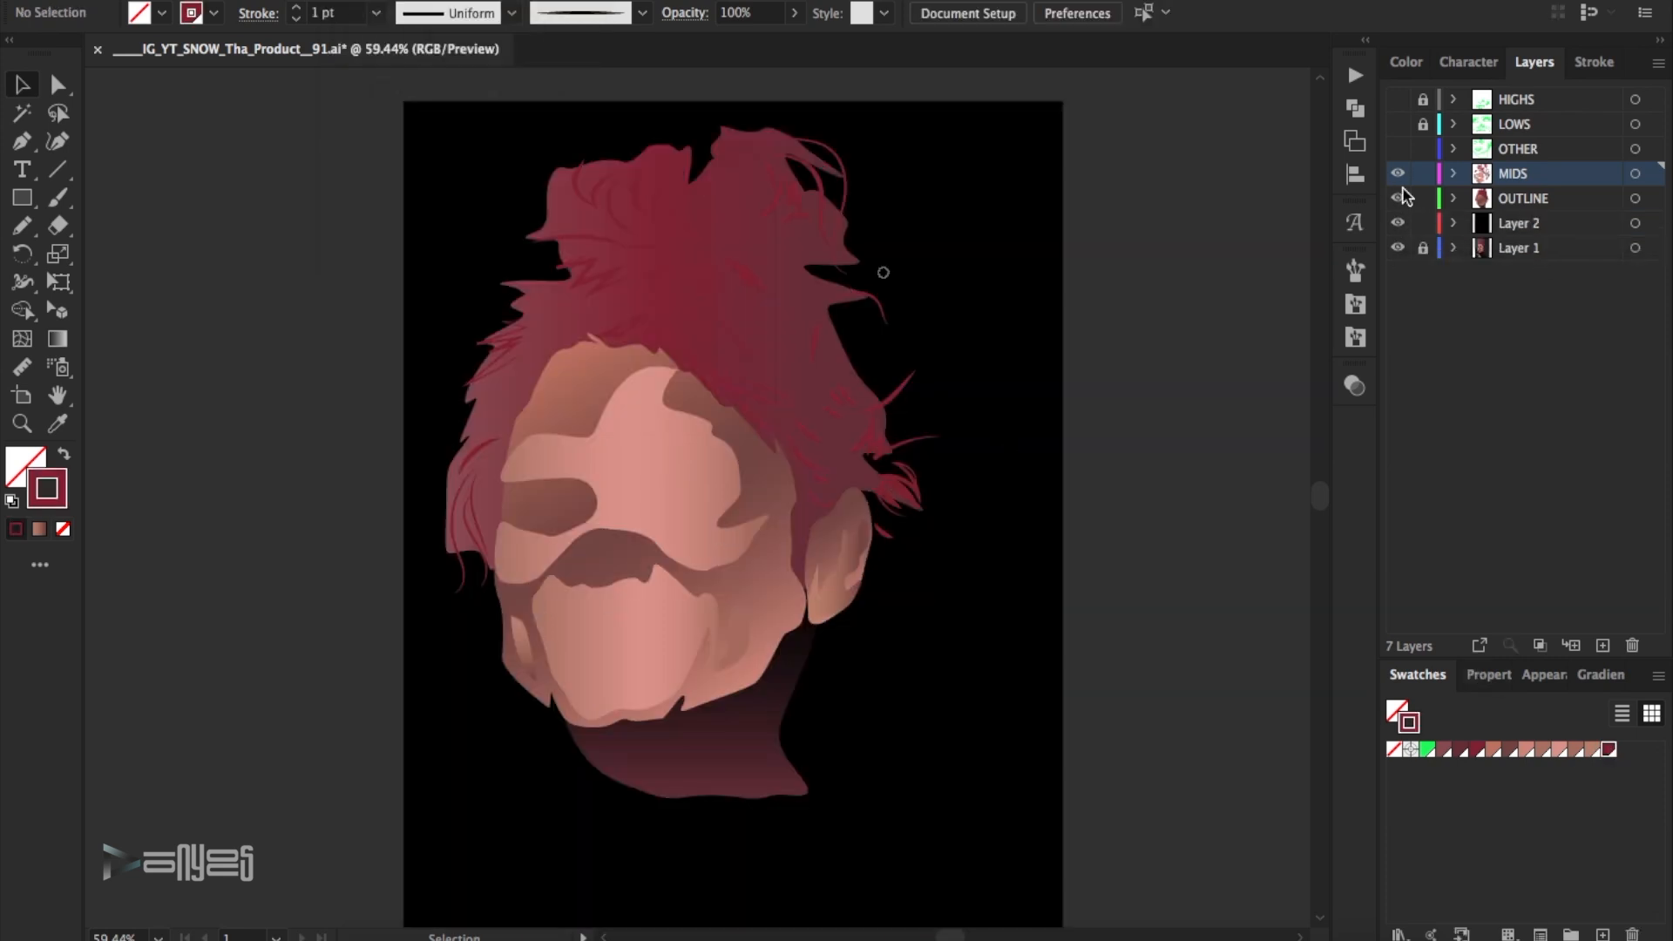
click(1397, 175)
click(1398, 175)
- Darken the middle stop of the hair outline's gradient by setting its RGB red value to about 91
click(792, 251)
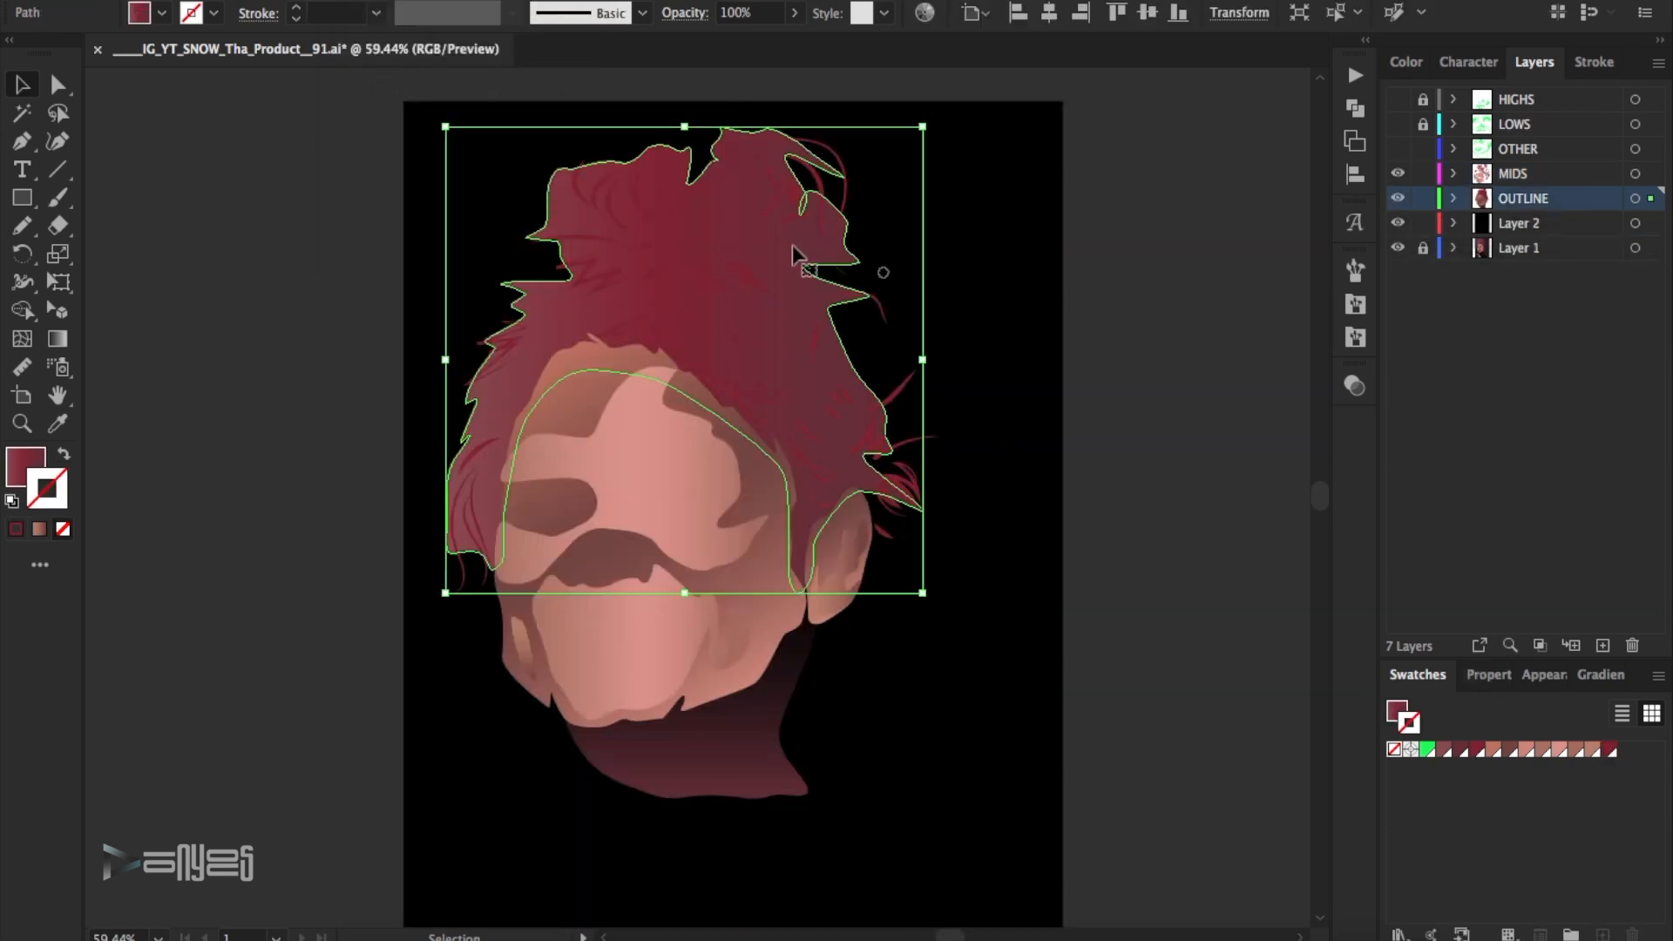
click(1599, 675)
double_click(1496, 897)
click(1322, 644)
drag(1560, 652, 1579, 654)
click(1622, 586)
click(1654, 628)
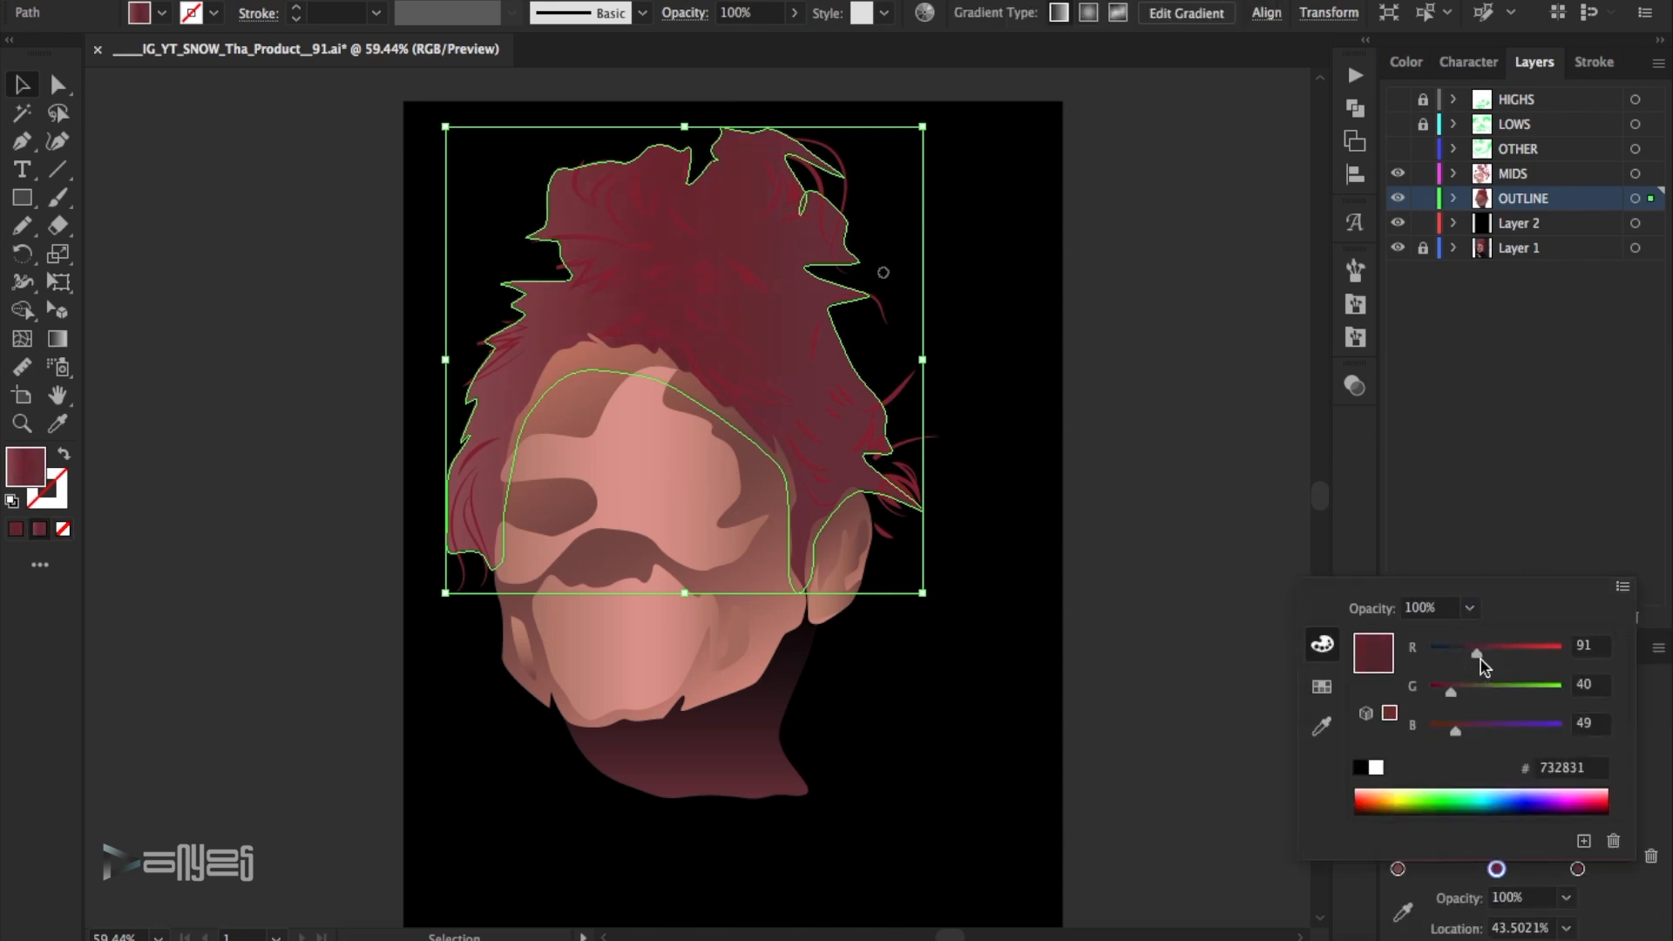
click(1231, 380)
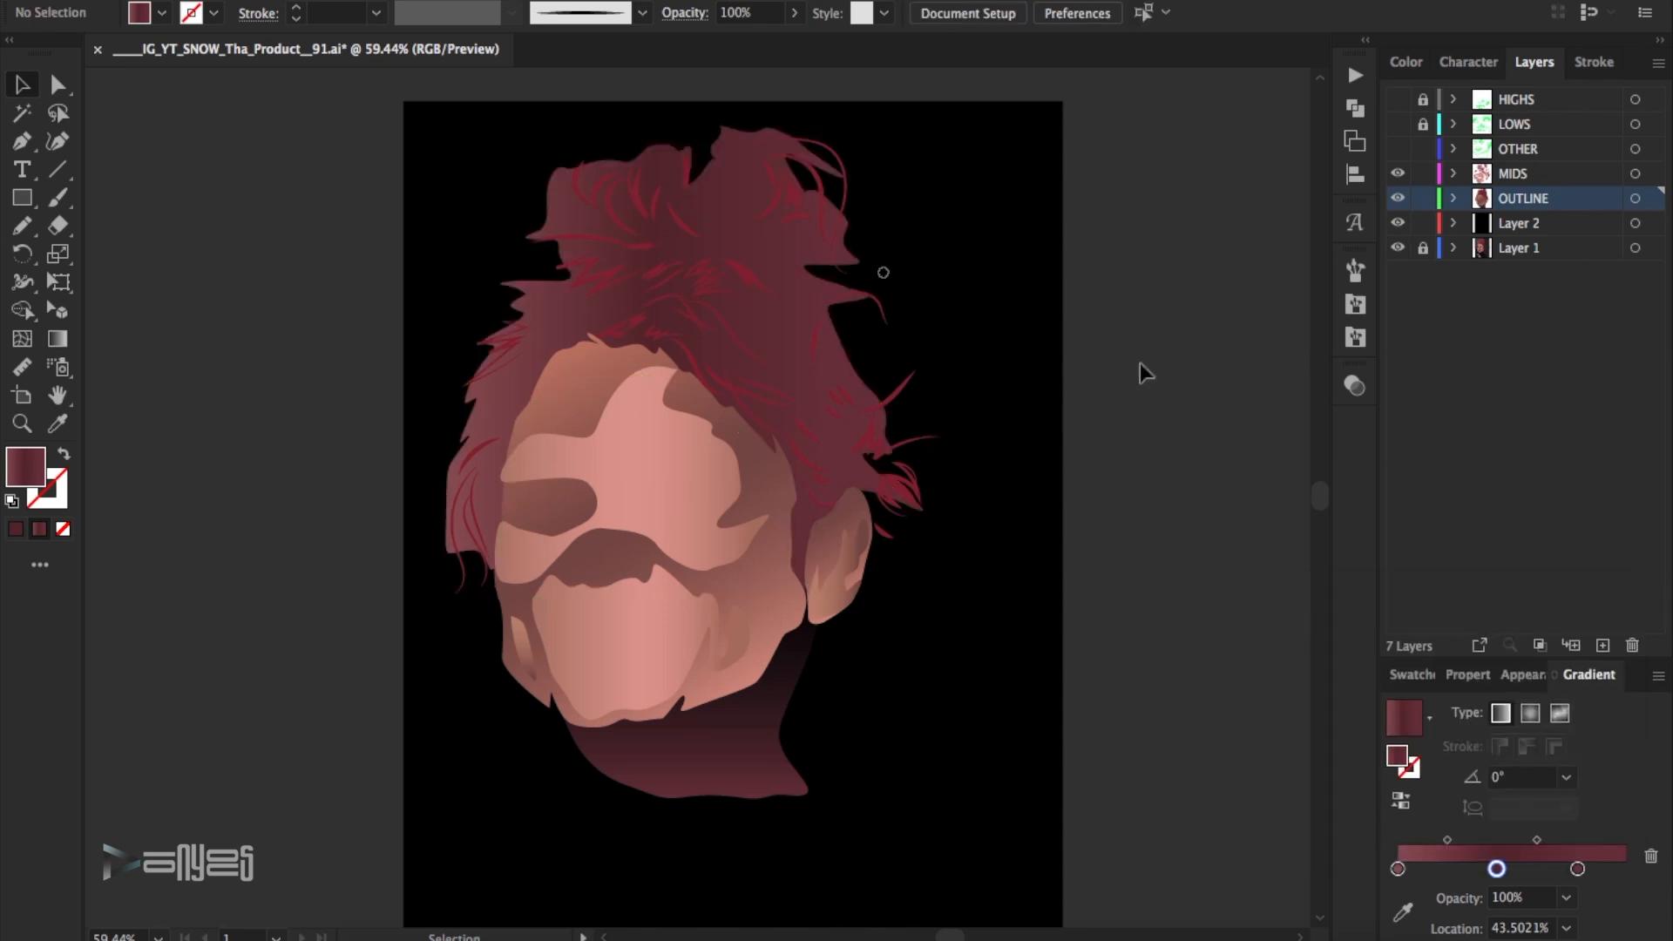
- Lighten the middle stop of the face outline's gradient by setting its tint to about 85%
click(610, 383)
double_click(1500, 868)
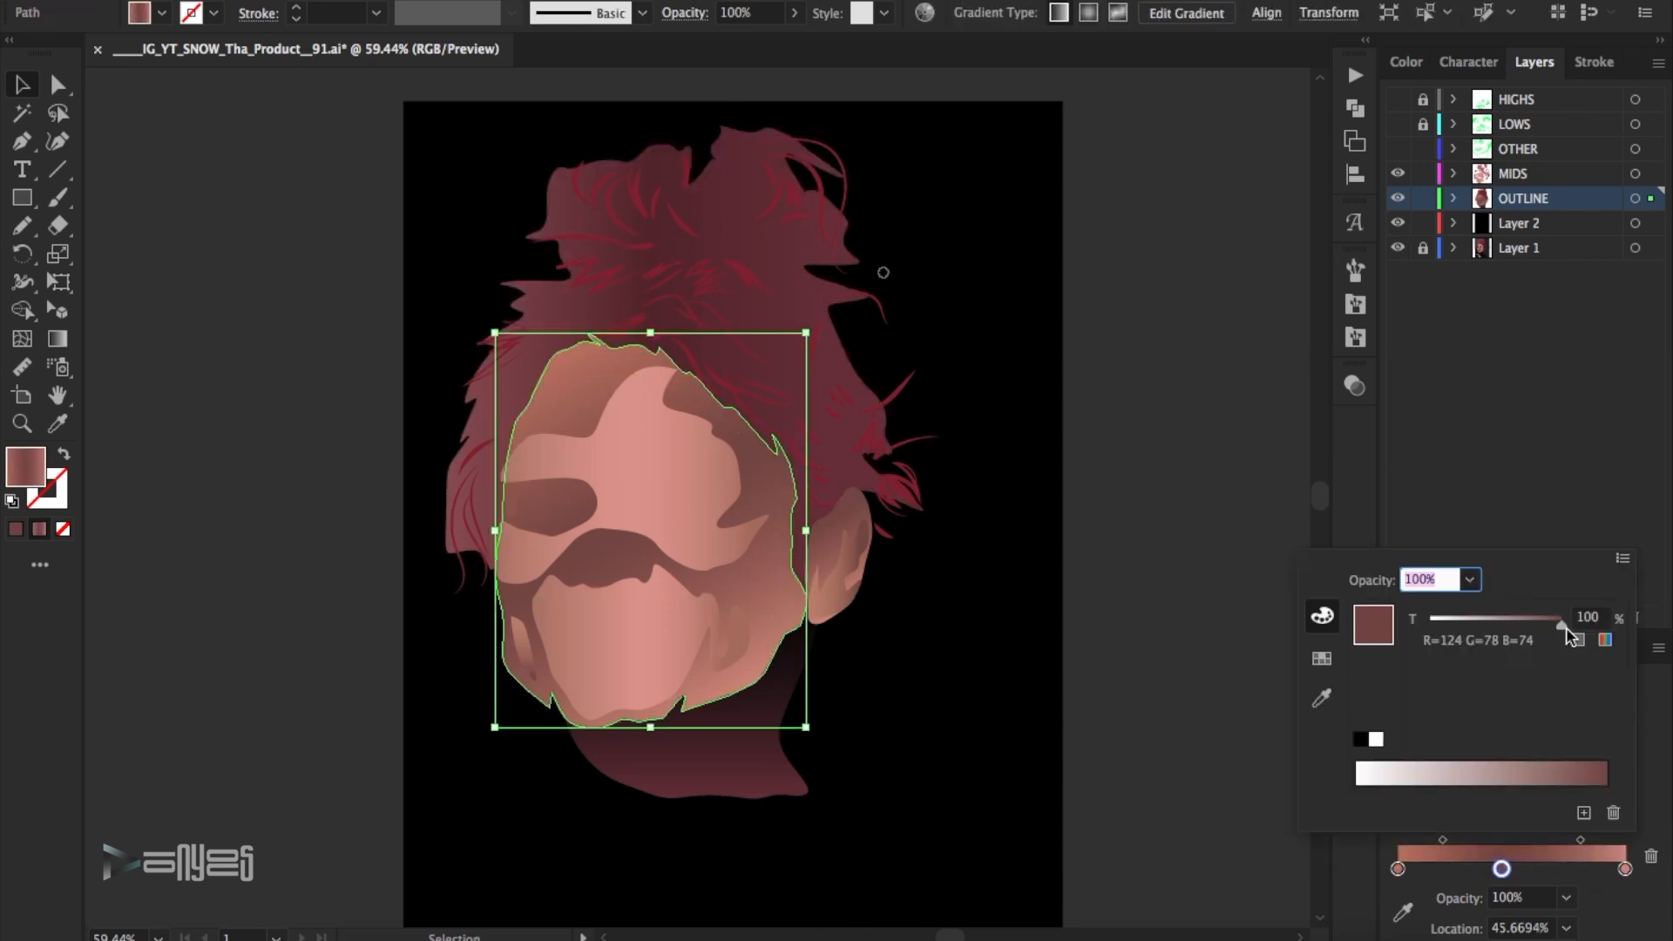
drag(1560, 623, 1543, 624)
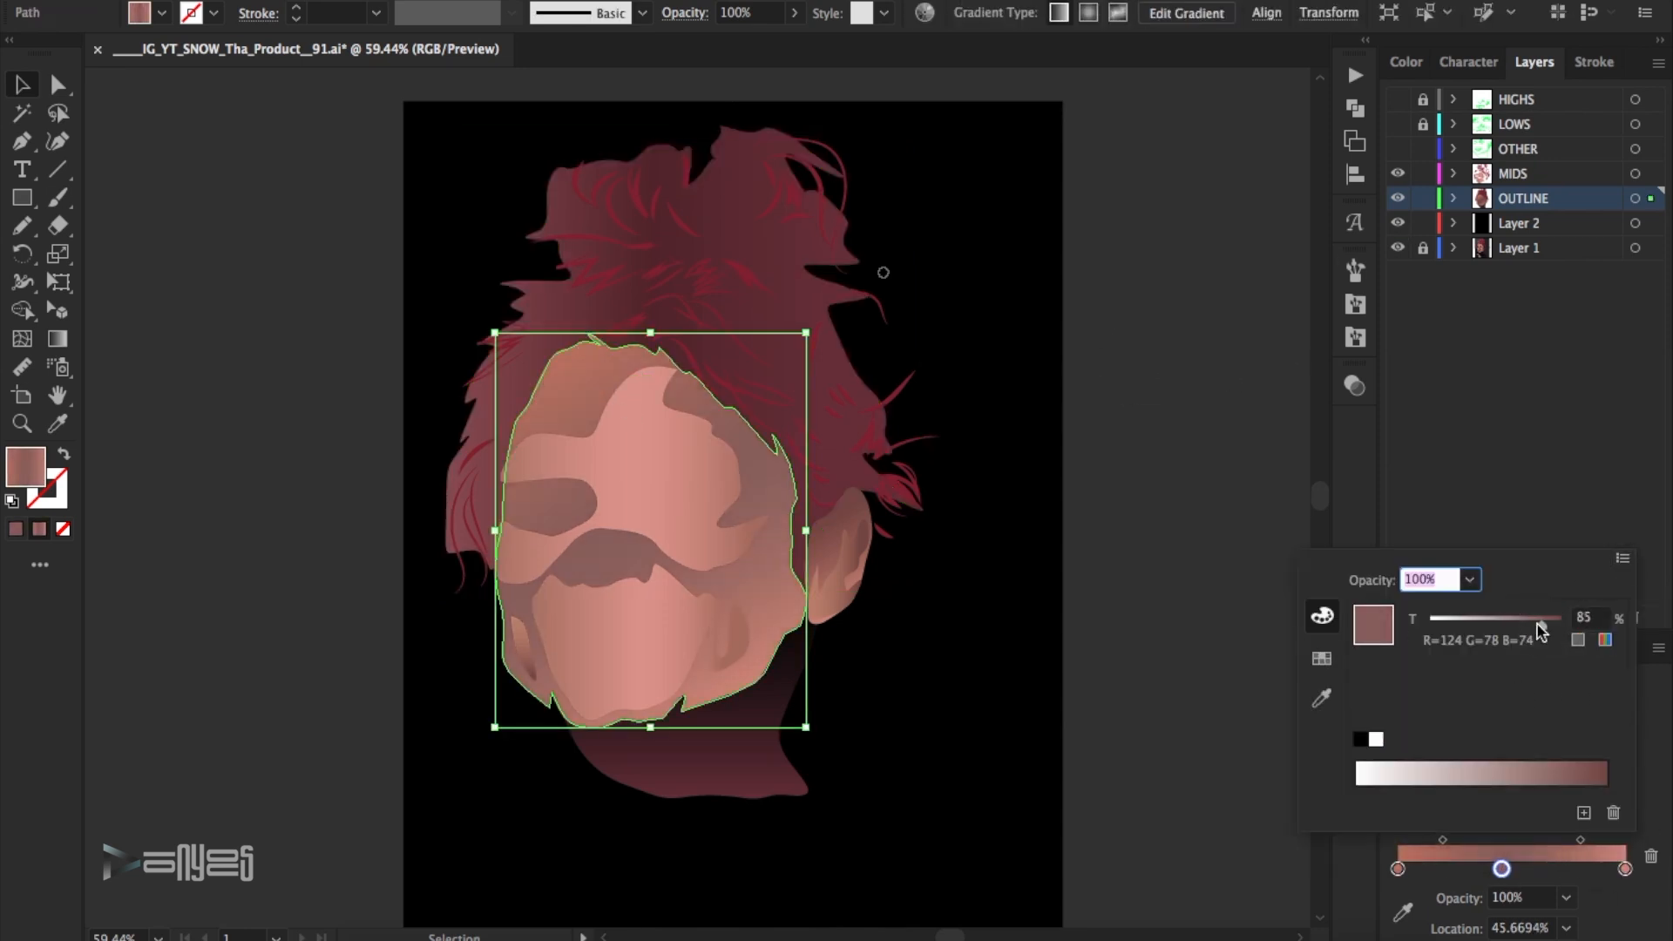
click(1259, 505)
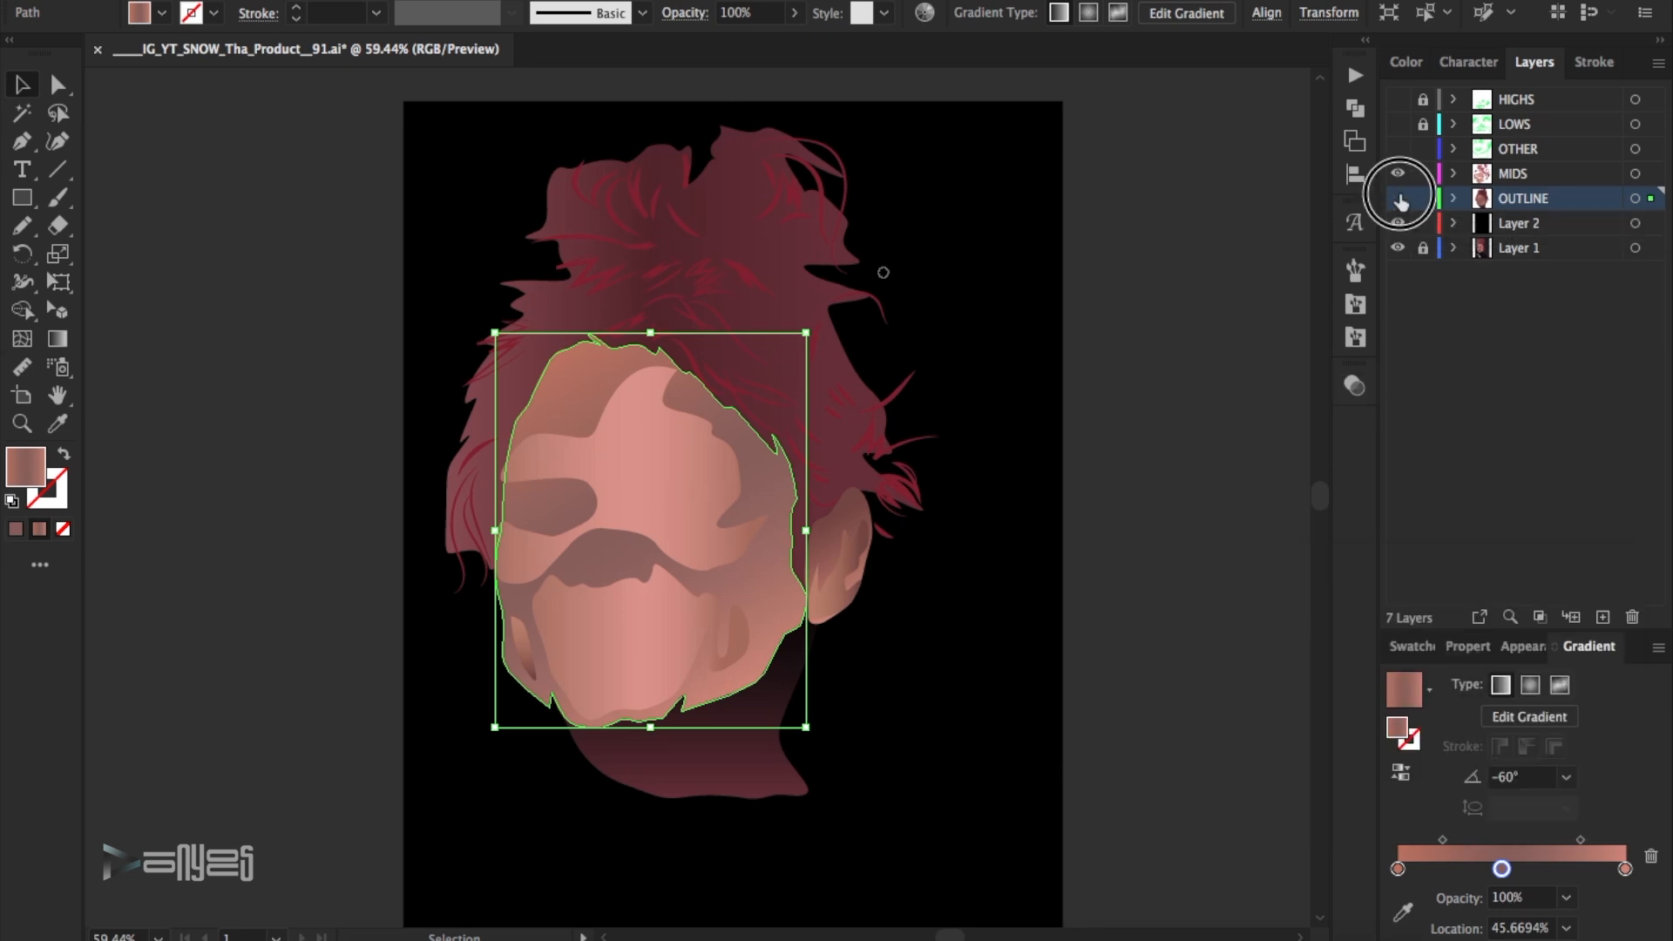
- Hide the OUTLINE, MIDS and Layer 2 layers, and make the OTHER layer visible and active around the neck
drag(1398, 199, 1398, 173)
click(1399, 149)
click(1397, 224)
click(1524, 152)
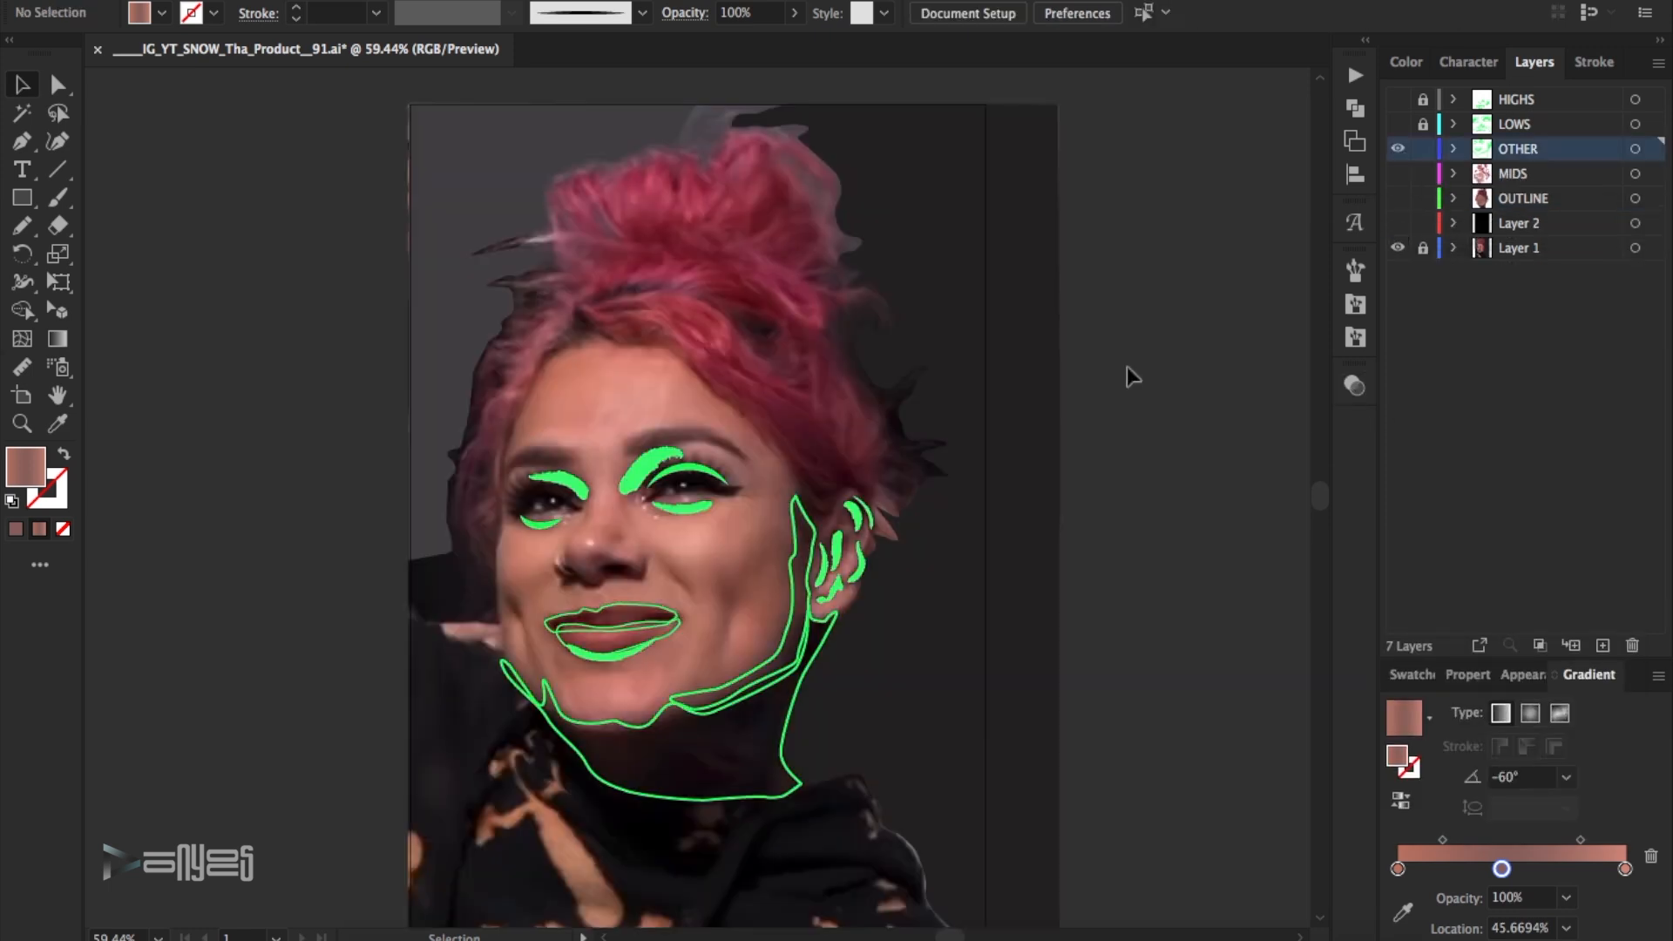
click(785, 695)
key(a)
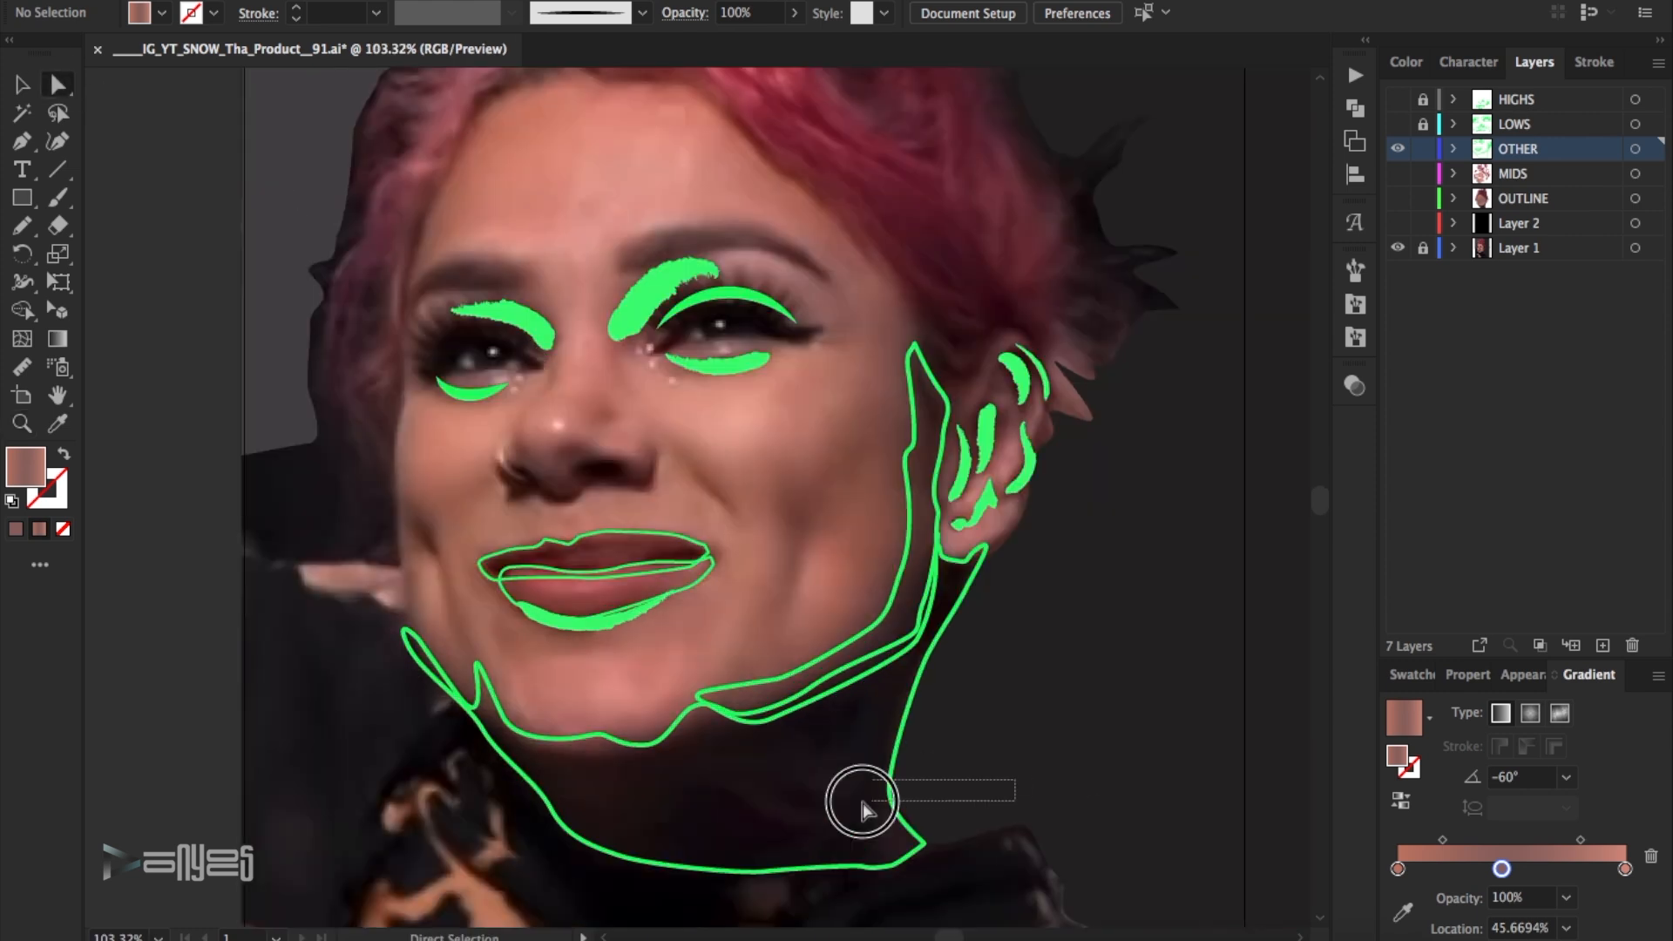
click(888, 789)
click(99, 135)
- Sample the photo's dark neck tones and save them as two new swatches
key(i)
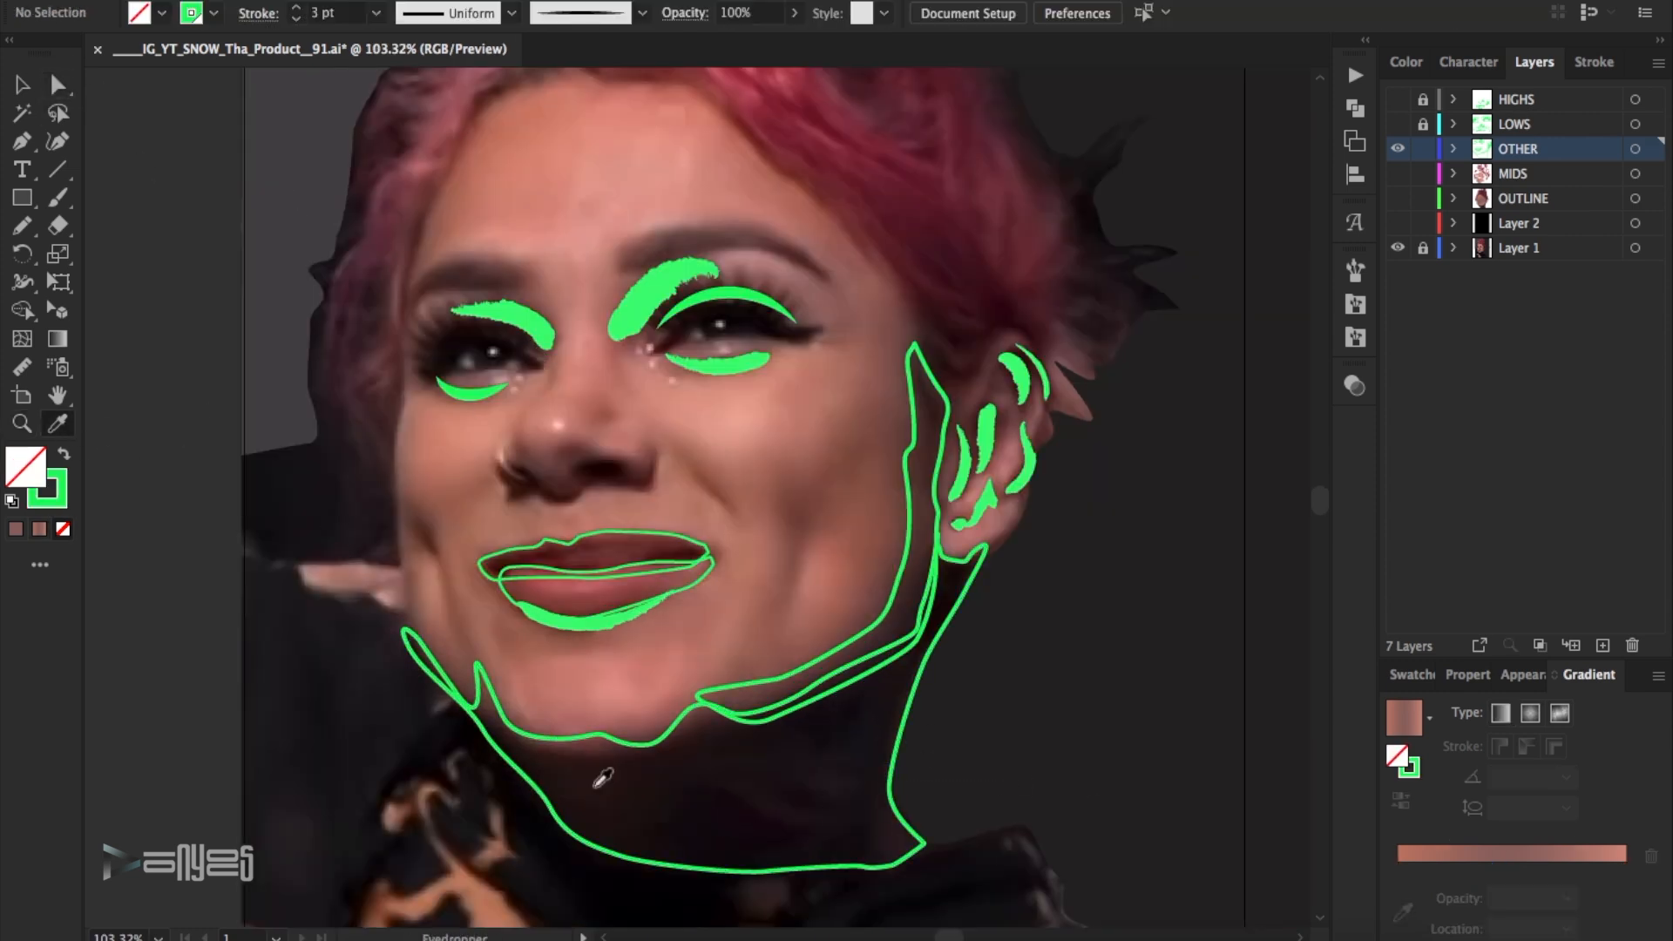
click(599, 784)
click(1416, 675)
click(1657, 676)
click(1524, 412)
click(1455, 579)
click(1657, 678)
click(1524, 406)
click(1455, 578)
- Turn the neck shape's green stroke into a fill, apply a linear gradient and remove the gradient's middle stop
click(23, 85)
drag(994, 711, 871, 749)
click(65, 454)
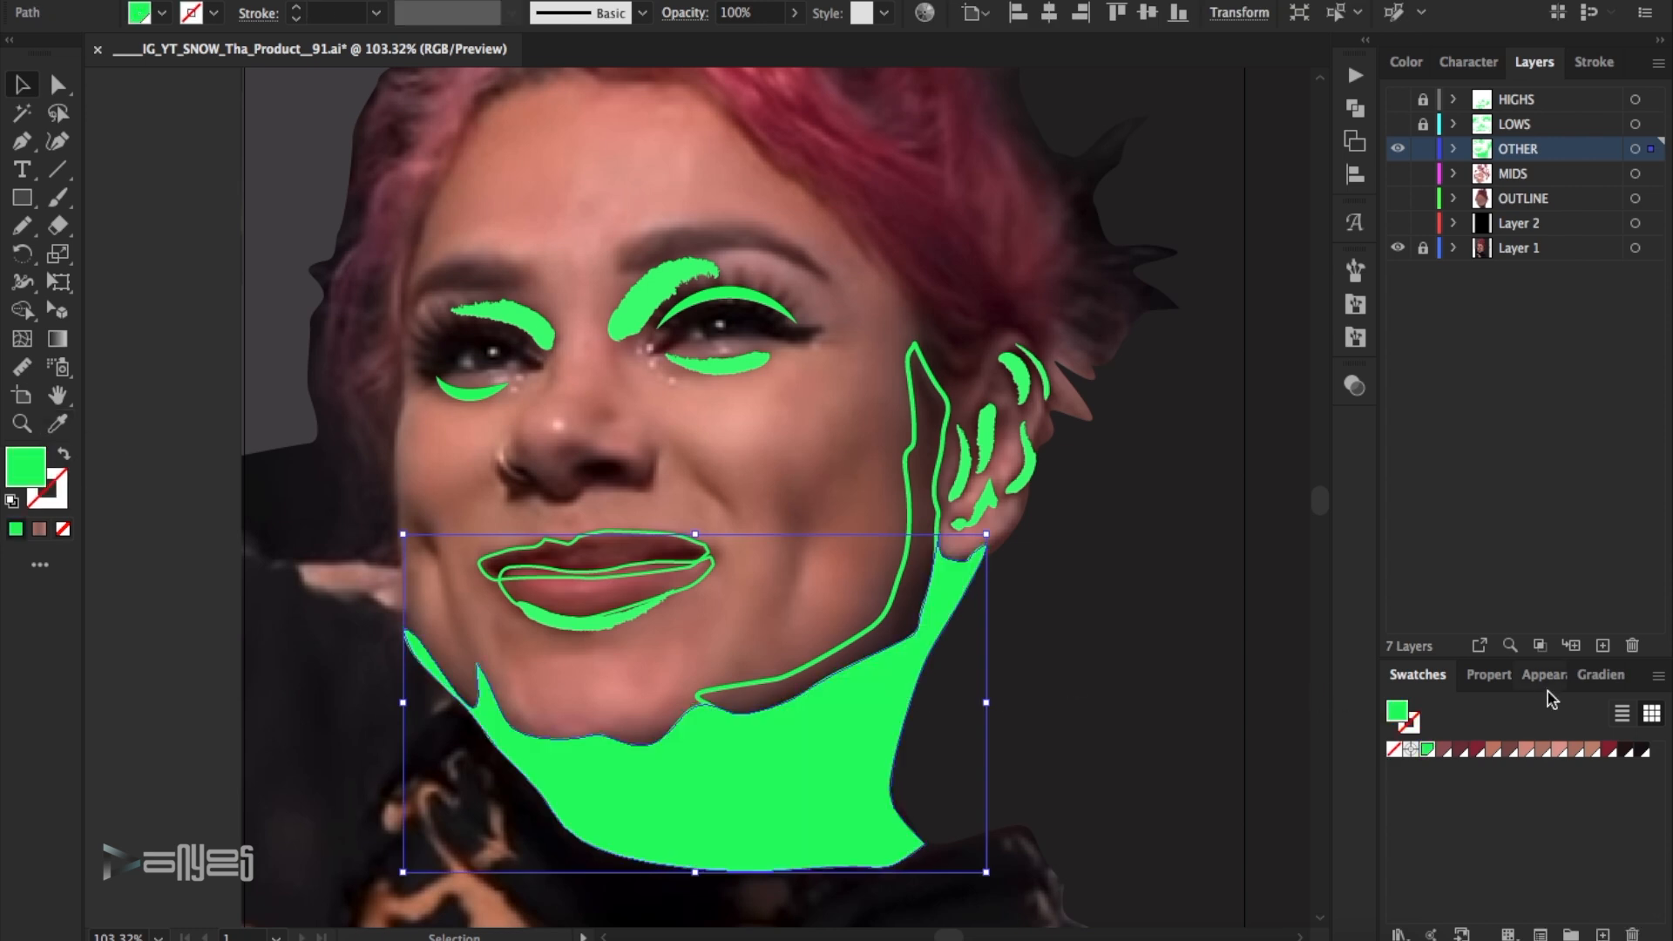
click(1601, 676)
click(1498, 862)
drag(1498, 868, 1484, 913)
- Recolour both end stops of the neck gradient with the dark neck swatches
double_click(1399, 869)
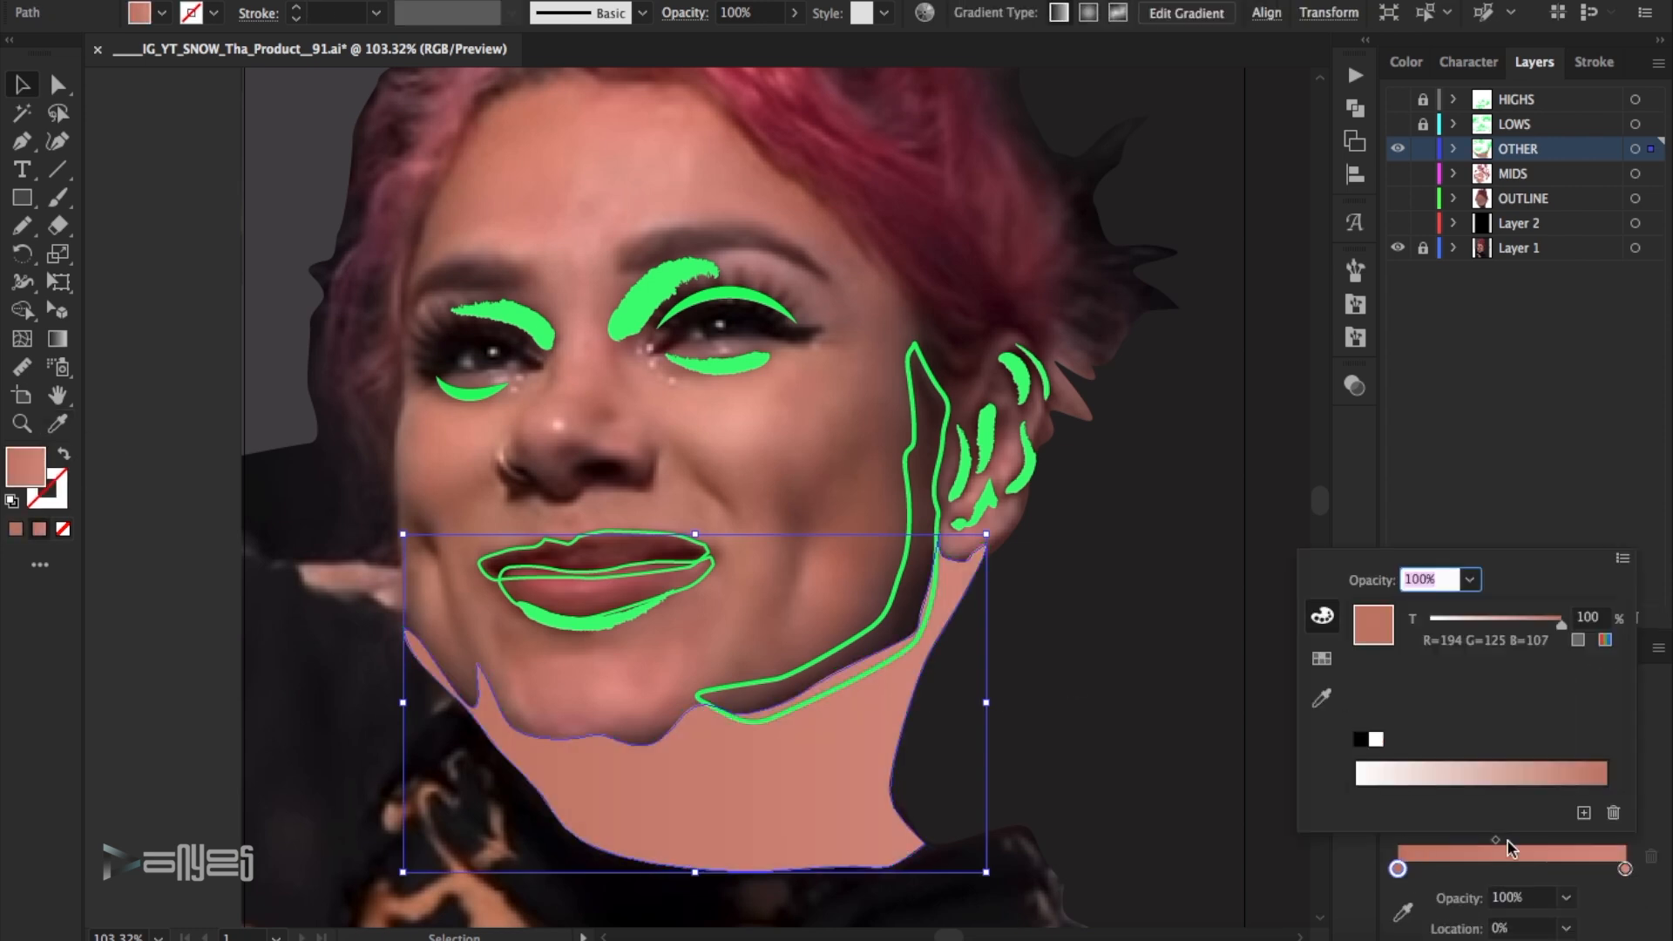
click(1322, 658)
click(1553, 607)
double_click(1625, 868)
click(1553, 608)
click(1197, 599)
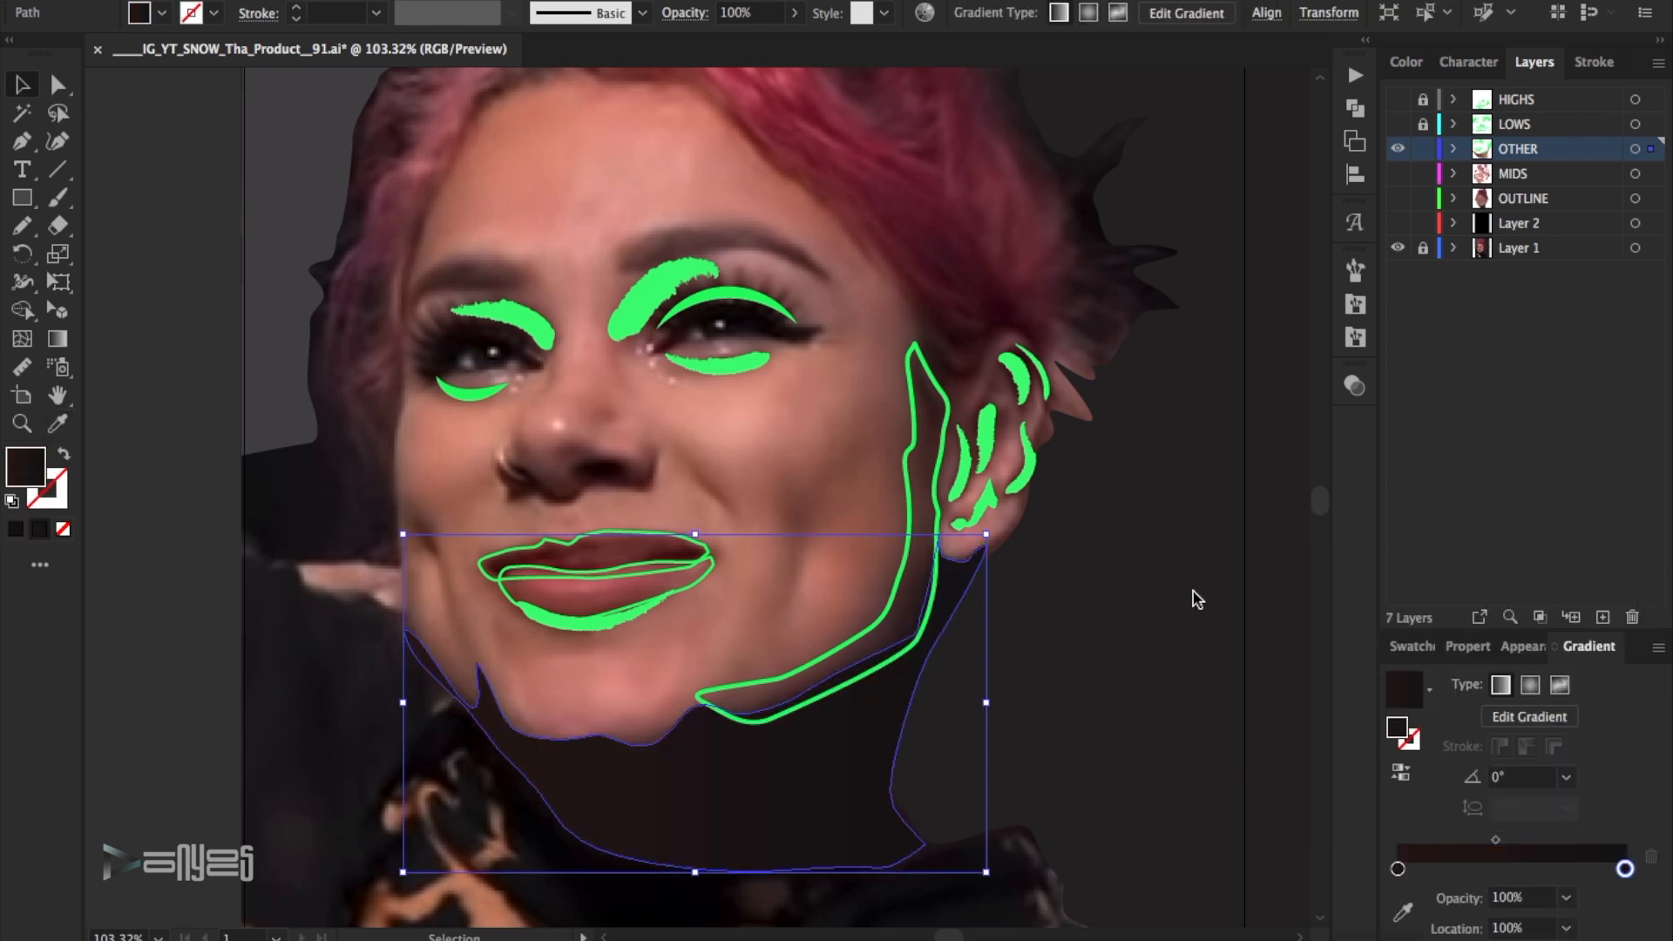
click(1205, 680)
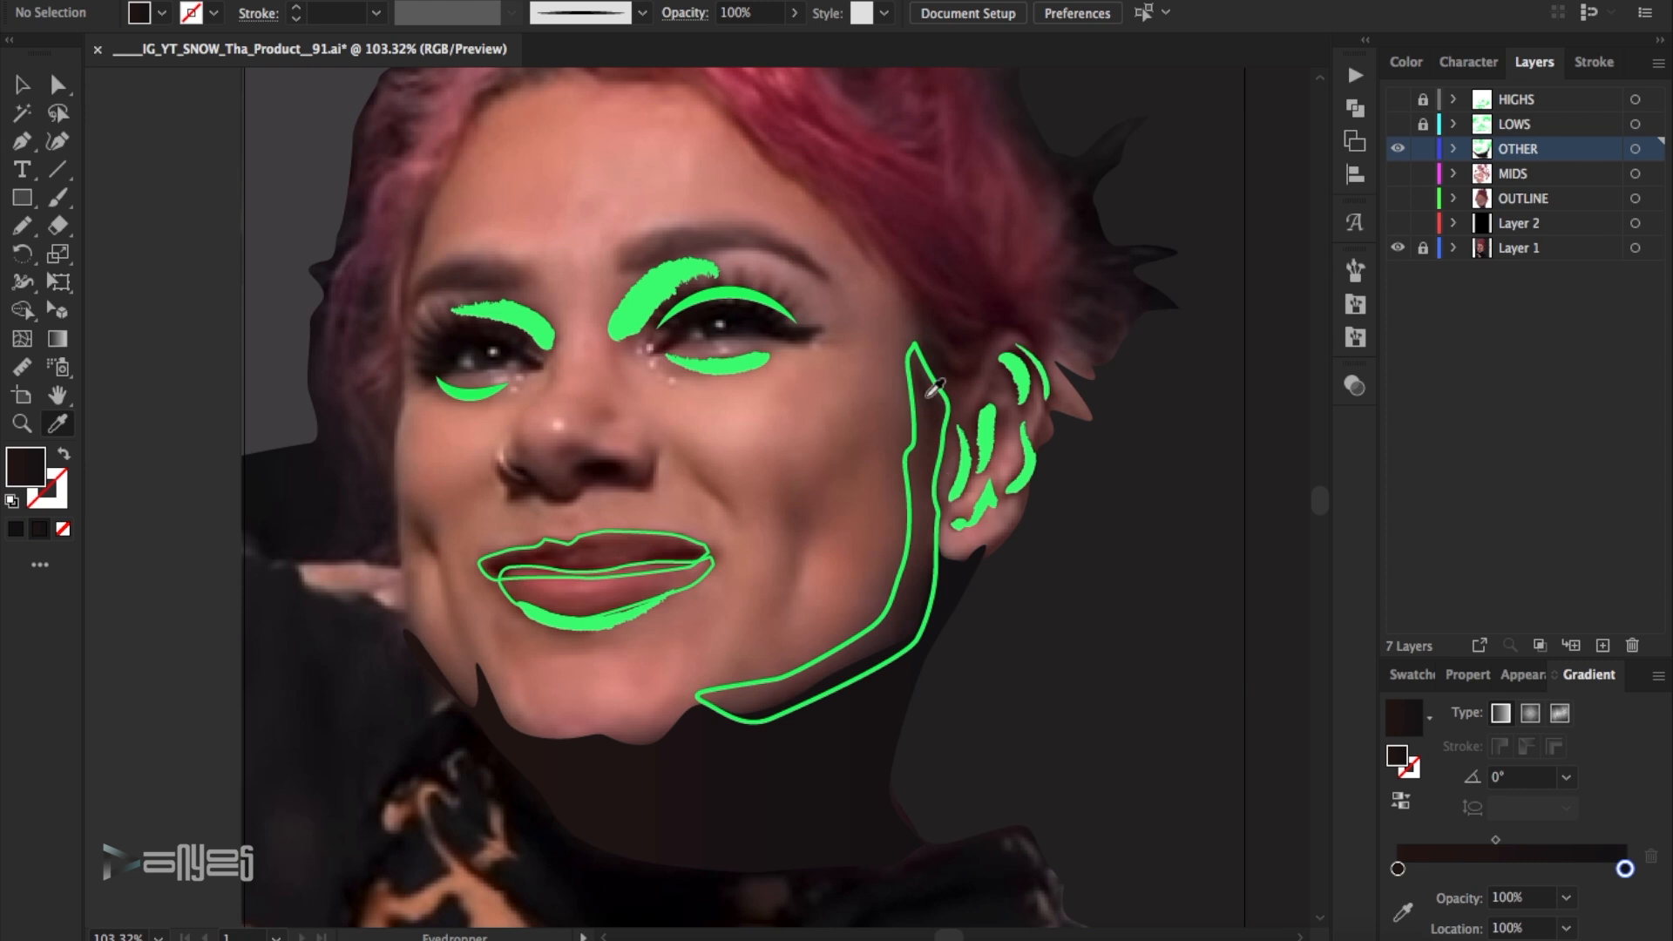
- Sample the dark and lighter brown ends of the jaw shadow from the photo and save each as a swatch
click(927, 396)
click(1413, 675)
click(1658, 676)
click(1481, 410)
key(Return)
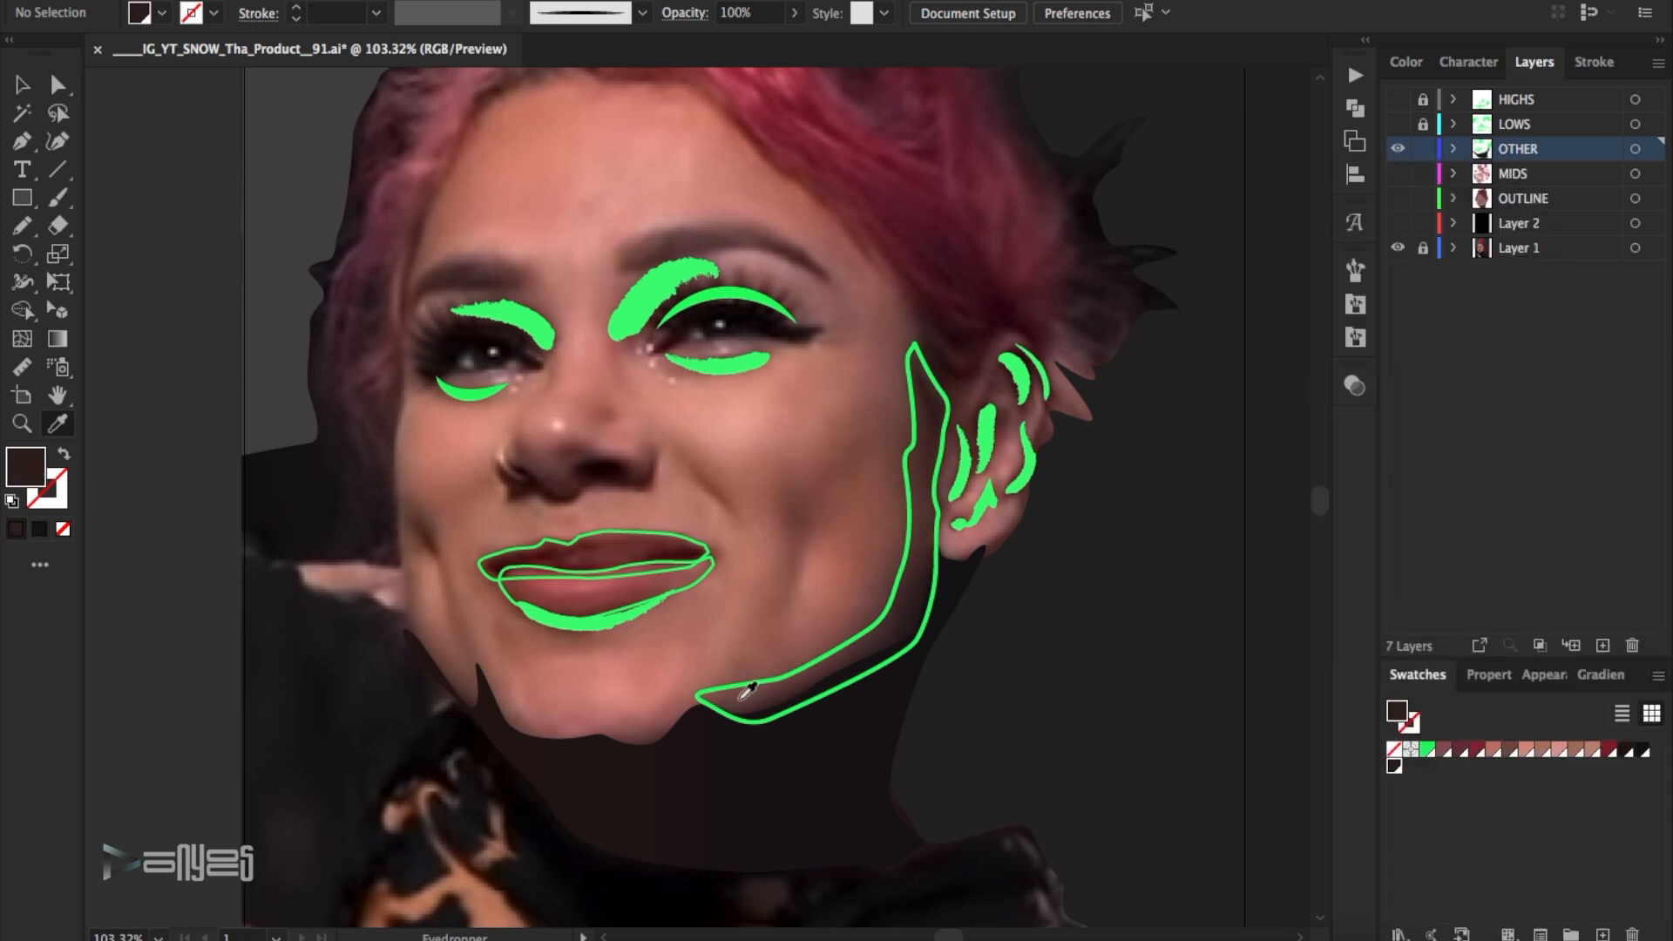
click(746, 694)
click(1657, 676)
click(1481, 410)
key(Return)
key(v)
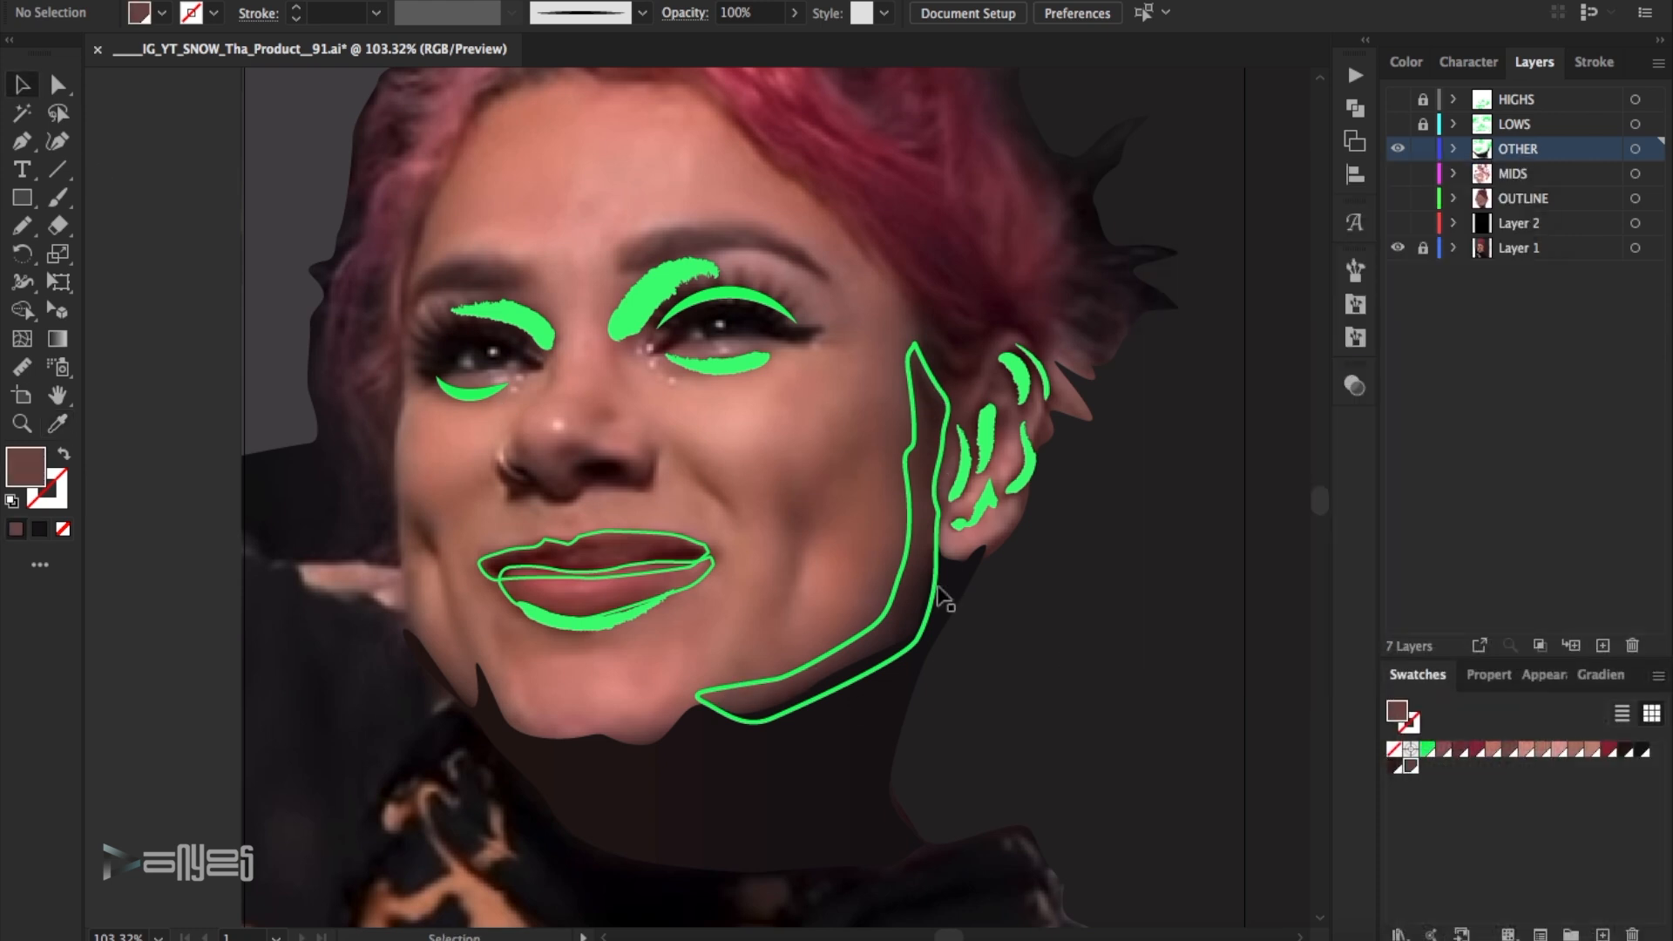
- Turn the jaw shadow's green stroke into a fill and apply a linear gradient at a -90° angle
click(932, 591)
click(910, 494)
click(64, 453)
click(1598, 674)
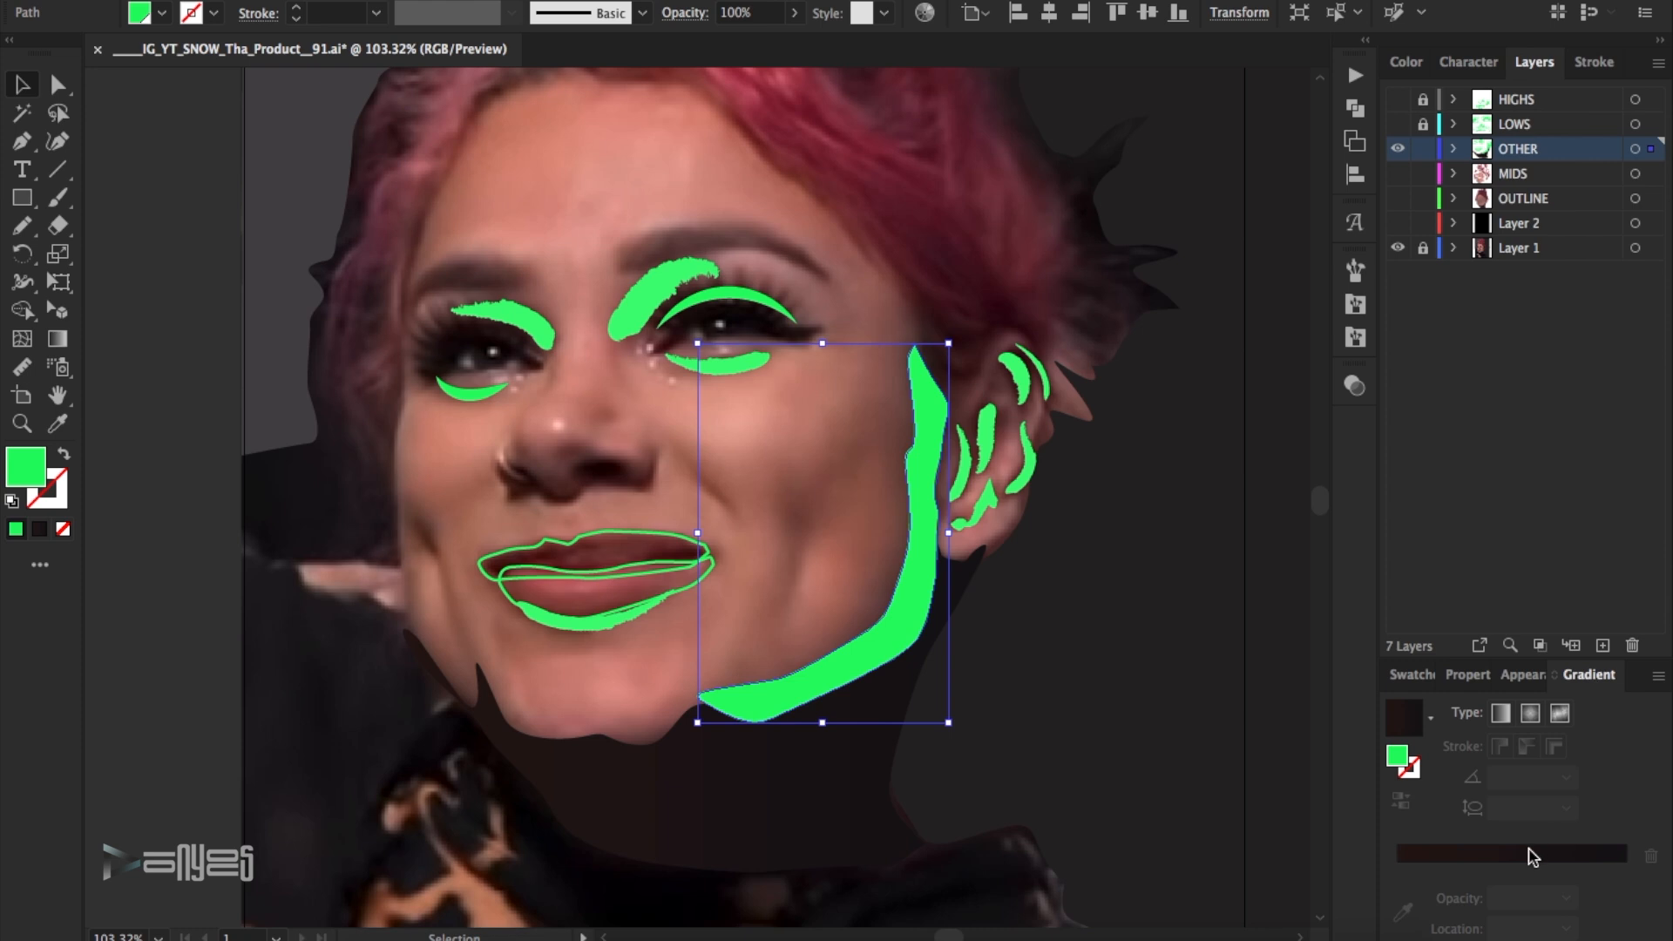
click(1536, 853)
click(1565, 776)
click(1589, 684)
- Recolour the jaw shadow gradient's stops with the sampled dark and lighter browns and set the midpoint to about 58%
click(1398, 868)
double_click(1398, 868)
click(1585, 607)
click(1624, 869)
double_click(1624, 869)
click(1353, 625)
click(1500, 840)
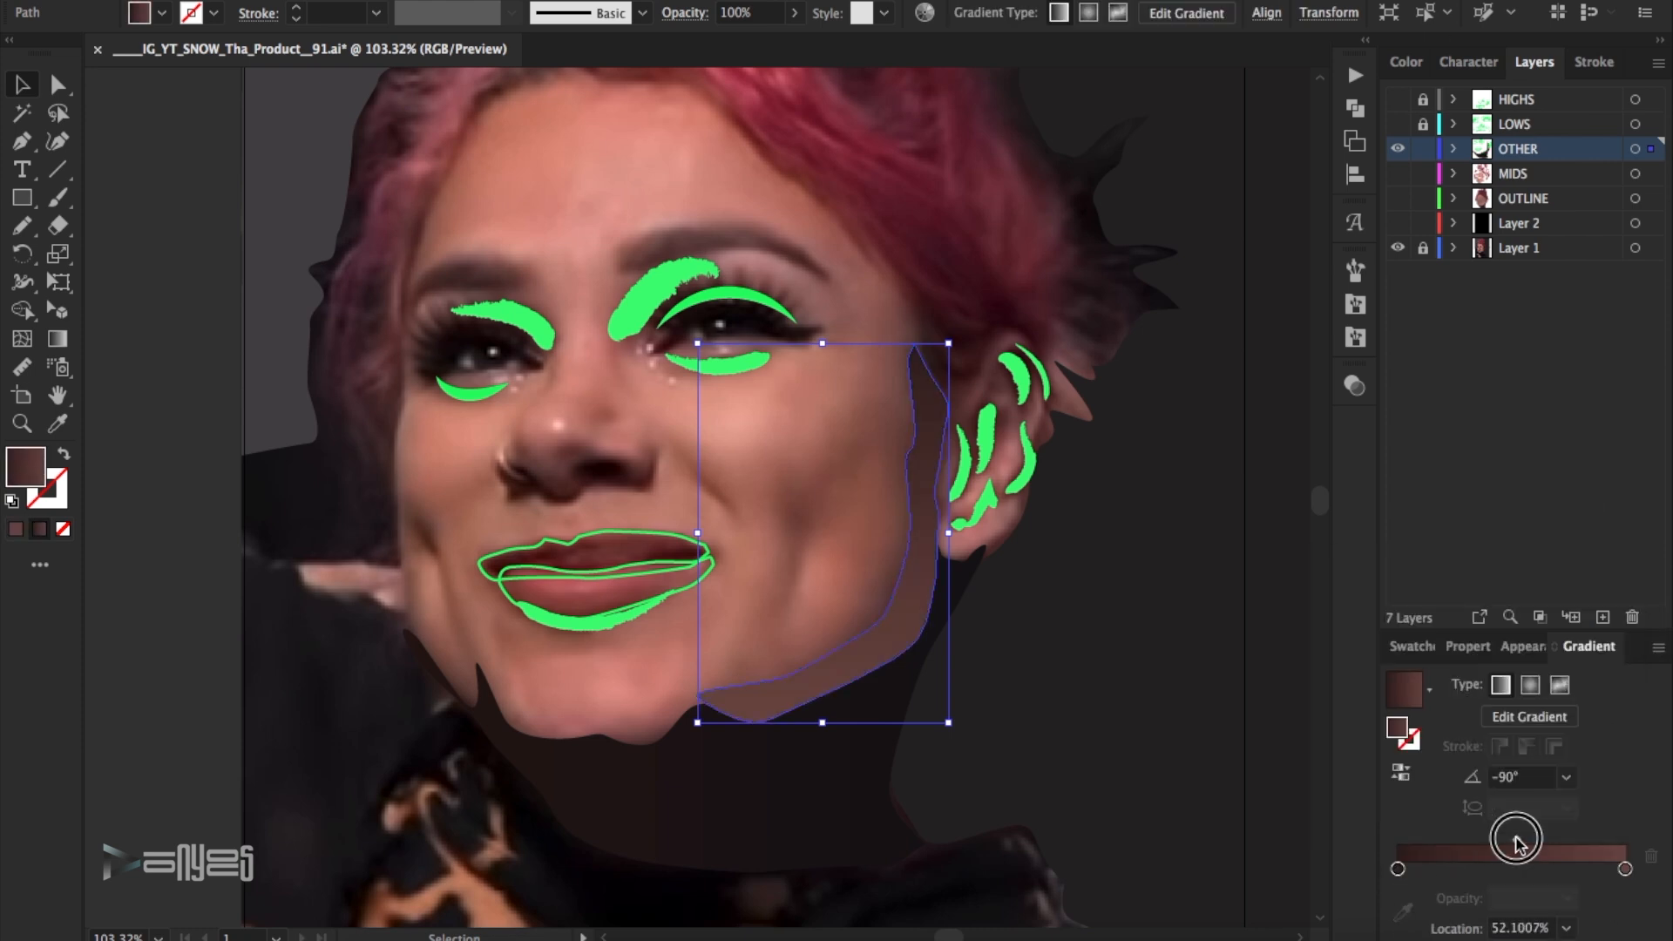
click(1279, 629)
- Show the LOWS layer instead of OTHER, sample the brown below the eye in the photo and save it as a swatch
click(1398, 149)
click(1398, 149)
click(1398, 149)
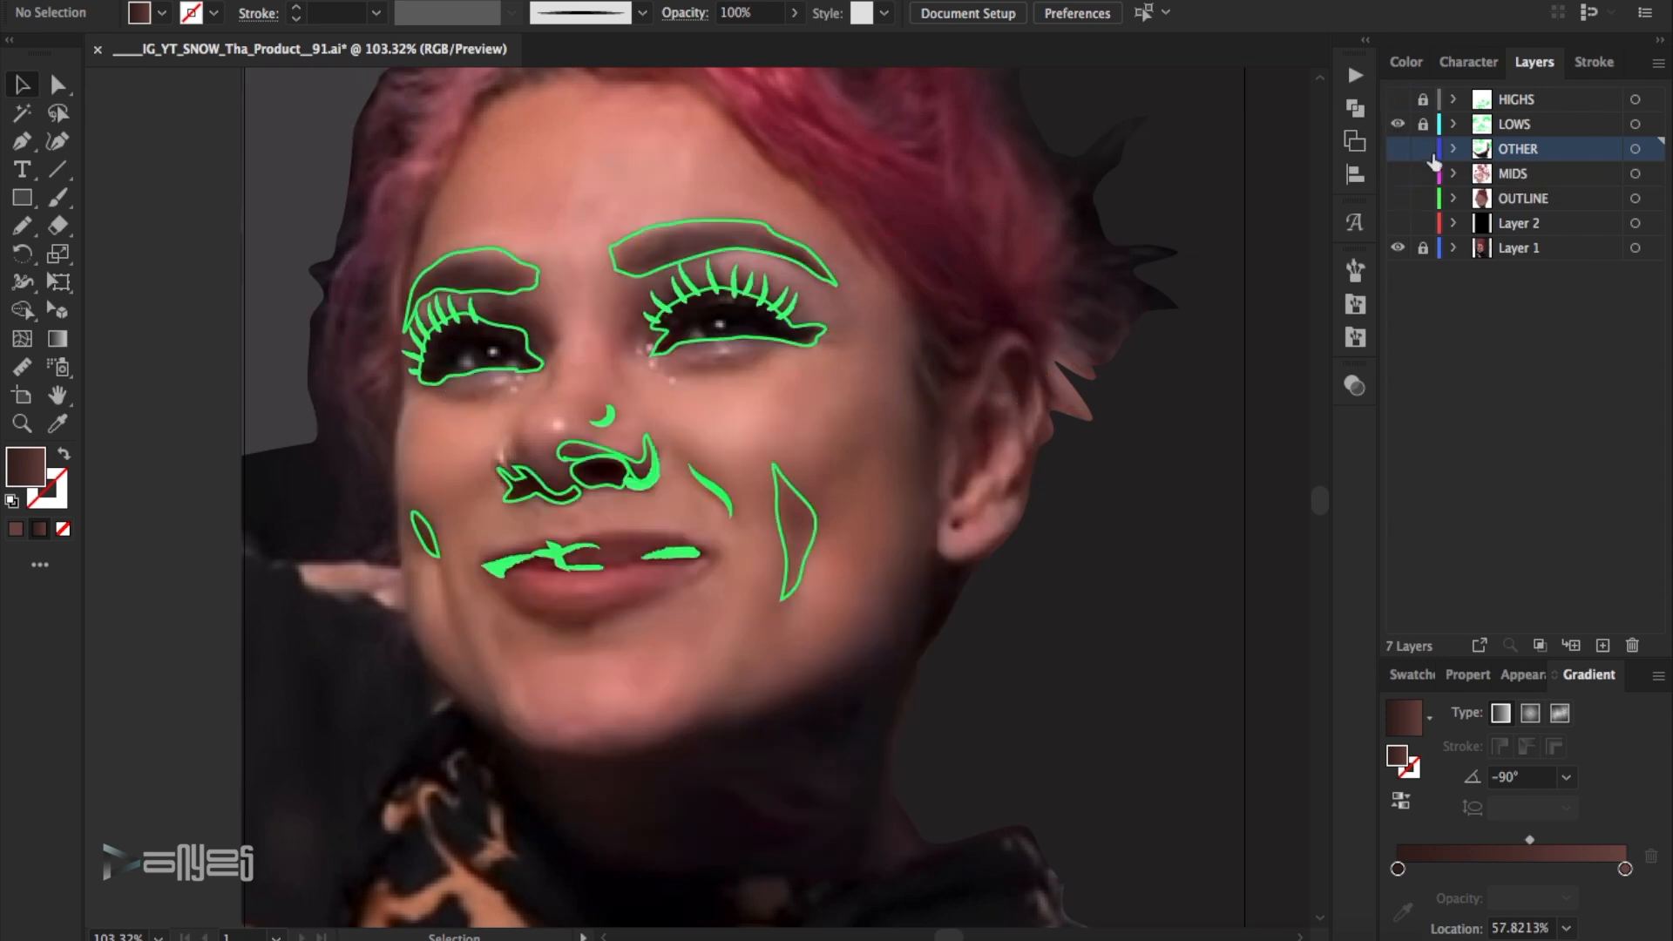
click(729, 367)
click(1411, 675)
click(1658, 676)
click(1460, 415)
key(Return)
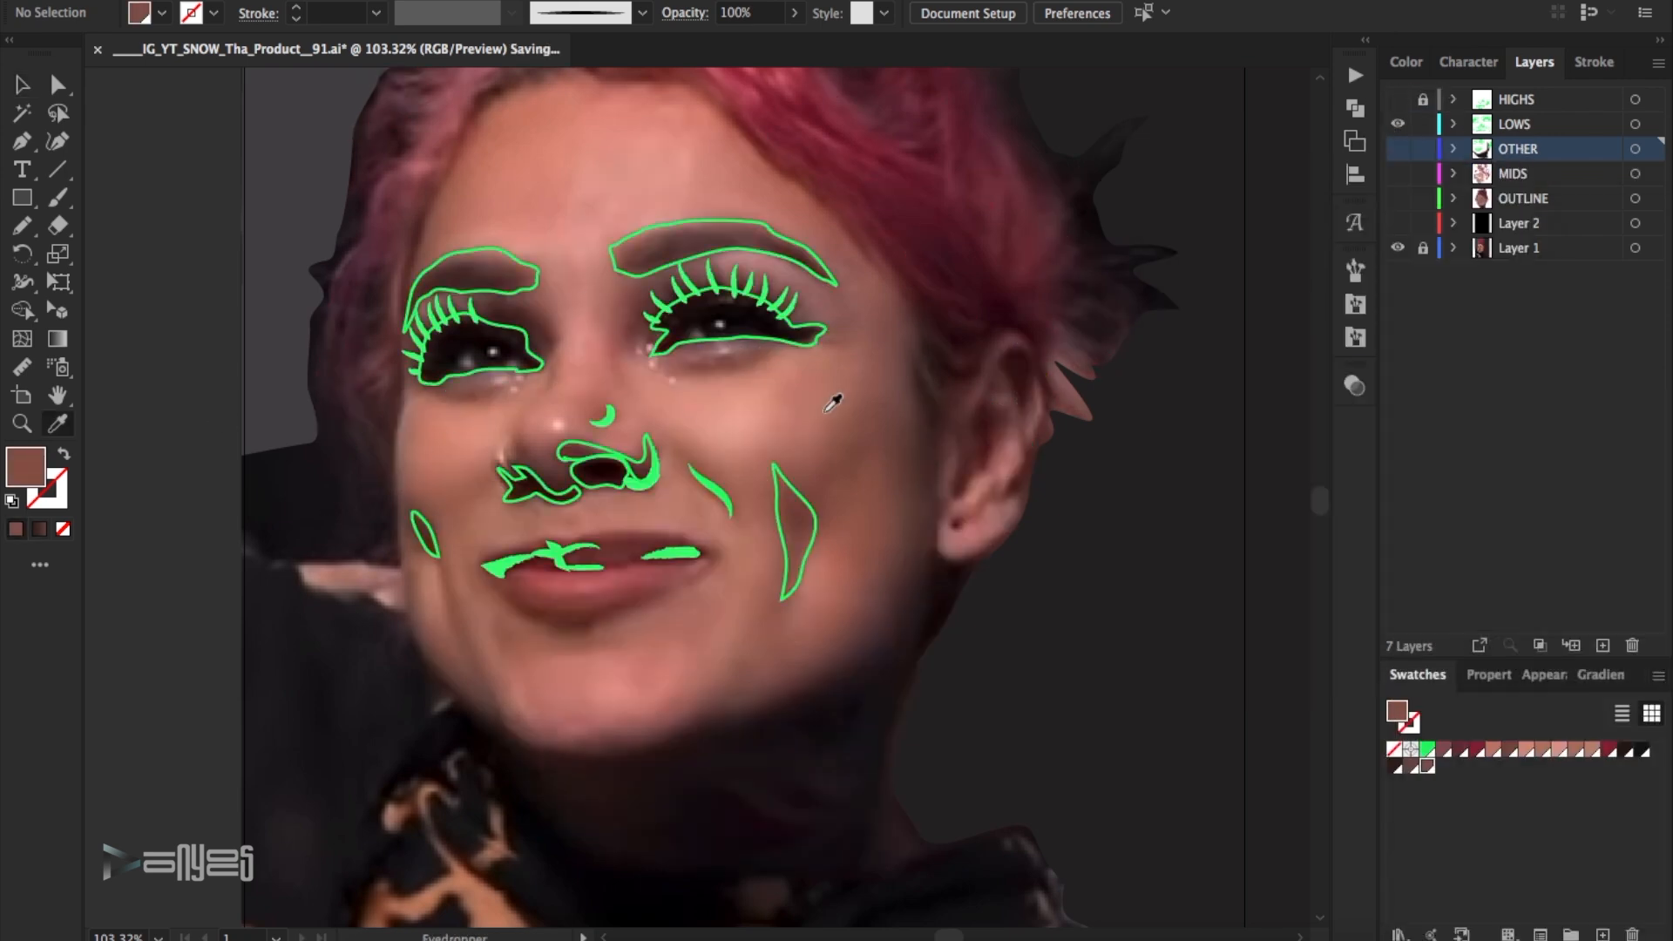
- Sample the eyelid shadow above the eye and save two more brown swatches
click(675, 285)
click(1658, 676)
click(1460, 414)
key(Return)
click(1658, 676)
click(1460, 415)
click(1472, 571)
- Show the OTHER layer instead of LOWS and recolour both under-eye strokes with the sampled under-eye brown
key(v)
click(1398, 150)
click(1397, 125)
click(739, 371)
shift+click(475, 396)
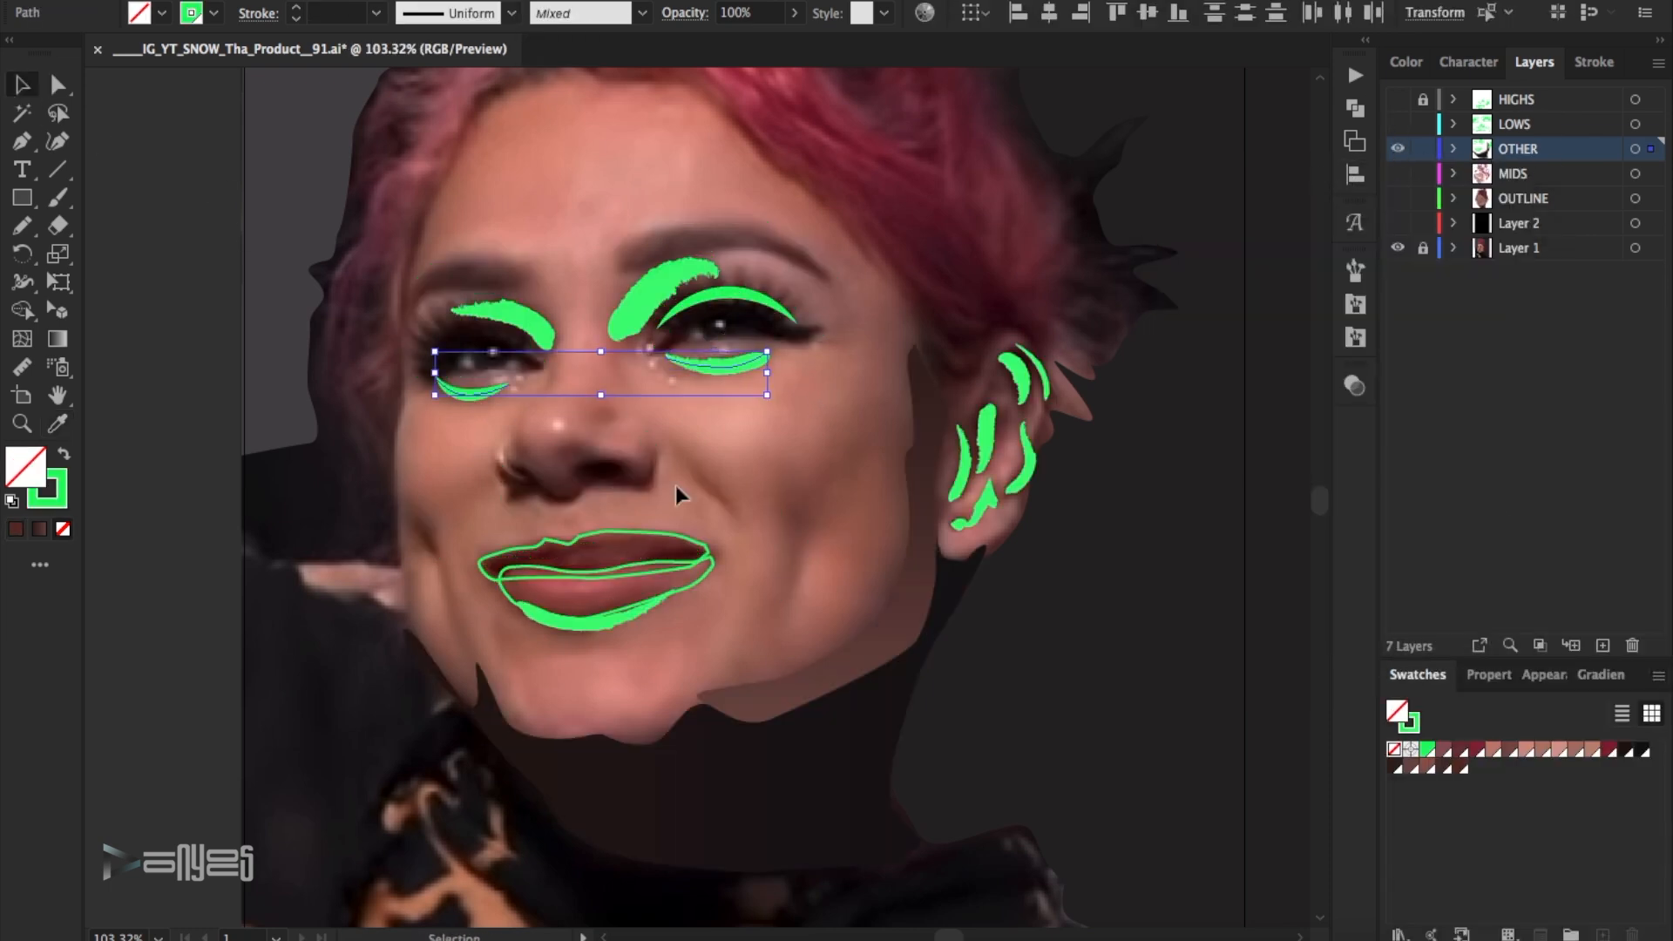
click(1425, 767)
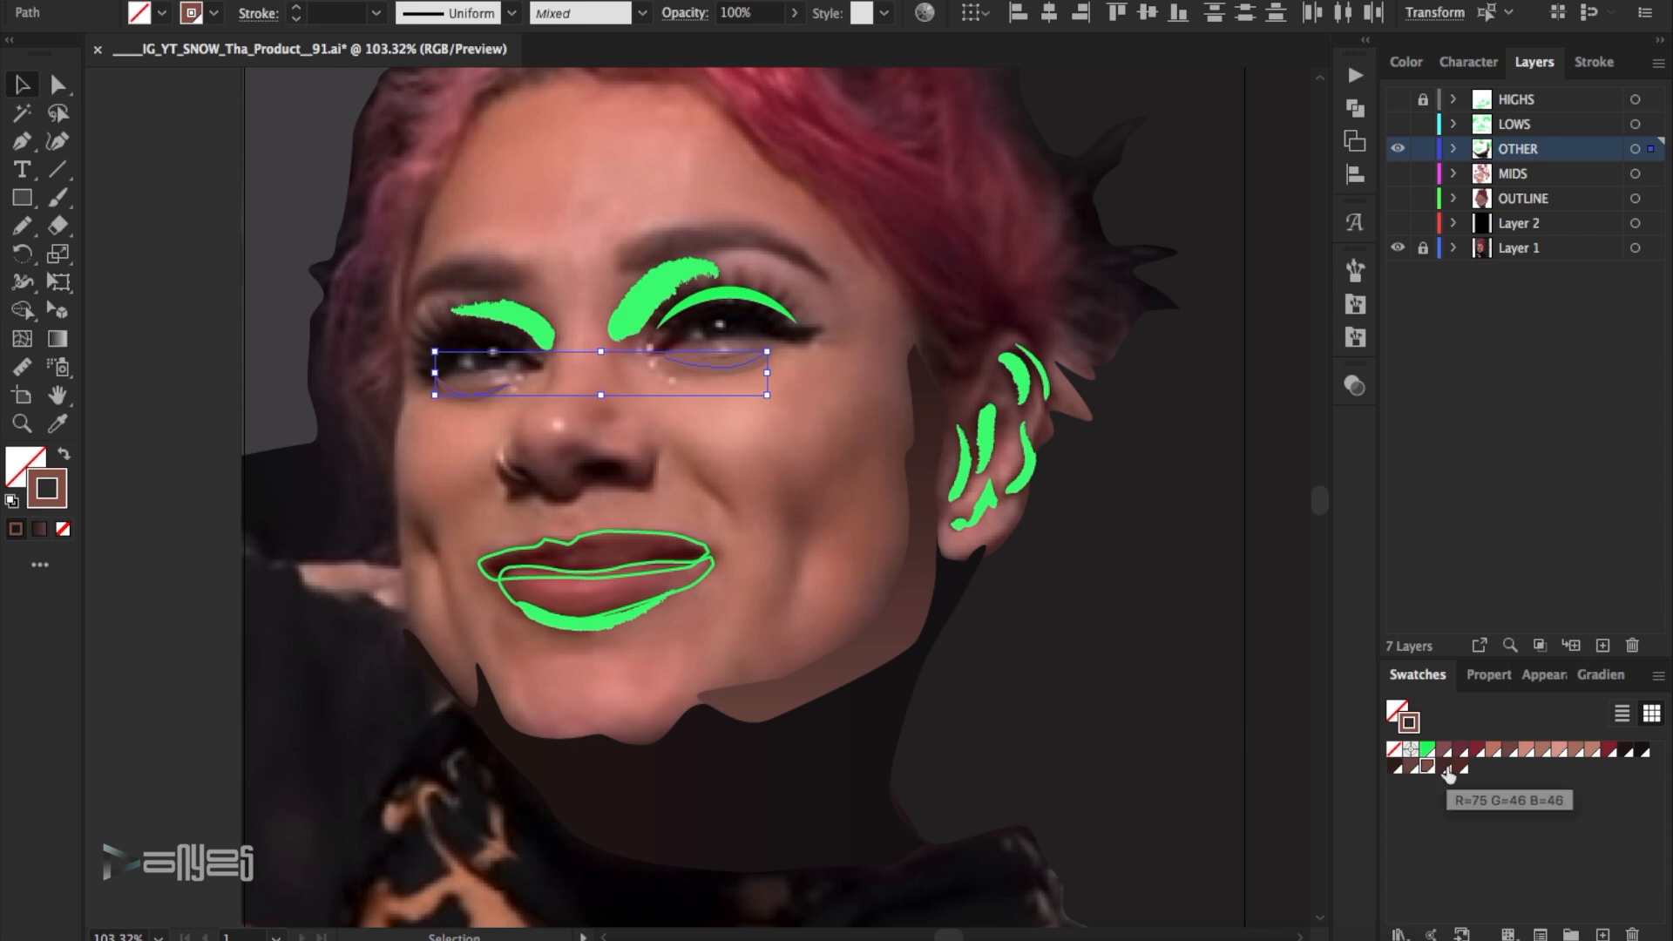
click(1159, 588)
- Recolour the thick shadow stroke between the eyebrow and the eye nearer the ear with swatch R=75 G=46 B=46
click(667, 278)
click(1444, 766)
click(1176, 482)
click(1397, 151)
click(1397, 149)
- Recolour the shadow stroke below the lower lip and the other eye's upper lid stroke with the sampled browns
click(632, 620)
click(1232, 586)
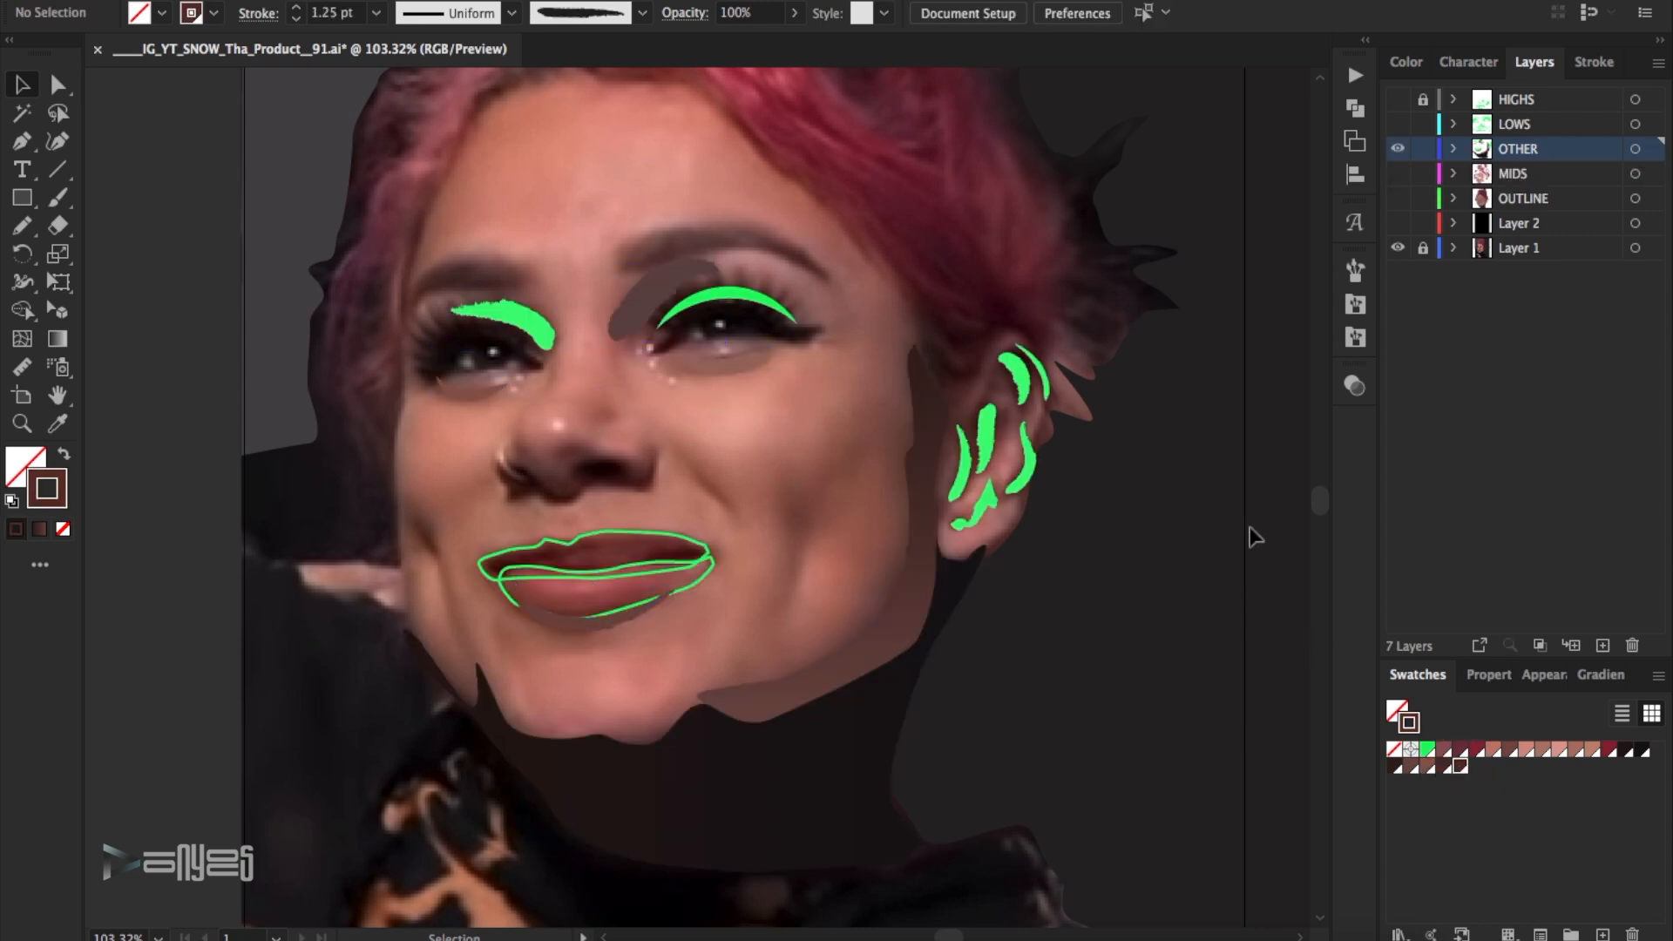
click(514, 321)
click(1443, 767)
click(1216, 609)
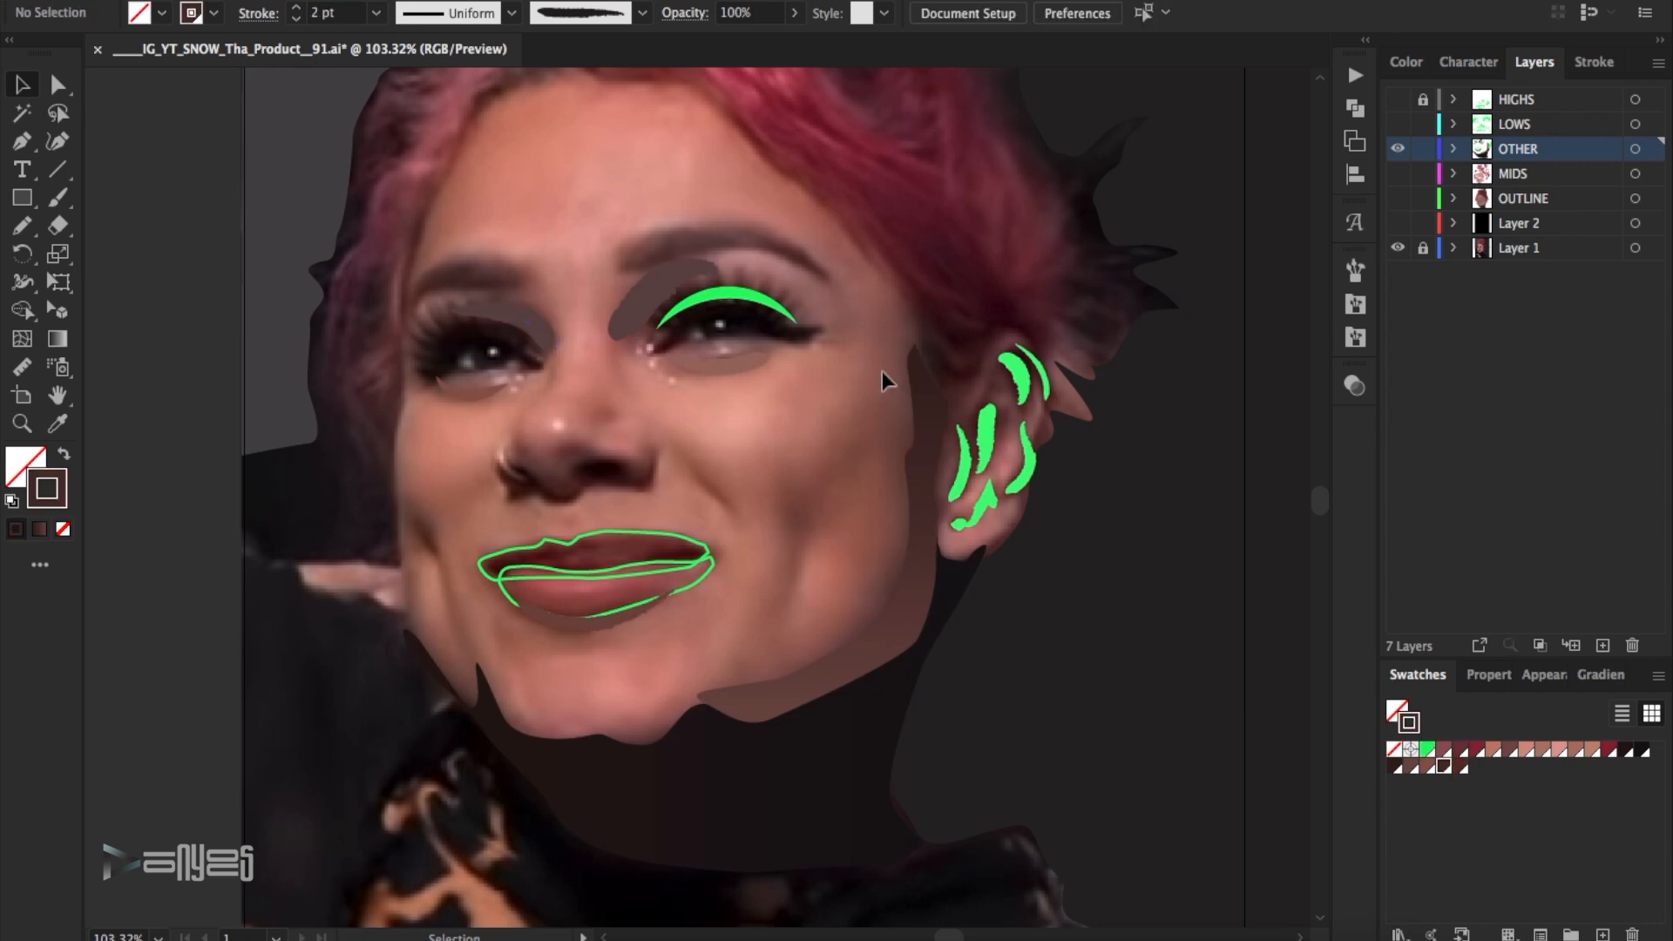
- Recolour the green lid stroke above the eye nearer the ear with a near-black swatch and compare with the photo
click(1397, 149)
click(1398, 149)
click(723, 293)
click(1625, 749)
click(1194, 514)
click(1397, 149)
click(1397, 149)
- Recolour the ear's inner detail strokes with the near-black swatch and try dark red shades on them
click(1023, 466)
click(1624, 749)
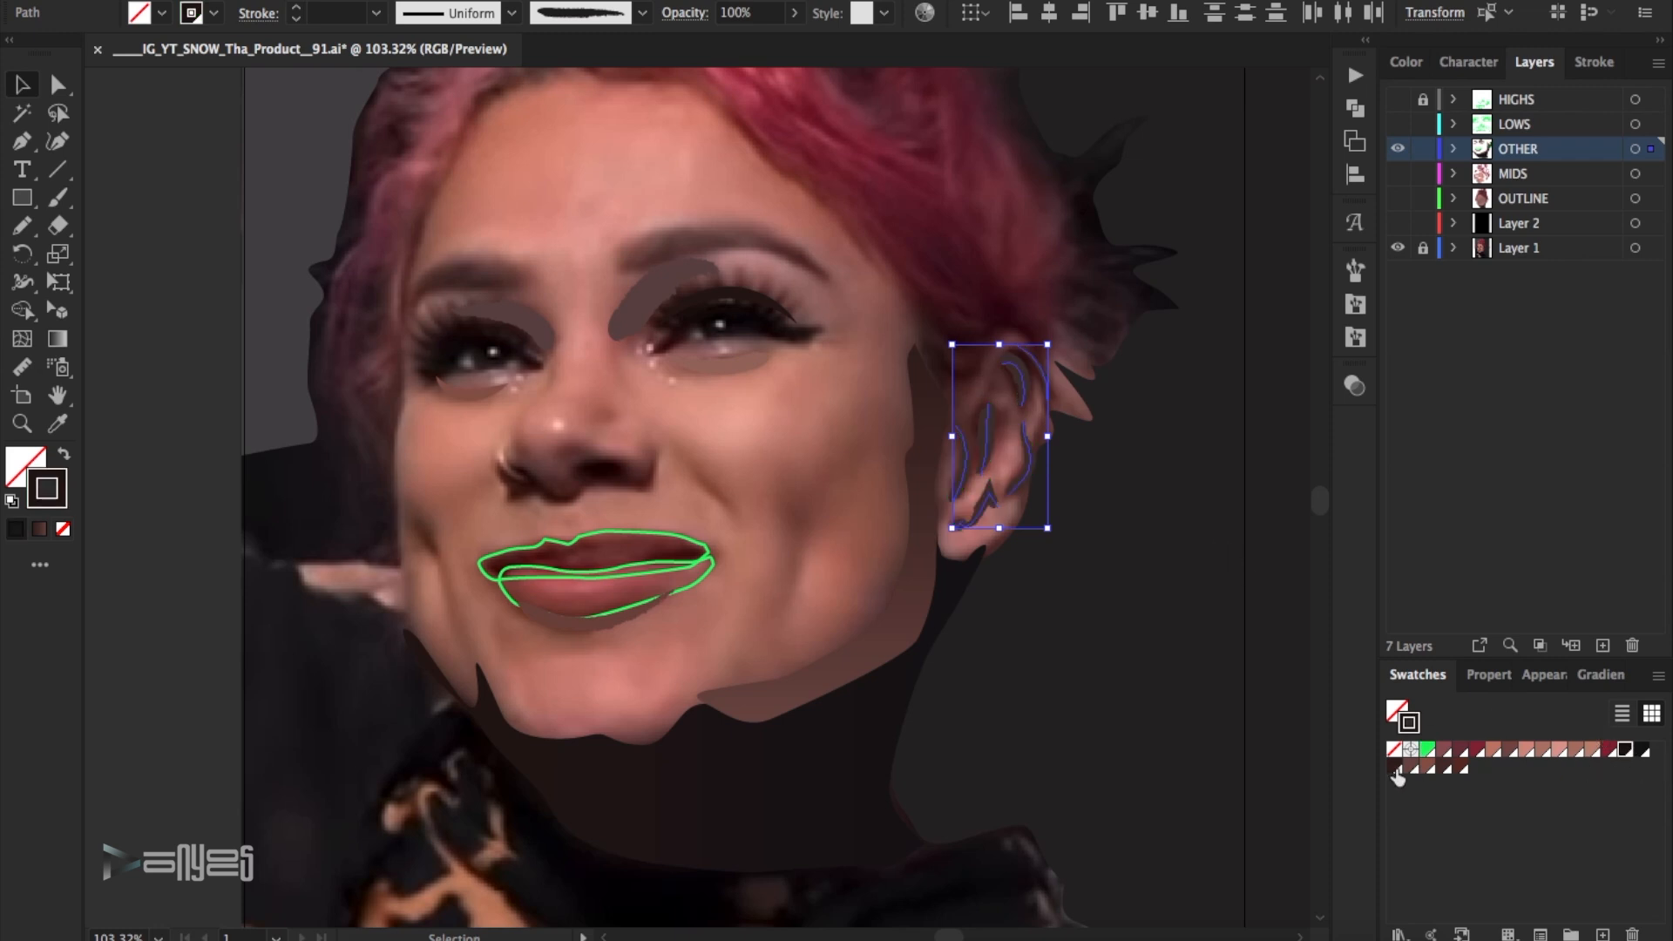
double_click(63, 502)
click(1221, 434)
click(1631, 165)
double_click(57, 497)
drag(1272, 417, 1295, 418)
click(1631, 166)
click(1254, 392)
- Set the stroke colour of the ear's inner details to a very dark red of about #260605
mouse_move(1116, 538)
mouse_down()
mouse_move(1016, 401)
mouse_move(911, 355)
mouse_up()
double_click(61, 494)
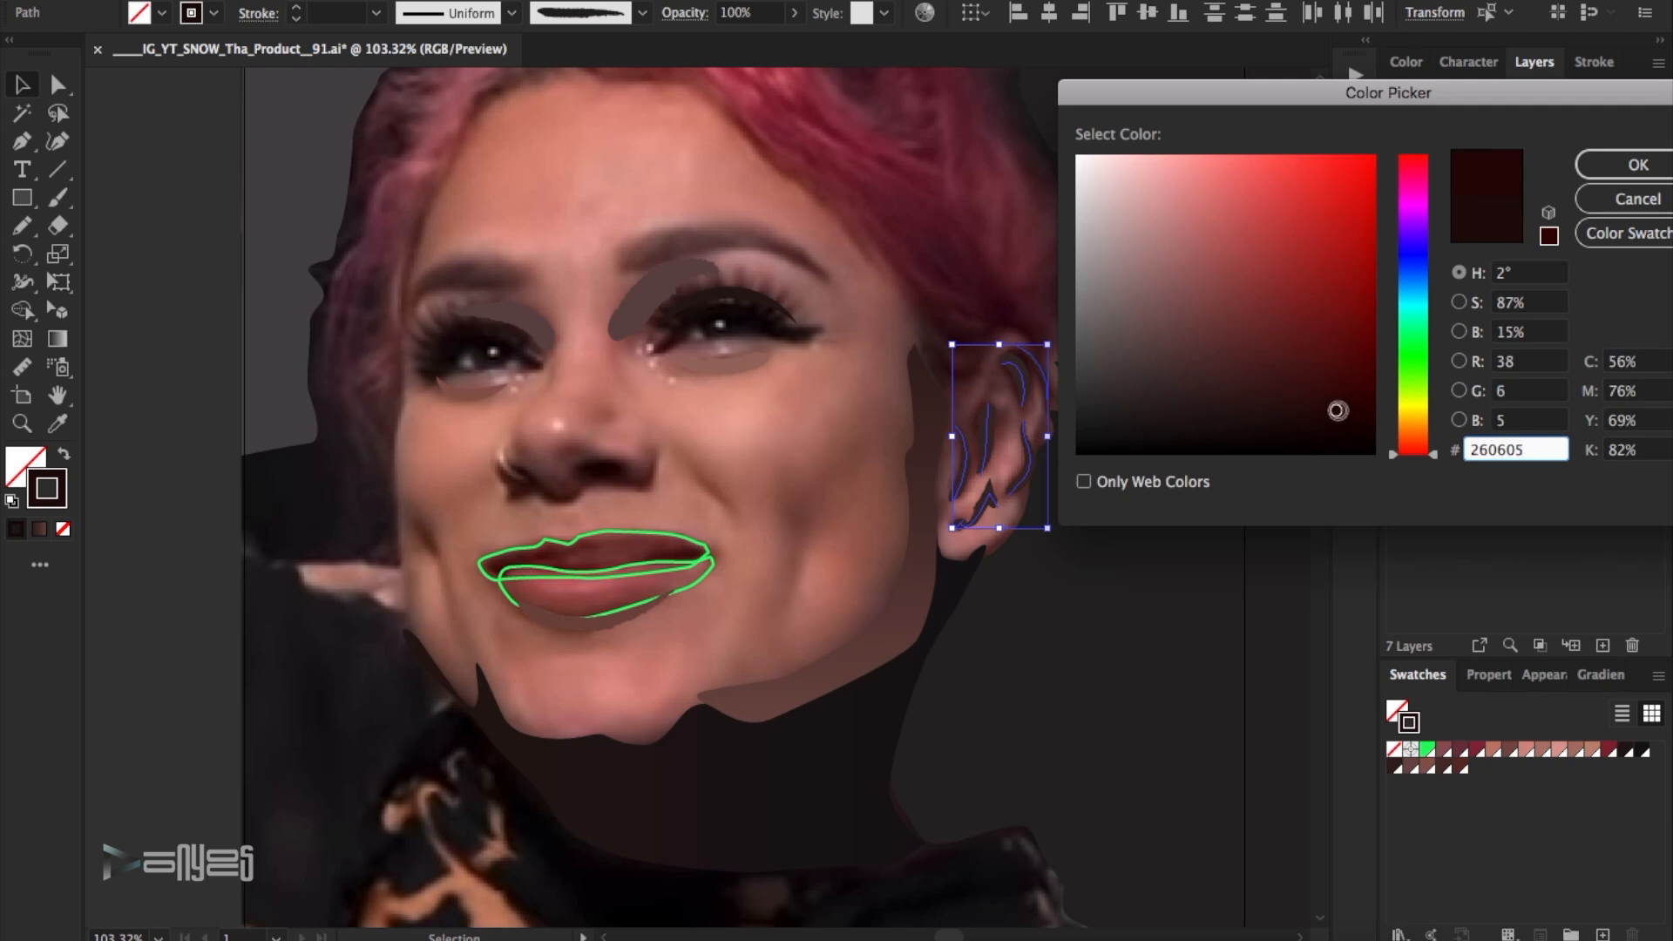
click(1638, 165)
drag(1101, 514, 945, 352)
double_click(61, 492)
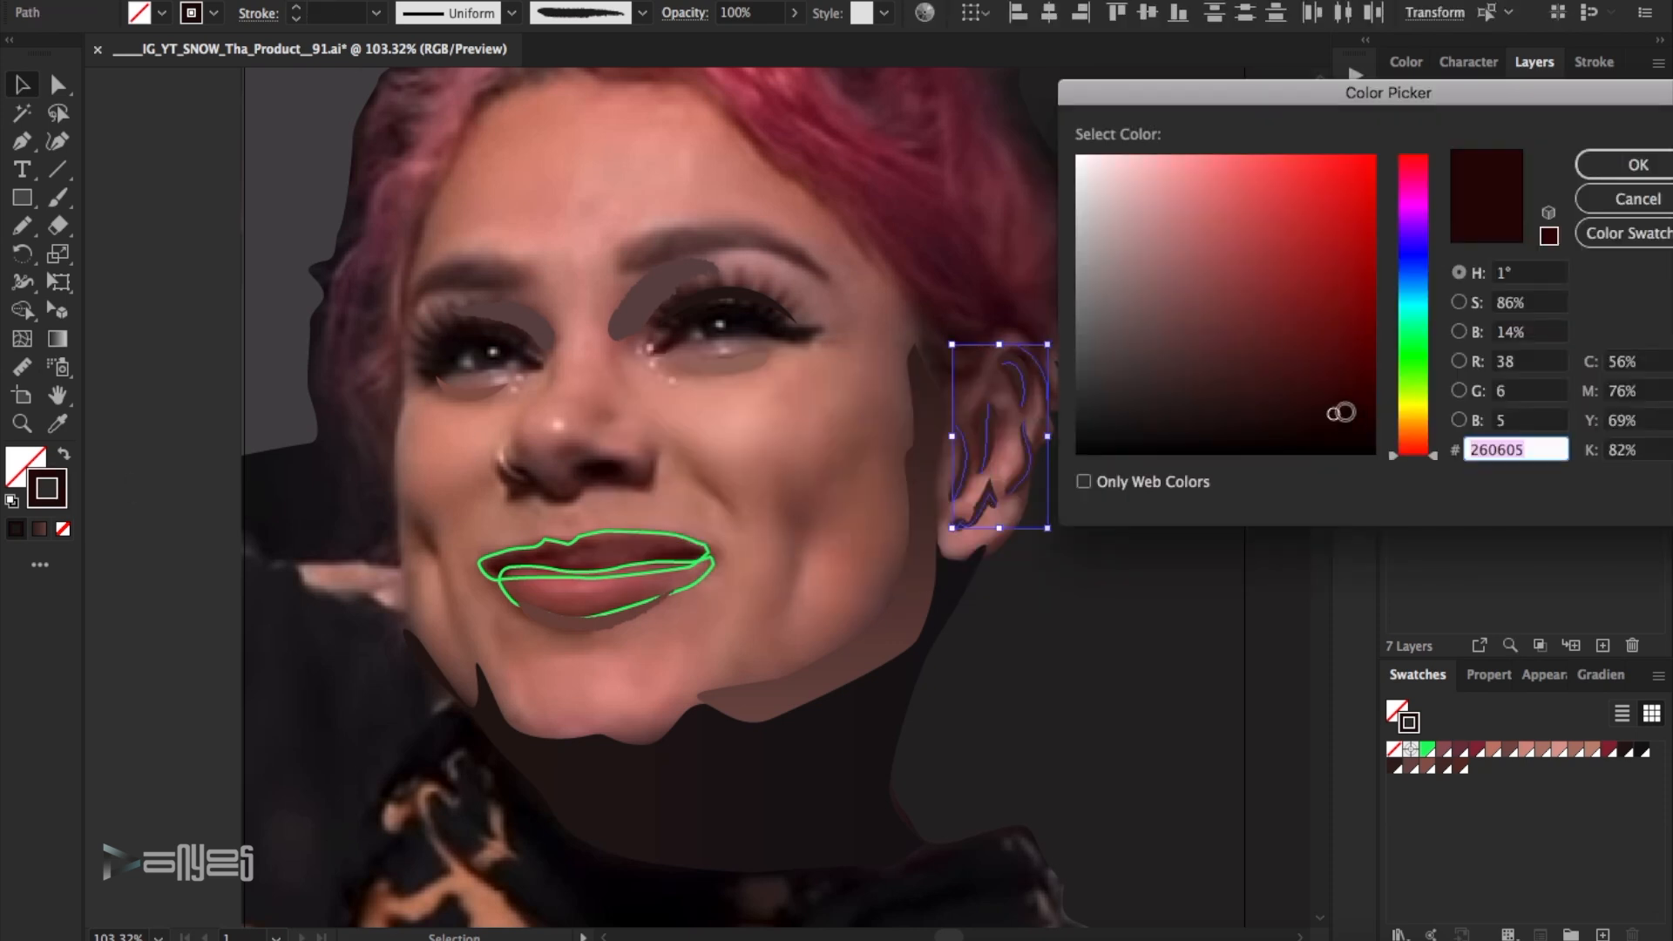
key(Return)
click(1250, 367)
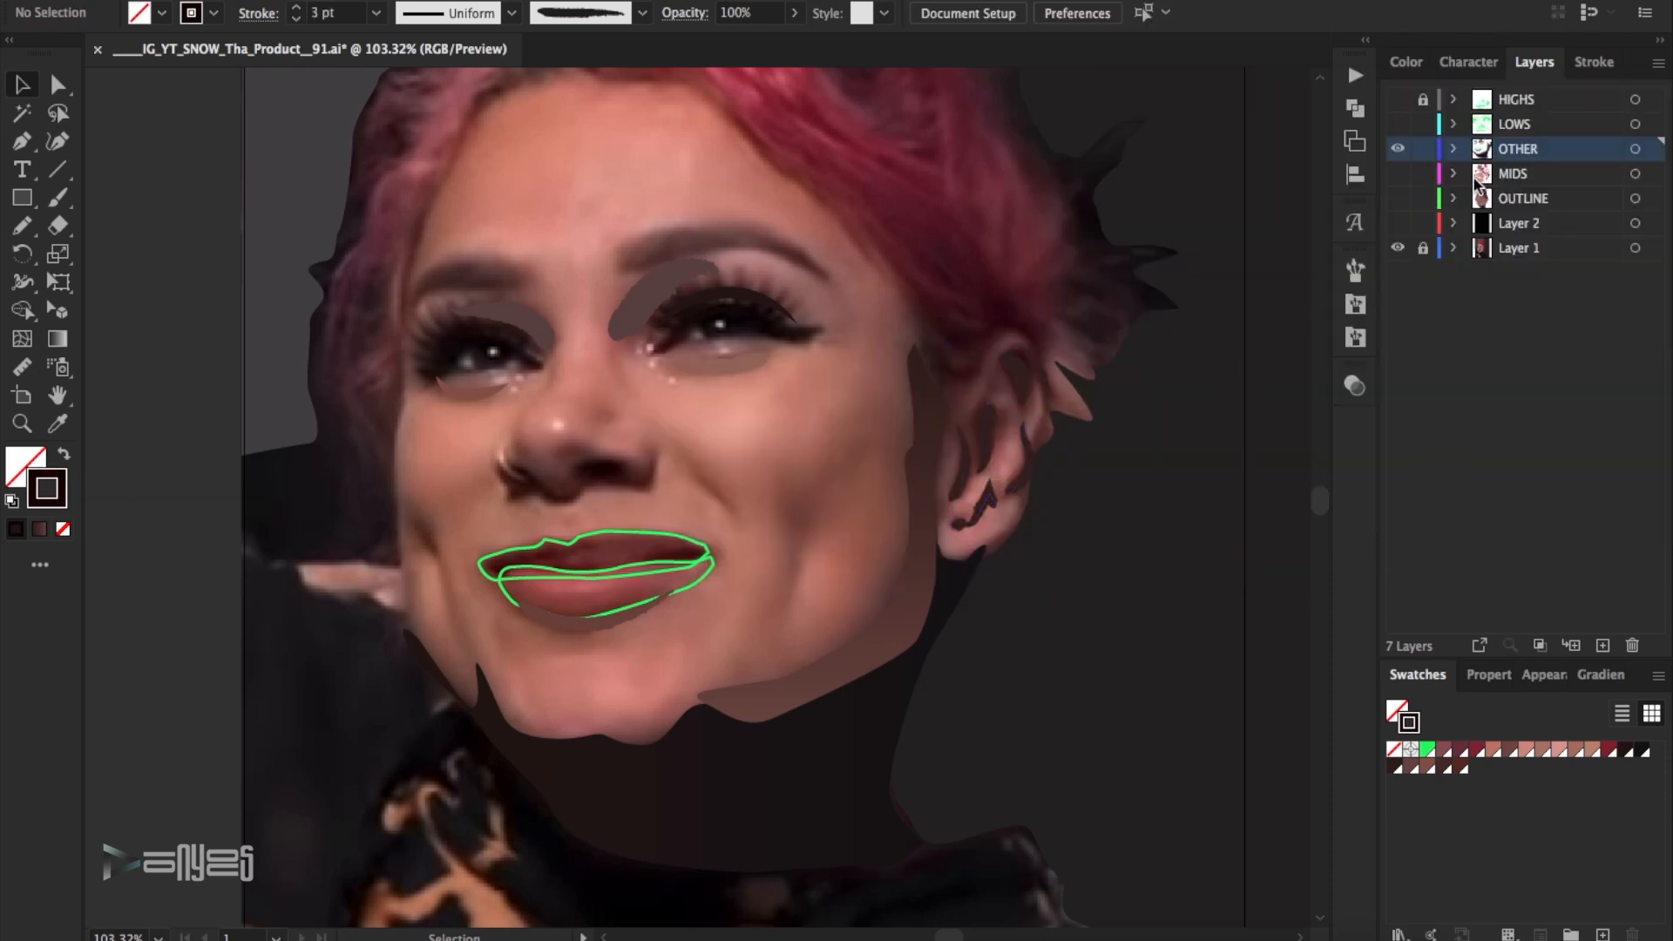
- Sample two dark reds from the upper lip in the photo and save each as a swatch
click(17, 427)
double_click(623, 590)
click(801, 416)
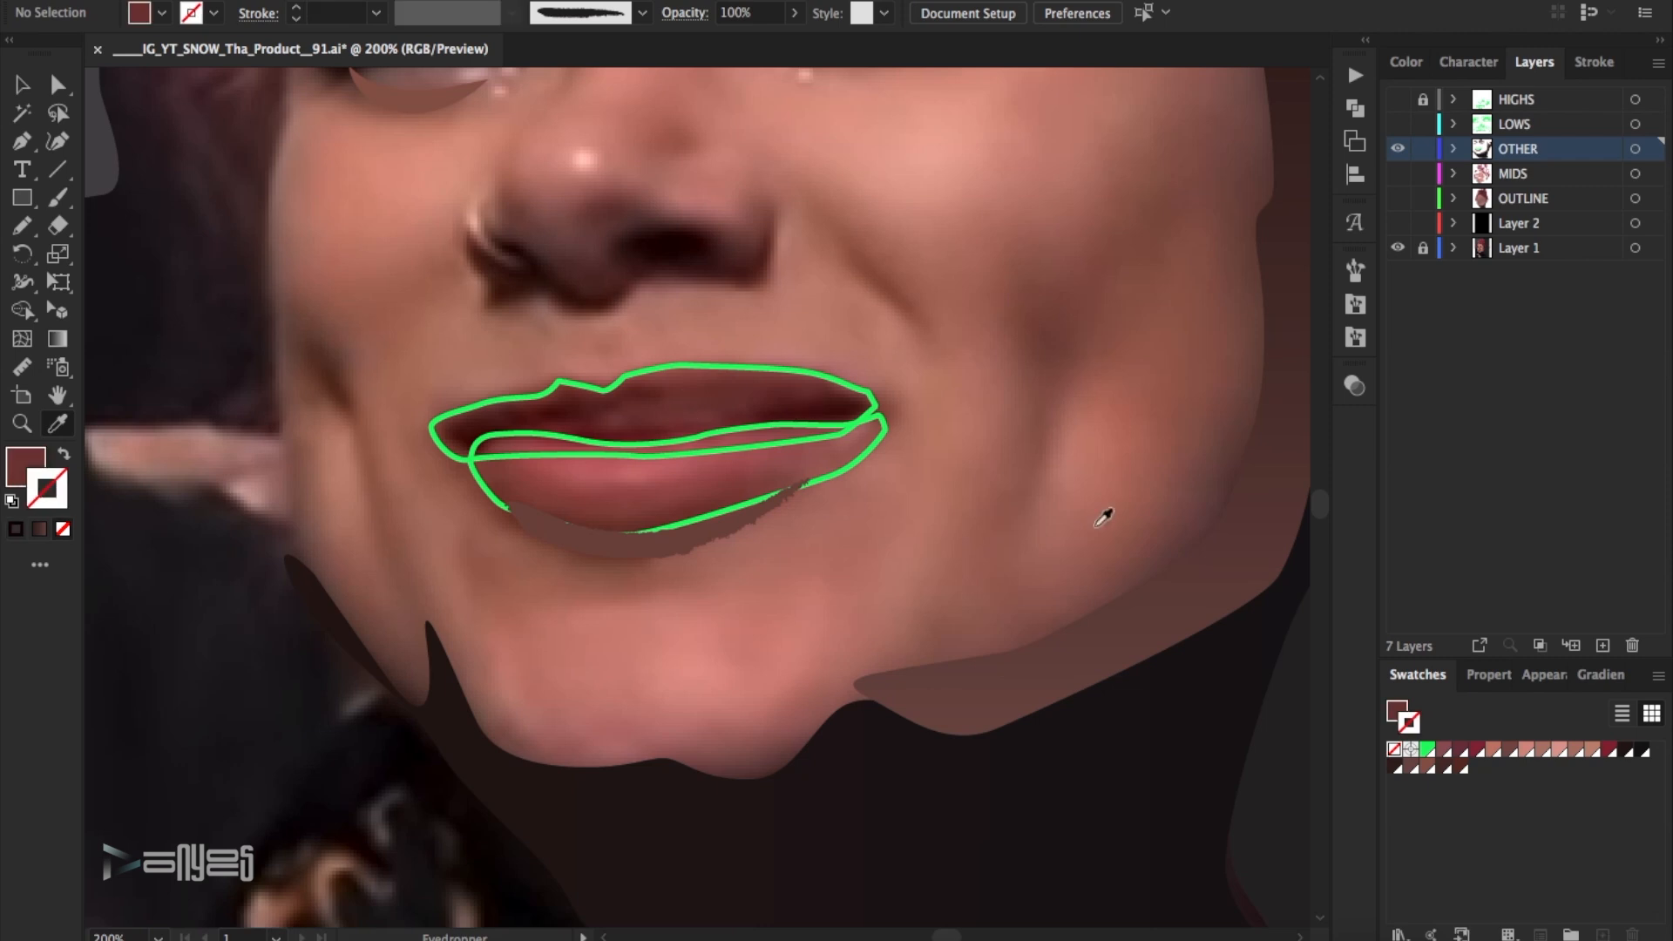
click(1657, 676)
click(1472, 408)
click(1454, 577)
click(841, 410)
click(1657, 676)
click(1472, 408)
click(1455, 576)
- Replace the upper lip shape's green outline with a linear gradient fill and add a middle colour stop at about 51%
click(24, 94)
click(758, 370)
click(63, 453)
click(1601, 674)
click(1531, 858)
click(1514, 867)
- Colour the upper lip gradient with sampled reds, darkest at both ends, adjust its midpoints and set the angle to -60°
double_click(1514, 868)
click(1403, 624)
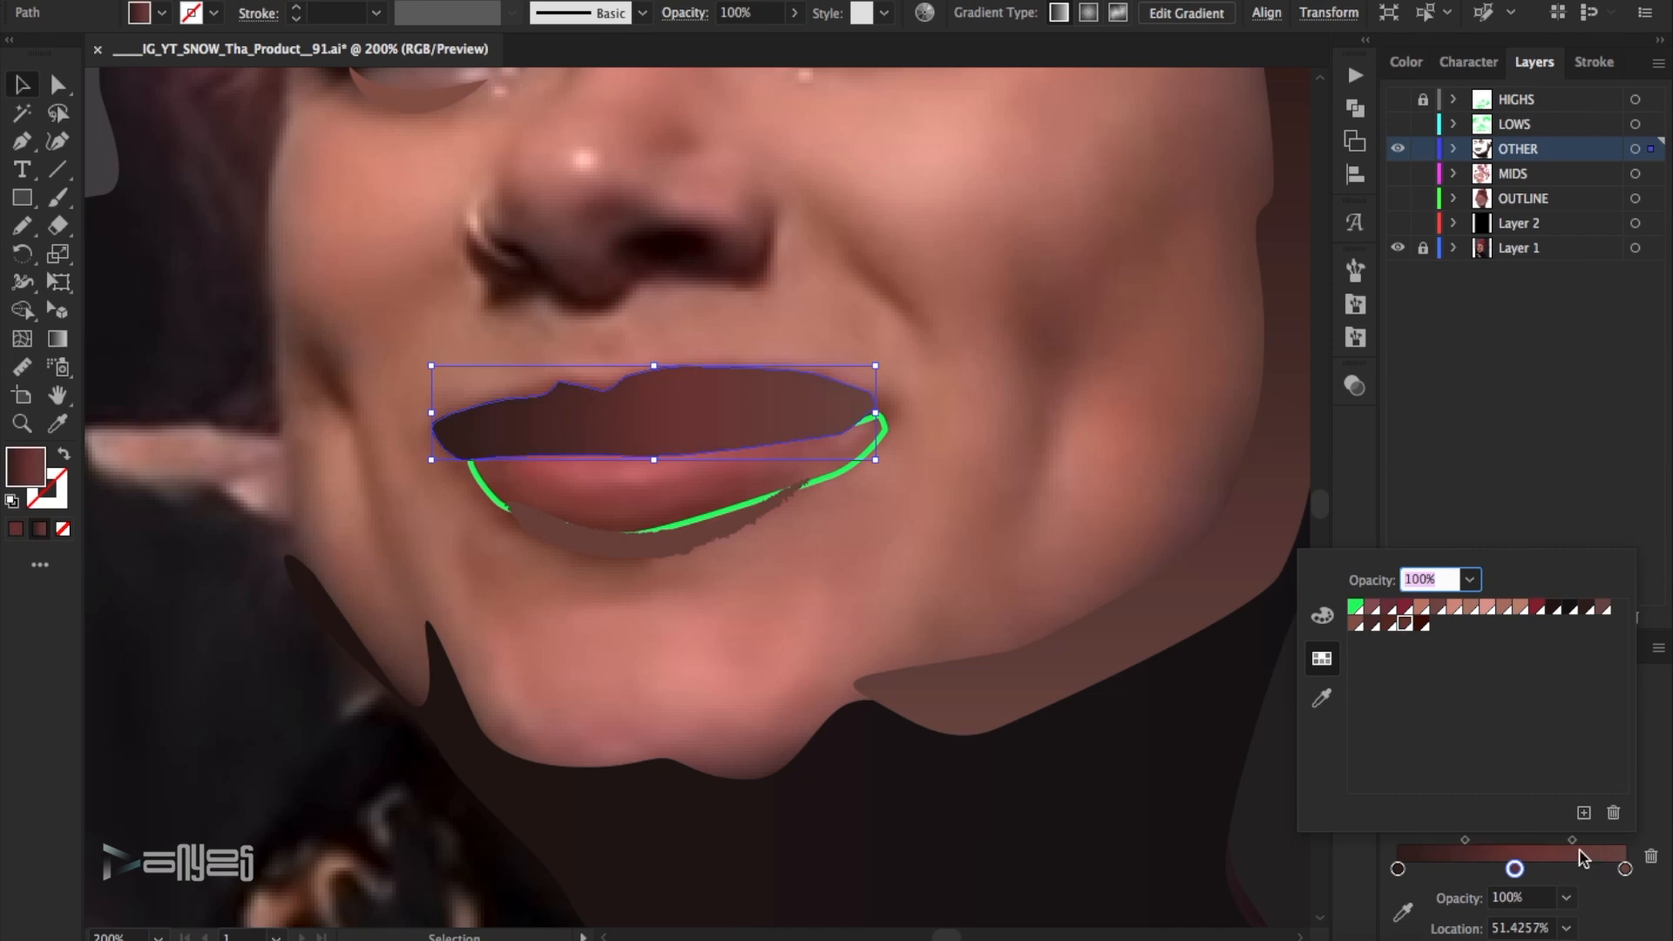
click(1421, 623)
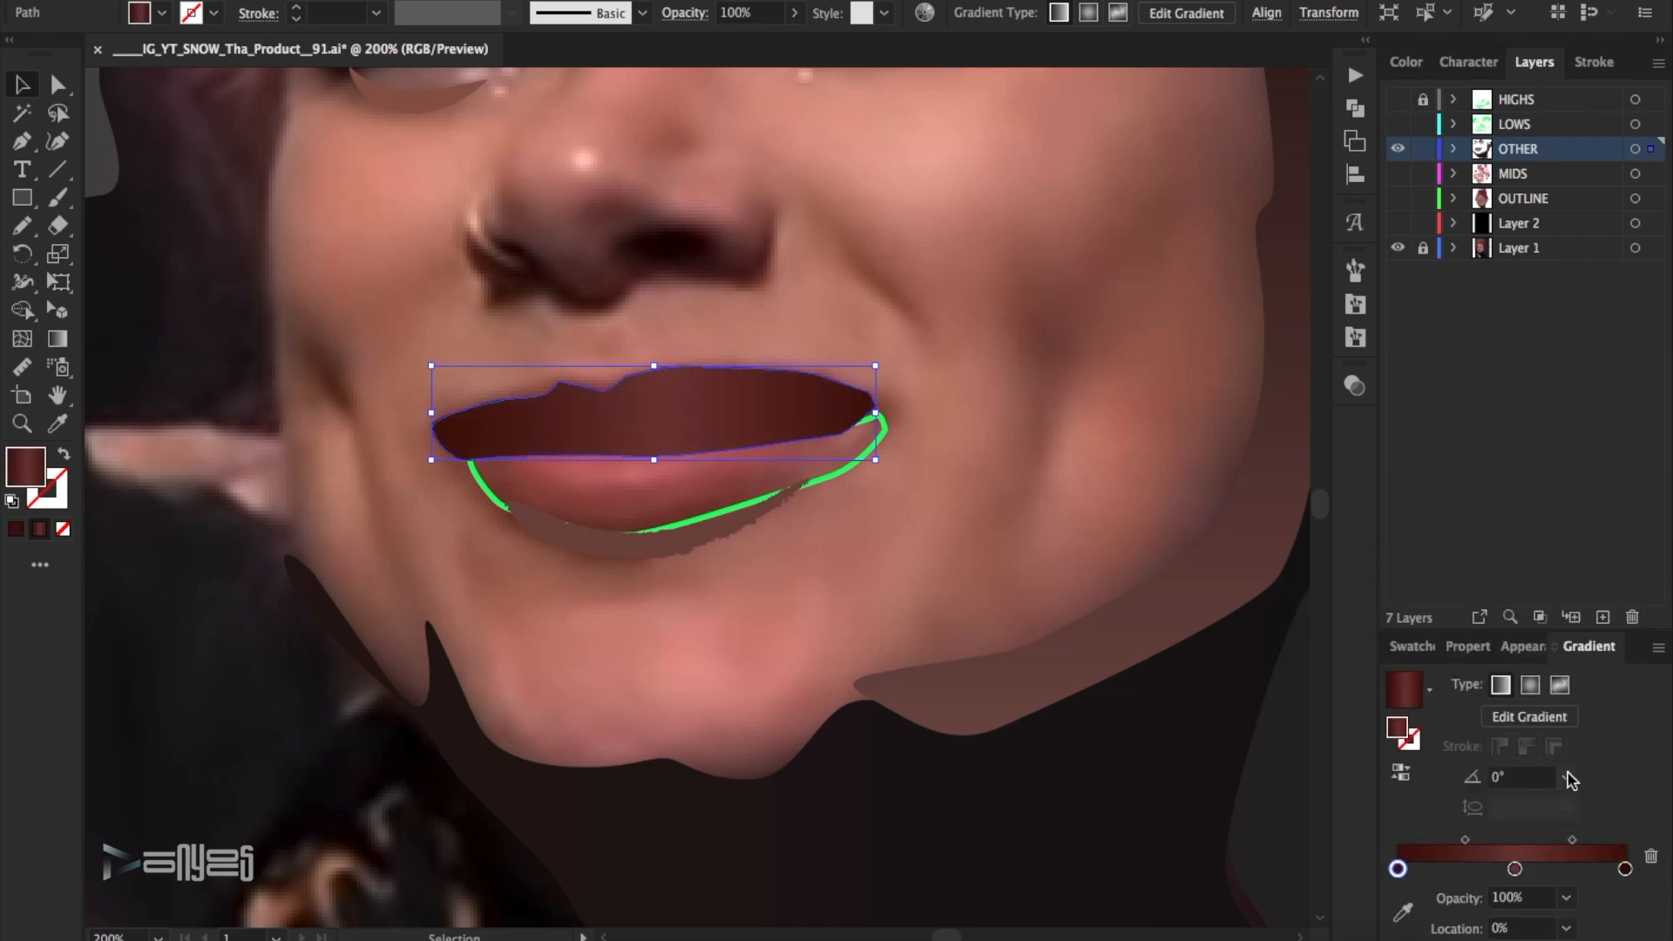
drag(1464, 839, 1445, 840)
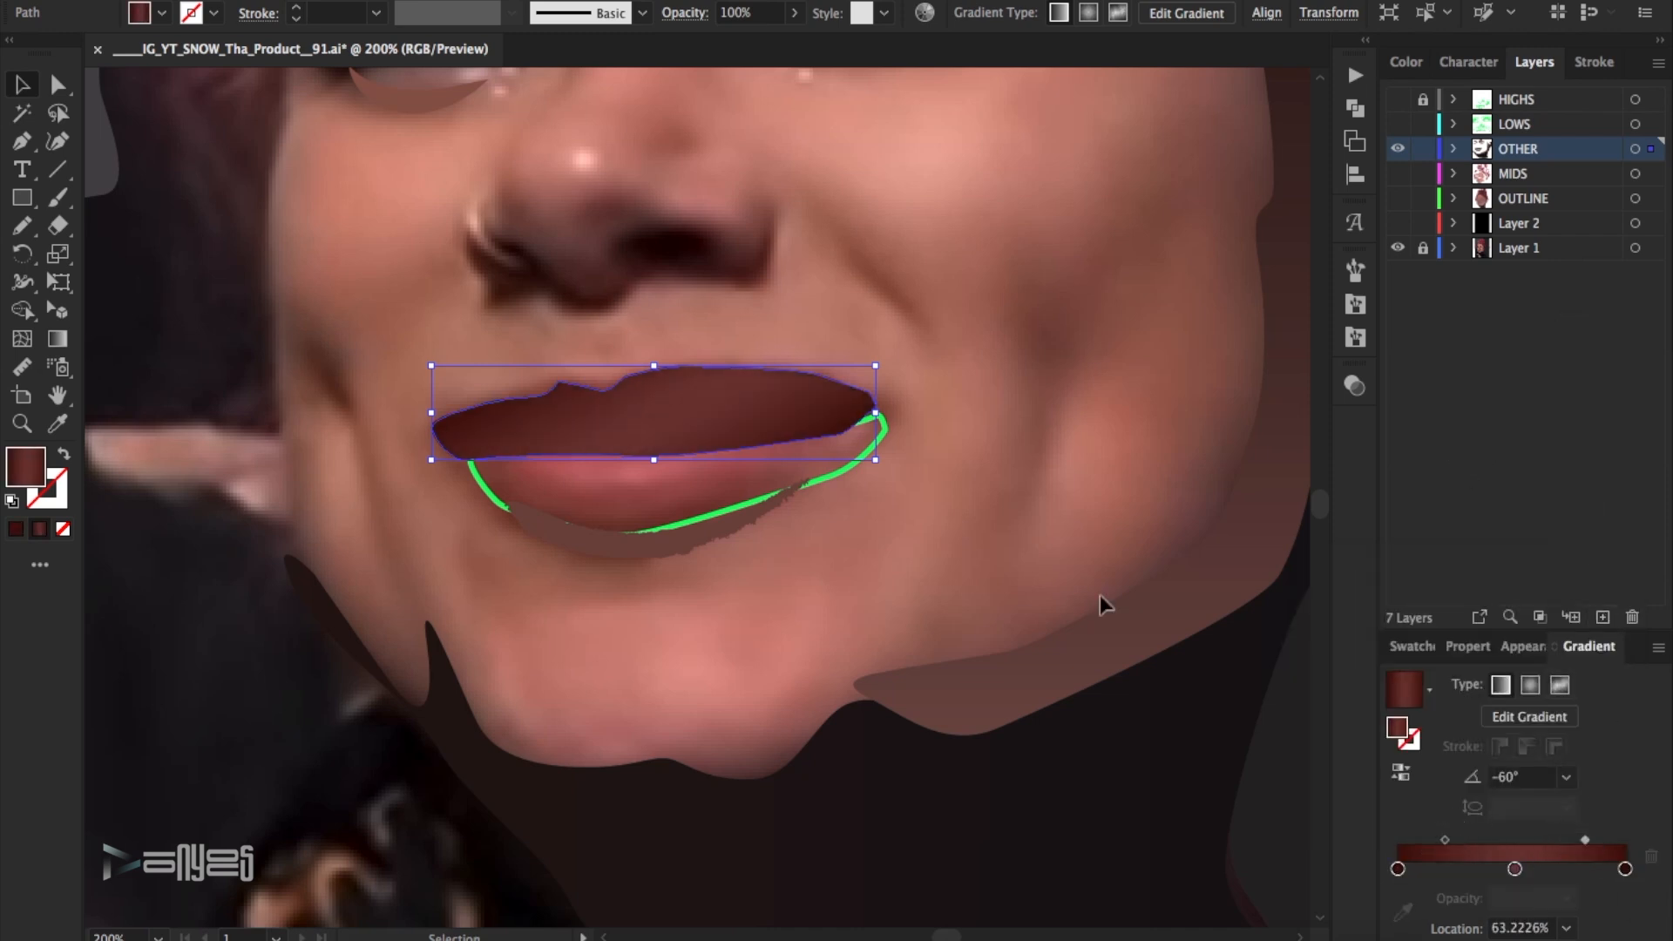
click(1136, 664)
- Sample a pinkish red and a darker red-brown from the lower lip in the photo and save each as a swatch
key(i)
click(629, 463)
click(1426, 677)
click(1658, 676)
click(1460, 414)
key(Return)
click(635, 525)
click(1658, 676)
click(1464, 414)
key(Return)
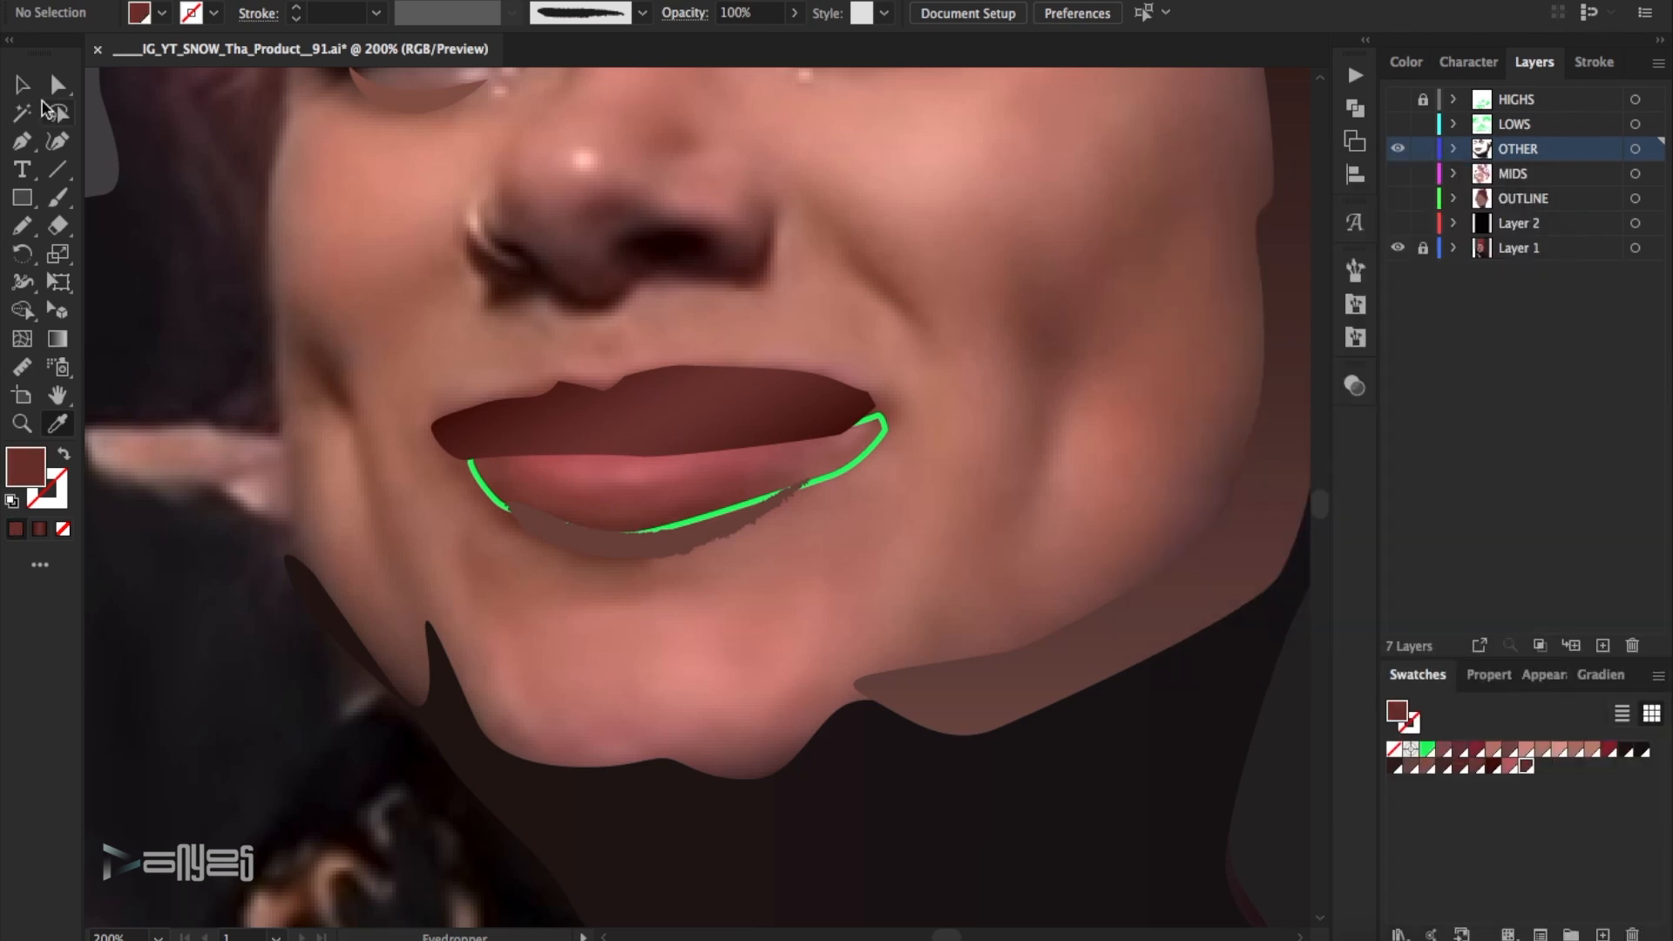
- Fill the lower lip shape with the gradient instead of its green outline and remove the gradient's first stop
key(v)
key(ctrl+a)
key(shift+x)
click(1601, 676)
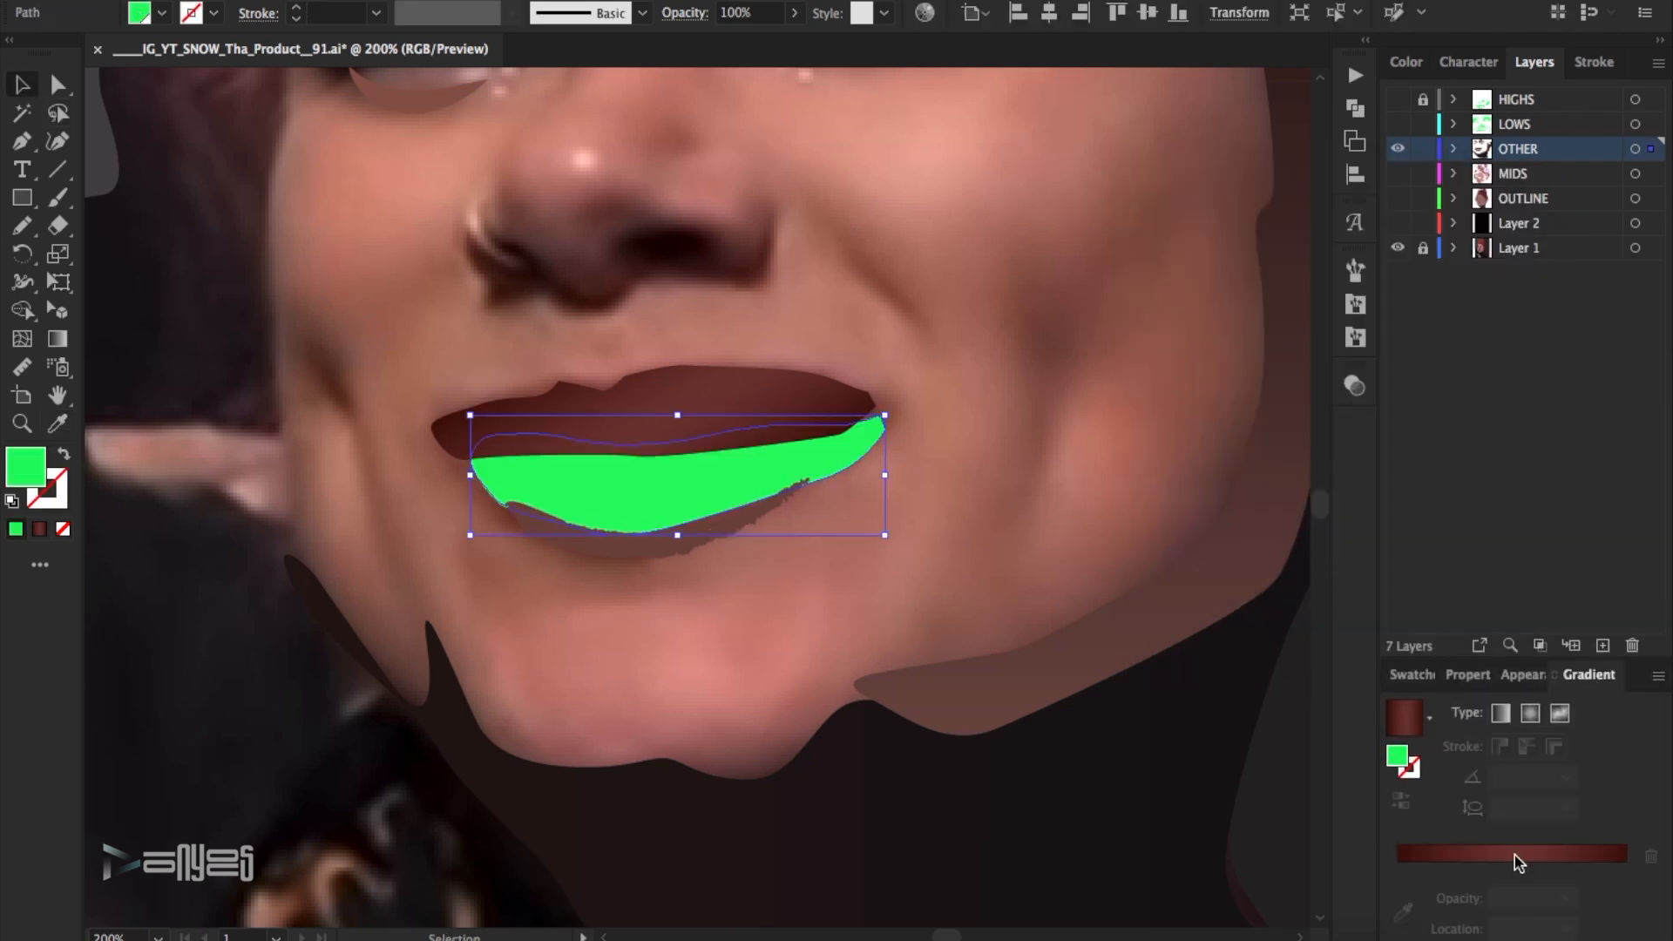
click(1514, 865)
drag(1397, 868, 1560, 776)
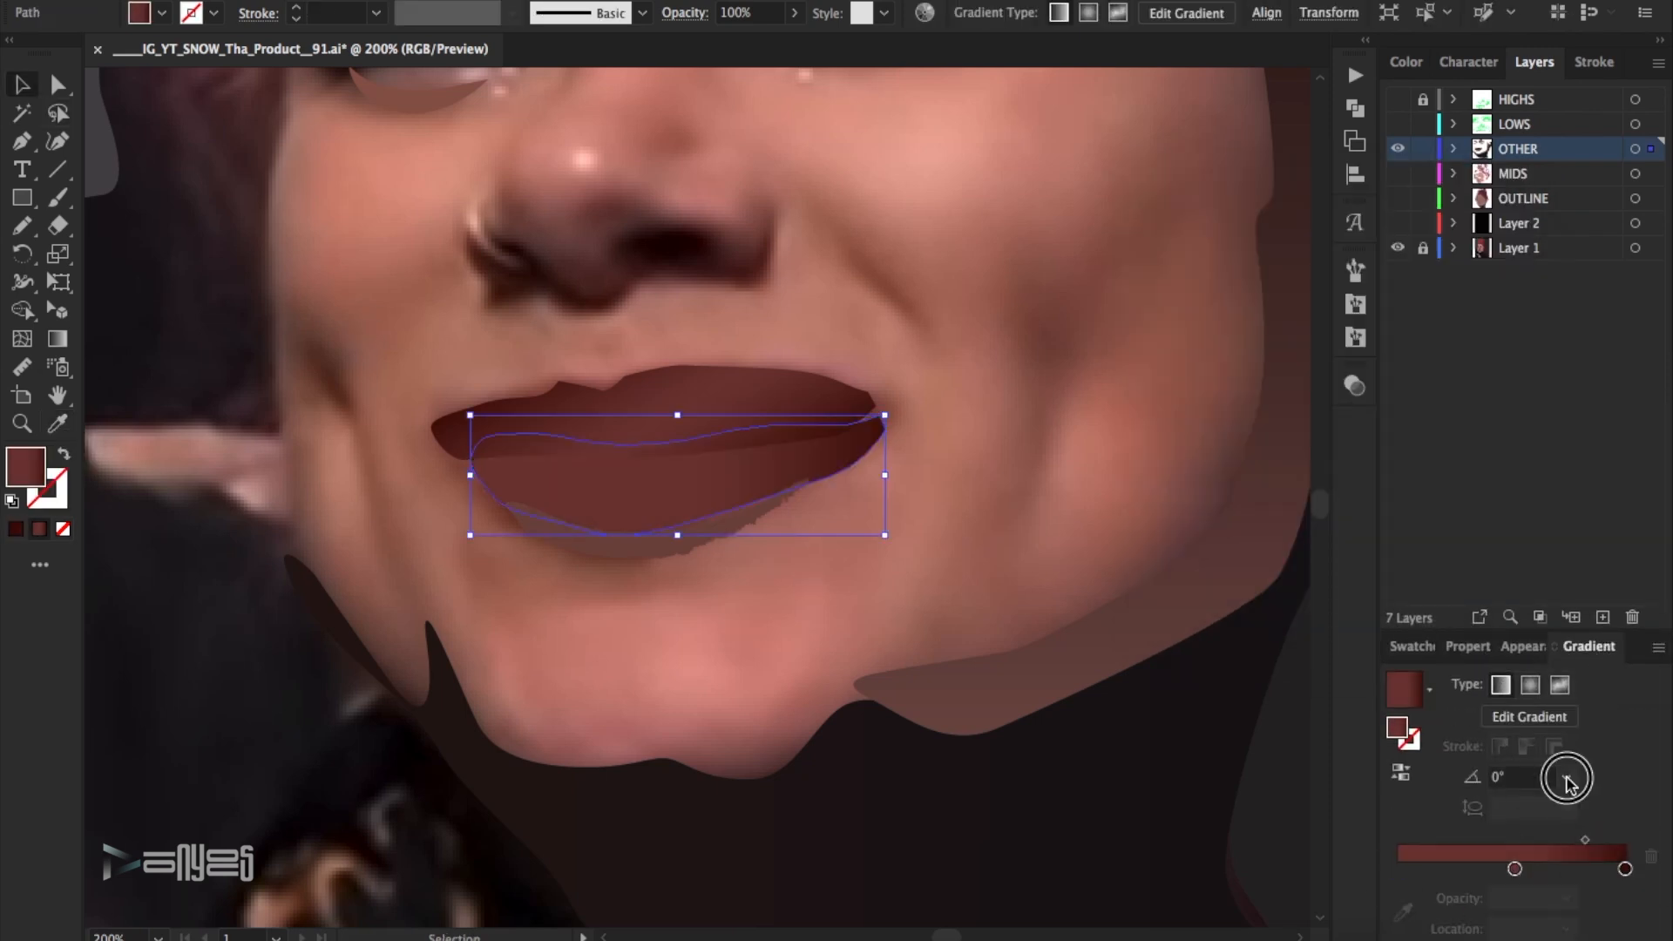
- Colour the lower lip gradient from pinkish red to dark red-brown, with the first stop at about 43% and the angle at -85°
double_click(1514, 869)
click(1437, 623)
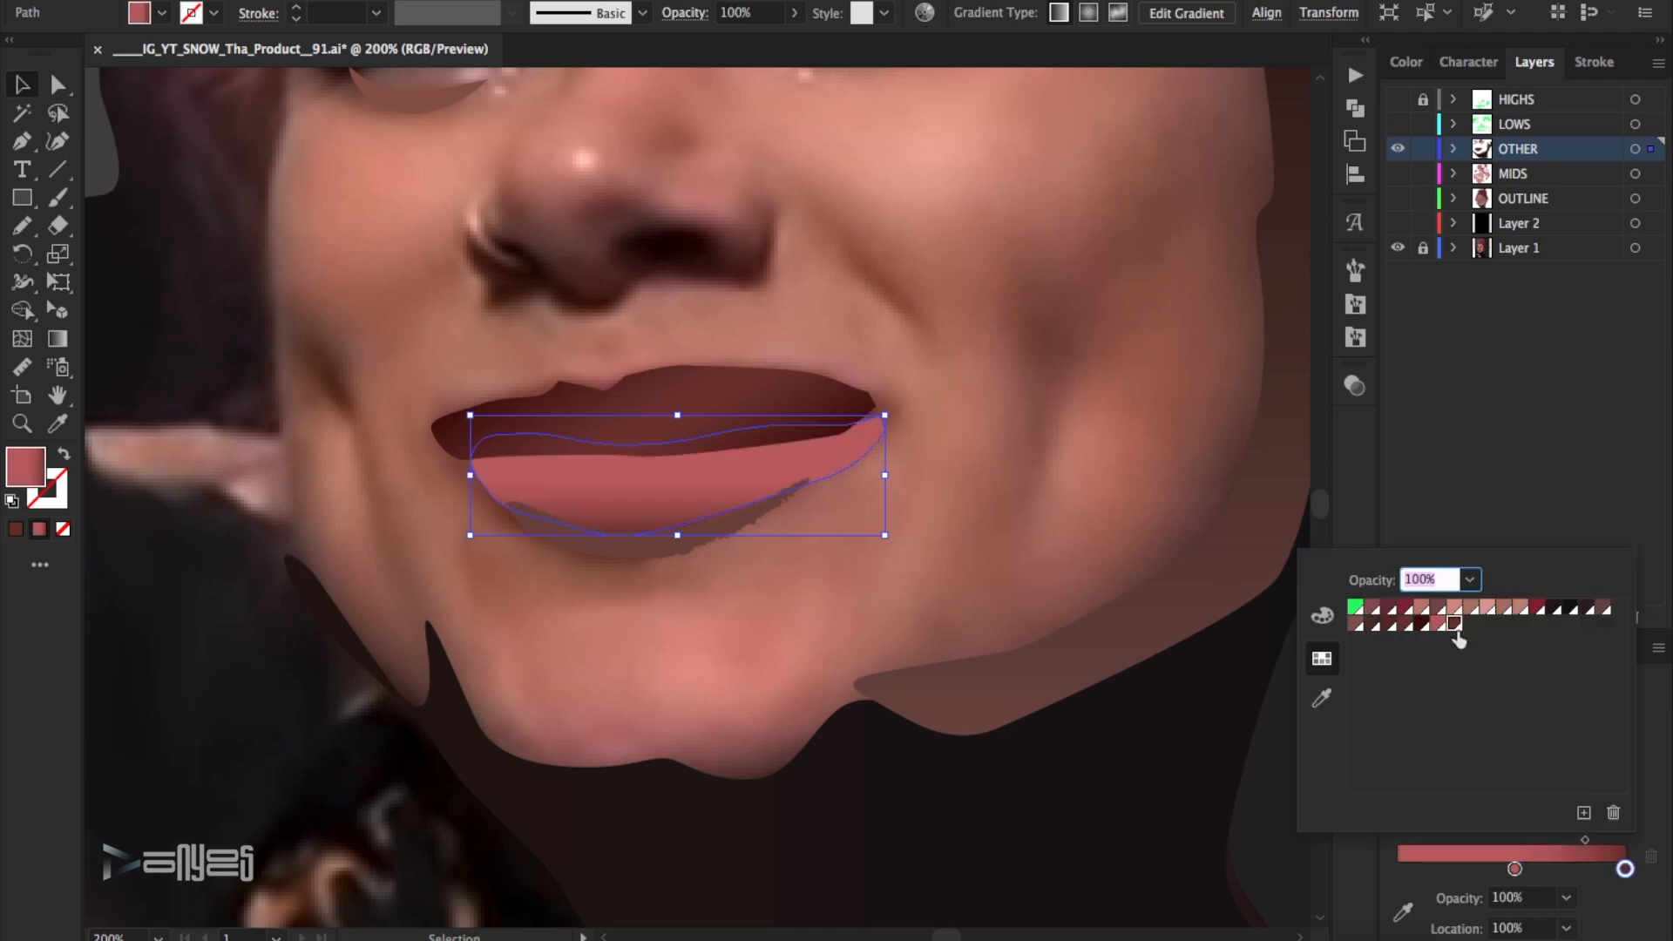
drag(1514, 868, 1495, 870)
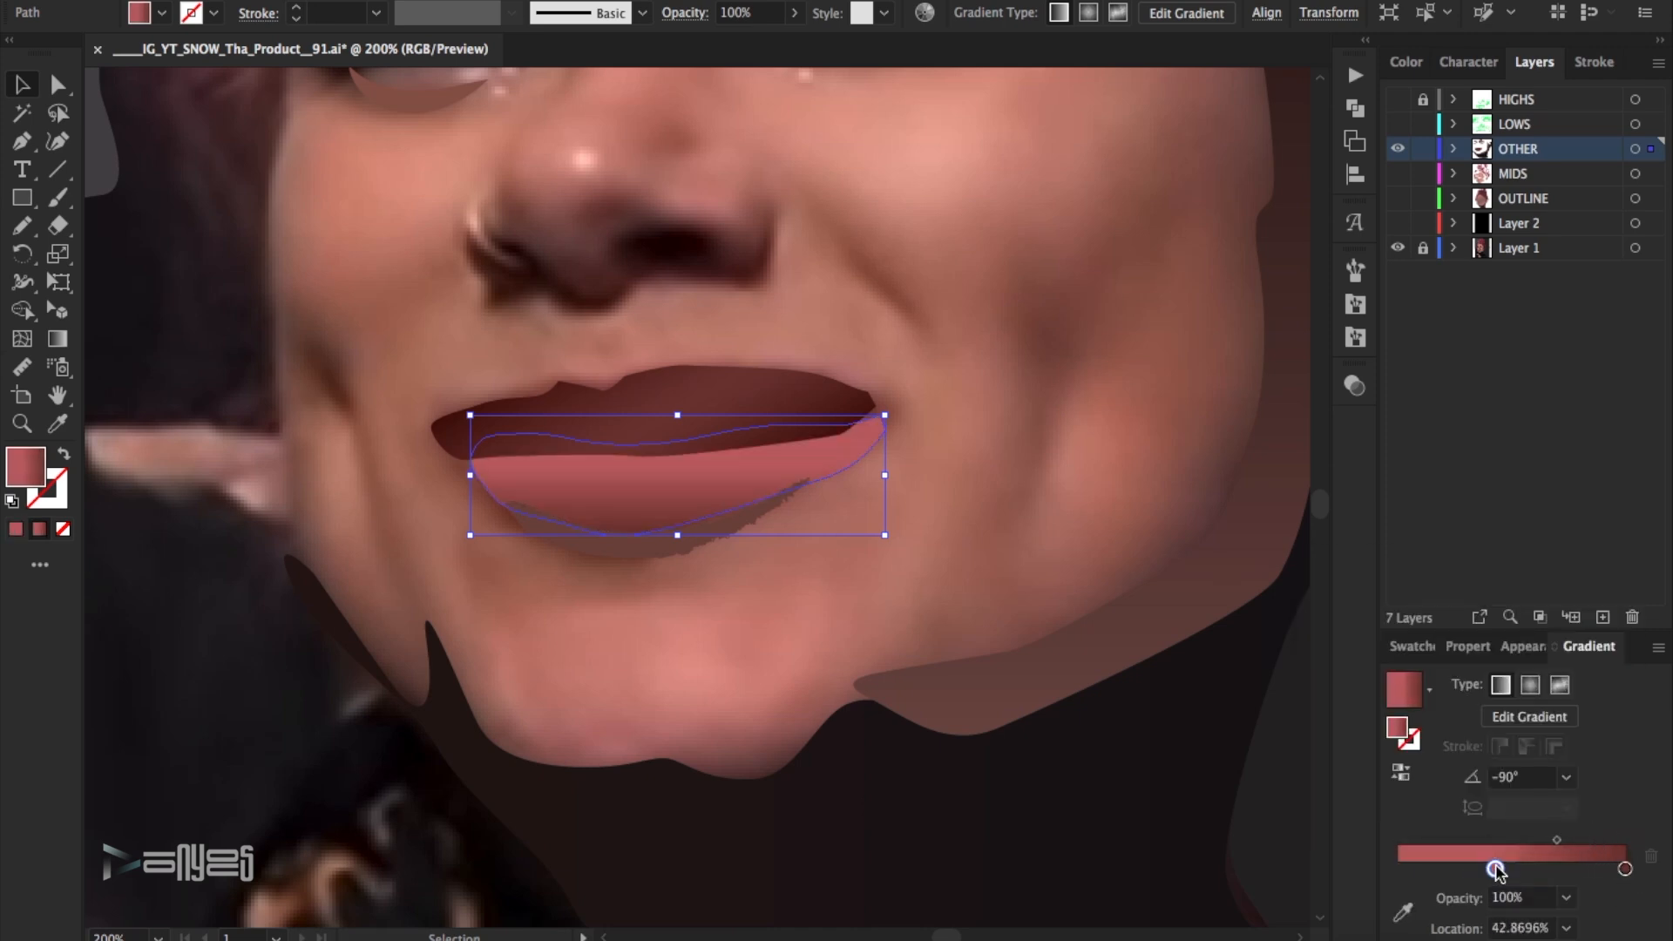
click(1559, 780)
click(1616, 824)
text(-85)
key(Return)
click(1012, 468)
- Darken the shadow stroke below the lower lip to a near-black brown
click(706, 537)
click(832, 440)
click(641, 552)
click(243, 2)
mouse_move(253, 1)
click(522, 56)
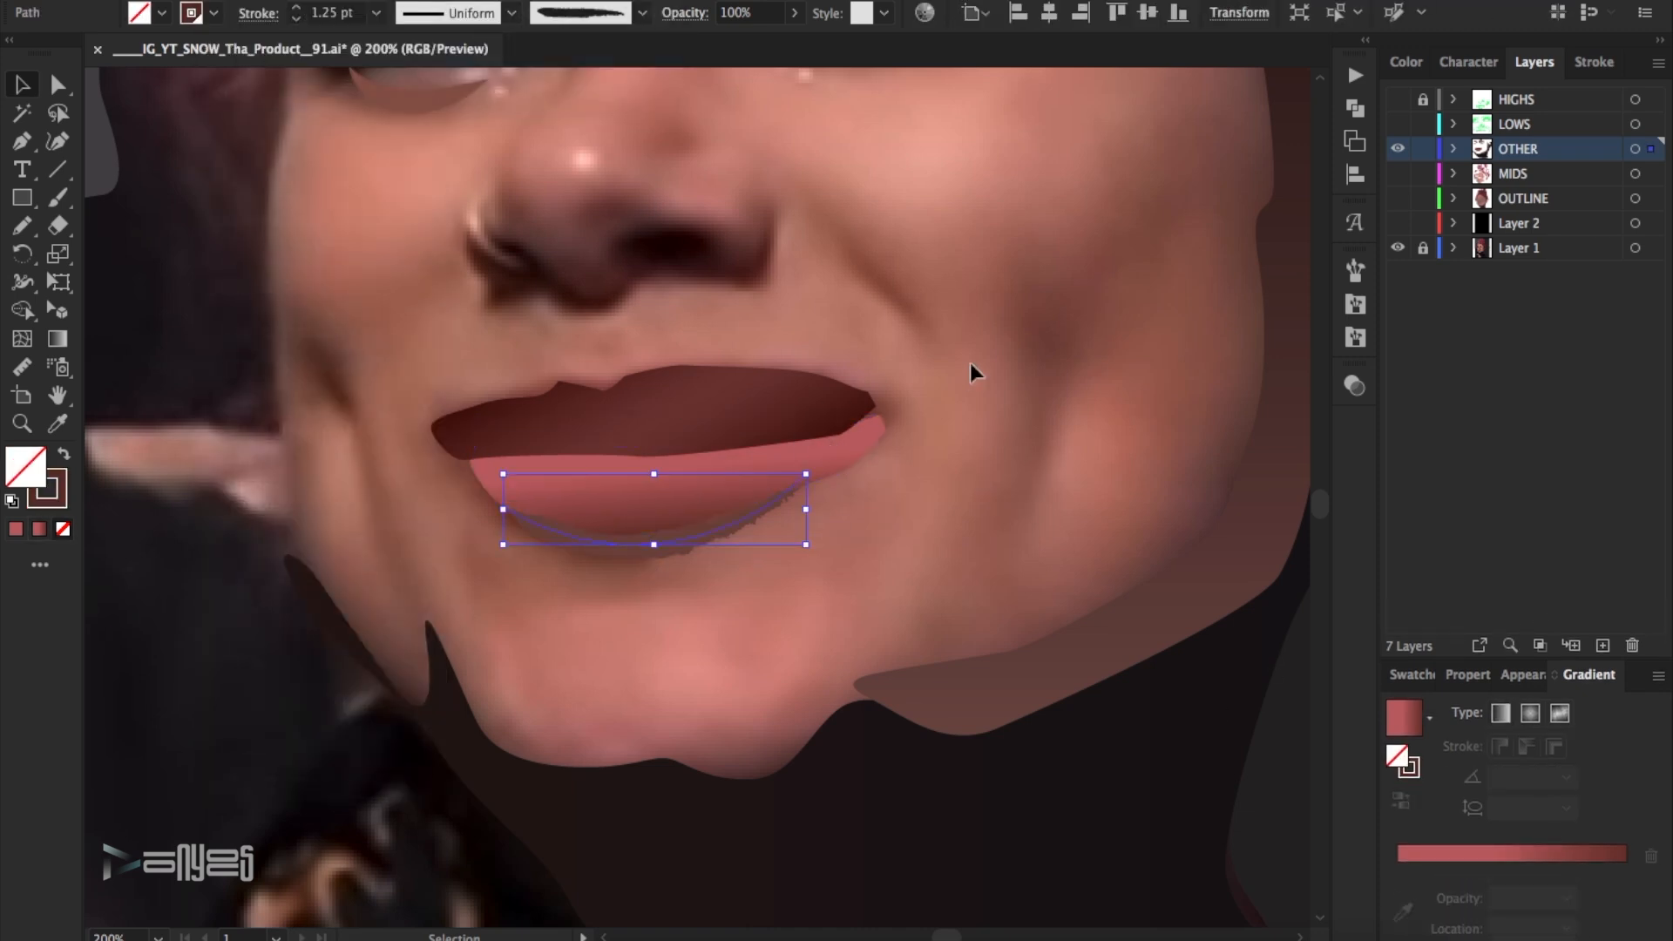
double_click(61, 498)
click(1324, 434)
key(Return)
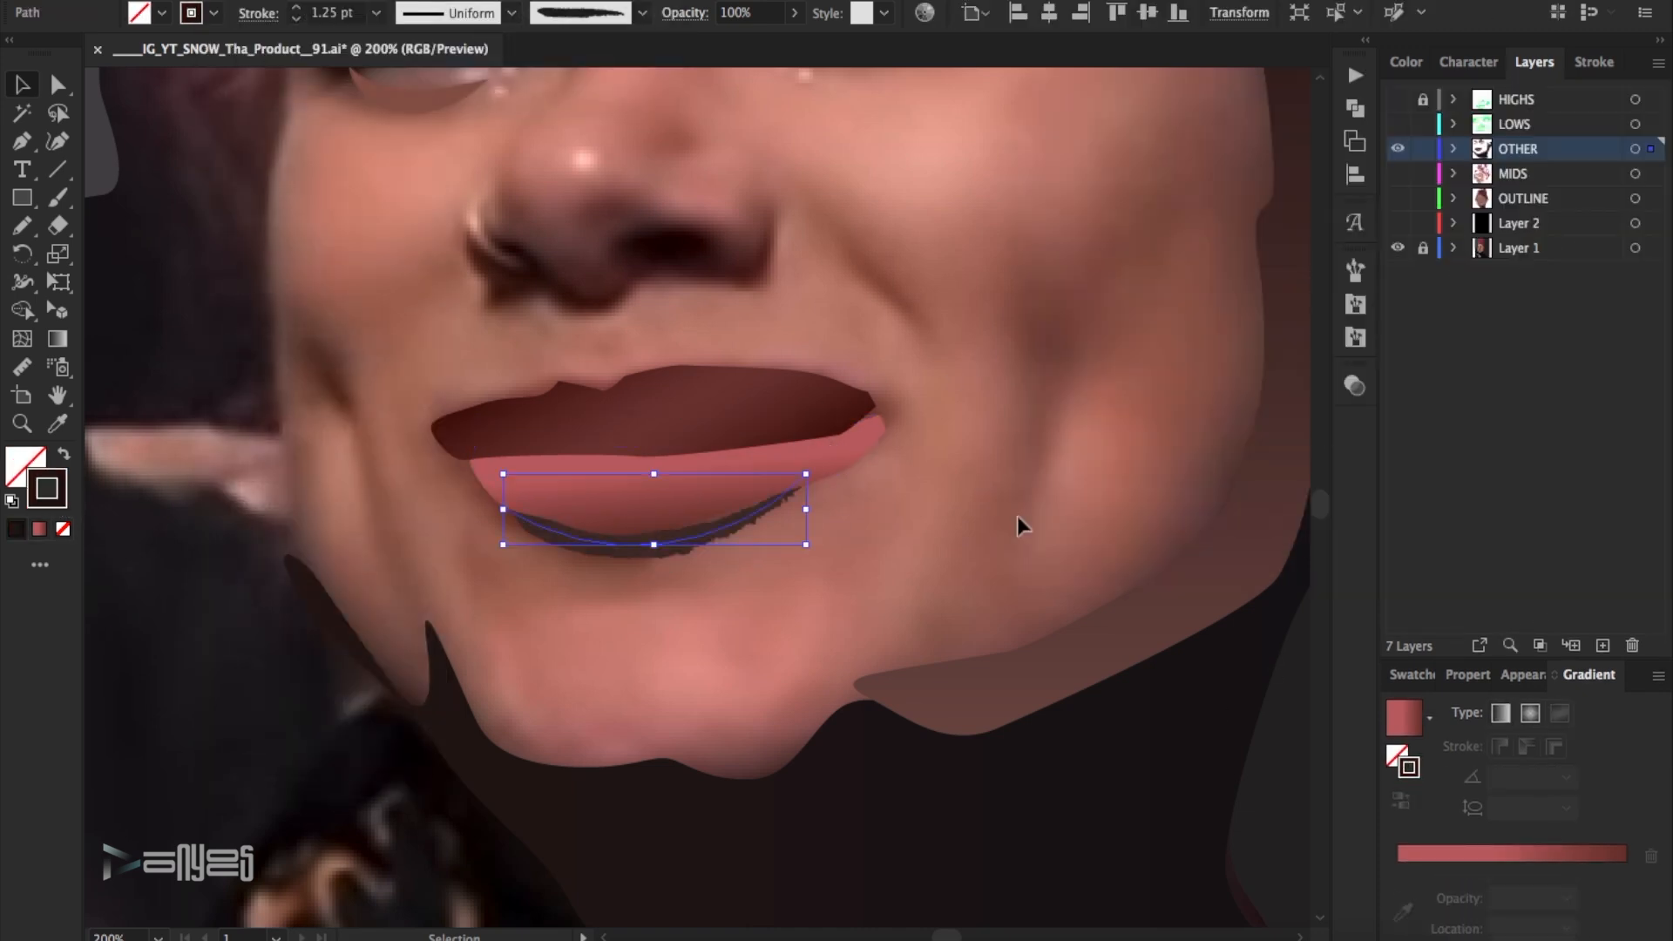
click(985, 514)
- Hide the OTHER layer, show the LOWS layer over the photo and make LOWS the active layer
key(ctrl+0)
drag(1398, 228, 1397, 149)
click(1397, 124)
click(1516, 125)
click(27, 424)
drag(401, 325, 850, 702)
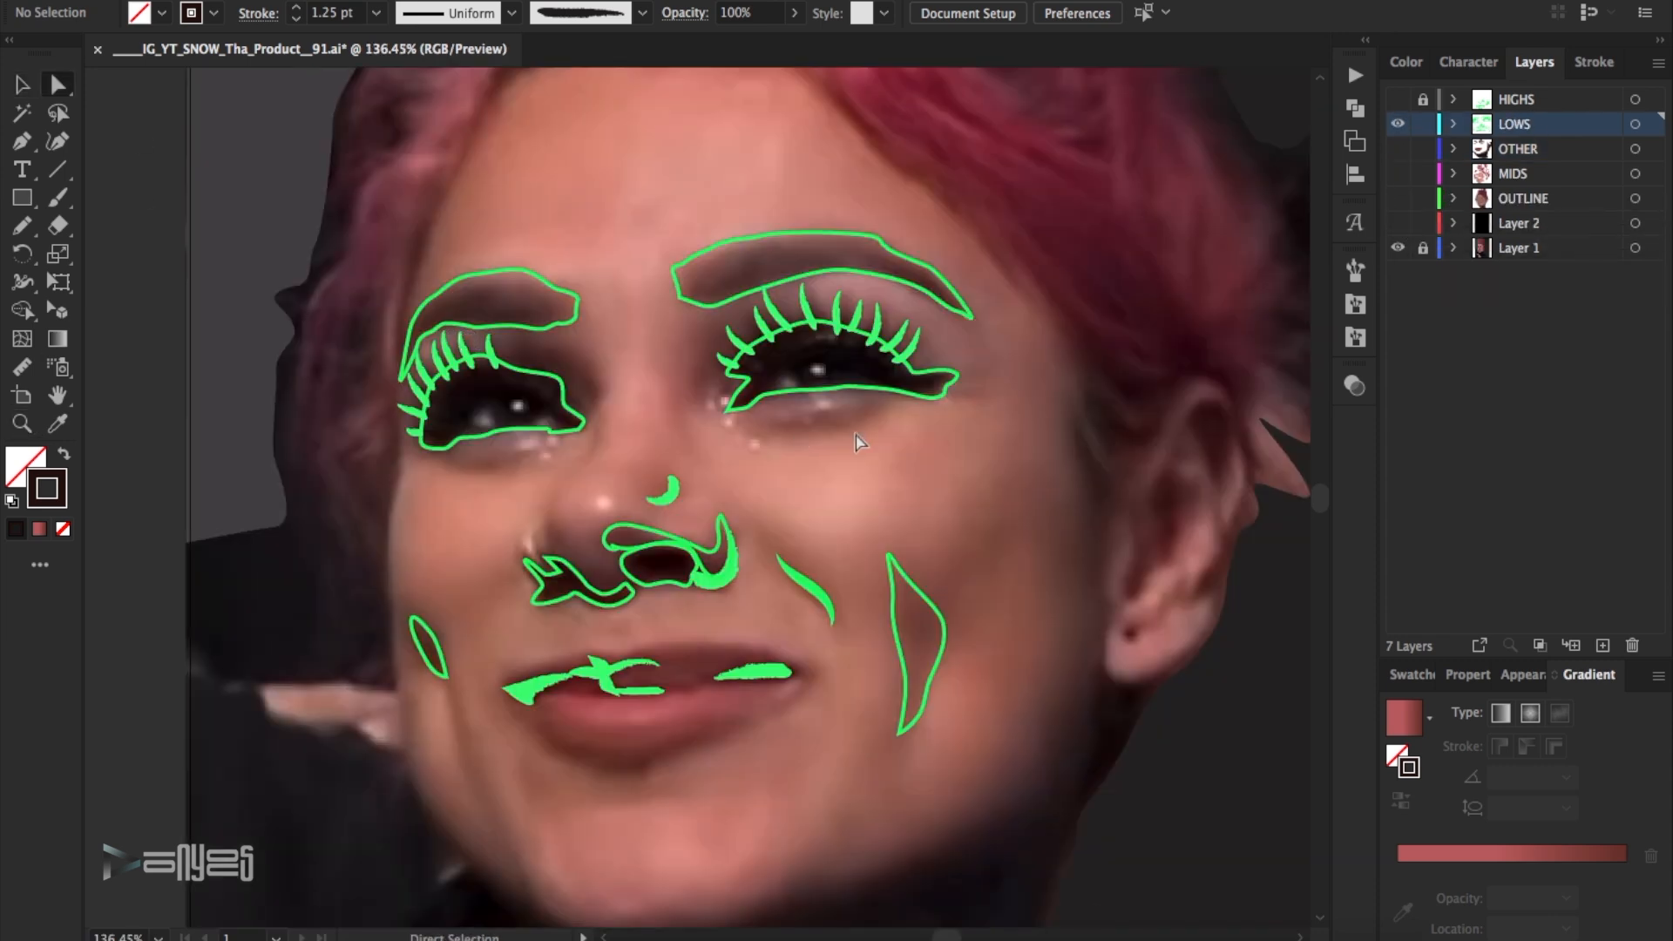
- Fill both dark eye shapes with a near-black sampled from the eyes in the photo
click(854, 386)
click(869, 362)
click(19, 76)
click(576, 421)
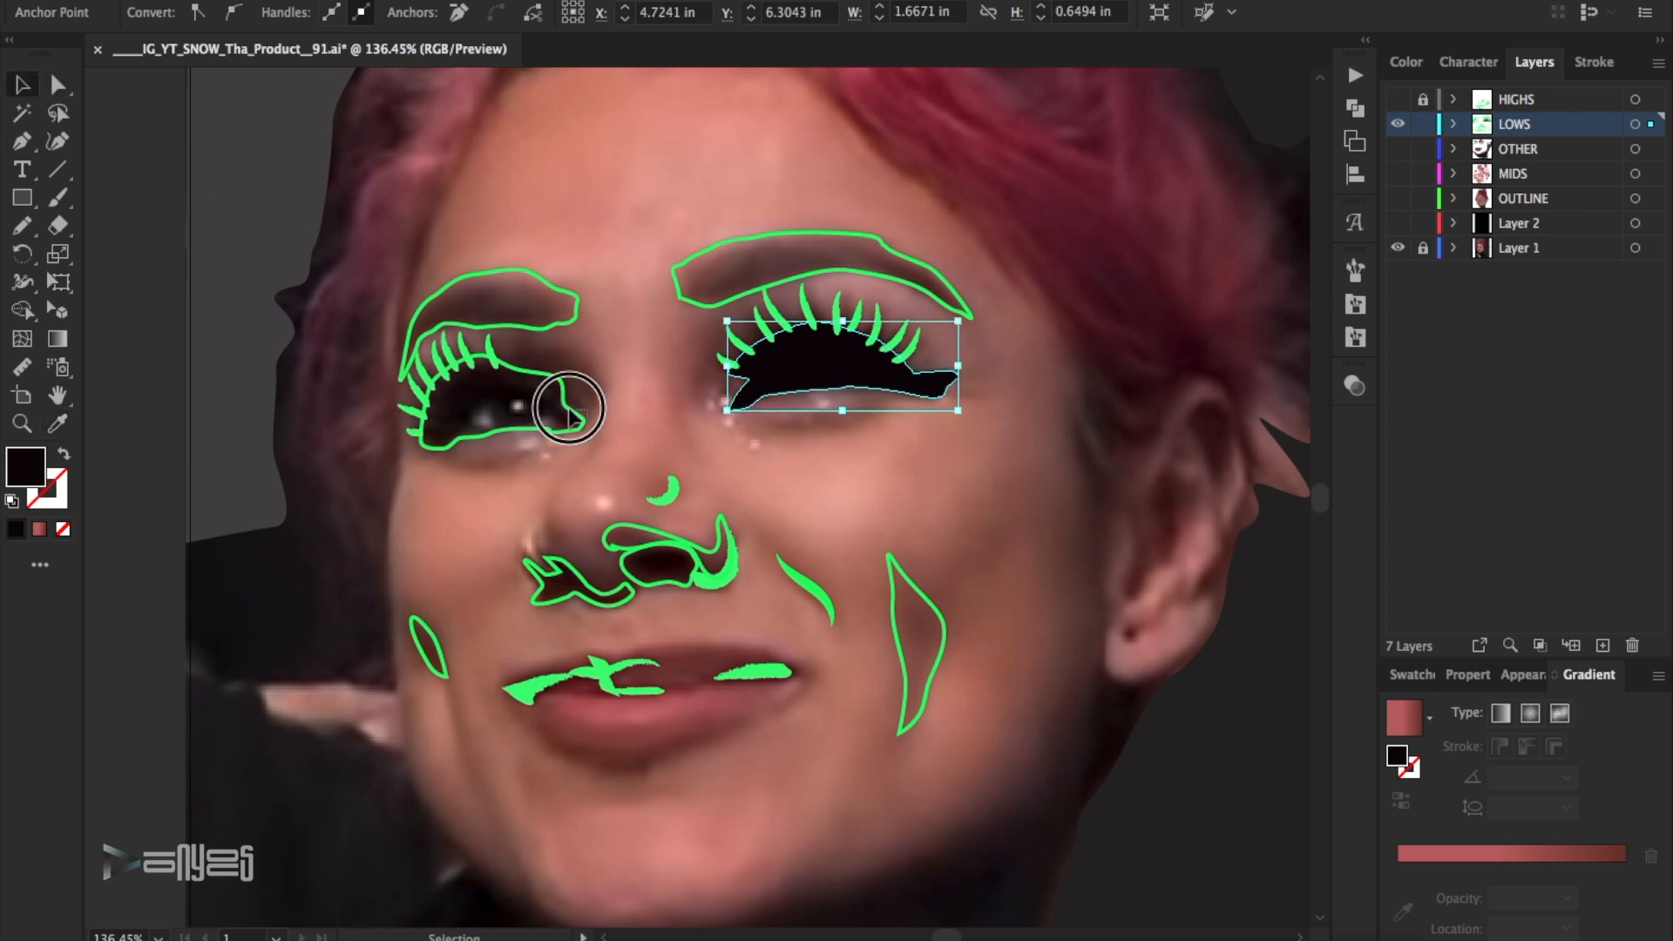
key(i)
click(509, 391)
- Save the near-black of the eye shapes as a new swatch
key(v)
click(1418, 675)
click(1658, 675)
click(1475, 411)
click(1456, 574)
- Apply the near-black swatch to the eyelash strokes of both eyes
click(906, 327)
click(765, 348)
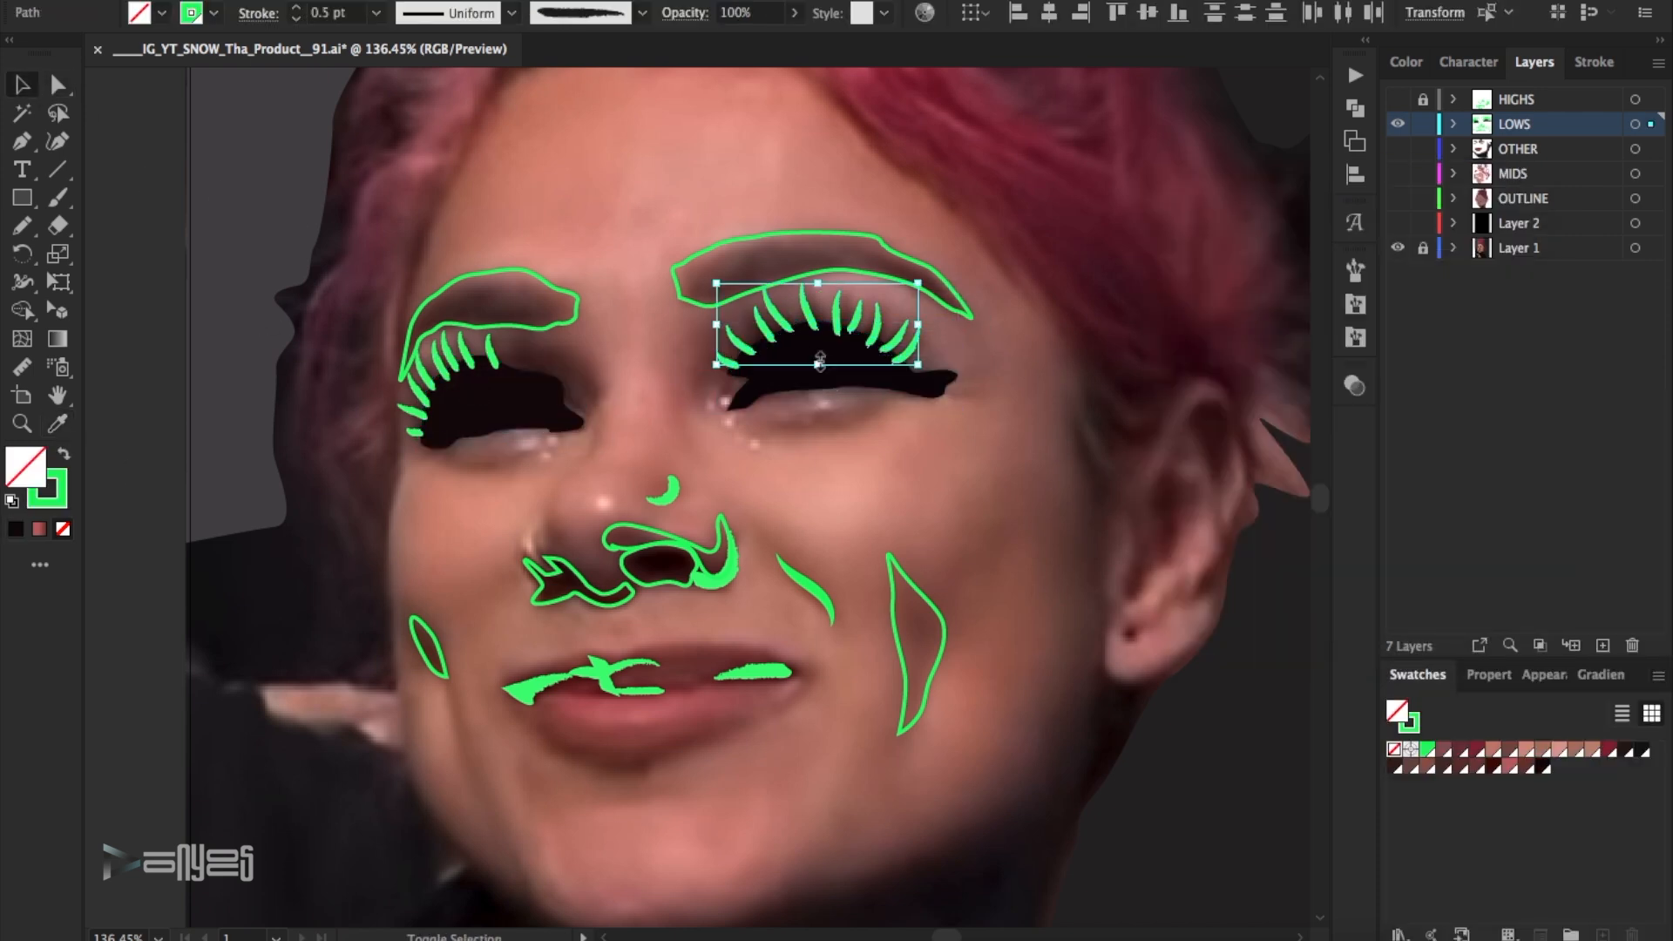
click(1544, 765)
click(993, 523)
drag(517, 353, 383, 446)
shift+click(529, 408)
shift+click(523, 271)
click(1543, 766)
- Adjust the stroke colour of each eye's lashes to a slightly softer near-black in the Color Picker
double_click(61, 505)
click(1624, 165)
click(1064, 478)
click(819, 351)
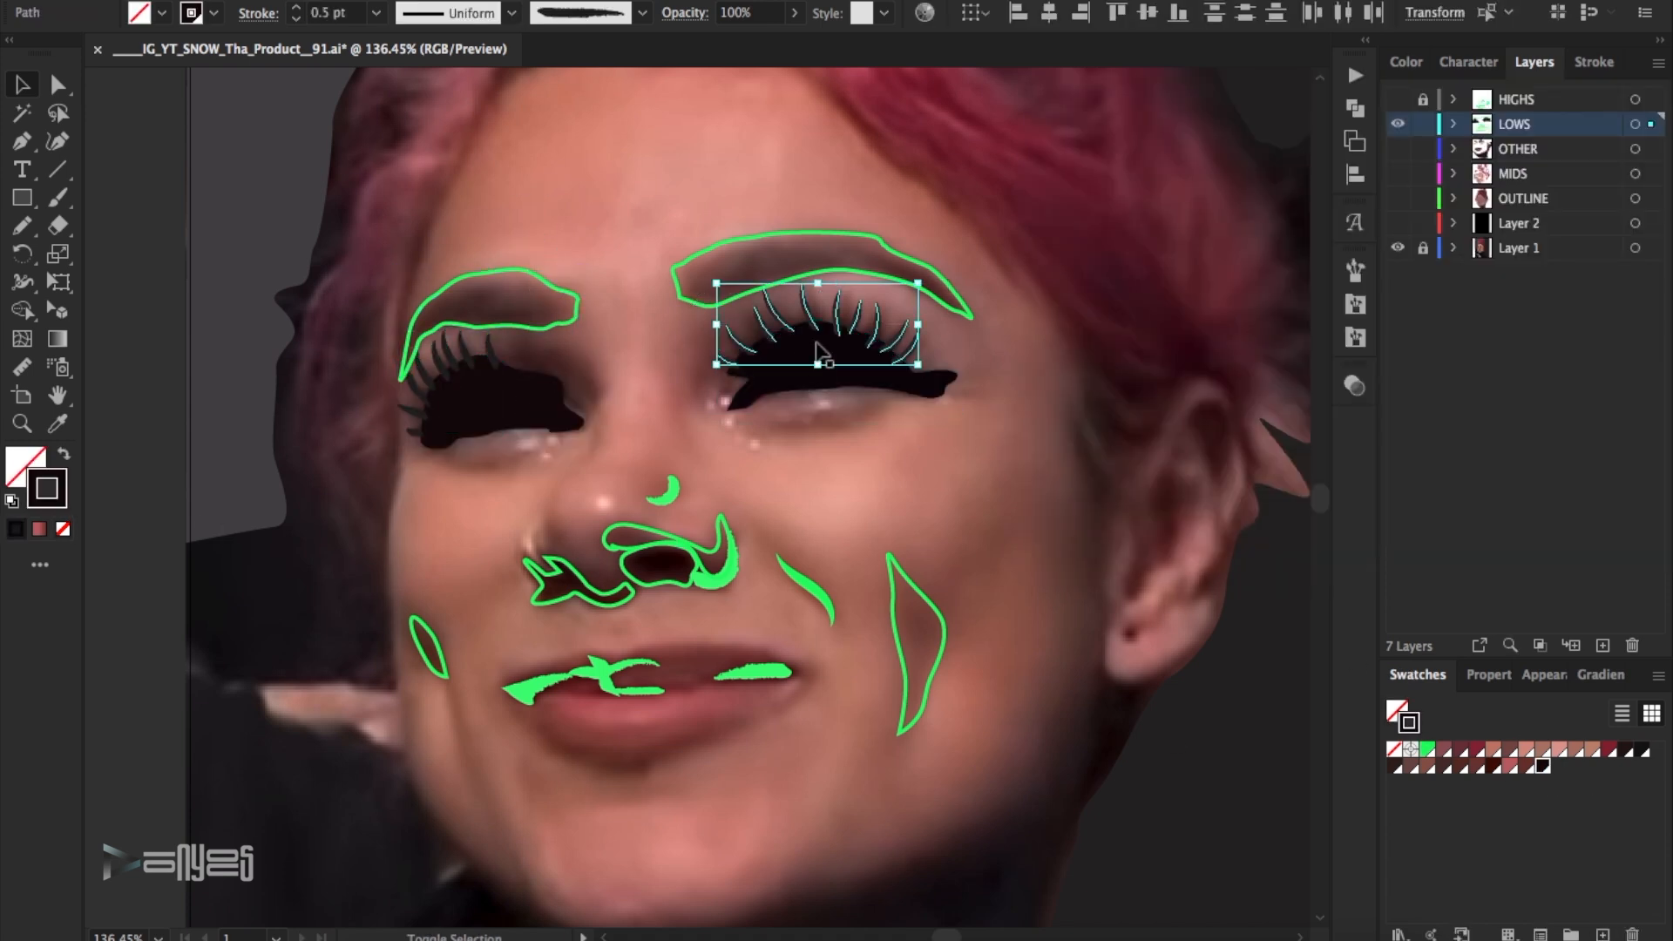
double_click(59, 505)
click(1257, 454)
click(1624, 165)
click(1067, 495)
- Fill the two cheek shadow shapes with browns sampled from the photo beneath them
scroll(1020, 480, down, 2)
drag(993, 525, 917, 557)
key(i)
click(926, 562)
click(57, 80)
drag(454, 518, 431, 568)
key(i)
click(433, 571)
- Fill the two nostril shapes with very dark browns sampled from the photo
click(23, 84)
click(822, 476)
click(692, 488)
click(58, 424)
click(660, 487)
click(57, 85)
click(521, 501)
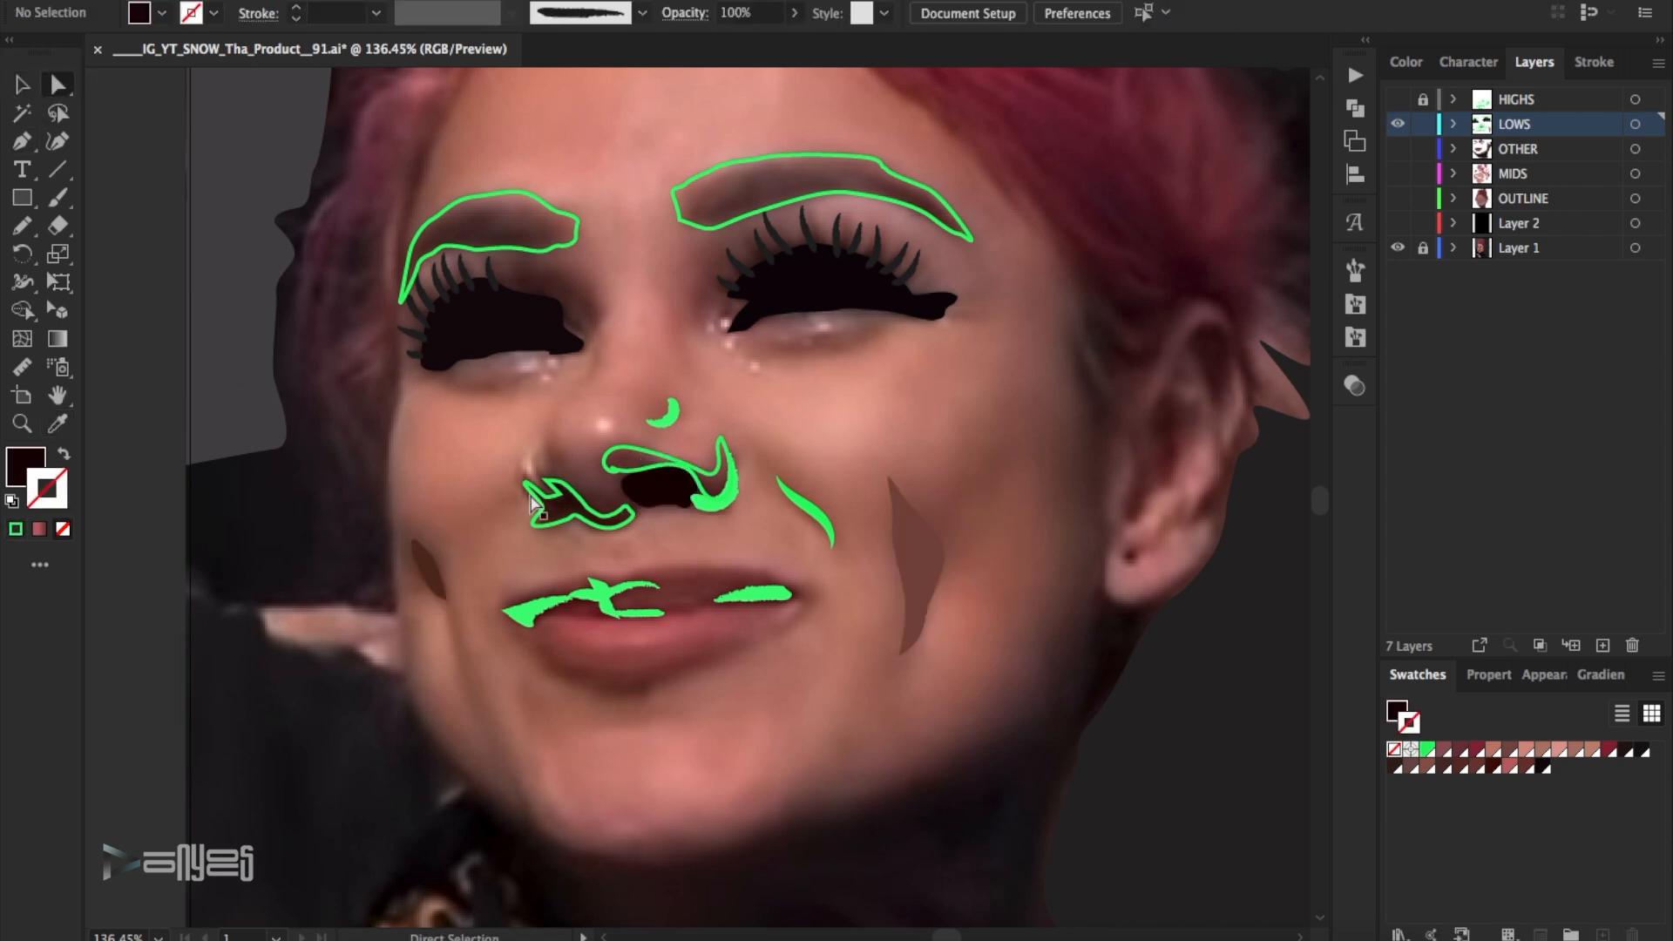
click(533, 504)
click(58, 424)
click(559, 508)
click(57, 84)
click(833, 384)
- Compare the lip line with the photo and apply a dark red-brown swatch to a lip line stroke
scroll(833, 384, down, 1)
click(1397, 126)
click(1398, 126)
click(651, 562)
click(1493, 766)
click(882, 667)
- Set all the dark strokes along the lip line to a very dark brown
drag(499, 547, 810, 610)
double_click(56, 502)
click(1344, 414)
click(1620, 164)
click(795, 640)
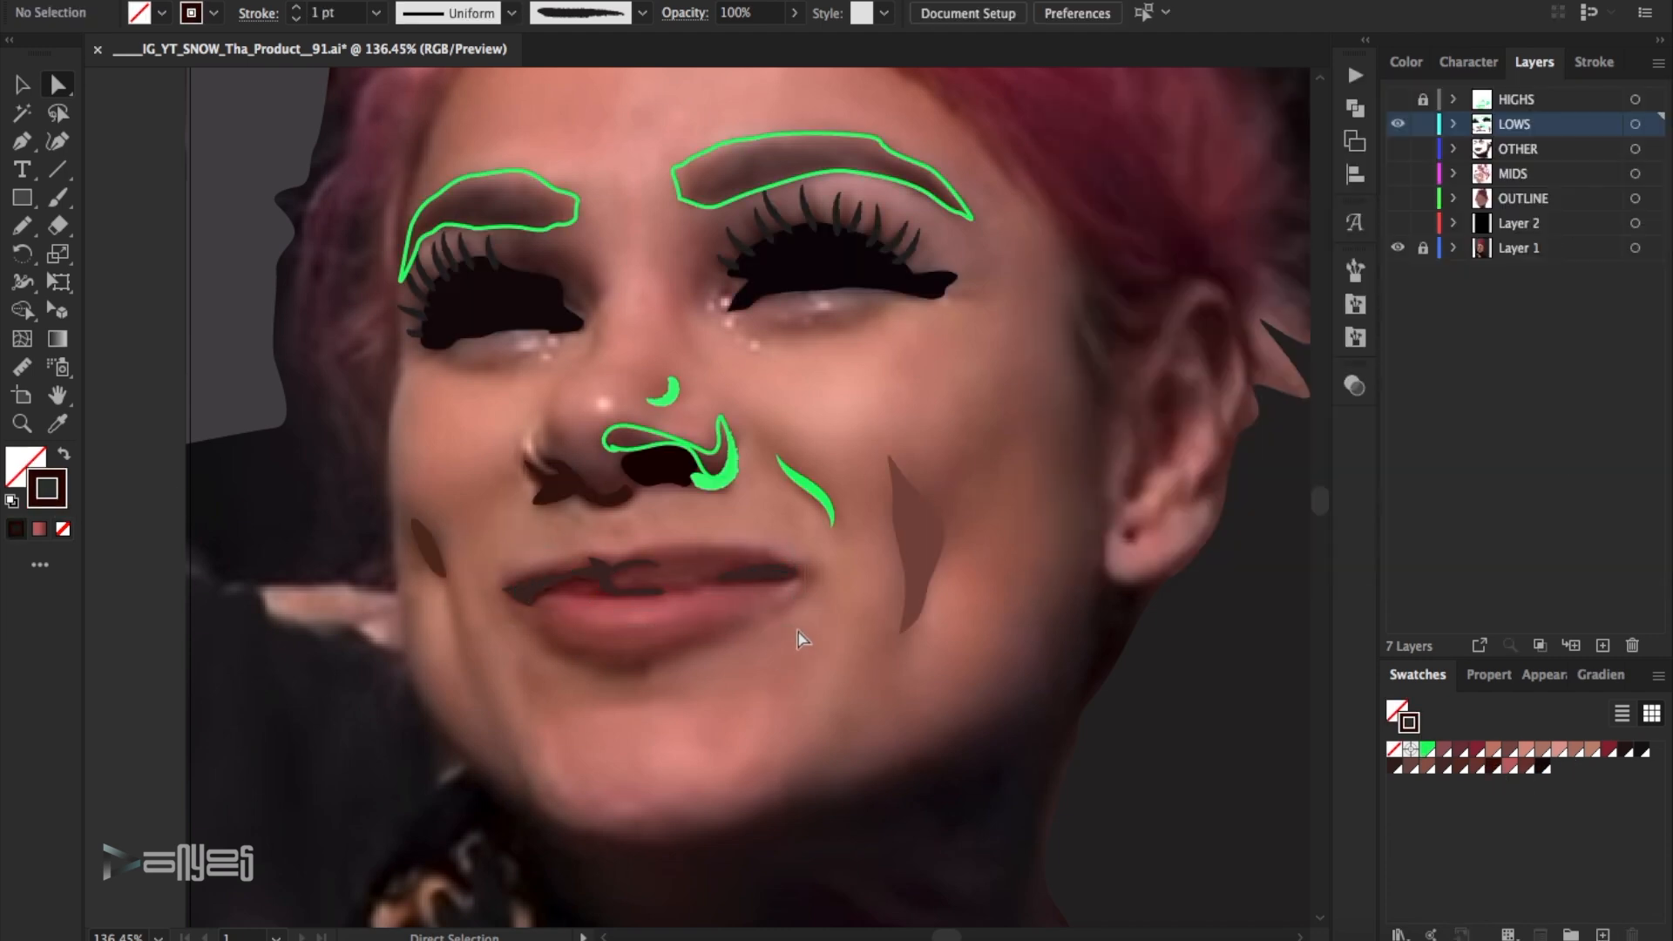
- Save the brown of the small cheek sliver as a swatch and apply it to the smile line stroke beside the nose
scroll(801, 636, up, 1)
click(1397, 124)
click(1397, 124)
click(424, 590)
key(x)
click(1658, 675)
click(1497, 583)
click(986, 575)
click(809, 528)
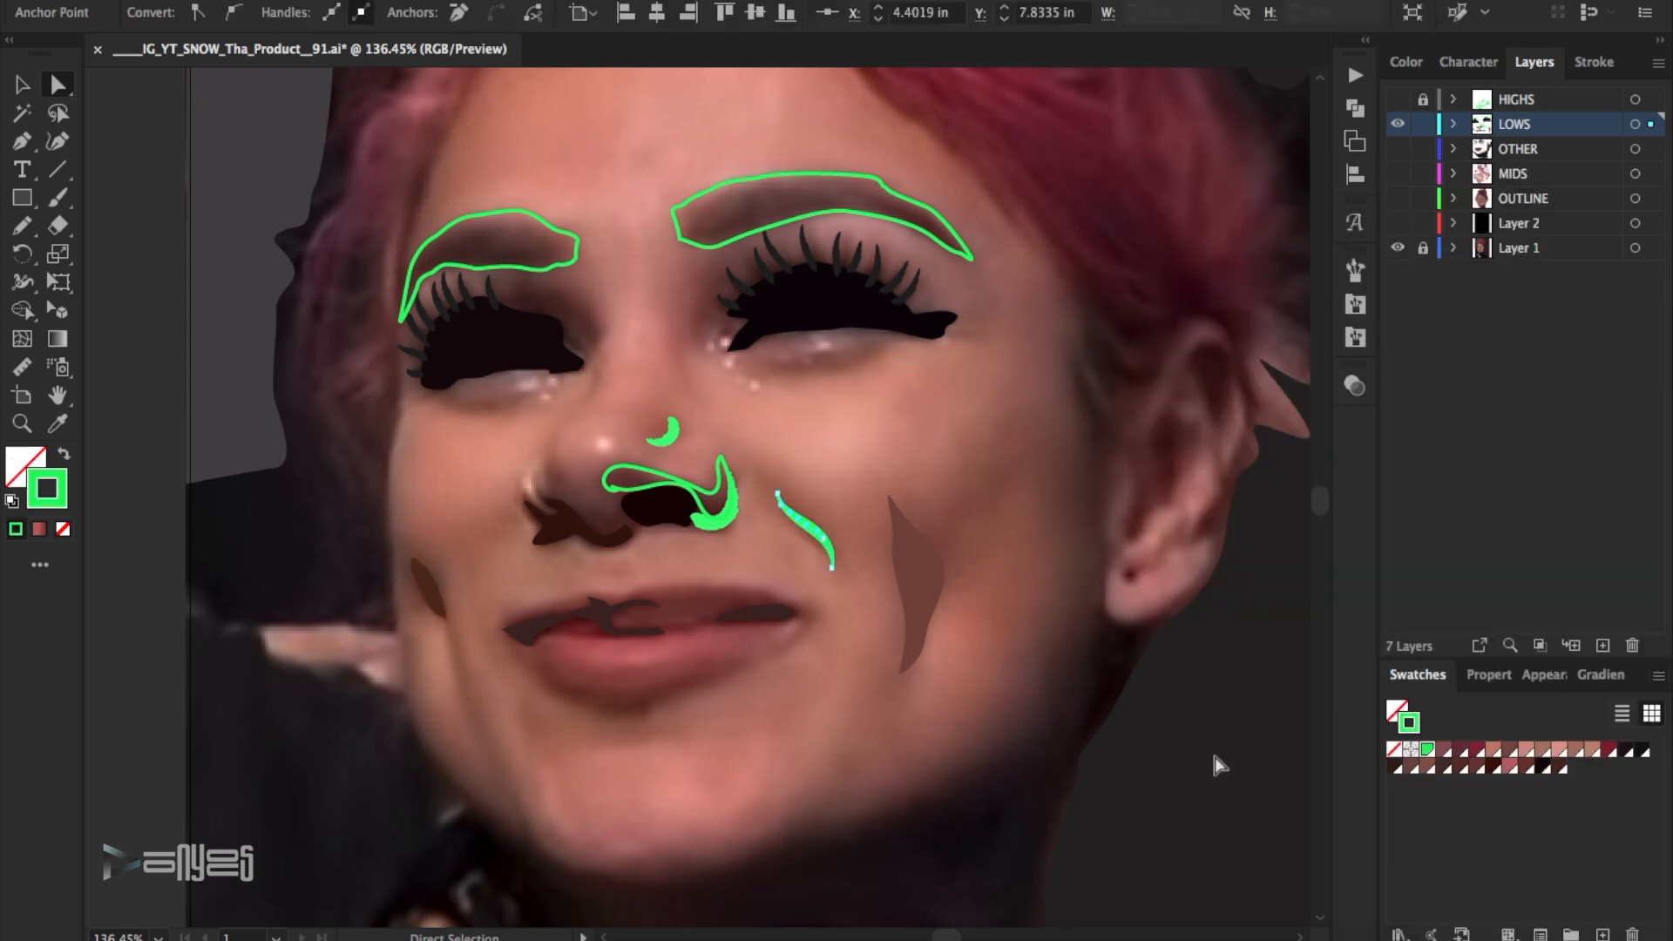
click(861, 459)
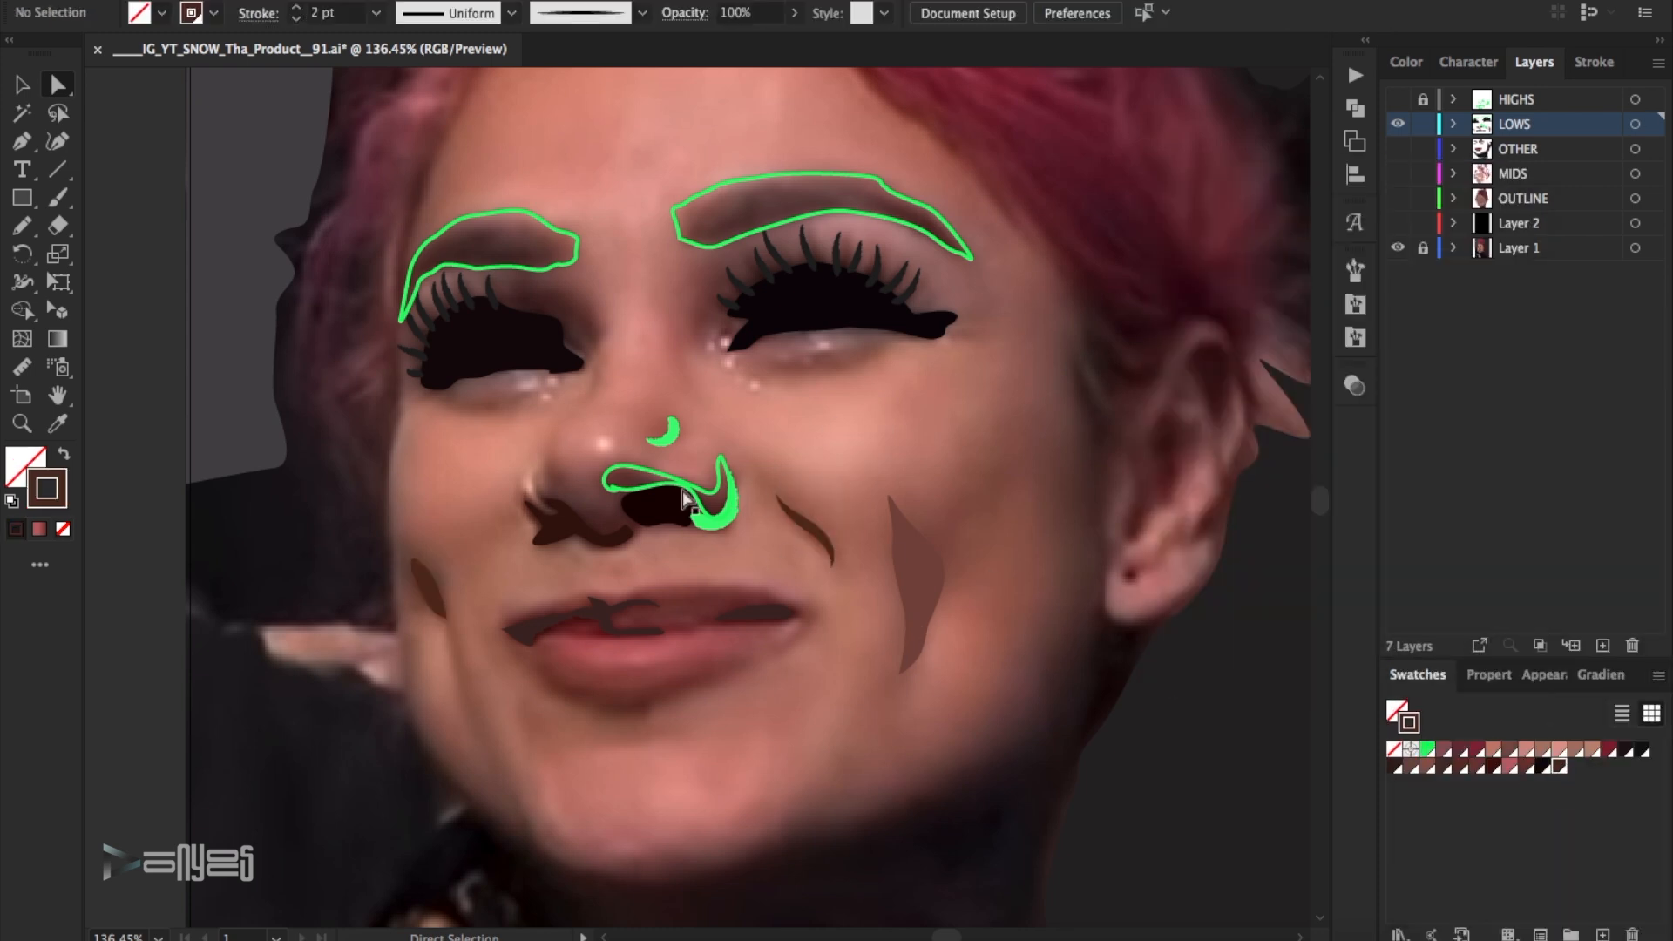
- Save a reddish brown sampled from the photo's cheek as a swatch and apply it to the small crescent stroke on the nose
click(1397, 123)
click(1397, 124)
click(57, 424)
click(980, 500)
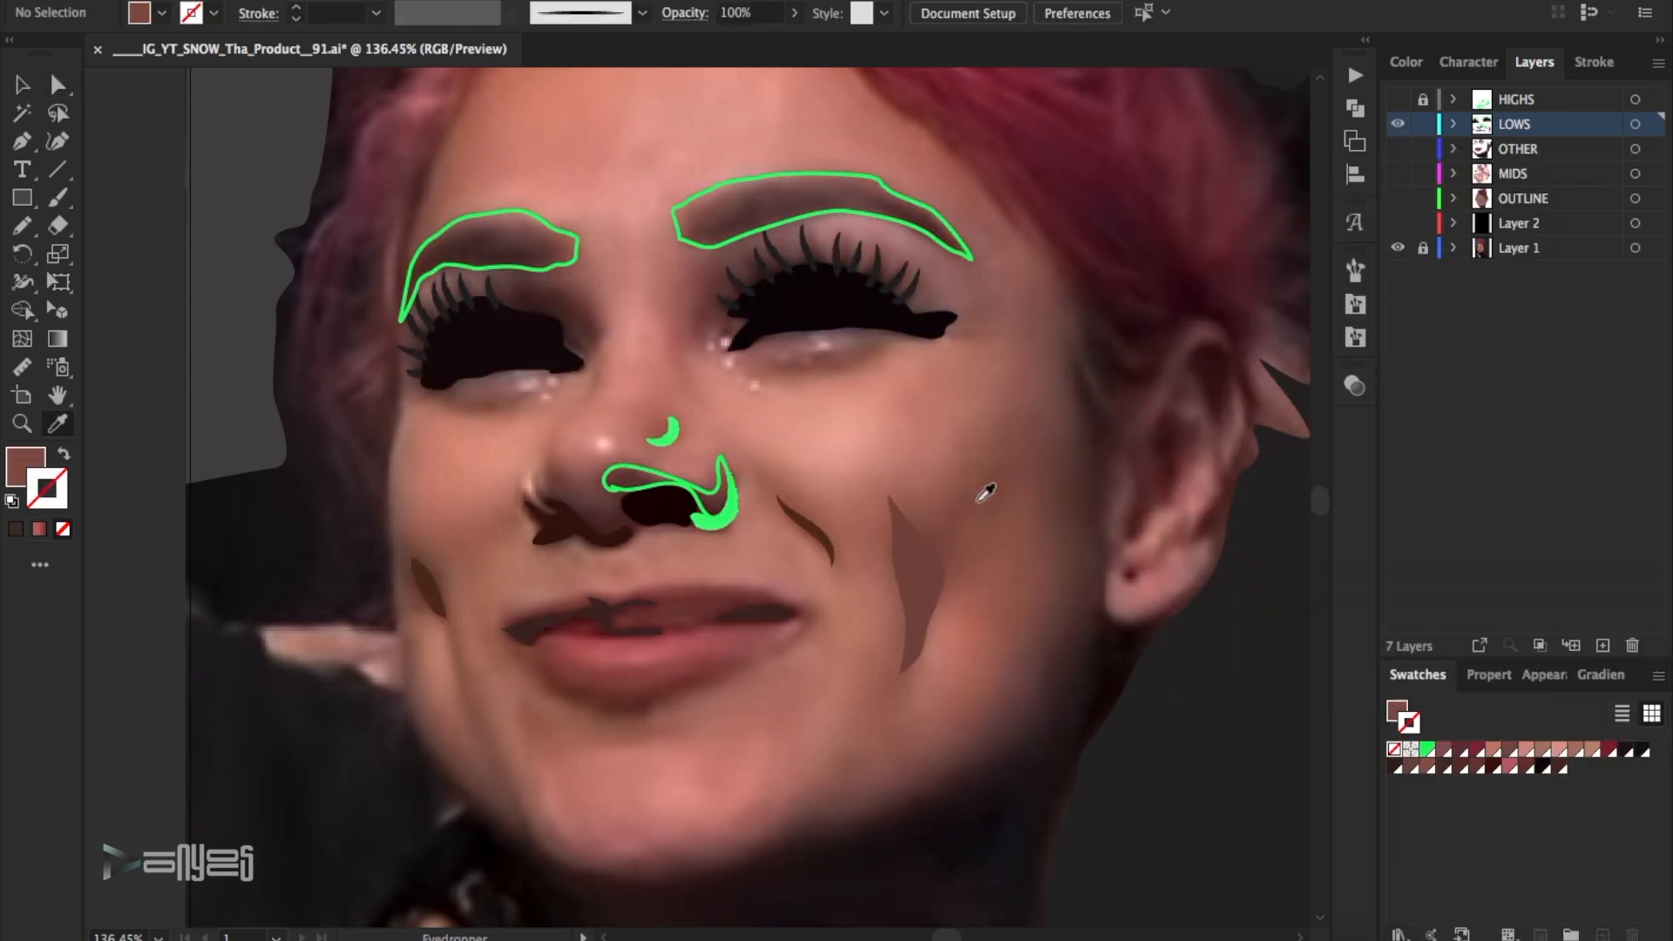
click(1630, 645)
click(1453, 578)
key(v)
click(662, 431)
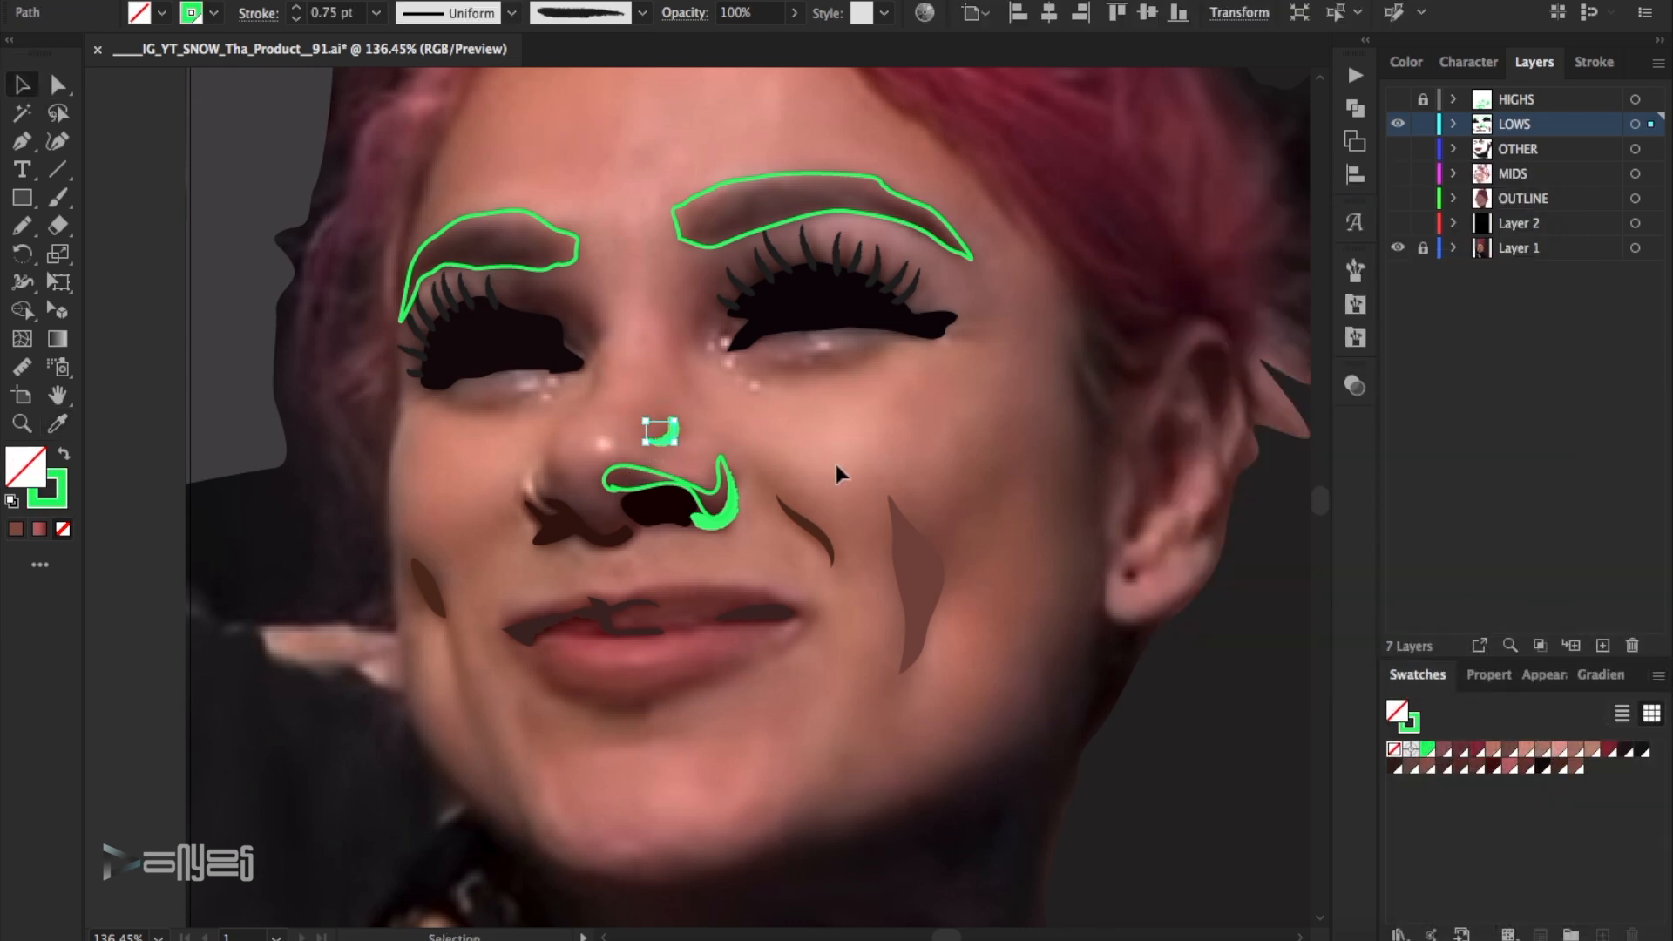
click(853, 452)
- Compare the nose with the photo and apply a dark swatch to the curved stroke around the nostril wing
click(1397, 124)
click(1397, 124)
click(712, 506)
click(1538, 768)
click(848, 477)
- Fill the outlined shadow shape above the nostril with a dark reddish brown sampled from the photo
click(712, 492)
click(57, 424)
click(717, 508)
key(v)
click(851, 412)
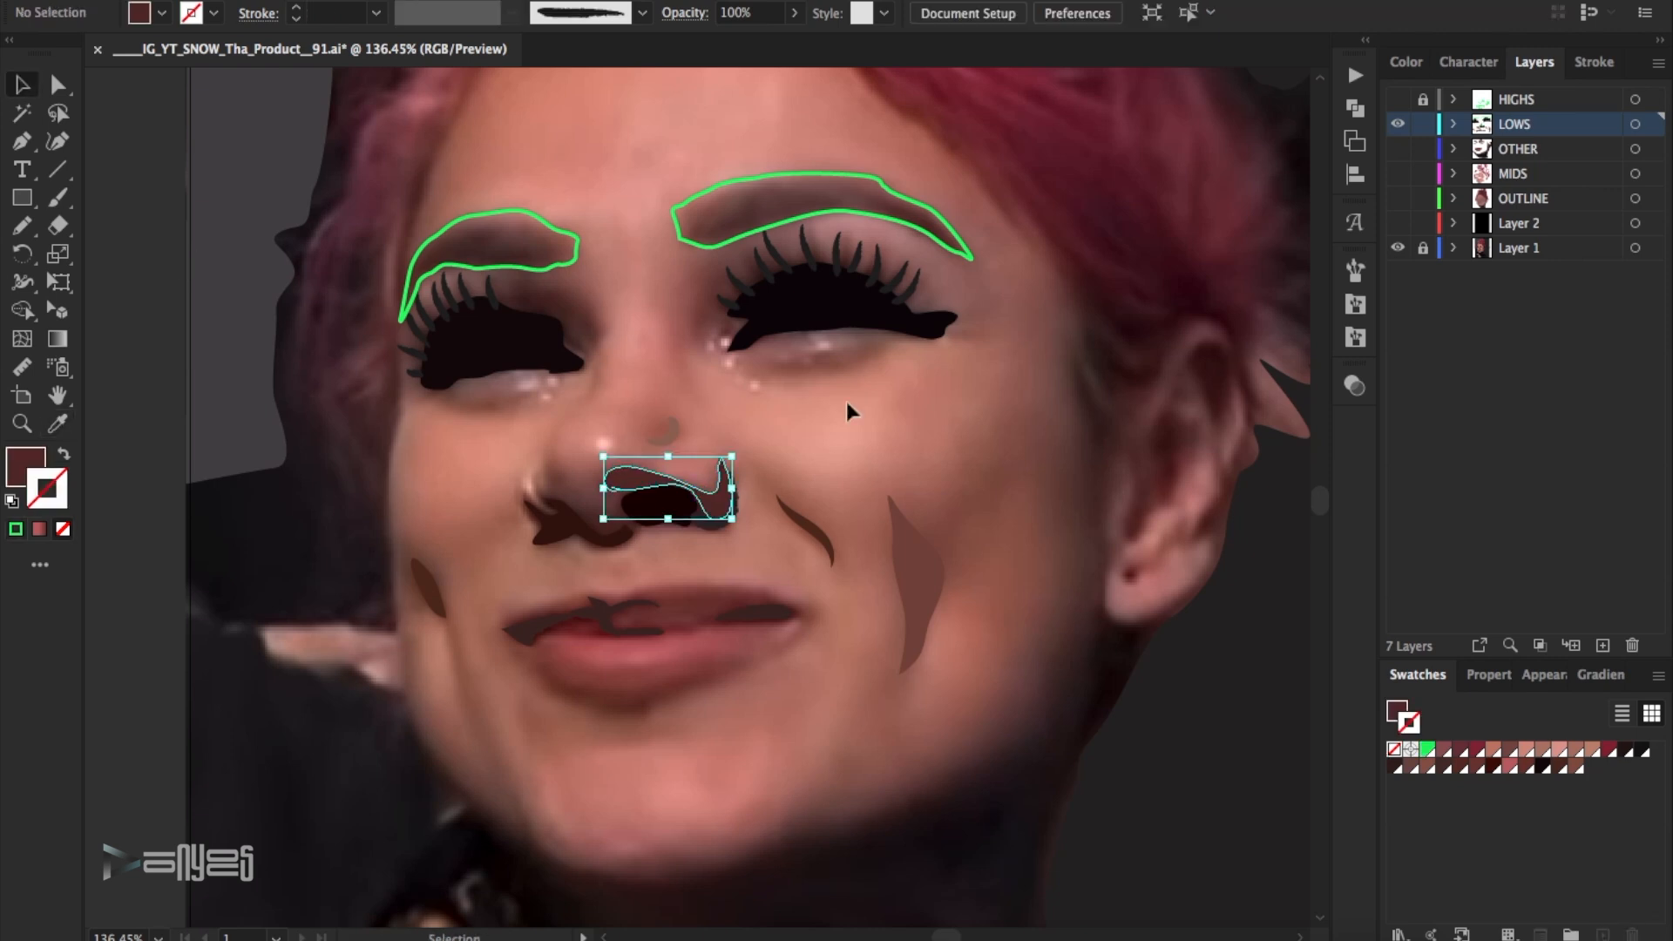
- Try a different stroke colour on the small crescent on the nose, and undo it
click(1397, 123)
click(1397, 123)
click(659, 440)
double_click(52, 498)
click(1247, 348)
click(1635, 169)
click(835, 415)
click(666, 439)
key(super+z)
- Recolour the small crescent stroke on the nose to a muted greyish brown
double_click(52, 495)
click(1245, 341)
click(1634, 166)
click(912, 359)
- Sample two brown tones from the eyebrow in the photo and save each one as a swatch
click(725, 192)
click(1658, 675)
click(1465, 410)
click(1456, 579)
click(732, 232)
click(1658, 676)
click(1486, 299)
click(1471, 578)
click(23, 80)
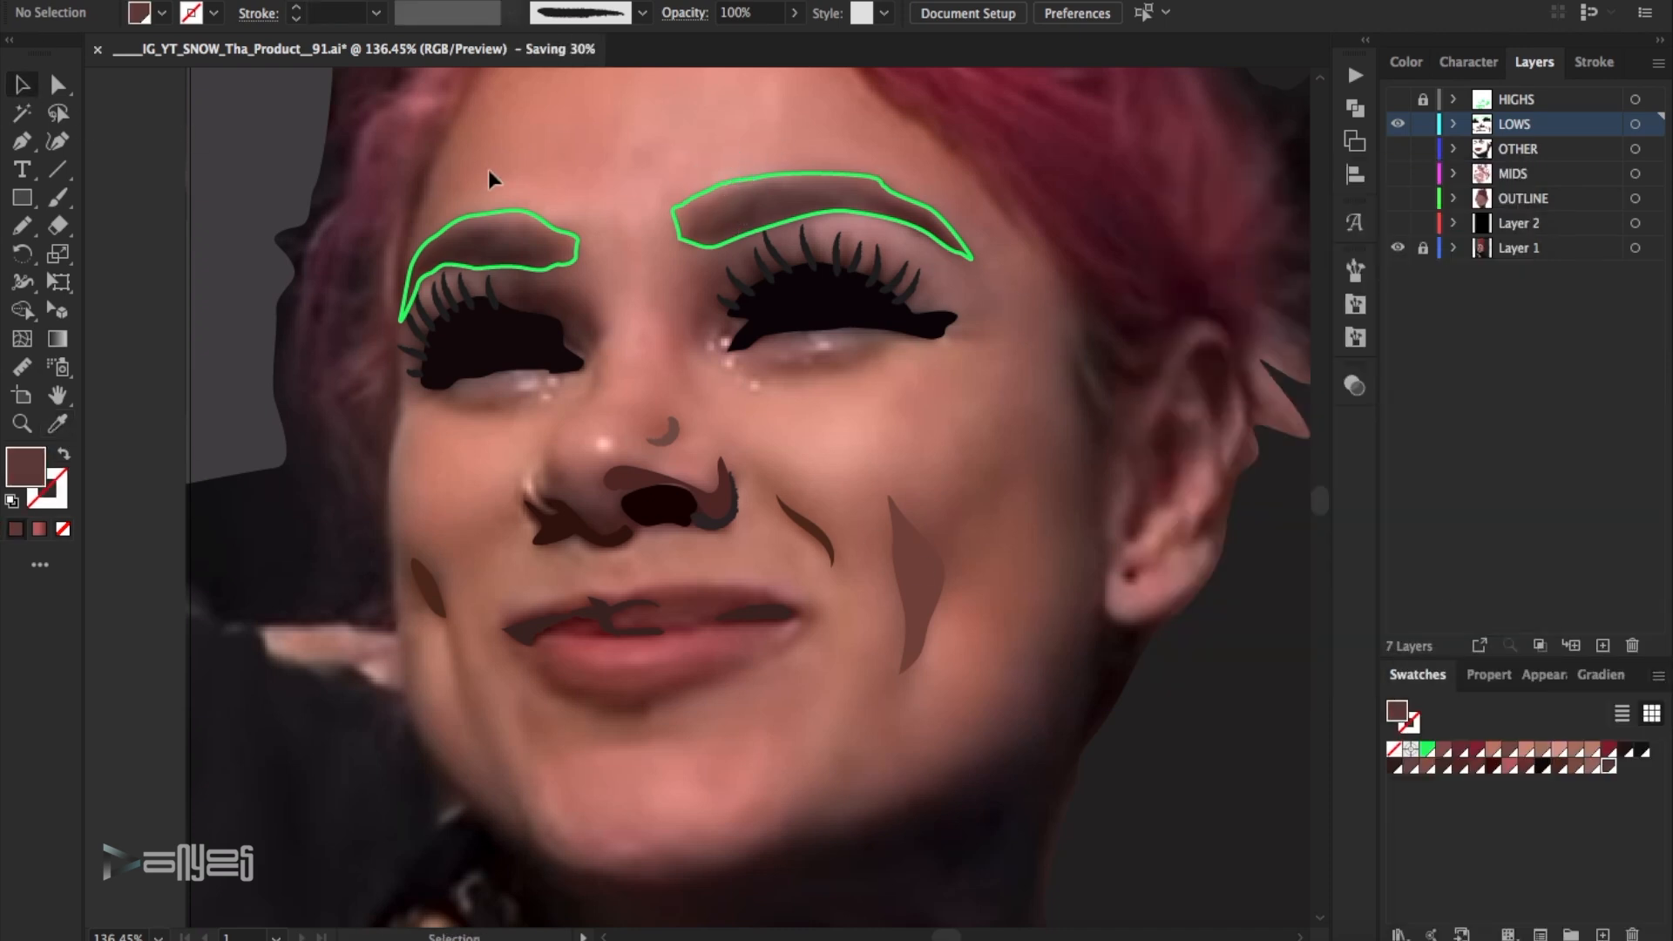
- Turn both green eyebrow outlines into filled shapes with a linear gradient at -80°
drag(334, 166, 714, 235)
click(64, 454)
click(1600, 675)
click(1518, 850)
click(1565, 776)
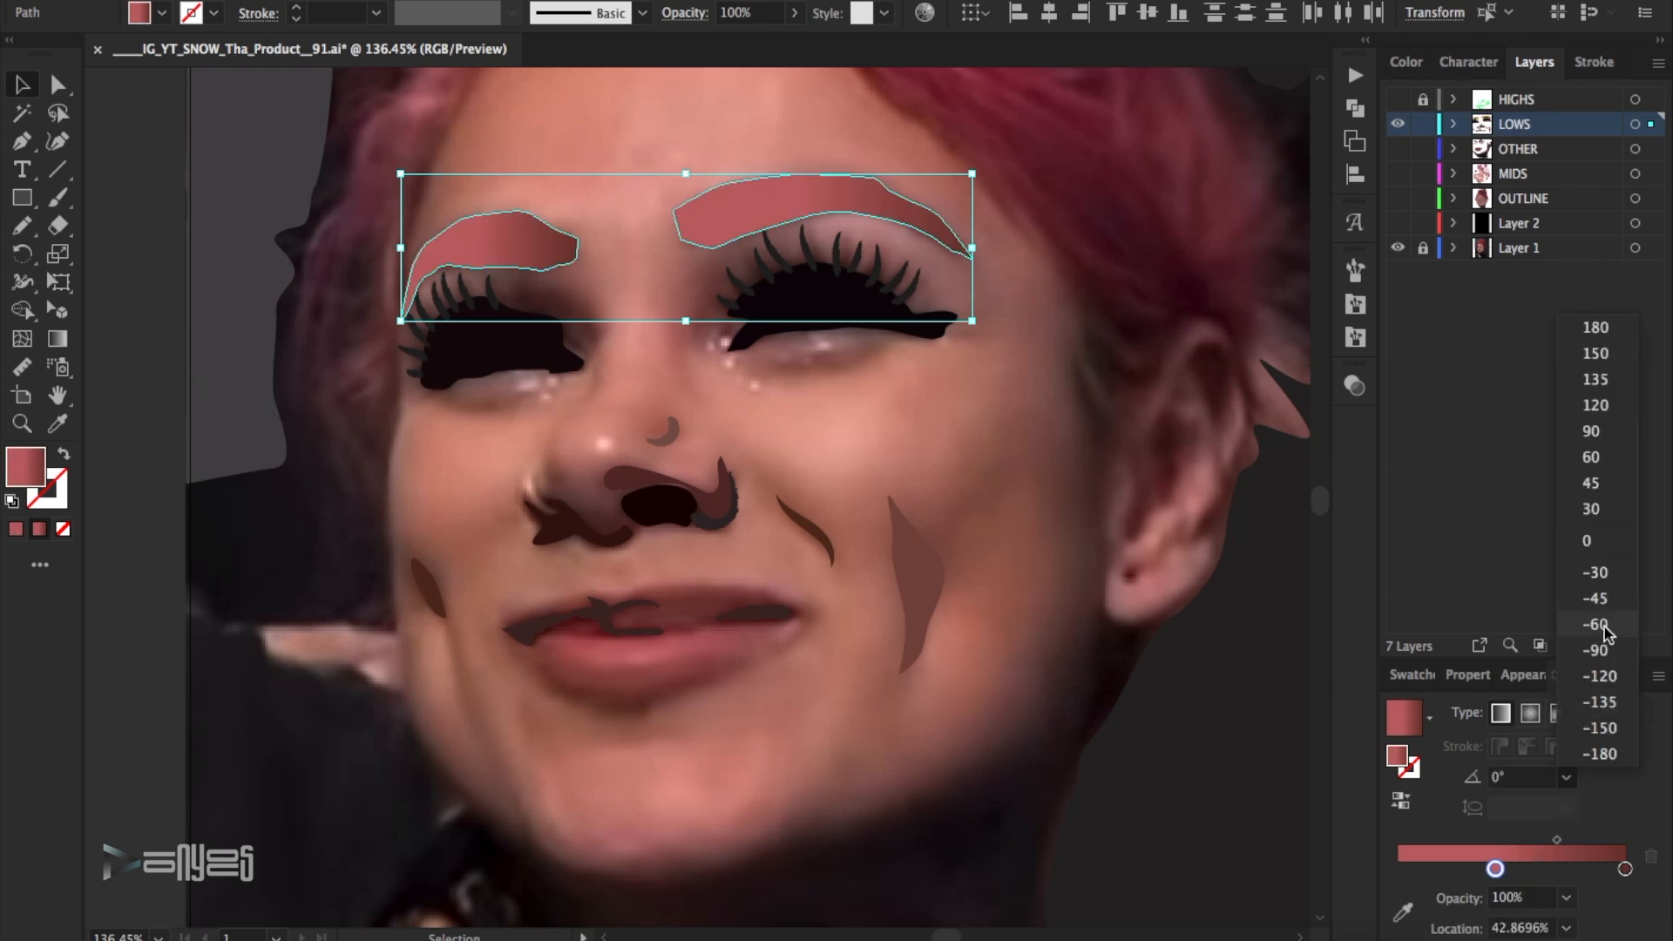
click(1582, 627)
key(Return)
- Recolour the eyebrow gradient's stops with the sampled brow browns, placing the start stop at 0% and the darker stop at about 34%
drag(1495, 868, 1442, 869)
drag(1610, 868, 1548, 869)
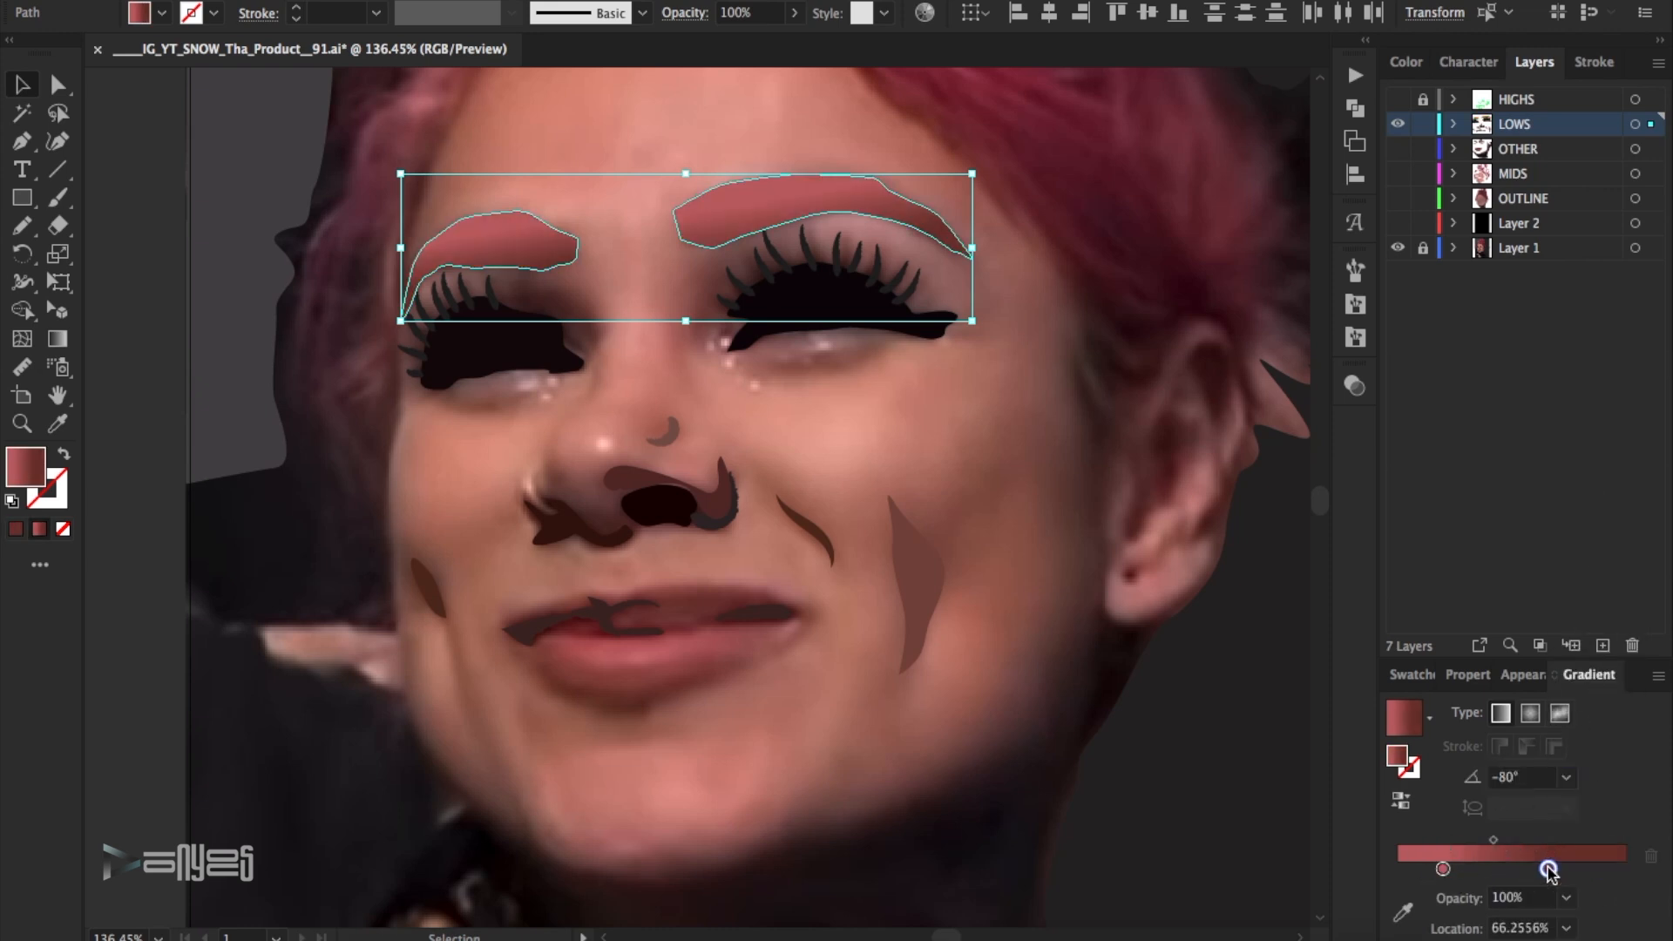
drag(1414, 871, 1398, 868)
double_click(1397, 869)
double_click(1548, 869)
drag(1548, 869, 1497, 869)
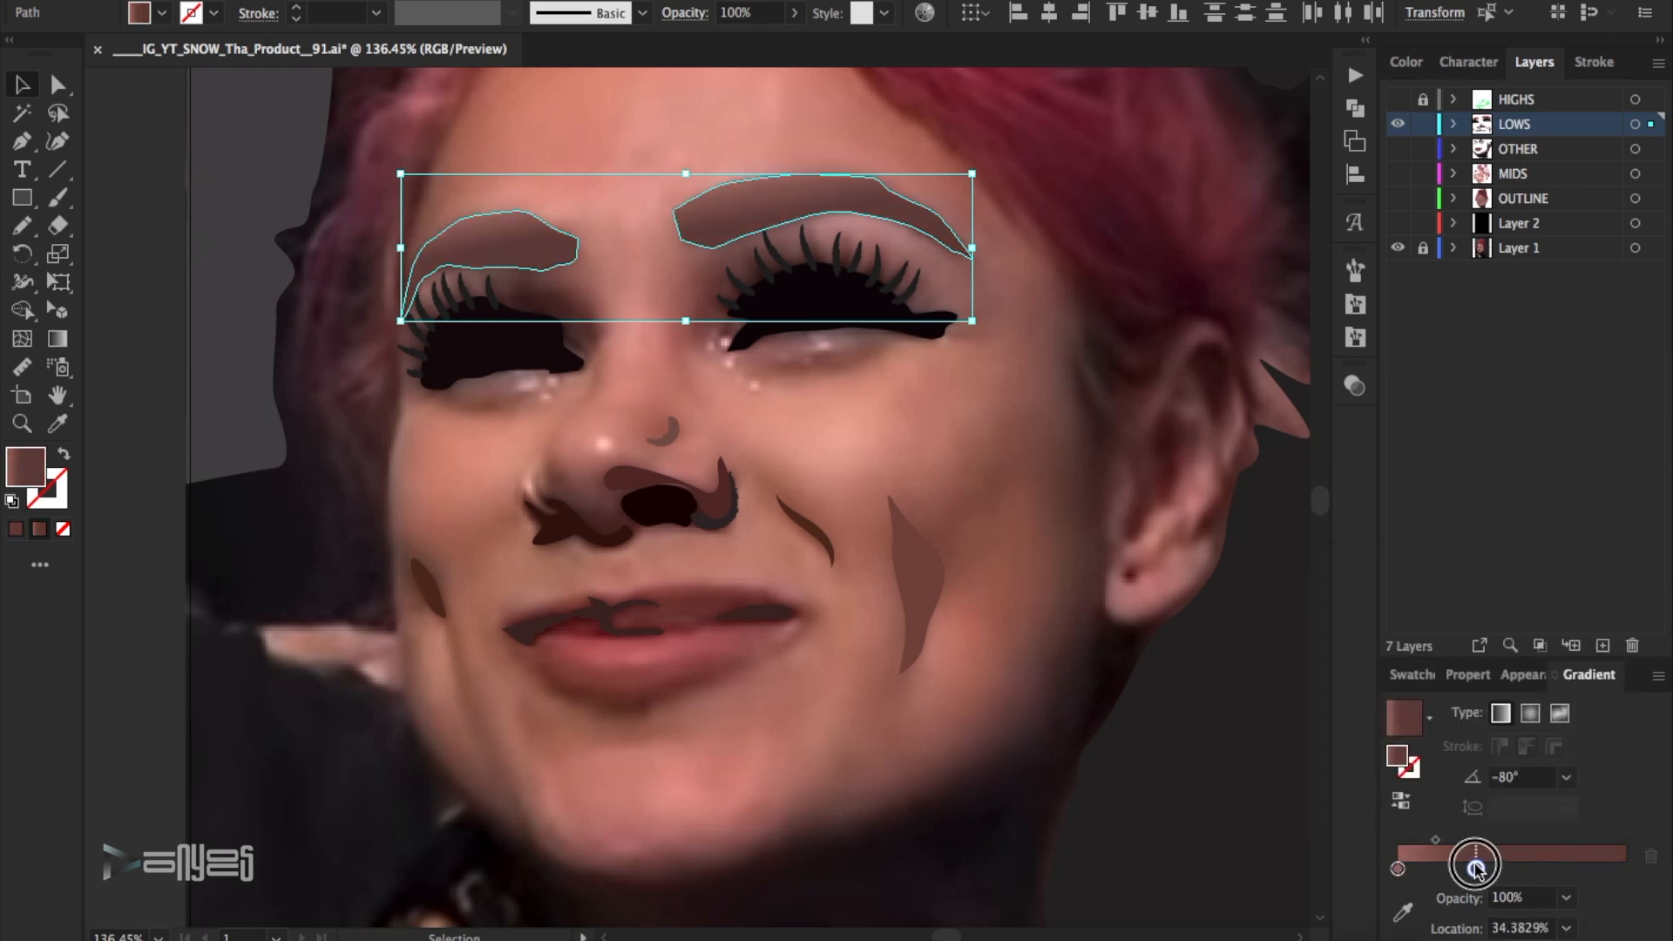
- Save the document and show Layer 2, OUTLINE, MIDS and OTHER to review the whole portrait
click(1217, 578)
key(super+0)
key(super+s)
click(1397, 224)
click(1398, 205)
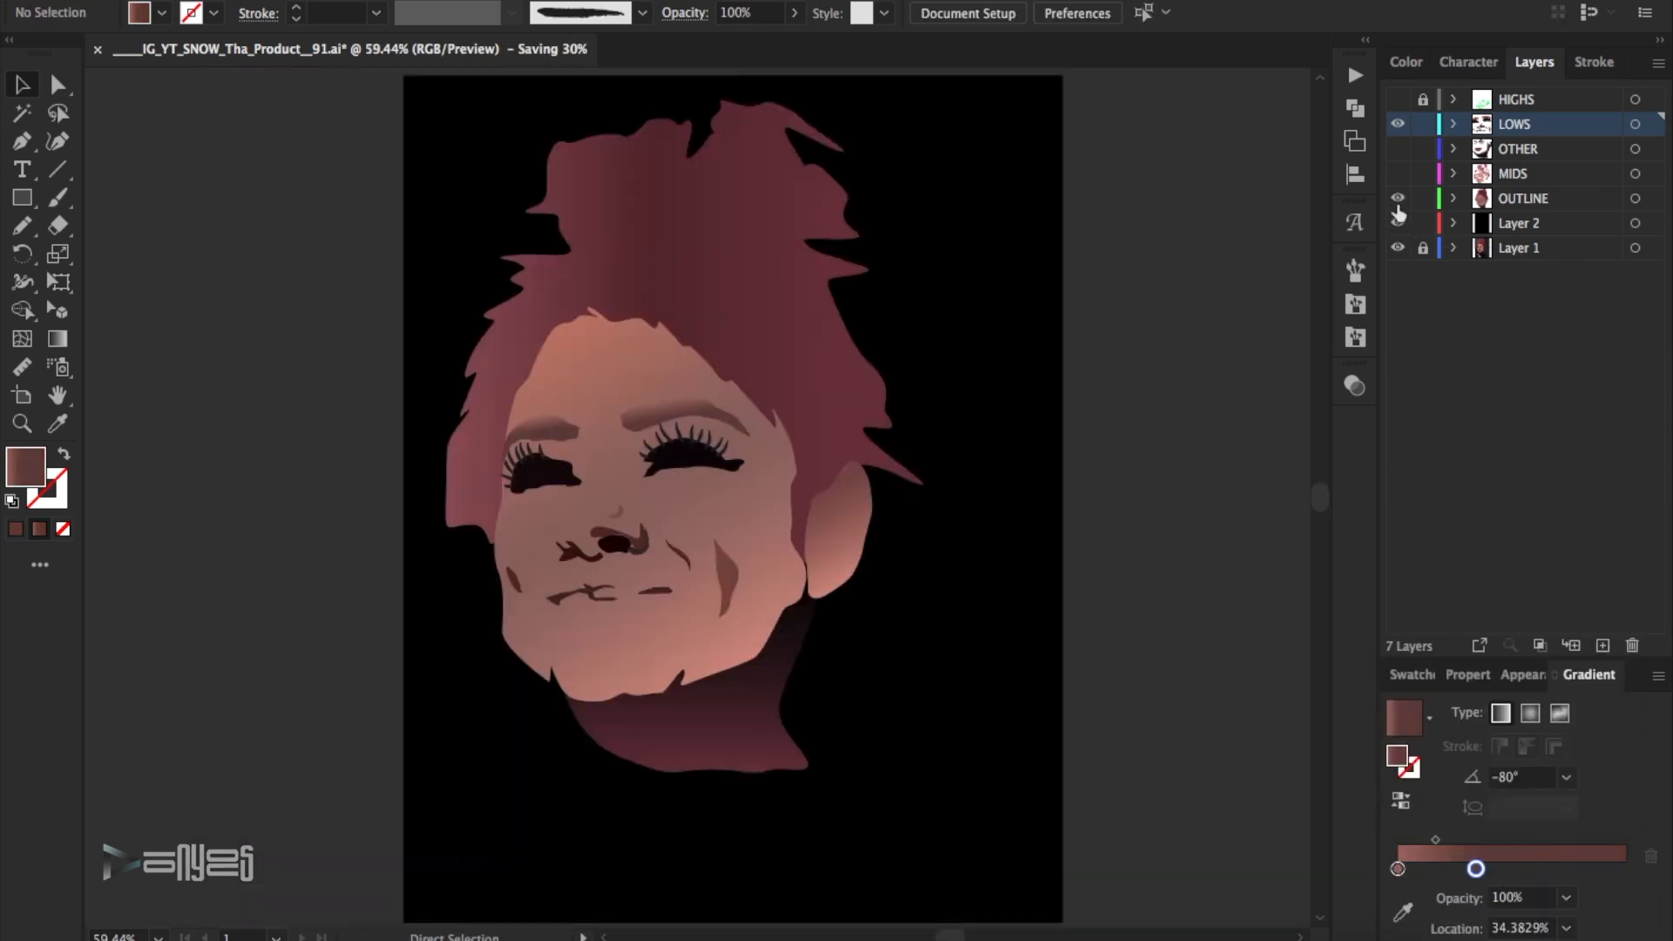
click(1397, 173)
click(1397, 148)
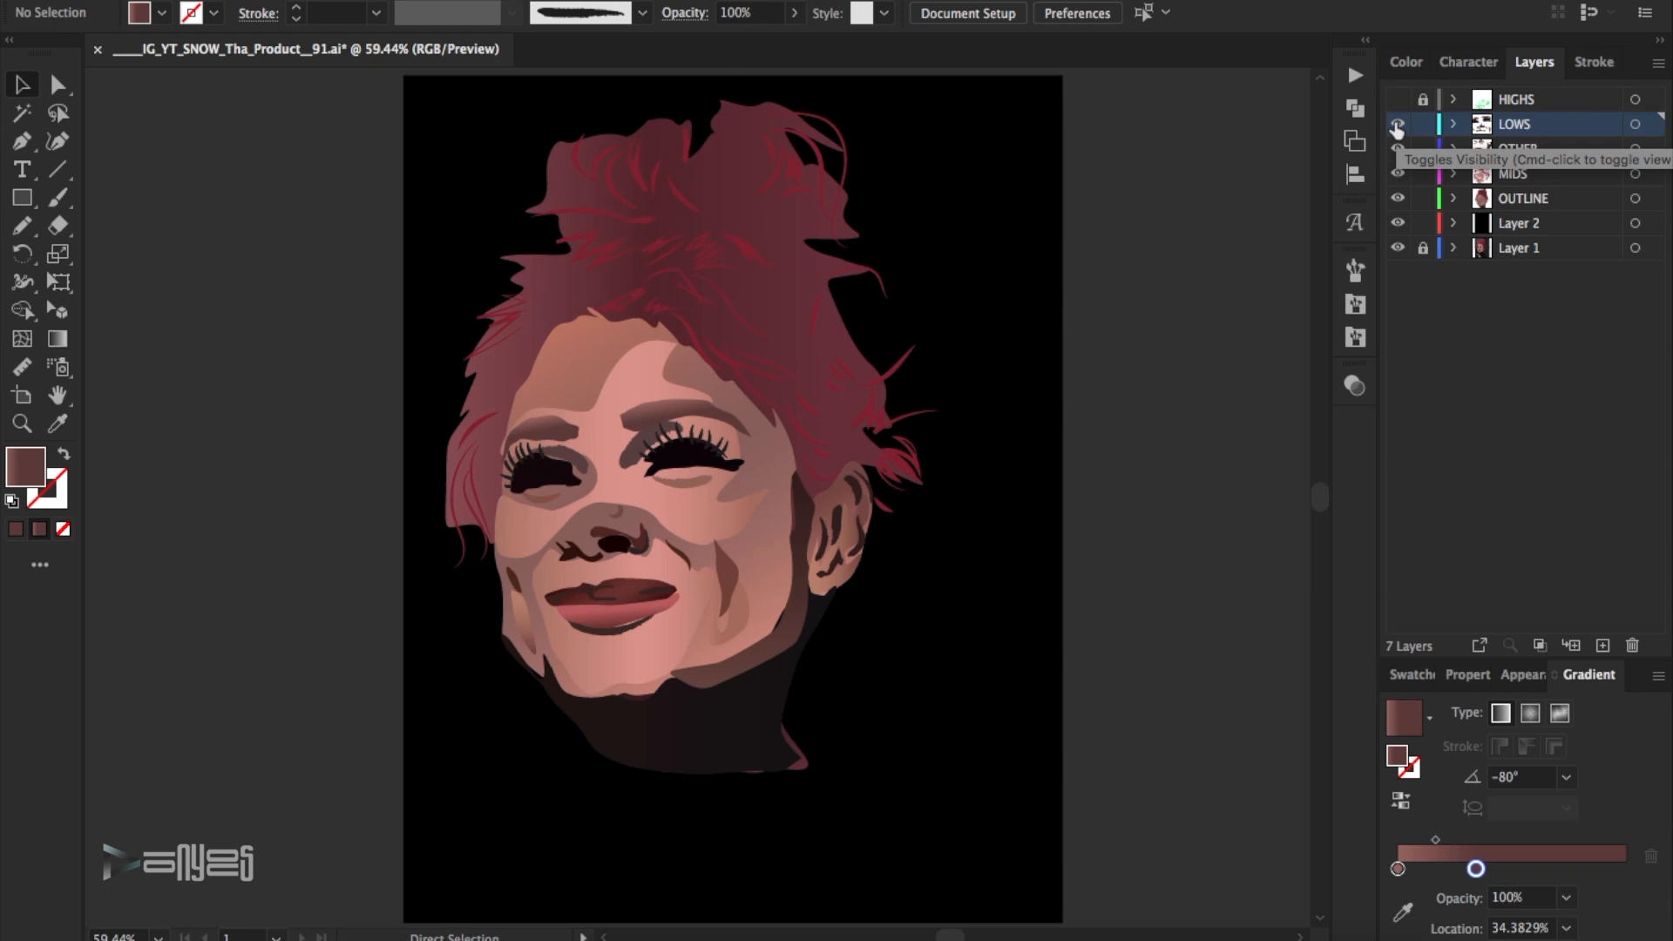
- Hide the layers from LOWS down to Layer 2, then show, unlock and activate the HIGHS layer
drag(1397, 124, 1399, 223)
click(1397, 99)
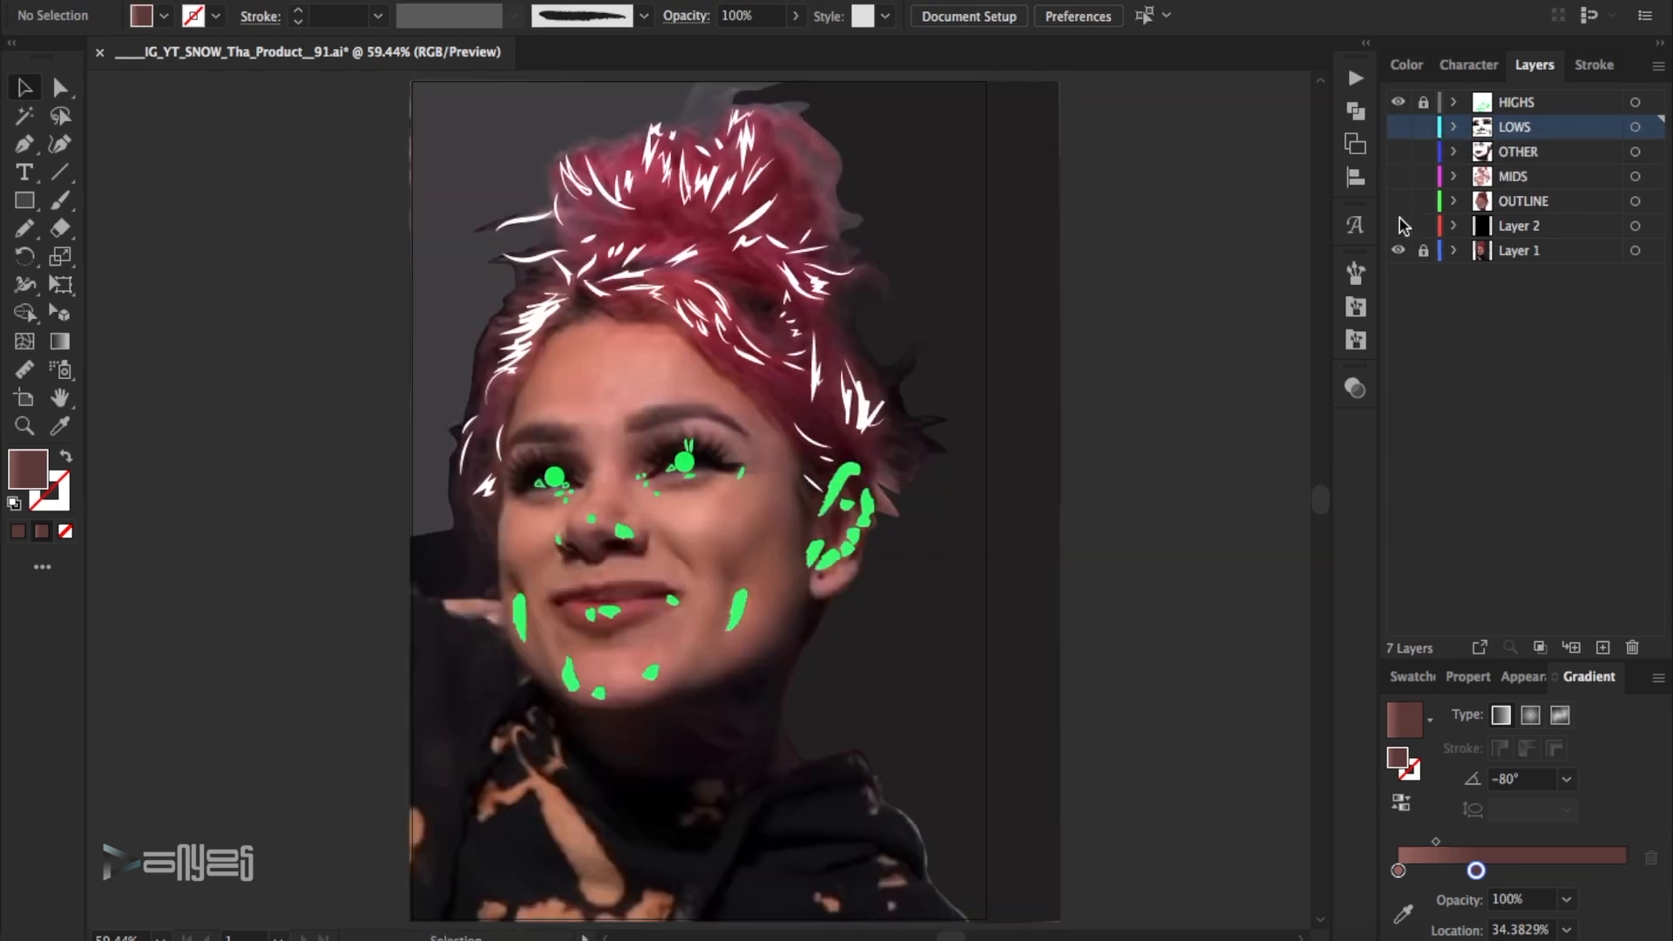
click(1518, 105)
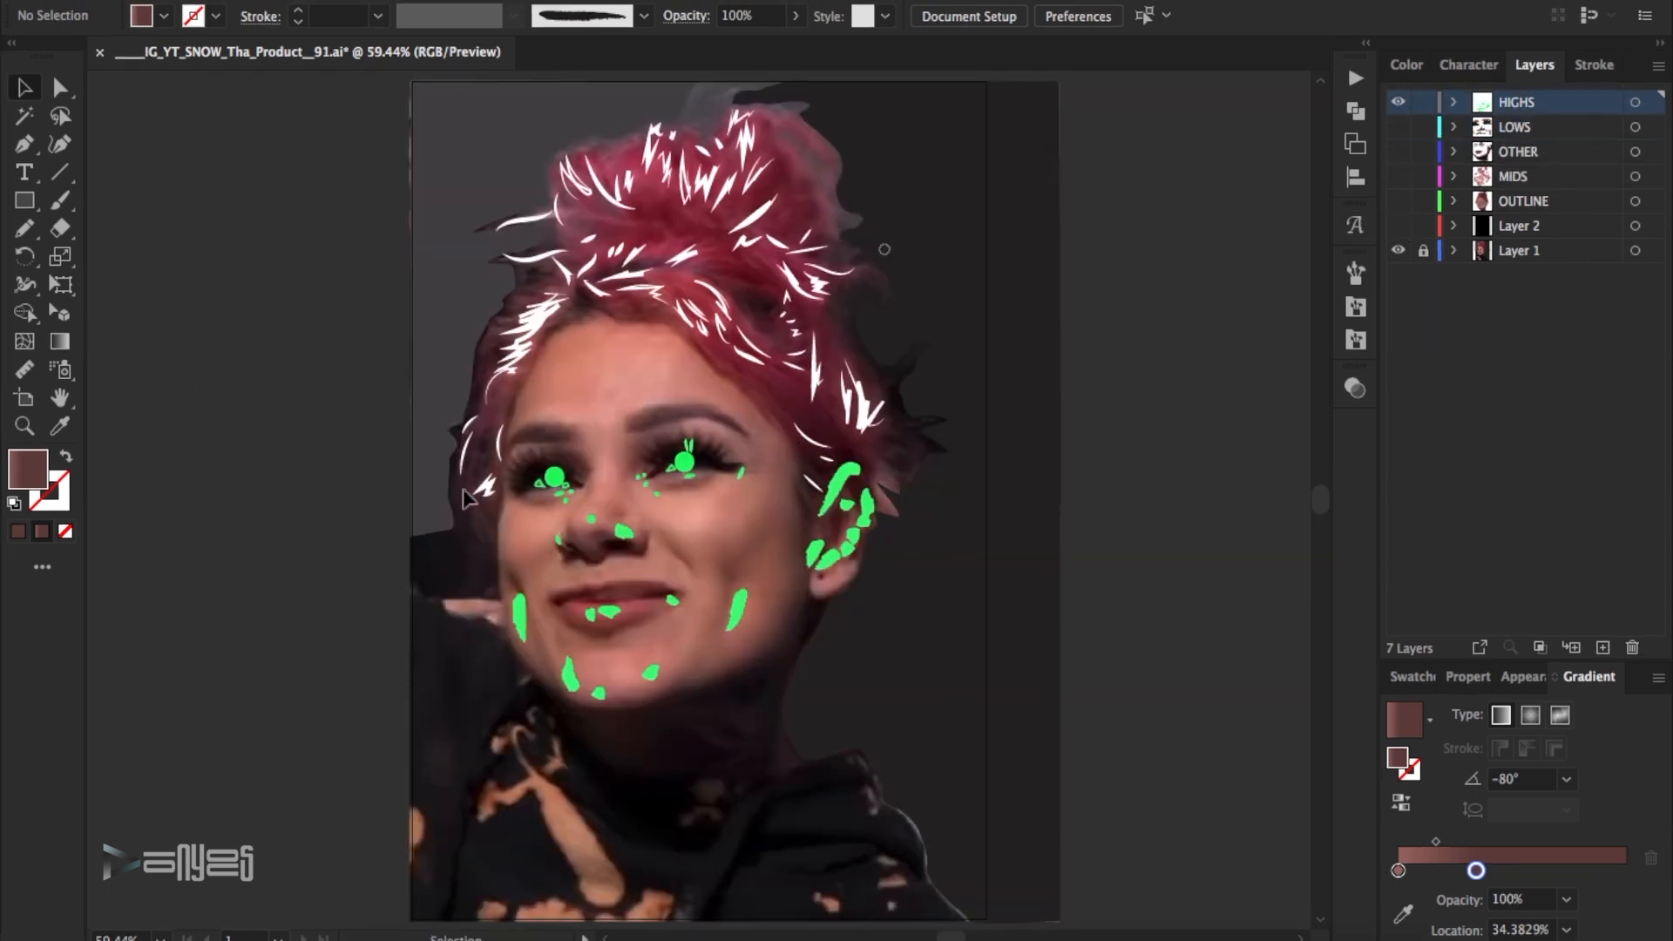
- Fill the two round highlights in the eyes and thin their strokes to 0.5 pt
click(24, 426)
drag(909, 702, 360, 319)
click(1393, 100)
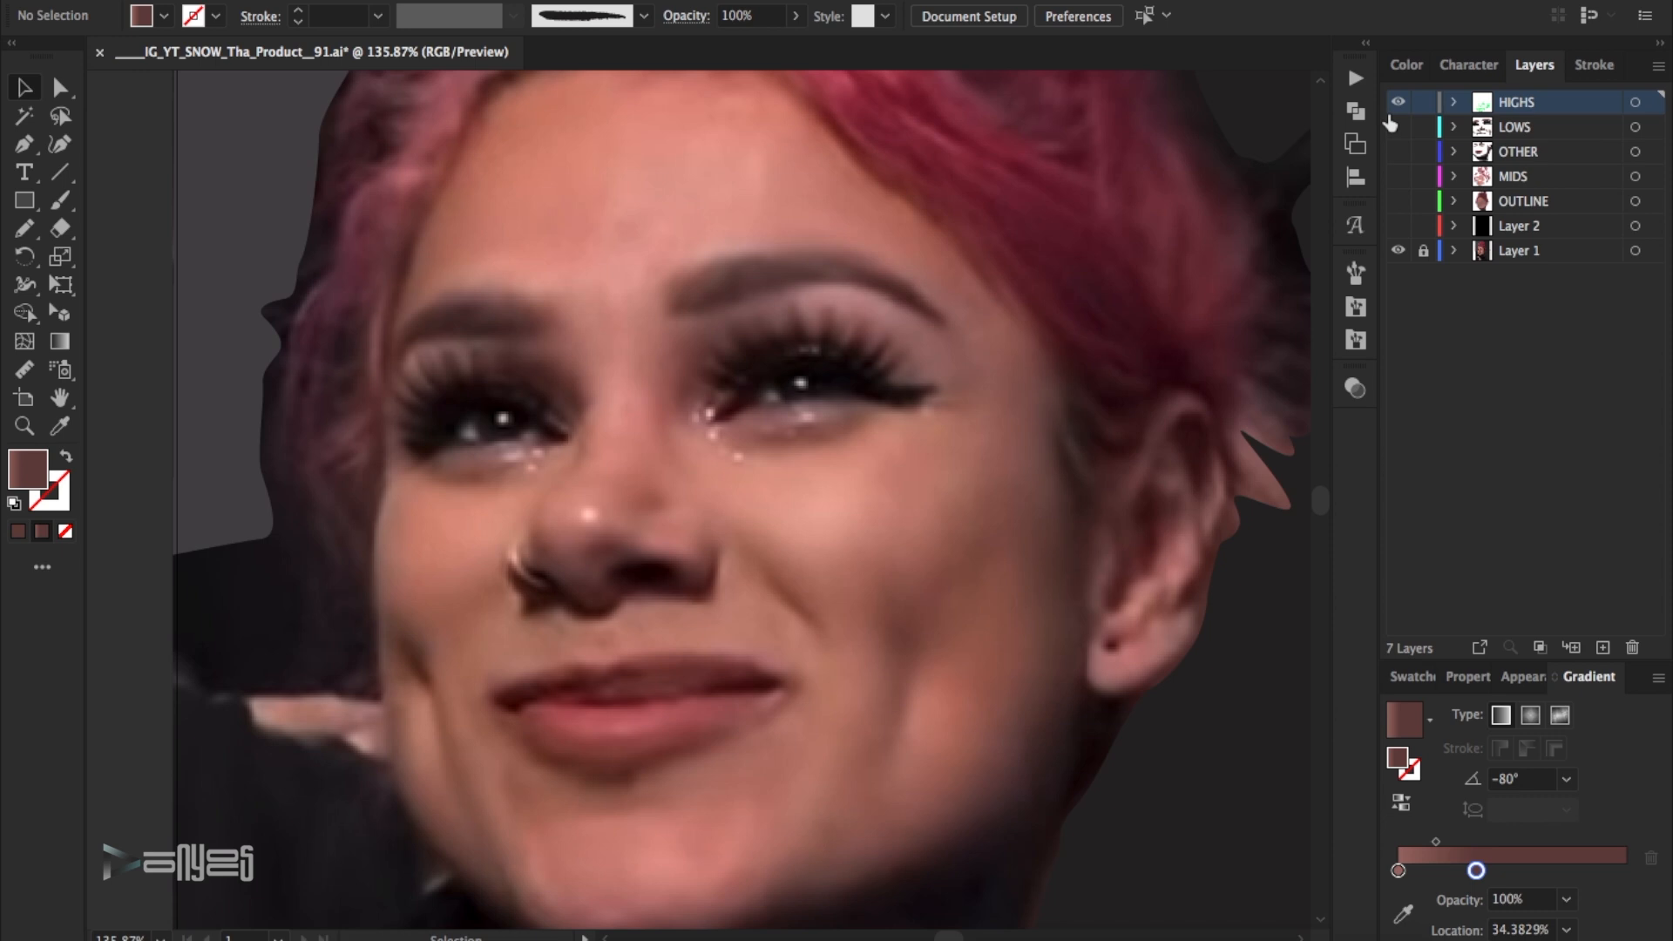
click(1395, 102)
click(503, 418)
shift+click(794, 374)
key(super+shift+a)
click(807, 384)
shift+click(504, 418)
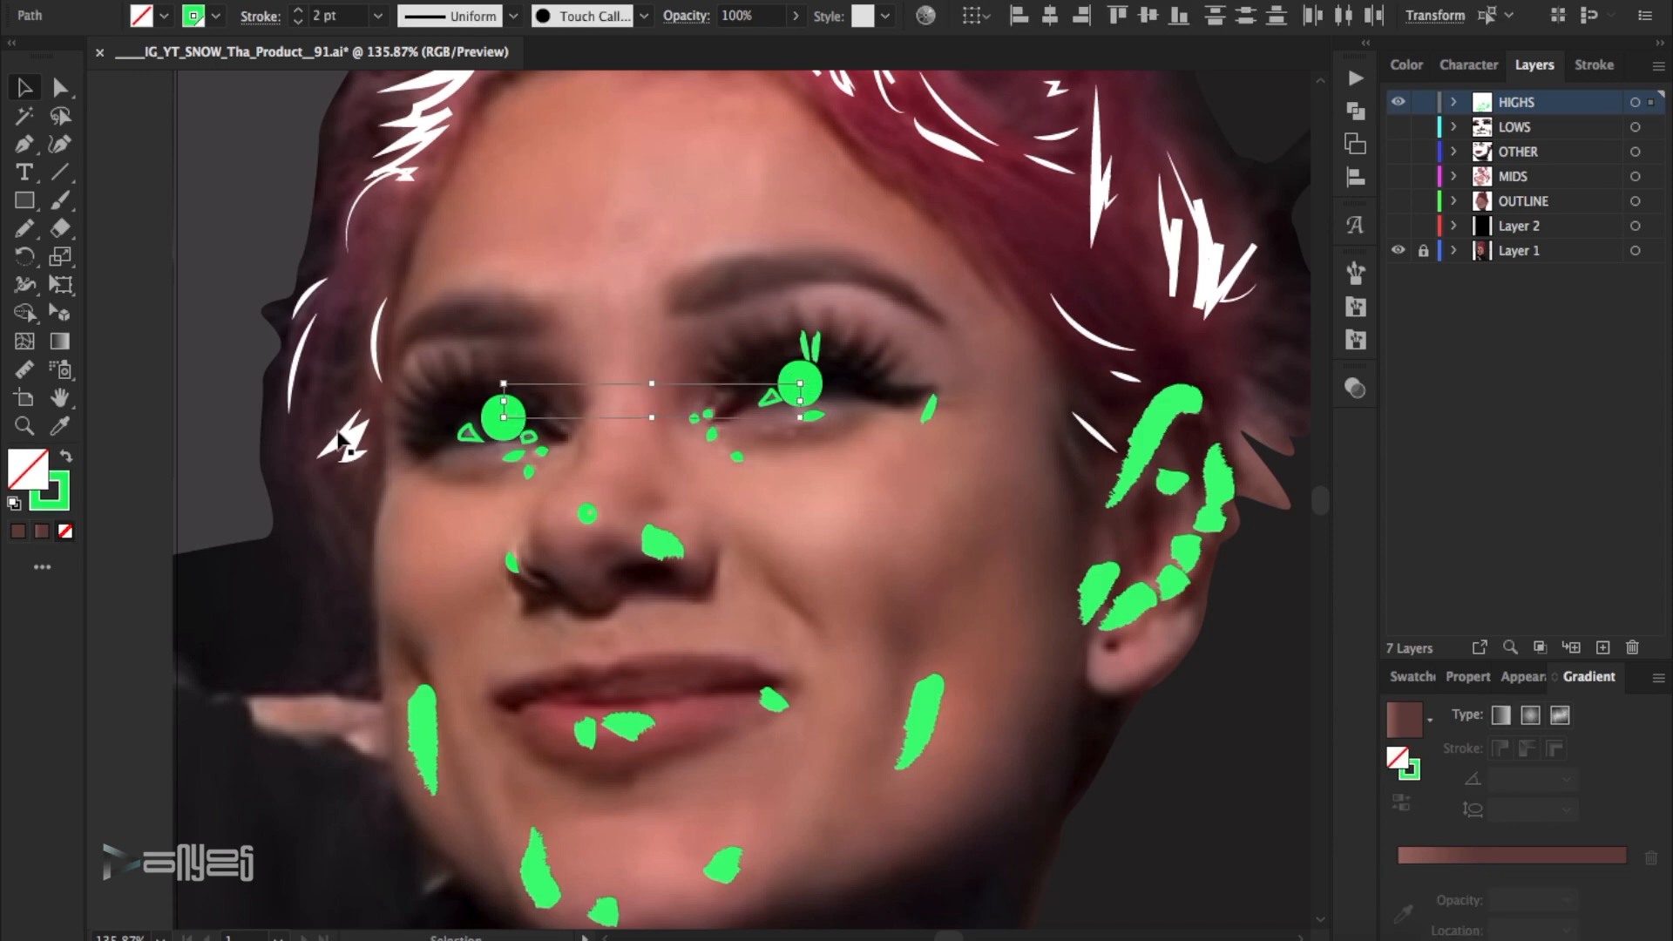
click(66, 456)
click(378, 15)
click(407, 122)
click(378, 16)
click(415, 68)
- Create a global swatch R=255 G=249 B=255 and apply it to the two round eye highlights
click(1418, 677)
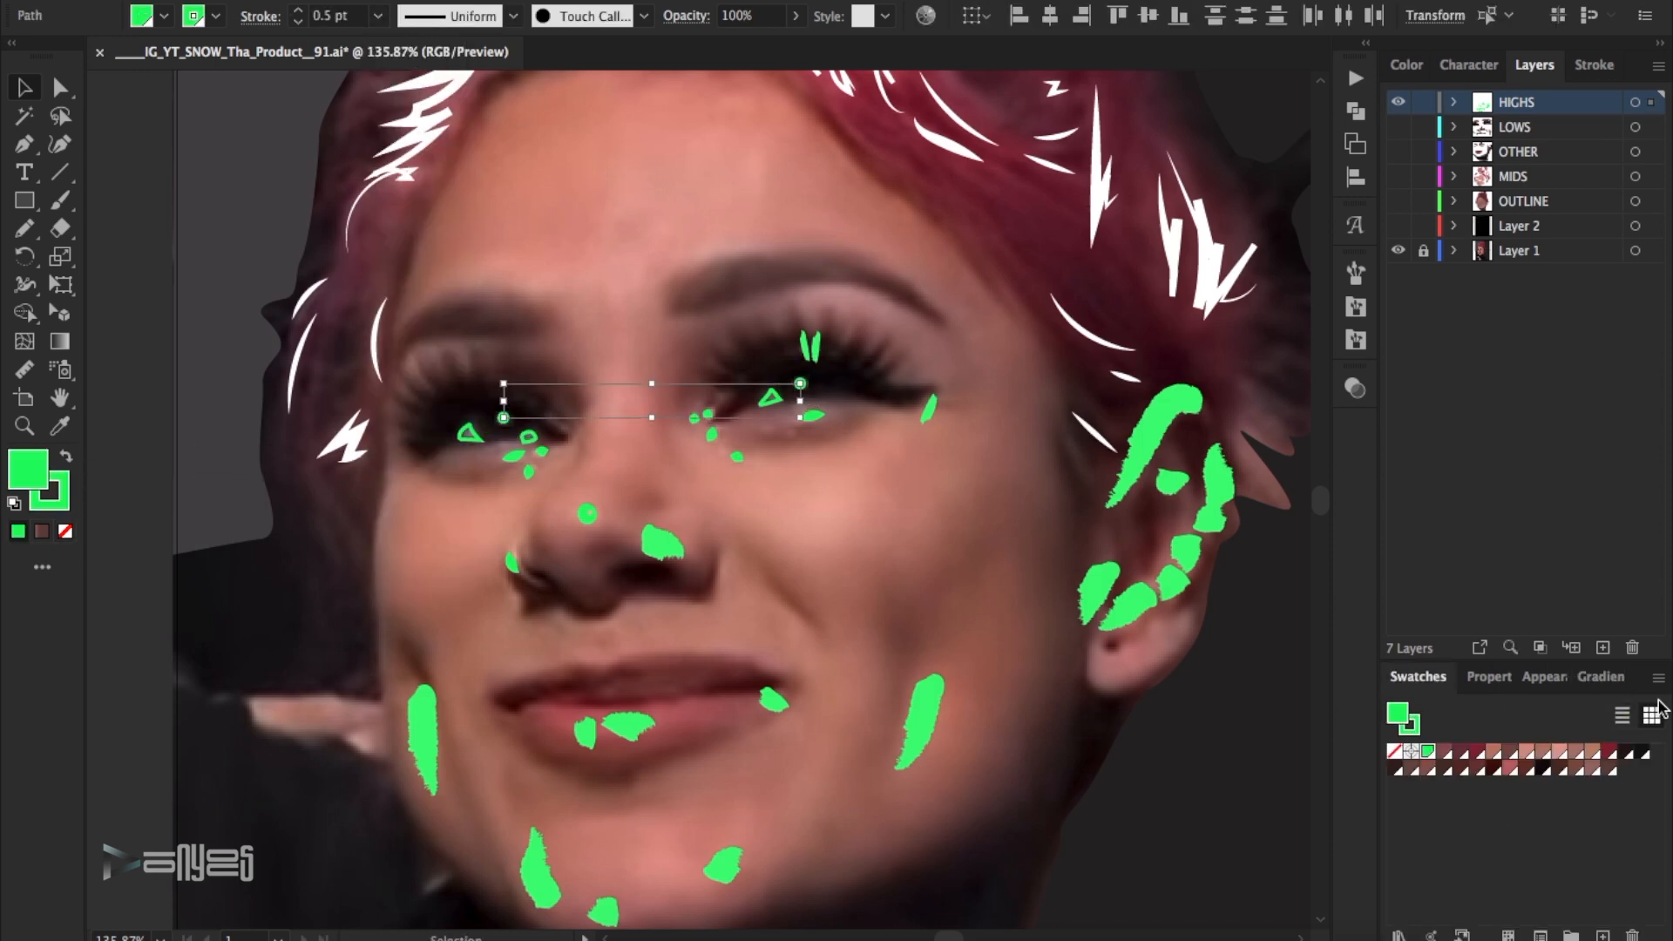
click(1658, 676)
click(1493, 410)
drag(1287, 373, 1410, 372)
drag(1321, 451, 1410, 450)
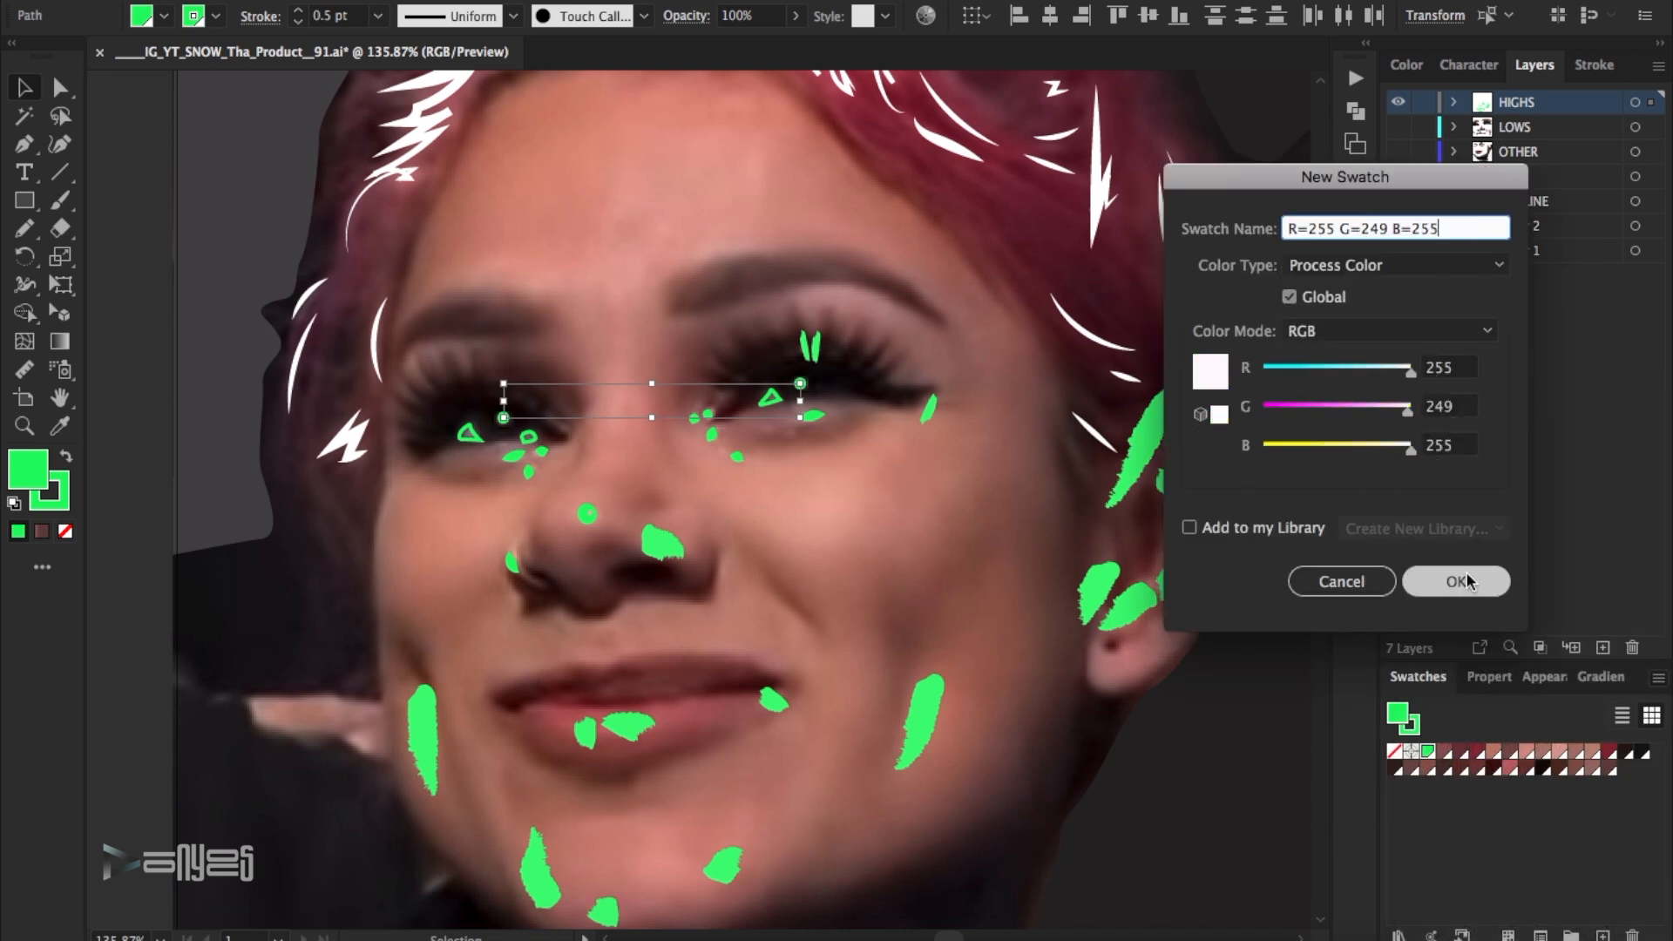
click(1468, 593)
click(1444, 754)
click(664, 411)
- Fill the small triangular highlights in both eyes with a greyish brown sampled from the photo
key(z)
drag(909, 524, 346, 231)
key(v)
click(340, 607)
key(i)
click(386, 585)
key(a)
click(1014, 538)
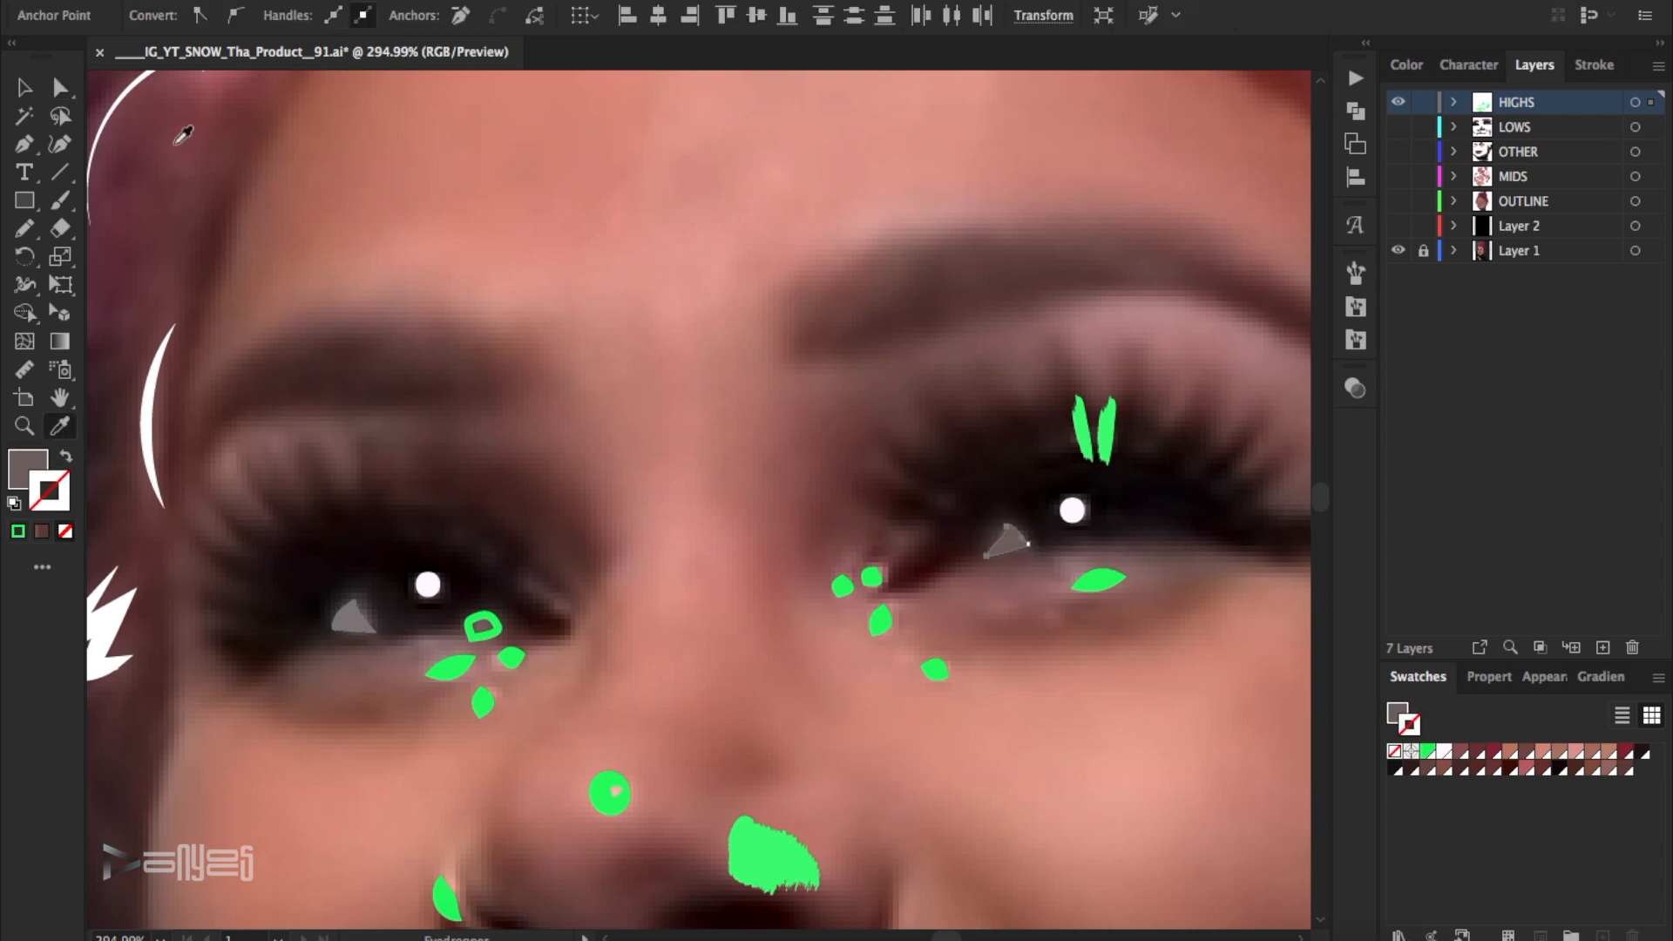
- Fill the small ring-shaped highlight at the left-hand eye's inner corner with a greyish brown sampled from the photo
click(481, 620)
click(55, 421)
click(482, 628)
key(v)
click(612, 436)
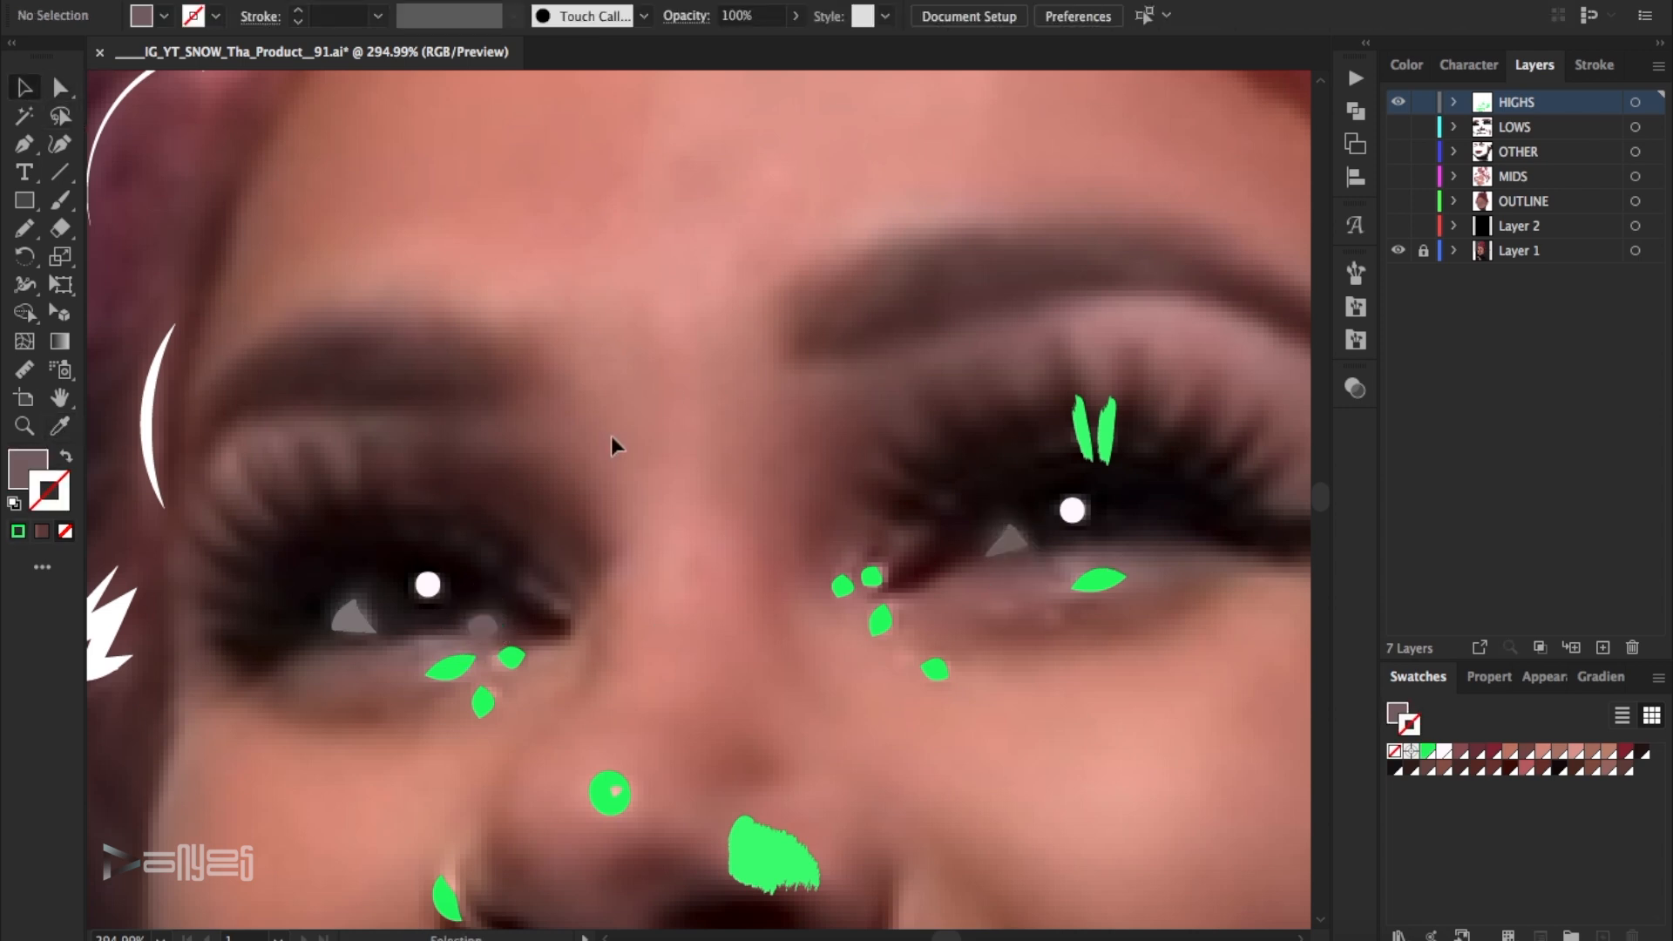
- Lighten the fill of the small highlight at the left-hand eye's inner corner
click(484, 628)
shift+click(1007, 536)
click(372, 412)
click(483, 626)
double_click(28, 470)
click(1132, 302)
click(1635, 168)
- Lighten the greyish fill of the triangular highlight in the right-hand eye
click(1008, 541)
double_click(28, 470)
click(1113, 288)
click(1631, 164)
click(709, 351)
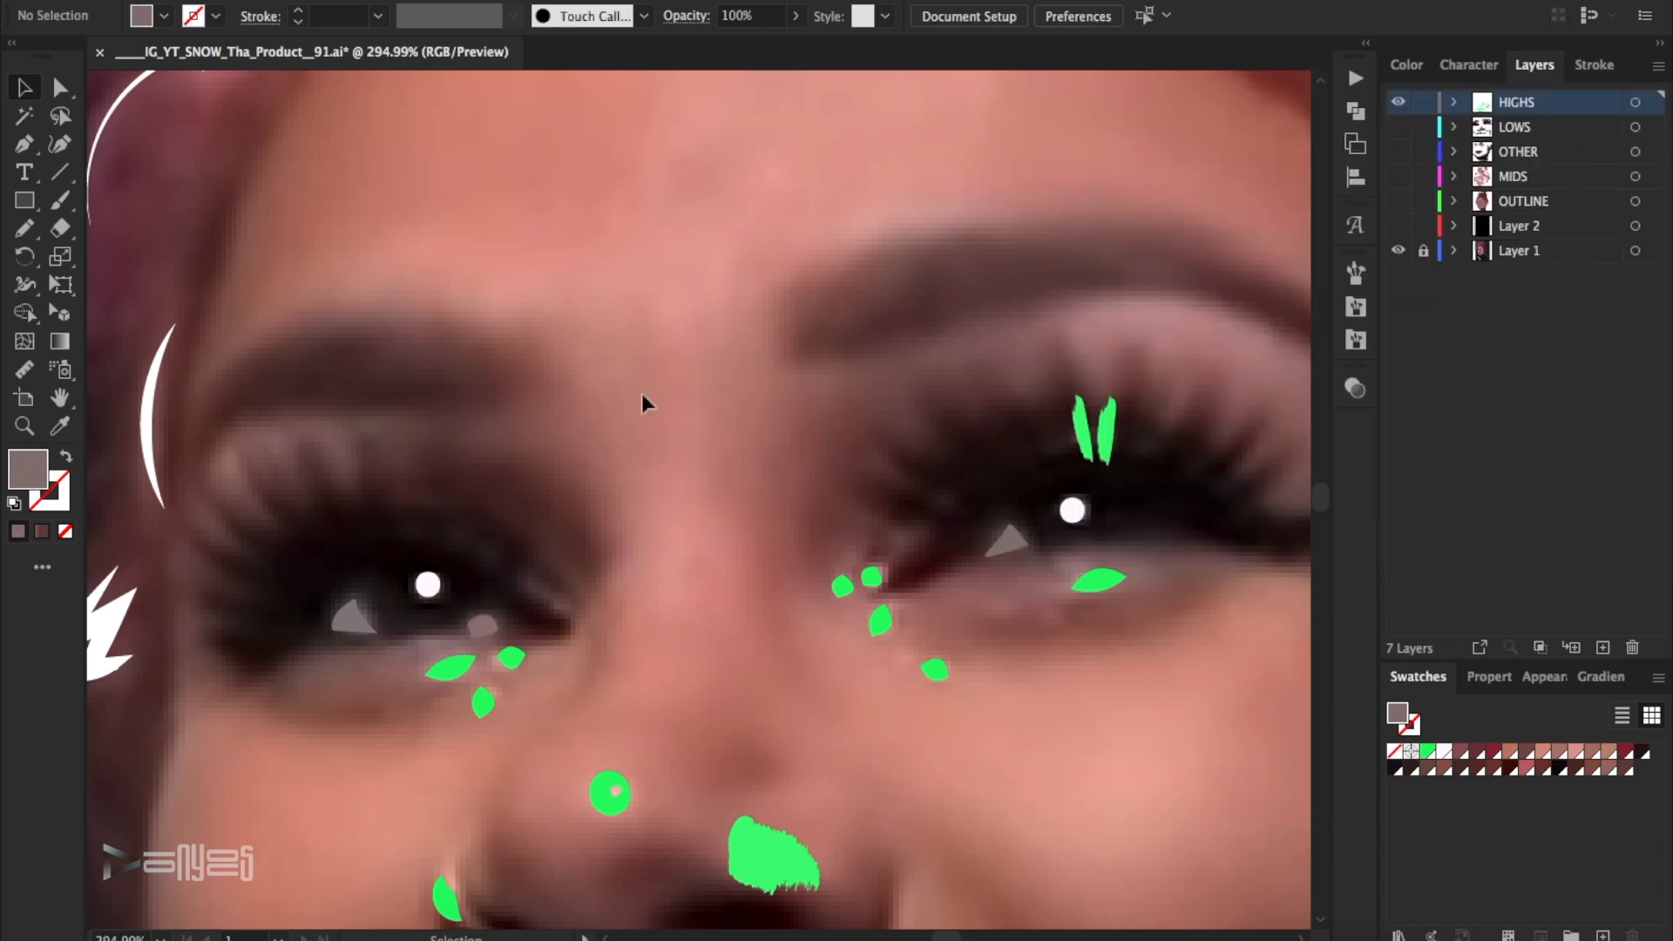
- Apply the near-white swatch to the two upright highlights in the right-hand eye's lashes and thin their strokes to about 1.03 pt
scroll(710, 351, down, 1)
click(1399, 105)
click(1398, 102)
click(1070, 408)
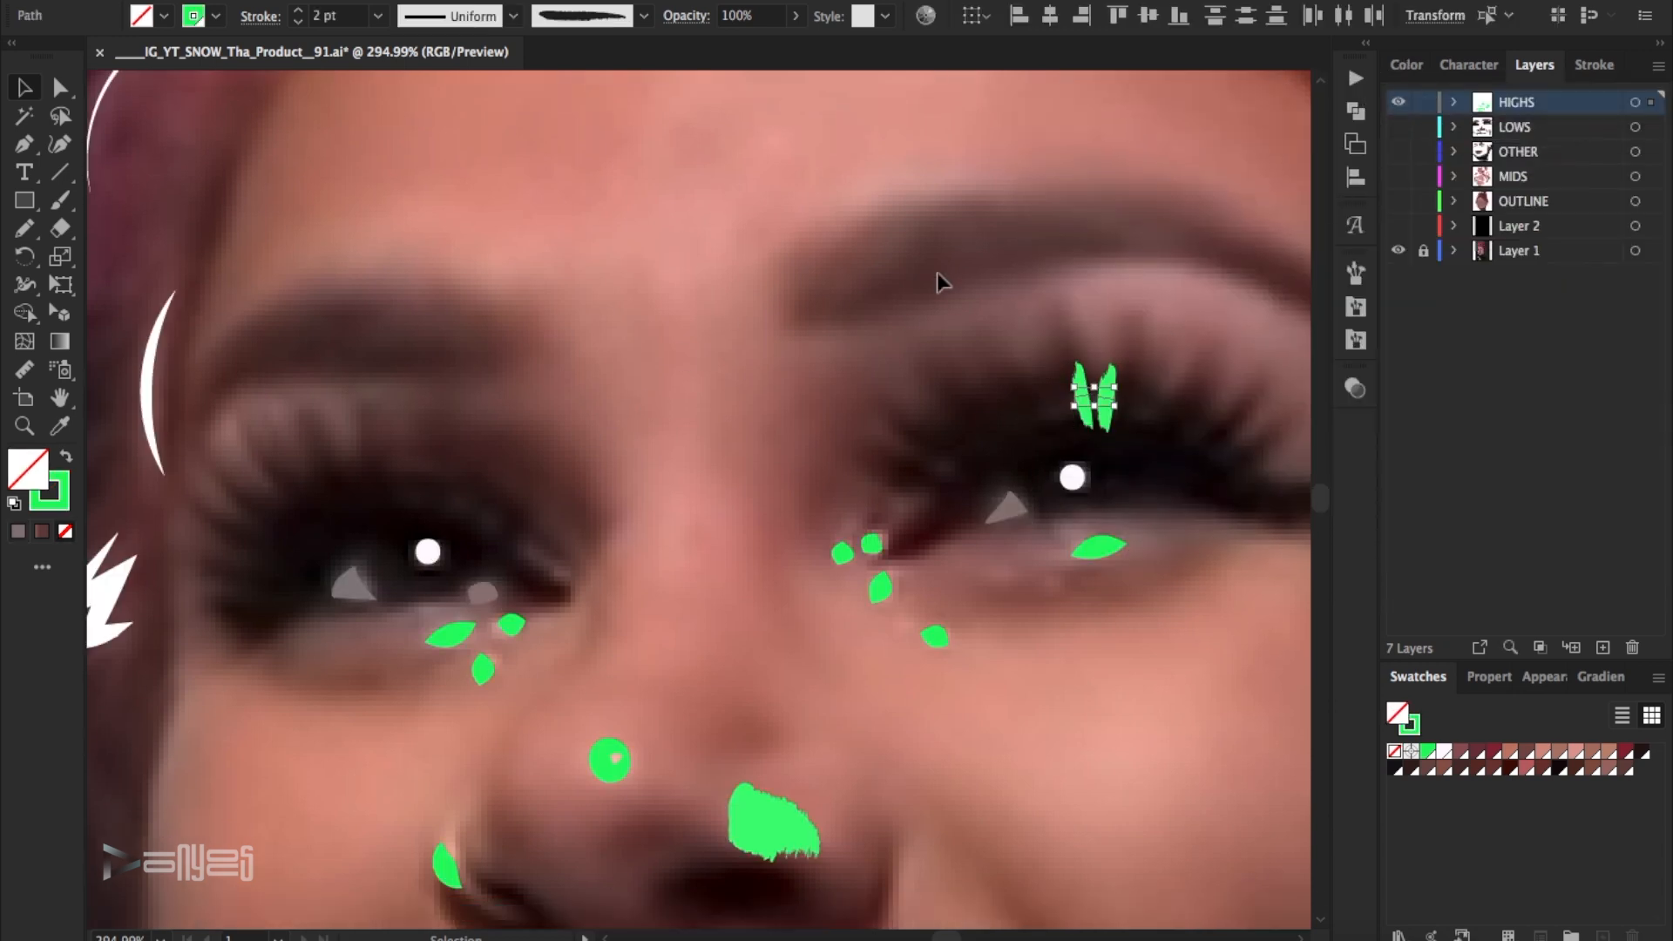
click(1445, 750)
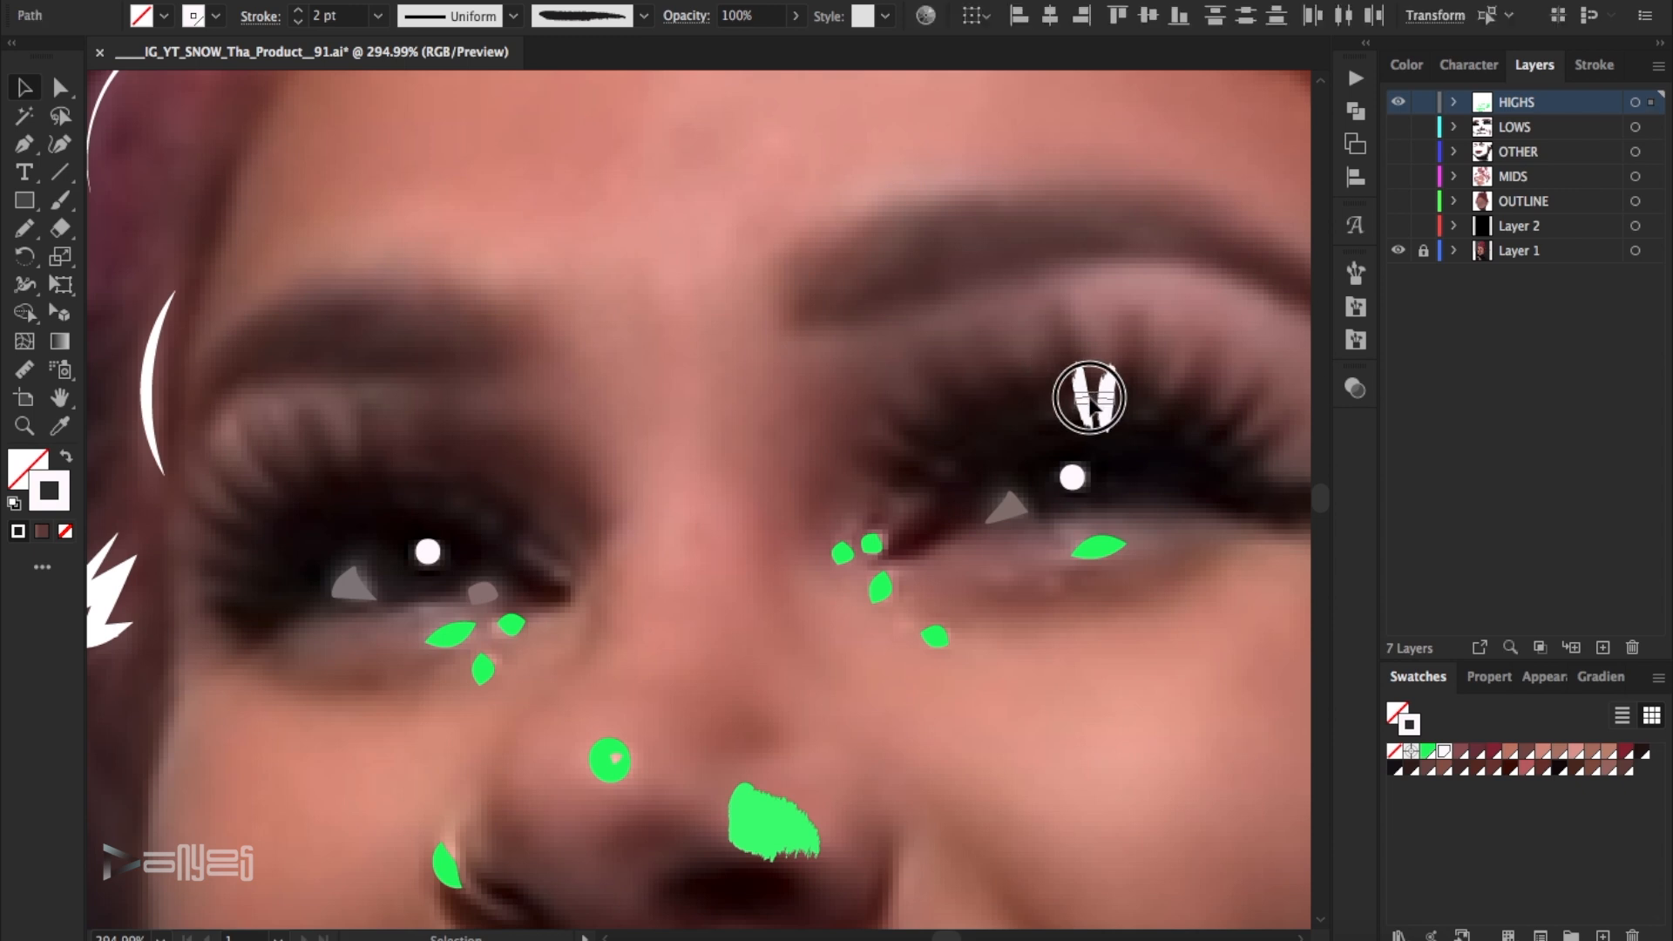
key([)
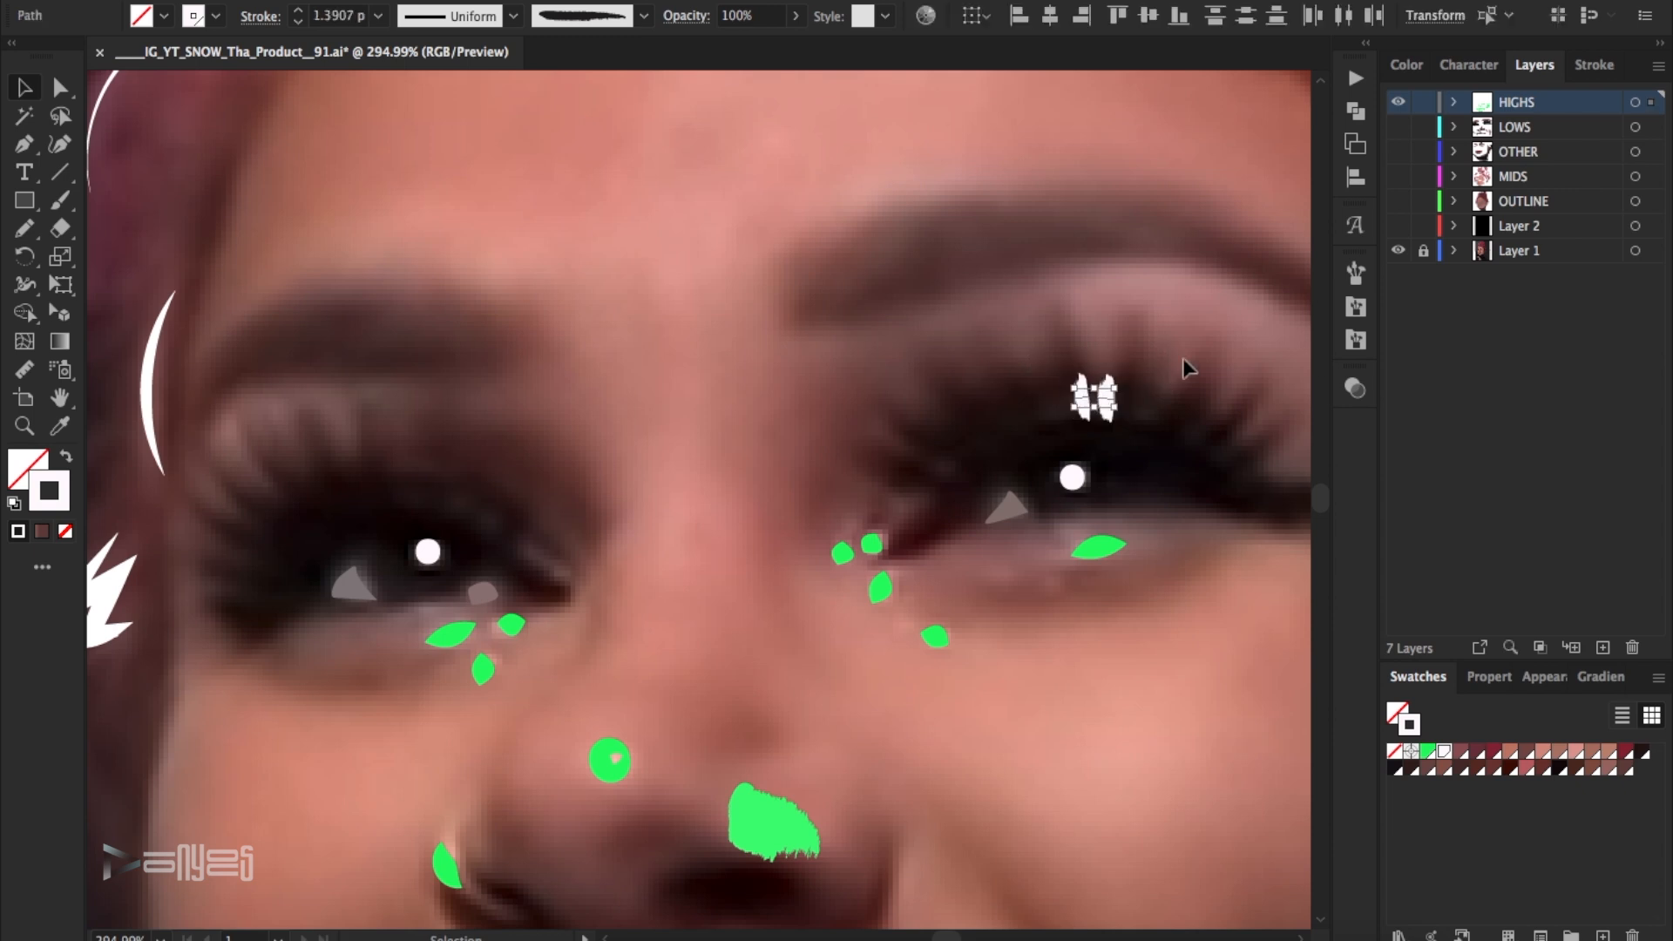
- Apply the near-white swatch to the green highlights beneath and beside the right-hand eye and compare them with the photo
scroll(1090, 396, down, 2)
click(859, 490)
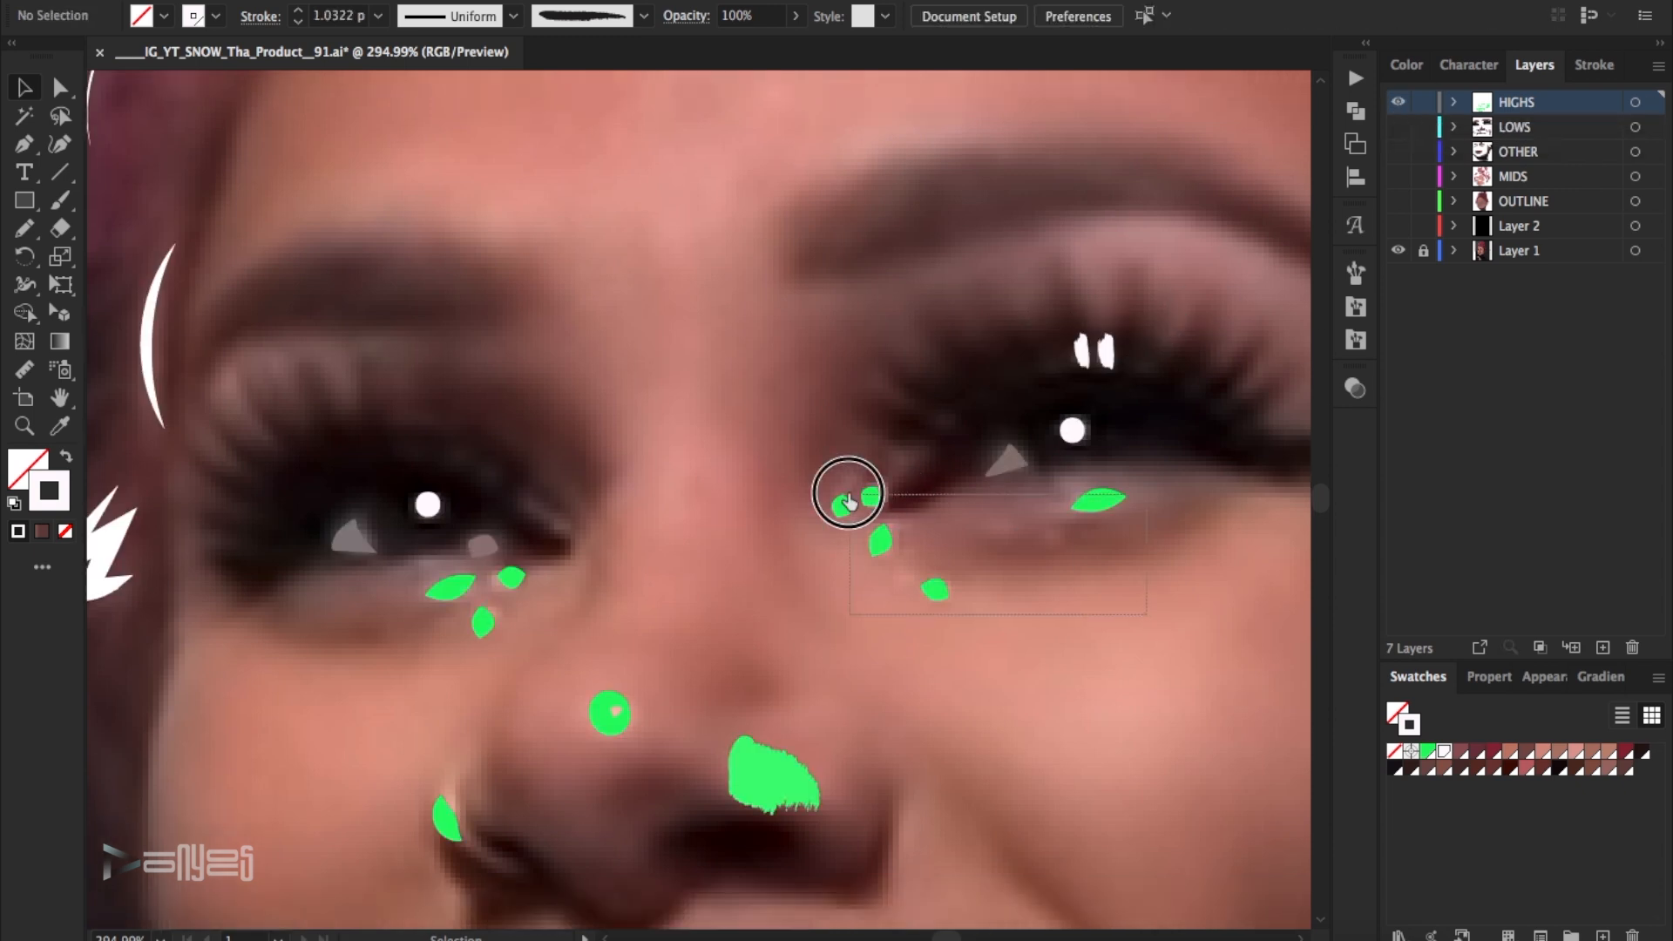
click(1444, 750)
key(ctrl+shift+a)
click(1397, 102)
click(1397, 102)
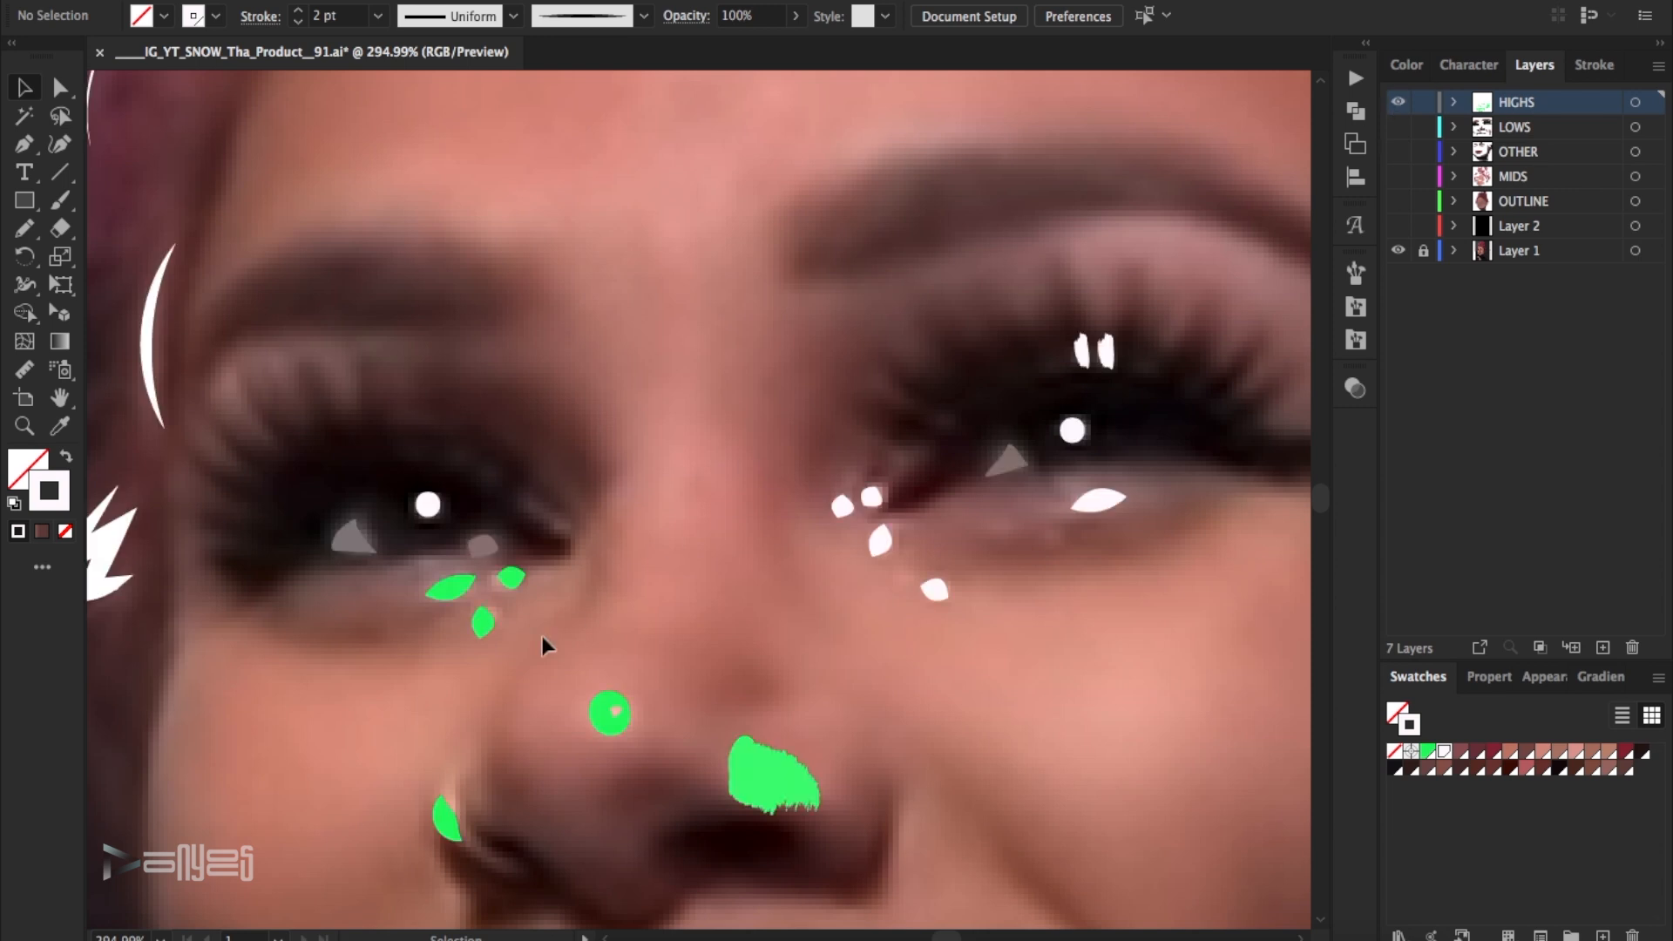
- Whiten the three highlights under the left-hand eye, thinning the smaller two to 1 pt, and thin the small highlights beside the right-hand eye
click(513, 577)
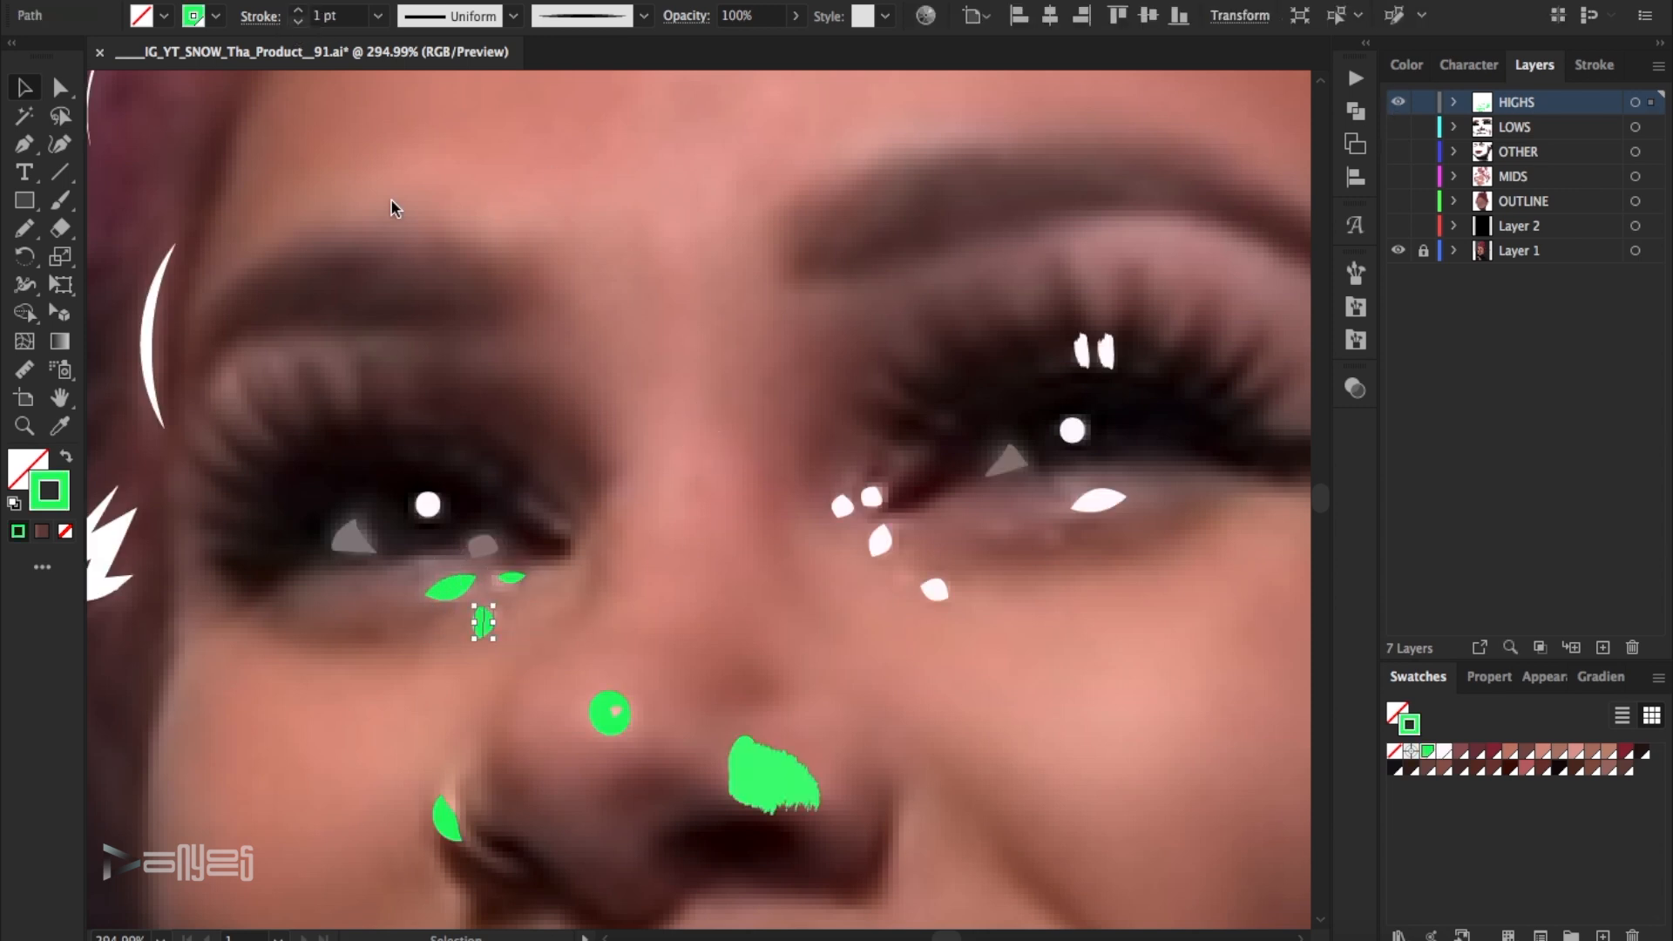
click(1444, 750)
key(ctrl+shift+a)
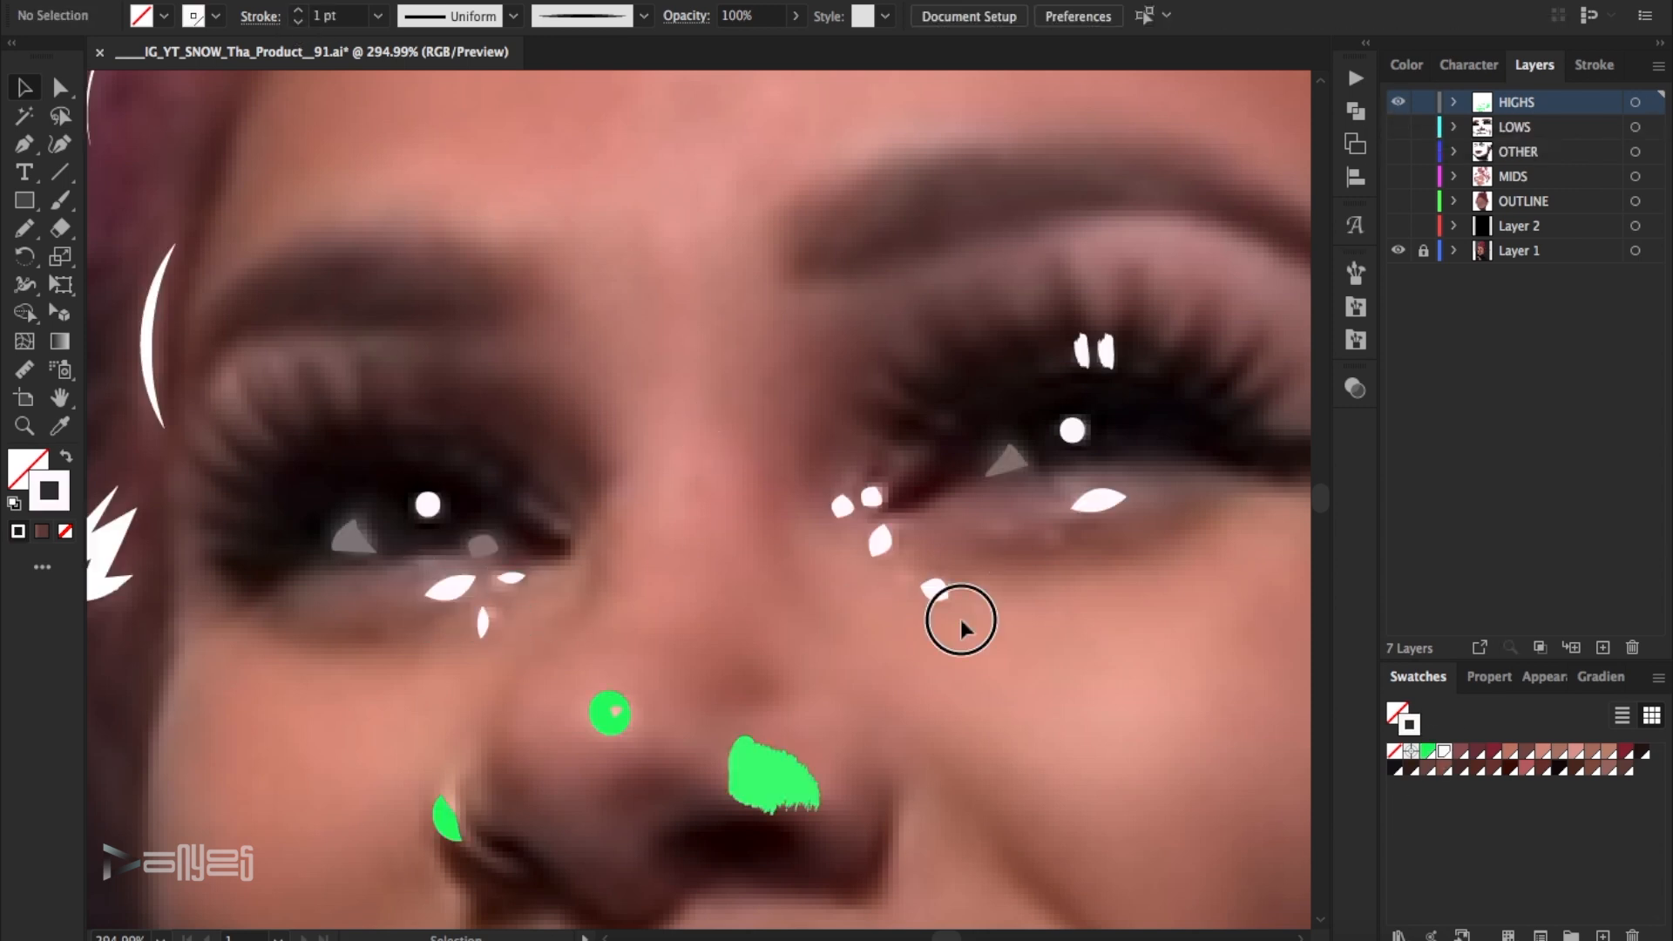
drag(960, 620, 796, 436)
key(super+shift+a)
- Apply the near-white swatch to the round nose-tip highlight and the highlight on the nose ring
scroll(893, 480, down, 5)
click(615, 446)
click(1444, 751)
key(super+shift+a)
click(447, 544)
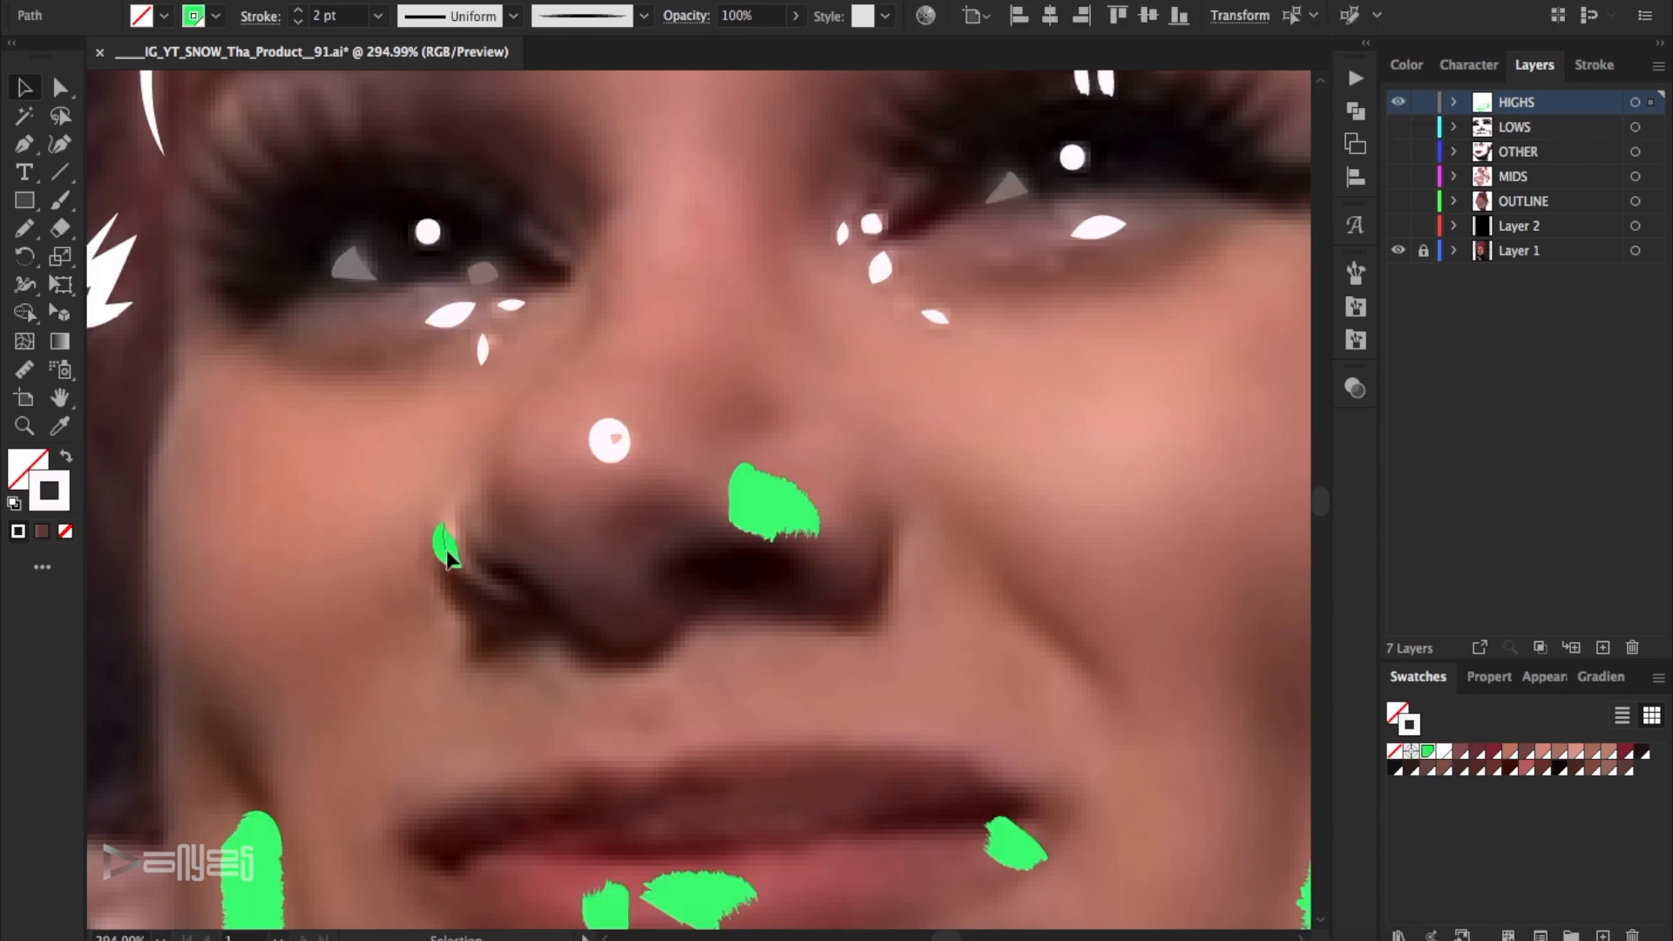
click(1082, 539)
click(1398, 102)
click(1398, 102)
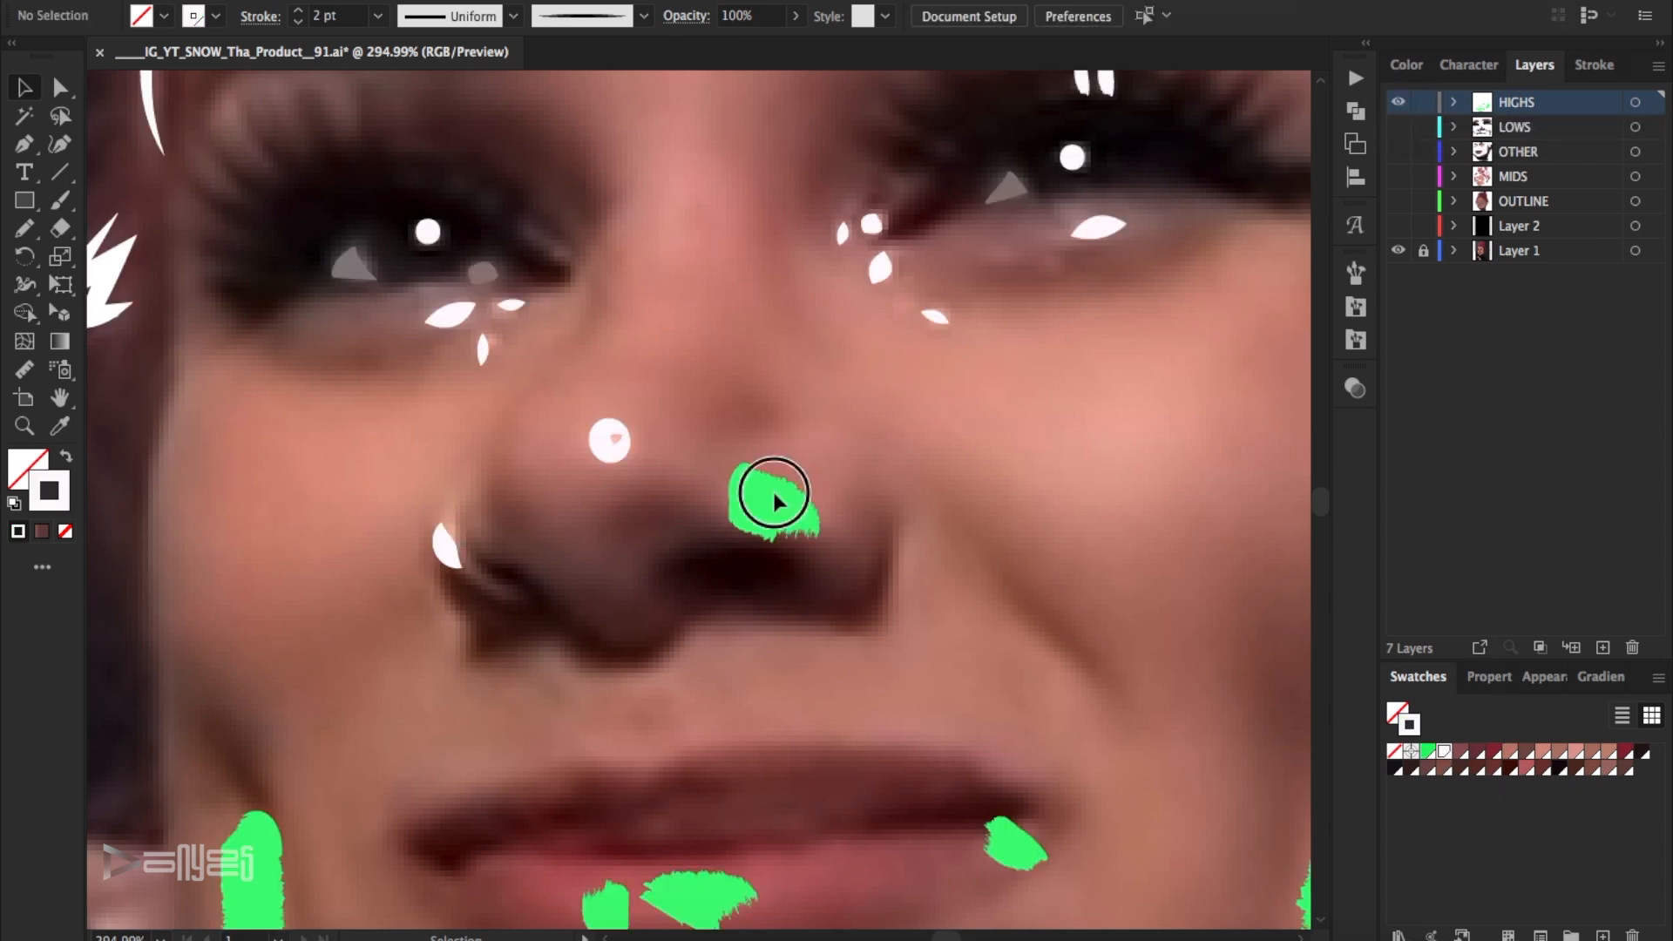
- Thin the highlight above the nostril to 1 pt and apply a light skin-tone swatch to it
click(775, 497)
click(298, 21)
key(super+shift+a)
click(773, 501)
click(1542, 751)
key(super+shift+a)
- Thin the mouth-corner highlight and the long left chin highlight to 1 pt and colour both with a light pink swatch
scroll(1017, 566, down, 8)
click(1398, 102)
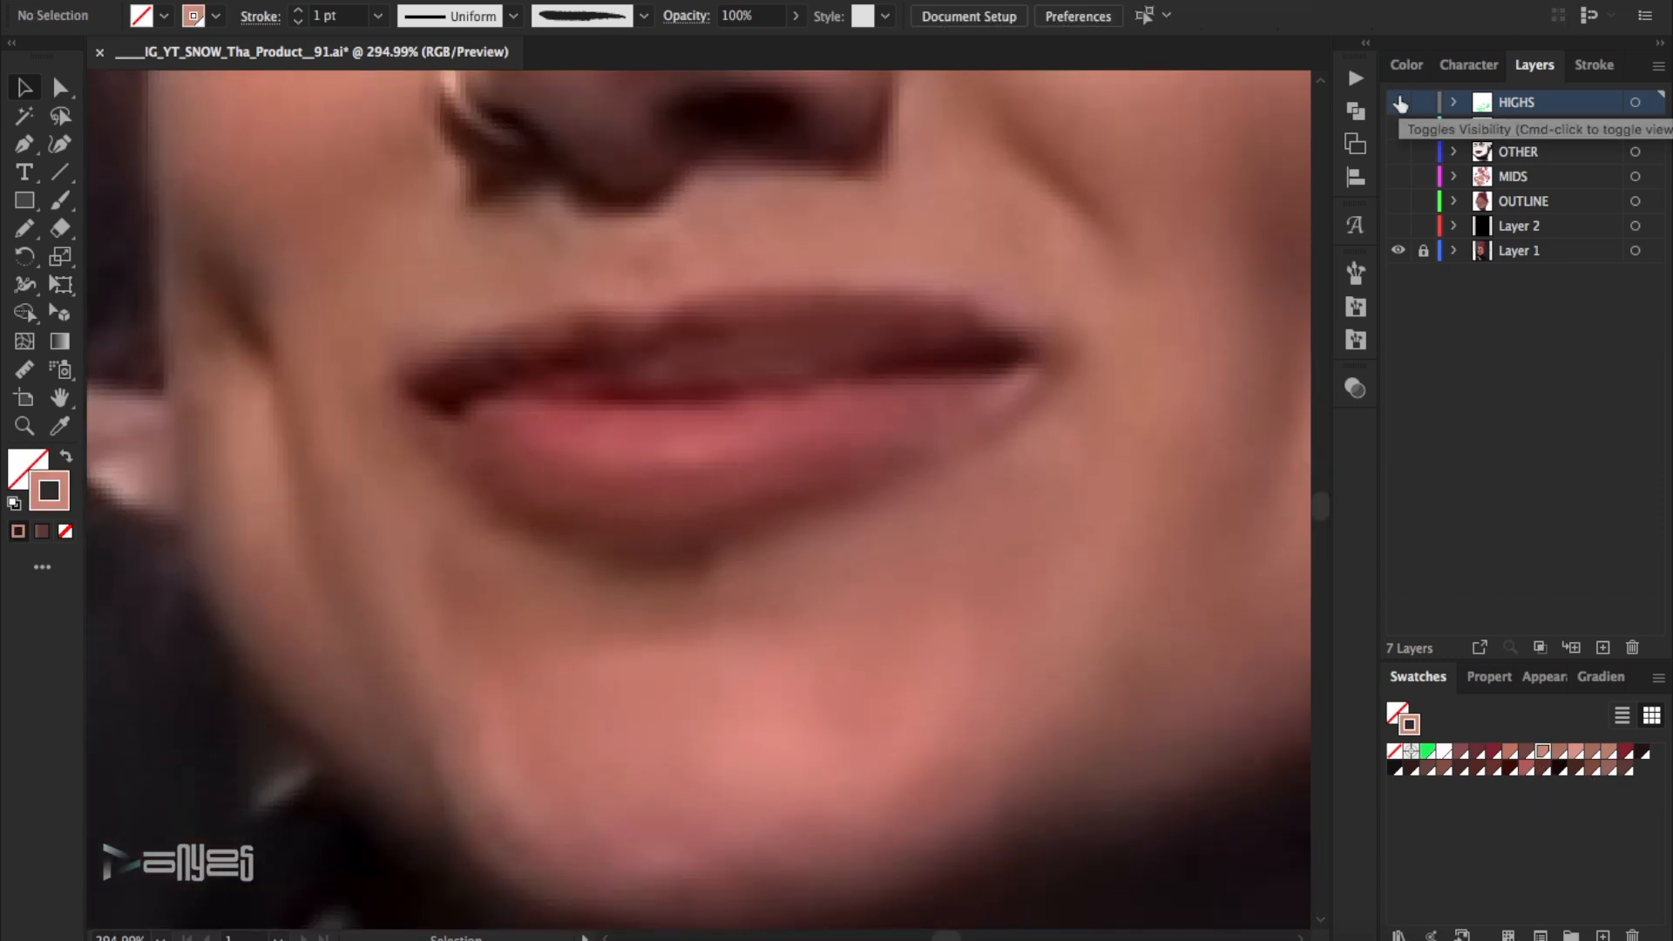
click(1398, 102)
click(1015, 389)
shift+click(514, 767)
click(298, 23)
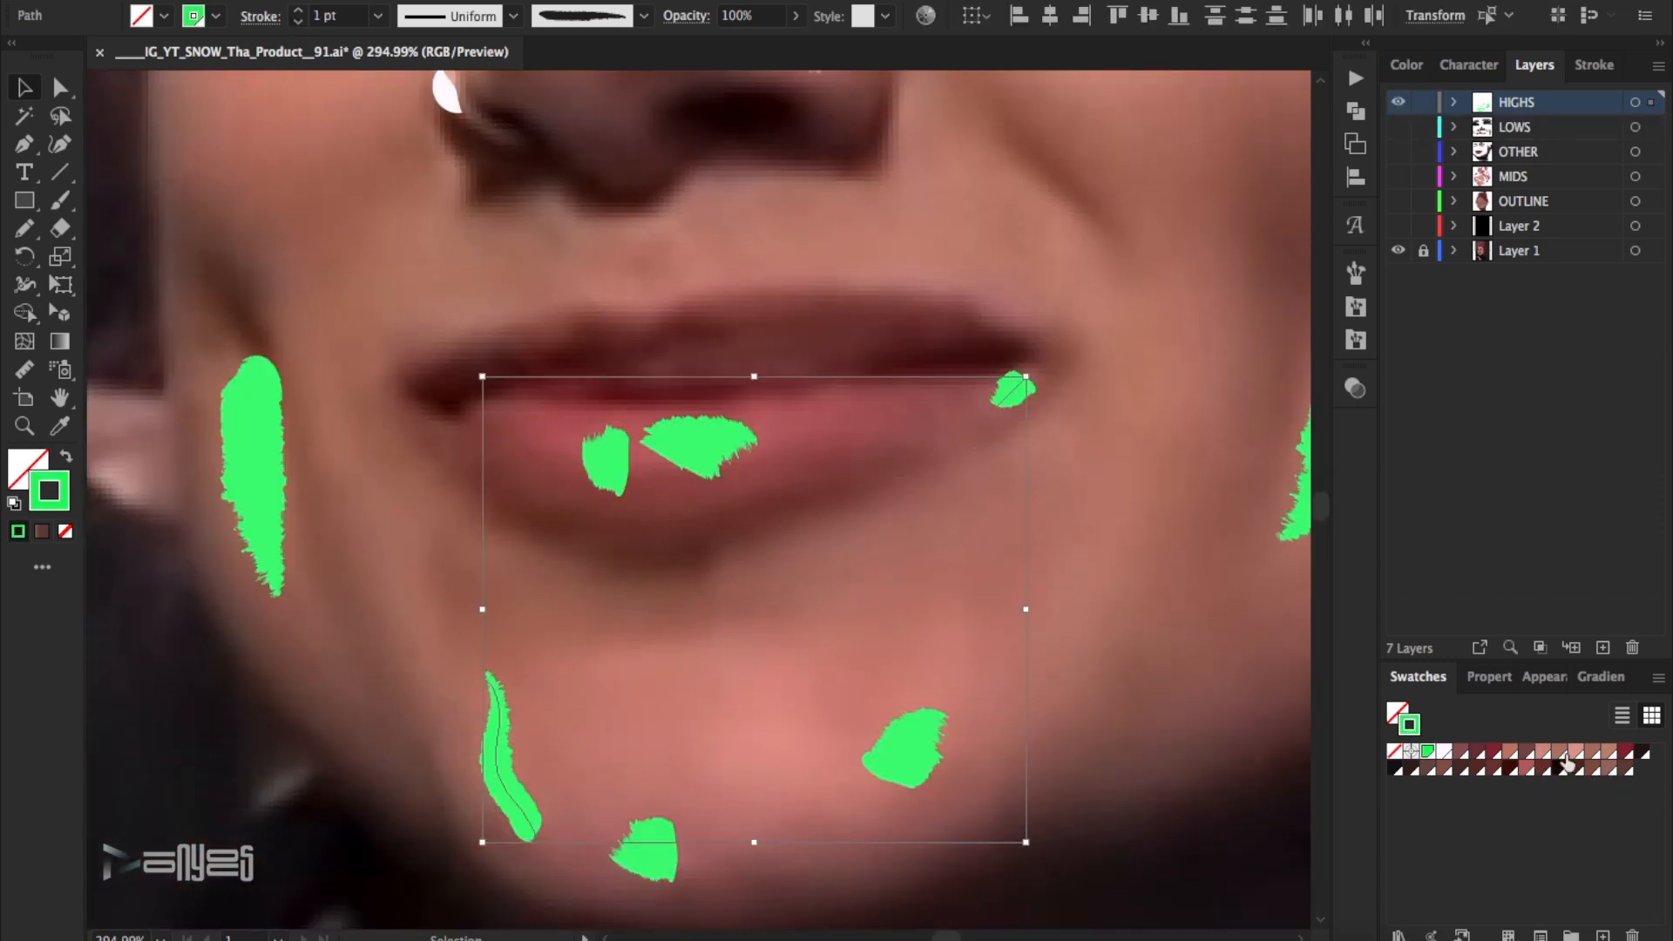
click(1575, 751)
click(1175, 577)
click(1398, 102)
click(1398, 101)
- Thin the two remaining chin highlights to 1 pt, colouring the lower one tan and the right one light pink
click(910, 760)
shift+click(646, 849)
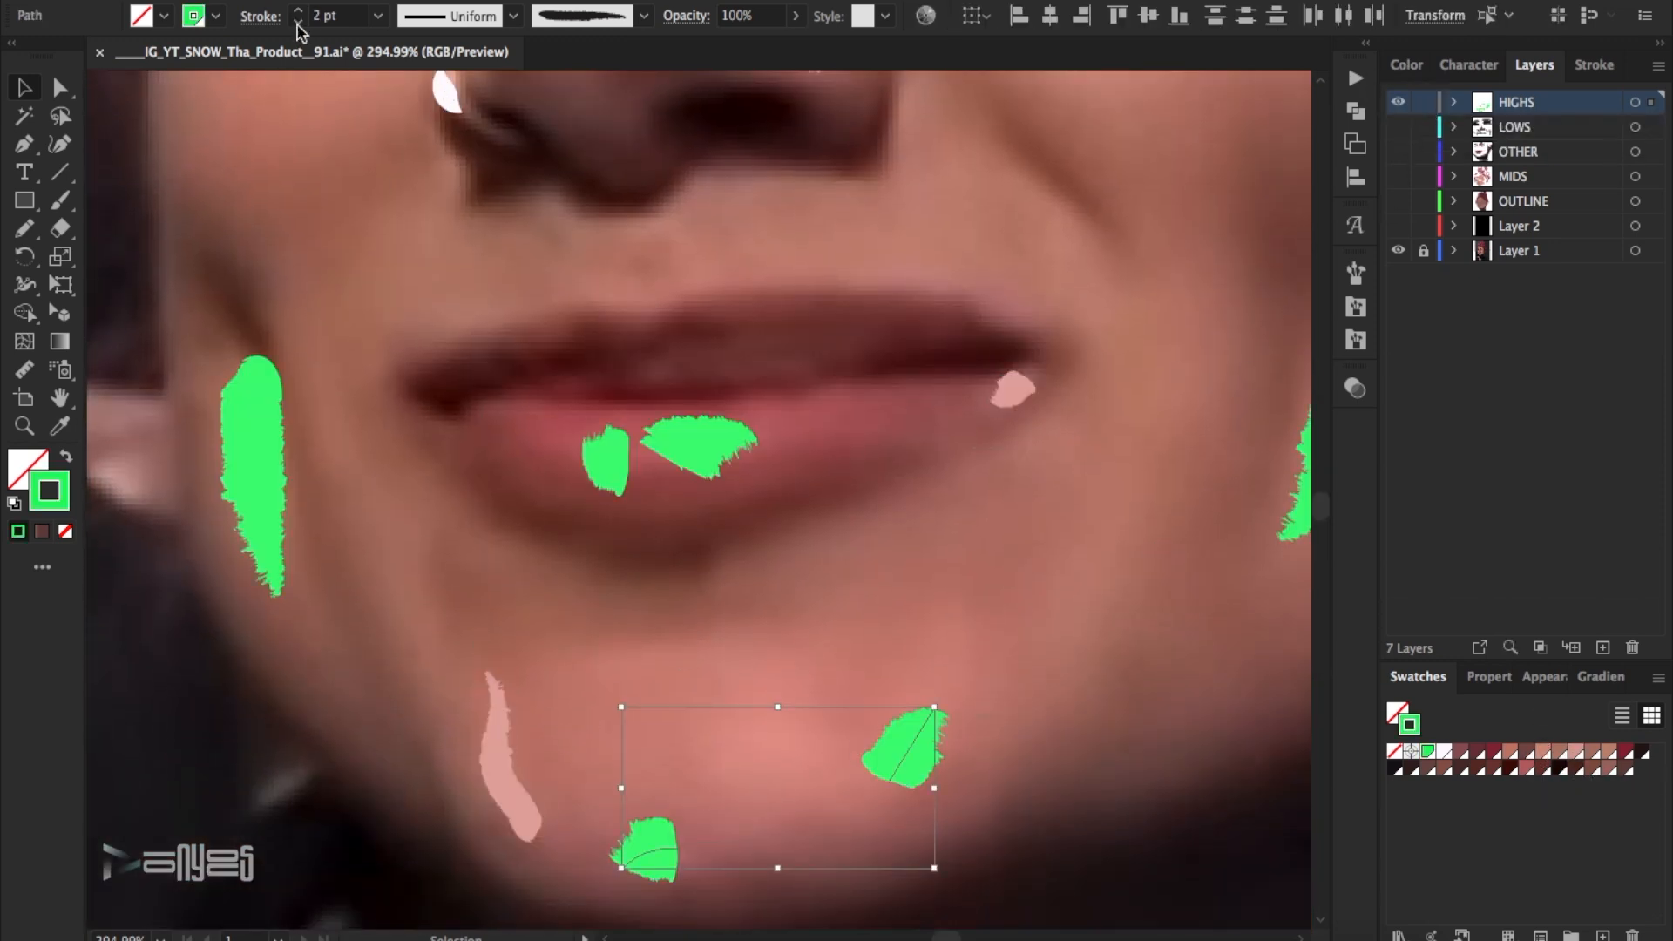
click(1607, 752)
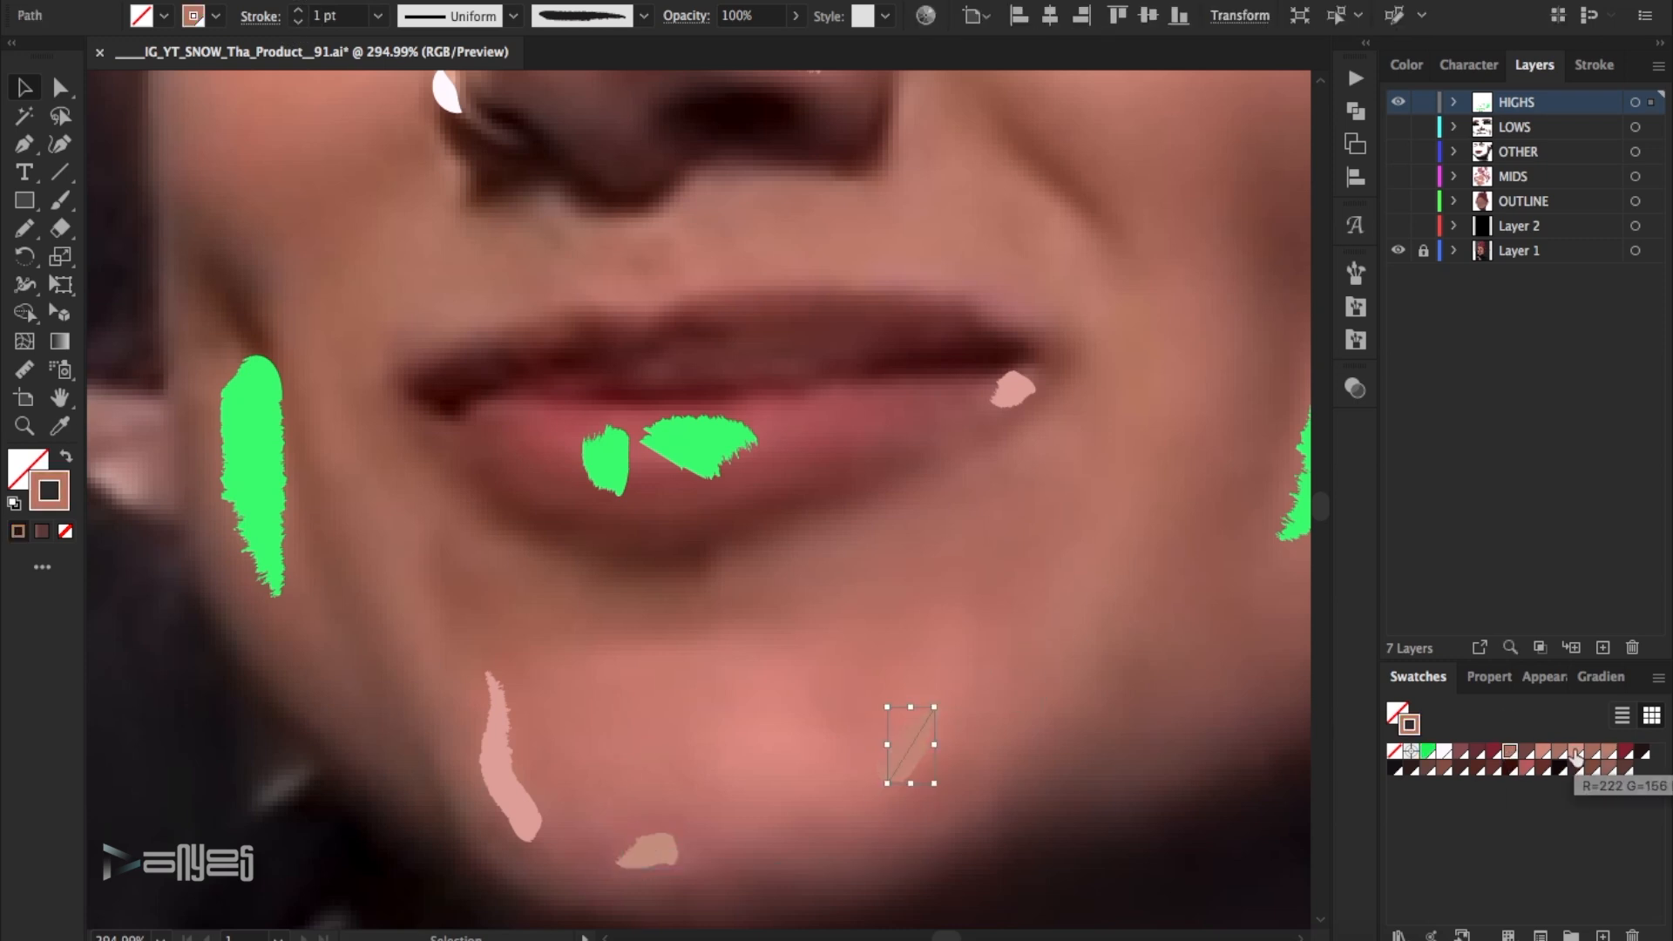
click(1141, 657)
- Thin the stroke of the left cheek highlight and recolour it with a peach skin-tone swatch
click(269, 440)
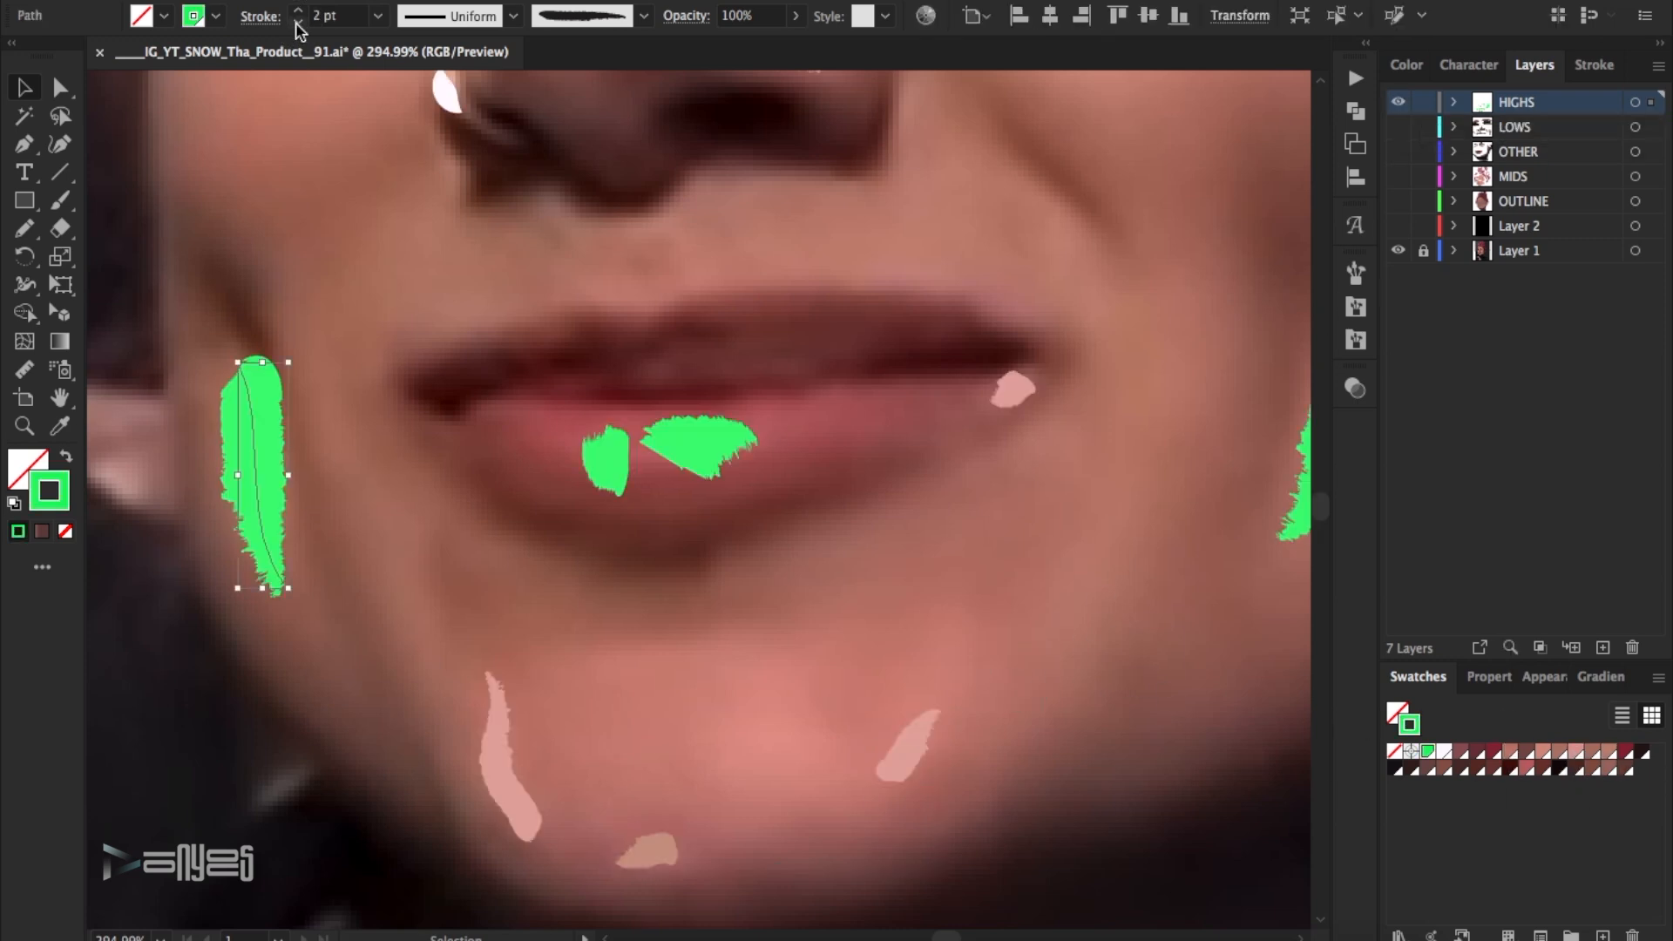
click(1607, 751)
click(1063, 837)
- Recolour the right cheek highlight with a light pink skin-tone swatch and compare it with the photo
click(1399, 103)
- Compare the lower lip with the photo and thin its two highlights to 0.5 pt
click(1398, 103)
drag(844, 364, 917, 413)
click(1575, 752)
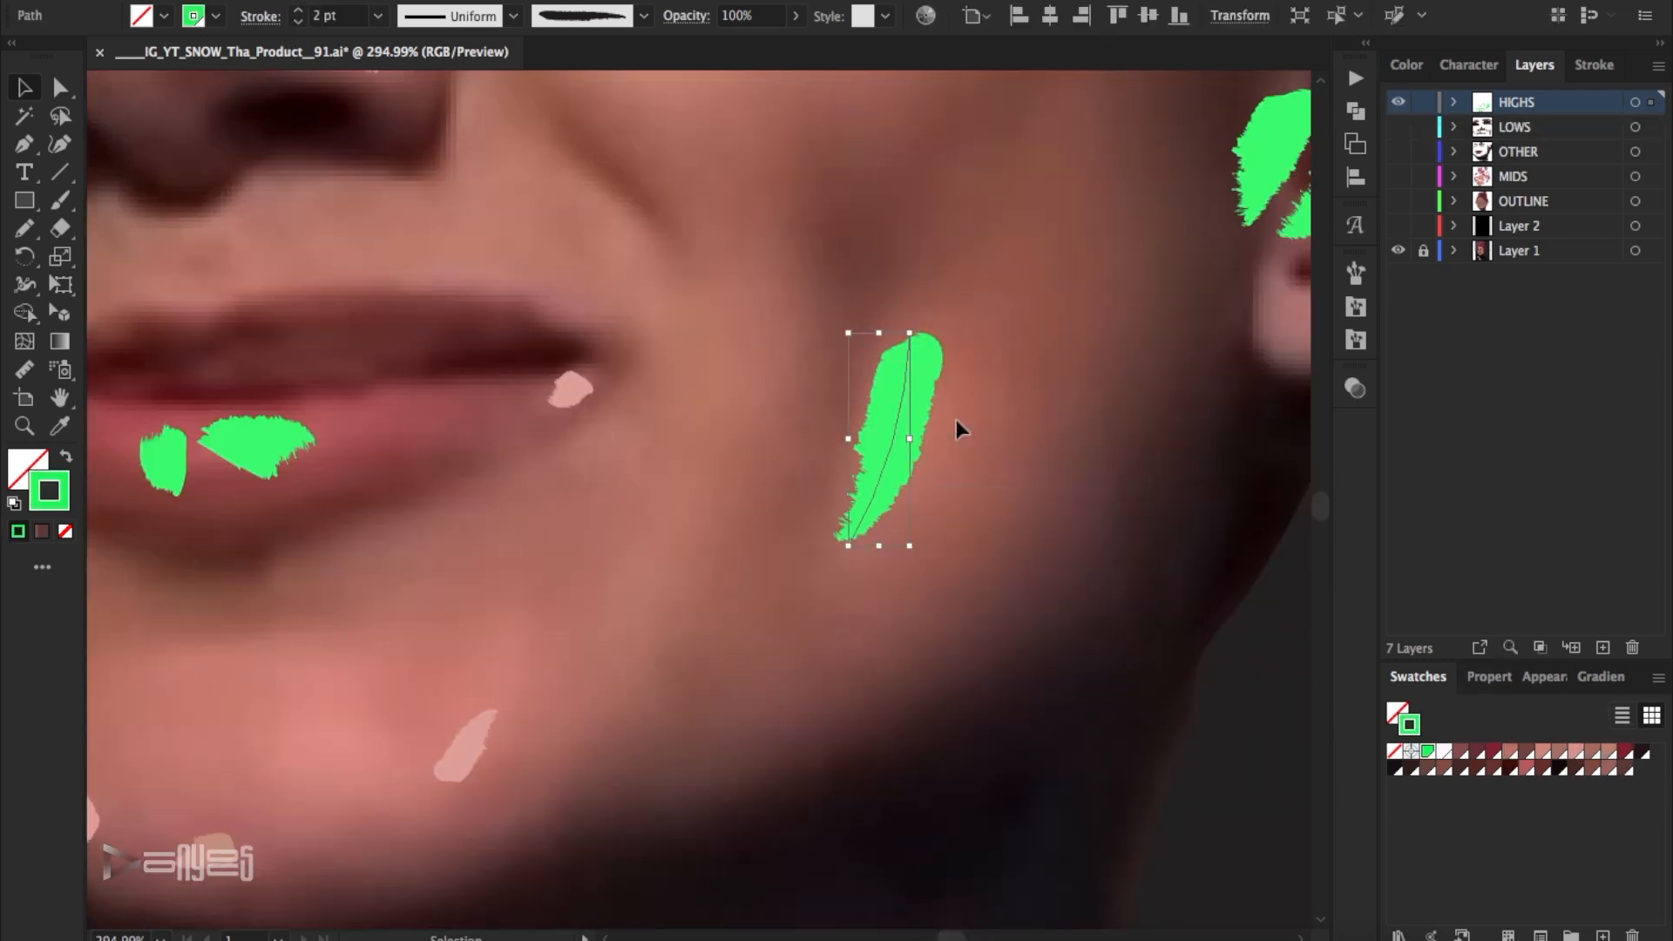
click(1543, 752)
click(1264, 418)
click(1399, 104)
click(1399, 105)
drag(950, 934, 704, 934)
click(1398, 103)
click(1399, 103)
drag(541, 446, 643, 466)
click(296, 22)
click(296, 22)
click(296, 21)
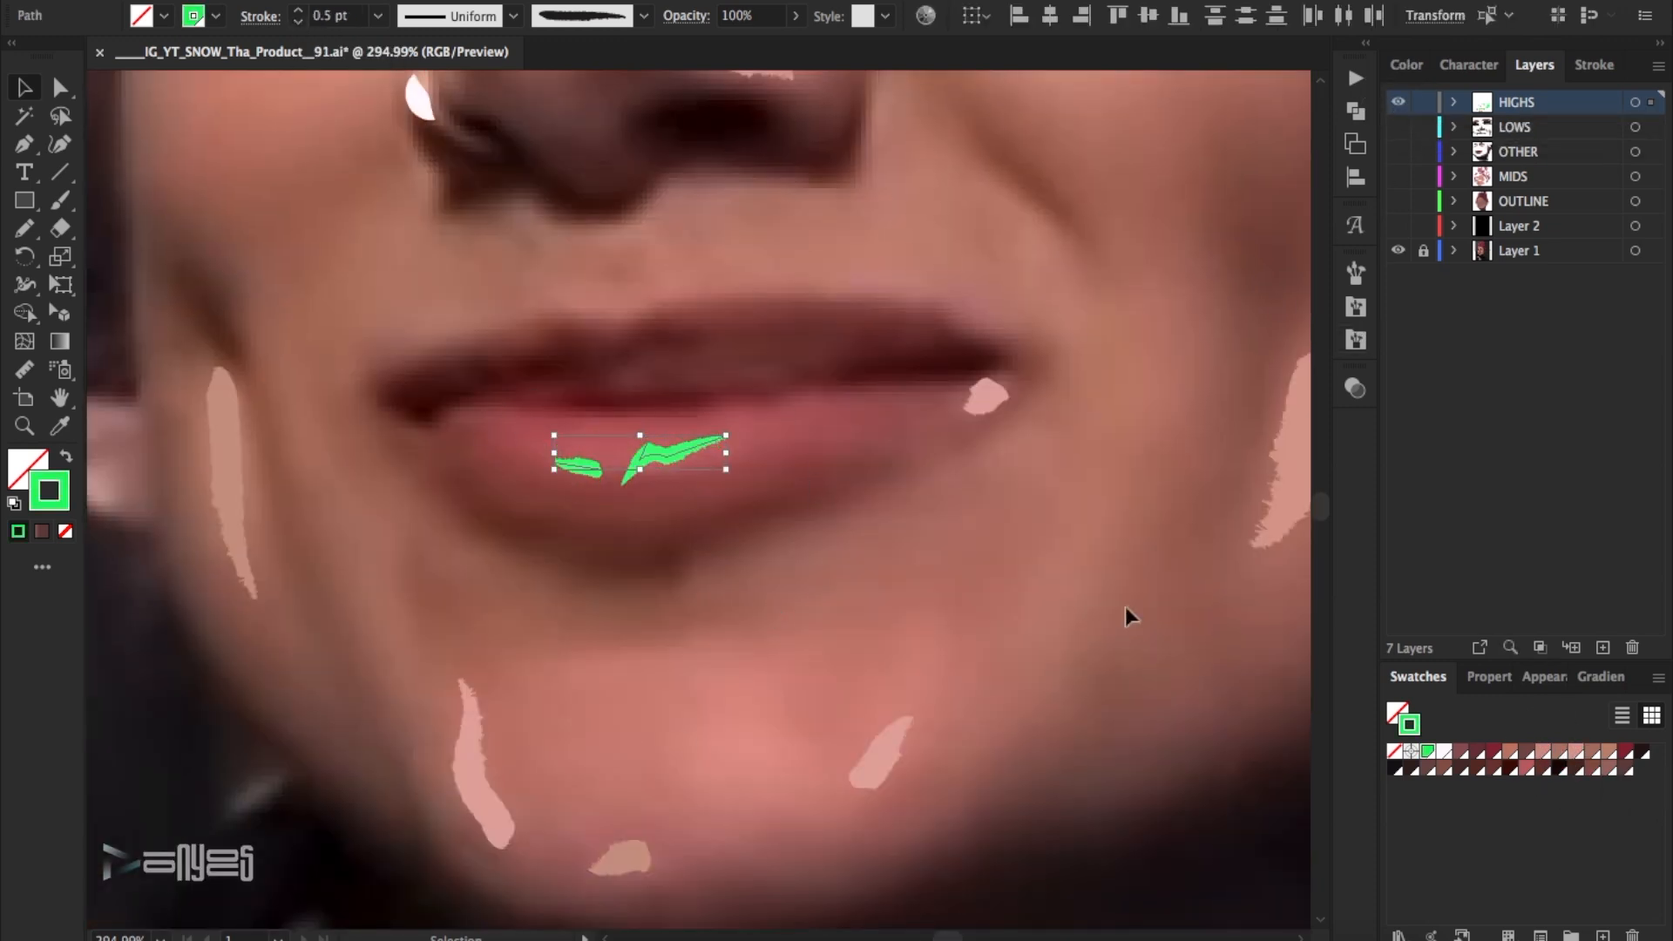
- Colour both lower-lip highlights with a pink swatch and lighten that colour in the Color Picker
click(1531, 773)
double_click(51, 492)
click(1200, 194)
click(1634, 167)
click(1043, 523)
- Thin the ear highlights to 0.75 pt and colour them with a light pink skin-tone swatch
drag(958, 936, 969, 936)
scroll(697, 651, up, 6)
click(1400, 103)
- Recolour the ear's upper-rim and lower front highlights brown and the small inner one muted pink, comparing them with the photo
click(1400, 103)
drag(810, 754, 556, 291)
shift+click(489, 651)
click(297, 22)
click(297, 21)
double_click(1575, 752)
click(1485, 588)
click(1400, 103)
click(1400, 103)
click(494, 648)
shift+click(593, 318)
click(1560, 751)
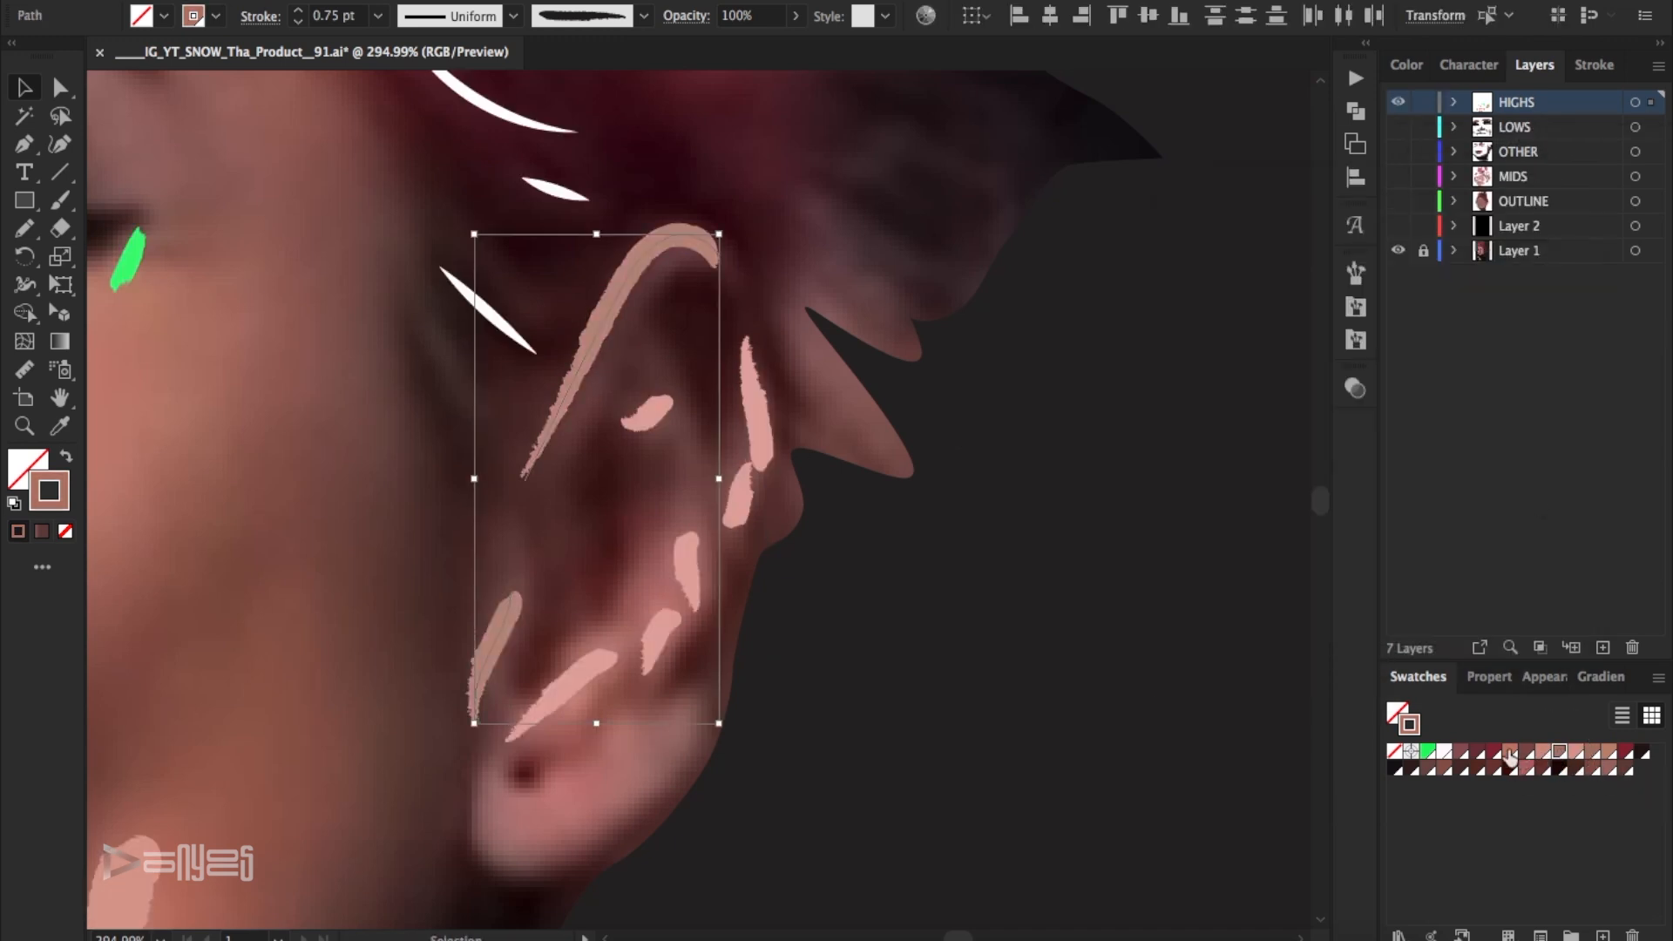
click(1608, 770)
click(1591, 769)
click(1132, 586)
click(1402, 103)
click(1400, 102)
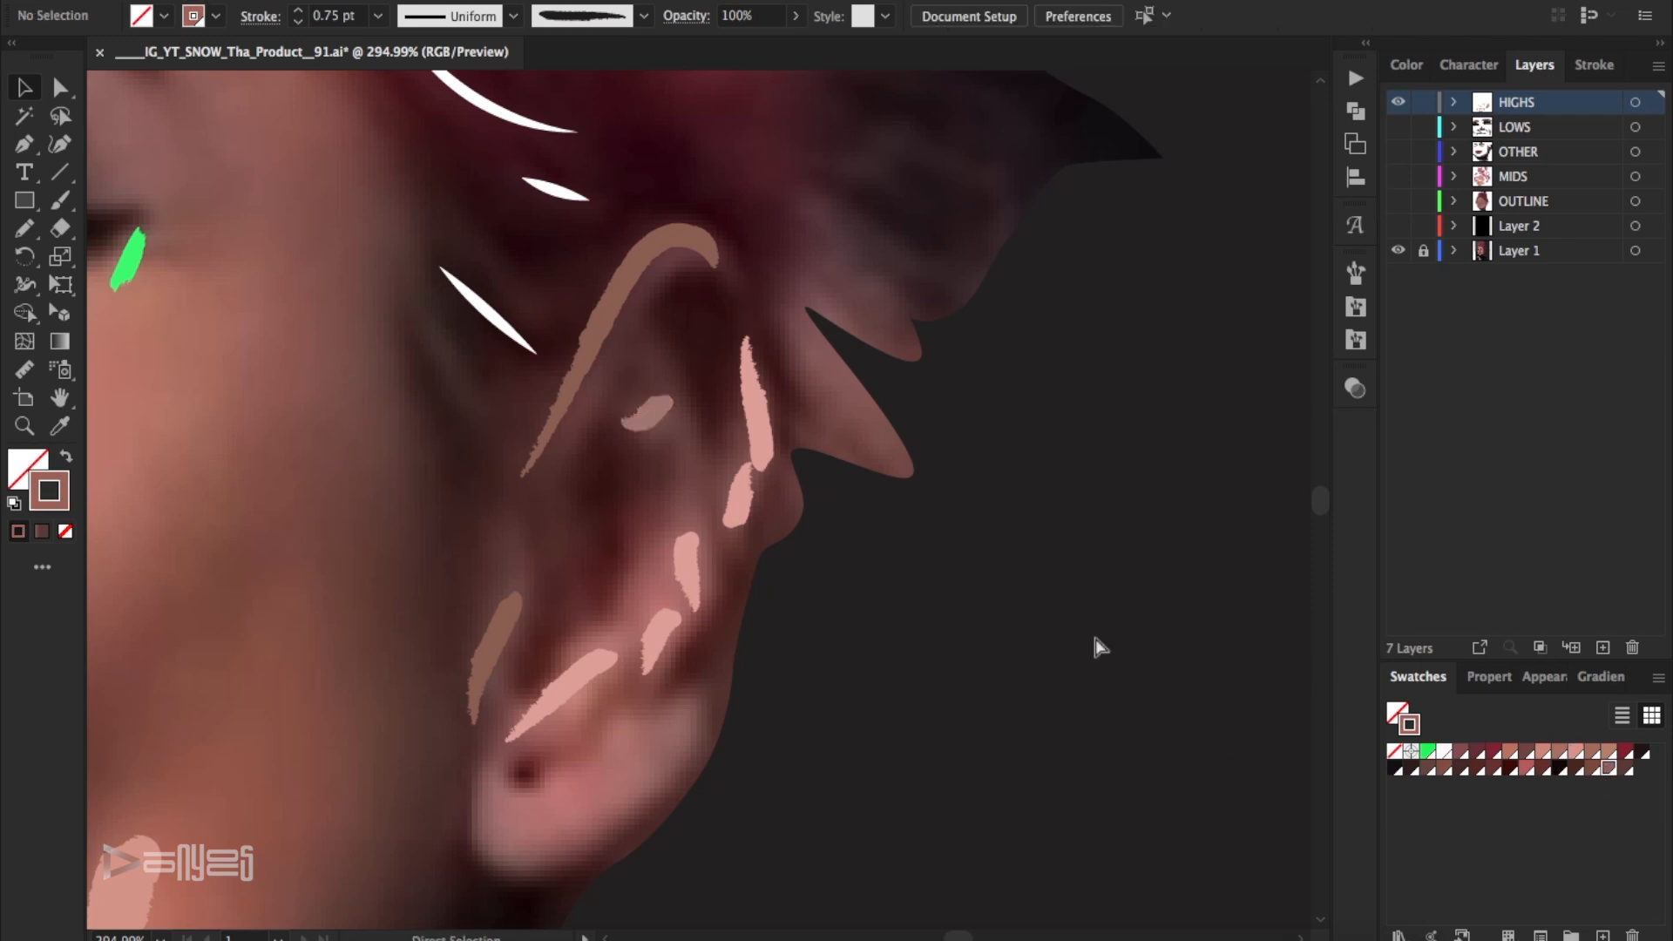
- Save the file and colour the highlight below the right eye's outer corner with a tan skin-tone swatch
key(super+0)
key(super+s)
click(33, 426)
drag(737, 448, 836, 474)
click(27, 88)
click(1399, 103)
click(1398, 102)
click(756, 593)
click(1608, 751)
click(990, 649)
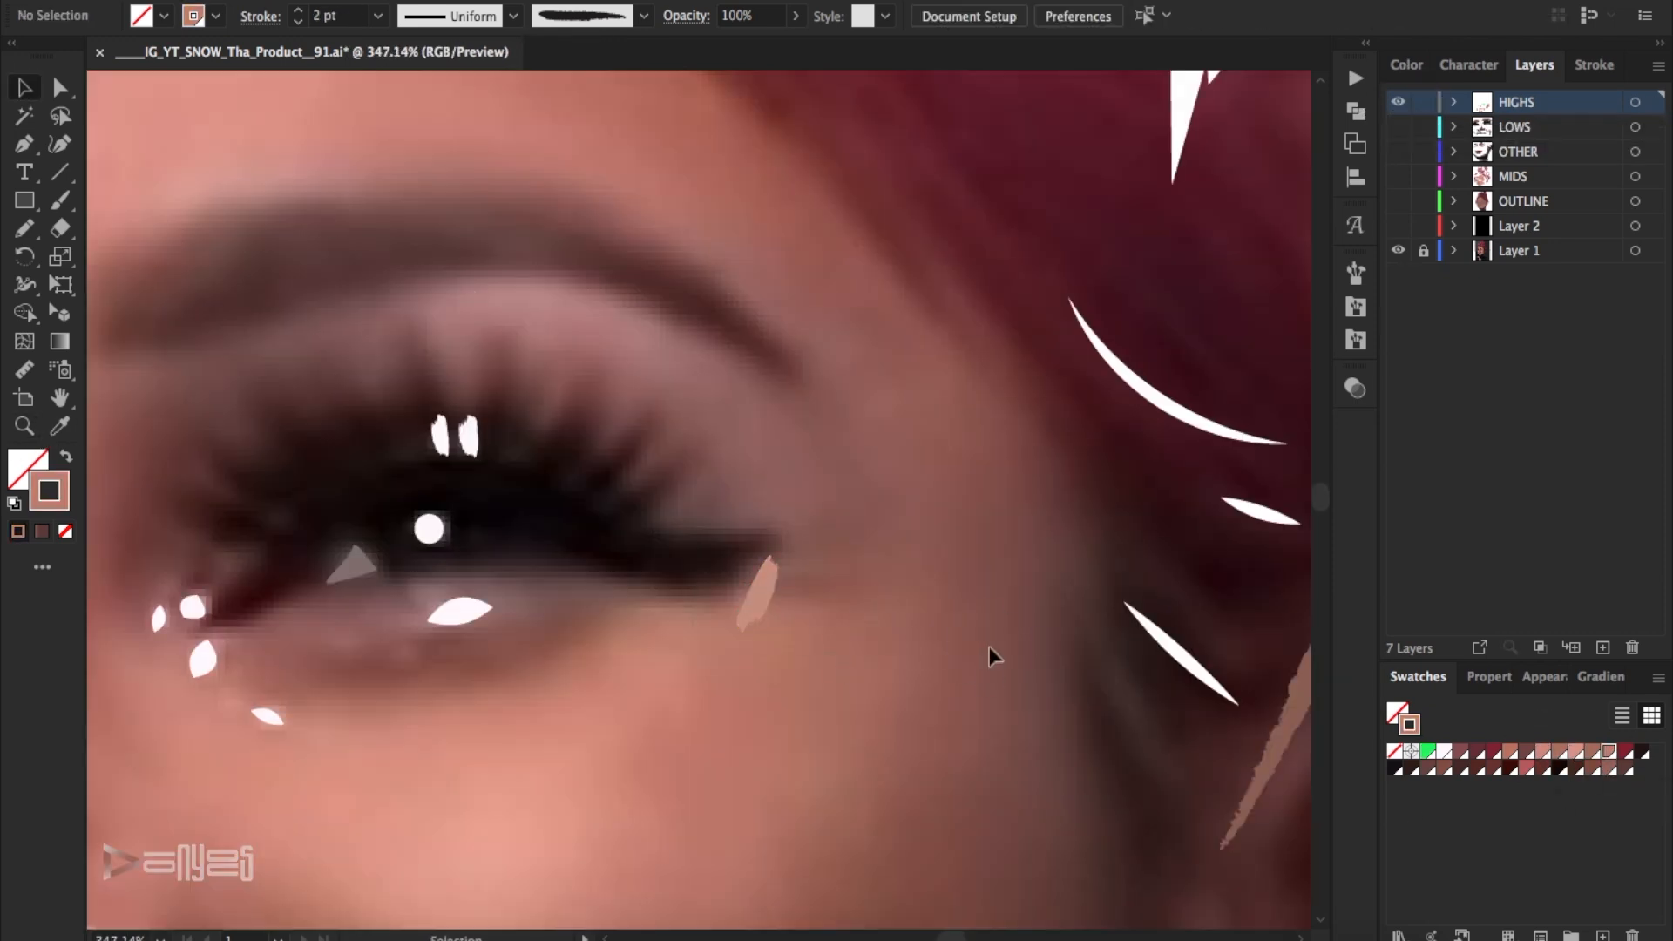
key(super+0)
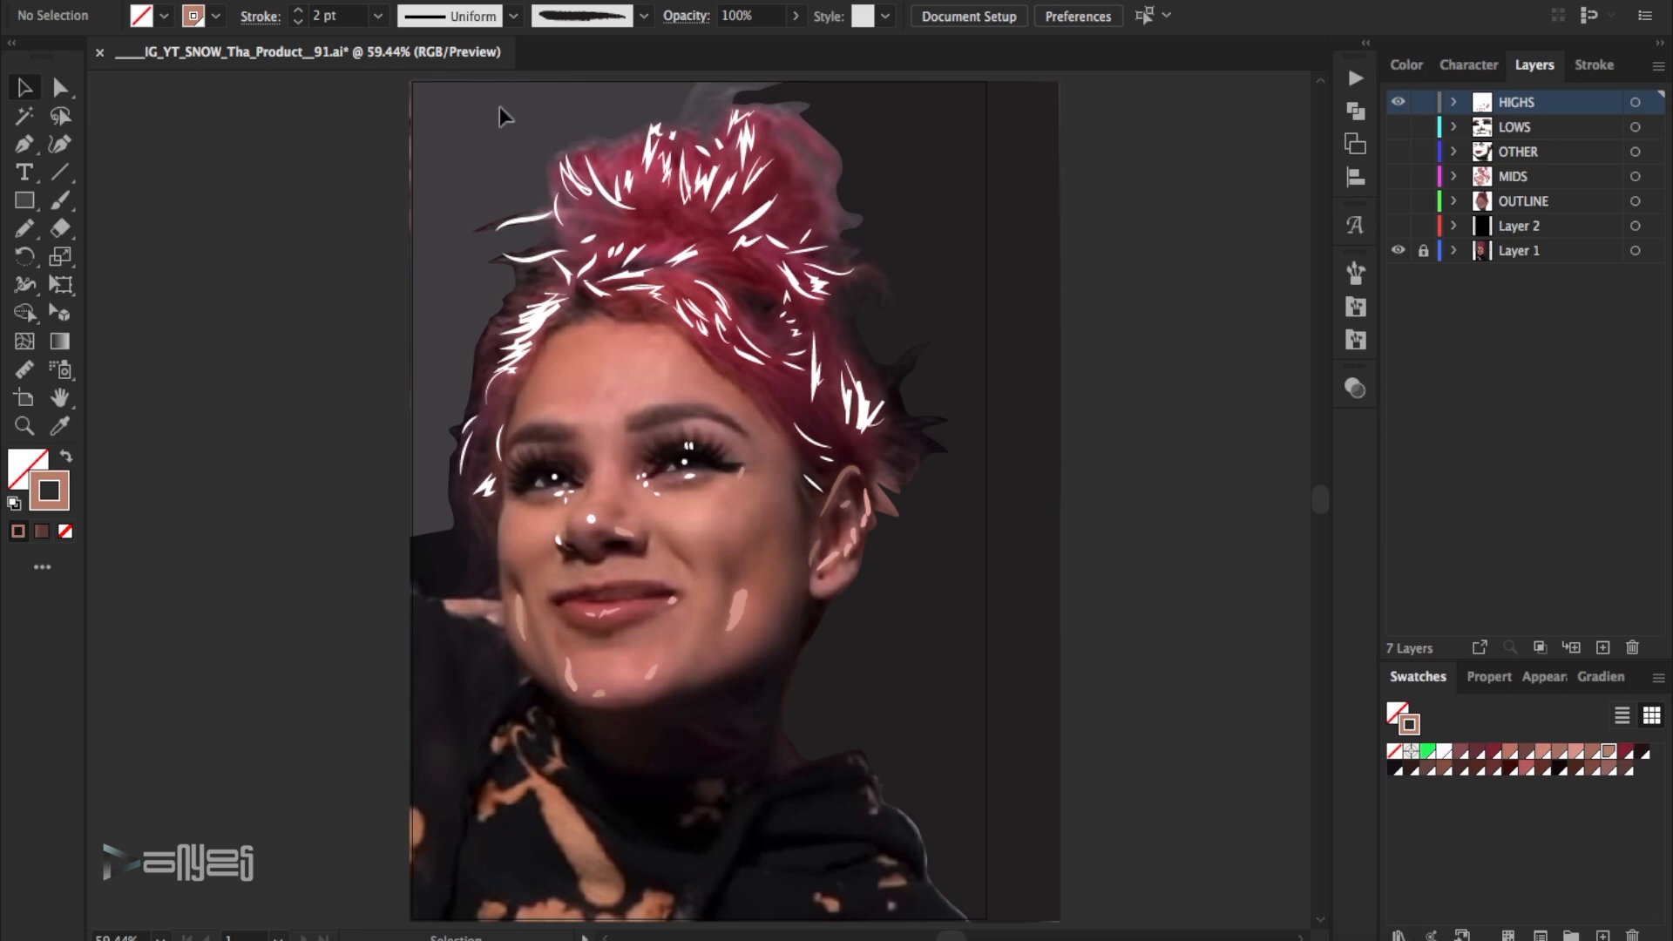
- Colour the white hair highlights with a pink swatch, lighten that pink and add it as a new swatch
drag(499, 106, 932, 433)
click(1527, 769)
double_click(65, 491)
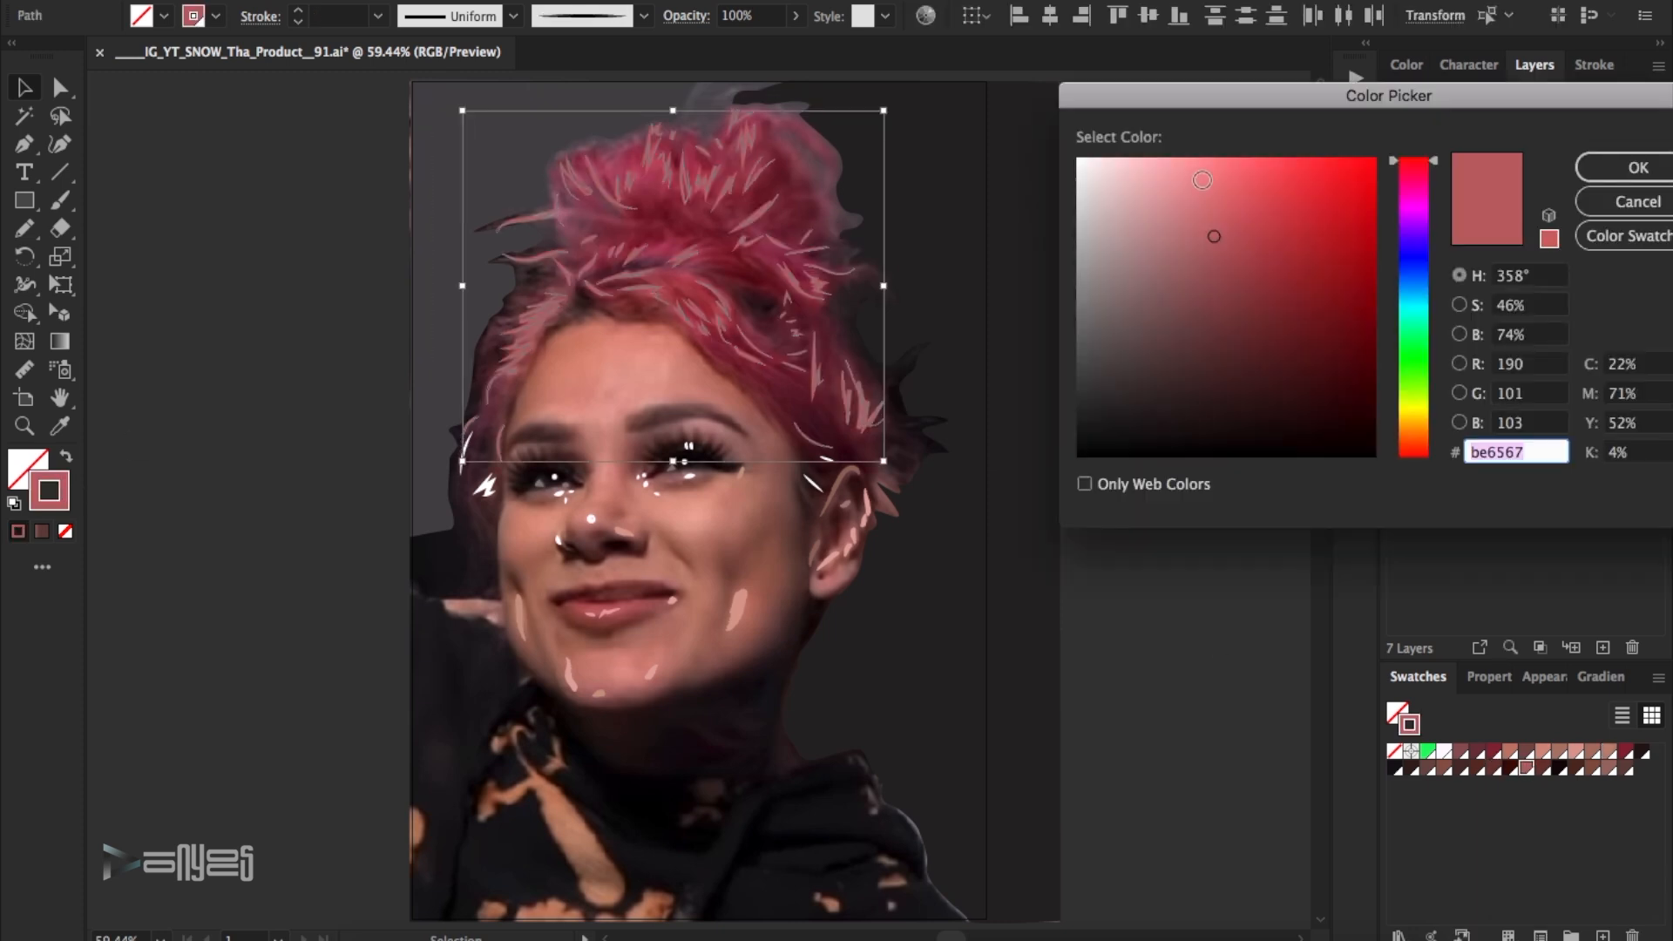
click(1201, 196)
click(1612, 166)
click(1658, 678)
click(1516, 417)
click(1452, 578)
- Apply the new light pink swatch to the remaining white hair highlights above the ear and at the left temple
click(814, 477)
click(1217, 634)
drag(434, 448, 506, 520)
click(1641, 768)
click(1187, 477)
- Show the black Layer 2 with the OUTLINE, MIDS and OTHER layers, and hide the photo and HIGHS layers
click(1397, 224)
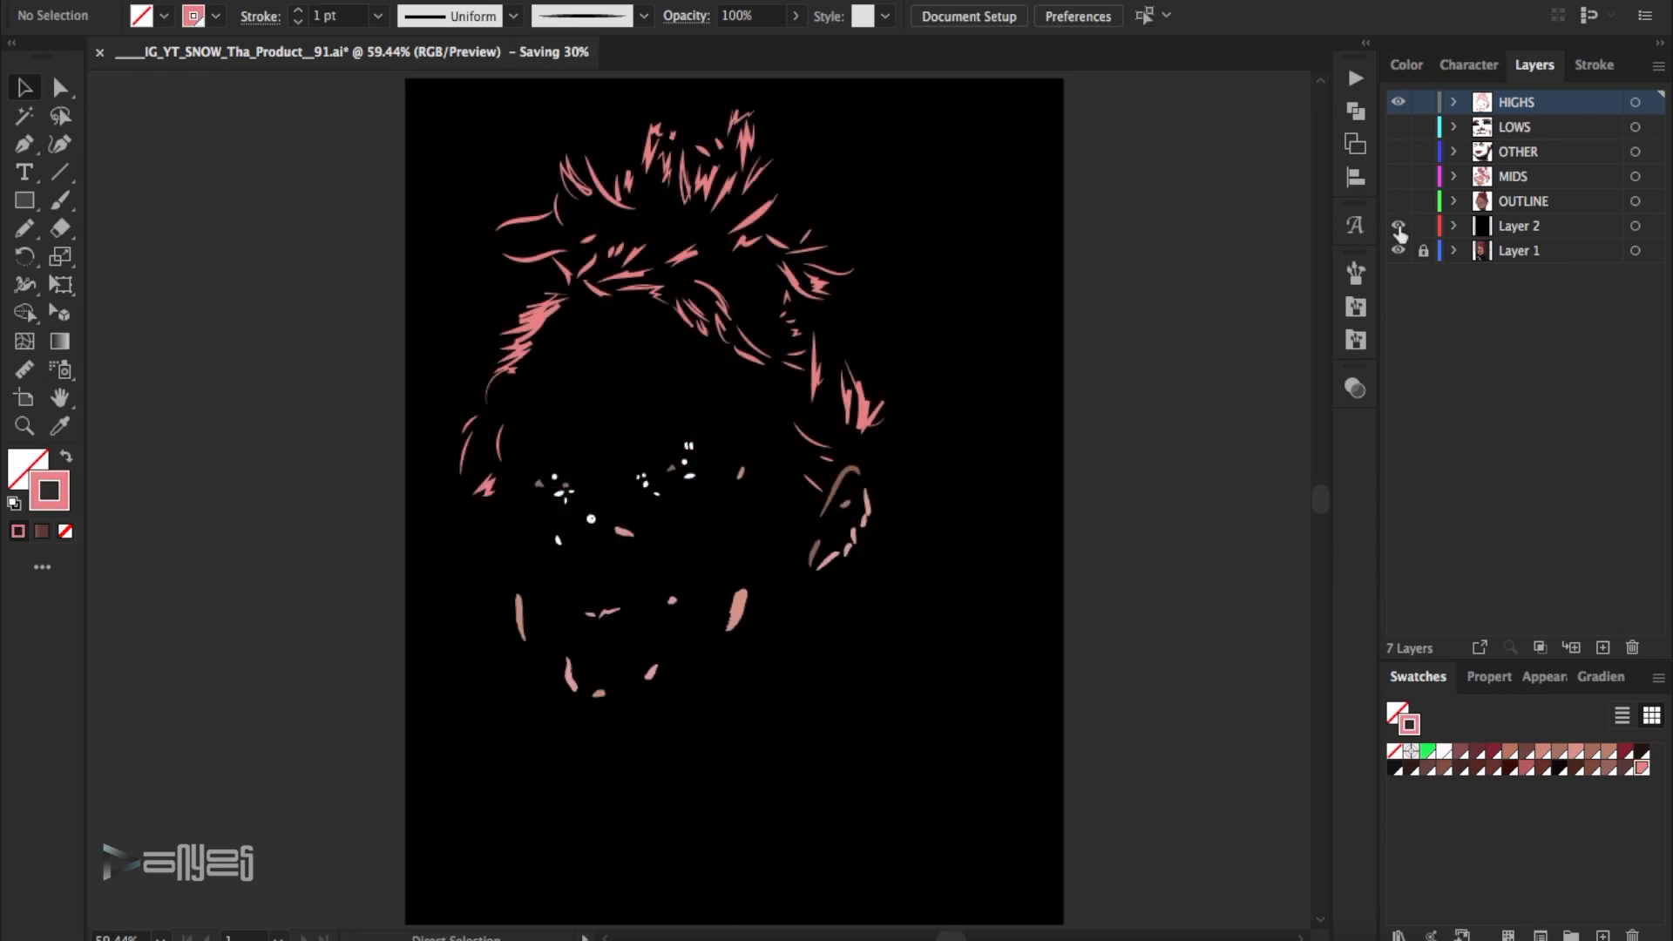
click(1397, 250)
click(1398, 102)
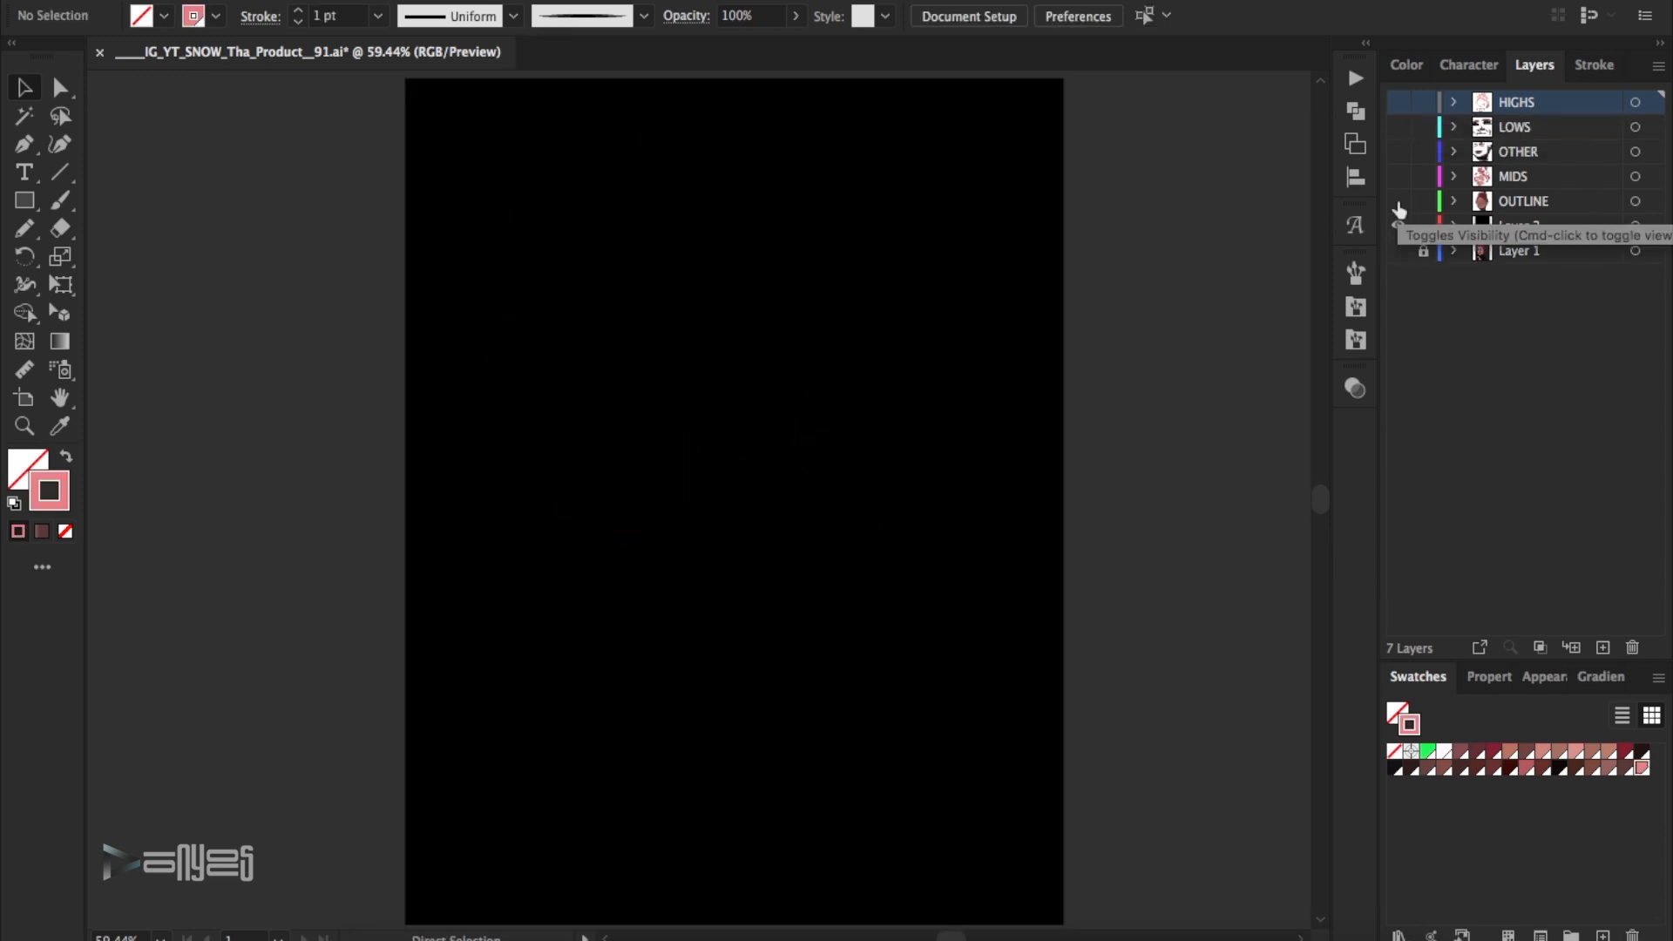
click(1398, 202)
click(1397, 152)
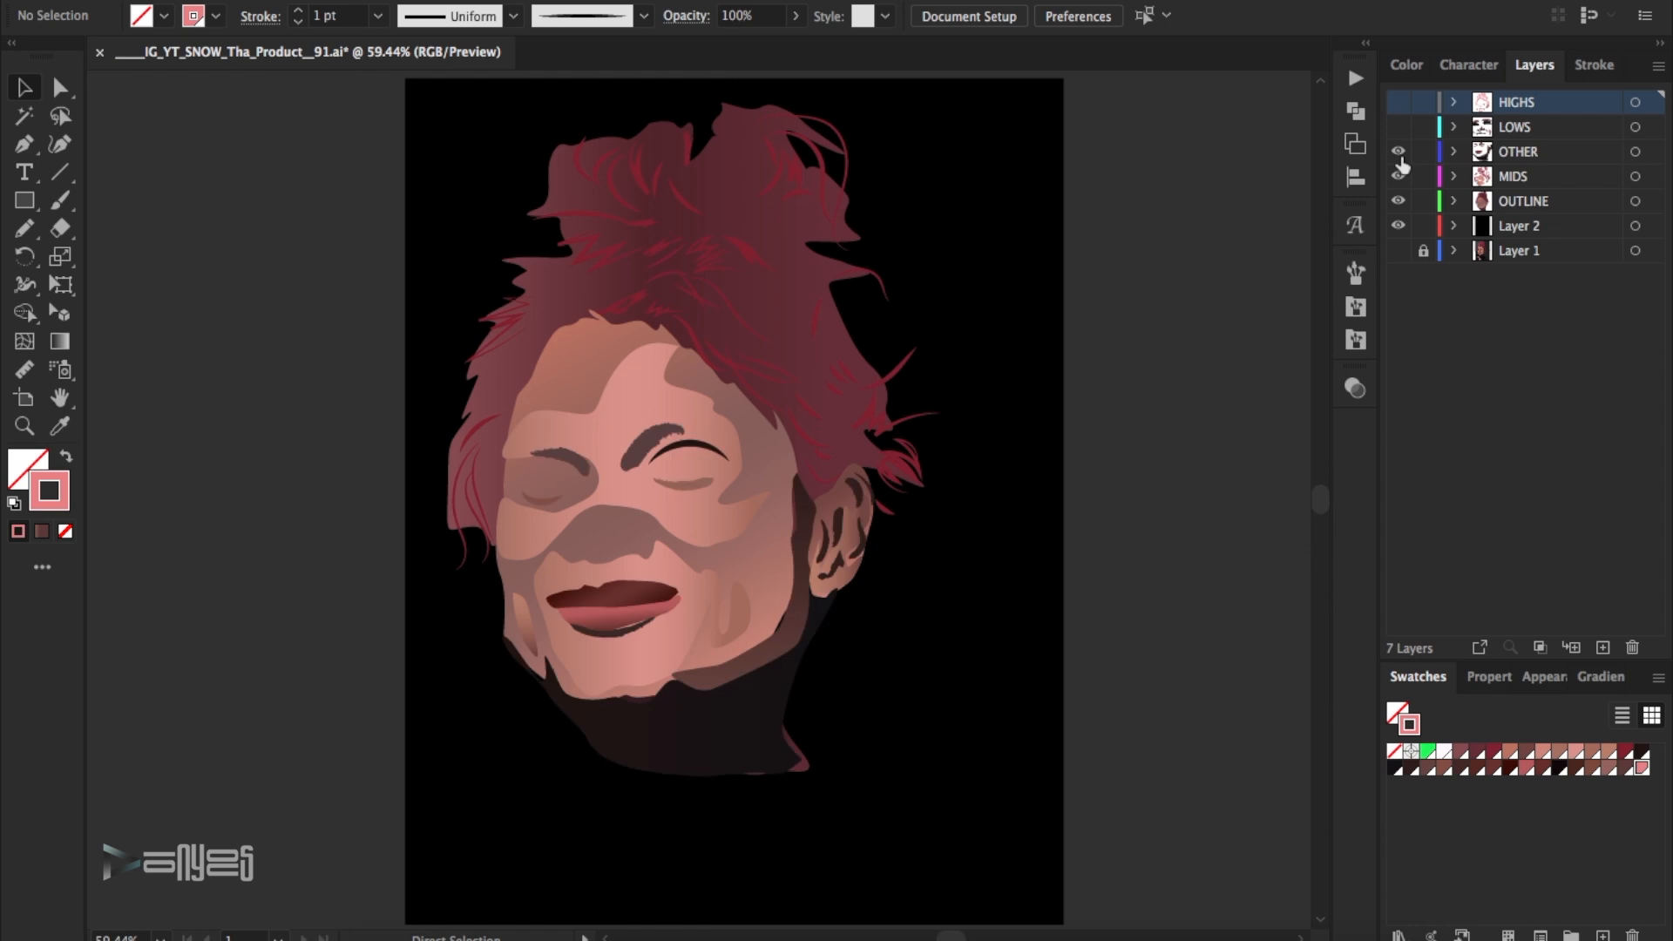
- Lower the neck shadow's opacity to 72% and show the LOWS and HIGHS layers
click(743, 720)
click(794, 17)
drag(795, 49, 767, 49)
click(1159, 165)
click(1397, 128)
click(1398, 102)
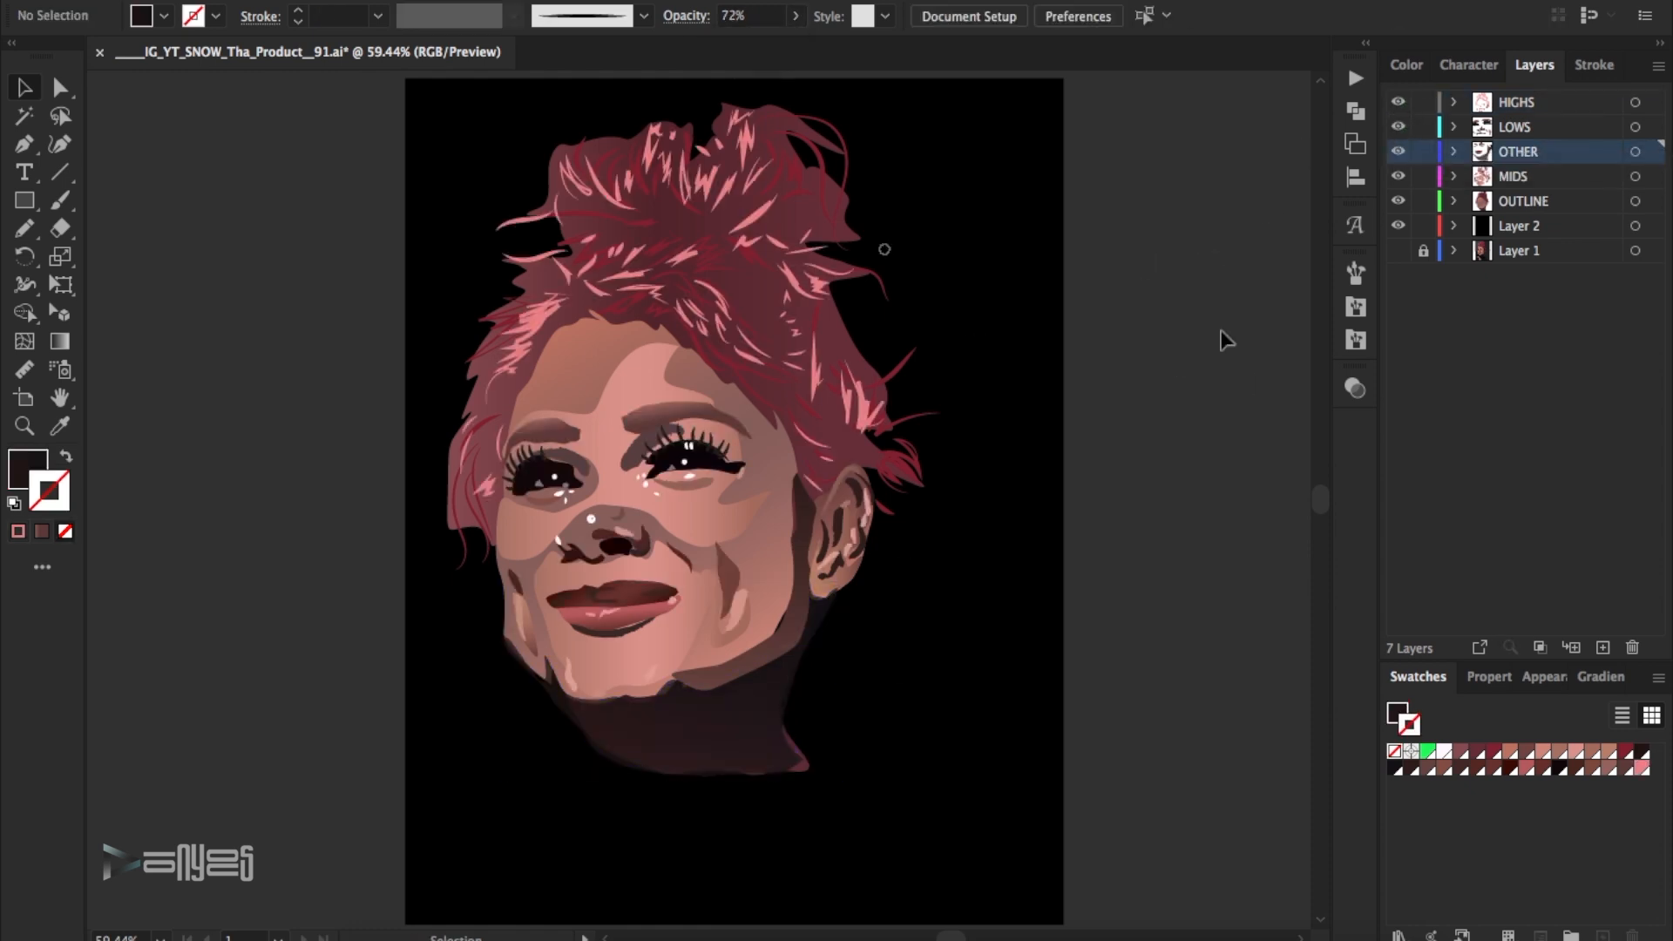
- Recolour the middle stop of the face base gradient with a light pink skin-tone swatch and lighten its tint
click(768, 533)
click(1600, 676)
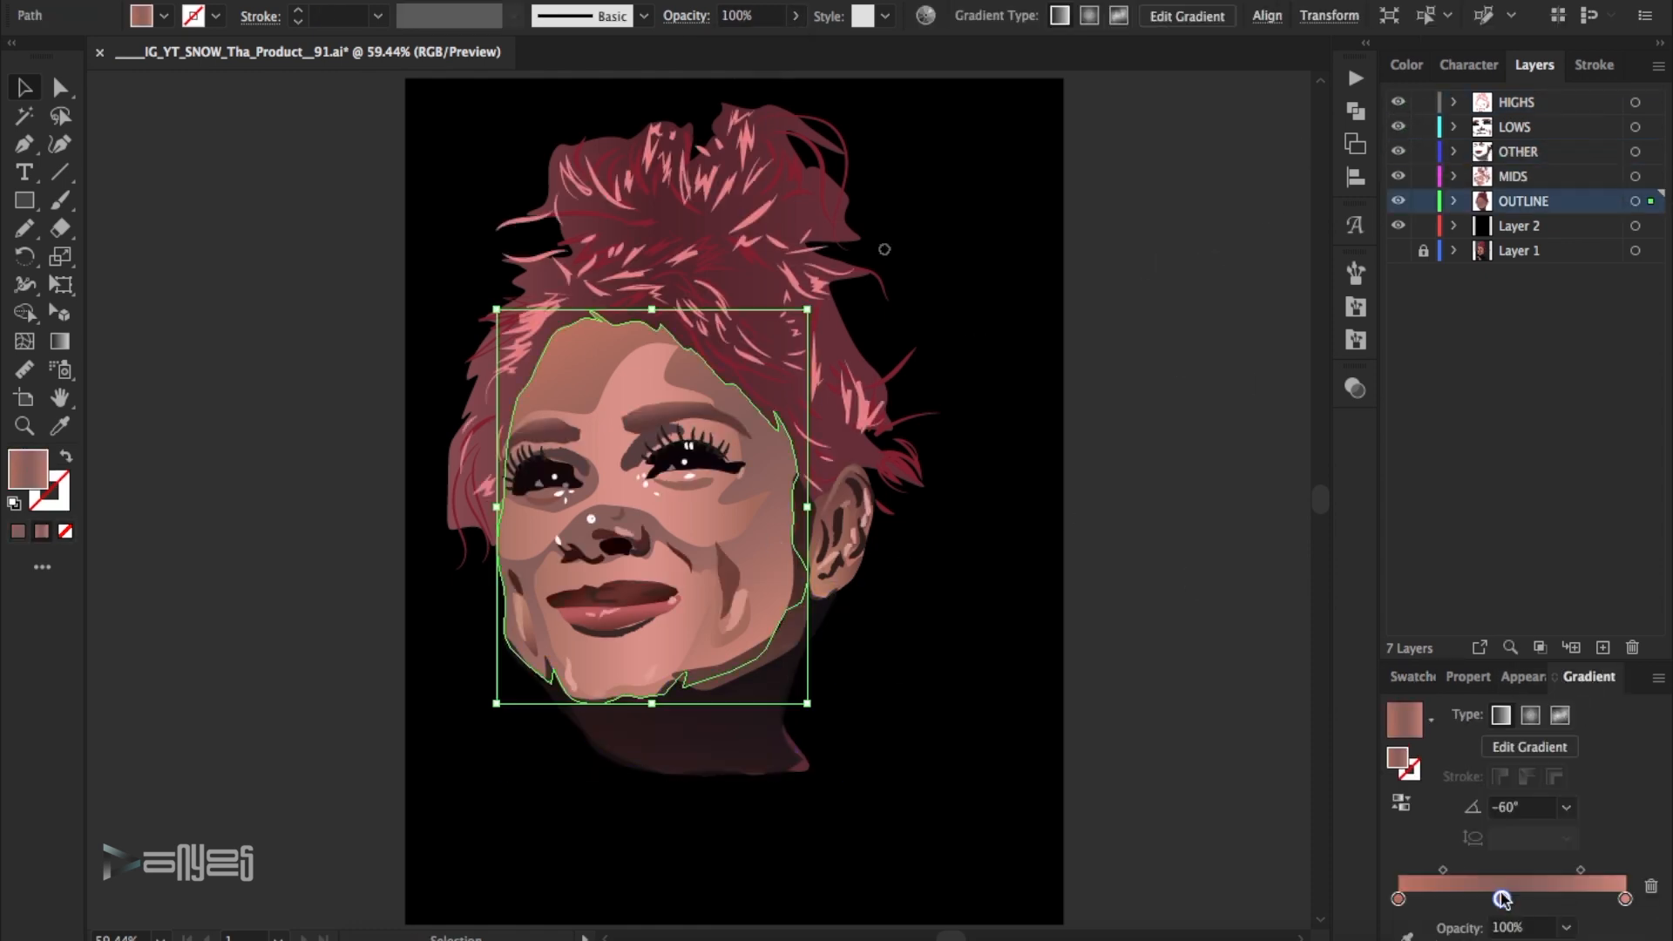
double_click(1501, 870)
click(1502, 638)
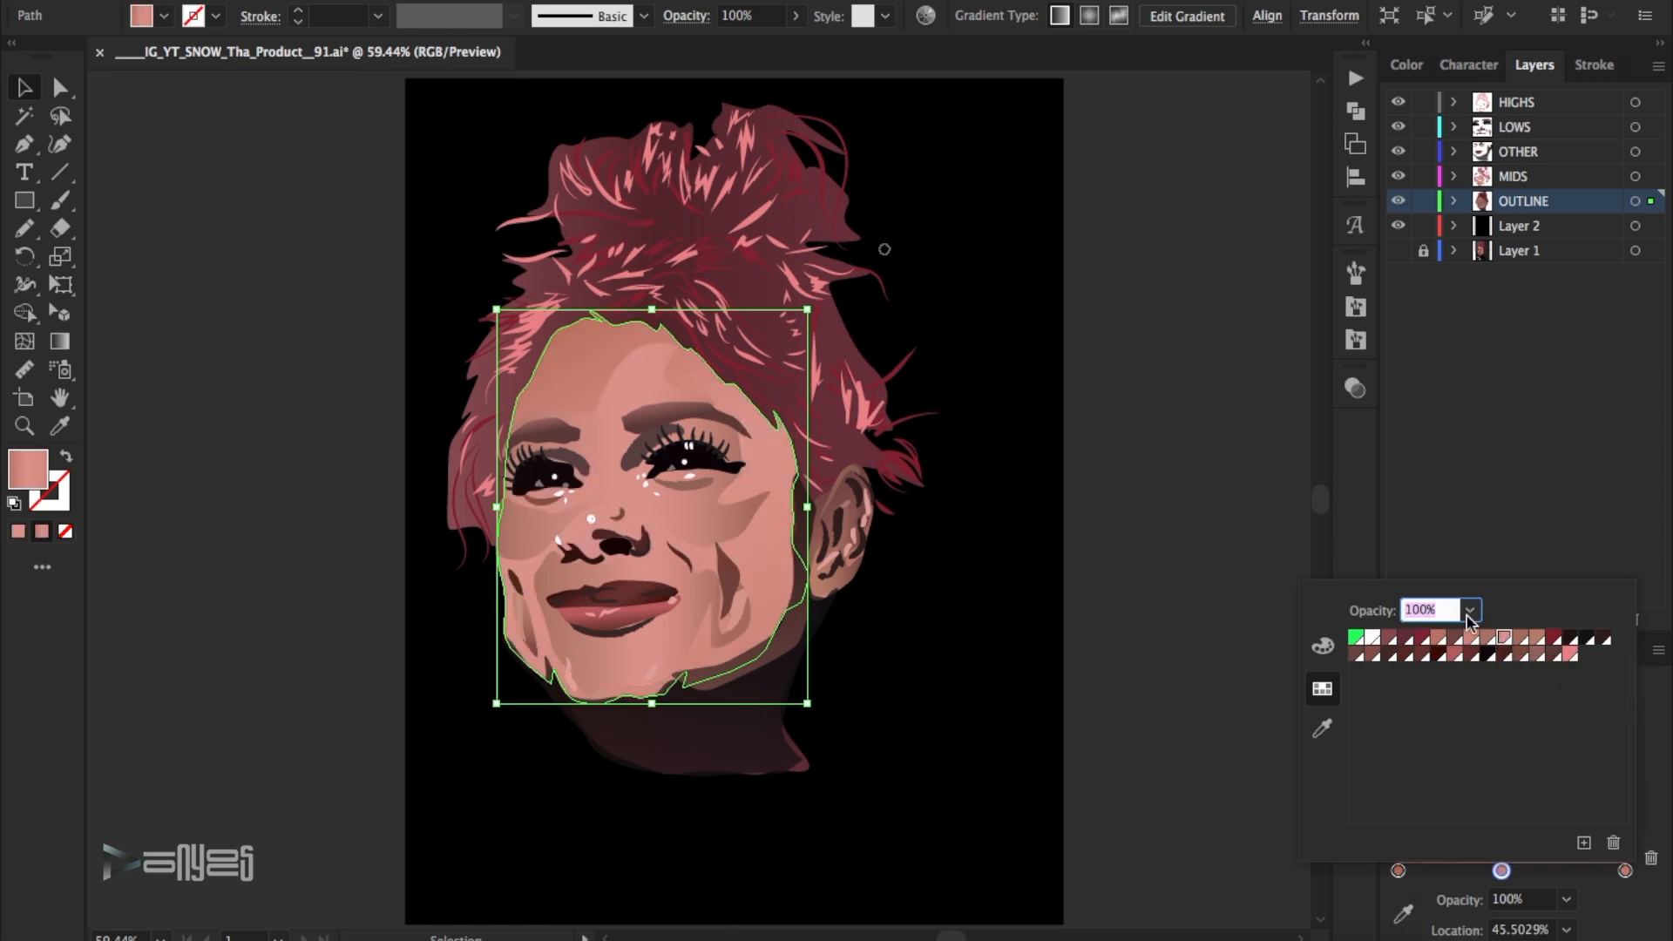
click(1322, 646)
drag(1559, 649, 1523, 660)
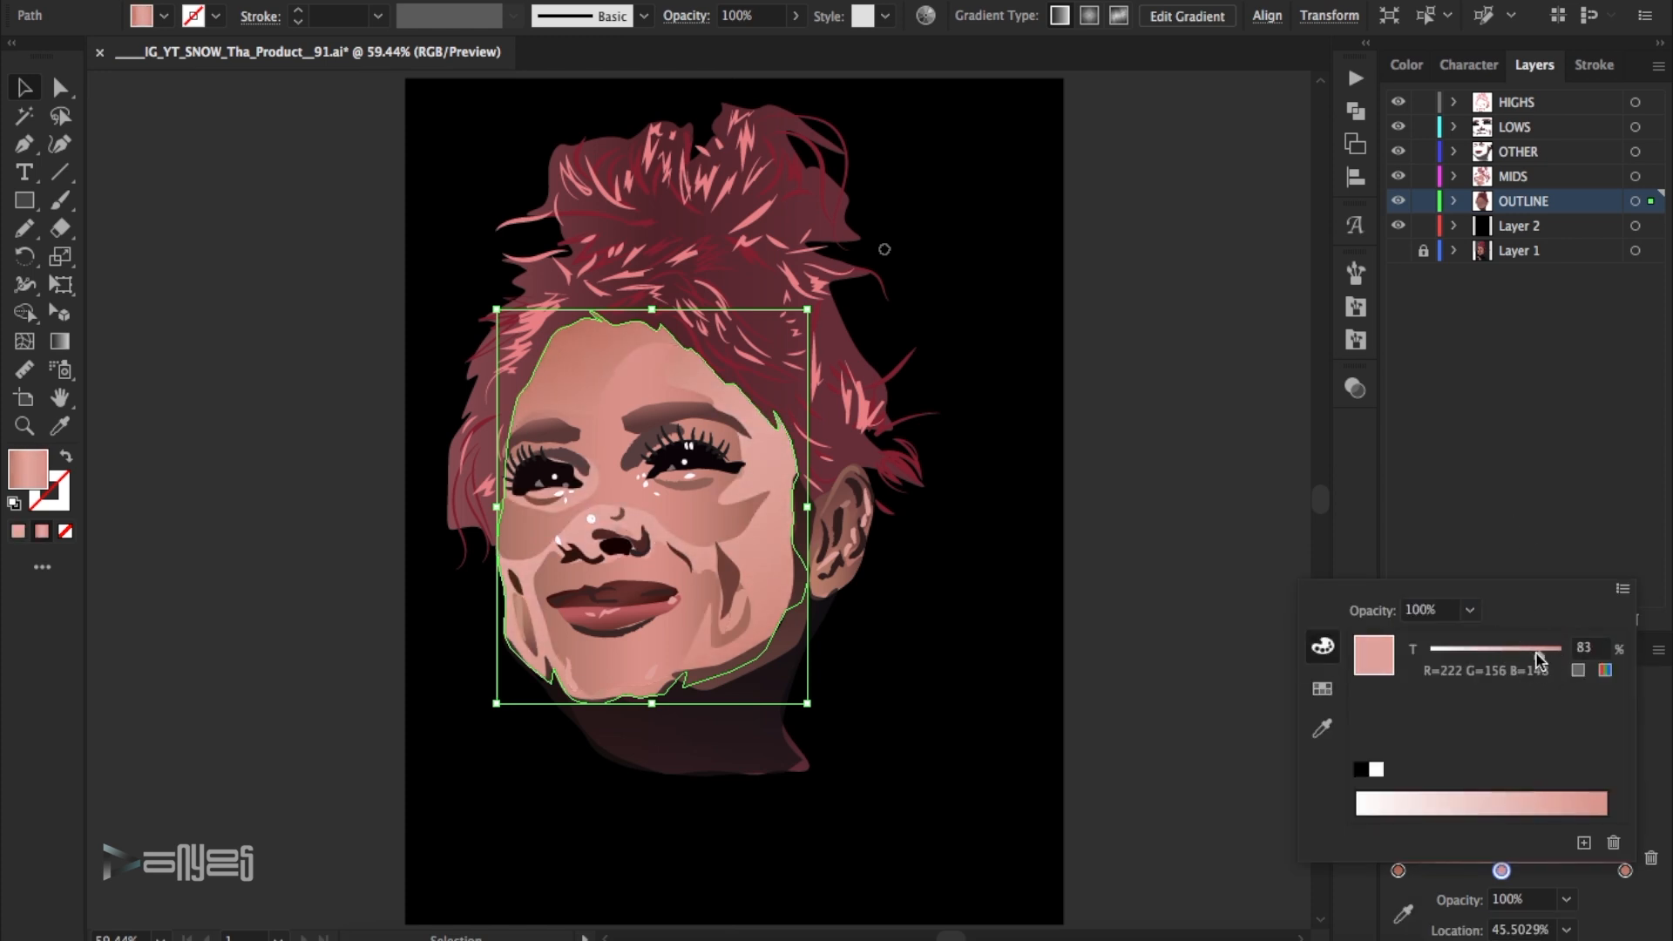
click(1201, 465)
- Check the face with and without the MIDS layer, and lock the OUTLINE layer and Layer 2
click(1398, 179)
click(1398, 178)
click(672, 385)
click(1423, 225)
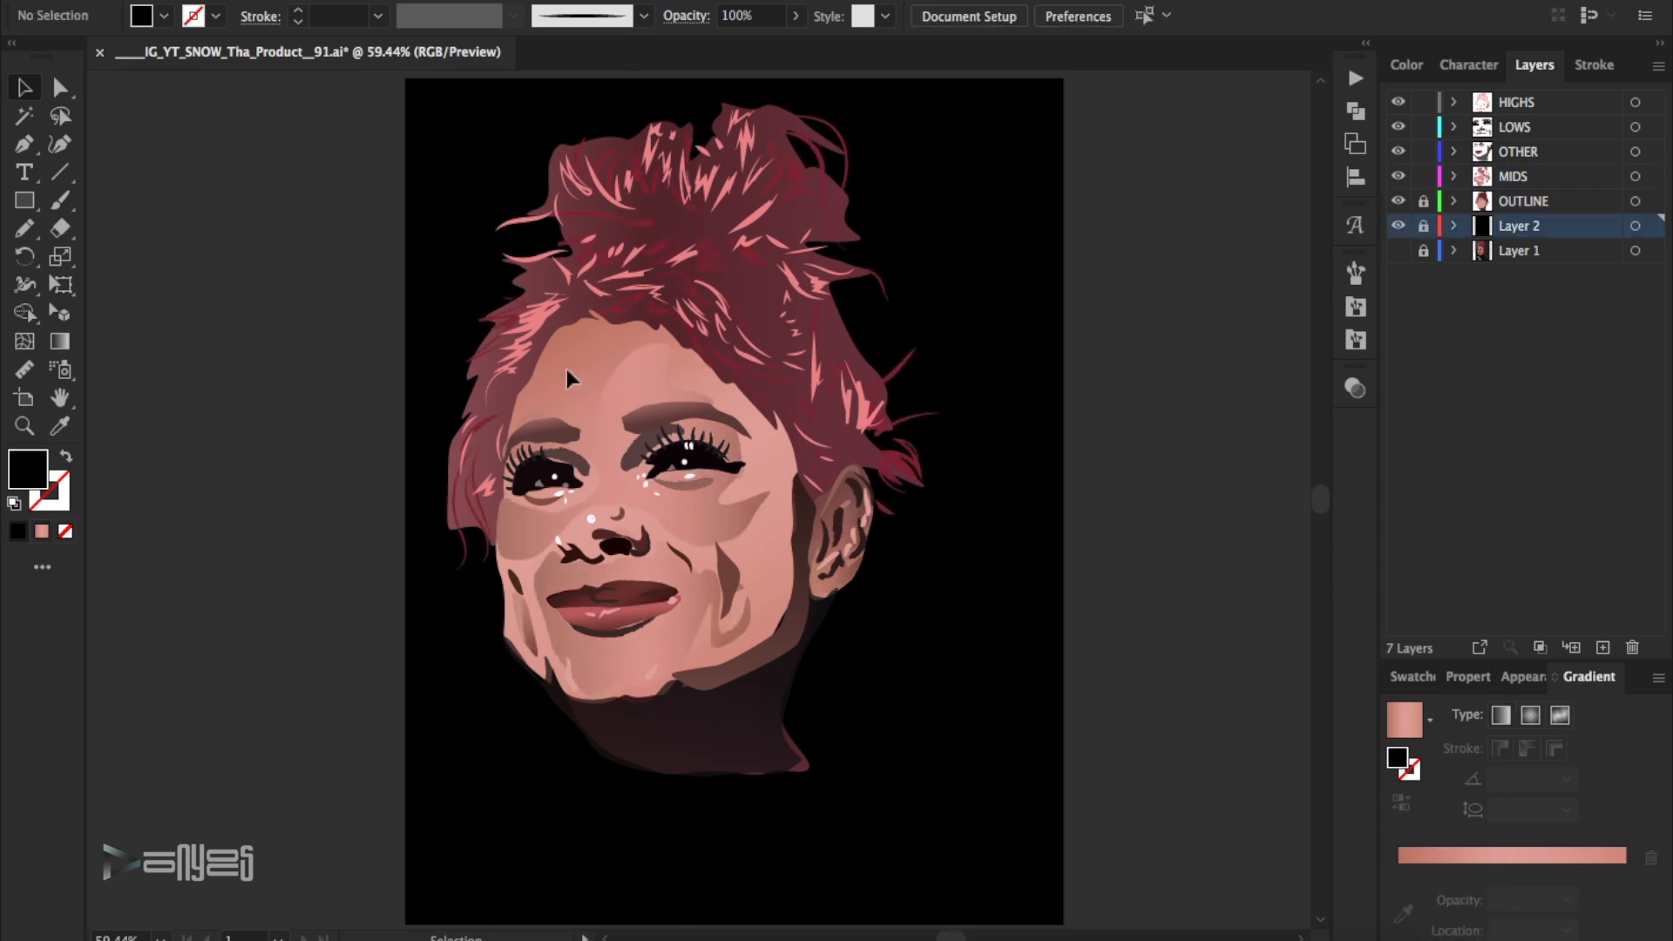
- Reduce the opacity of the large midtone shapes on the face to 63%
click(674, 615)
shift+click(662, 384)
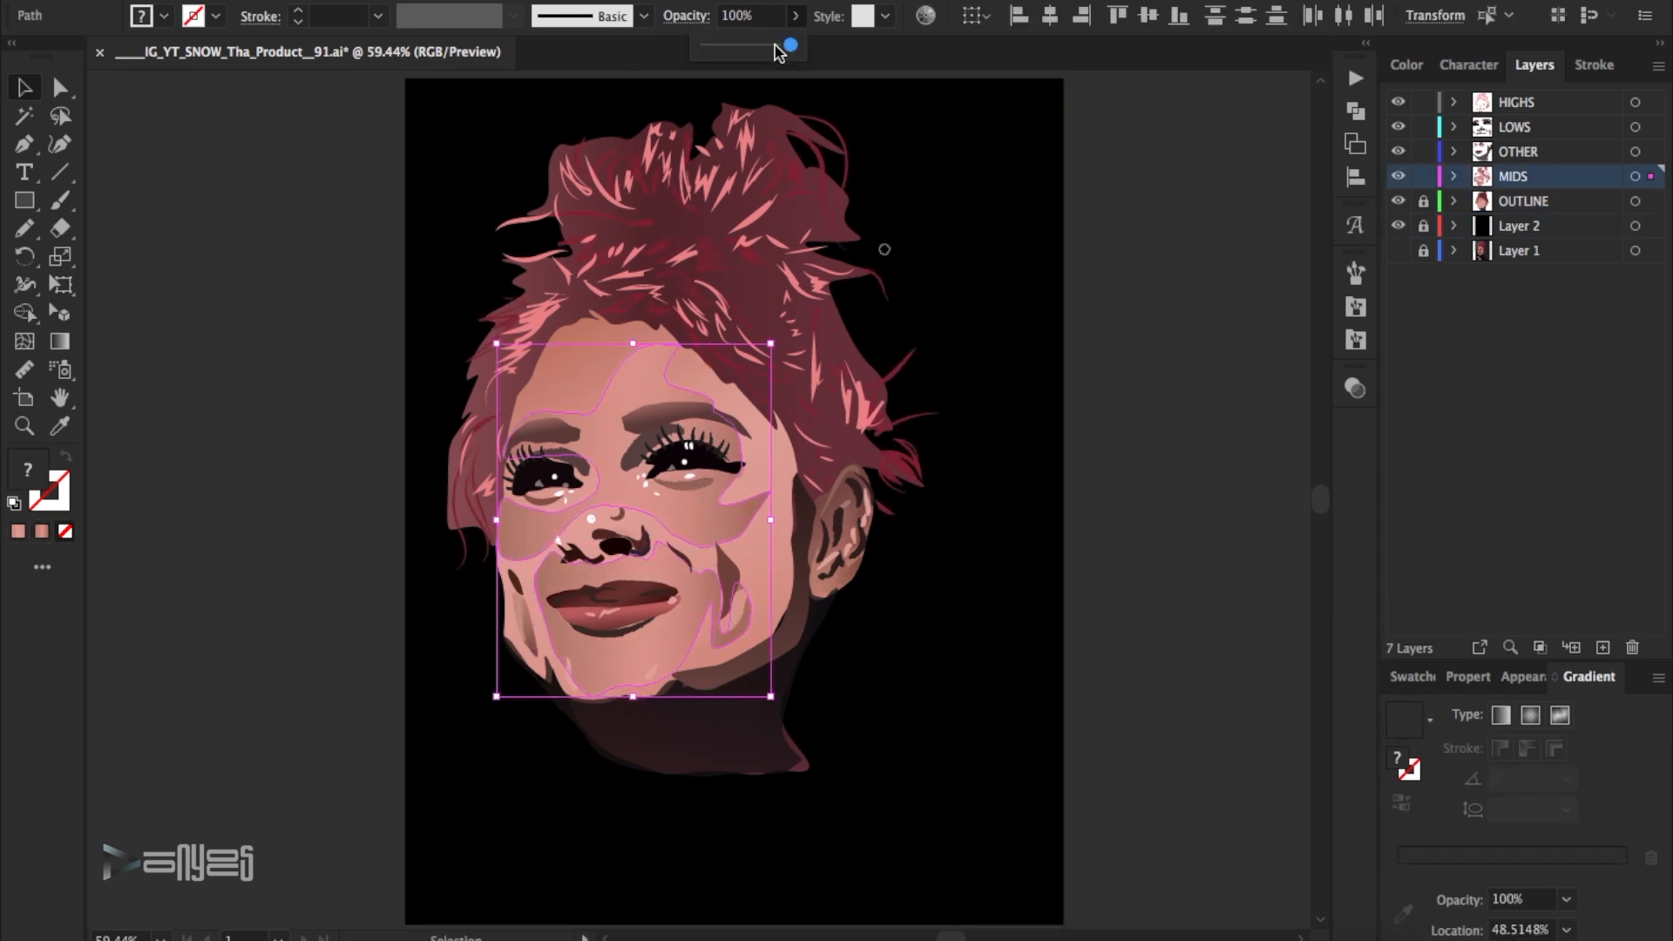
click(794, 18)
drag(794, 45, 750, 45)
click(1162, 222)
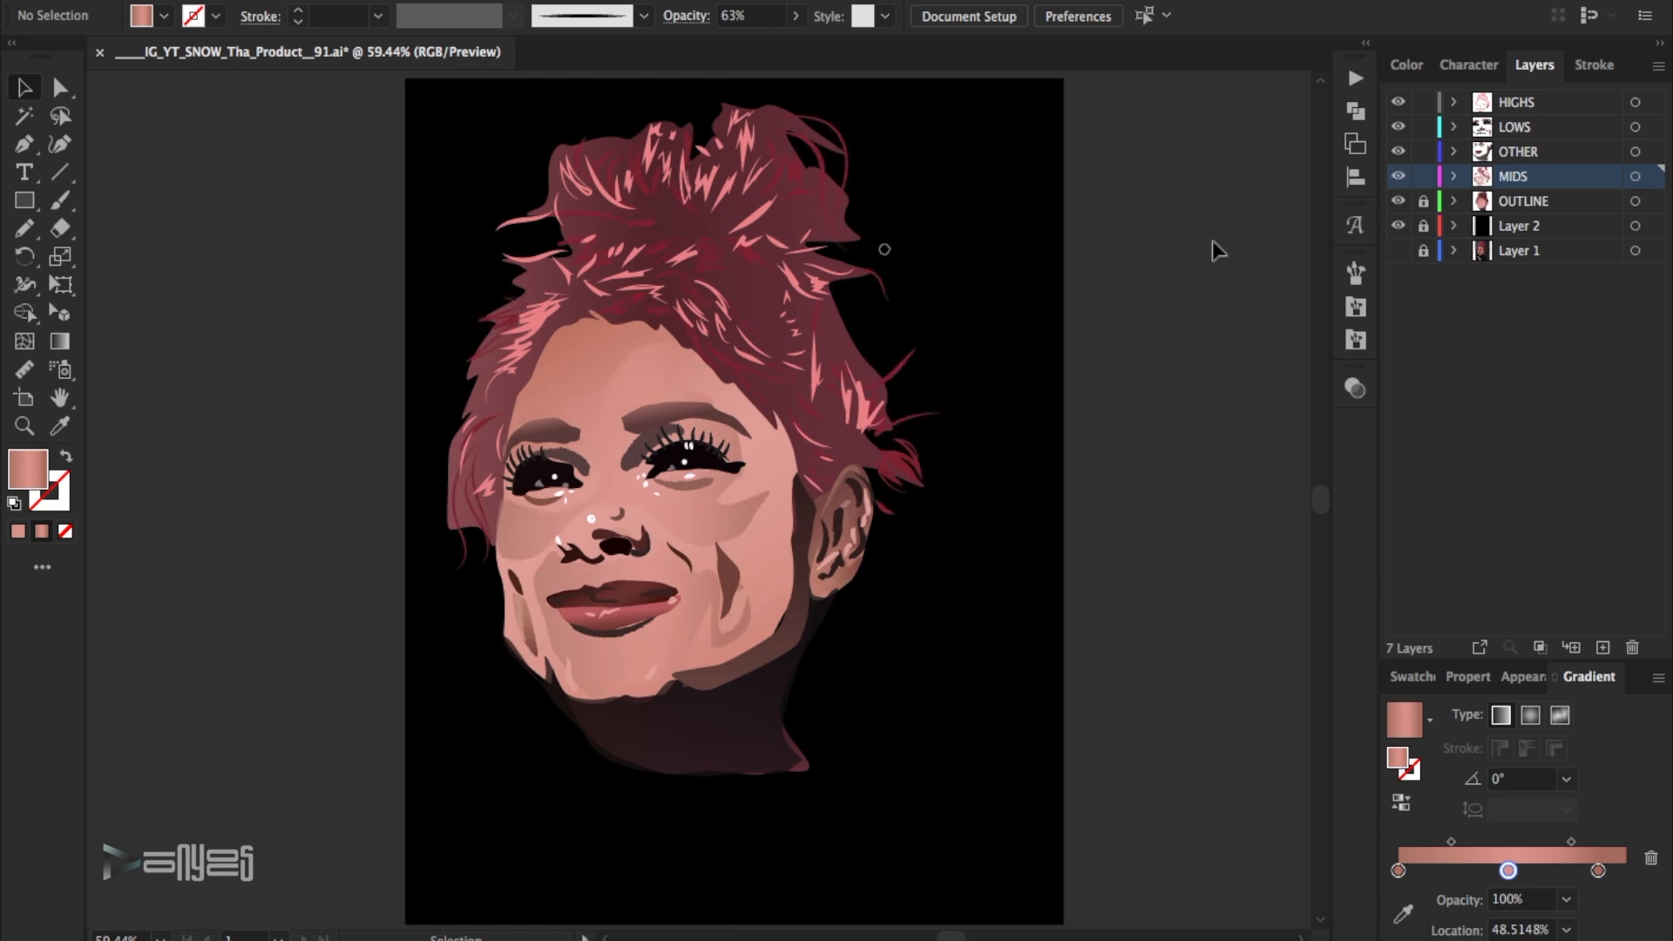
- Toggle the layers above OUTLINE to check what each contributes, and lock HIGHS, LOWS and OTHER
click(1397, 151)
click(1397, 152)
click(1397, 128)
click(1397, 128)
click(1419, 103)
click(1398, 103)
click(1398, 104)
click(1397, 177)
click(1398, 176)
drag(1423, 128, 1427, 152)
- Select all dark red hair strands on the MIDS layer and brighten their stroke to a lighter crimson
drag(343, 92, 1000, 403)
click(794, 172)
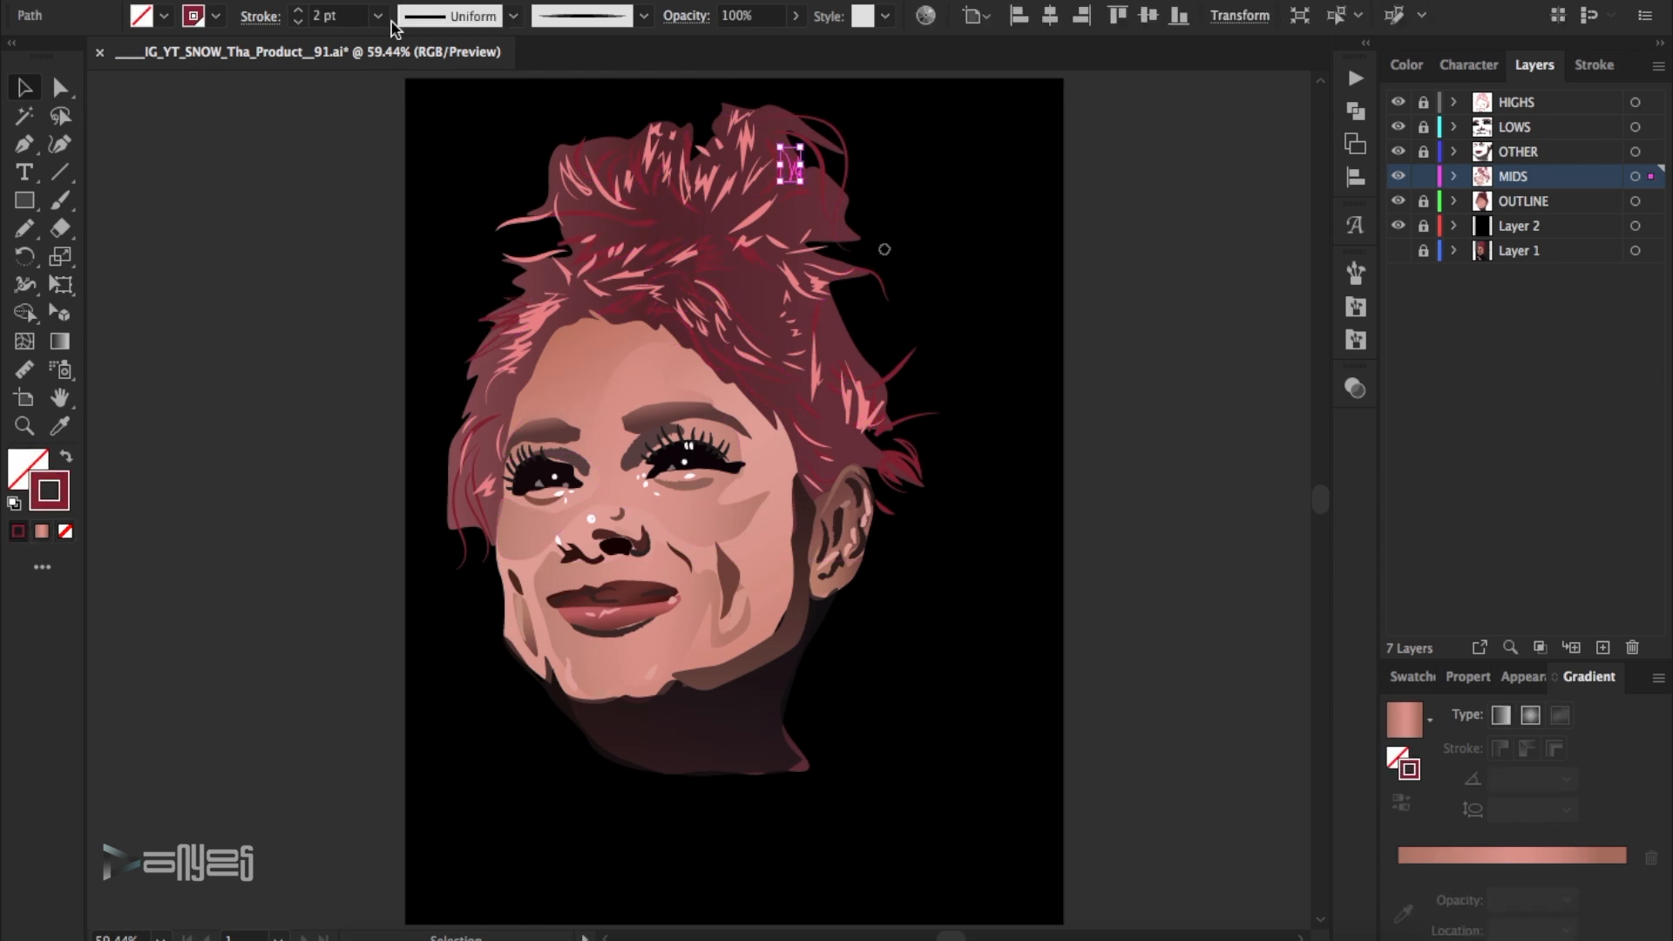
click(413, 2)
mouse_move(361, 2)
mouse_move(417, 156)
click(675, 295)
double_click(58, 499)
click(1278, 255)
key(Return)
click(1243, 272)
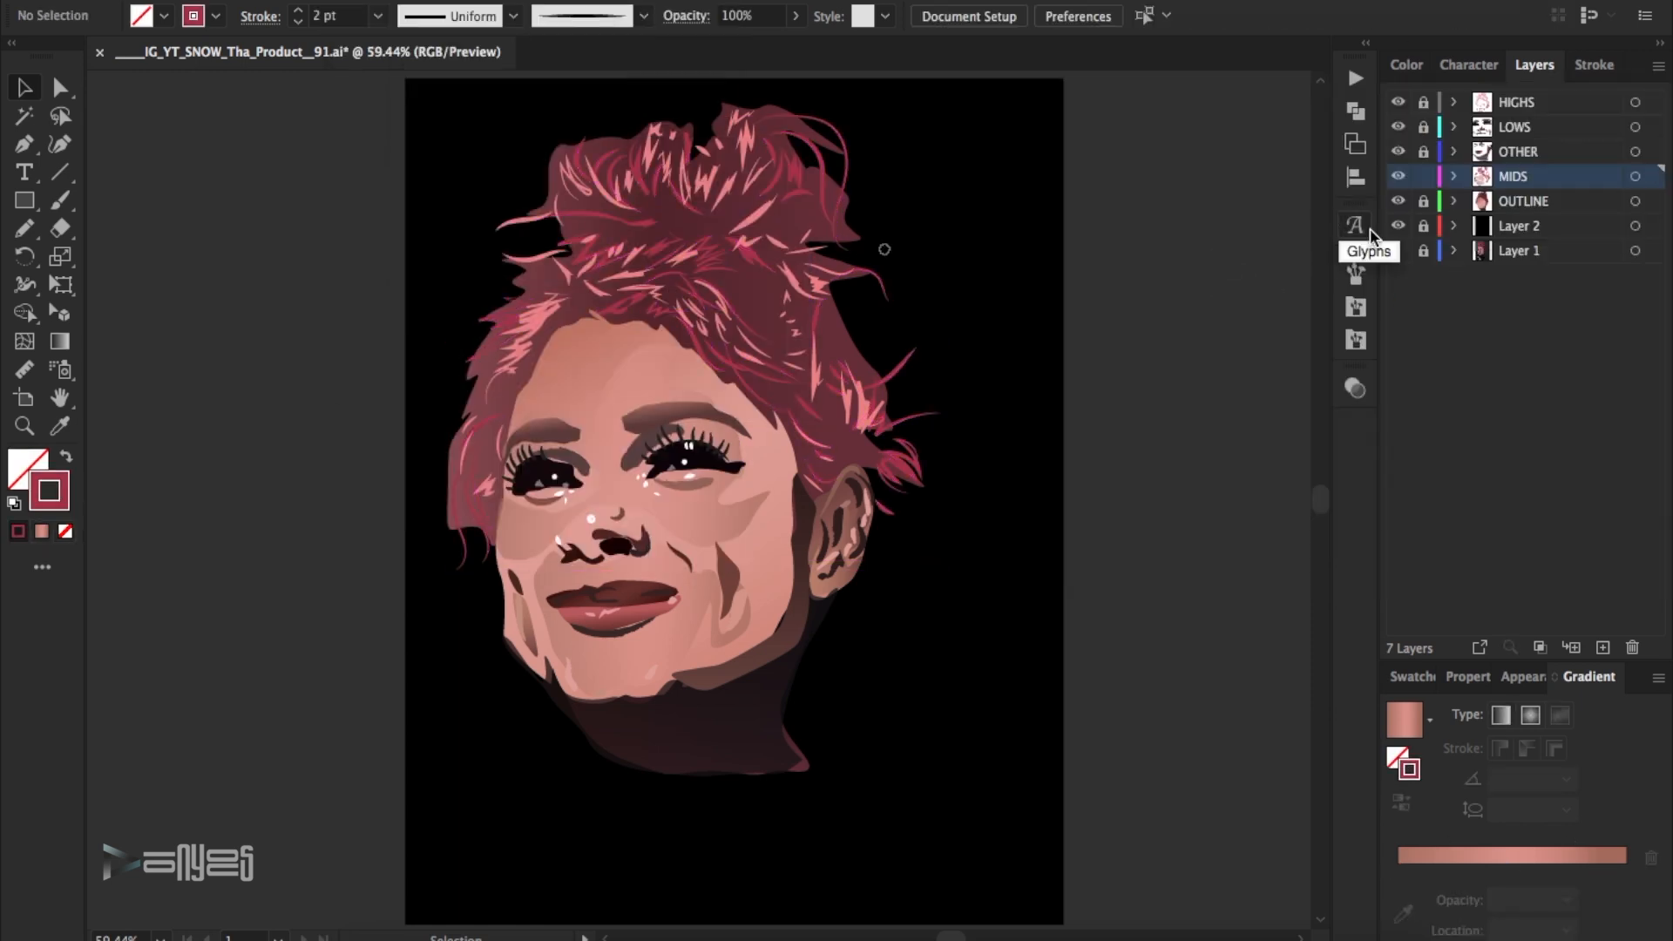
- Lock MIDS and paint a loose 1 pt crimson hair strand beside the left temple on the unlocked OTHER layer
key(b)
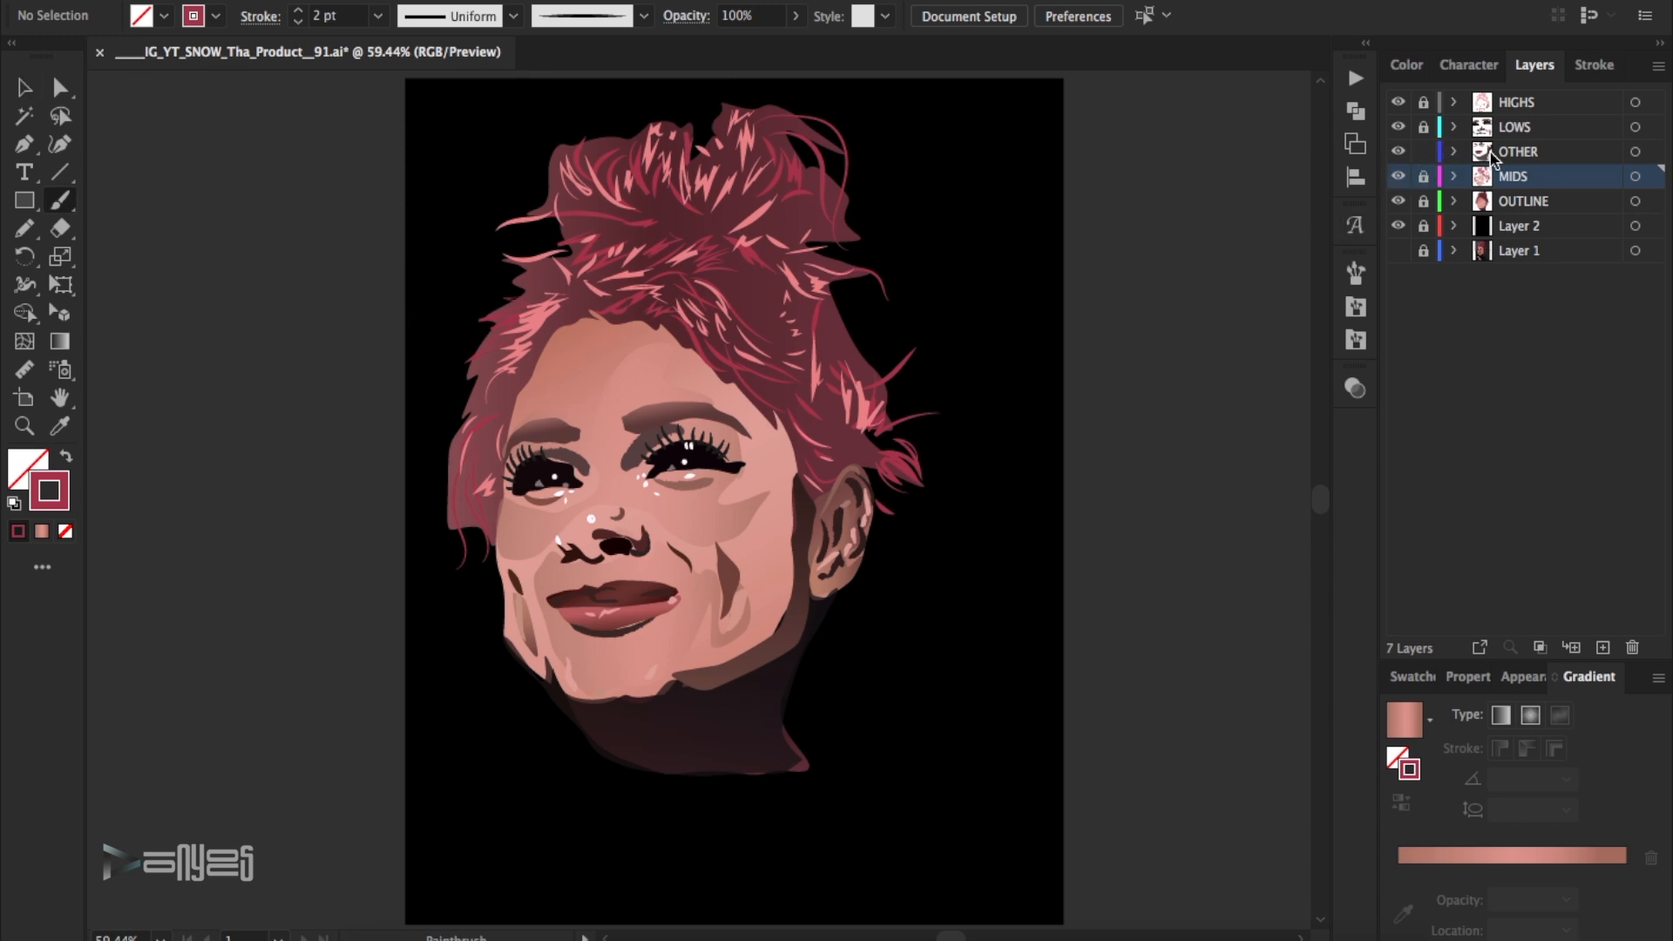
click(1491, 153)
key(bracketleft)
drag(511, 316, 408, 446)
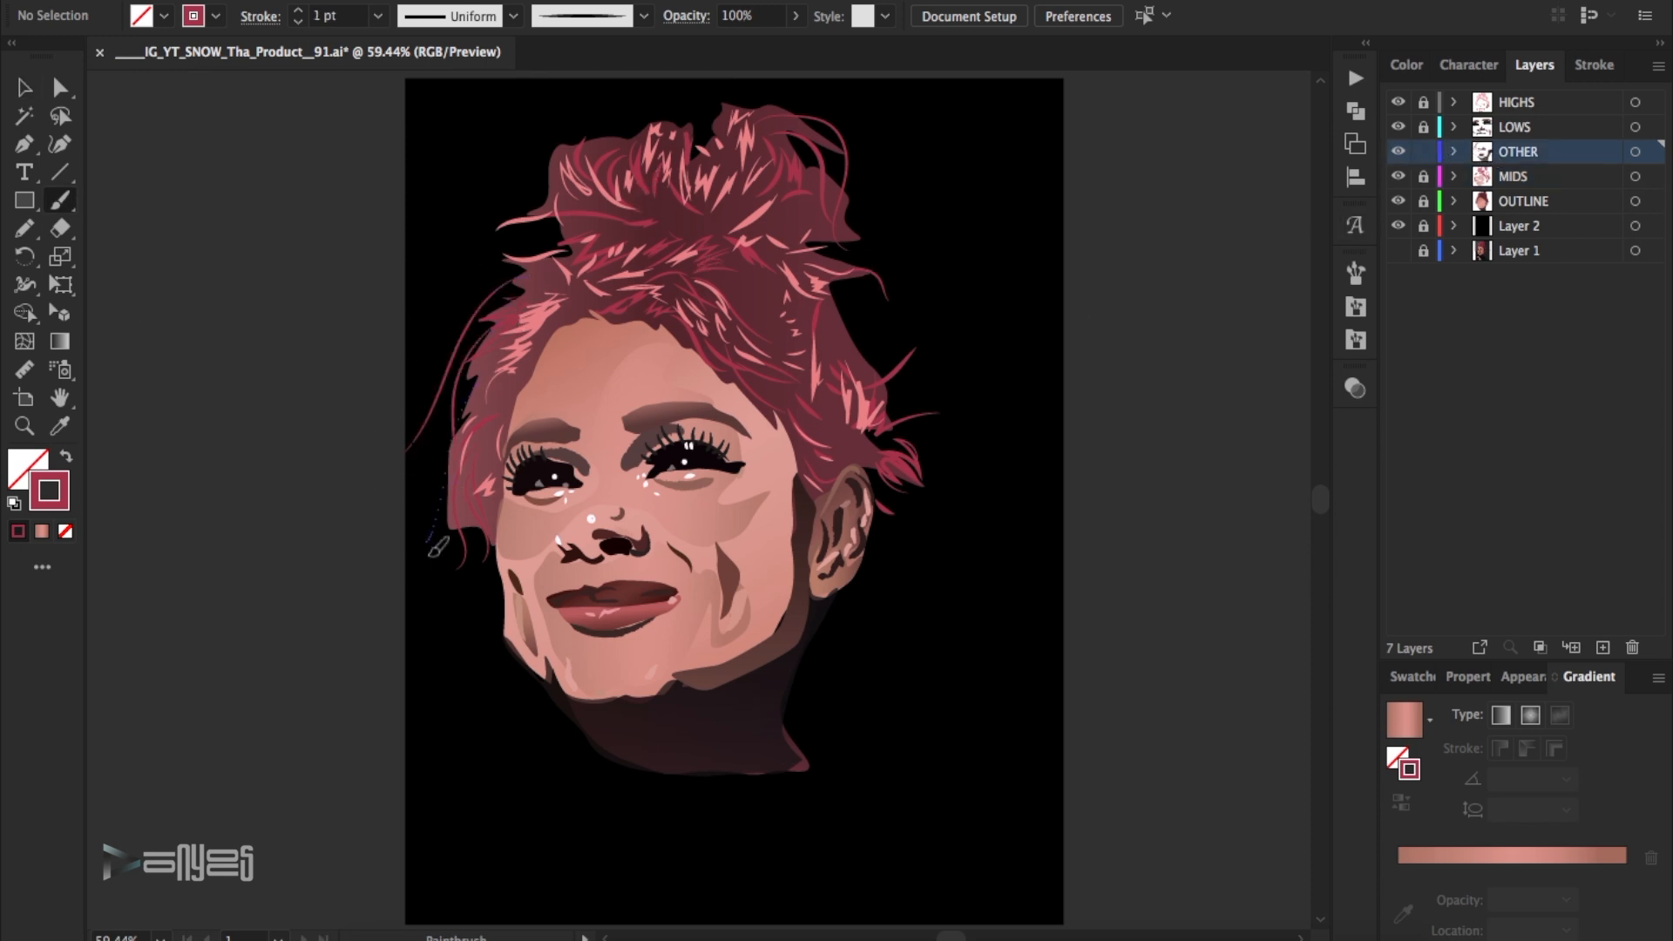
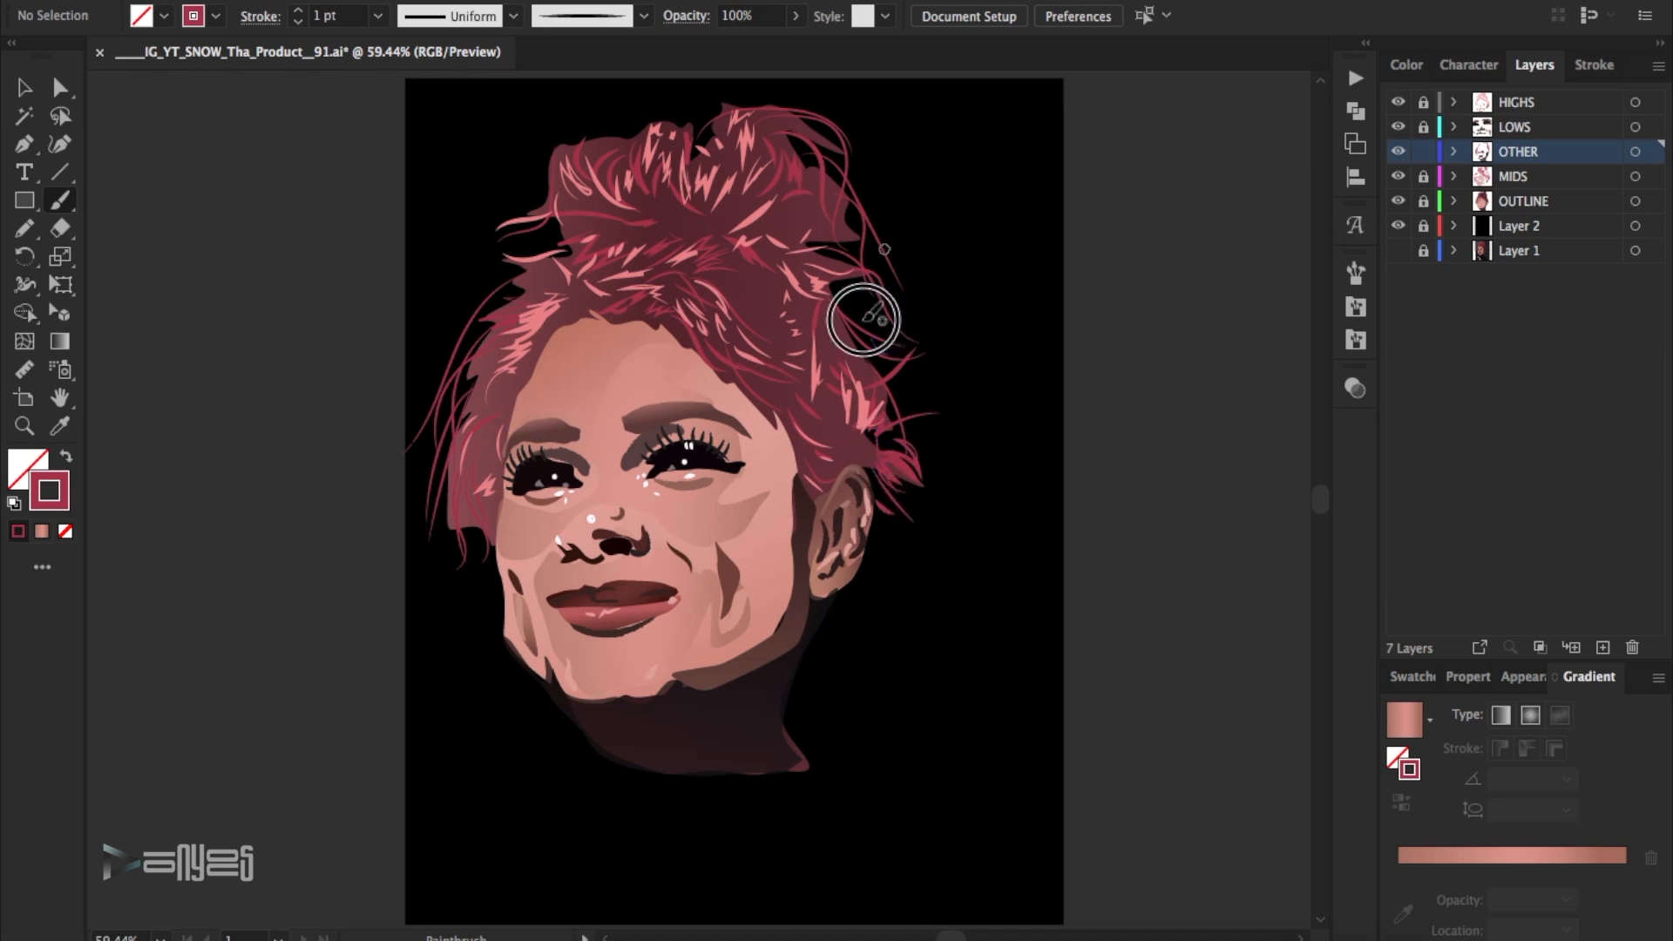
- Paint another loose strand beside the left temple and set the loose hair strands on the OTHER layer to a 2 pt stroke
drag(508, 380, 448, 541)
drag(281, 78, 1004, 676)
click(978, 267)
click(859, 271)
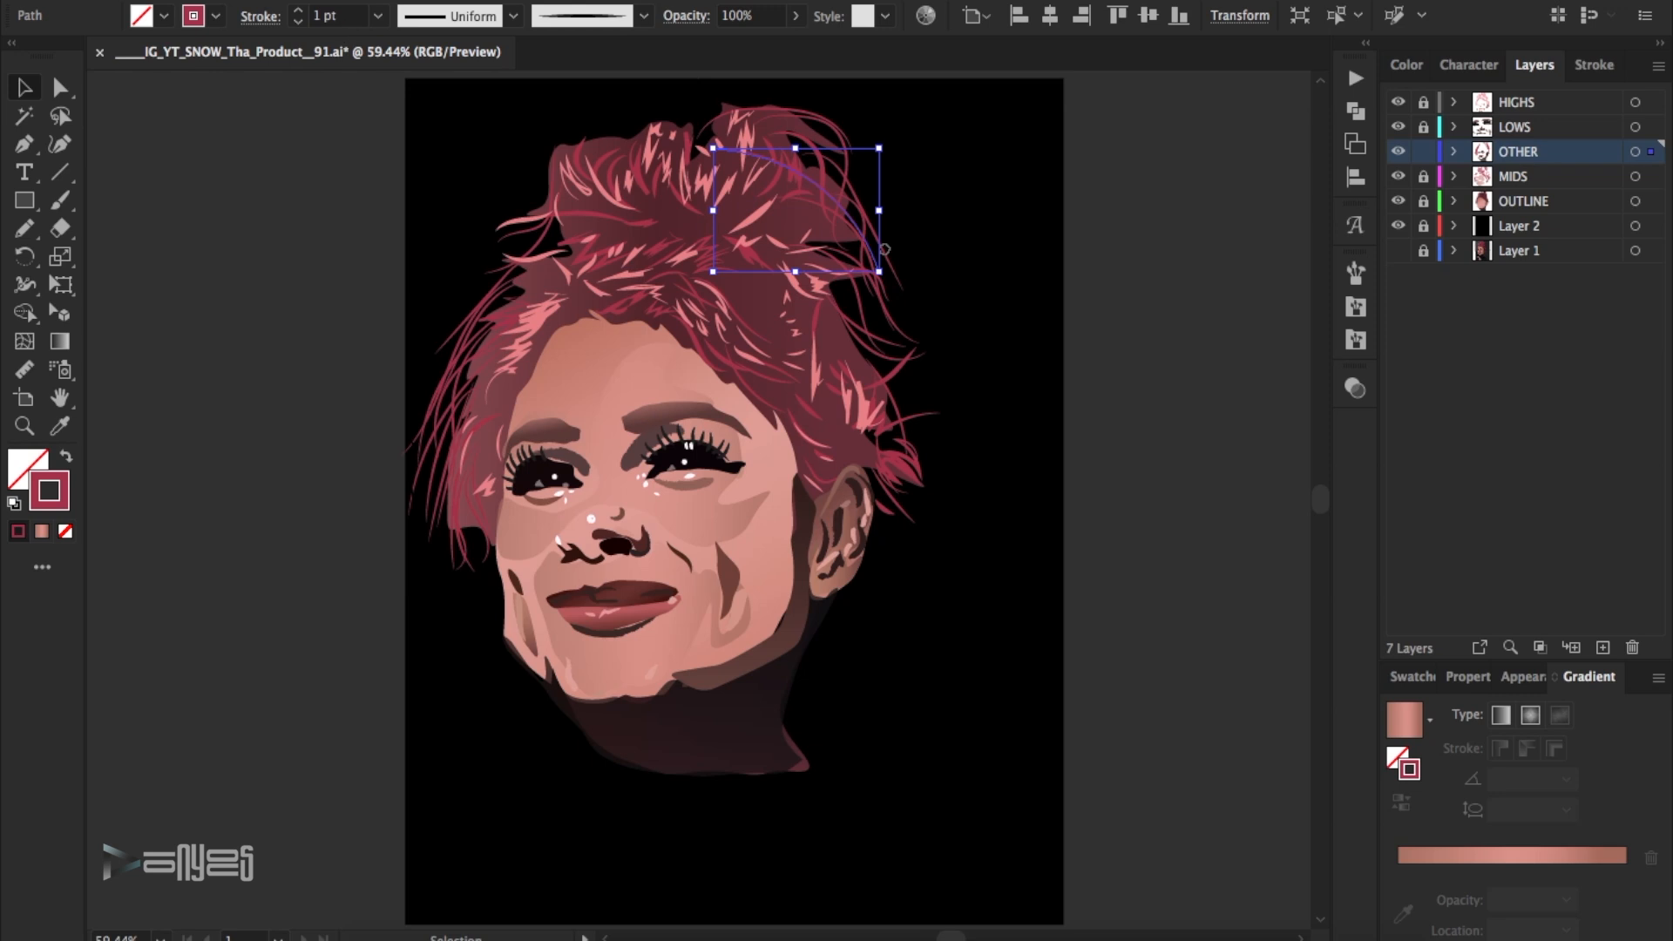
click(749, 250)
click(1125, 258)
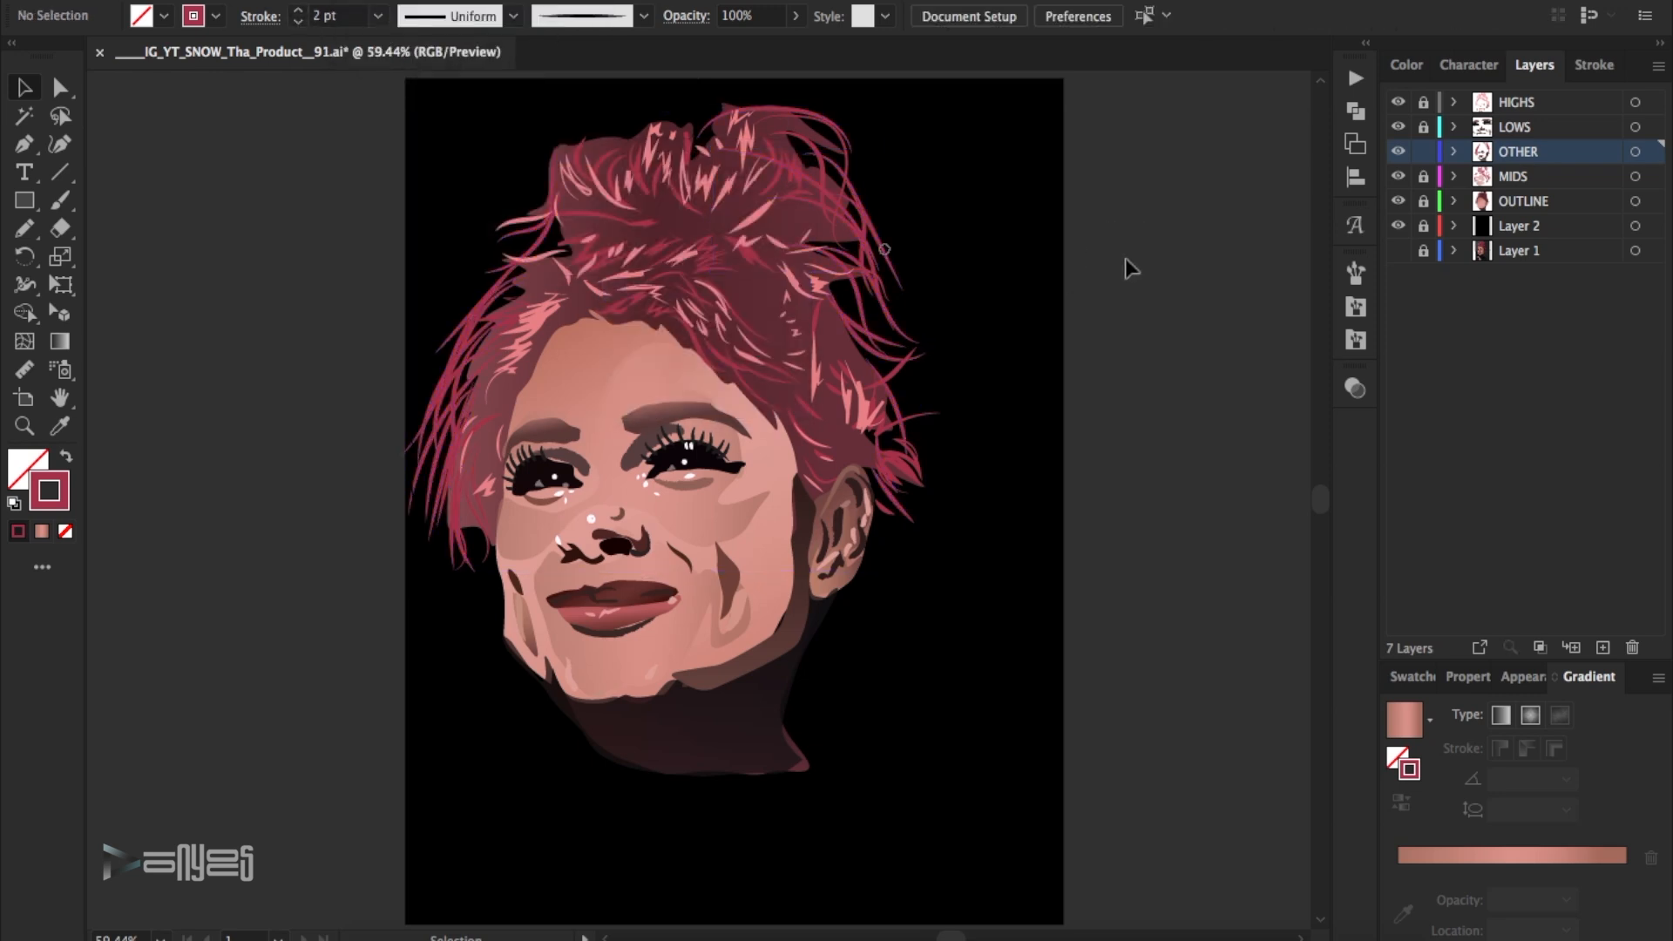
- Recolour the stroke of the loose hair strands along the left side of the face to a muted mauve-brown swatch
drag(413, 207, 504, 505)
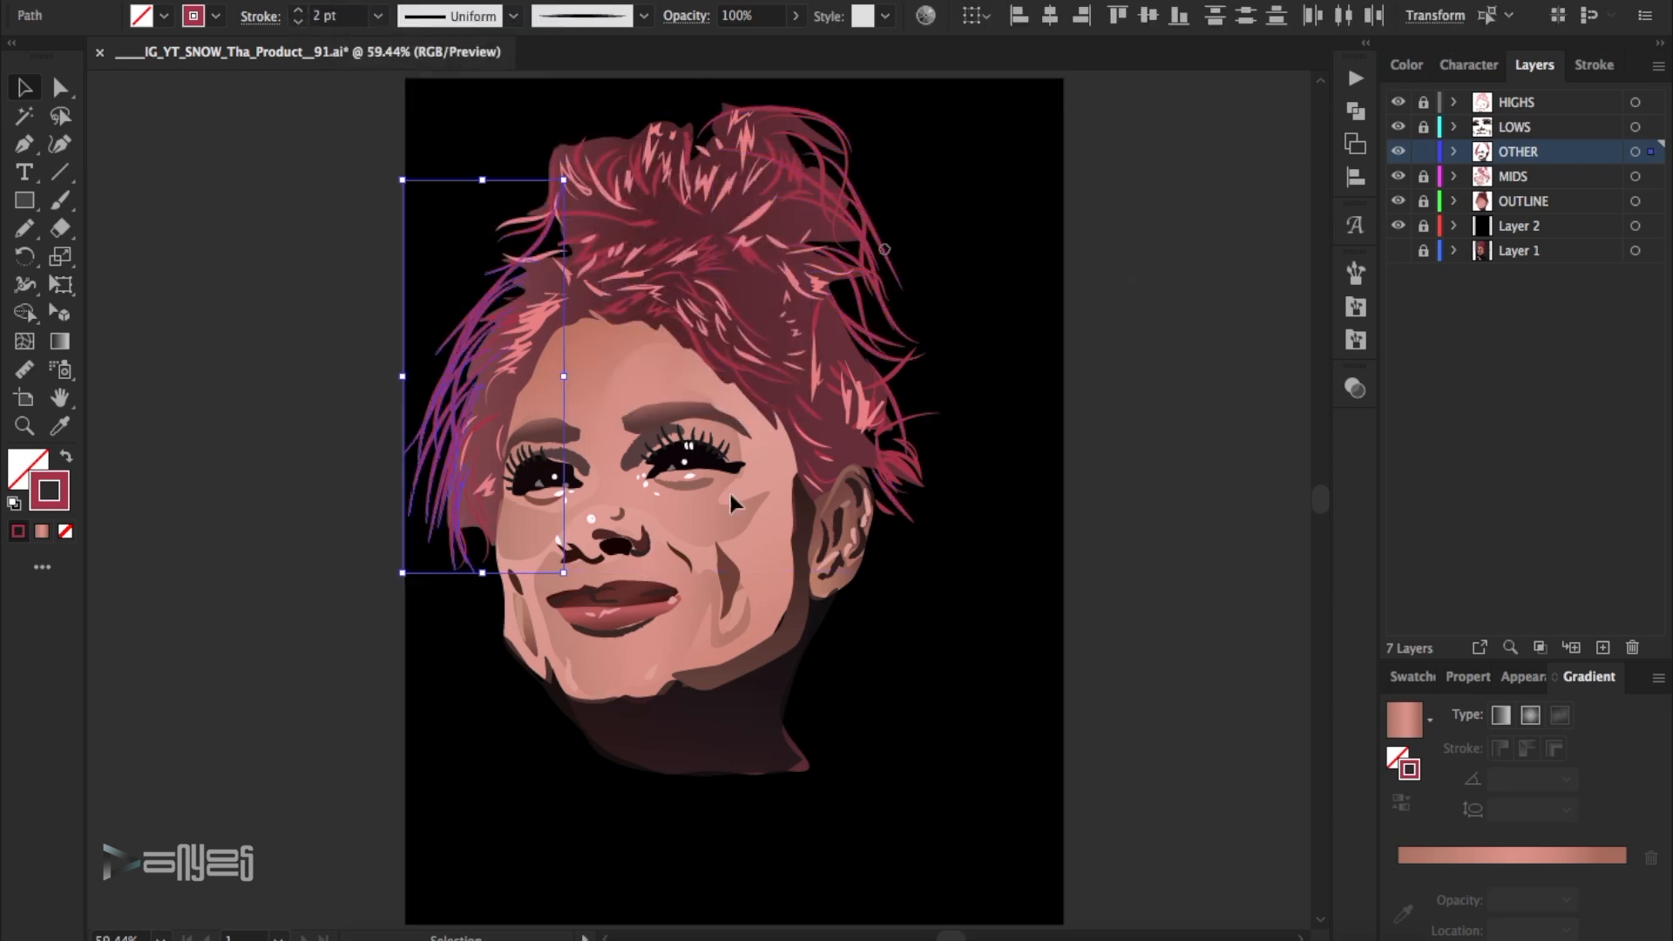
click(1416, 676)
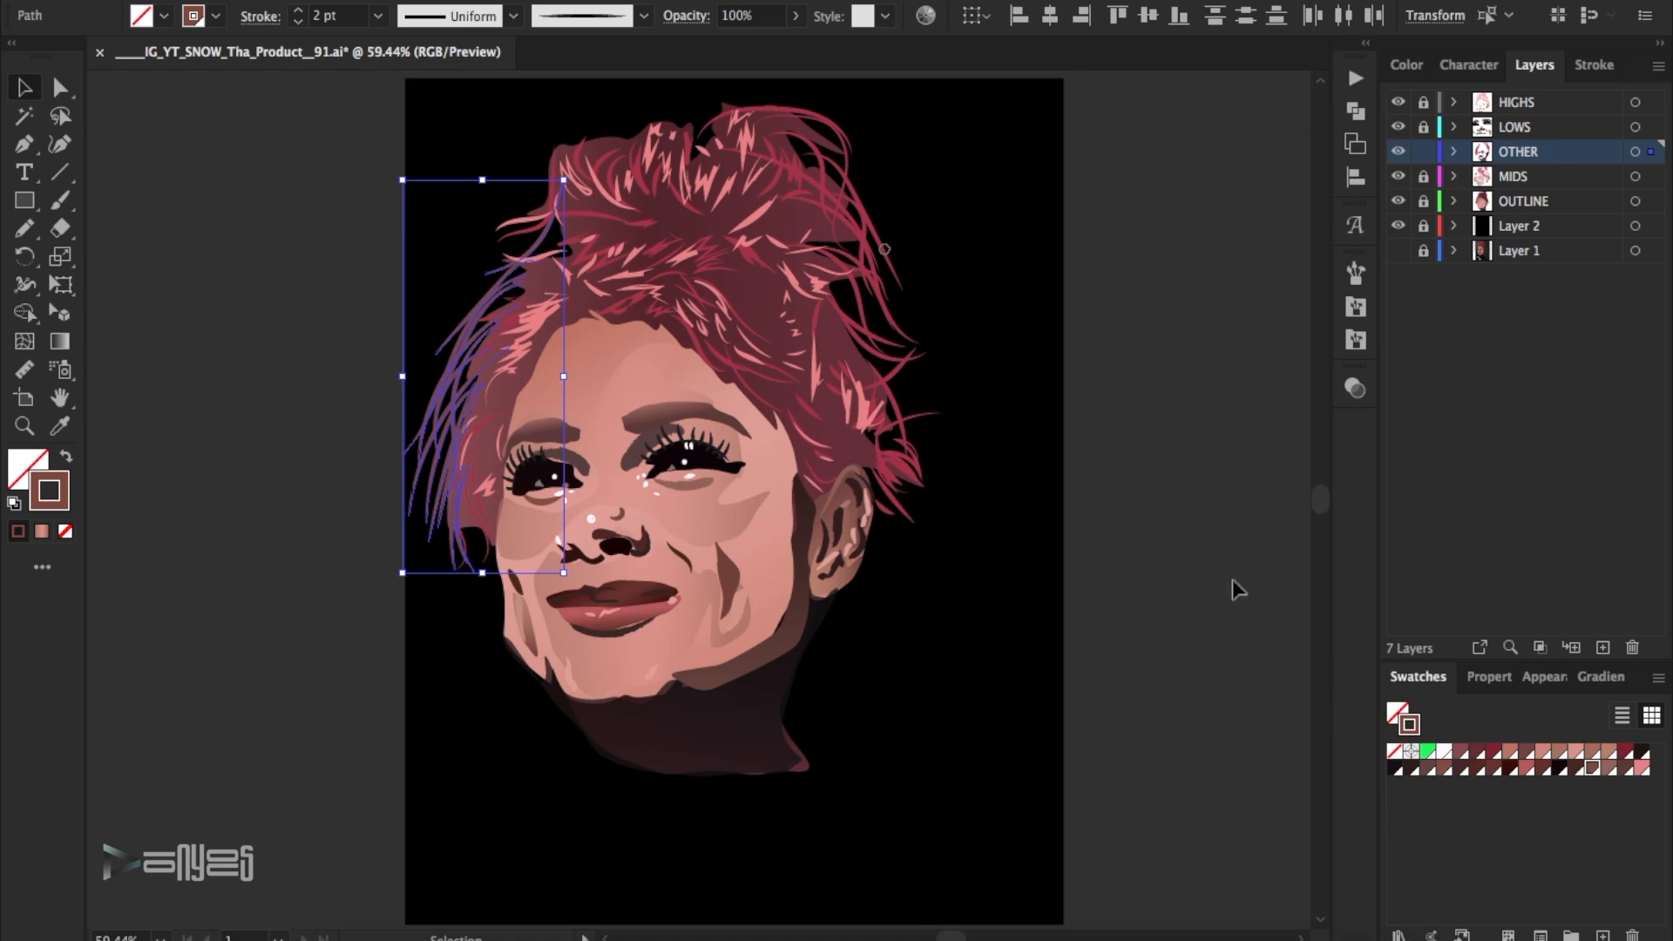
click(1011, 547)
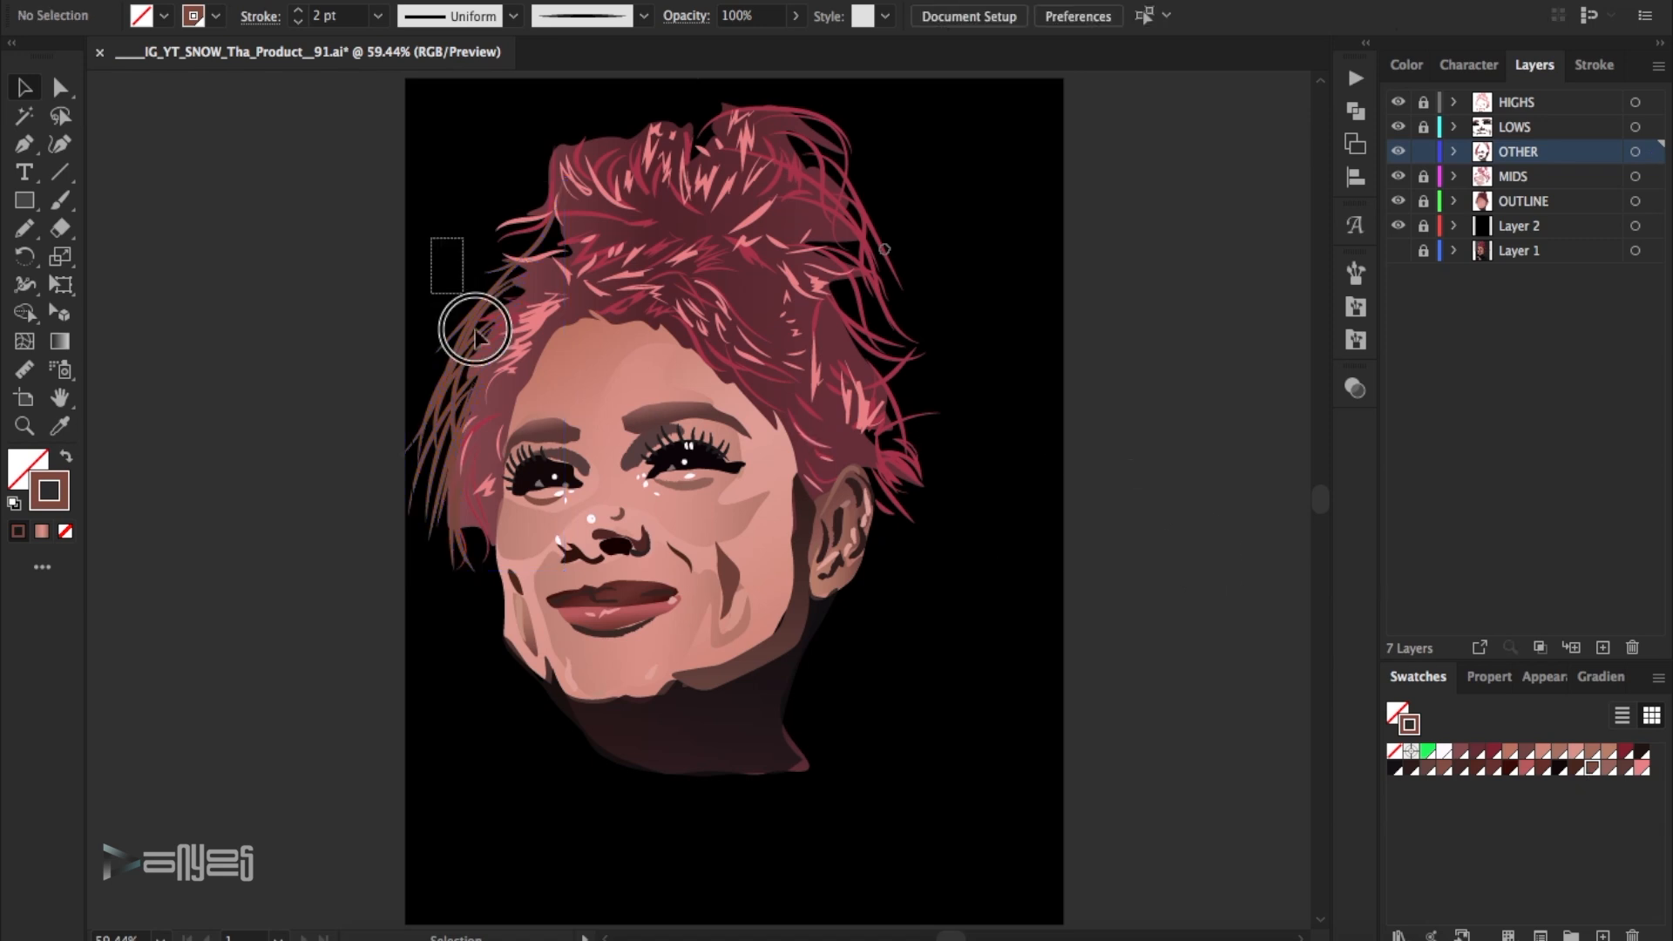
click(1463, 753)
drag(356, 228, 478, 483)
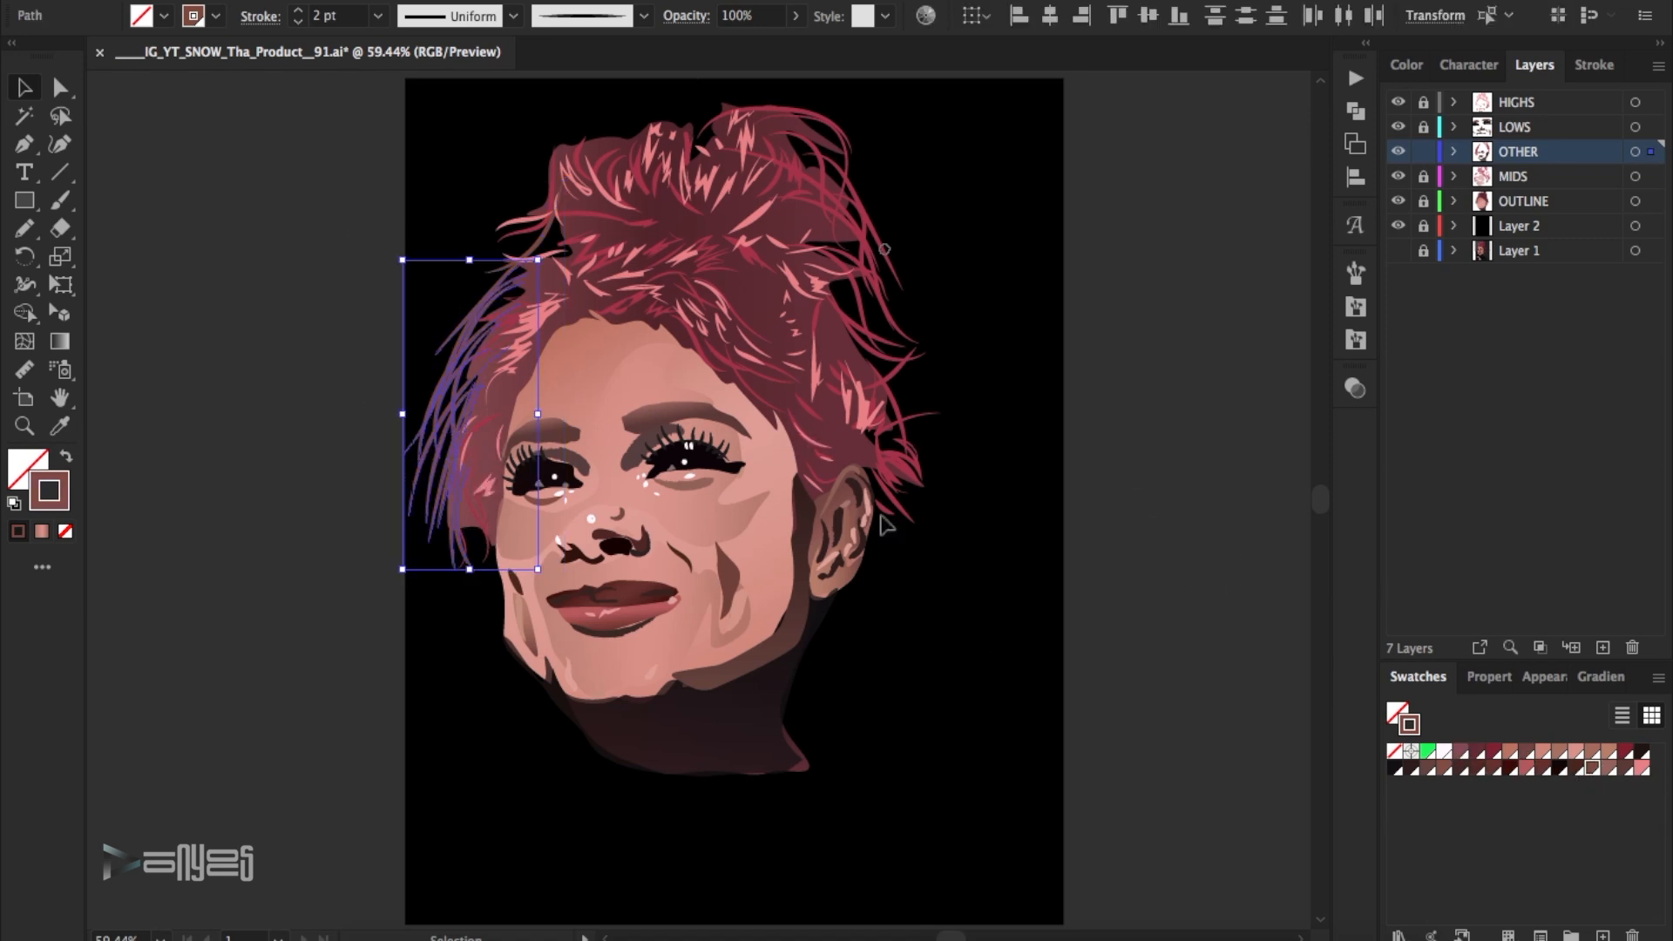
click(1157, 560)
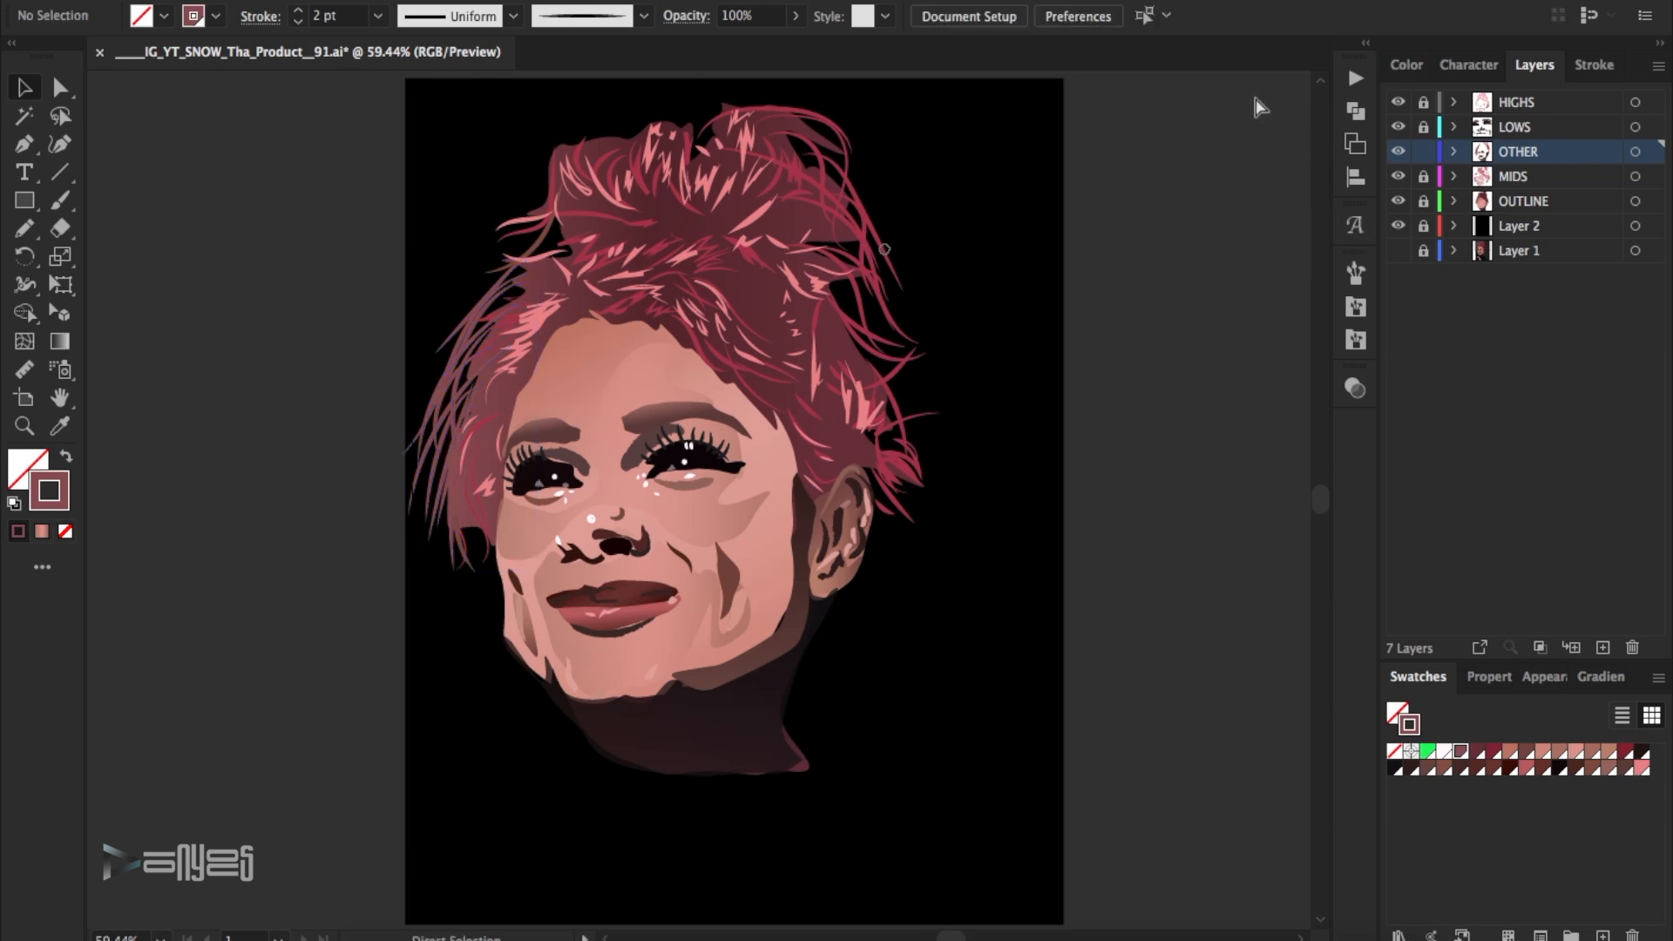
- Check the artwork without the HIGHS layer and lower the opacity of the shadow shape between the cheek and ear
mouse_move(1398, 102)
mouse_down()
mouse_move(1399, 202)
mouse_move(1395, 103)
mouse_up()
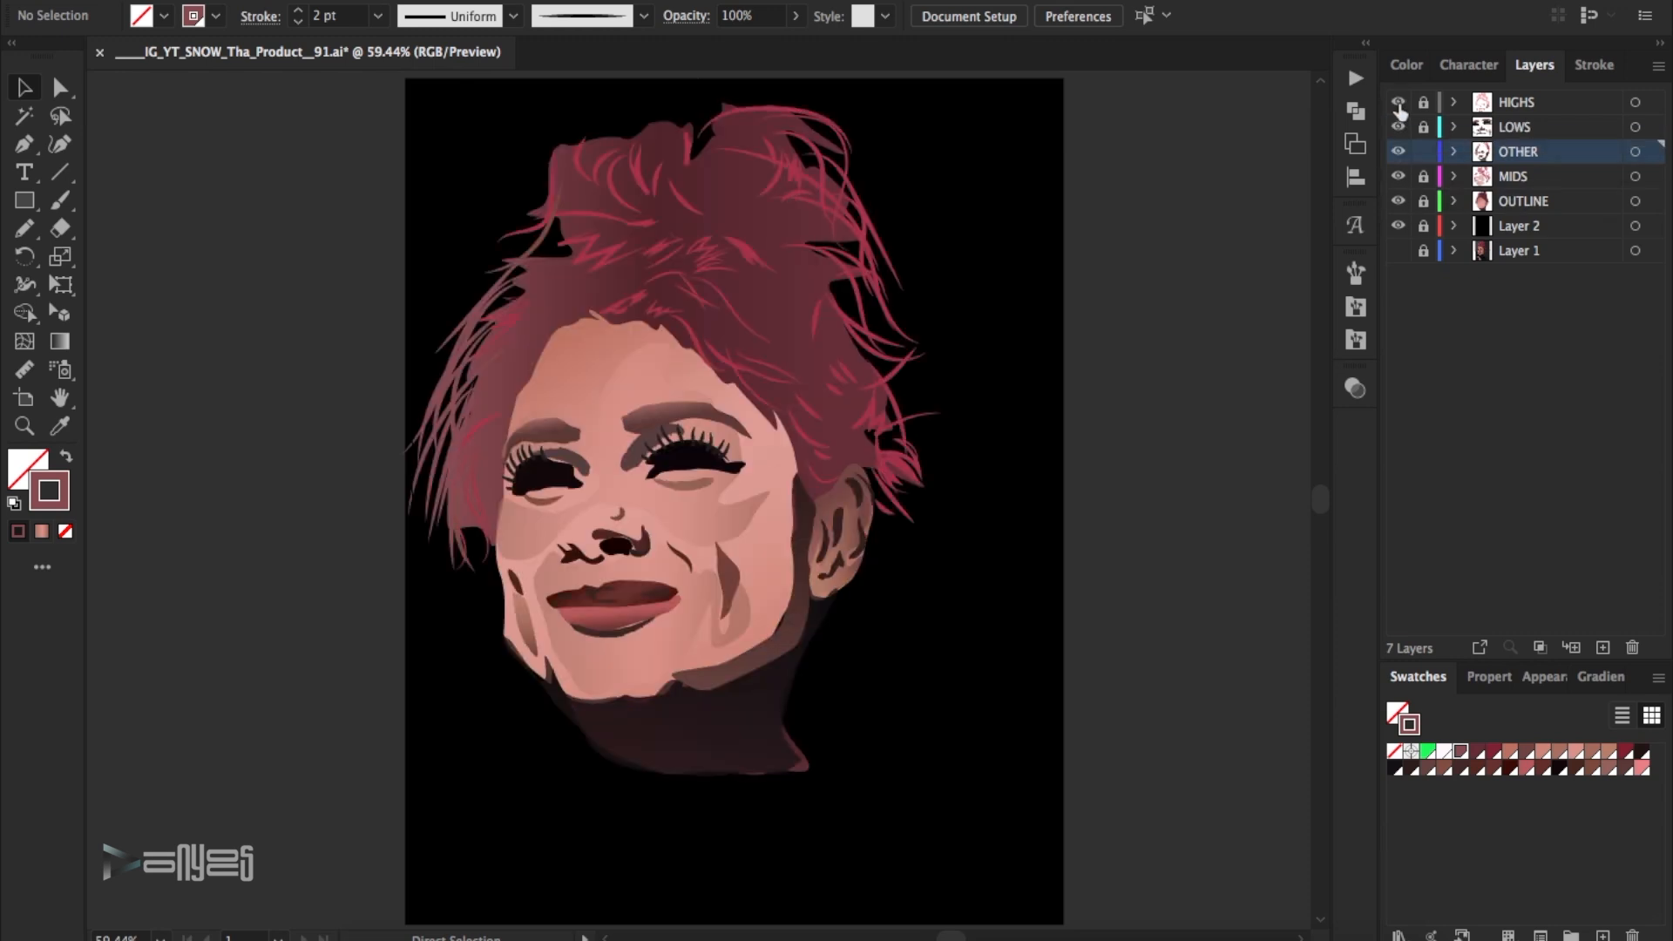
click(810, 522)
click(795, 16)
drag(794, 45, 757, 47)
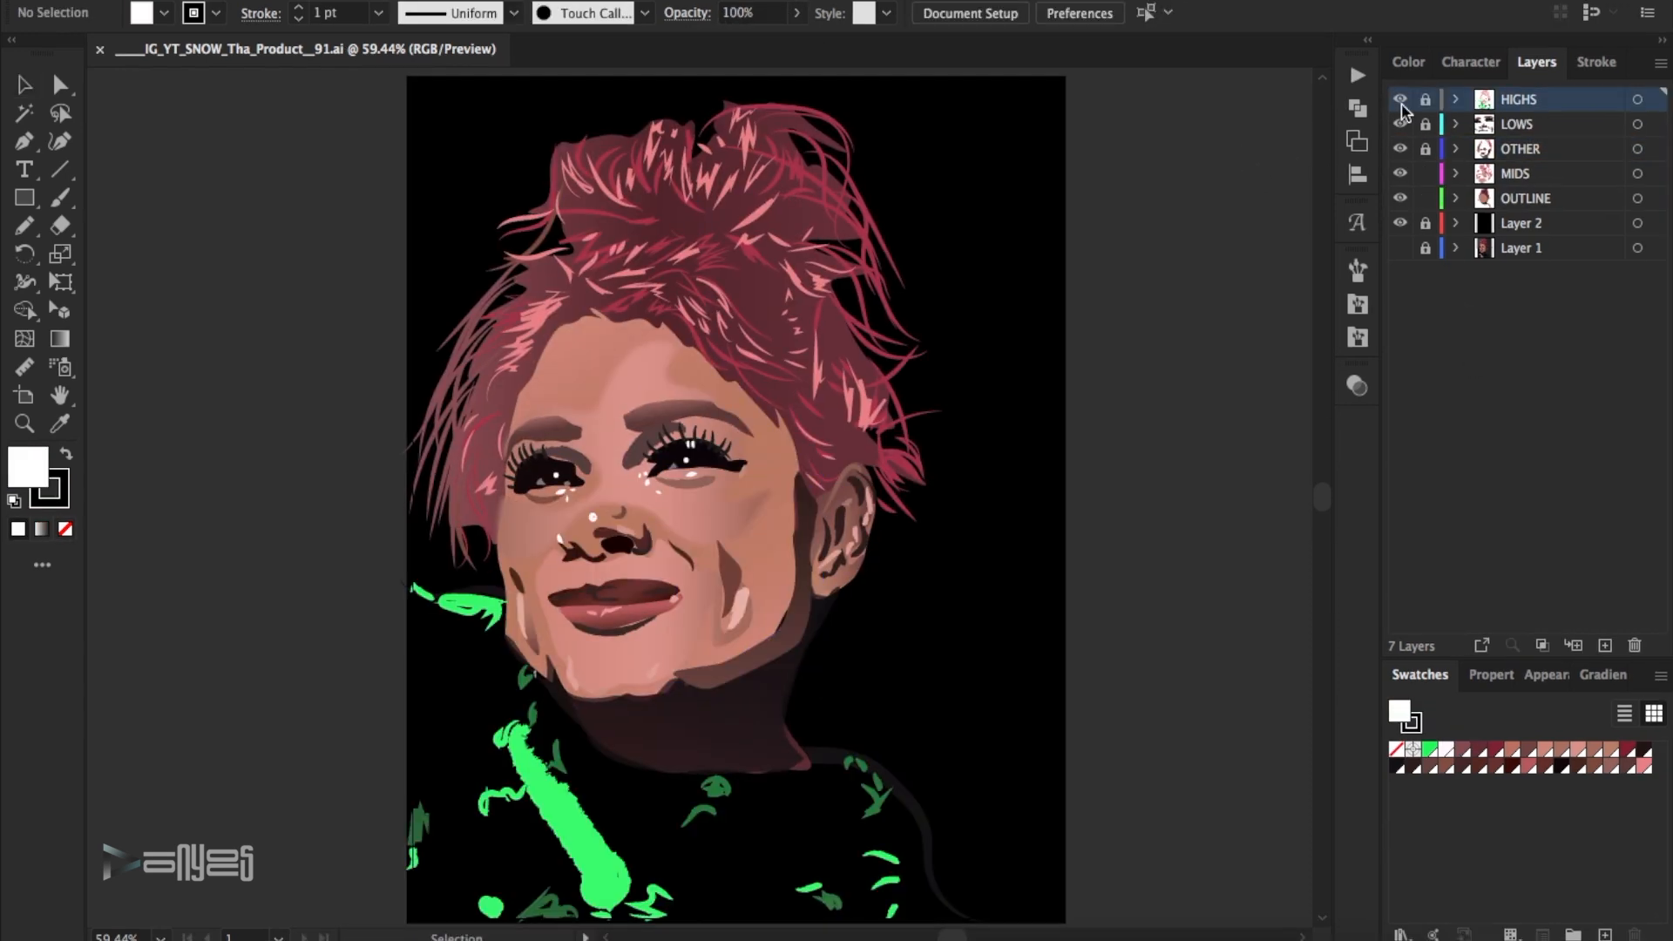
- Toggle LOWS, OTHER and OUTLINE to check their contents, unlock OTHER, and lock MIDS and OUTLINE
click(1404, 127)
click(1404, 127)
click(1402, 152)
click(1402, 151)
click(1425, 150)
drag(1426, 175, 1426, 200)
click(1401, 202)
click(1402, 202)
- Apply a Gaussian Blur to the shadow shapes at the inner corners of both eyes on the OTHER layer
key(z)
drag(952, 678, 390, 348)
key(a)
click(508, 386)
shift+click(636, 347)
click(420, 2)
mouse_move(495, 392)
click(784, 392)
drag(1338, 185, 1335, 184)
click(1483, 235)
click(934, 370)
scroll(776, 390, down, 4)
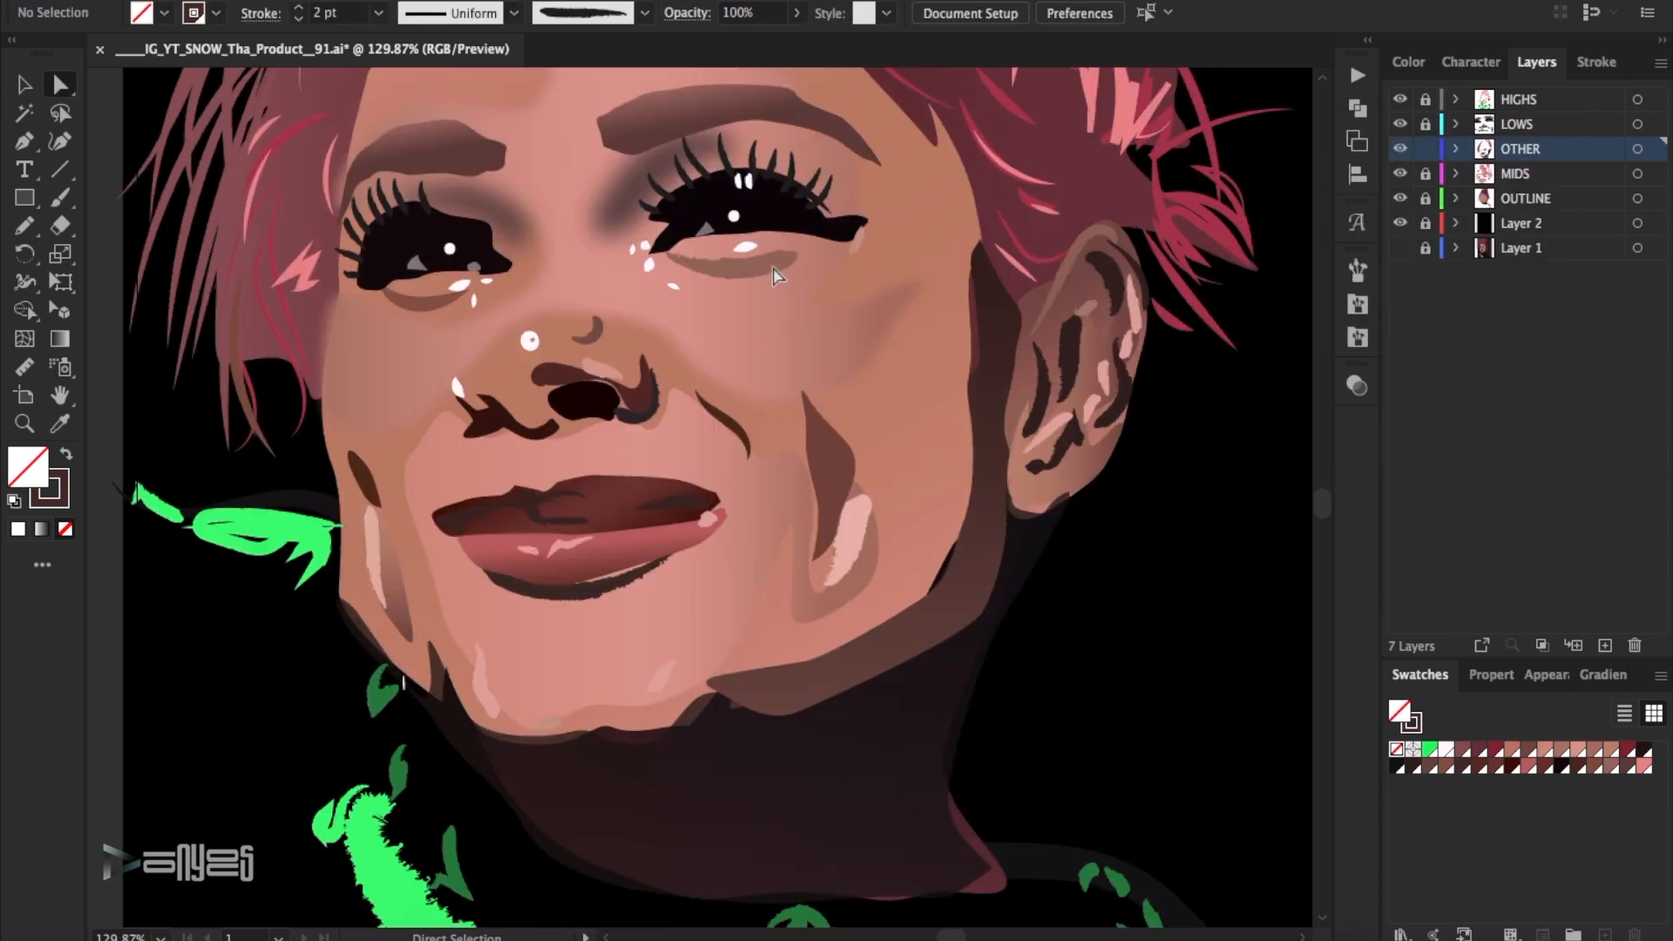
- Unlock the HIGHS layer and draw a closed highlight shape with the Pen tool on each cheek
click(1426, 100)
click(1518, 100)
click(24, 142)
click(863, 342)
drag(789, 396, 766, 397)
drag(704, 380, 686, 372)
click(667, 342)
drag(823, 322, 842, 320)
click(446, 390)
drag(405, 436, 384, 437)
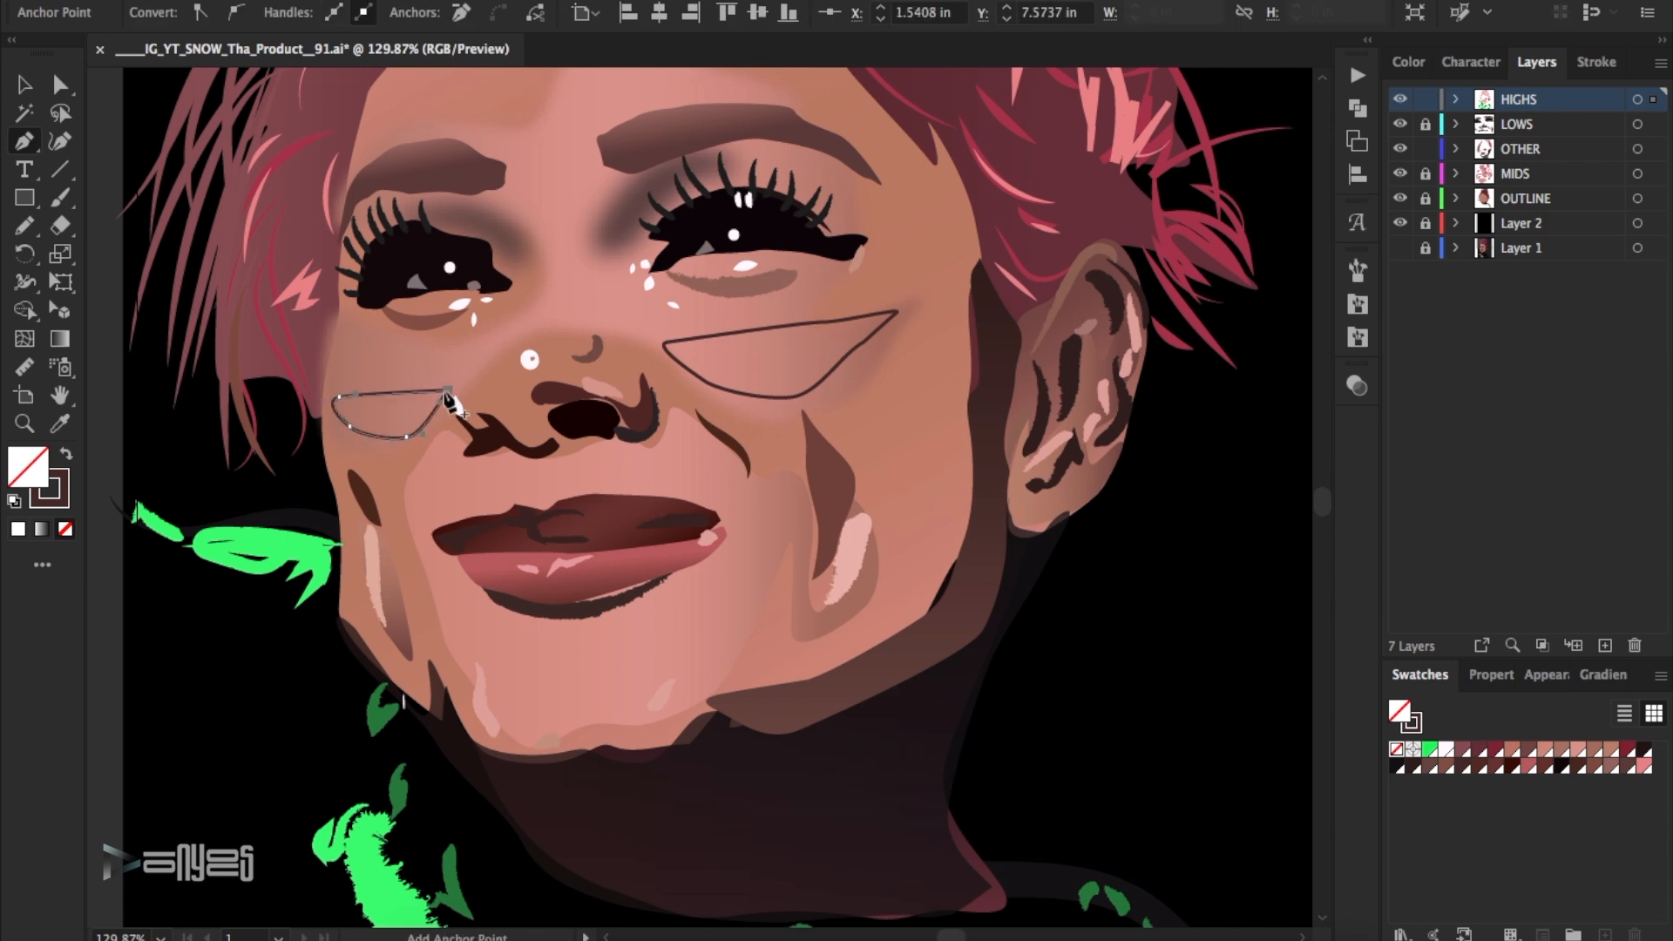
- Give both cheek shapes a salmon-pink swatch fill (R=222, G=156) with no stroke
click(24, 88)
click(1545, 751)
click(66, 454)
click(66, 529)
click(67, 454)
click(1577, 751)
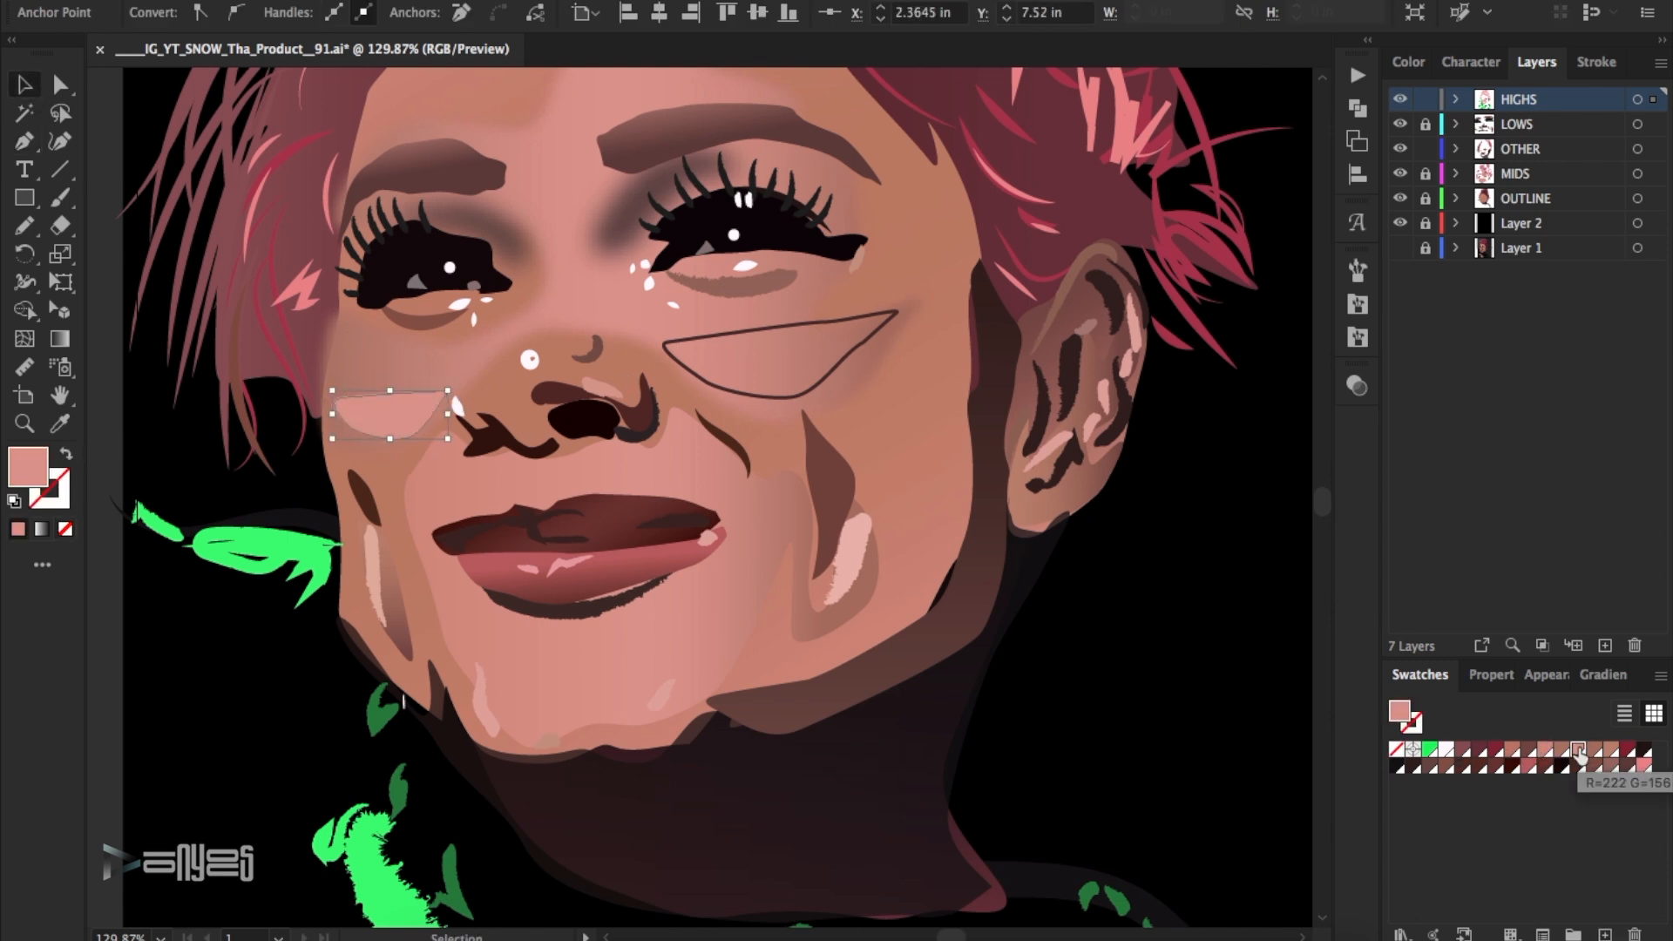
click(750, 395)
key(shift+x)
click(1548, 751)
click(1578, 751)
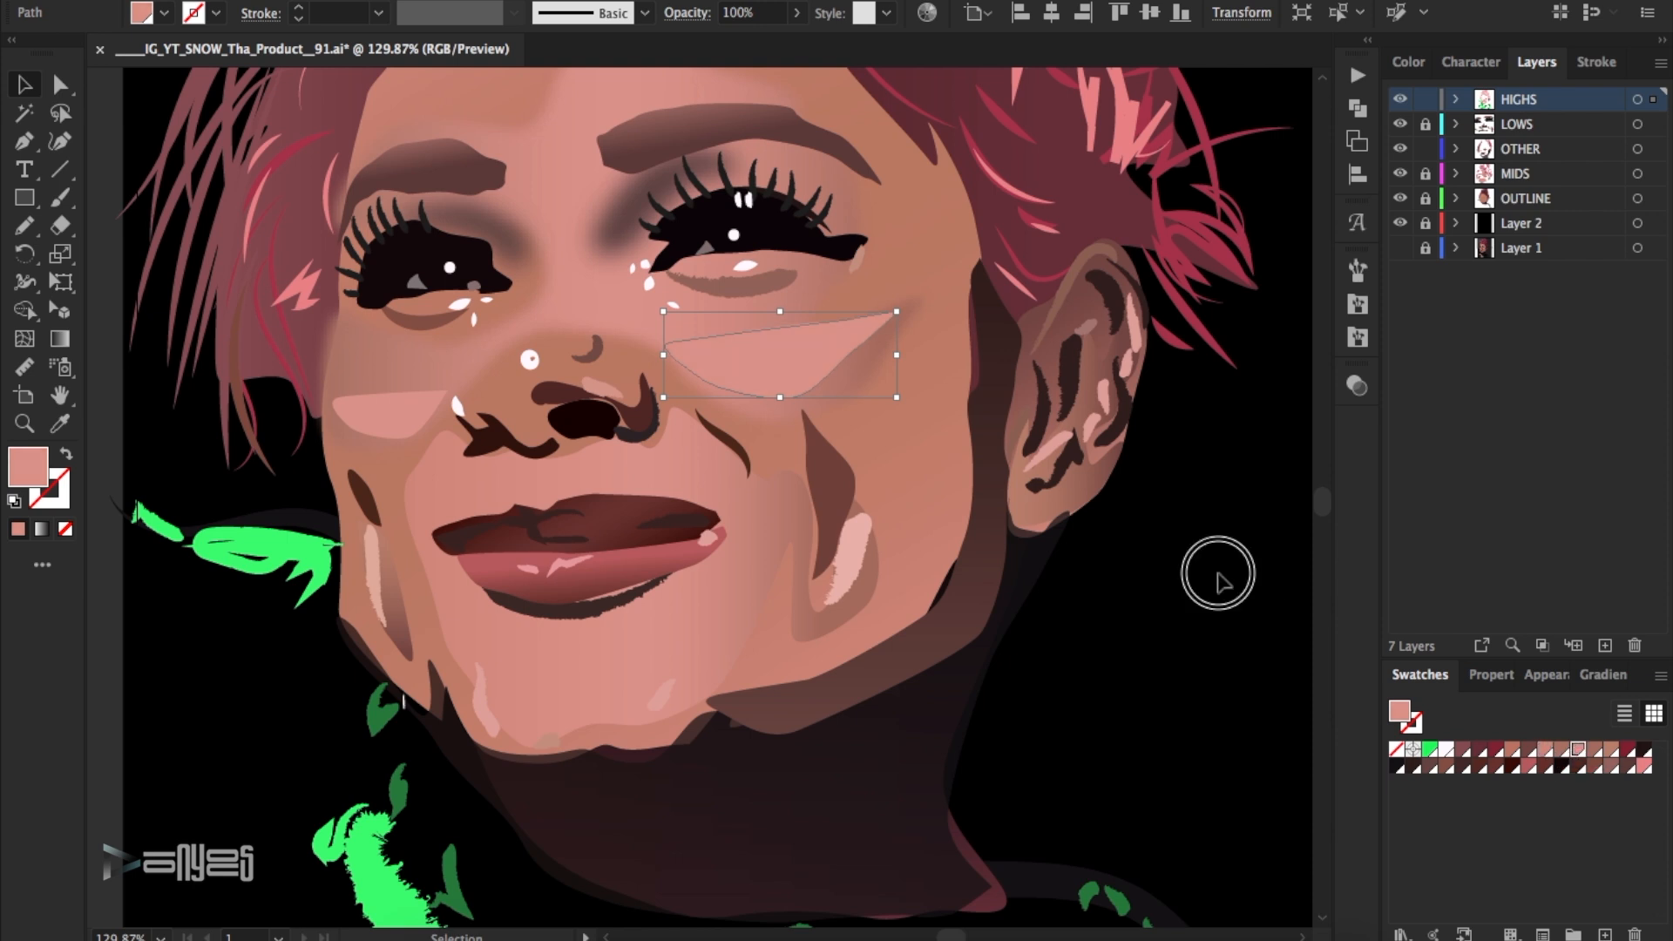
- Select both cheek highlight shapes and soften them with a Gaussian Blur
shift+click(392, 413)
click(427, 2)
mouse_move(484, 392)
click(772, 384)
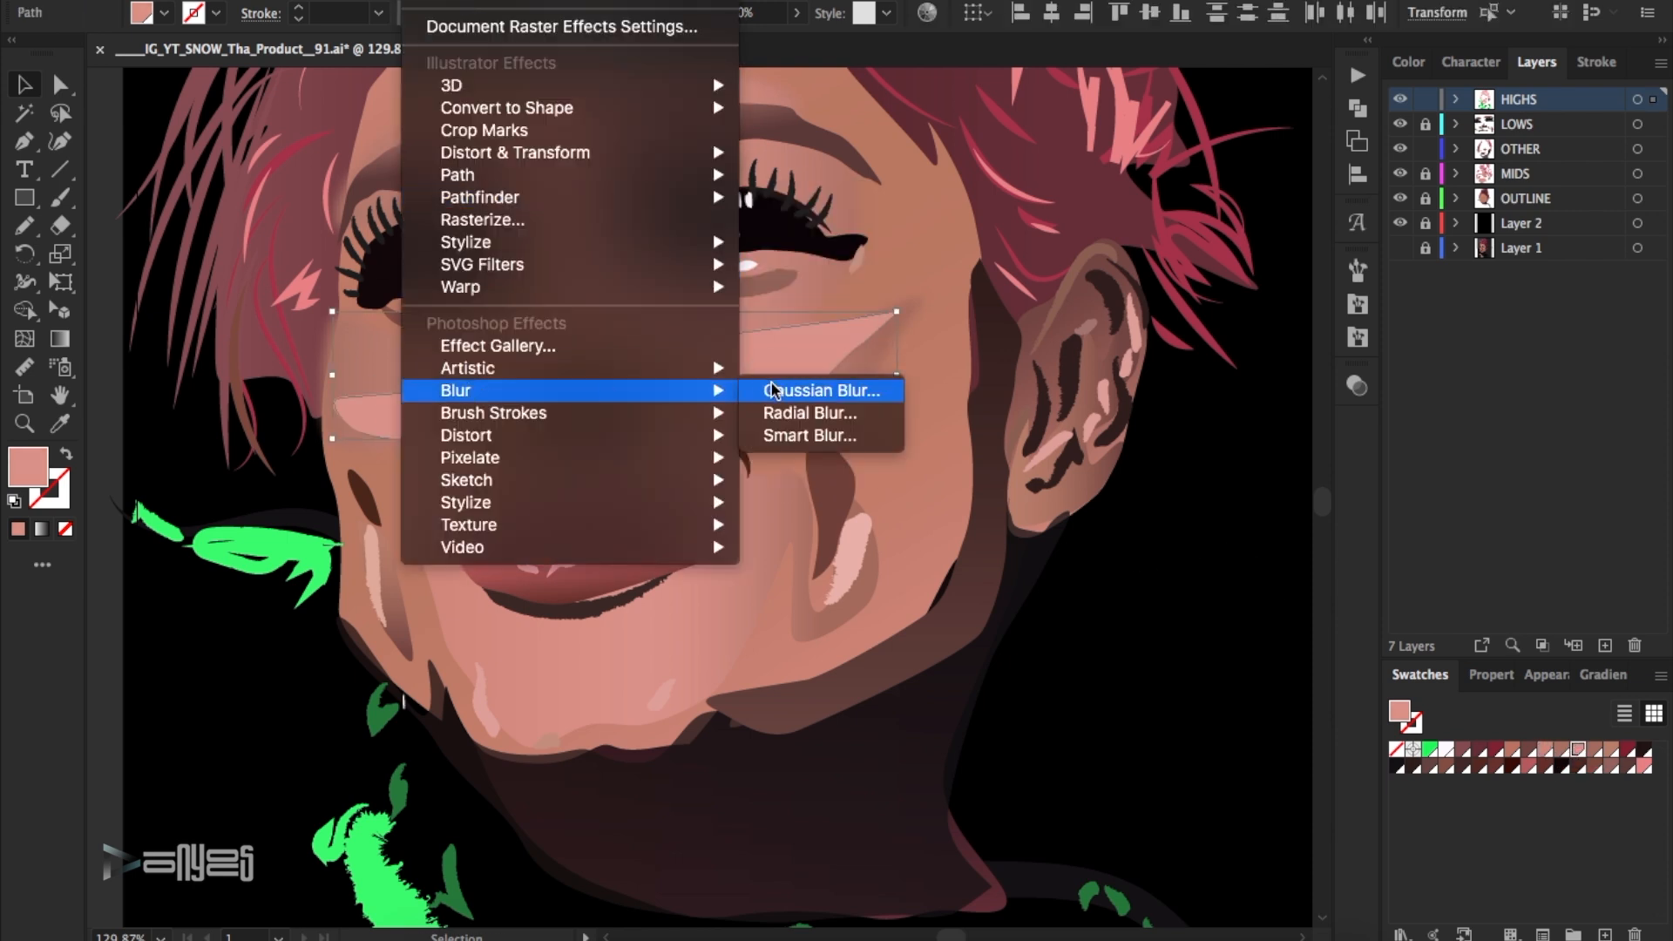
click(1321, 182)
click(1482, 233)
- Lighten the fill of both cheek highlights to a pale dusty pink
double_click(1399, 711)
drag(1103, 188, 1078, 176)
click(1564, 185)
double_click(30, 468)
click(1090, 209)
click(1556, 187)
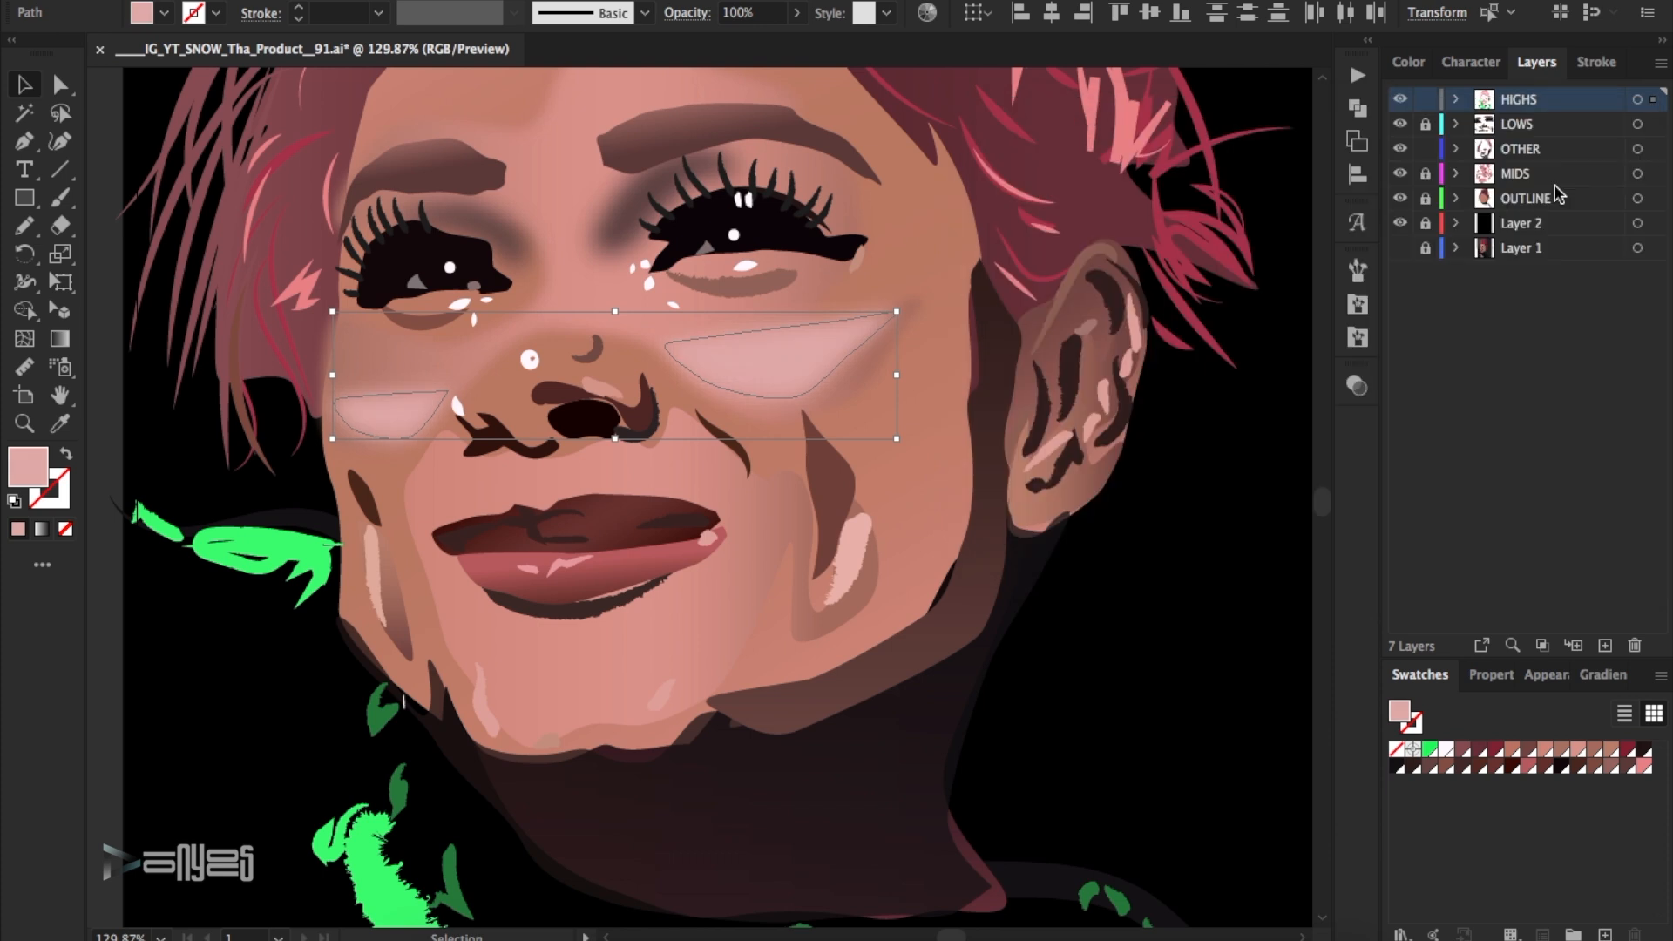
click(1215, 381)
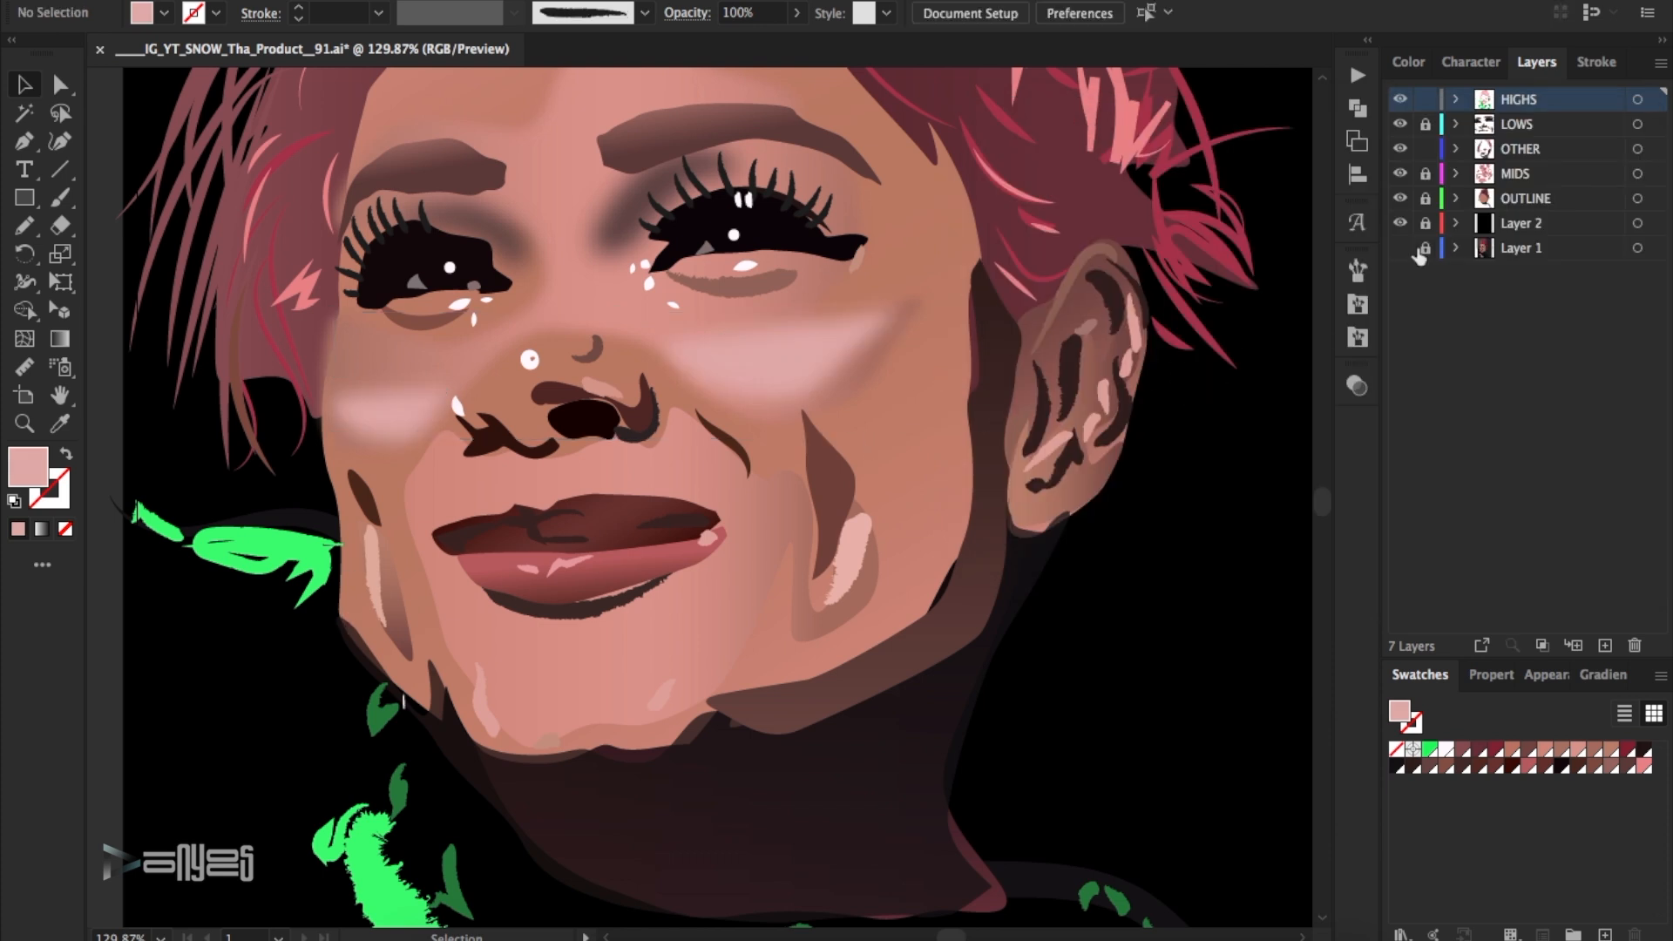
- Unlock OUTLINE, adjust the anchor points of the face shape along the left jaw edge, and lock the layer again
click(1425, 199)
click(354, 549)
click(58, 88)
click(340, 608)
drag(341, 644, 365, 674)
drag(341, 608, 350, 616)
drag(376, 682, 369, 671)
click(338, 653)
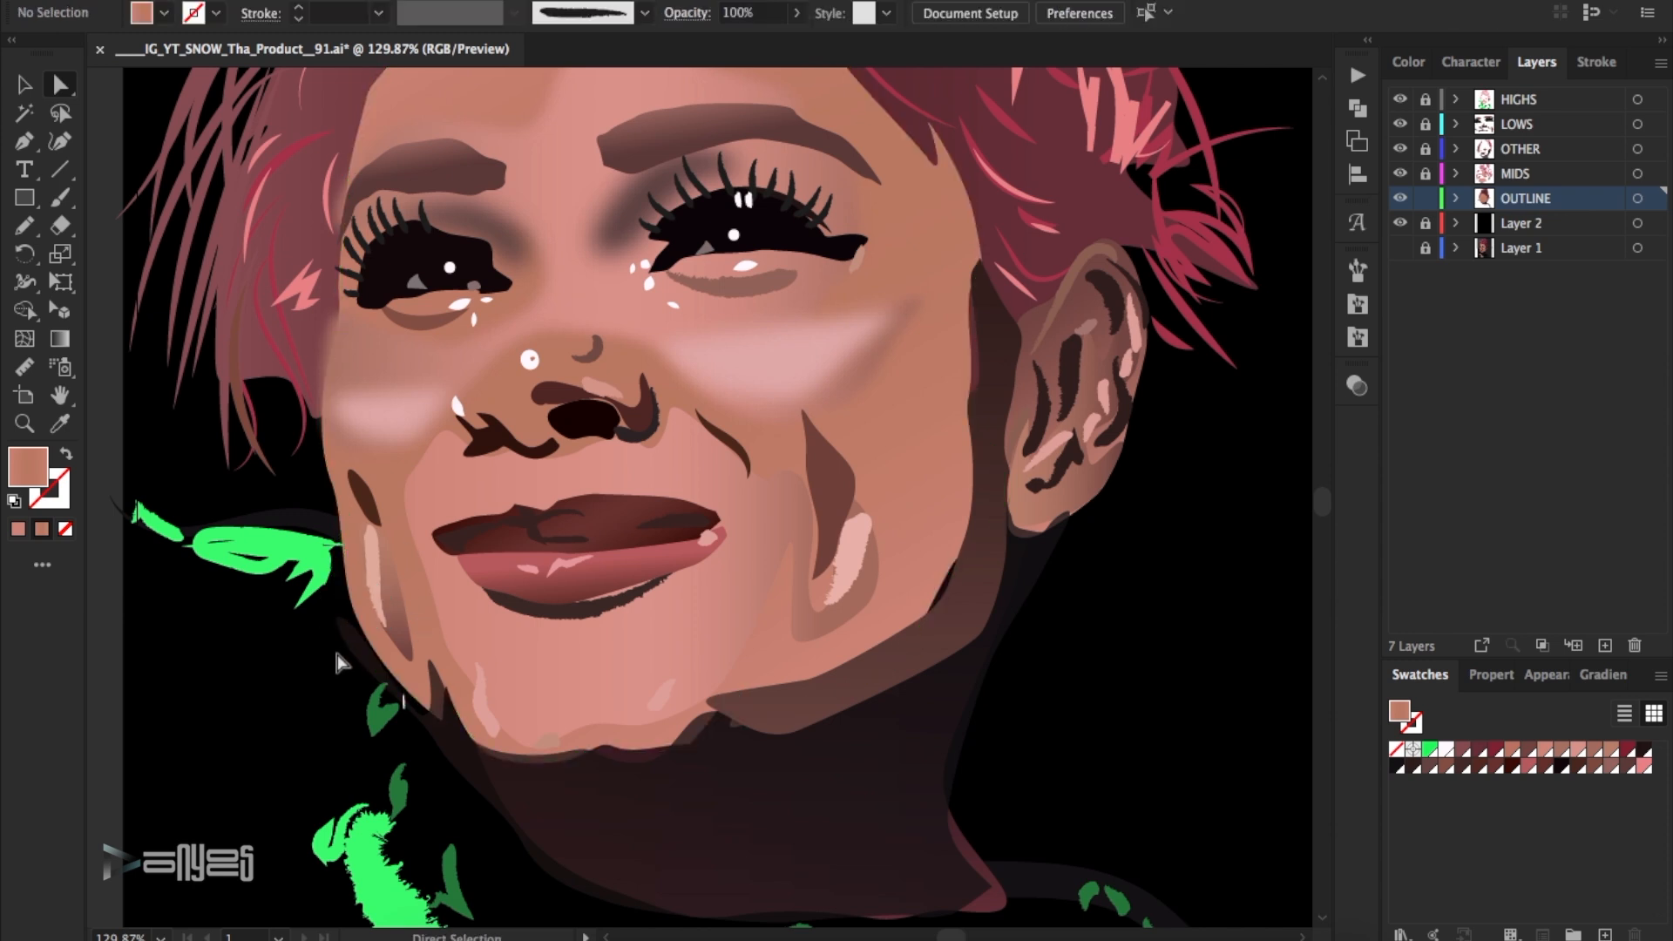
click(1000, 564)
click(1424, 199)
- Unlock the OTHER layer and adjust the inner anchor points of the jaw shadow below the right cheek
click(1400, 125)
click(1400, 124)
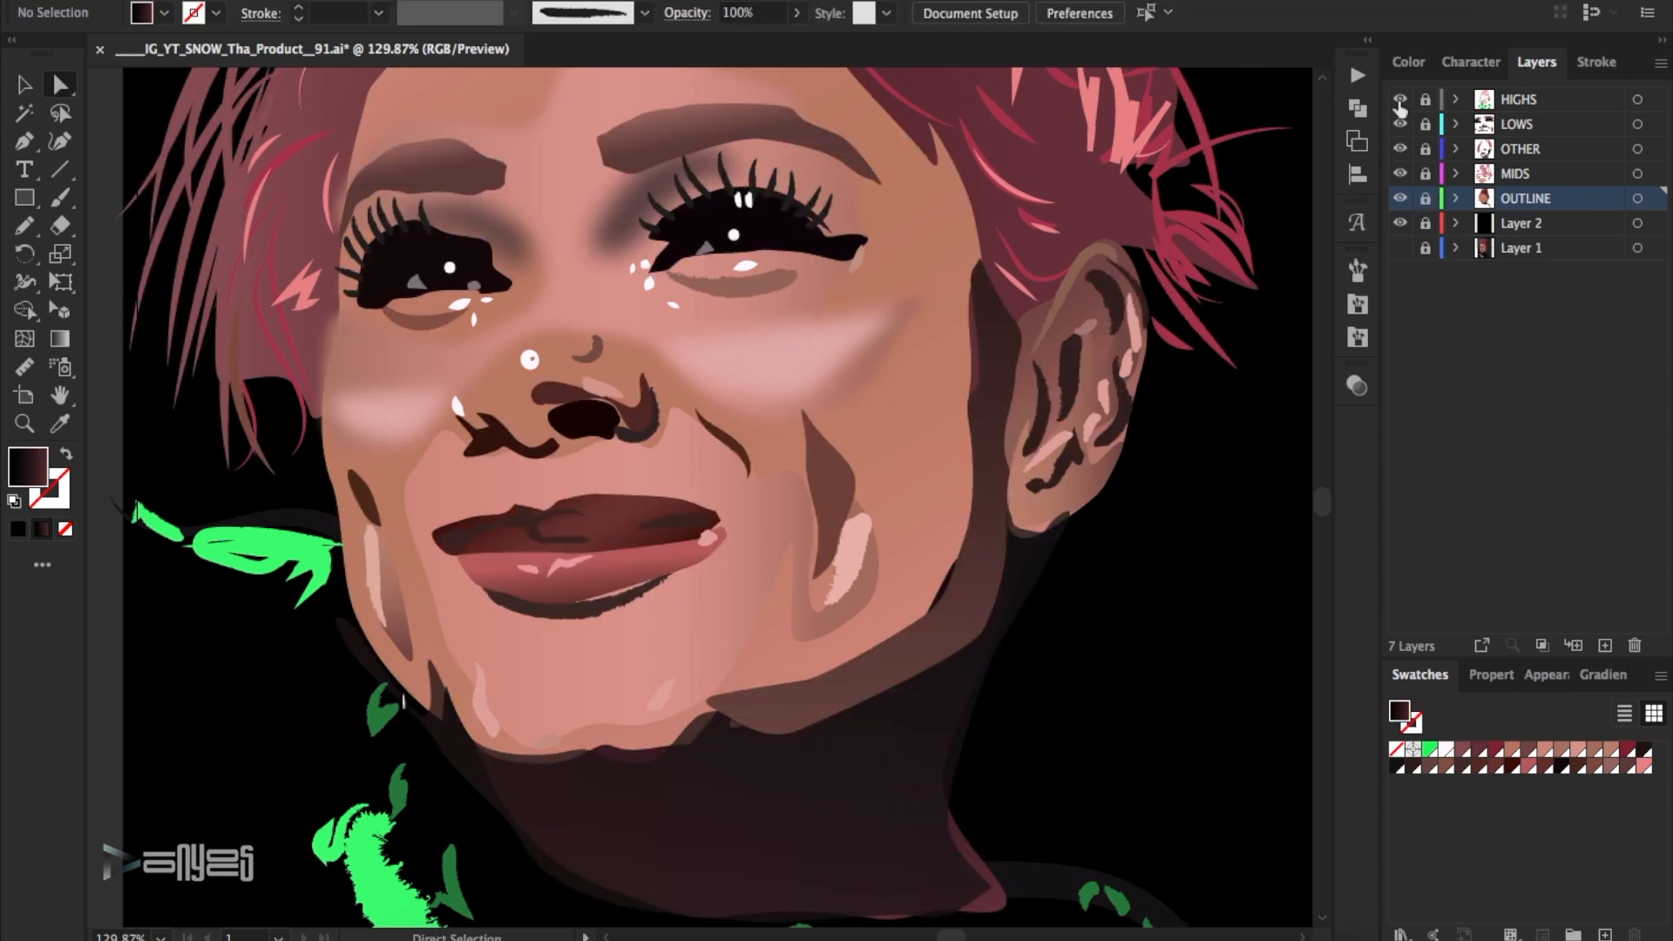
click(1425, 150)
click(991, 566)
drag(927, 618, 906, 625)
drag(969, 526, 963, 535)
click(994, 570)
- Apply a Gaussian Blur to the jaw shadow running from the ear to the chin
click(429, 2)
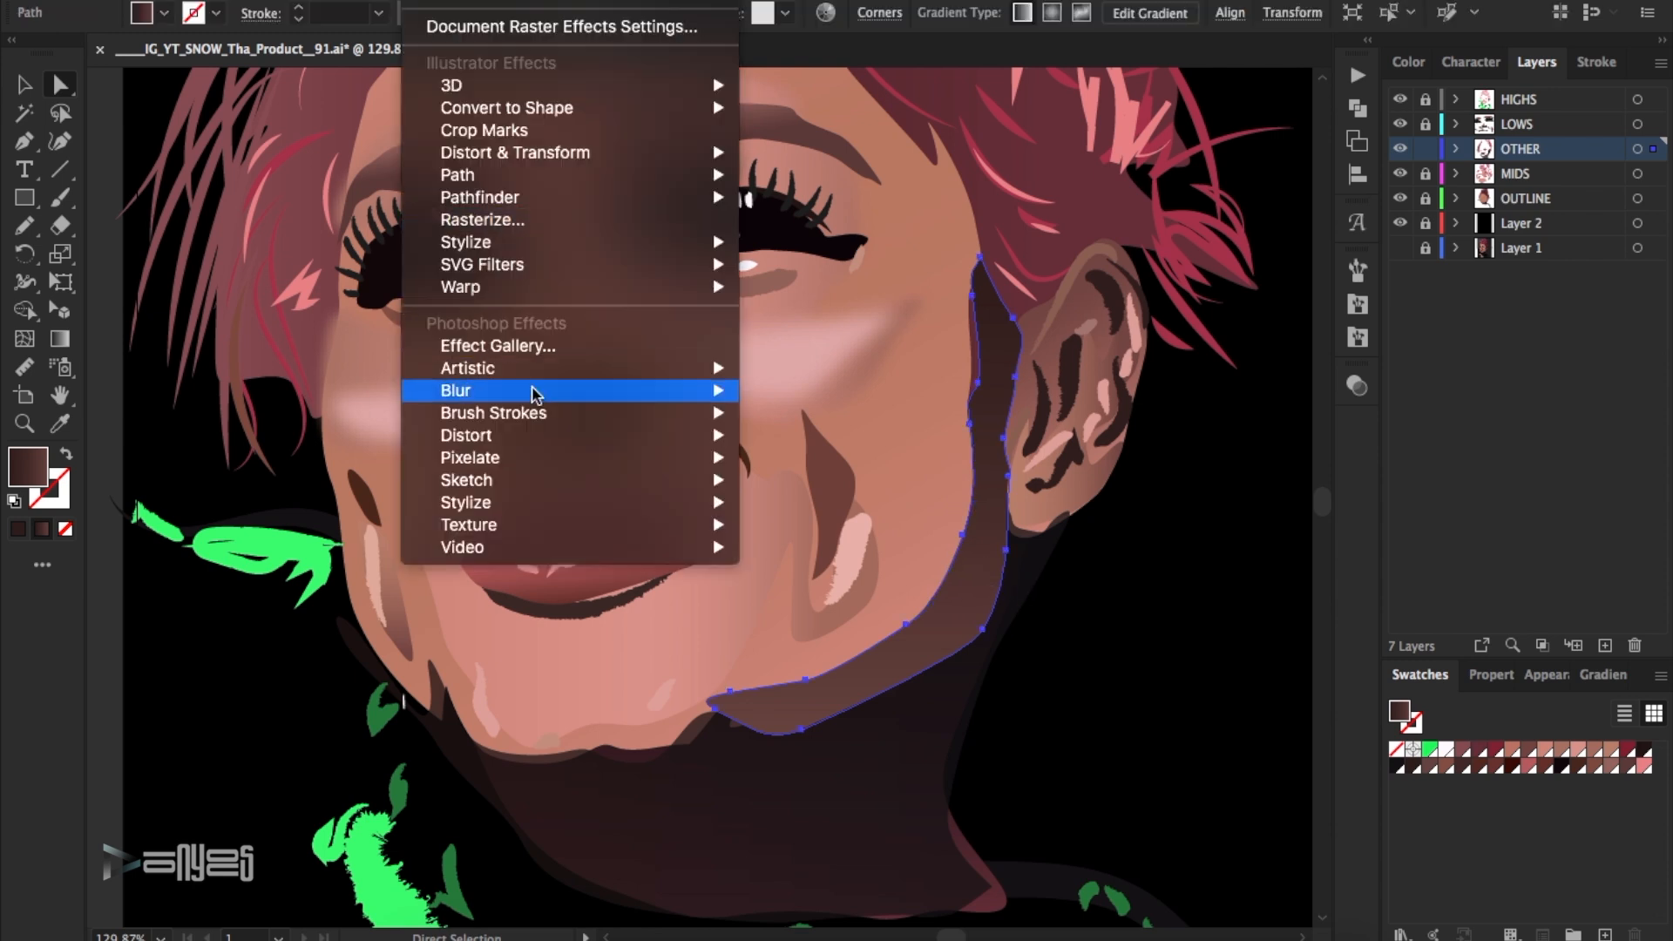
mouse_move(535, 391)
click(784, 390)
click(1305, 181)
key(Return)
click(1021, 560)
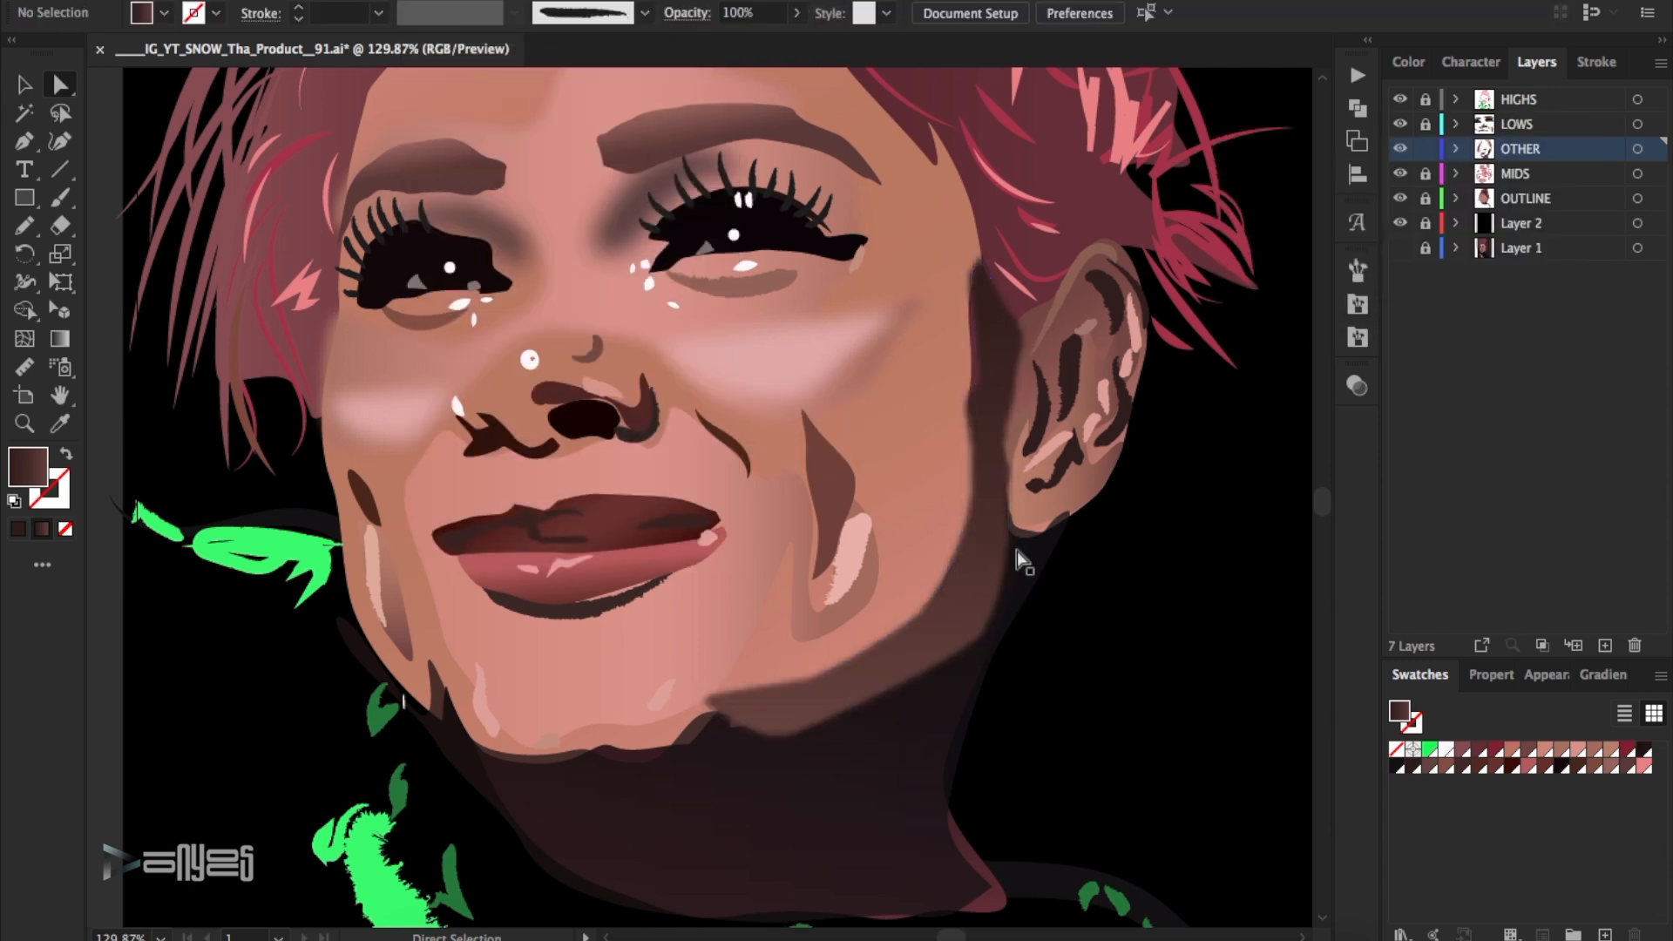
- Toggle the HIGHS, LOWS, OTHER and OUTLINE layers to find which one holds the shapes under the chin
click(1515, 128)
click(1399, 126)
click(1399, 125)
click(1399, 200)
click(1399, 200)
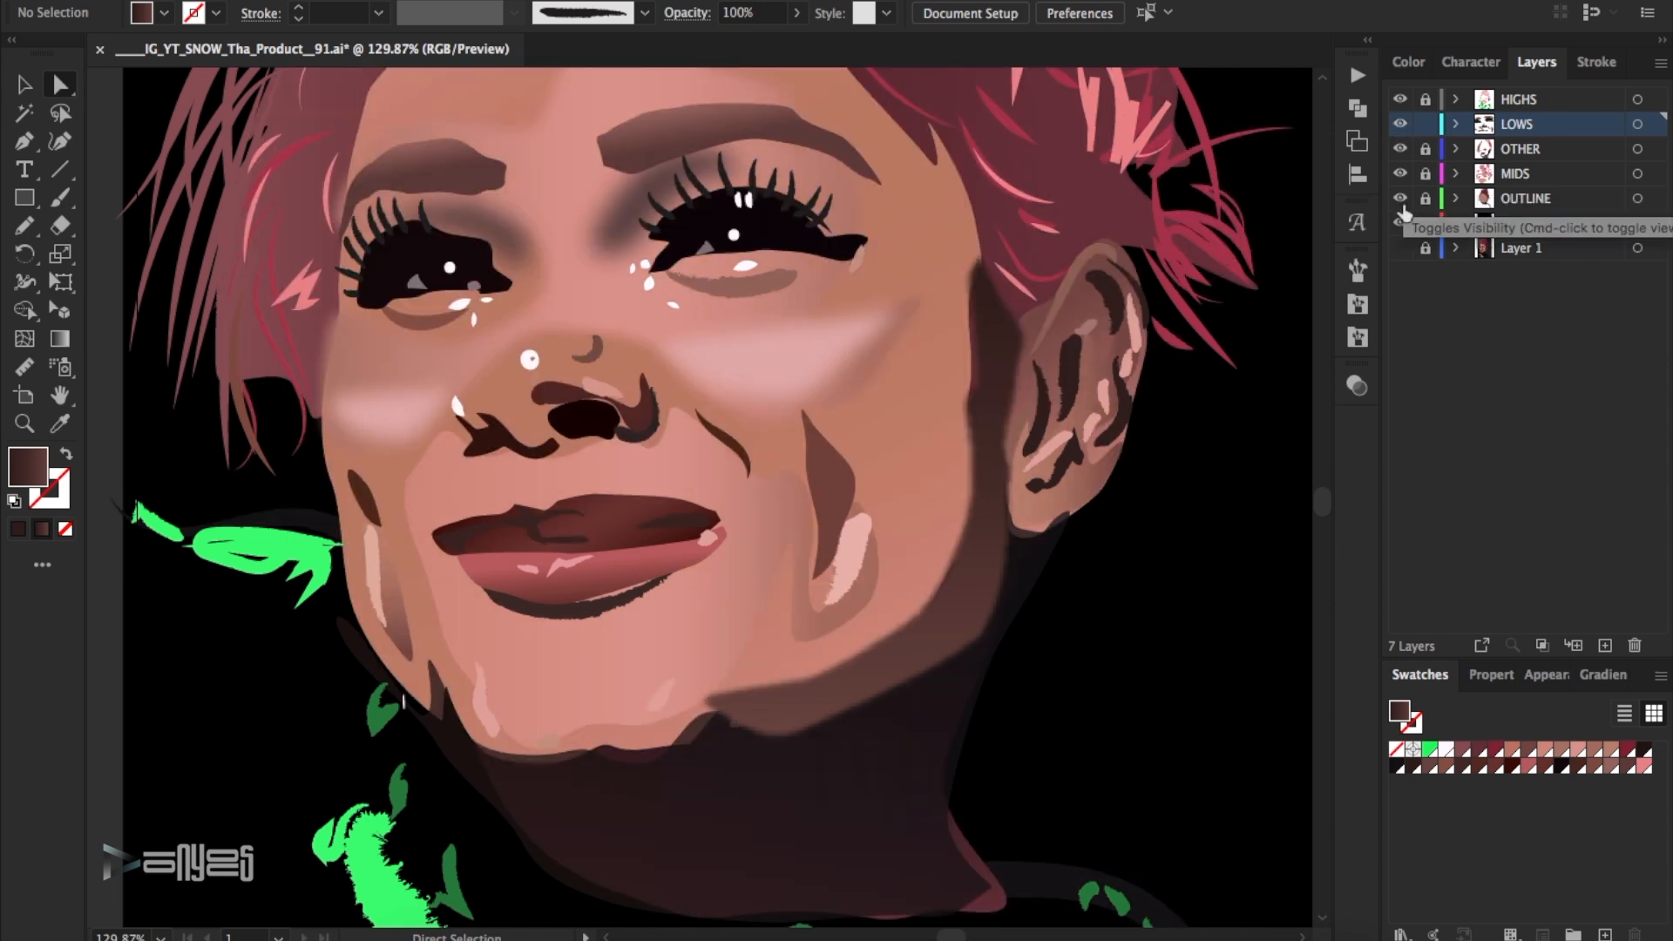
click(1399, 204)
click(1399, 205)
click(1425, 200)
click(609, 757)
click(1425, 200)
click(1399, 103)
click(1399, 103)
click(1399, 127)
click(1399, 128)
click(1397, 152)
click(1398, 152)
click(1396, 153)
click(1397, 151)
click(1425, 149)
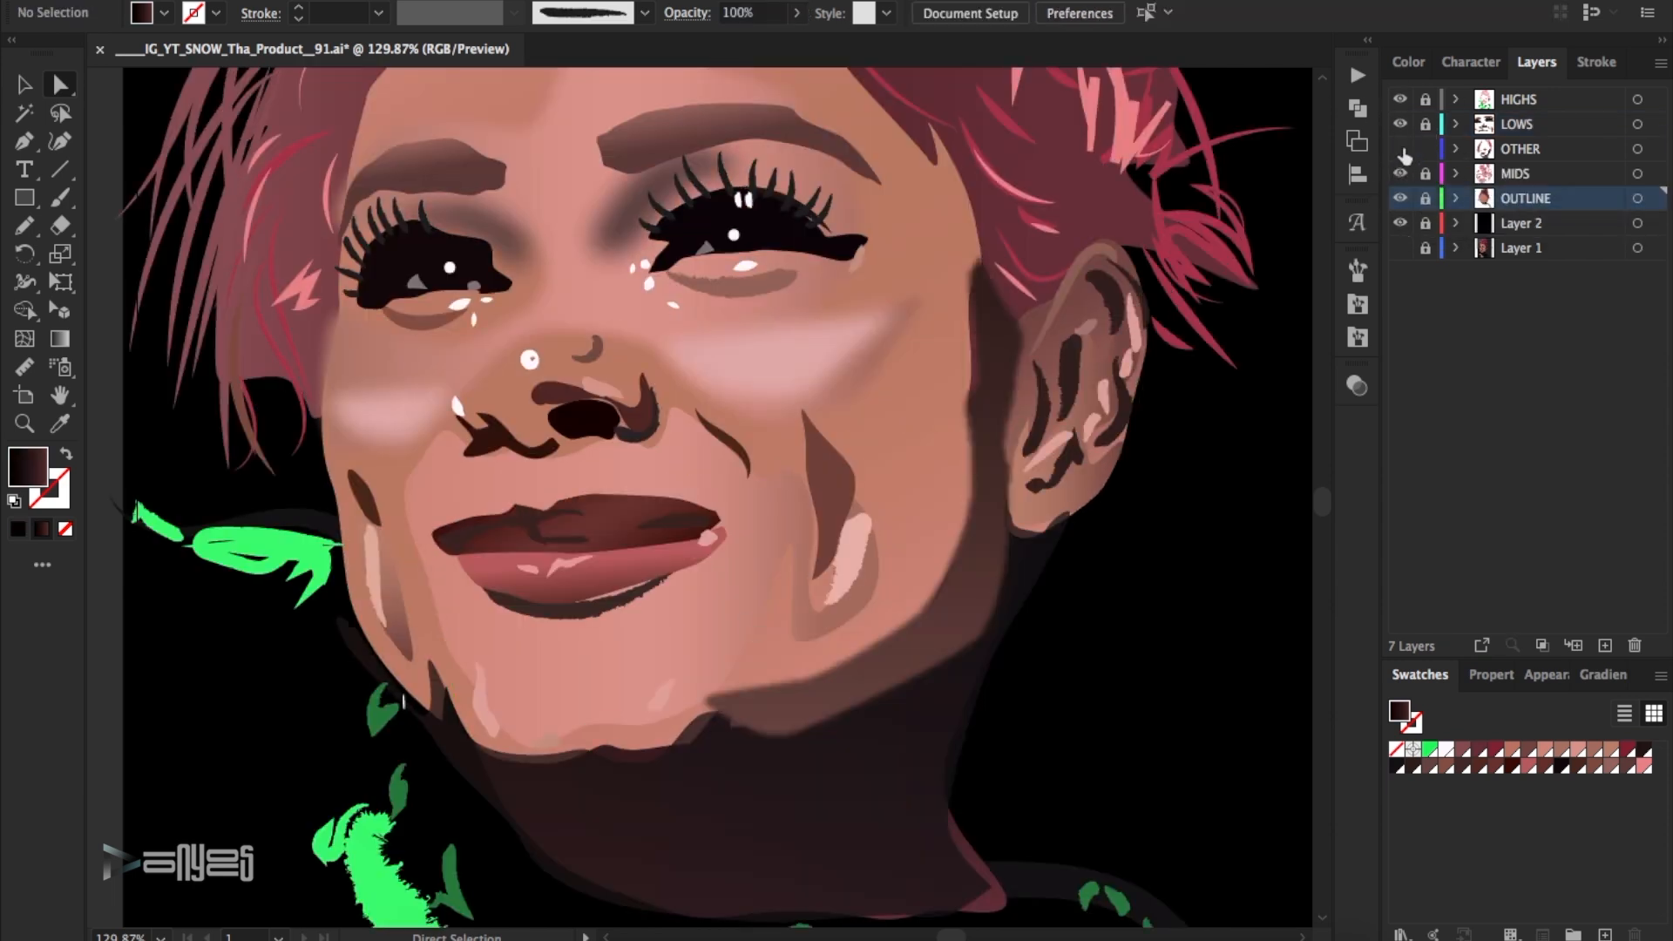
- On the OTHER layer, select the jaw shadow and extend its chin-end anchor point further under the chin
click(1520, 149)
click(1399, 149)
click(1399, 148)
click(535, 758)
click(590, 758)
key(super+0)
click(685, 689)
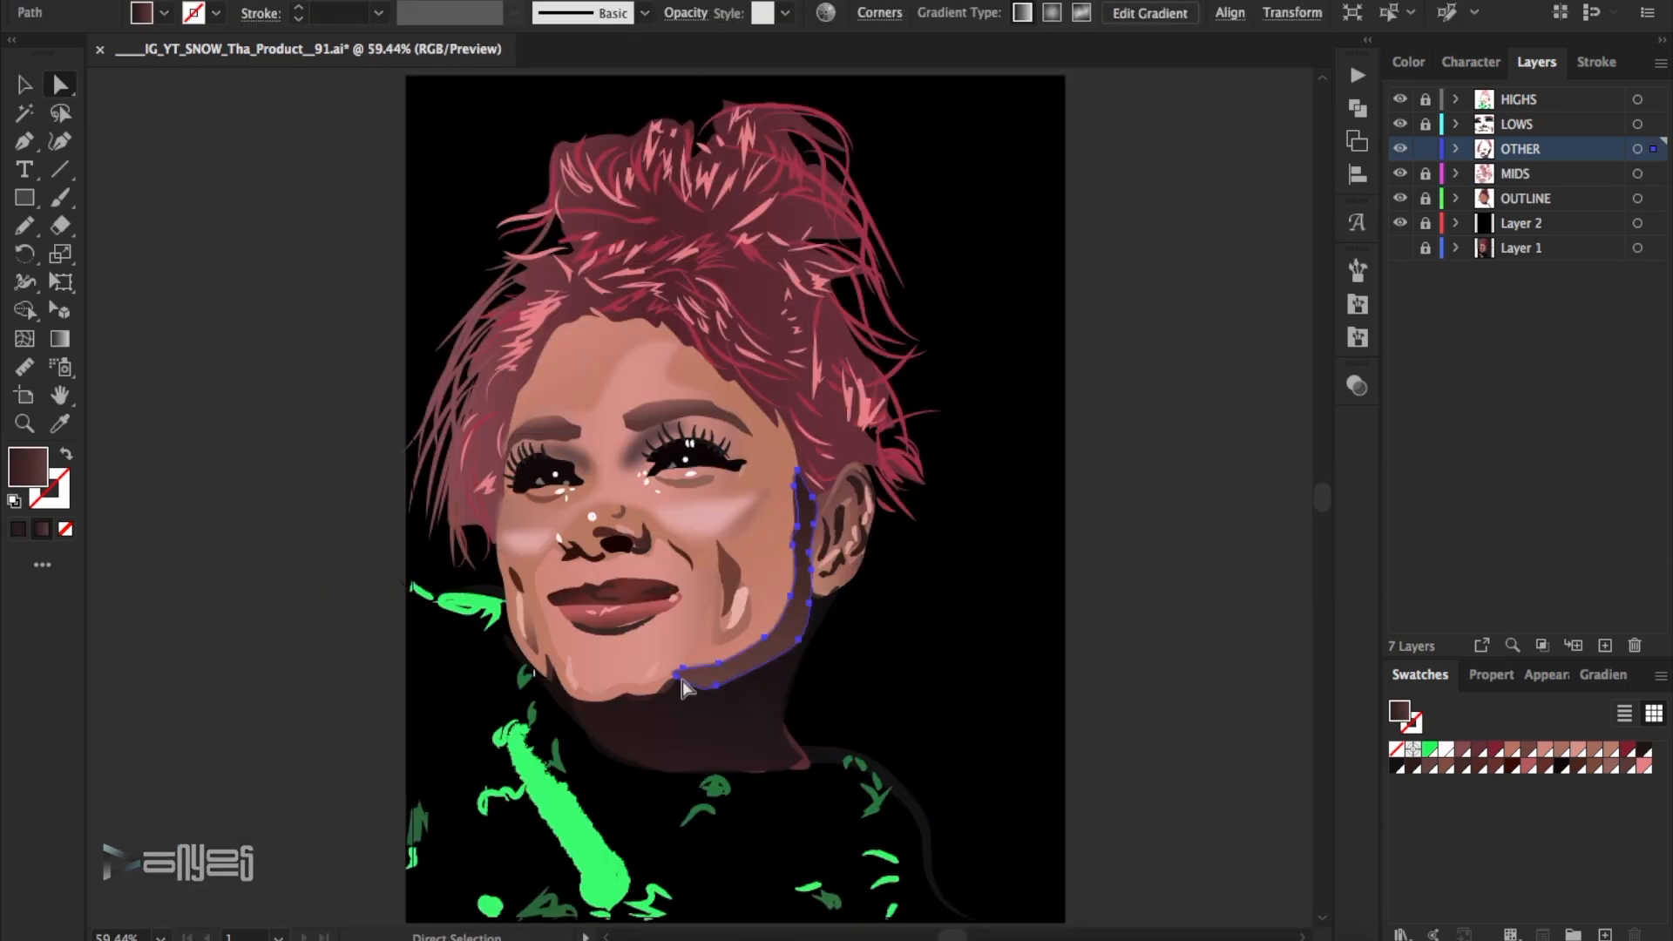
click(678, 684)
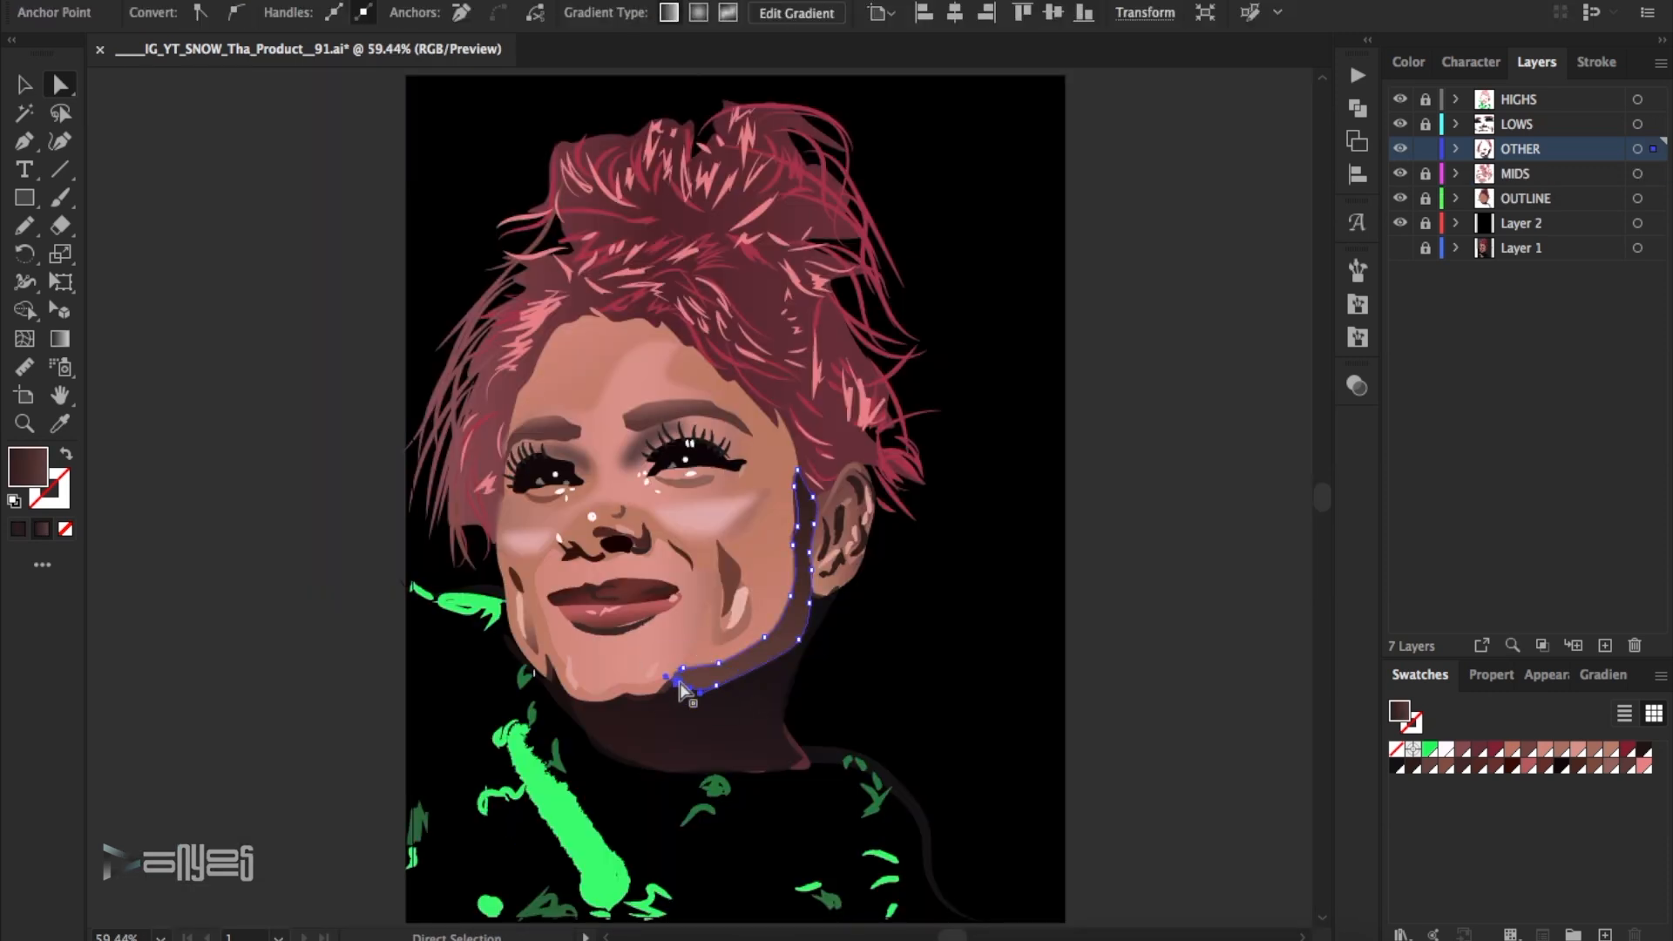
- Recolour the jaw shadow's gradient from dark brown (R=102 G=65 B=63) to a lighter tan-brown swatch, and lock the OTHER layer
click(1605, 683)
double_click(1400, 868)
click(1554, 623)
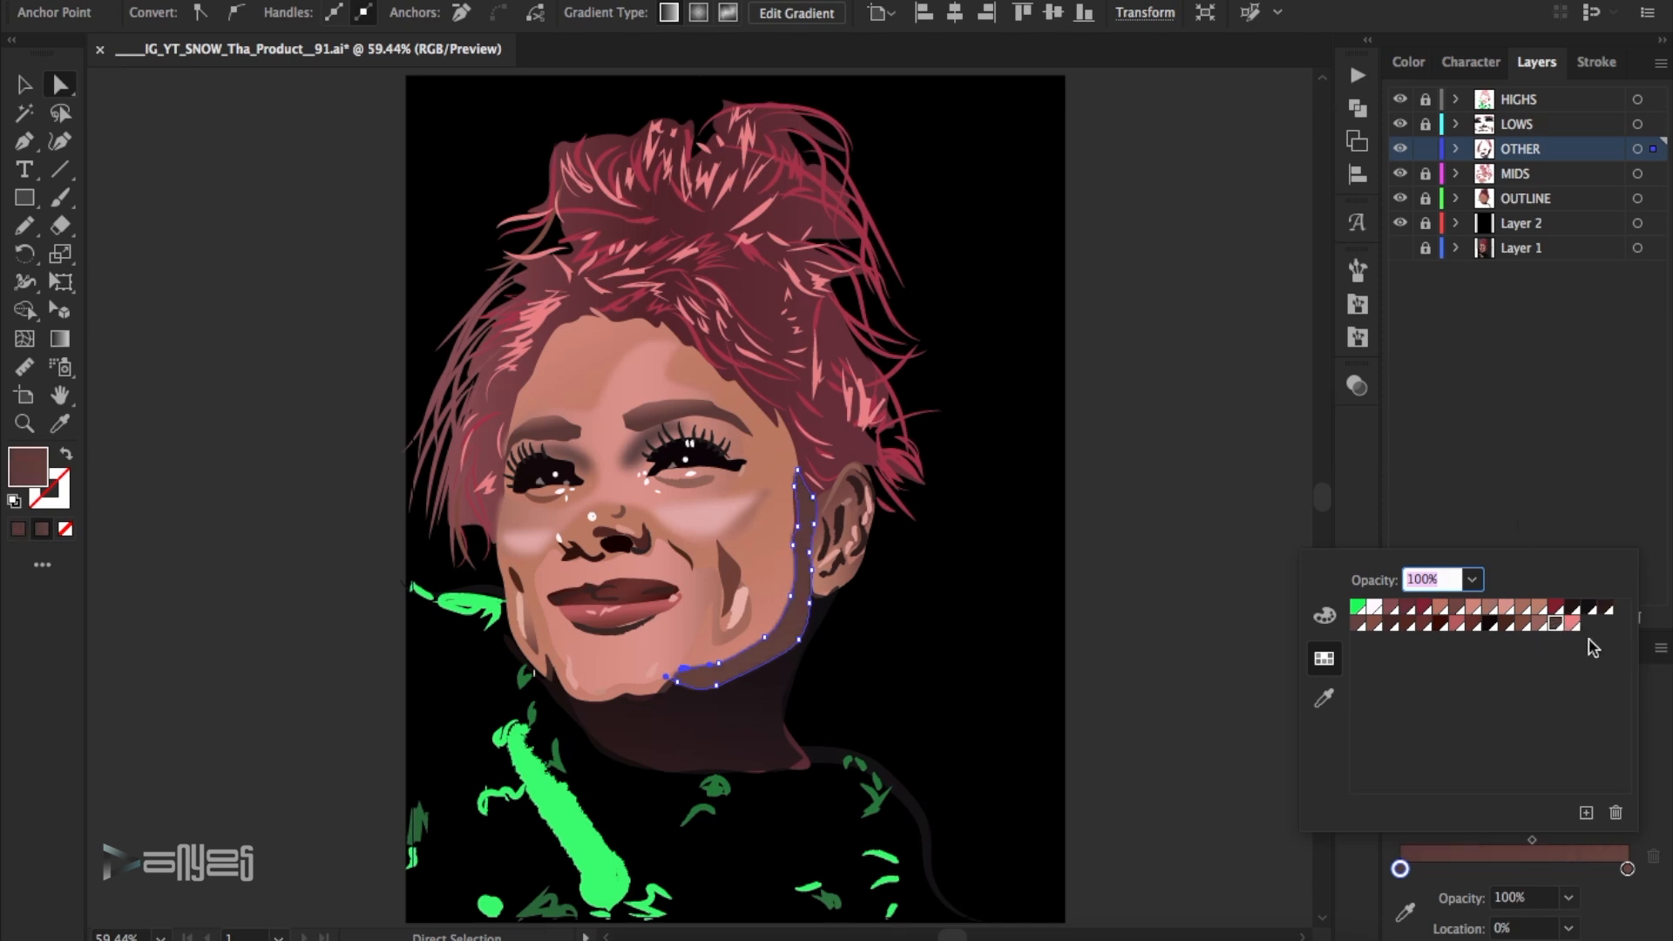
click(1492, 609)
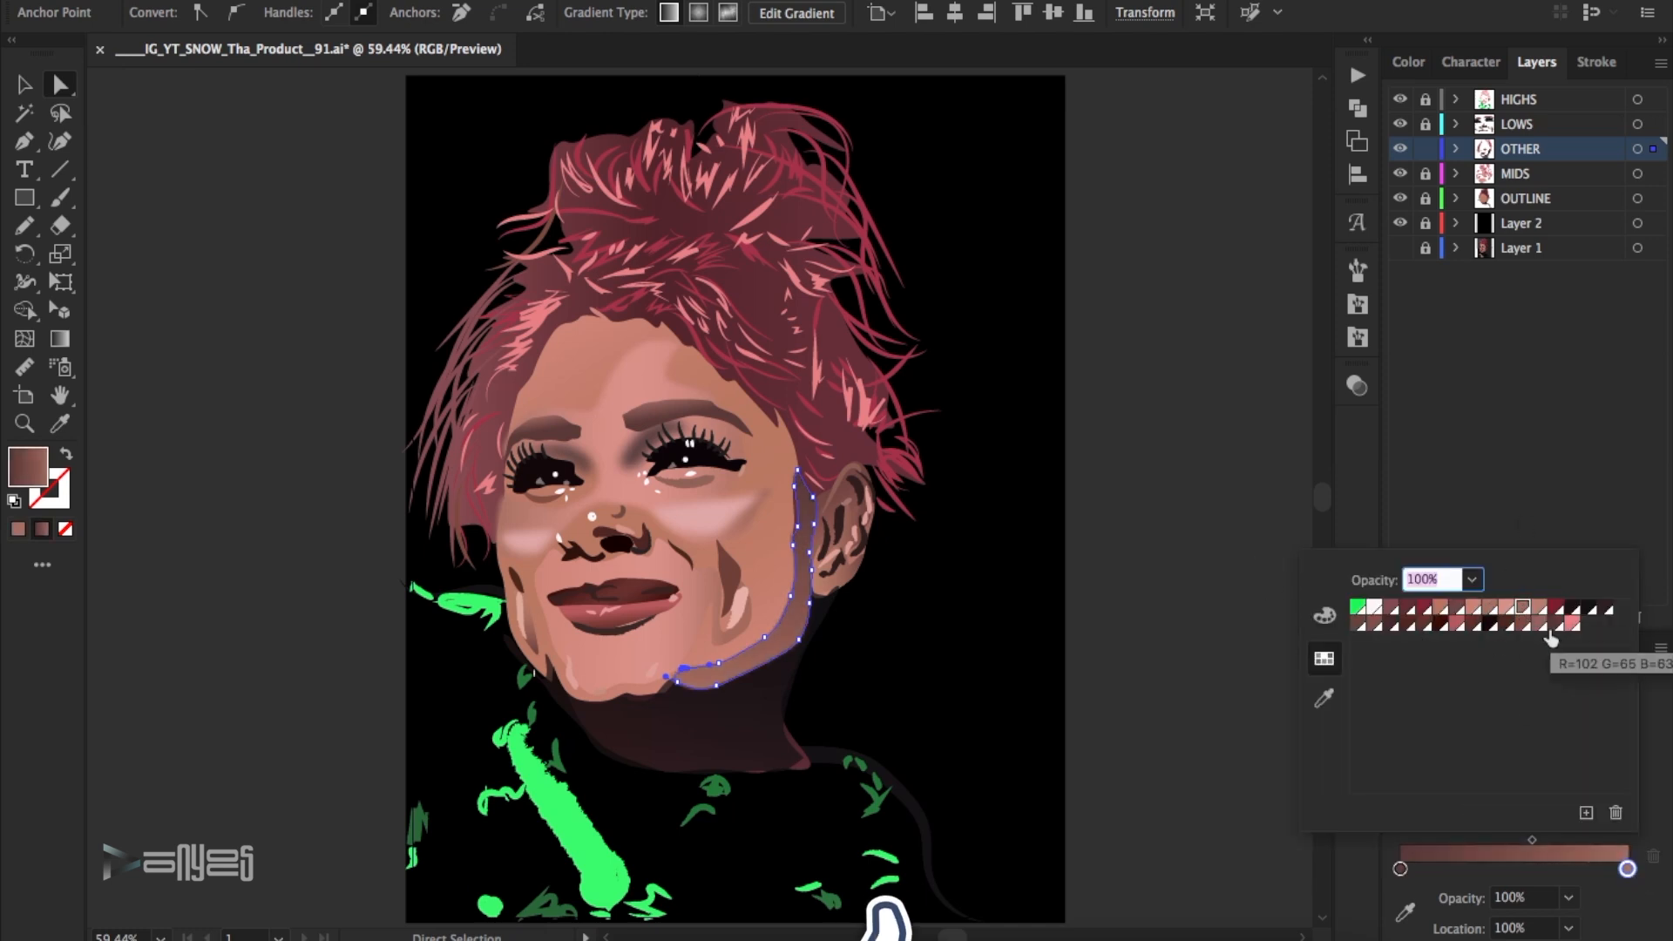
click(1101, 637)
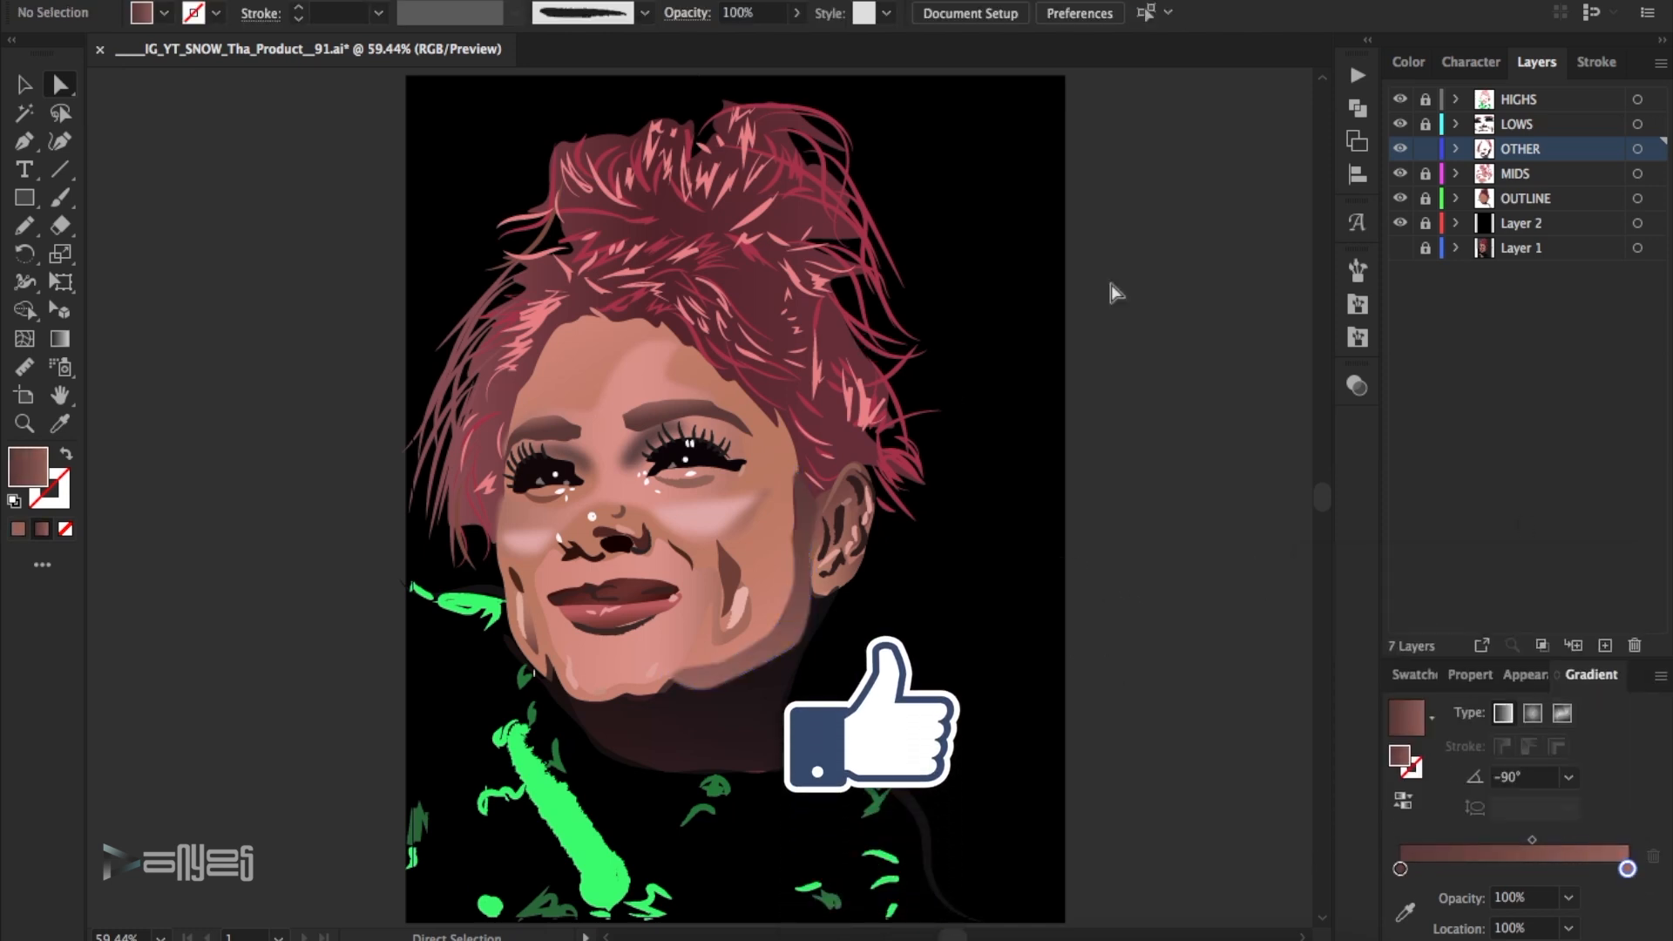
click(1425, 148)
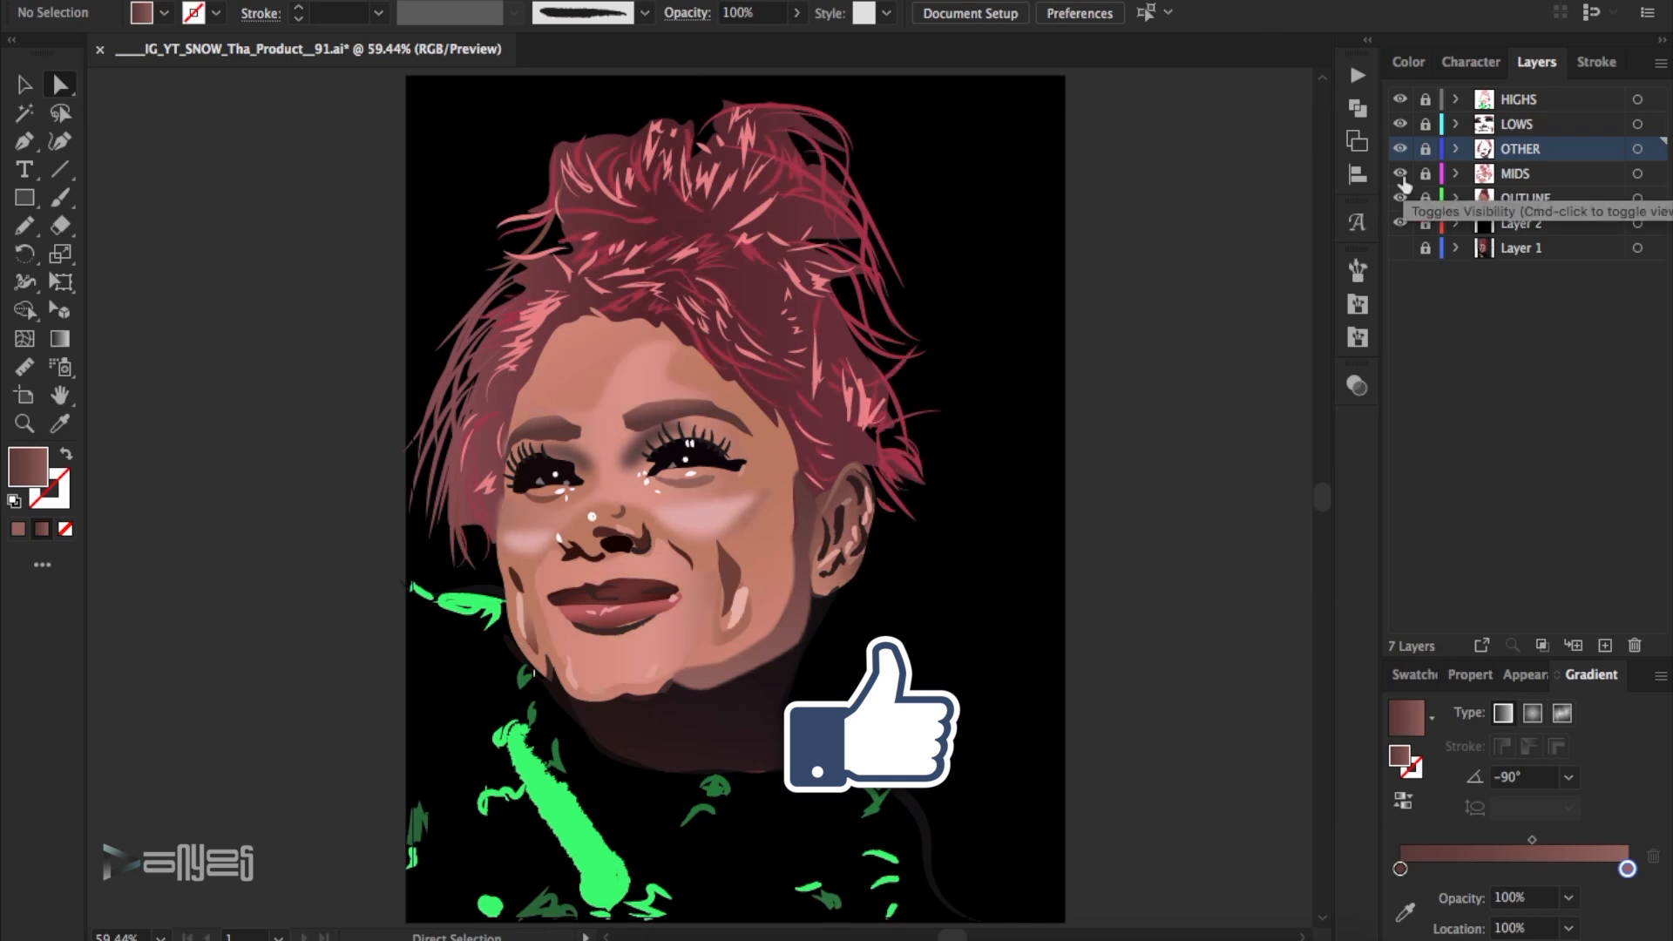
- Try a darker pink on both cheek highlights, replace it with the salmon gradient sampled from the forehead, and check the HIGHS layer
double_click(28, 467)
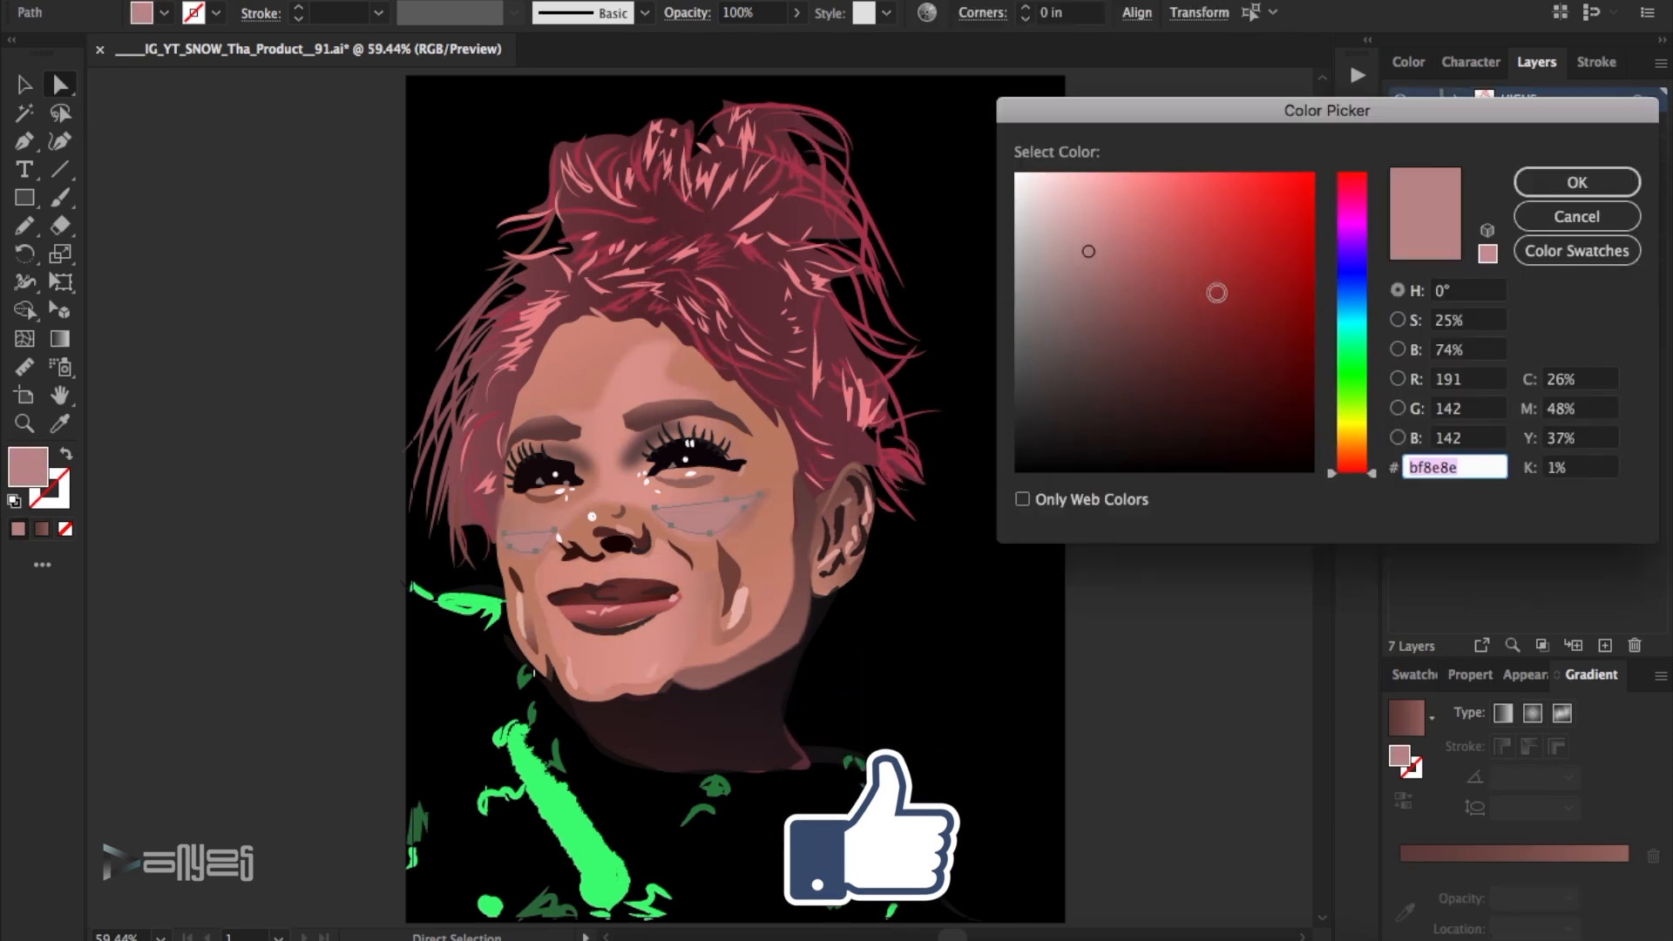
click(1575, 217)
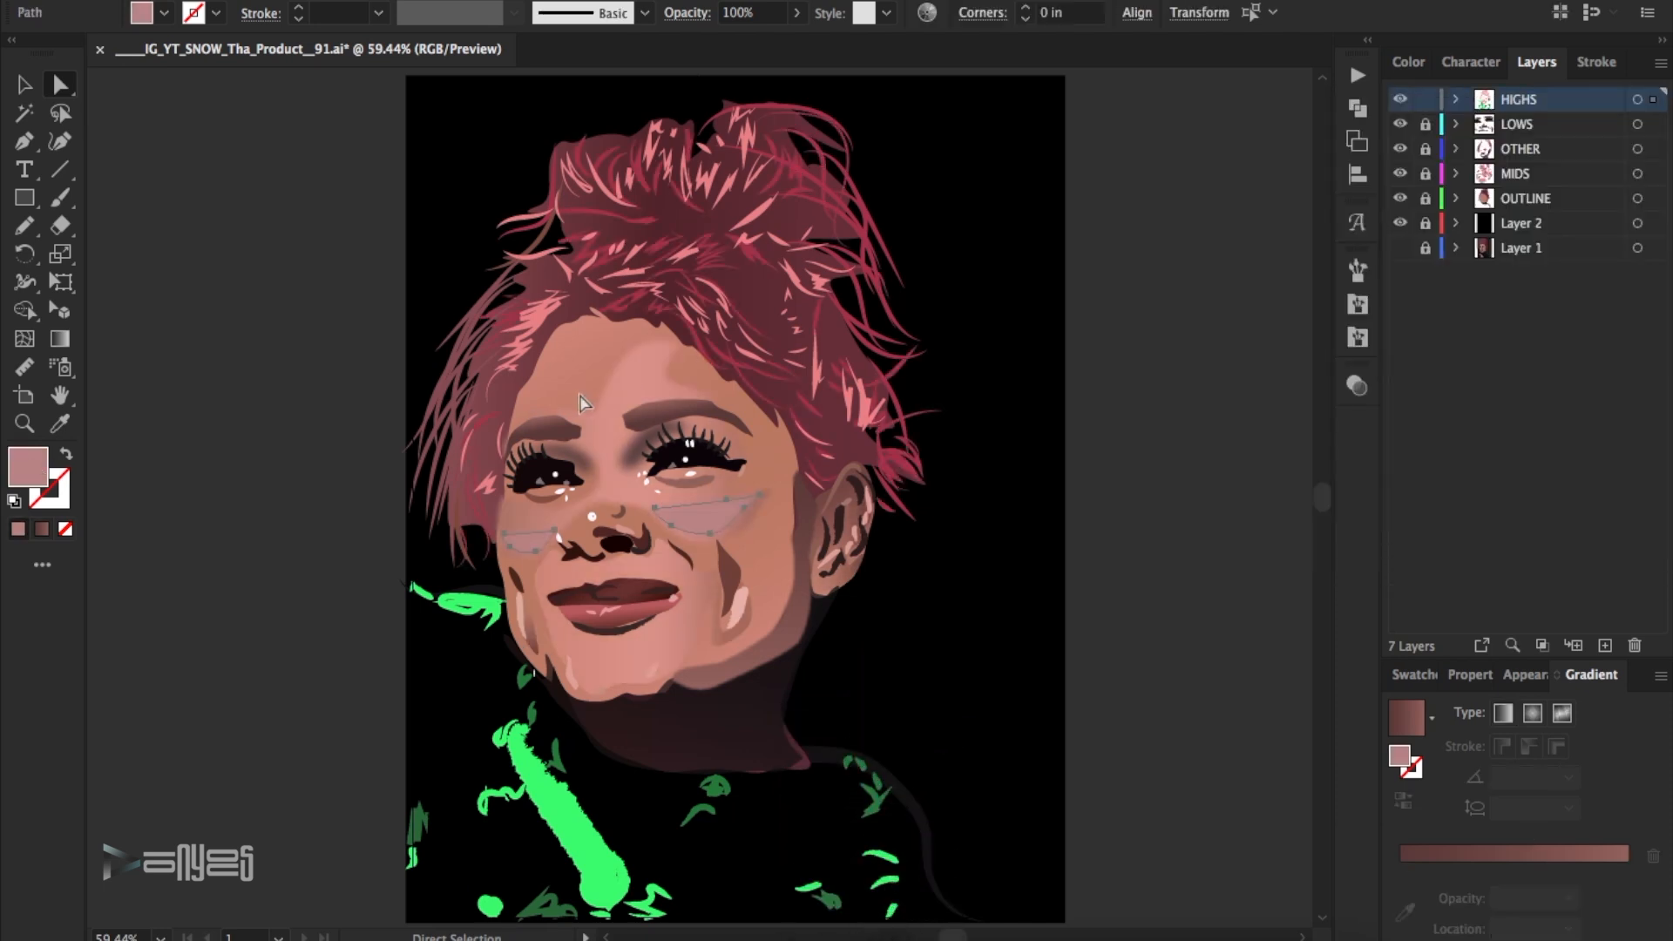
key(i)
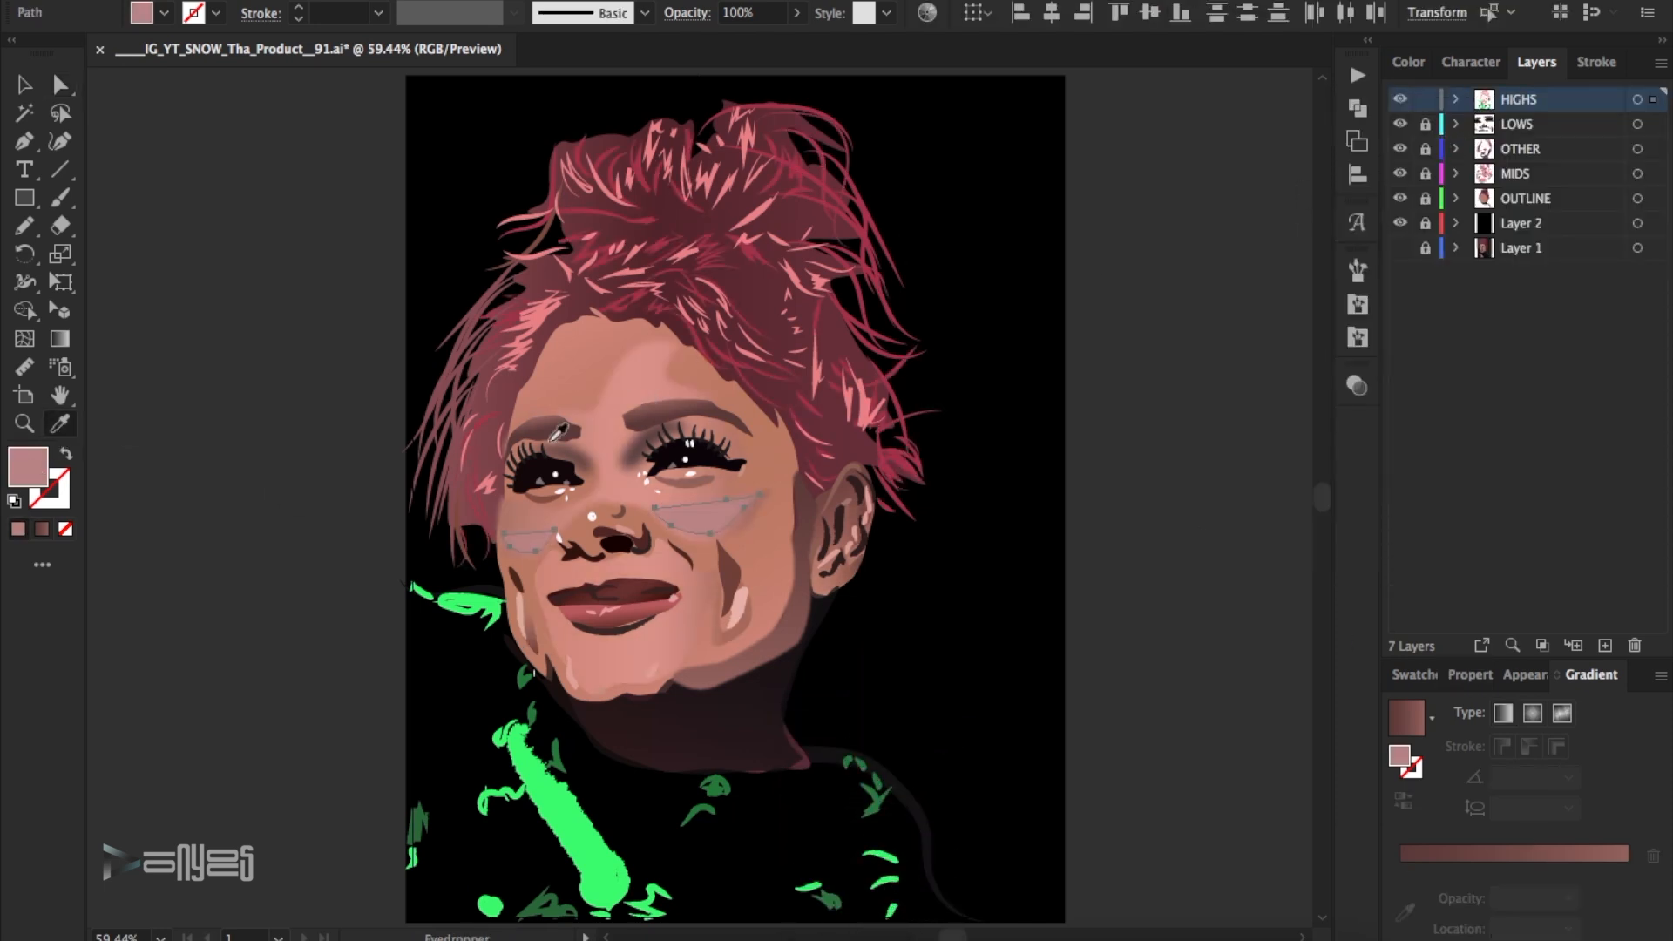
click(635, 383)
click(24, 84)
click(1116, 431)
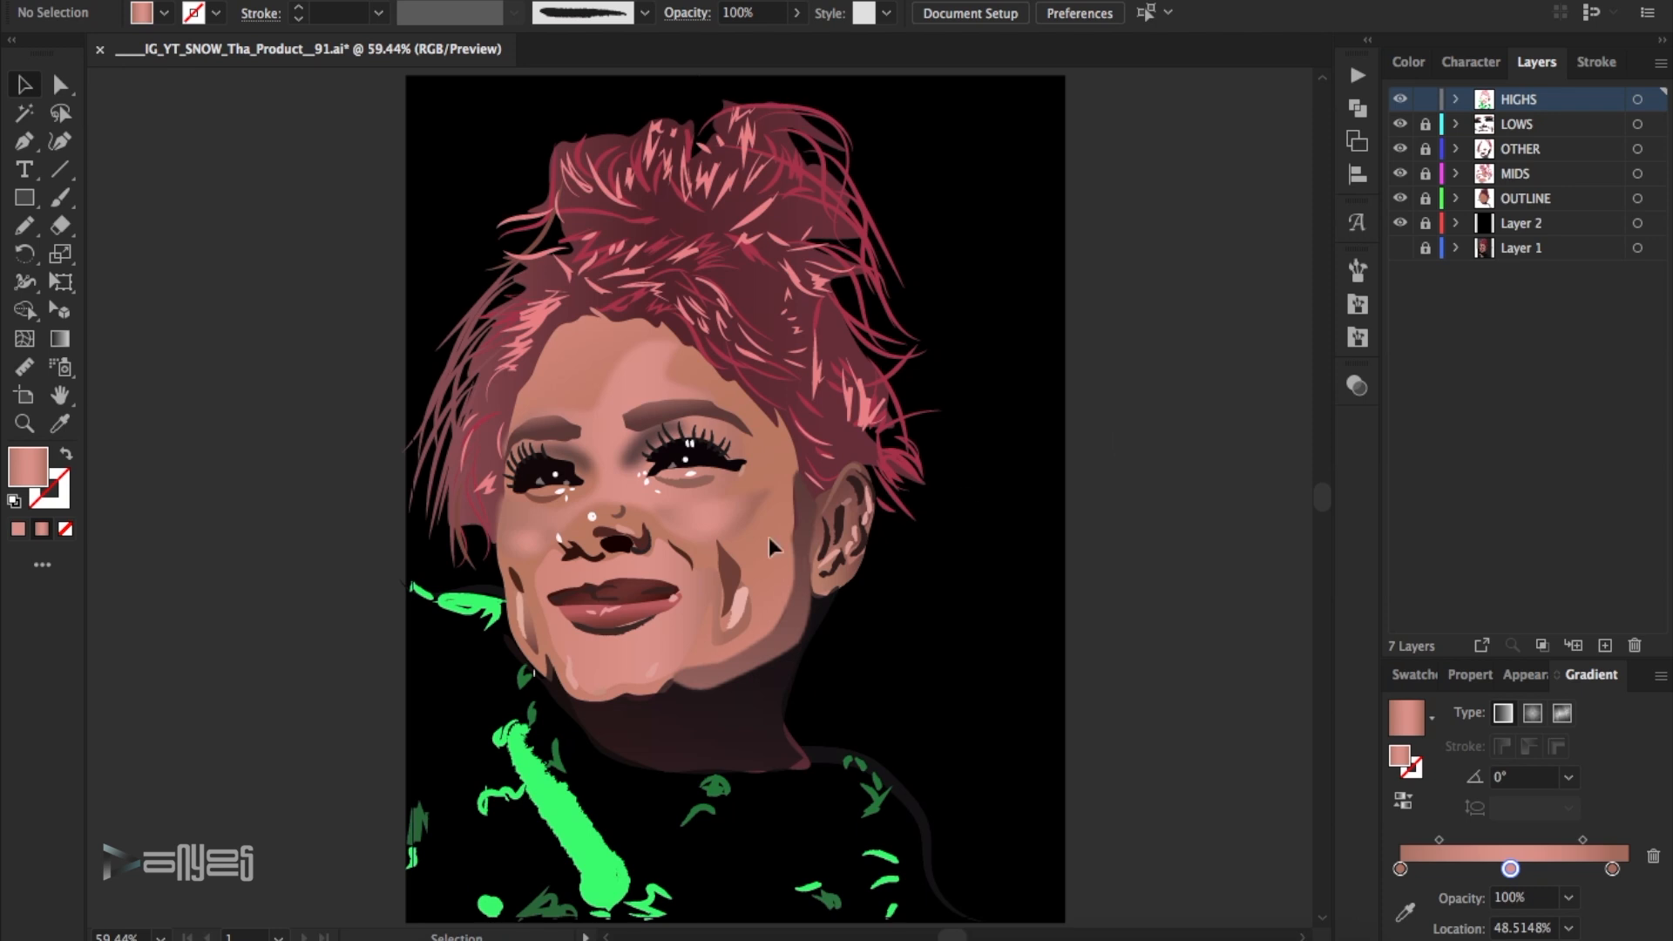
mouse_move(1400, 100)
mouse_down()
mouse_move(1401, 178)
mouse_move(1400, 98)
mouse_up()
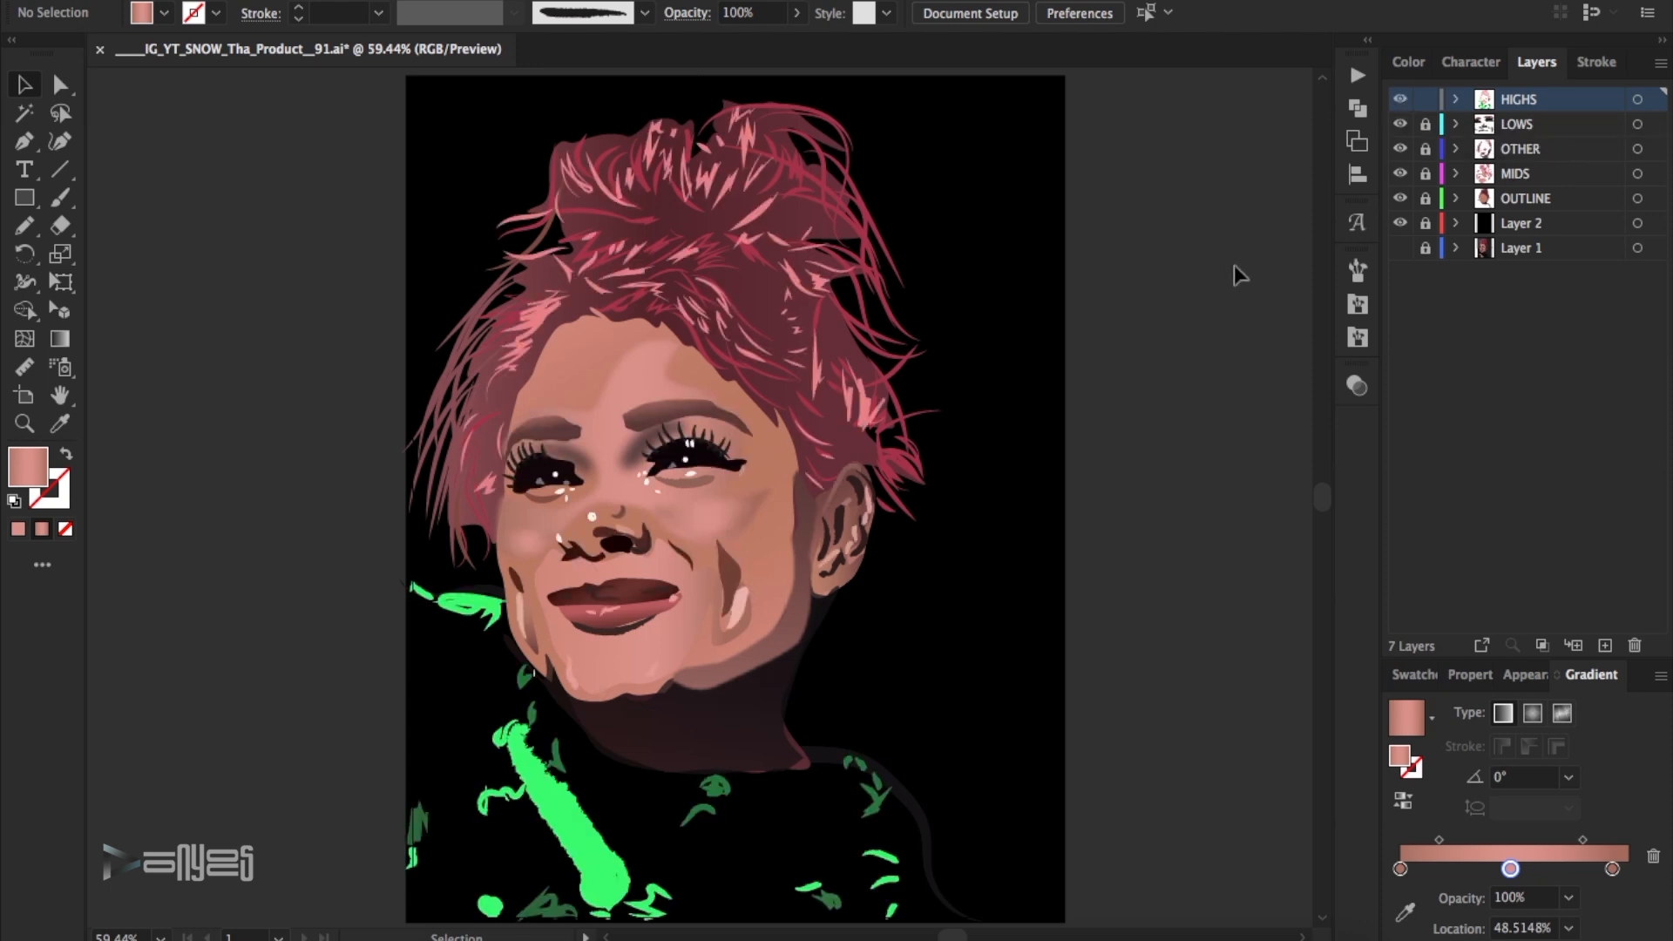